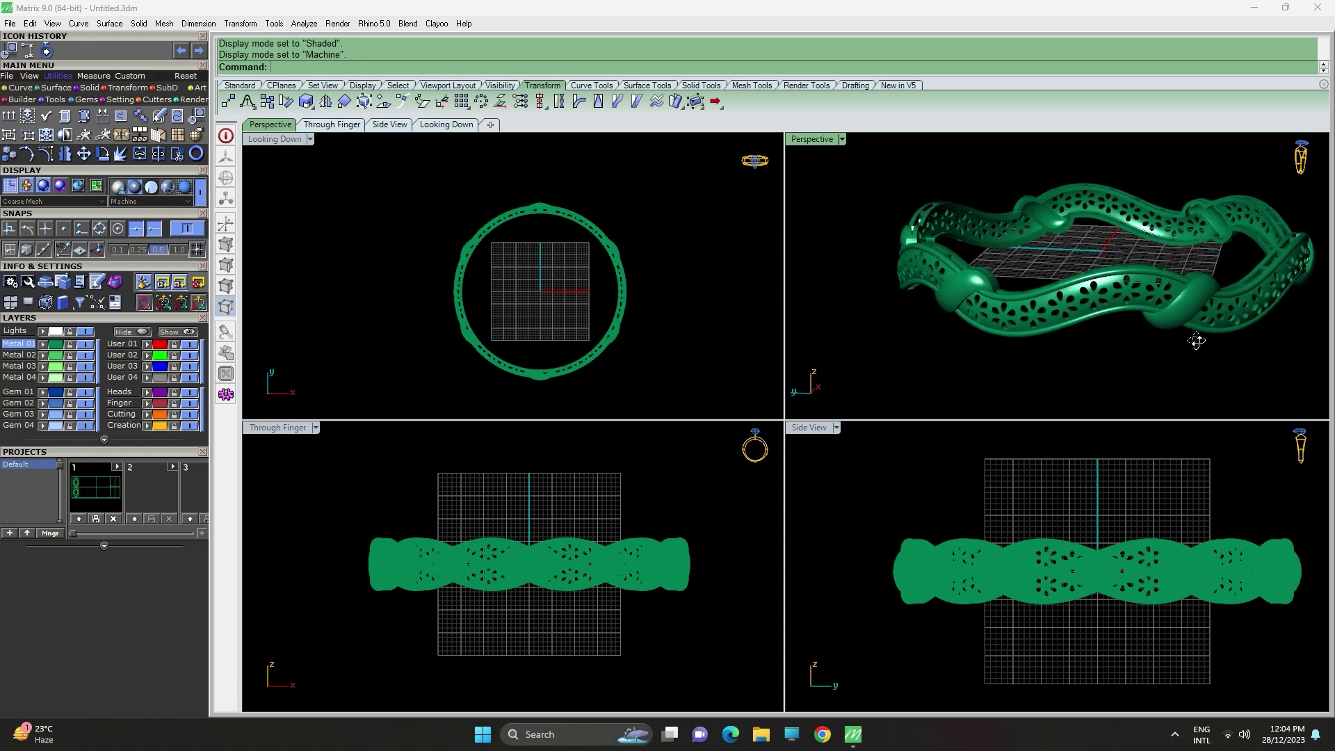
Copy the bangle straight upward by 12.2 from the origin 0,0,0.
scroll(707, 556, down, 2)
scroll(707, 556, down, 1)
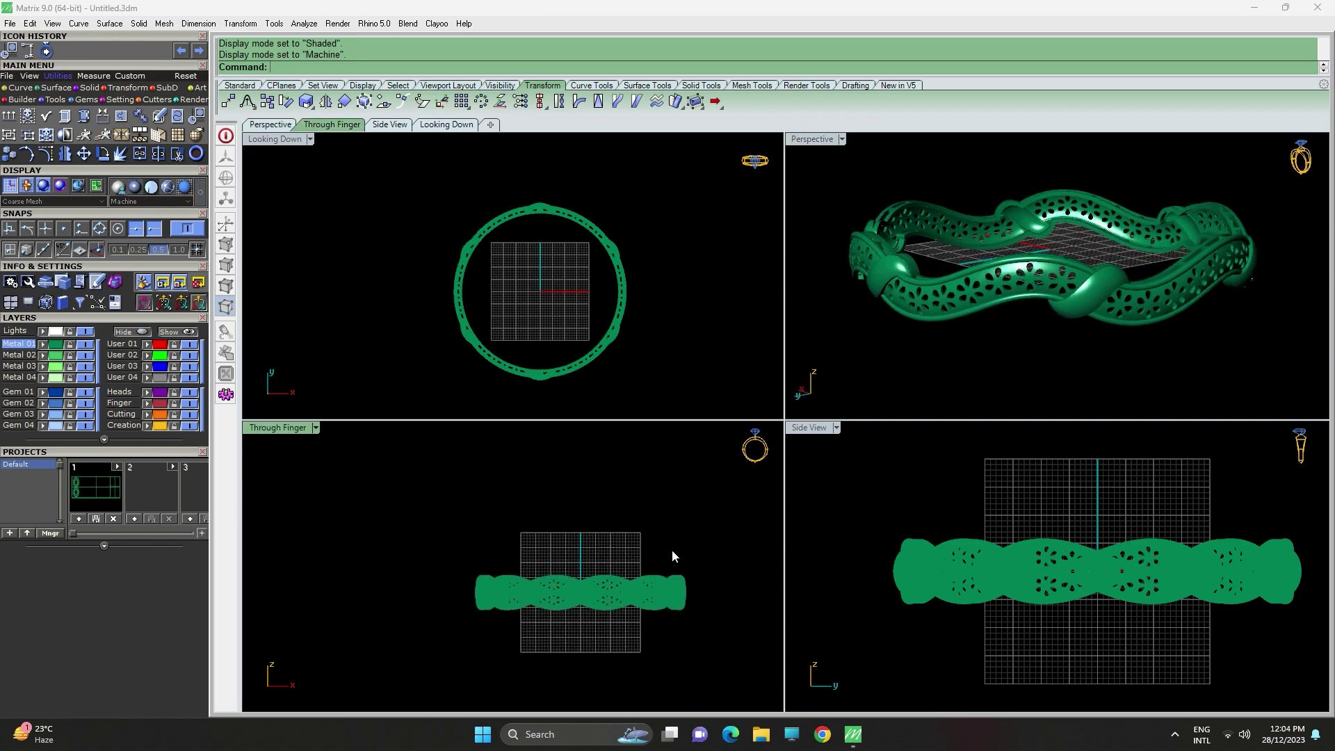
click(652, 589)
right_click(9, 154)
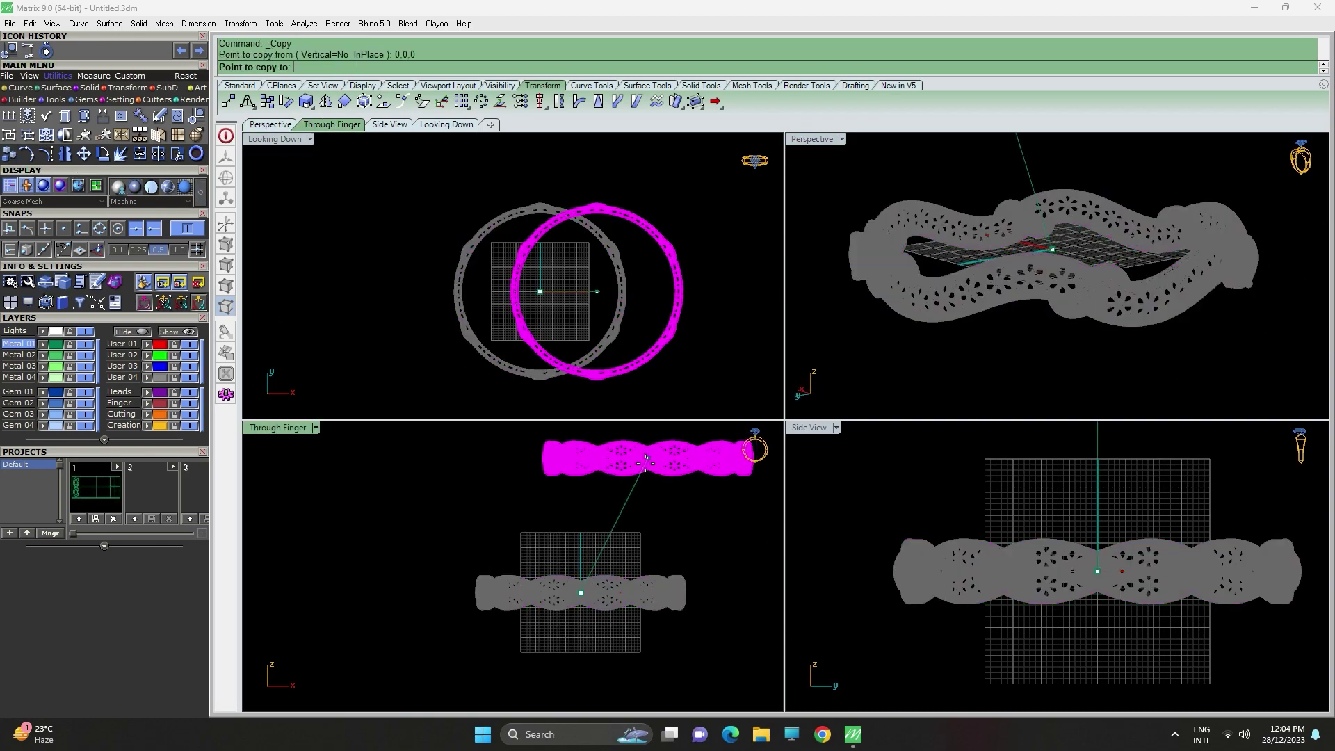
right_drag(591, 523, 552, 513)
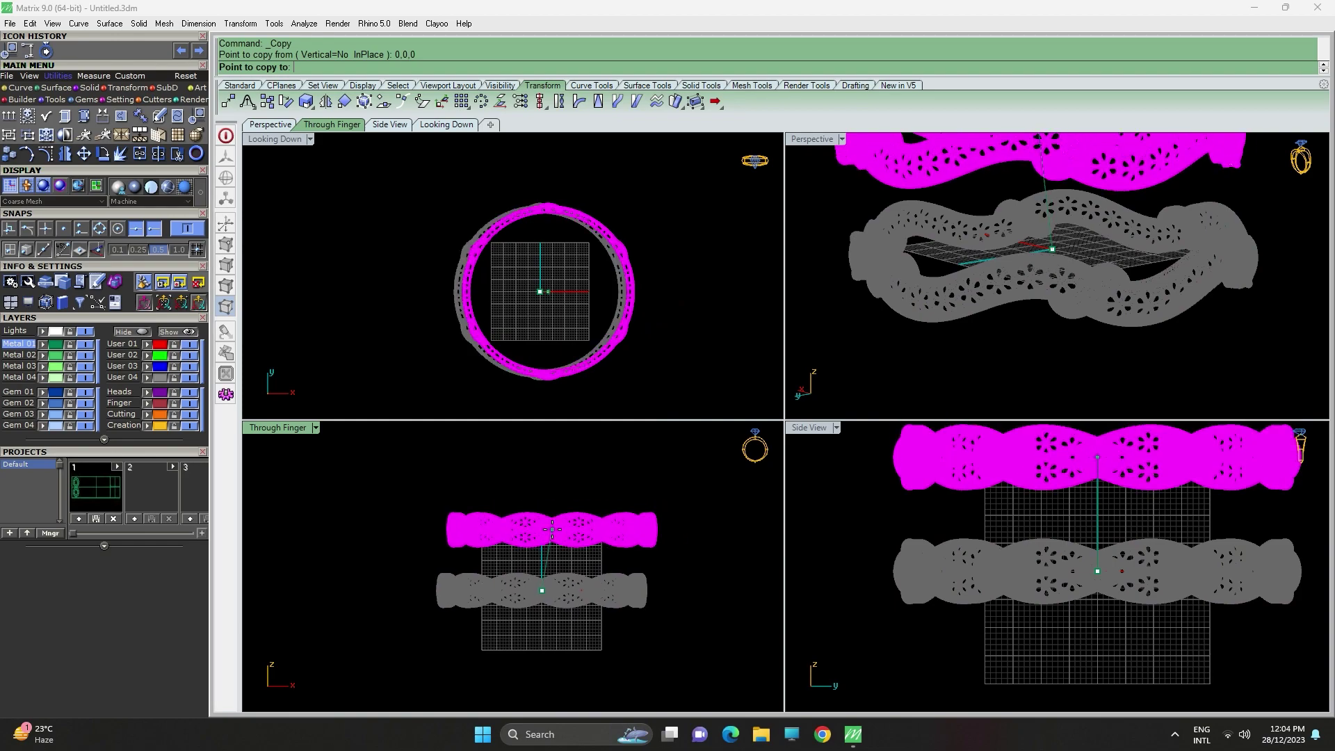
text(12.2)
key(Return)
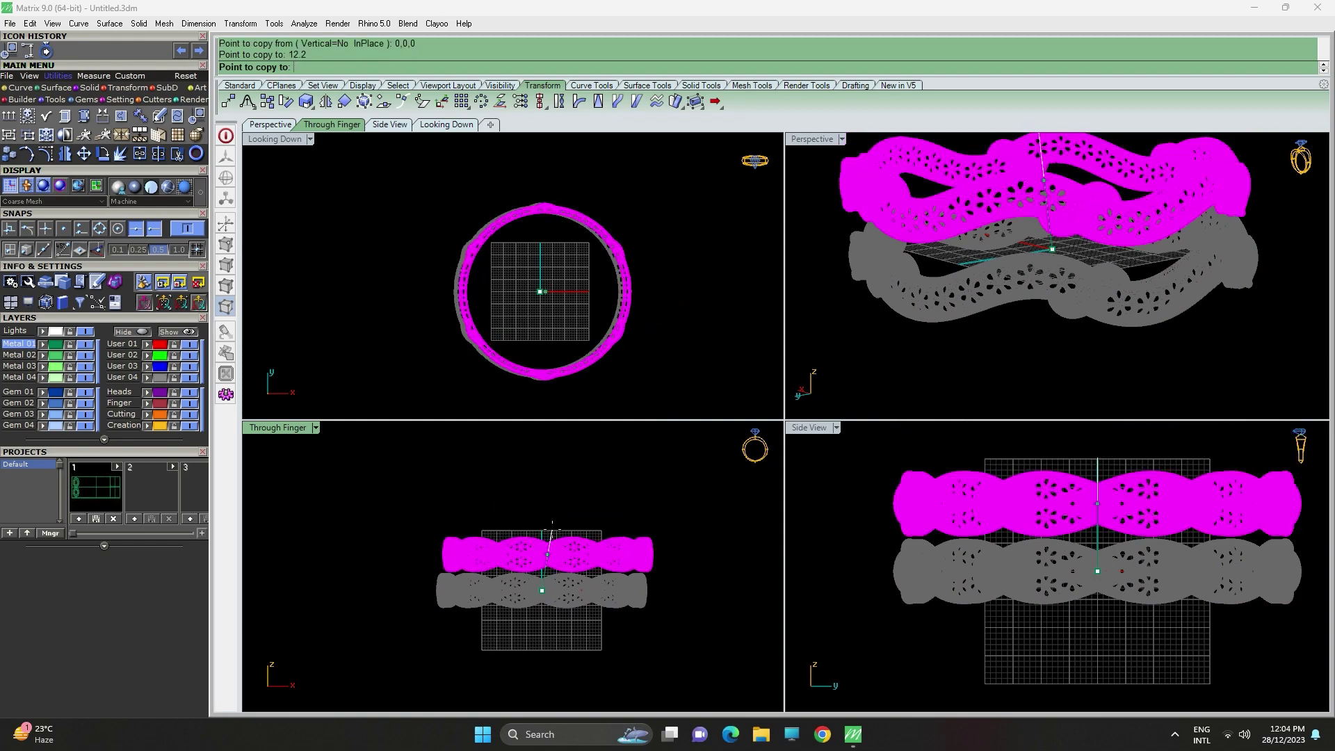
key(Return)
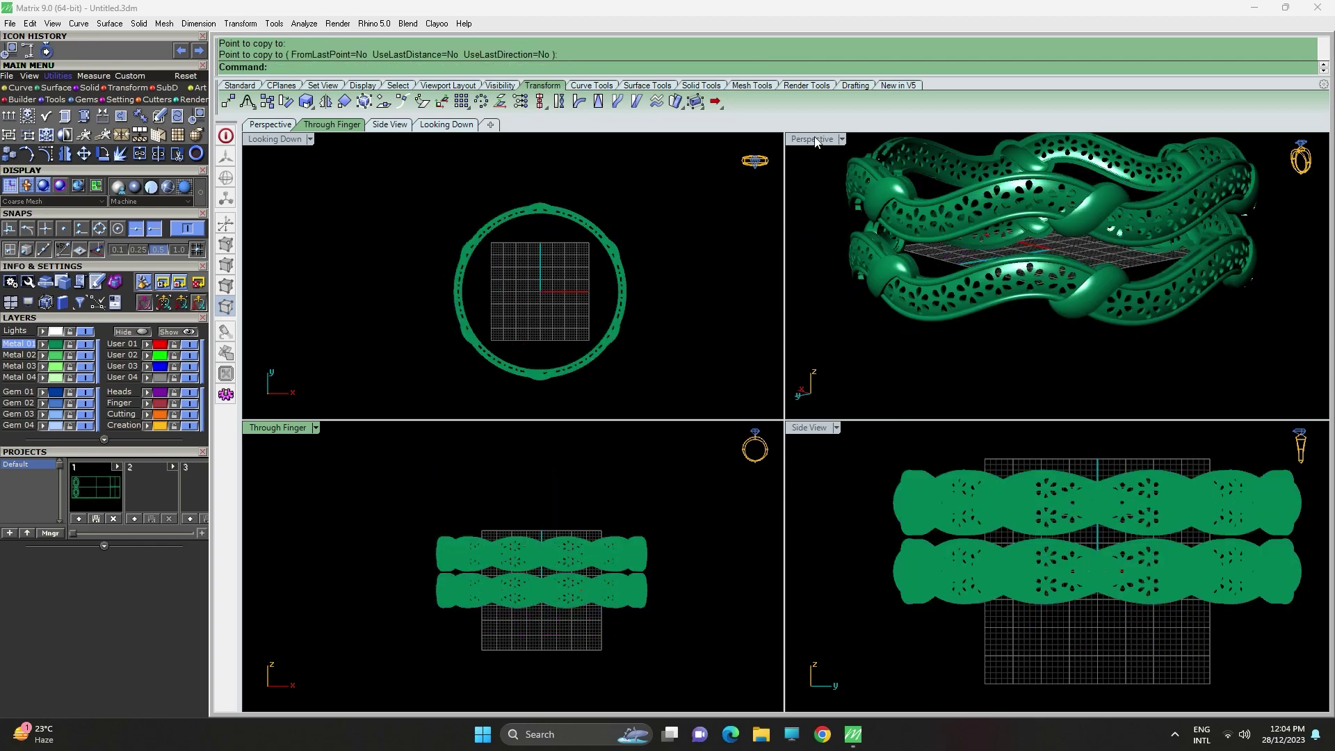
Start the BelSupport command in an enlarged perspective view and choose both stacked bangles as its meshes.
double_click(815, 142)
scroll(834, 299, down, 5)
right_drag(832, 295, 779, 480)
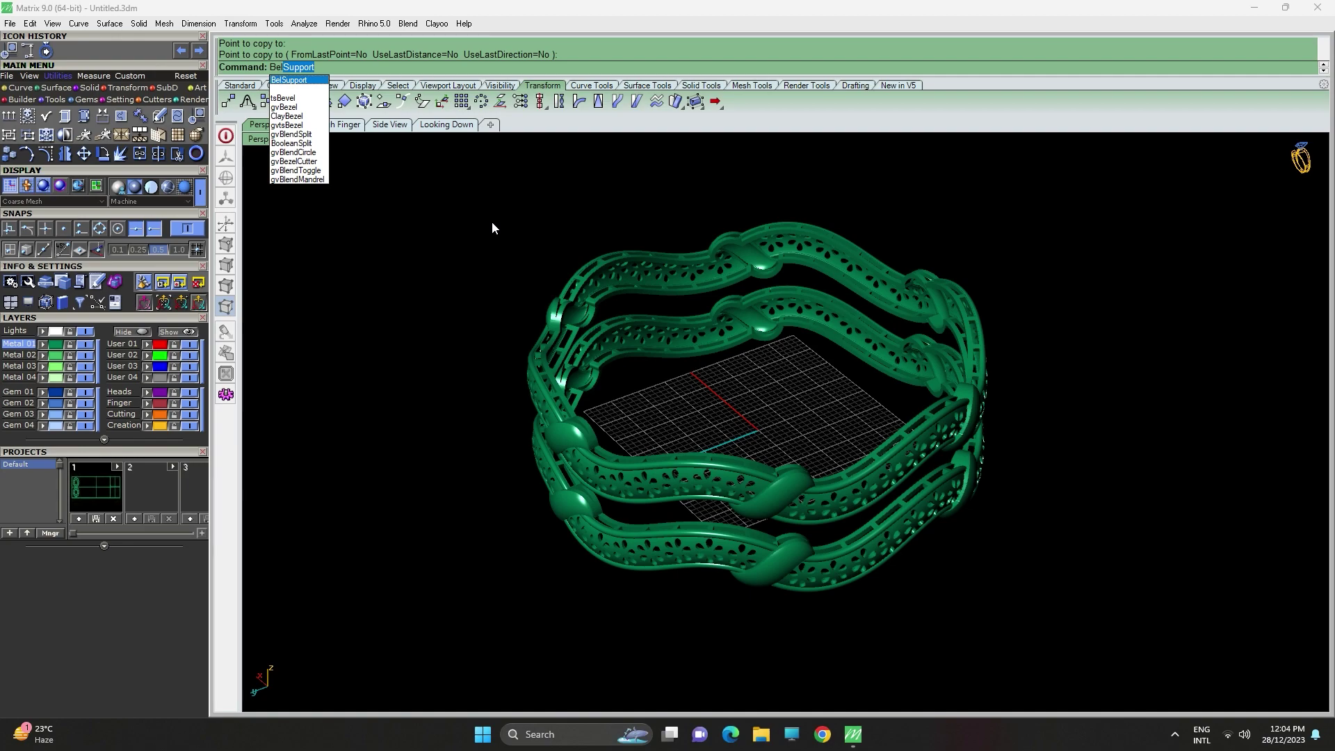
key(Return)
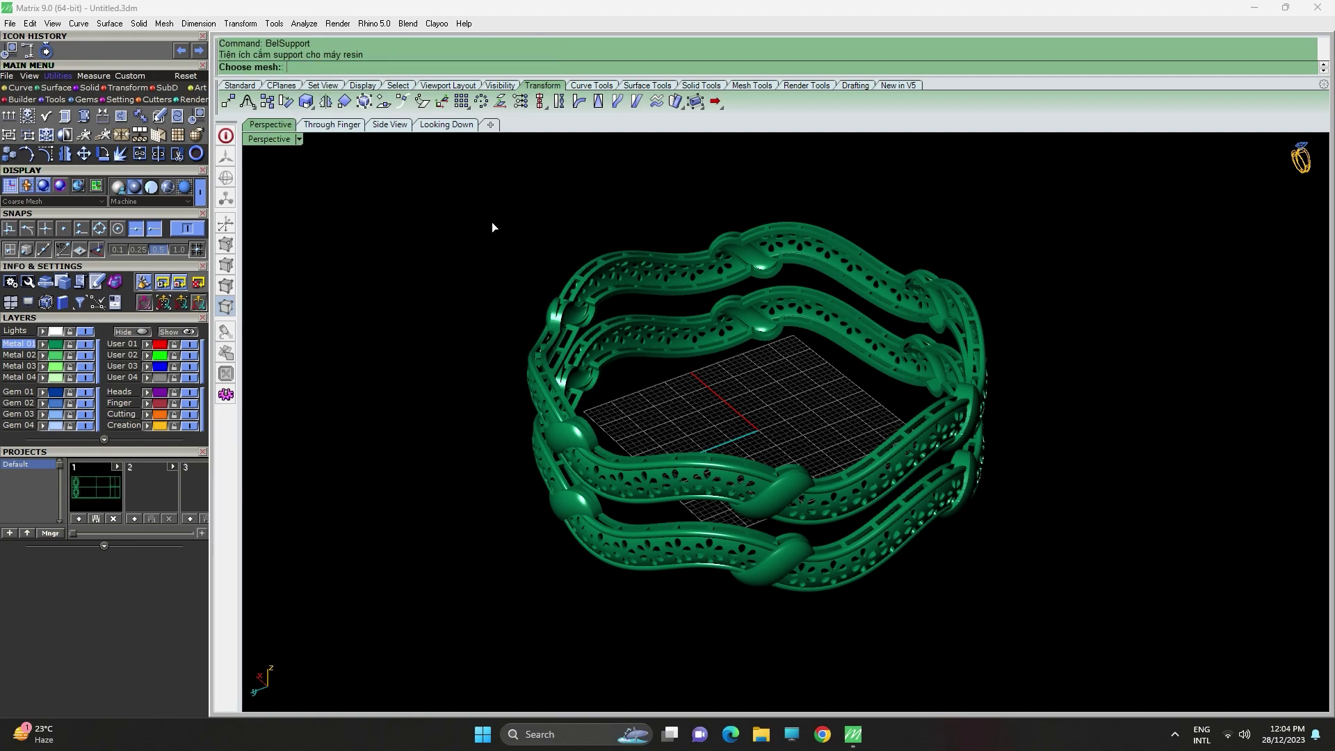
drag(402, 178, 1134, 645)
key(Return)
Place a two-point support of radius 0.4 from the underside of an upper bangle knot to the lower bangle's rail.
right_drag(904, 485, 942, 292)
scroll(712, 191, up, 4)
scroll(712, 192, up, 8)
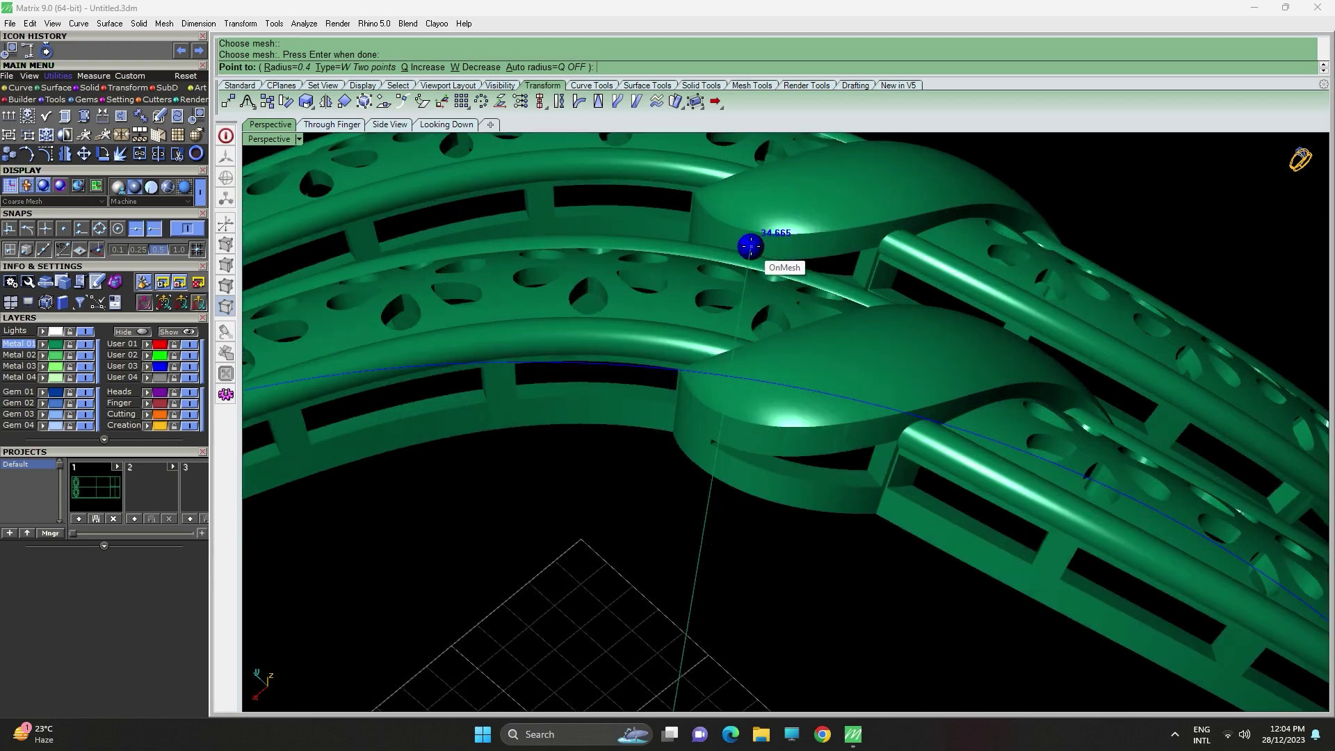
scroll(754, 262, up, 8)
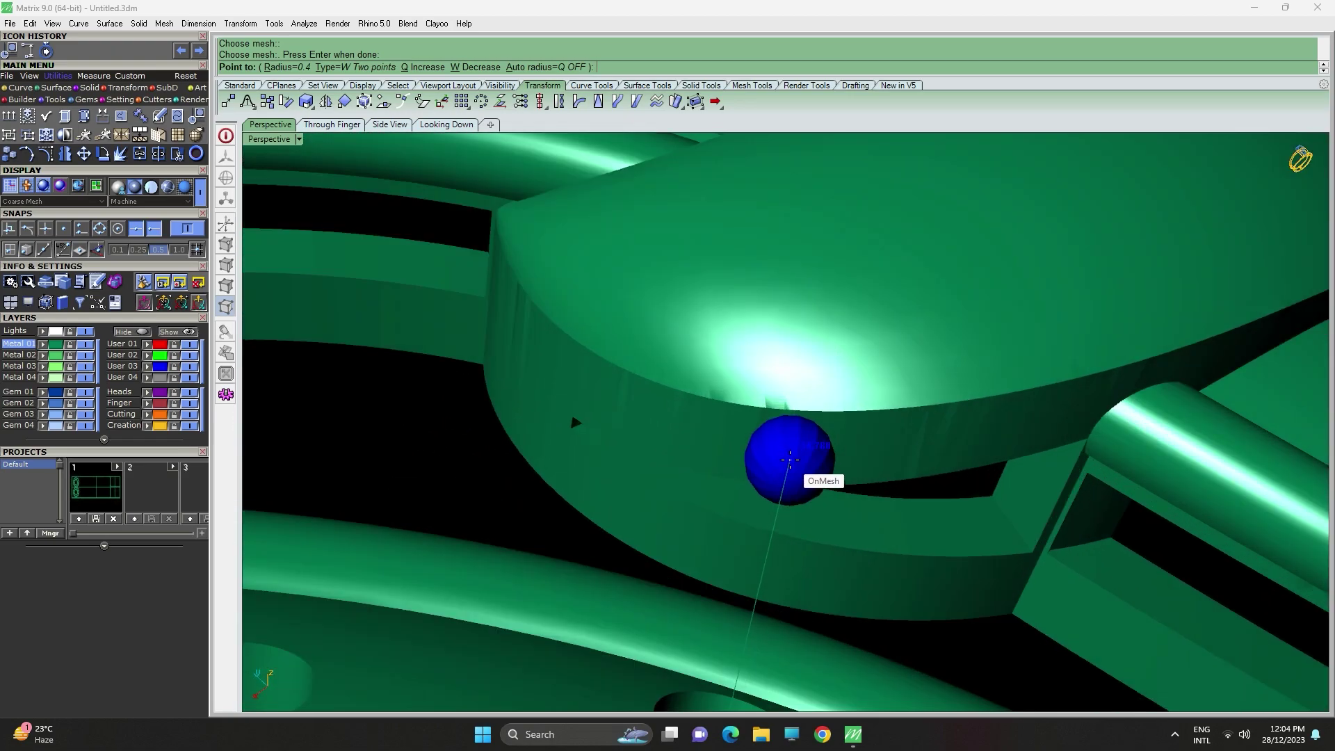
mouse_move(790, 459)
right_down()
mouse_move(790, 438)
mouse_move(787, 450)
right_up()
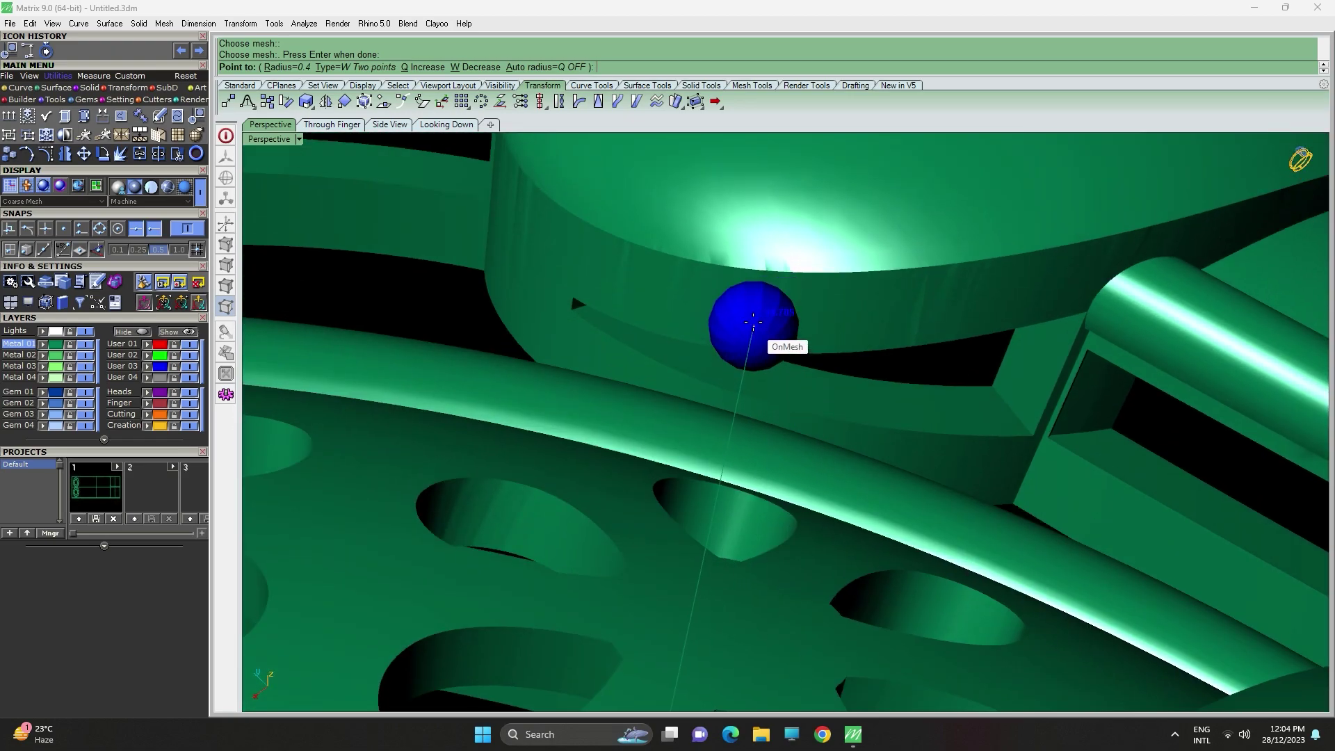
click(753, 318)
scroll(754, 334, down, 15)
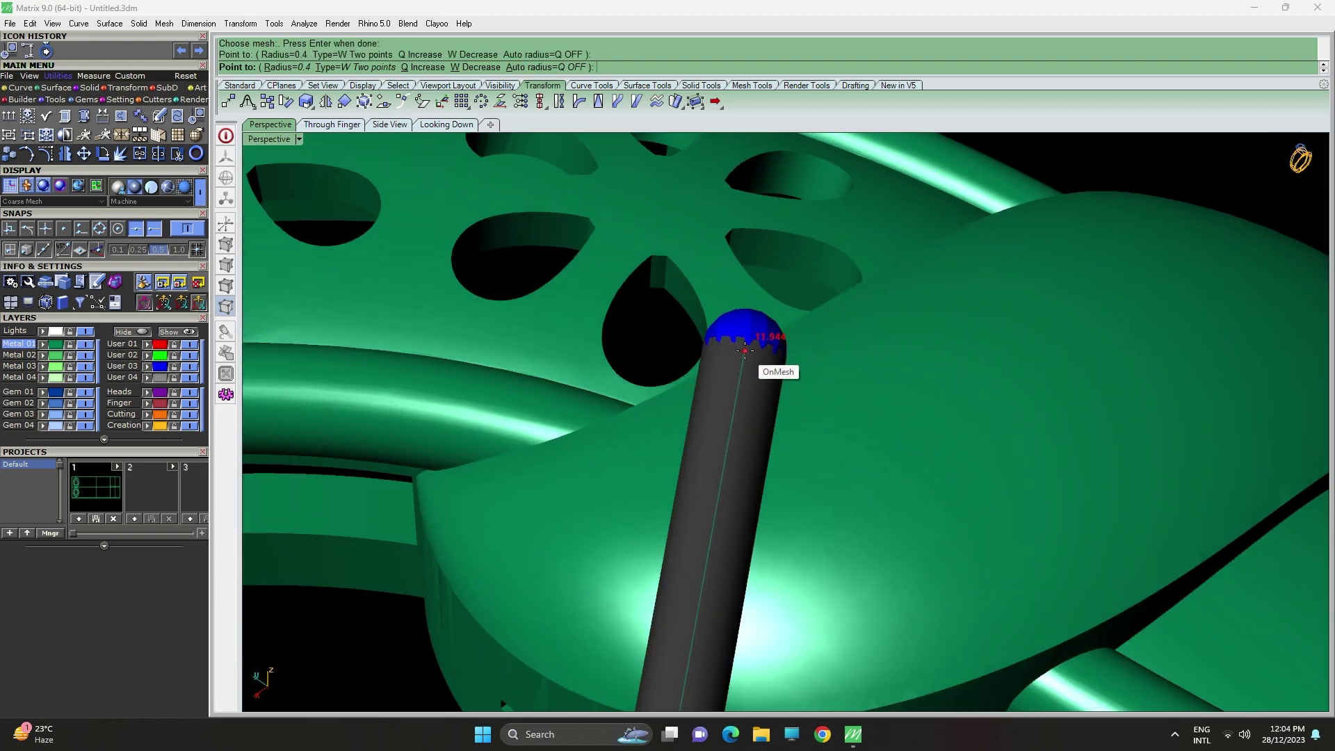
scroll(710, 564, up, 15)
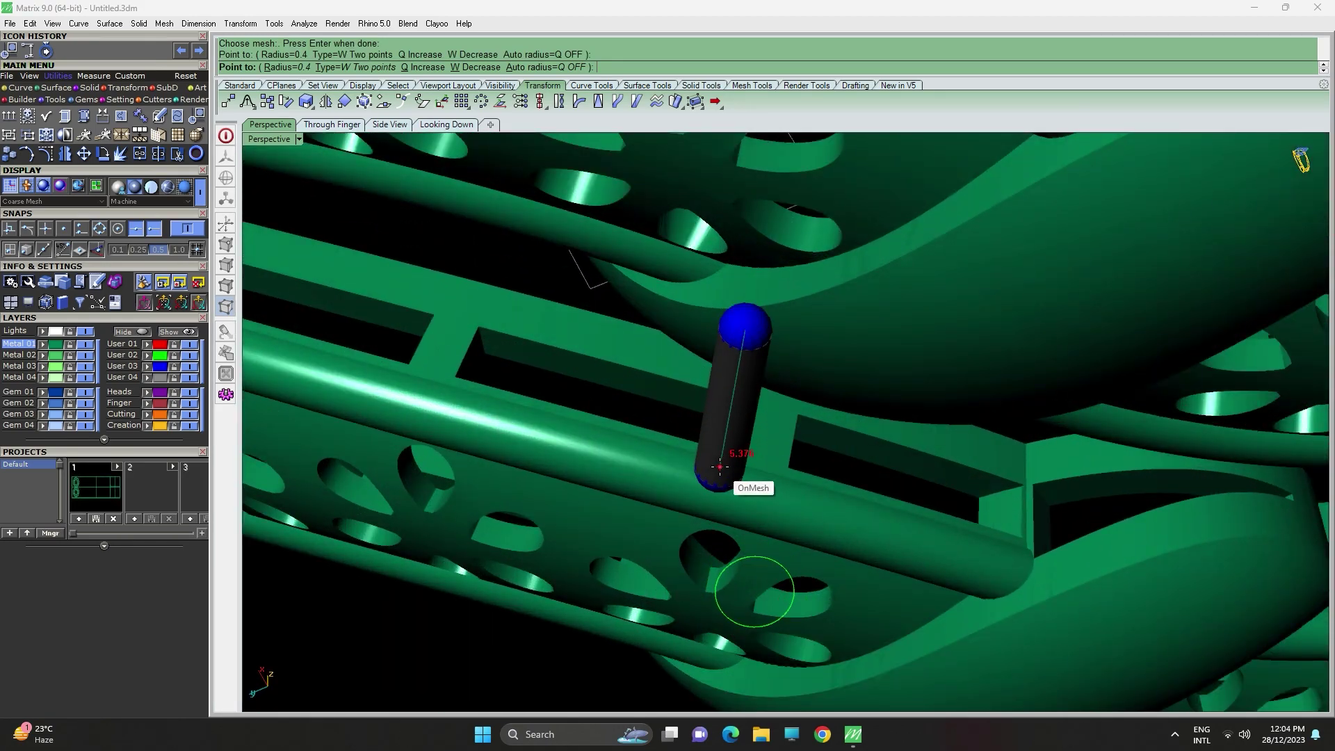
click(720, 467)
Add more radius 0.4 supports under the same upper knot, joining it to the lower bangle.
right_drag(720, 467, 675, 437)
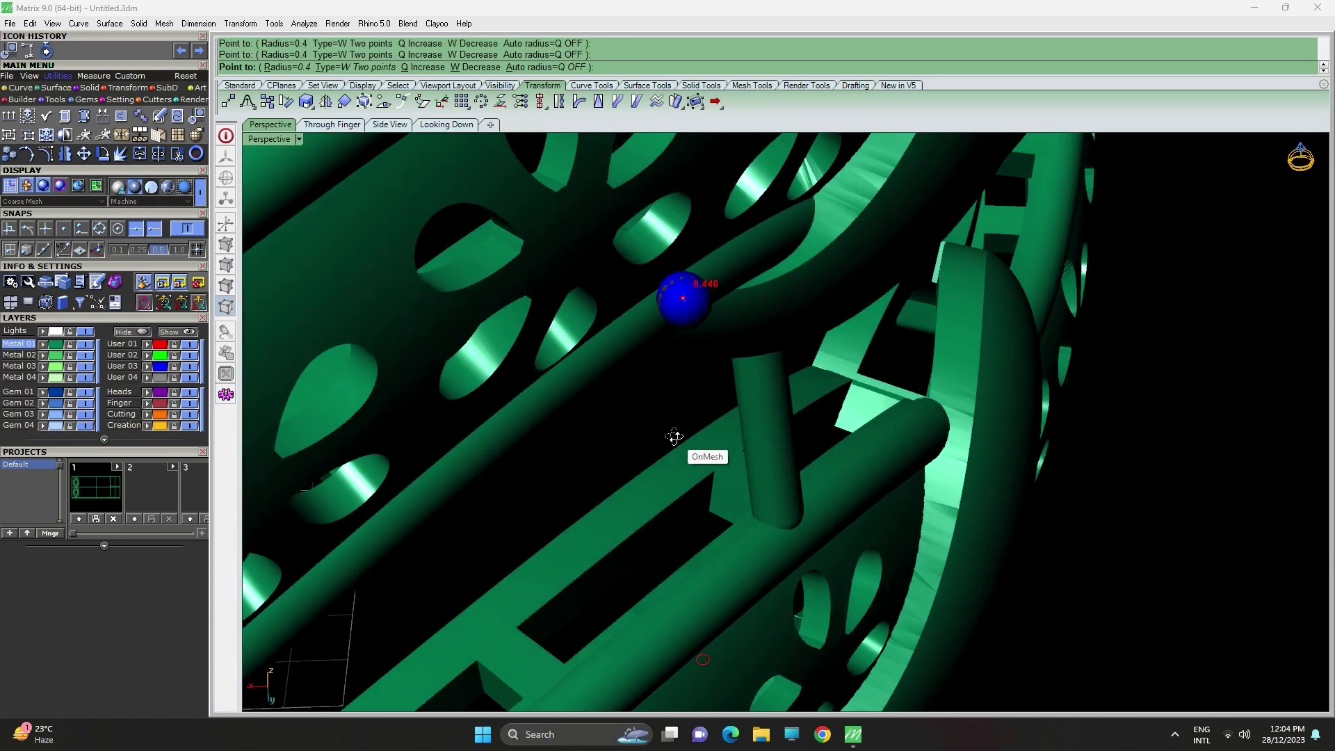
right_drag(702, 494, 703, 310)
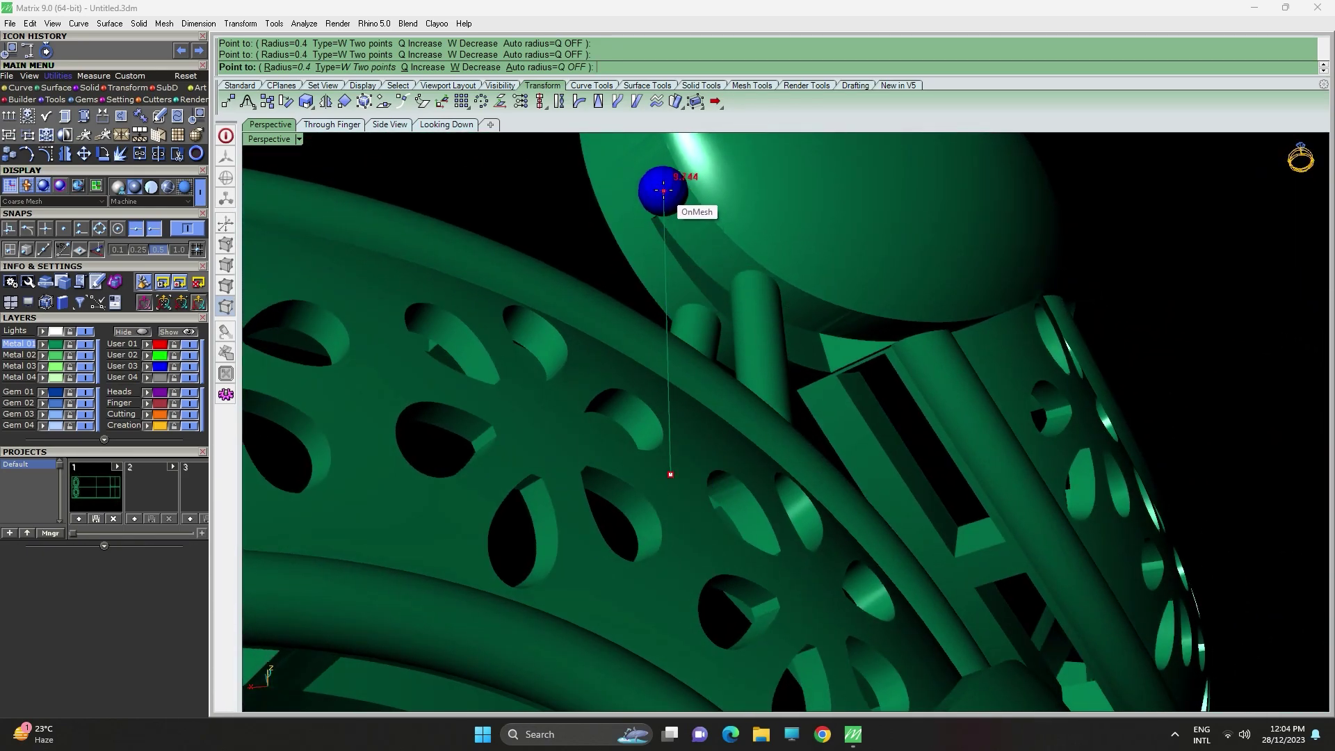
right_drag(663, 187, 735, 372)
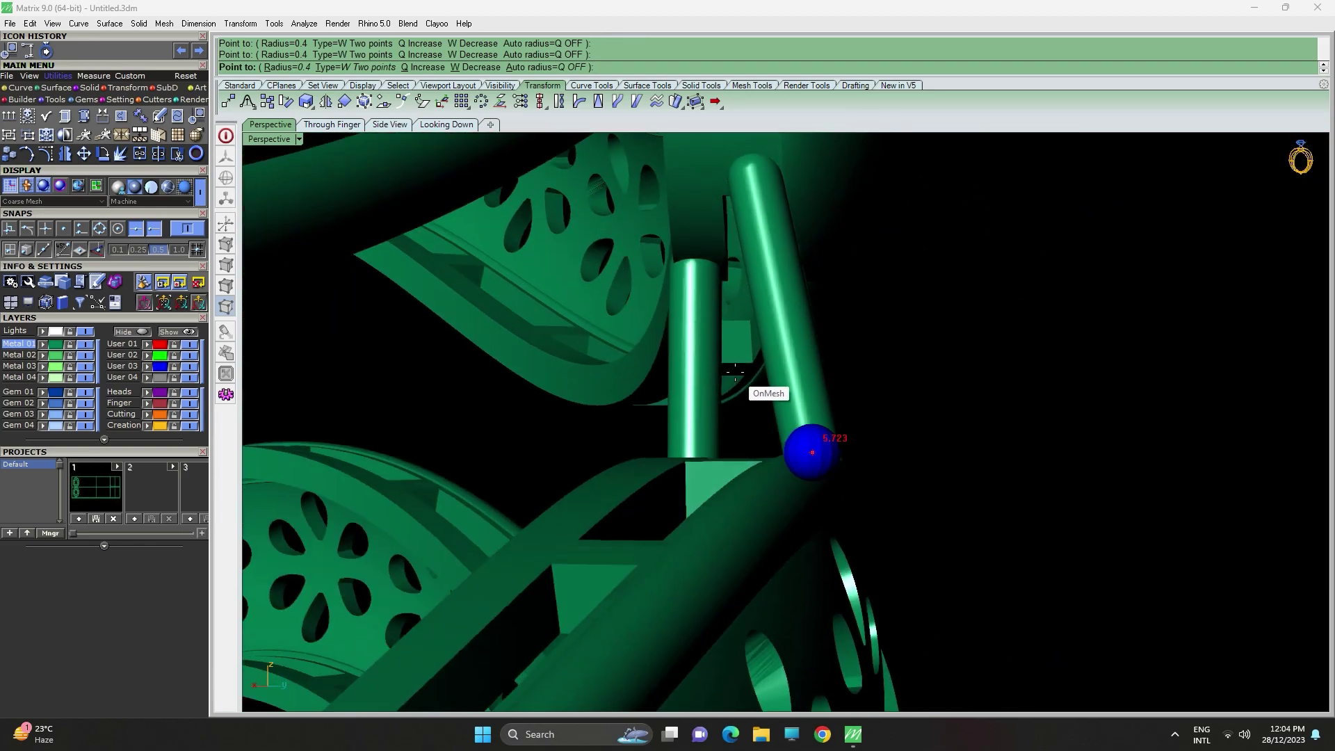
right_drag(701, 200, 575, 427)
right_drag(568, 536, 731, 334)
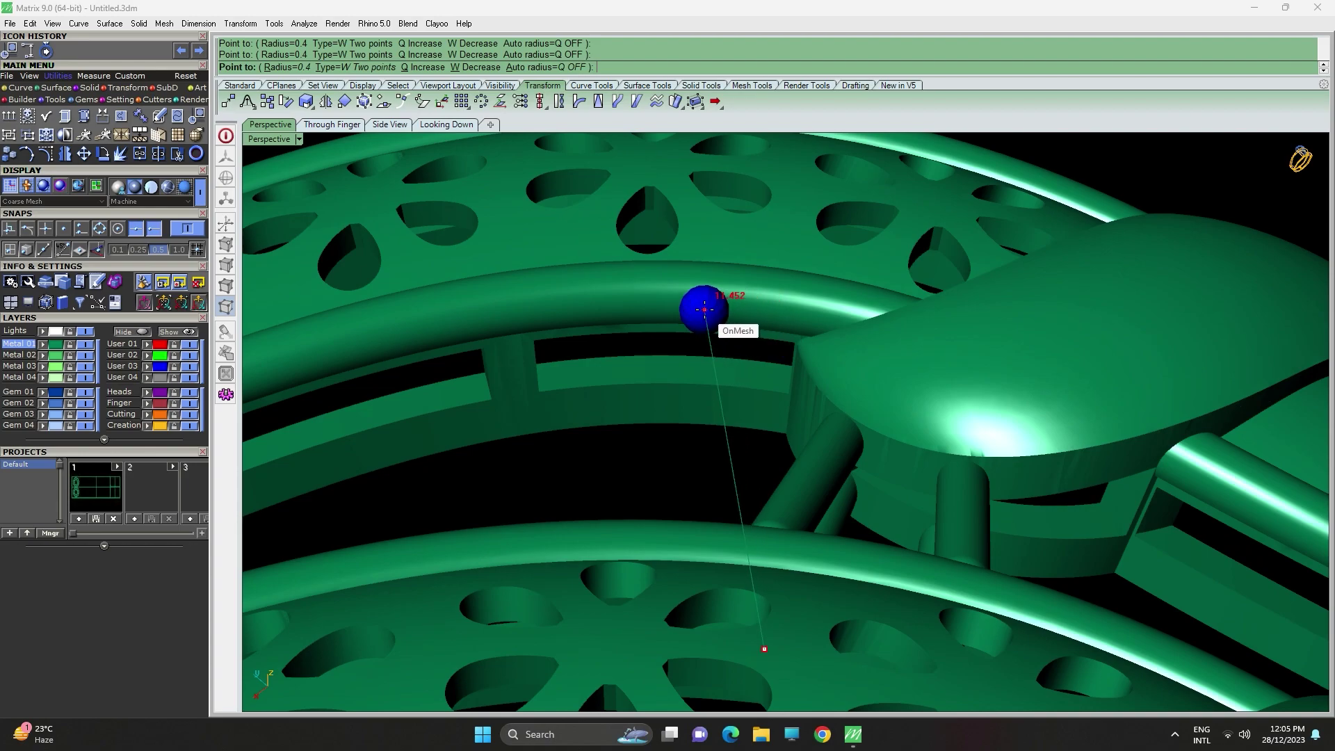
Connect the outer rails of both bangles beside the knot with radius 0.4 supports.
right_drag(704, 306, 771, 362)
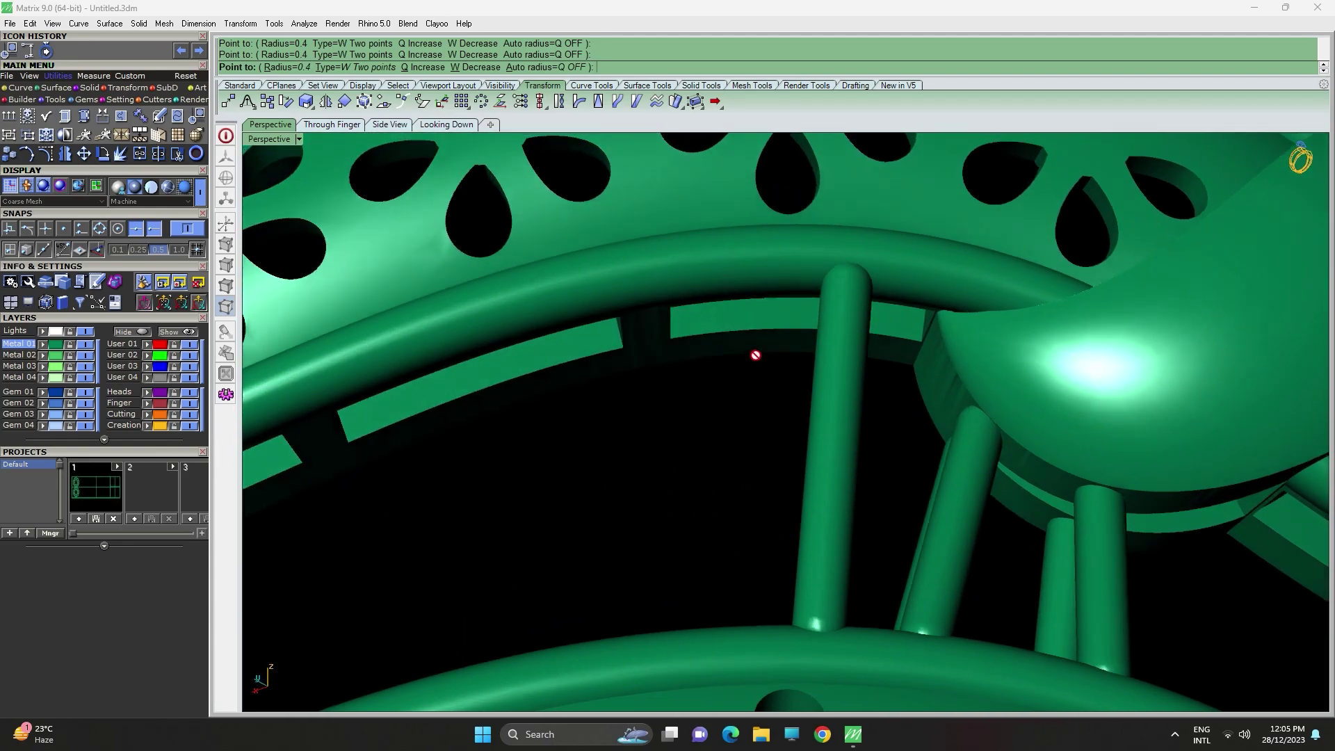
right_drag(646, 304, 635, 502)
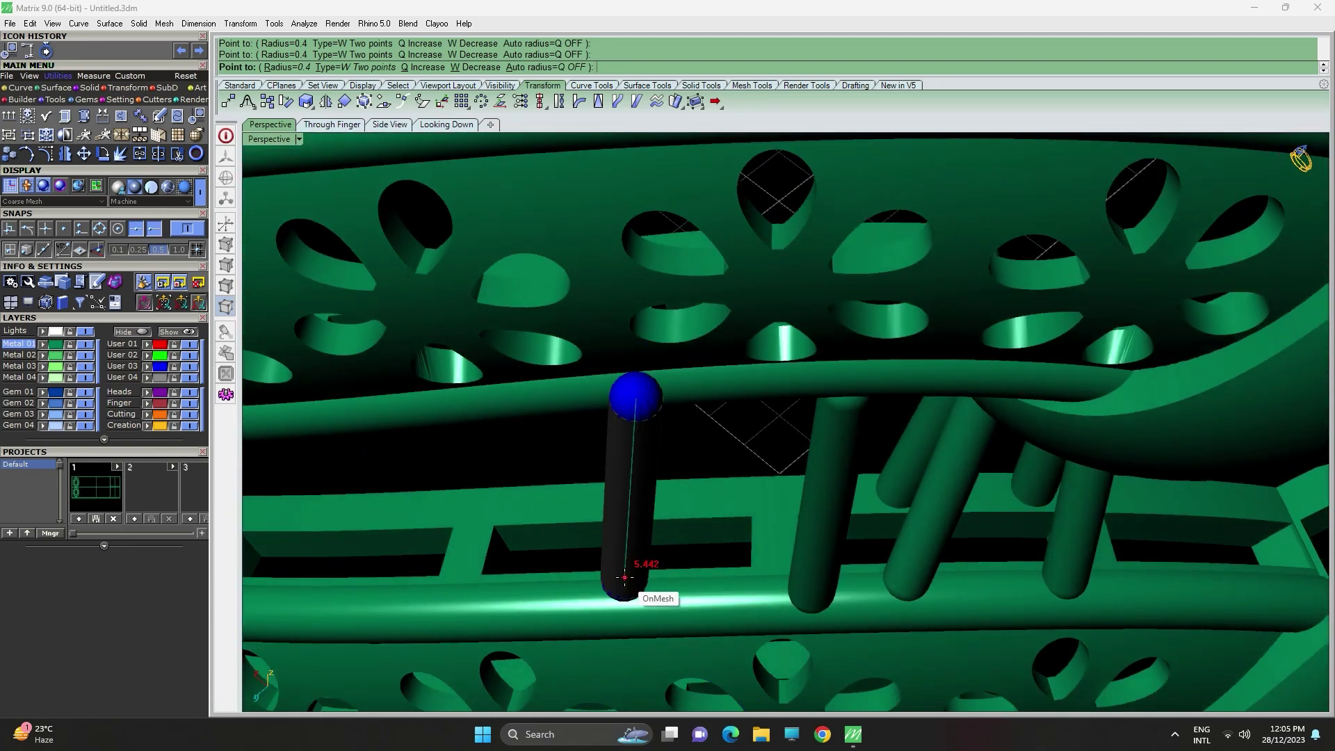
right_drag(635, 595, 842, 395)
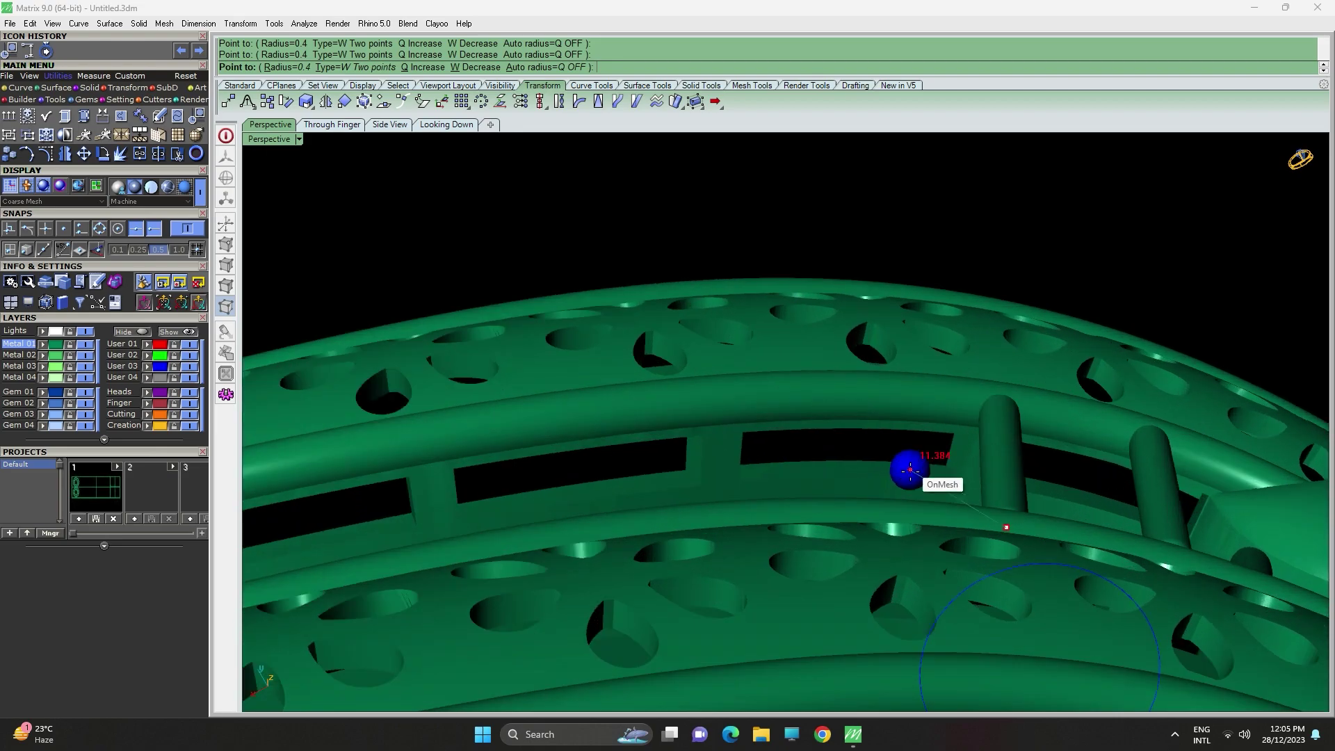
Continue the row of radius 0.4 supports between the outer rails, moving away from the knot.
right_drag(910, 470, 814, 462)
click(747, 403)
right_drag(748, 404, 826, 318)
click(676, 471)
right_drag(850, 393, 913, 656)
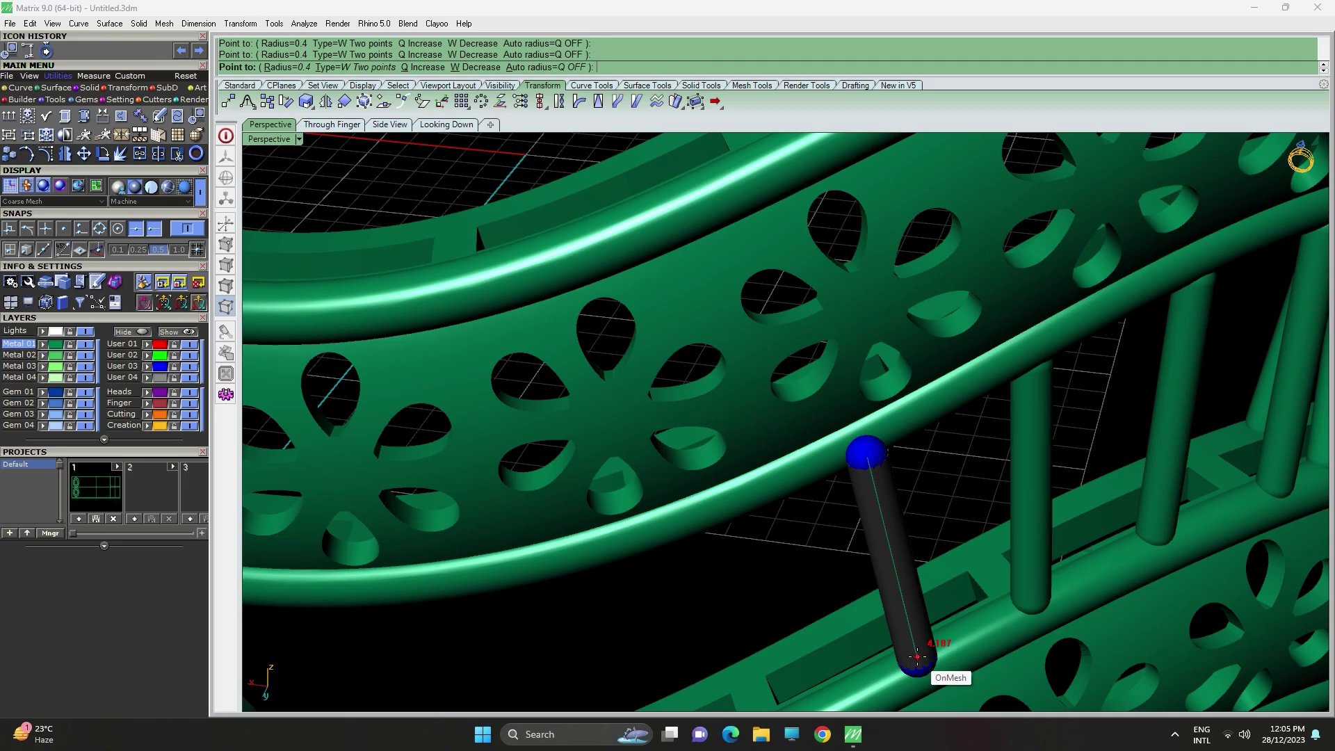
click(917, 657)
Add two more slanted radius 0.4 supports between the outer rails, farther toward the next knot.
scroll(843, 622, down, 6)
shift+right_drag(716, 542, 757, 365)
right_drag(731, 445, 737, 310)
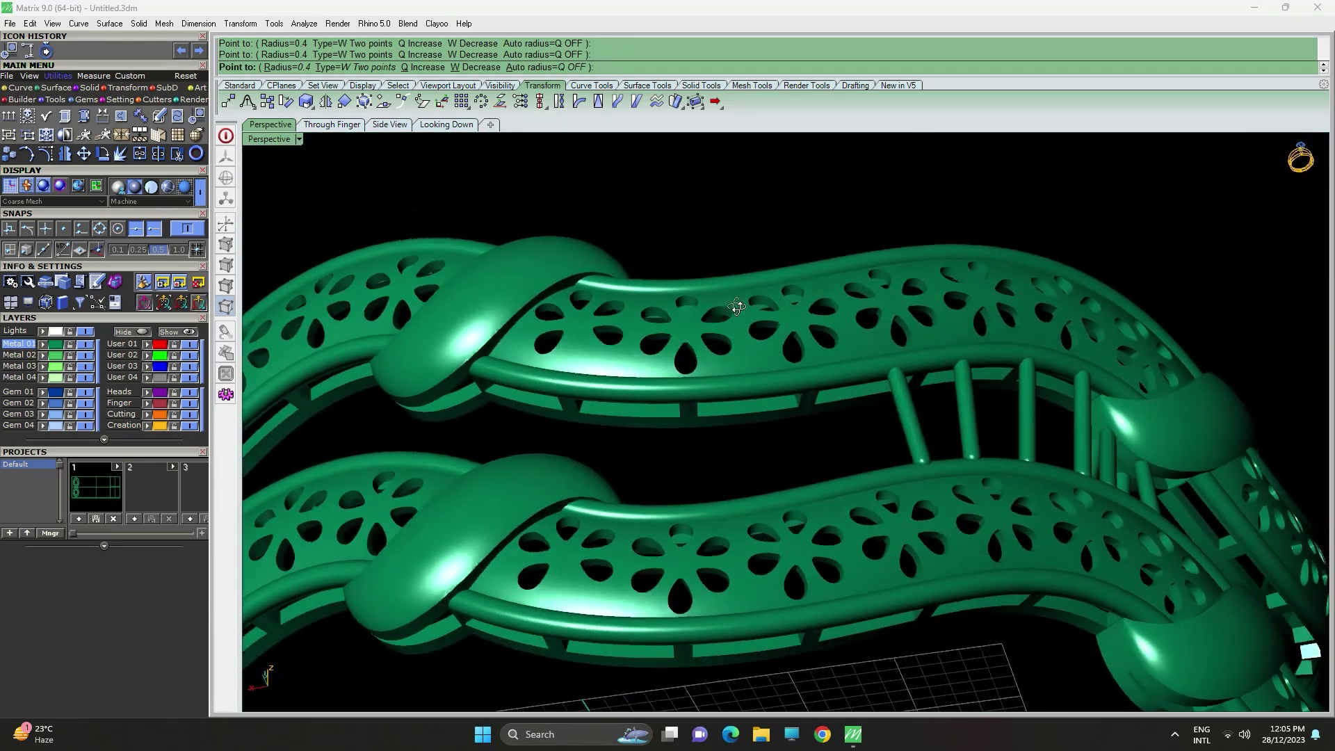
scroll(754, 369, up, 3)
shift+right_drag(807, 438, 629, 351)
scroll(674, 374, up, 5)
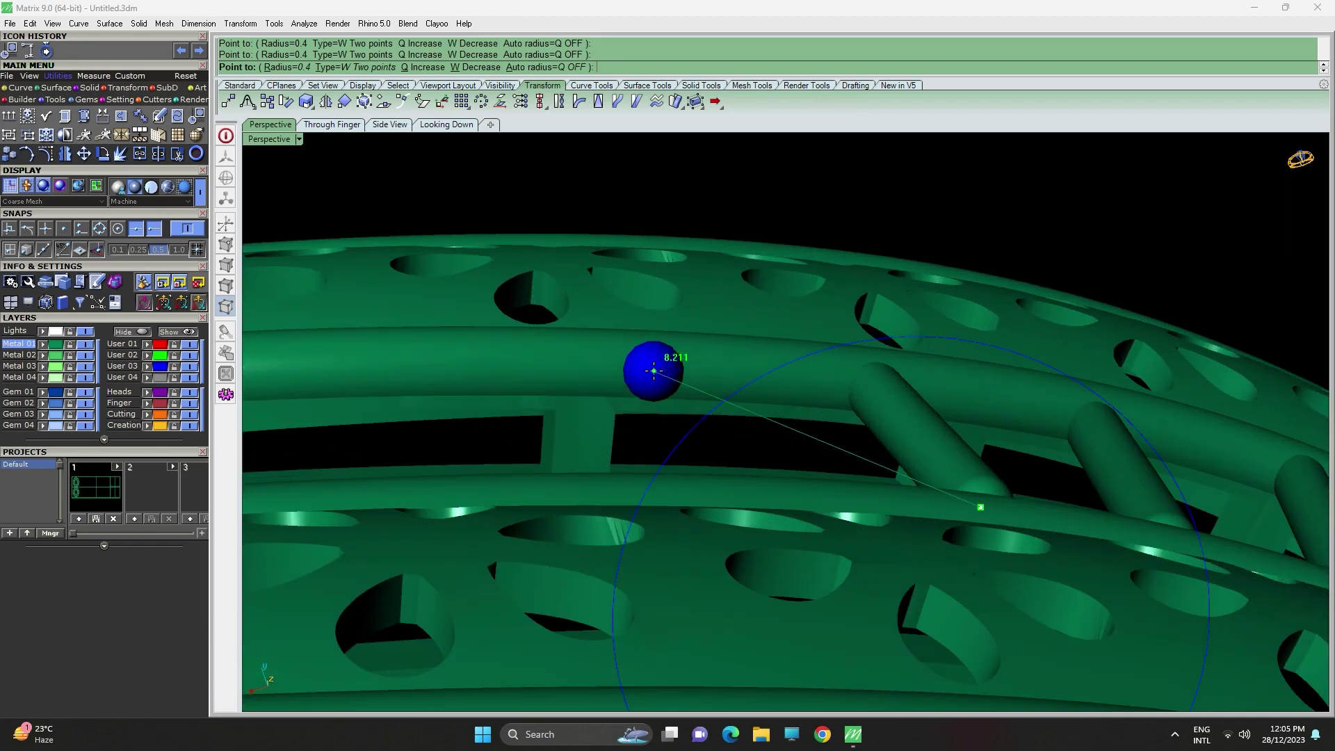
click(664, 377)
right_drag(707, 435, 685, 660)
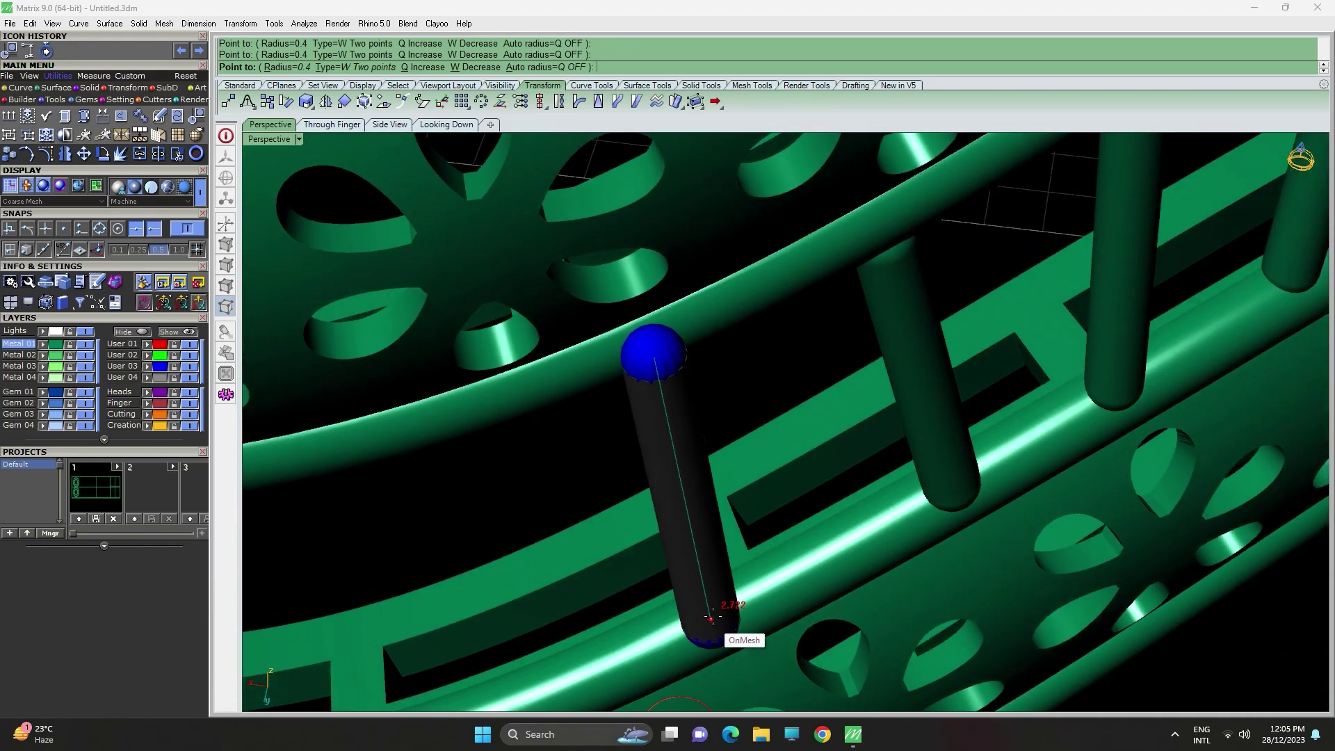
click(740, 592)
shift+right_drag(623, 555, 763, 227)
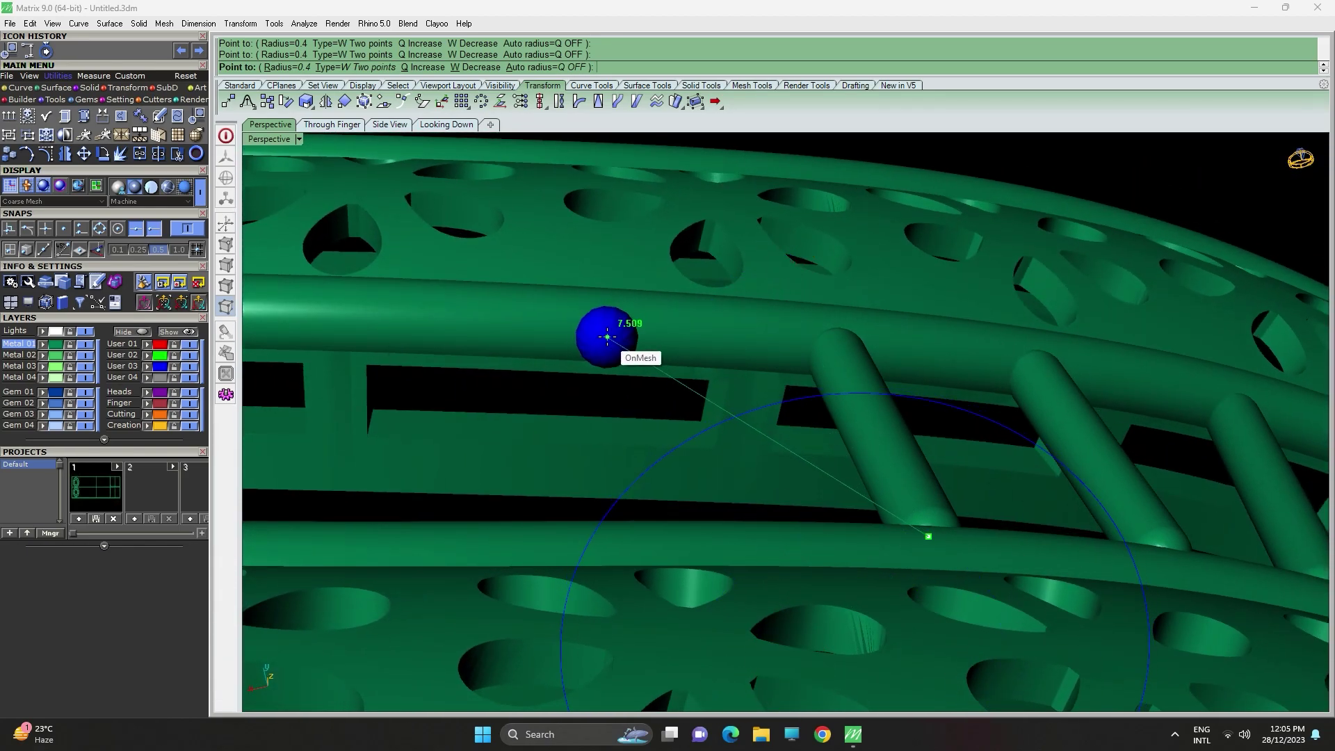
right_drag(607, 340, 681, 645)
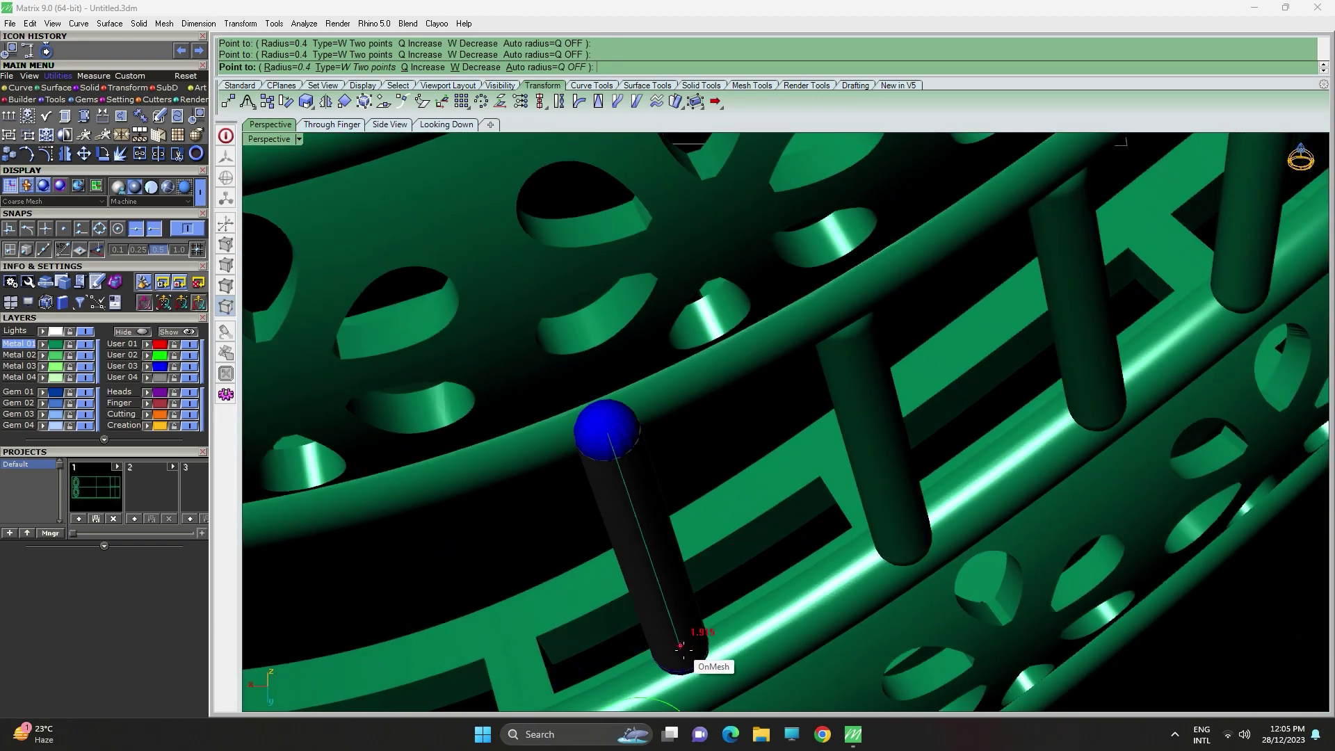
click(694, 665)
Place the next outer-rail support of radius 0.4 where the wave dips toward the neighbouring knot.
scroll(604, 562, down, 12)
shift+right_drag(564, 522, 746, 342)
shift+right_drag(761, 463, 653, 459)
scroll(688, 441, up, 11)
shift+right_drag(730, 448, 488, 457)
right_drag(488, 457, 498, 420)
scroll(513, 369, up, 7)
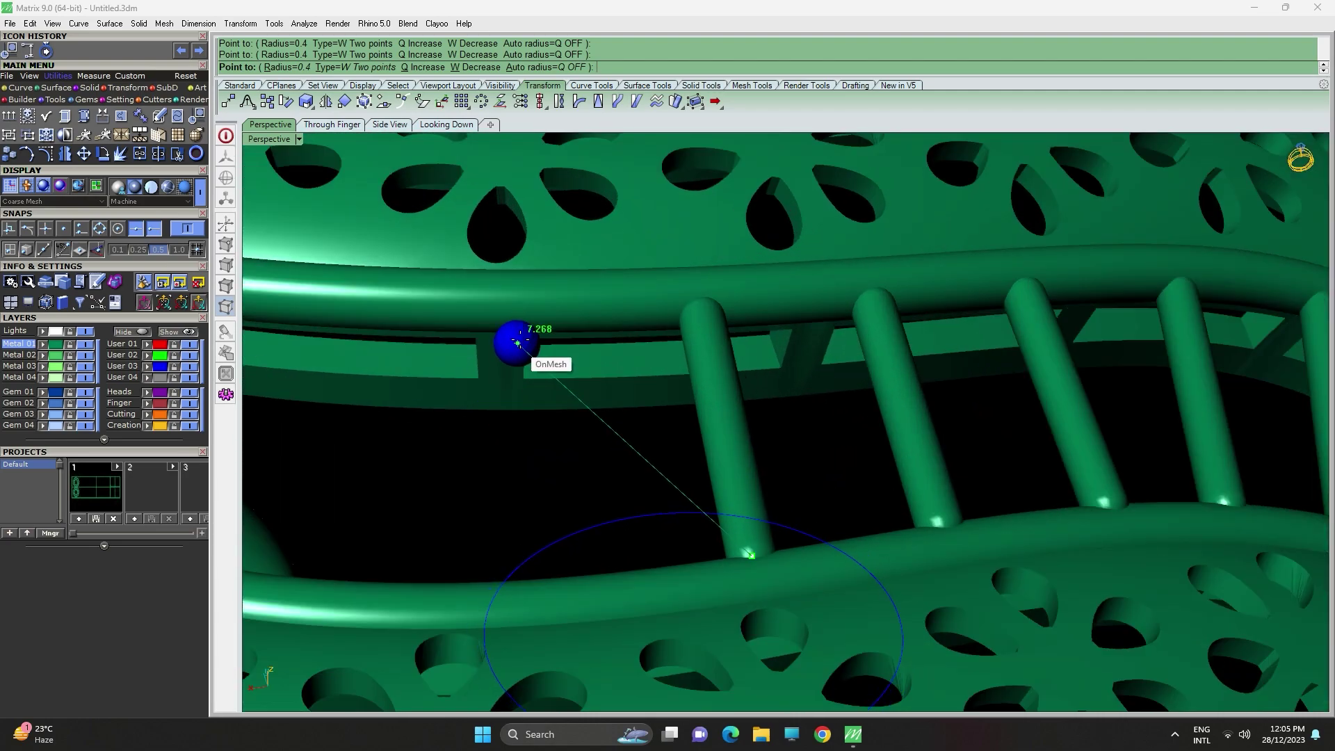
click(529, 326)
right_drag(529, 326, 560, 243)
right_drag(617, 634, 612, 281)
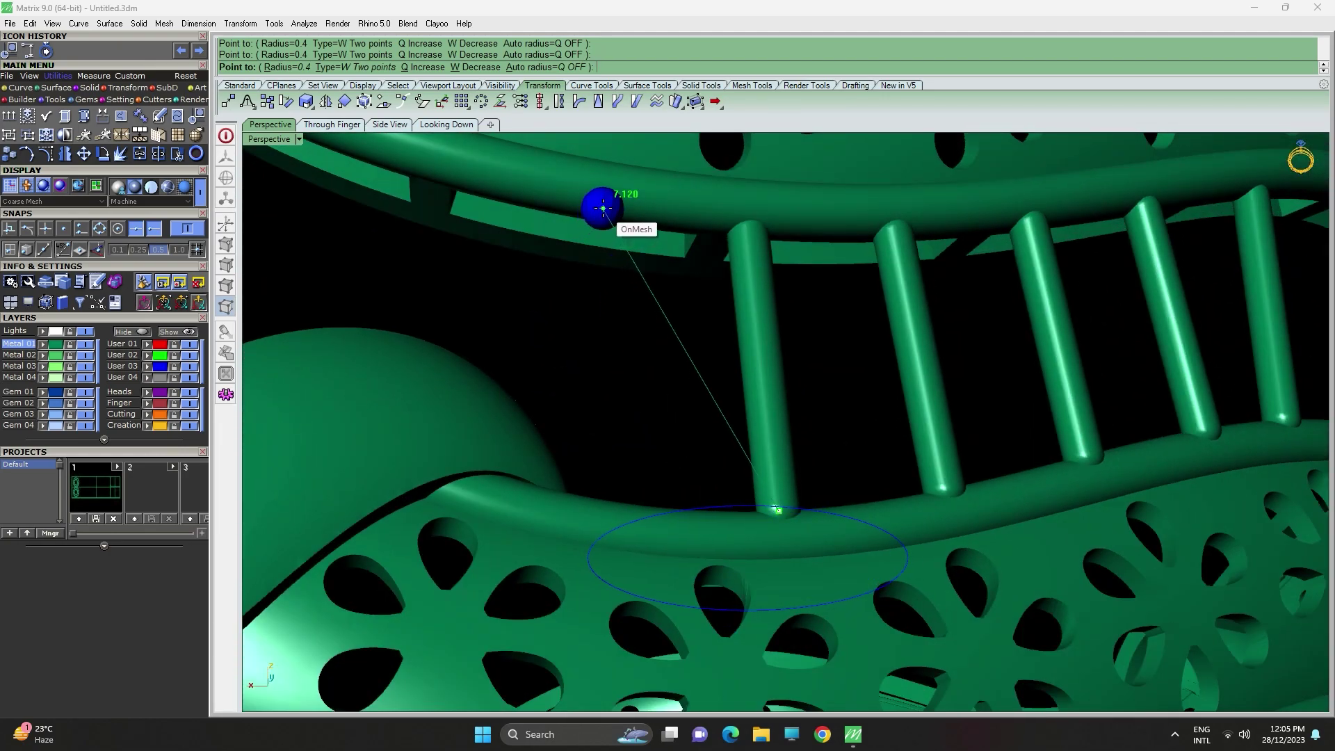
Add radius 0.4 supports from the upper bangle's outer and inner rails down to the lower bangle's neighbouring knot.
right_drag(604, 207, 599, 139)
mouse_move(610, 226)
right_down()
mouse_move(570, 438)
mouse_move(582, 580)
mouse_move(757, 620)
mouse_move(570, 227)
mouse_move(594, 244)
right_up()
scroll(594, 244, up, 4)
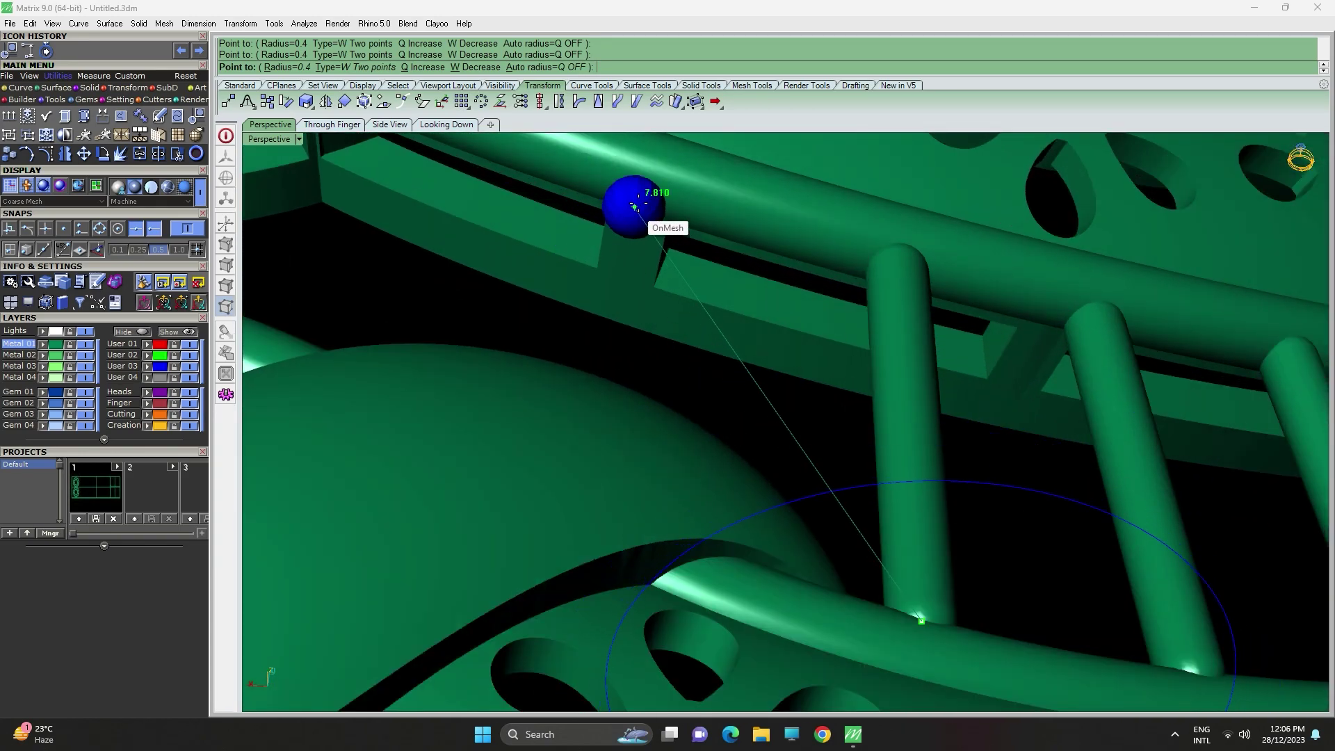
right_drag(648, 197, 1005, 243)
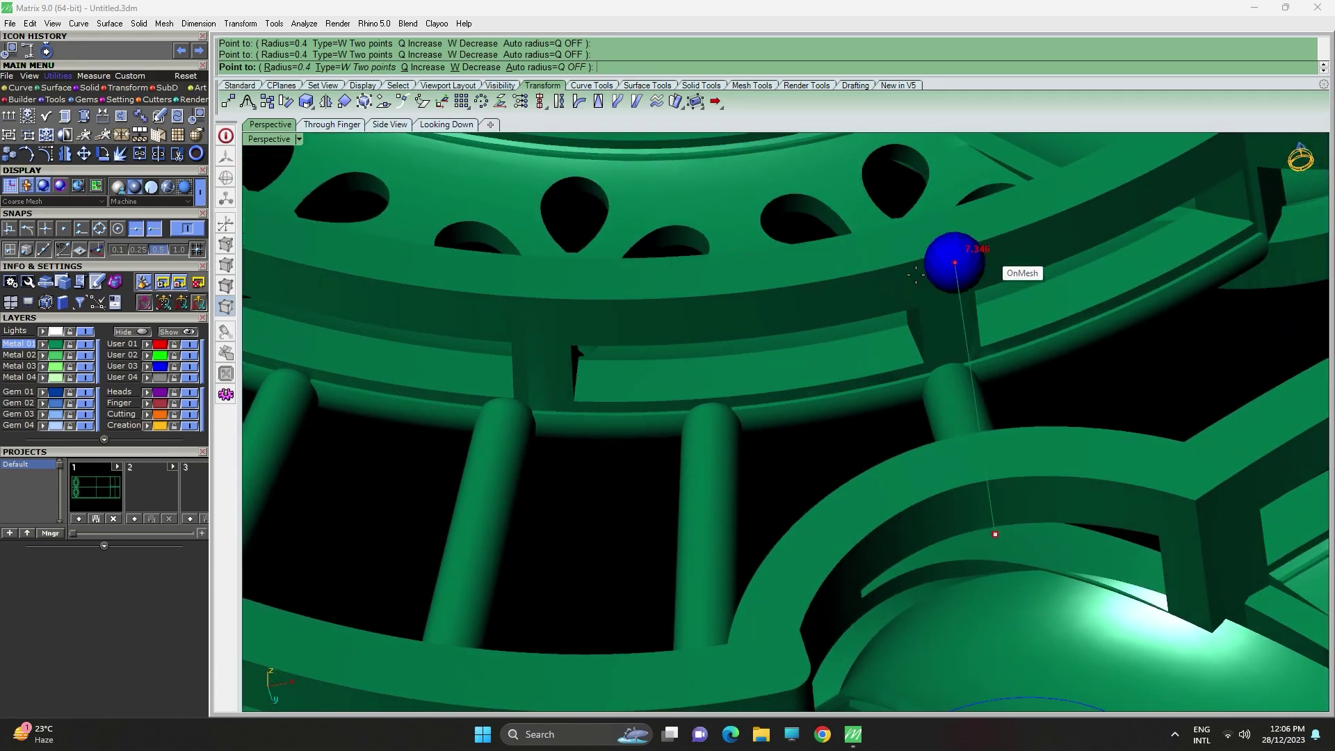
scroll(930, 288, up, 5)
right_drag(936, 285, 916, 307)
scroll(991, 569, down, 3)
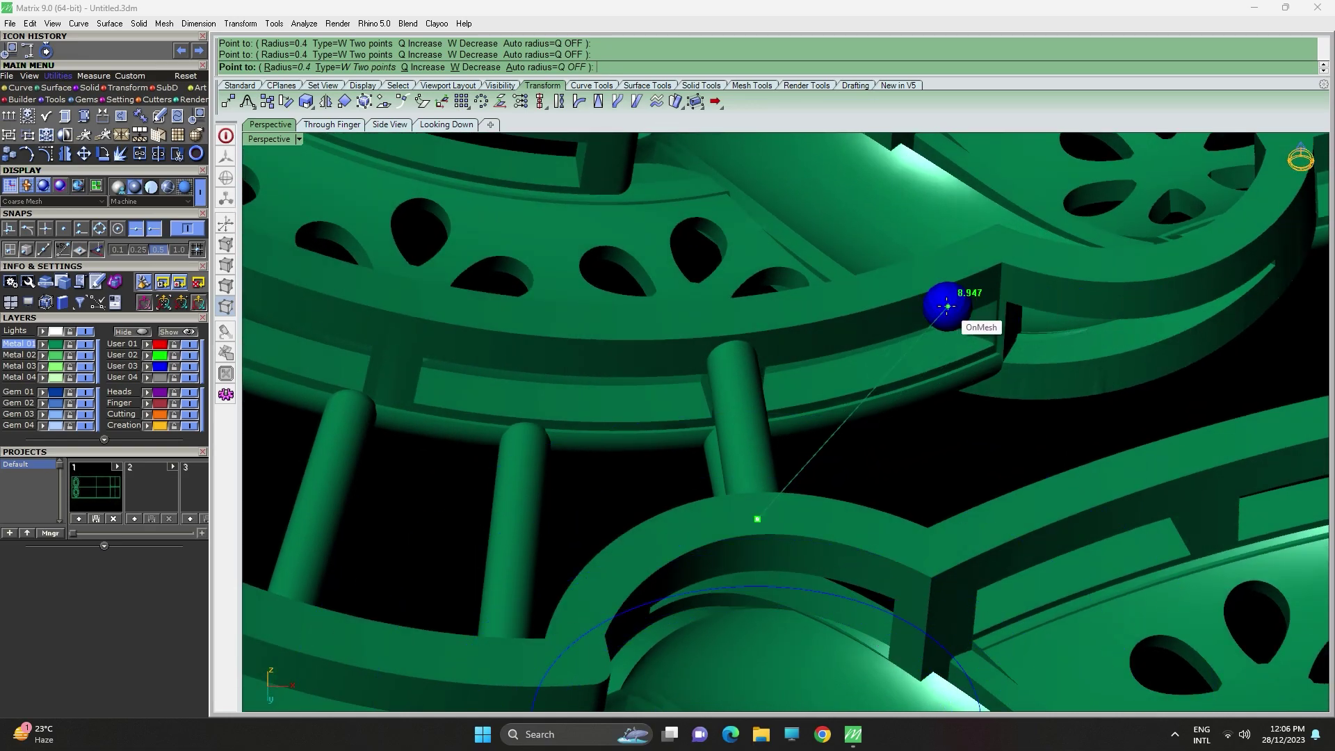
Place an inner support of radius 0.4 from the end of the upper bangle's inner rail to the lower bangle.
click(930, 313)
right_drag(930, 313, 912, 410)
scroll(904, 415, up, 5)
right_drag(853, 485, 1037, 501)
scroll(963, 451, down, 10)
scroll(1067, 466, up, 6)
right_drag(1077, 456, 784, 436)
scroll(824, 348, up, 5)
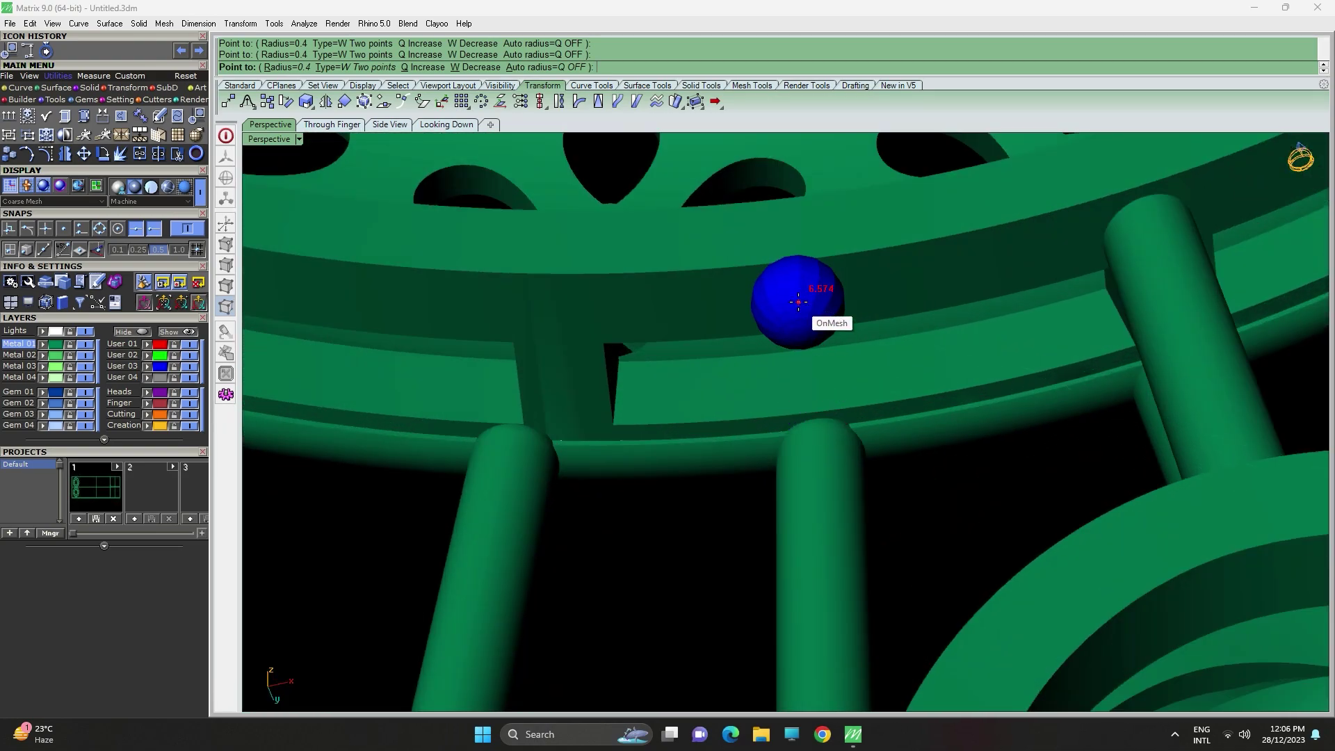
Fill the gap between the inner rails of both bangles with a row of radius 0.4 supports across the wave.
right_drag(798, 302, 787, 465)
scroll(787, 480, down, 6)
right_drag(787, 512, 800, 452)
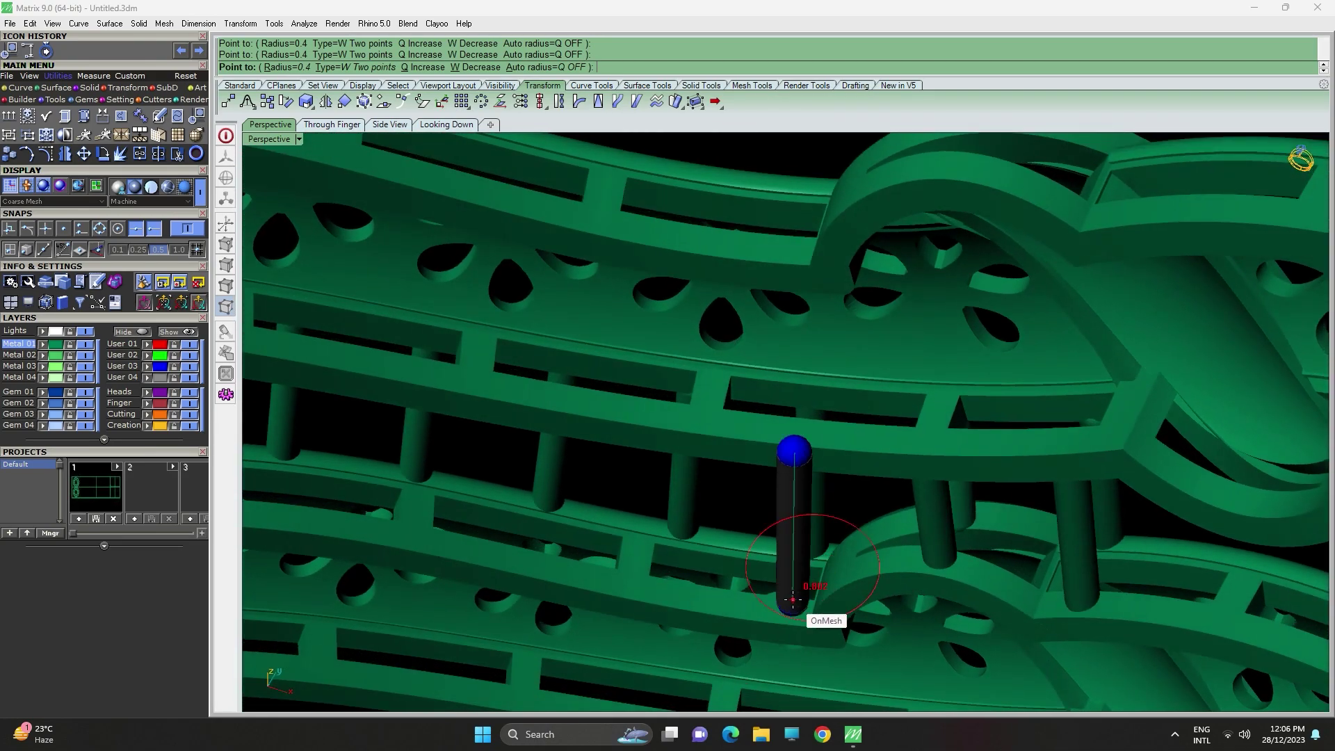
right_drag(788, 609, 797, 403)
scroll(845, 321, up, 6)
right_drag(864, 318, 857, 263)
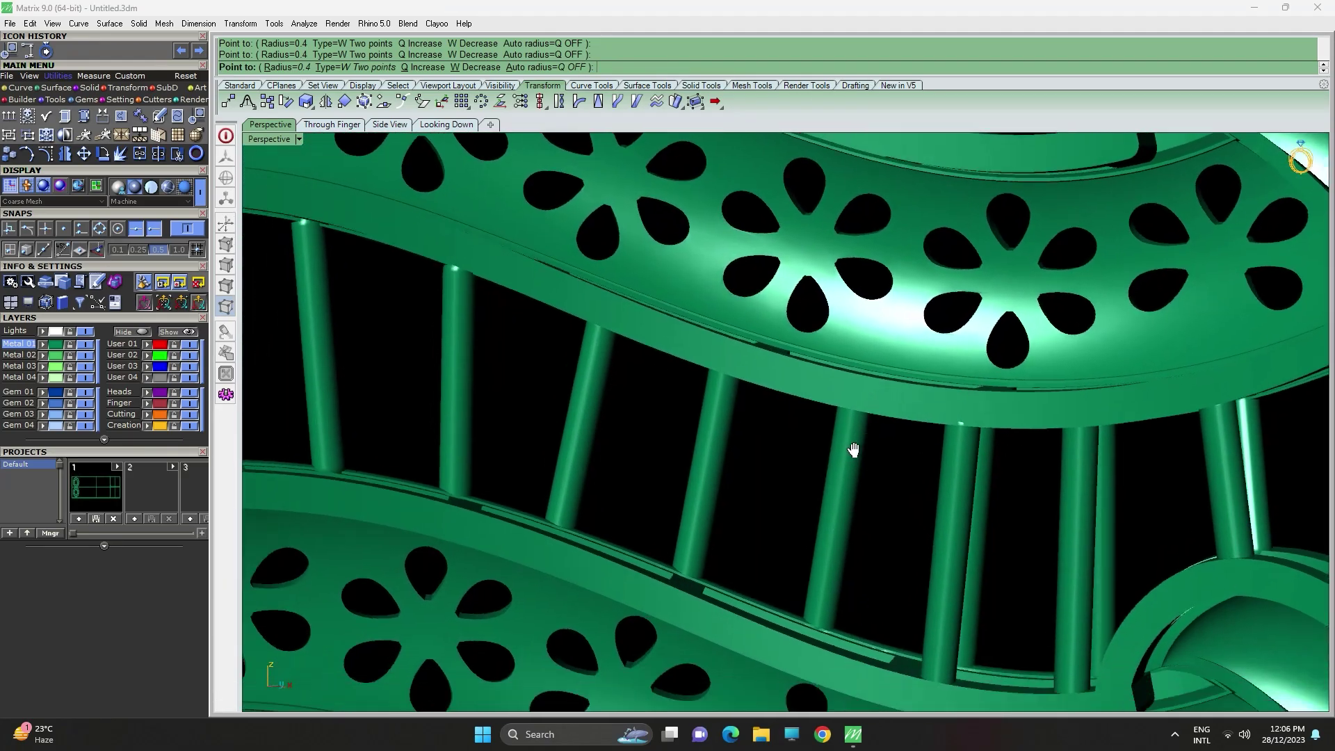
right_drag(854, 450, 873, 547)
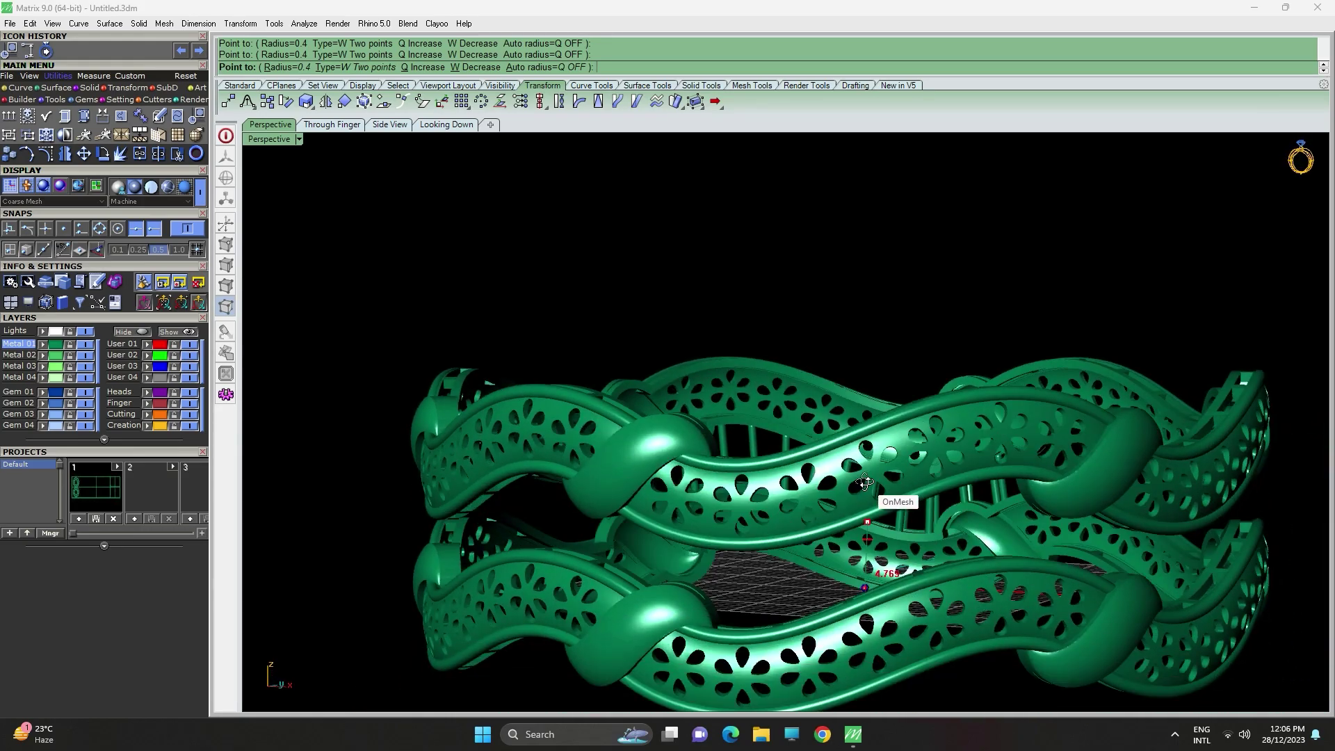
scroll(865, 482, up, 5)
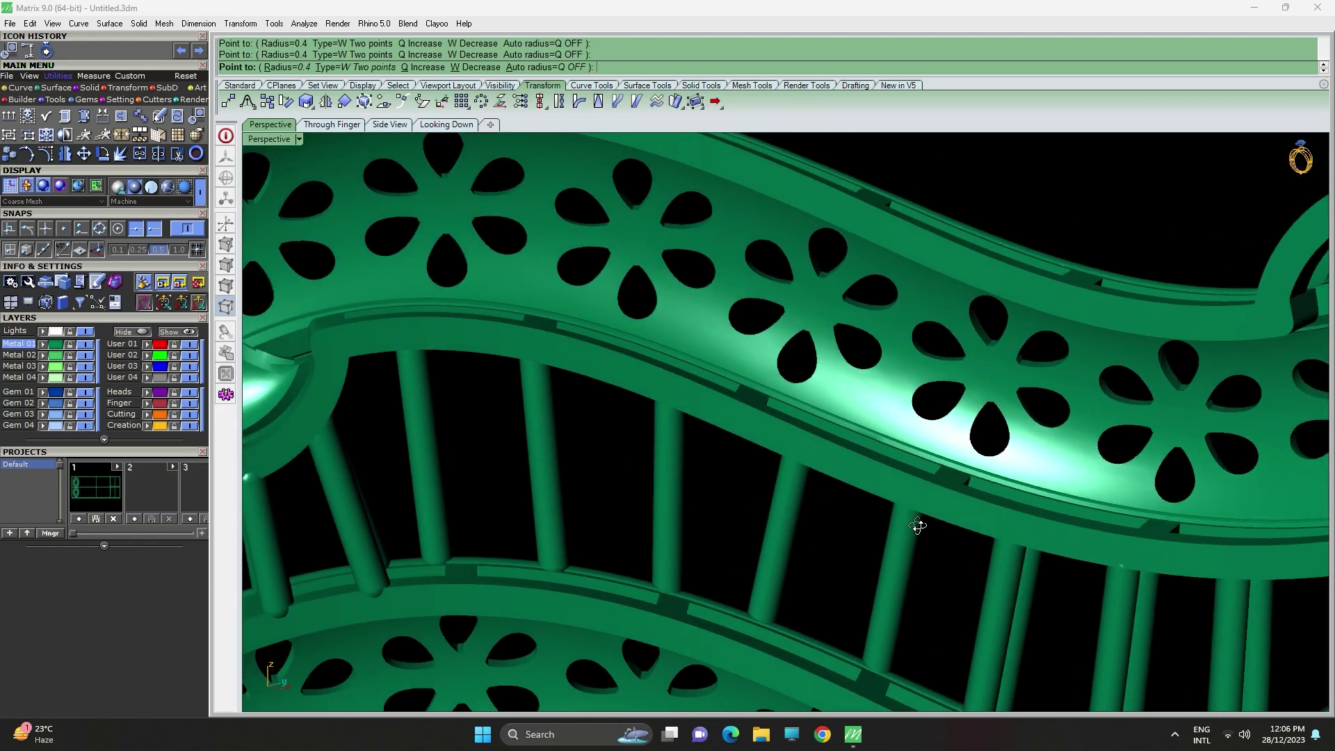
Place a radius 0.4 support joining the upper bangle's rail to the lower bangle's rail partway along the wave.
right_drag(918, 526, 857, 476)
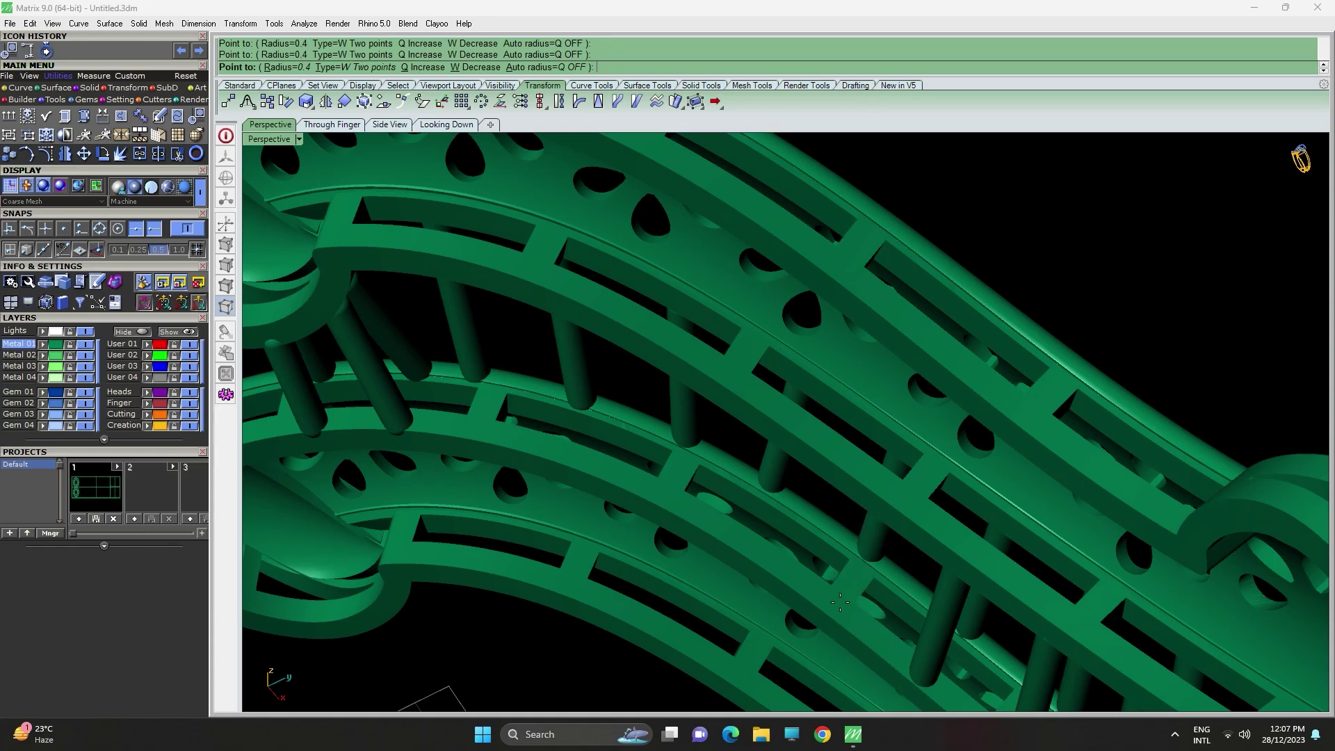
click(840, 607)
scroll(841, 608, down, 8)
right_drag(1065, 611, 743, 449)
scroll(673, 545, up, 4)
click(535, 556)
scroll(704, 445, up, 8)
scroll(678, 553, down, 7)
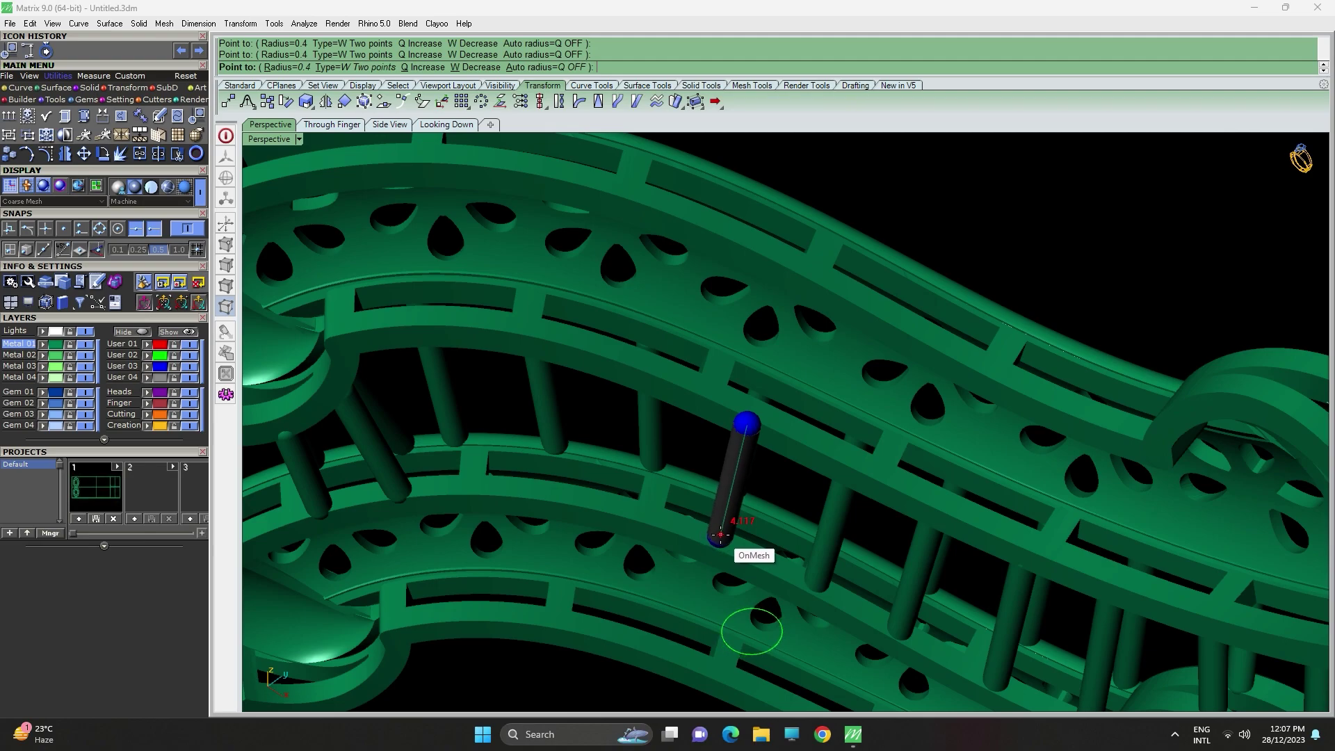
Add another radius 0.4 support between the facing rails, in line with the neighbouring struts of the wave.
shift+right_drag(718, 536, 796, 370)
scroll(777, 318, up, 5)
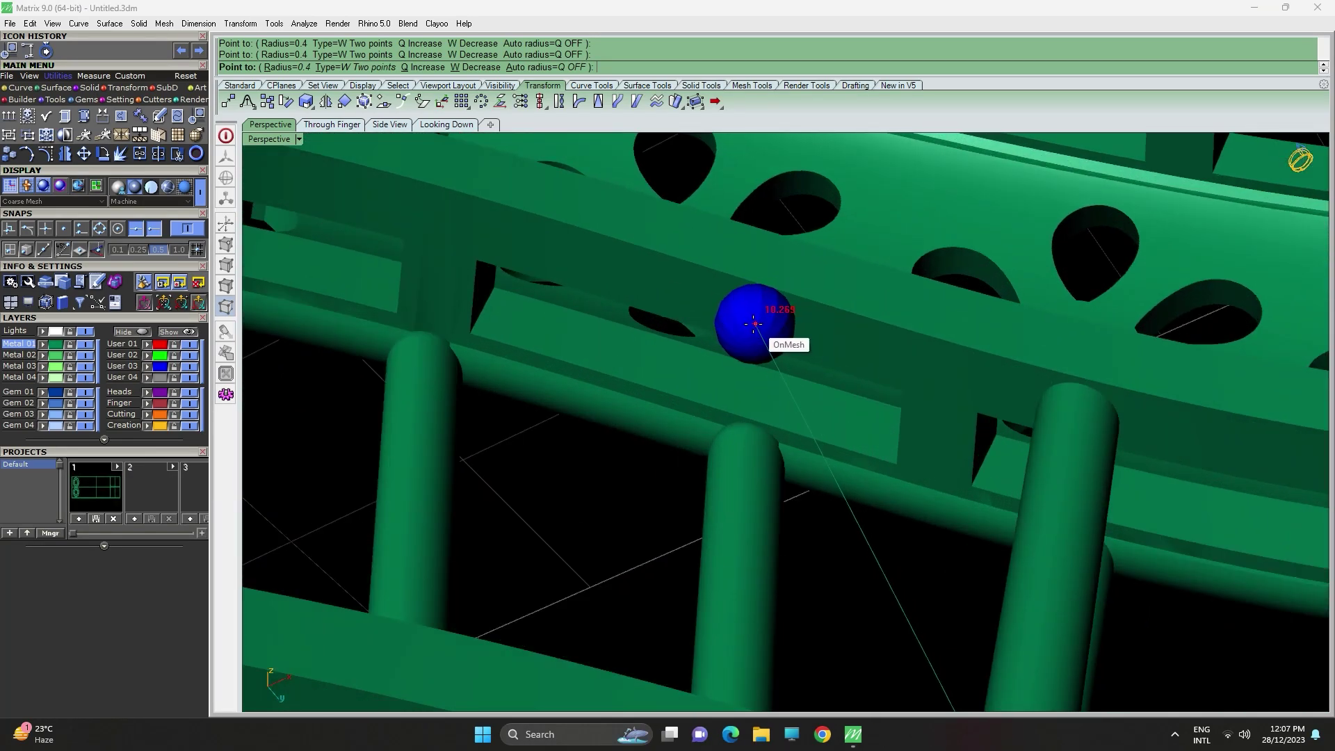
click(753, 324)
scroll(753, 322, down, 6)
mouse_move(754, 321)
right_down()
mouse_move(715, 534)
mouse_move(744, 322)
right_up()
click(729, 535)
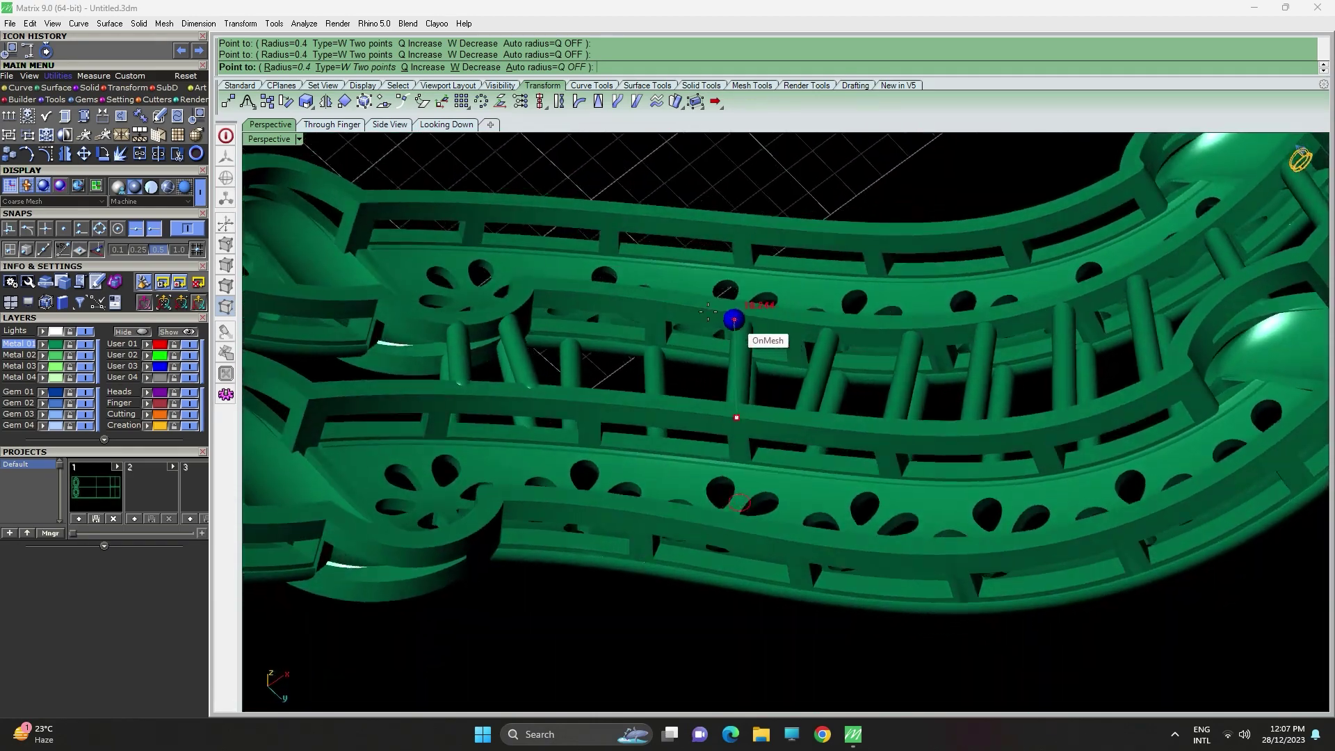
Place the remaining radius 0.4 supports between the rails towards the knot and end the support command.
scroll(634, 313, up, 6)
right_drag(696, 327, 675, 560)
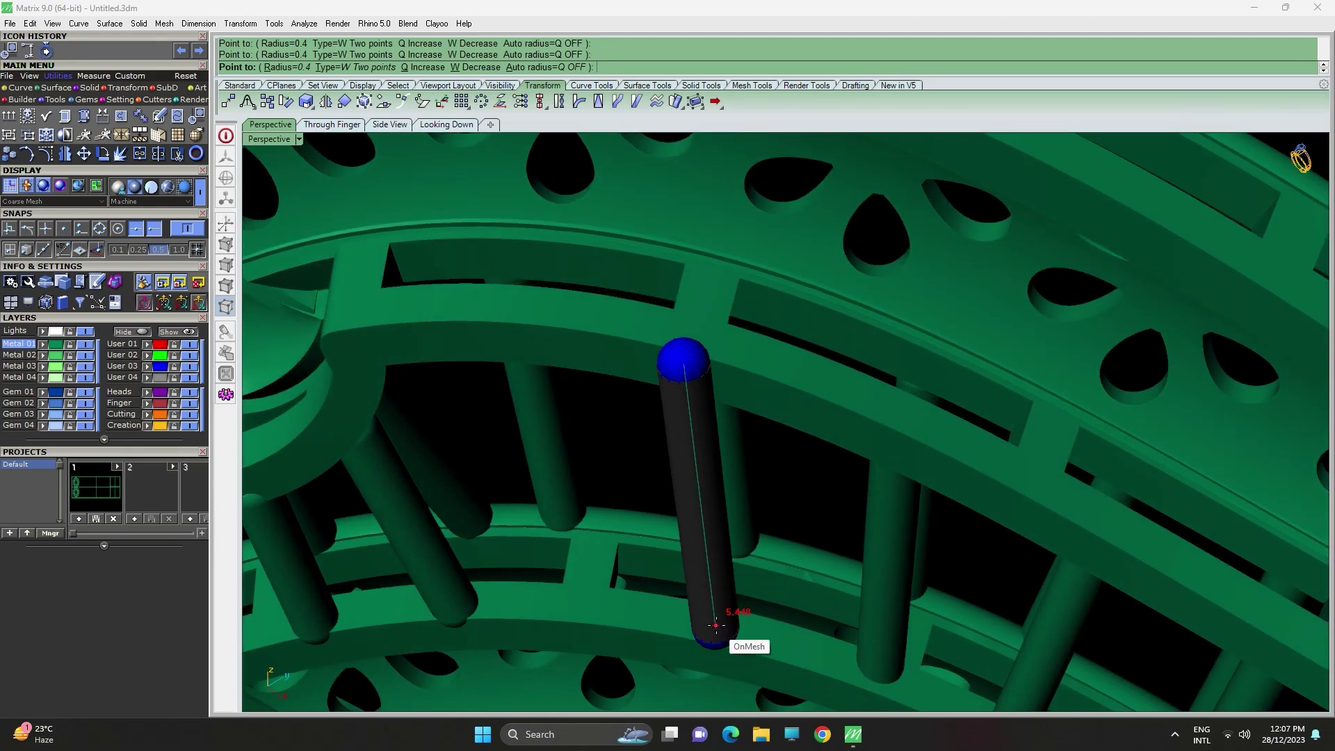
right_drag(717, 614, 739, 372)
scroll(535, 315, up, 2)
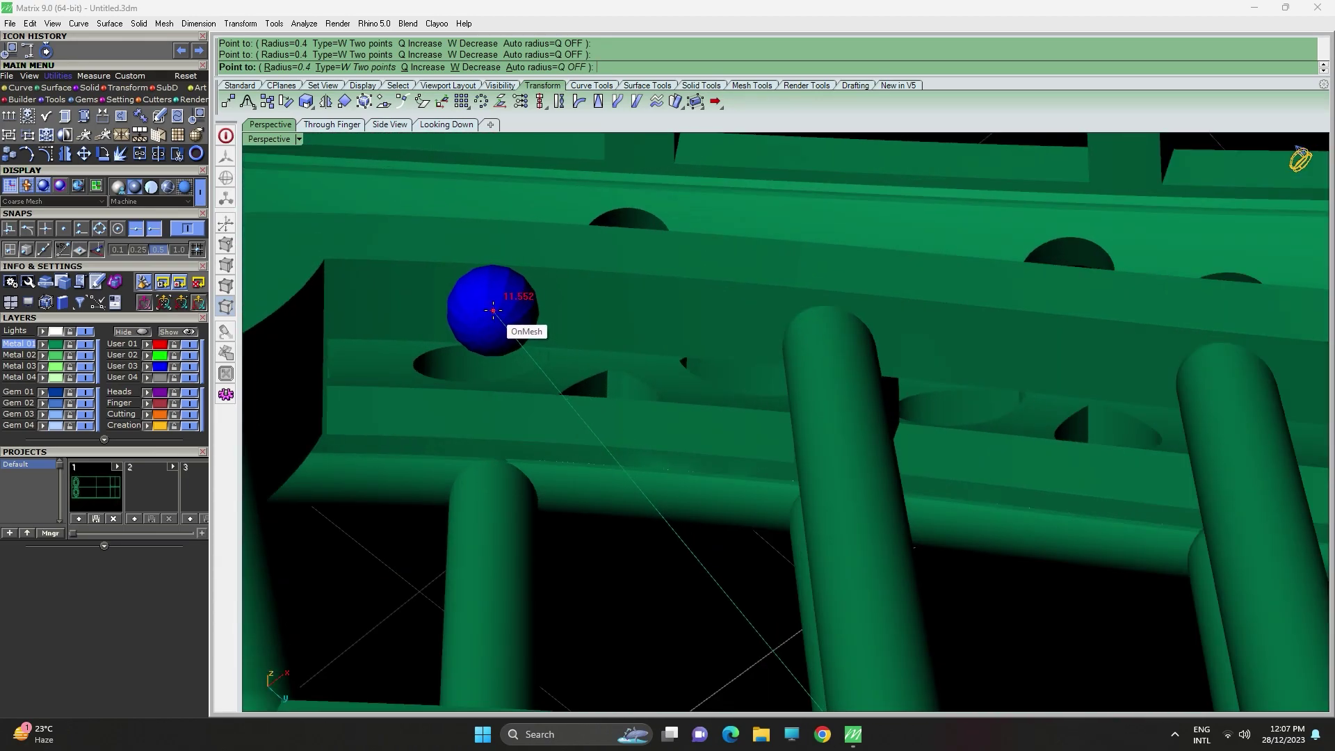
click(493, 311)
scroll(491, 311, down, 6)
right_drag(489, 311, 432, 459)
scroll(685, 437, down, 6)
scroll(811, 453, up, 6)
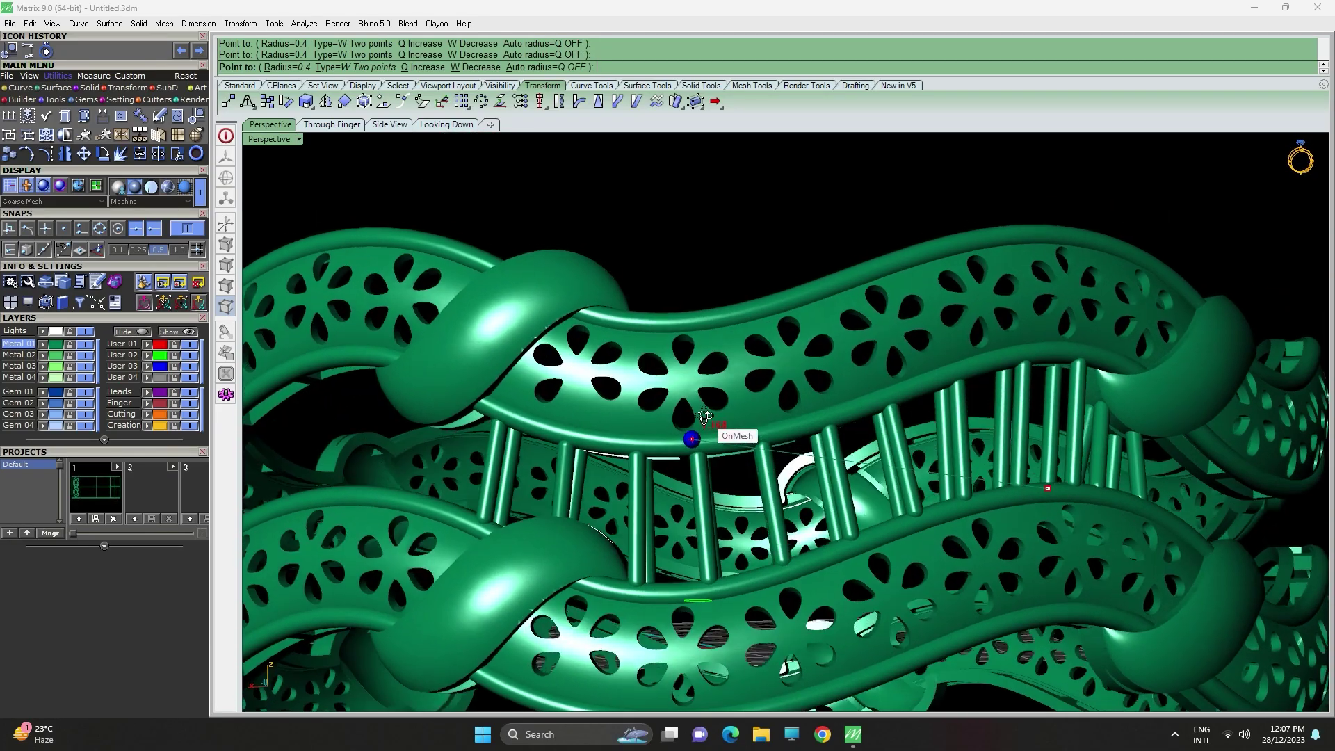
mouse_move(705, 416)
right_down()
mouse_move(629, 388)
mouse_move(764, 414)
mouse_move(736, 352)
mouse_move(670, 331)
mouse_move(656, 348)
mouse_move(706, 439)
mouse_move(695, 420)
right_up()
right_click(692, 346)
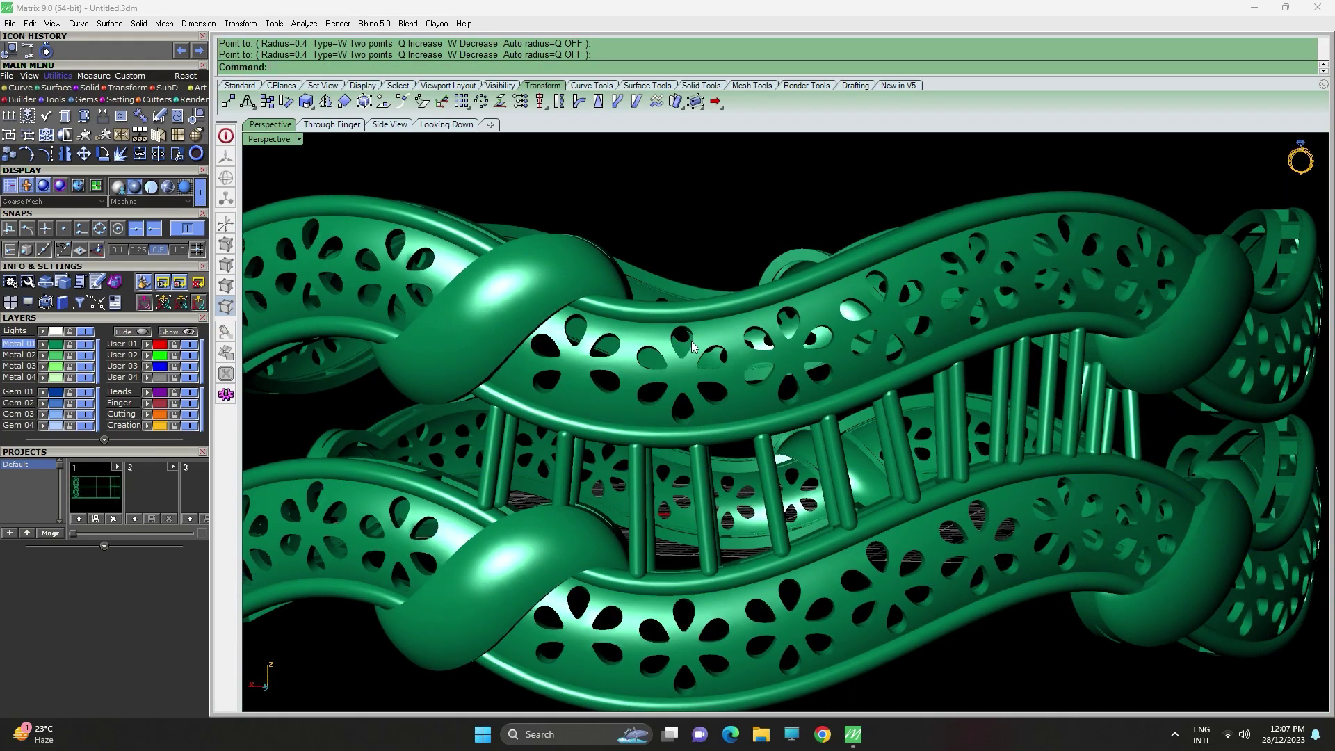
Restore the four-view layout and move both bangle meshes to a different metal layer, separate from the struts.
double_click(282, 142)
scroll(547, 582, up, 5)
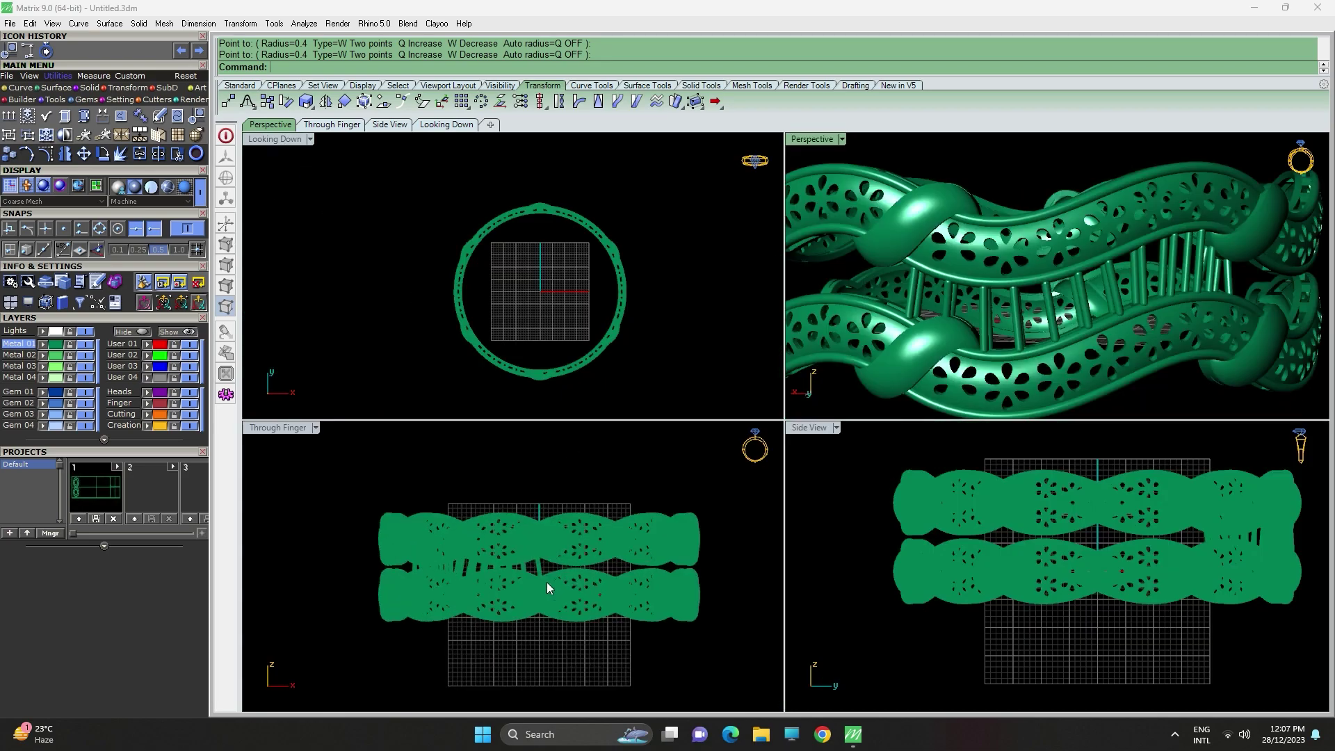
right_drag(525, 565, 707, 526)
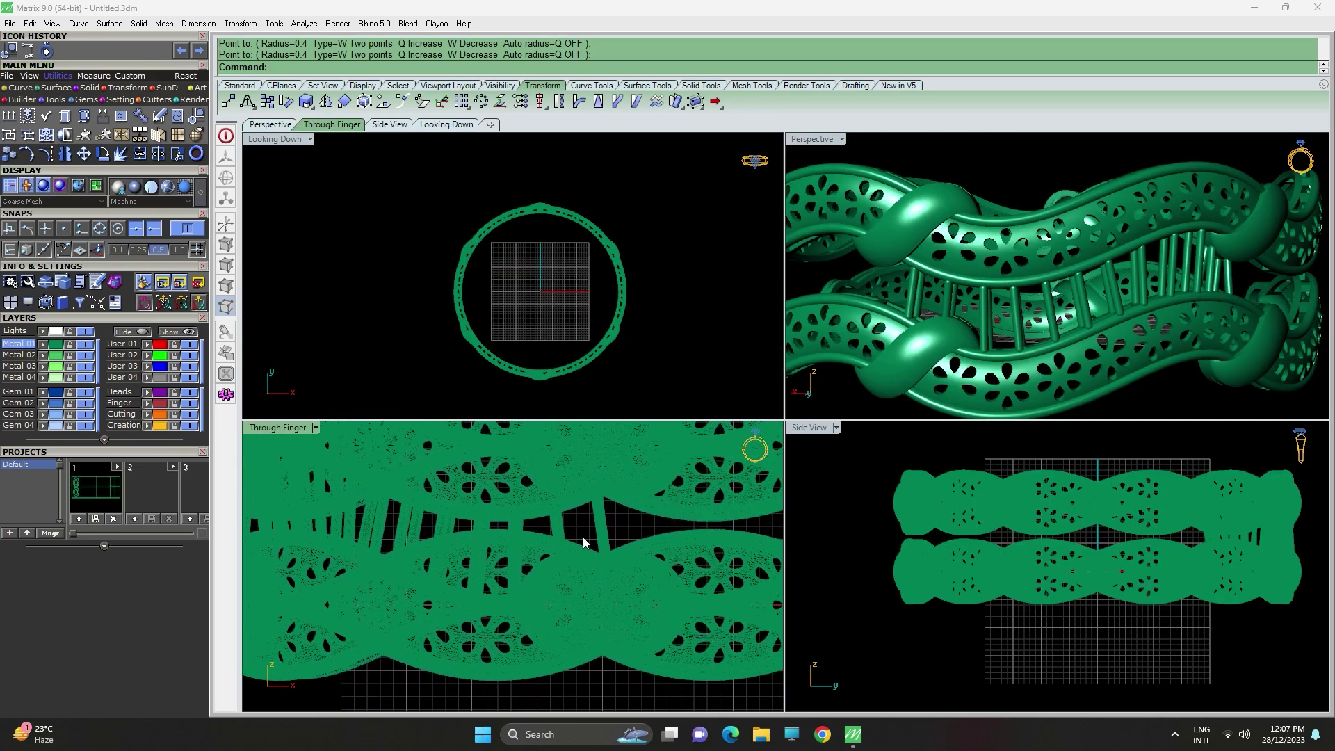
scroll(587, 539, down, 5)
scroll(561, 532, up, 2)
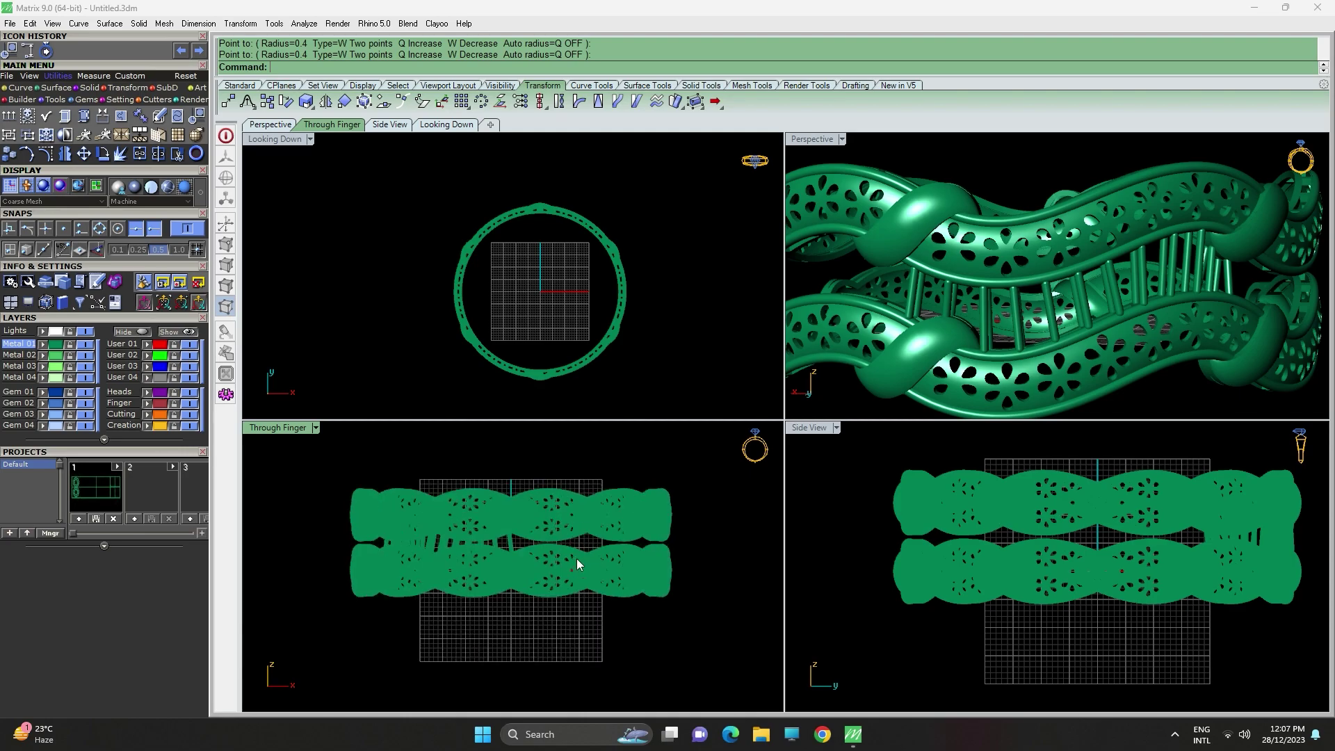
drag(688, 545, 660, 466)
click(44, 360)
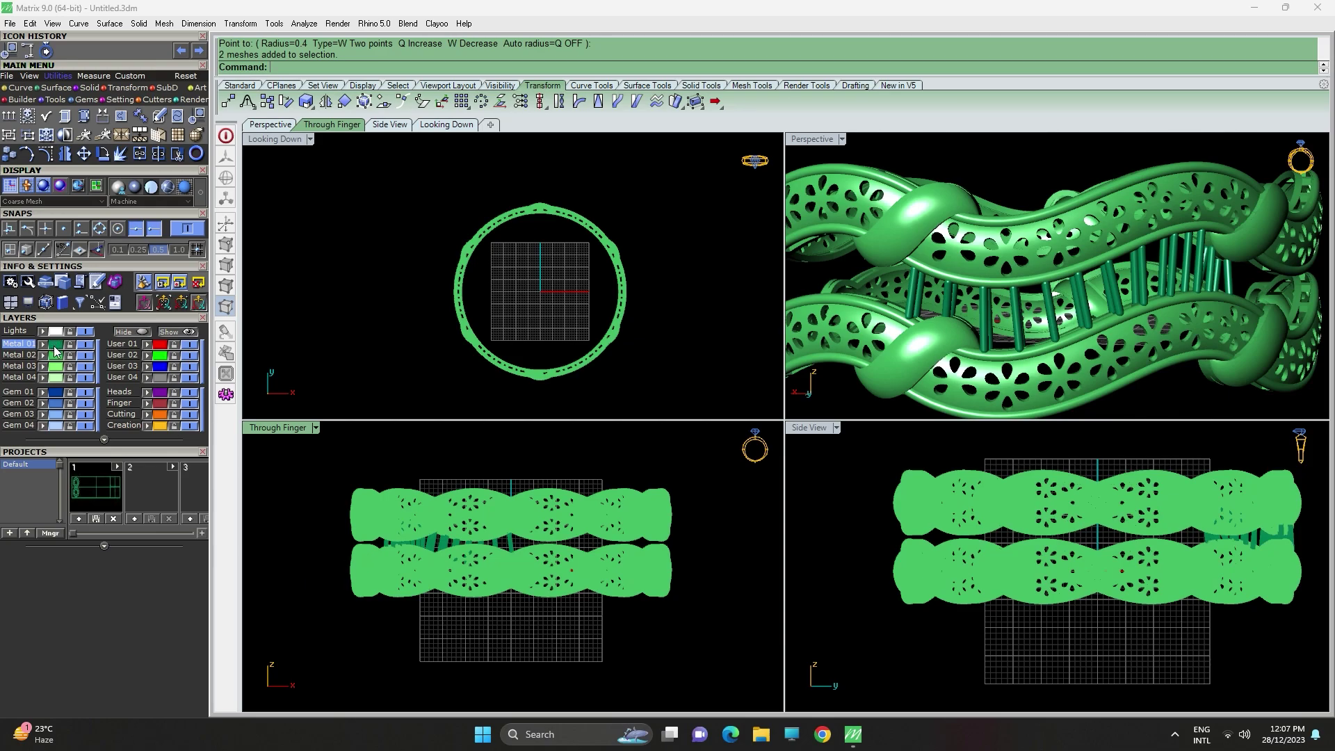
Select all the strut meshes on the Metal 01 layer and group them.
click(54, 347)
scroll(1131, 244, down, 6)
right_drag(1130, 243, 1092, 293)
text(Gorup)
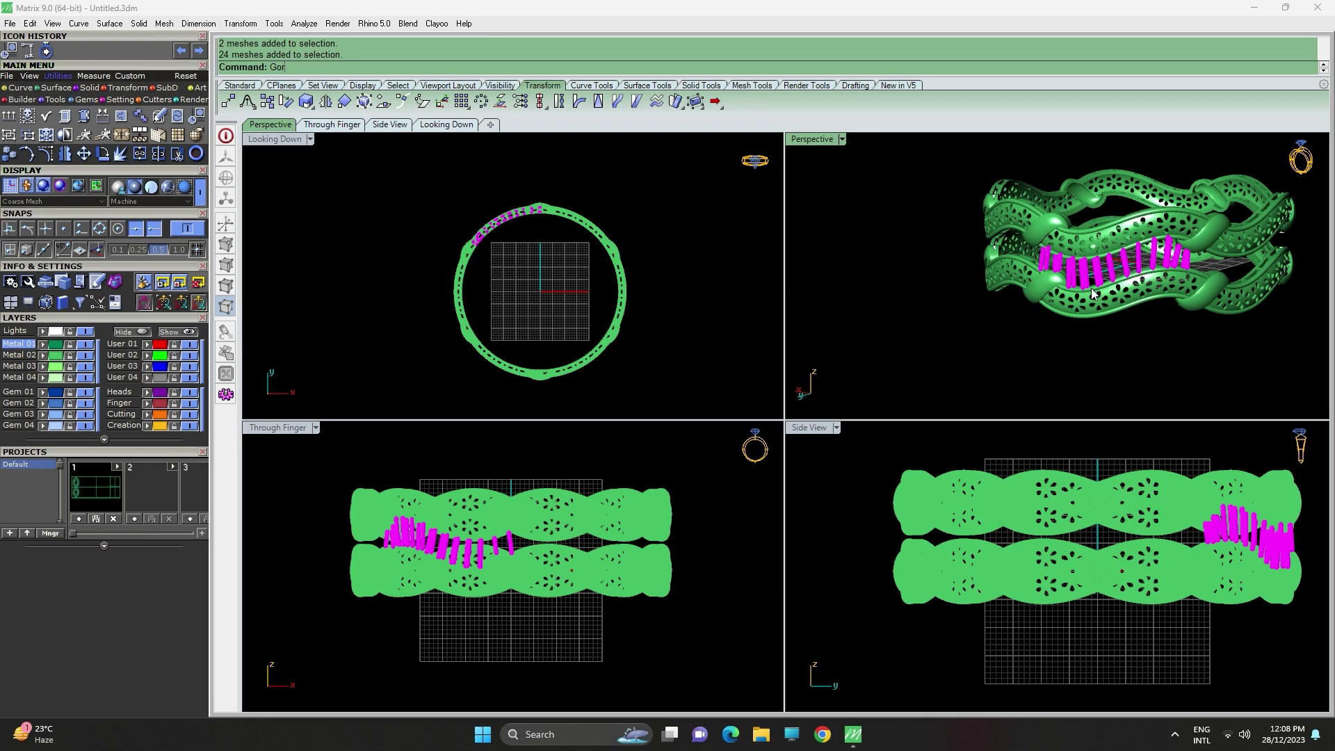
key(Return)
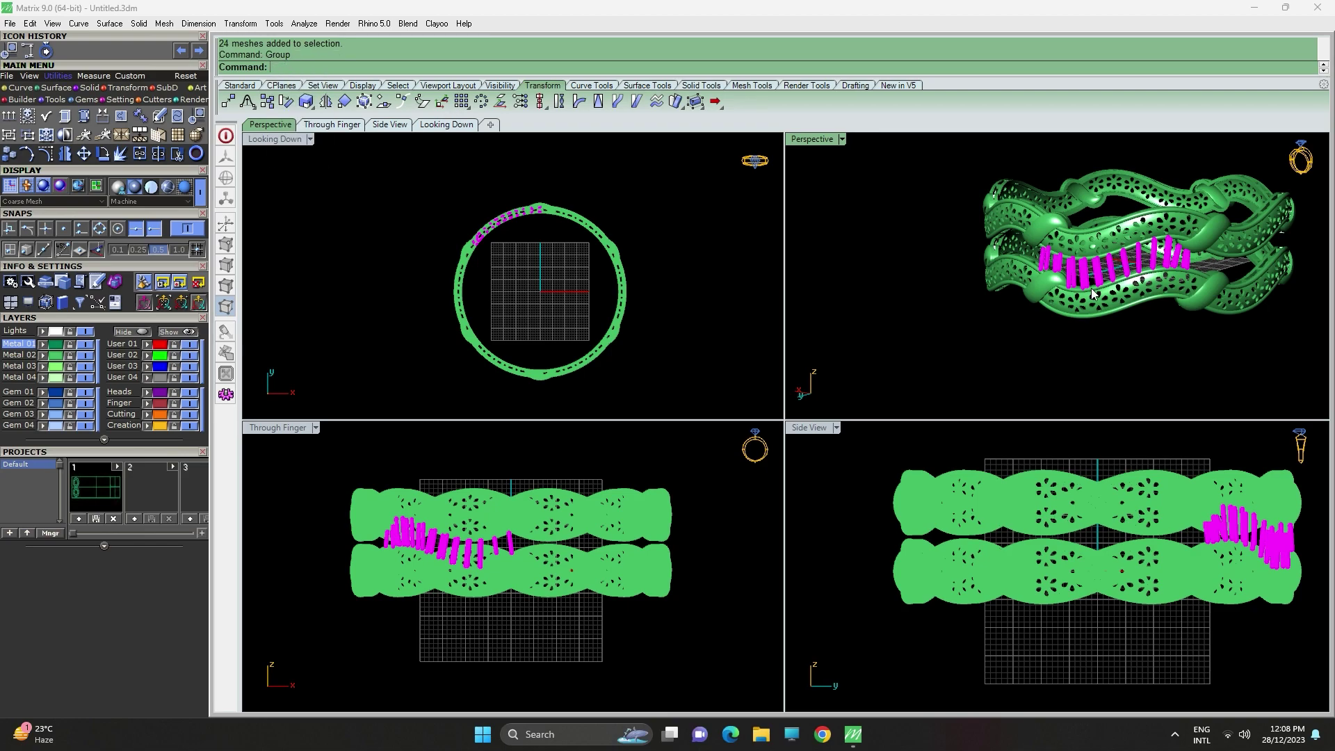
Try a polar array of the strut group about the origin with 5 items over 360 degrees, and undo it.
scroll(547, 291, up, 2)
right_drag(547, 291, 495, 260)
scroll(512, 295, down, 4)
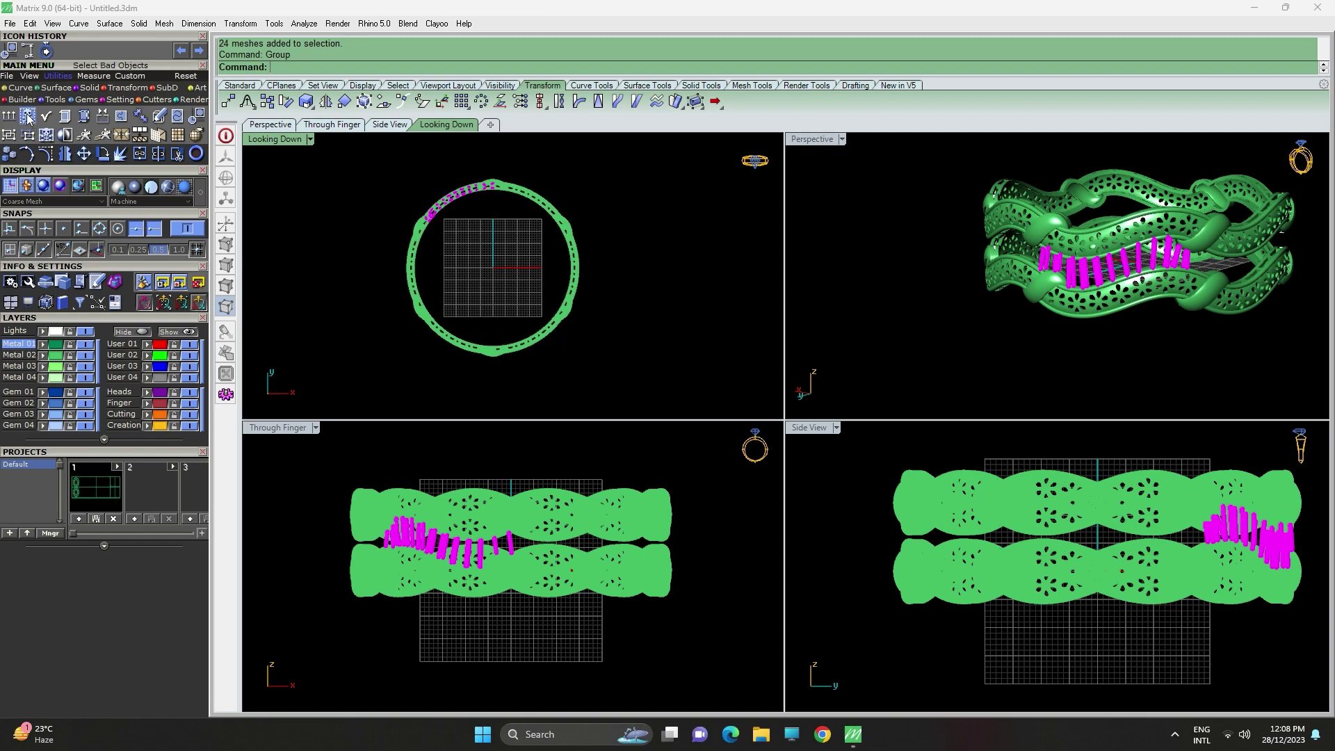
click(120, 89)
click(176, 133)
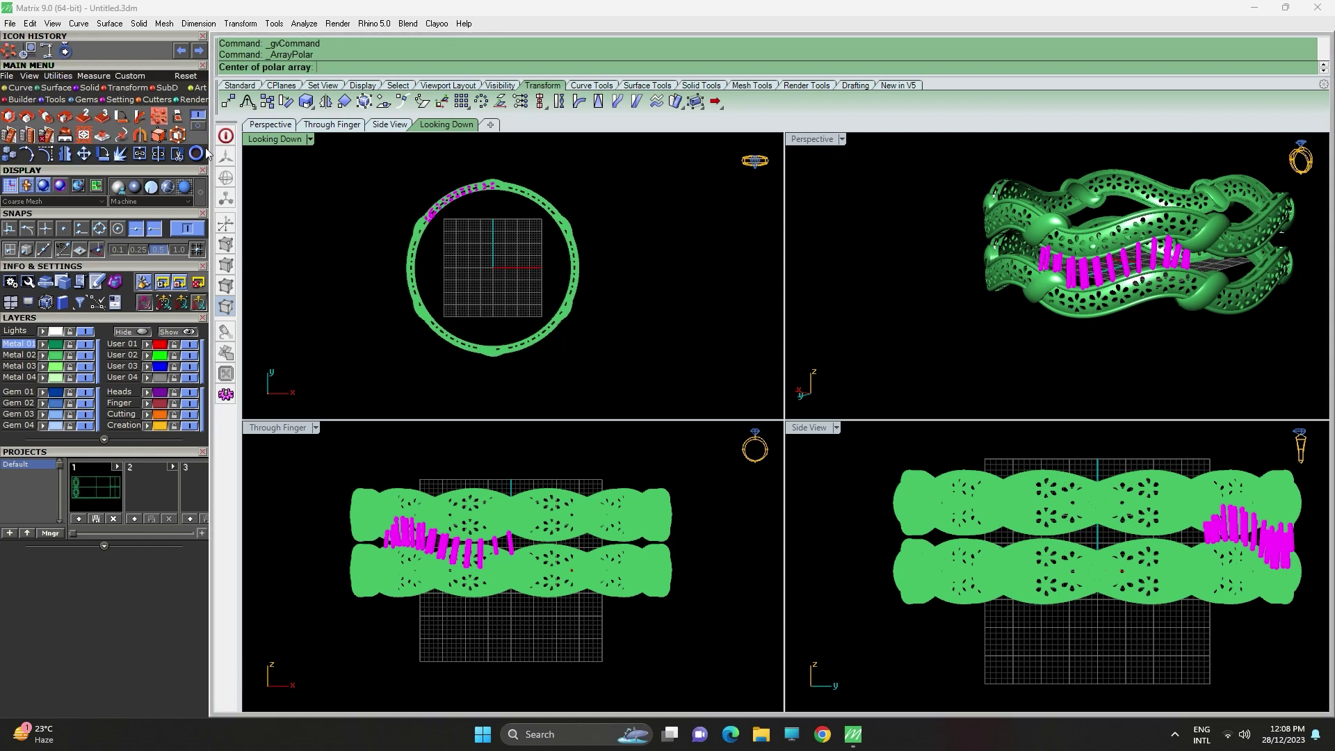
text(0)
key(Return)
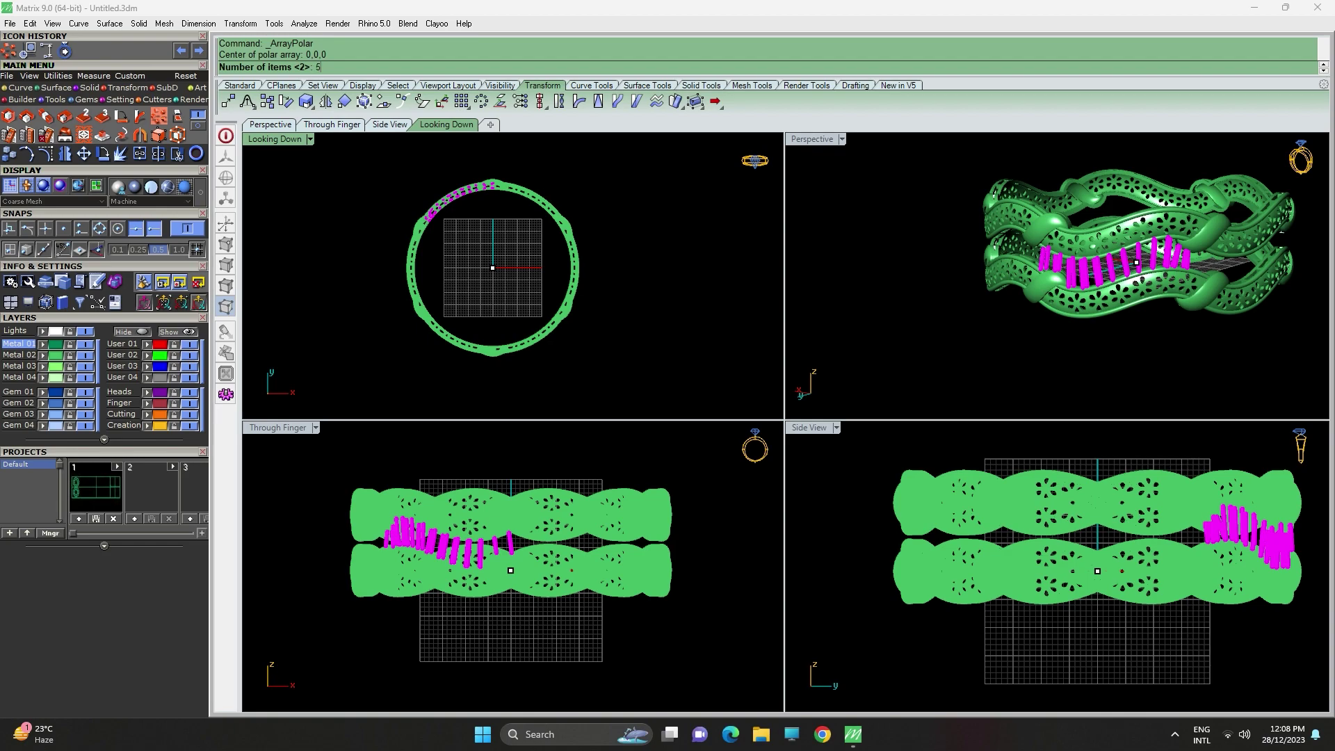
key(Return)
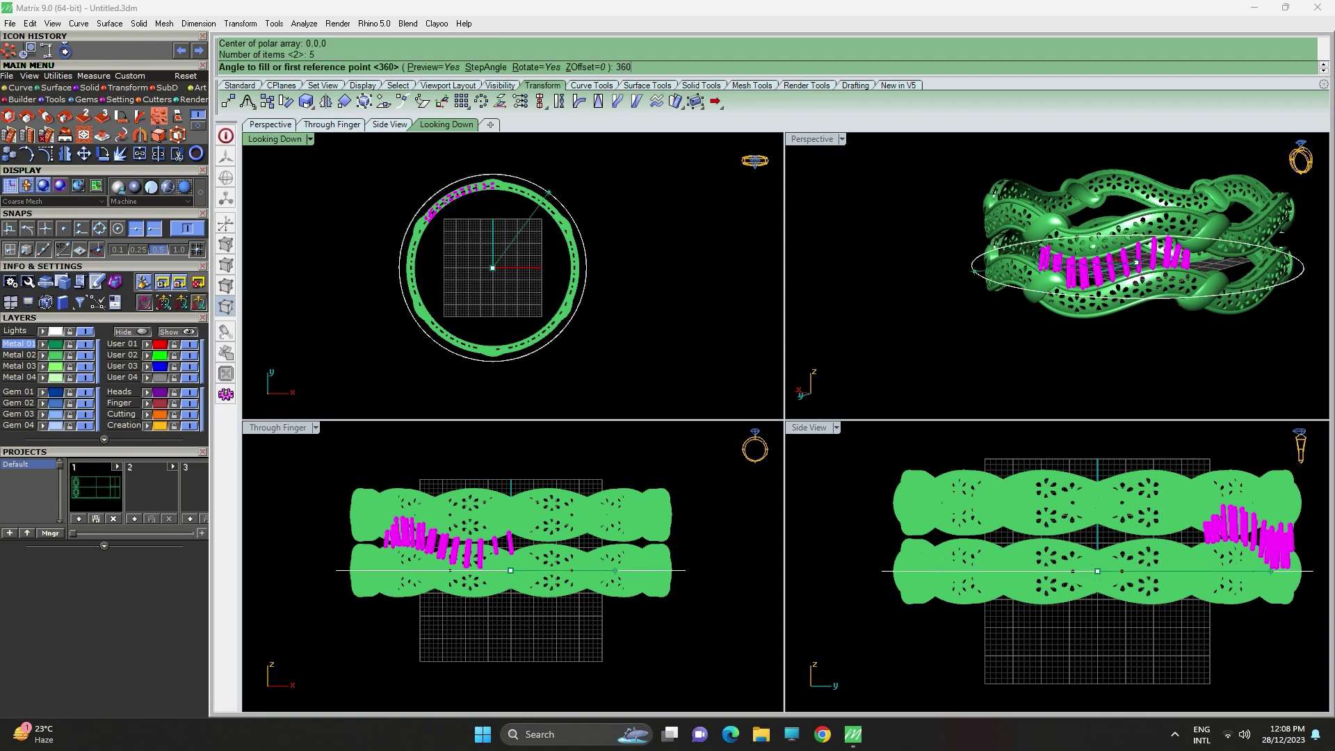
key(Return)
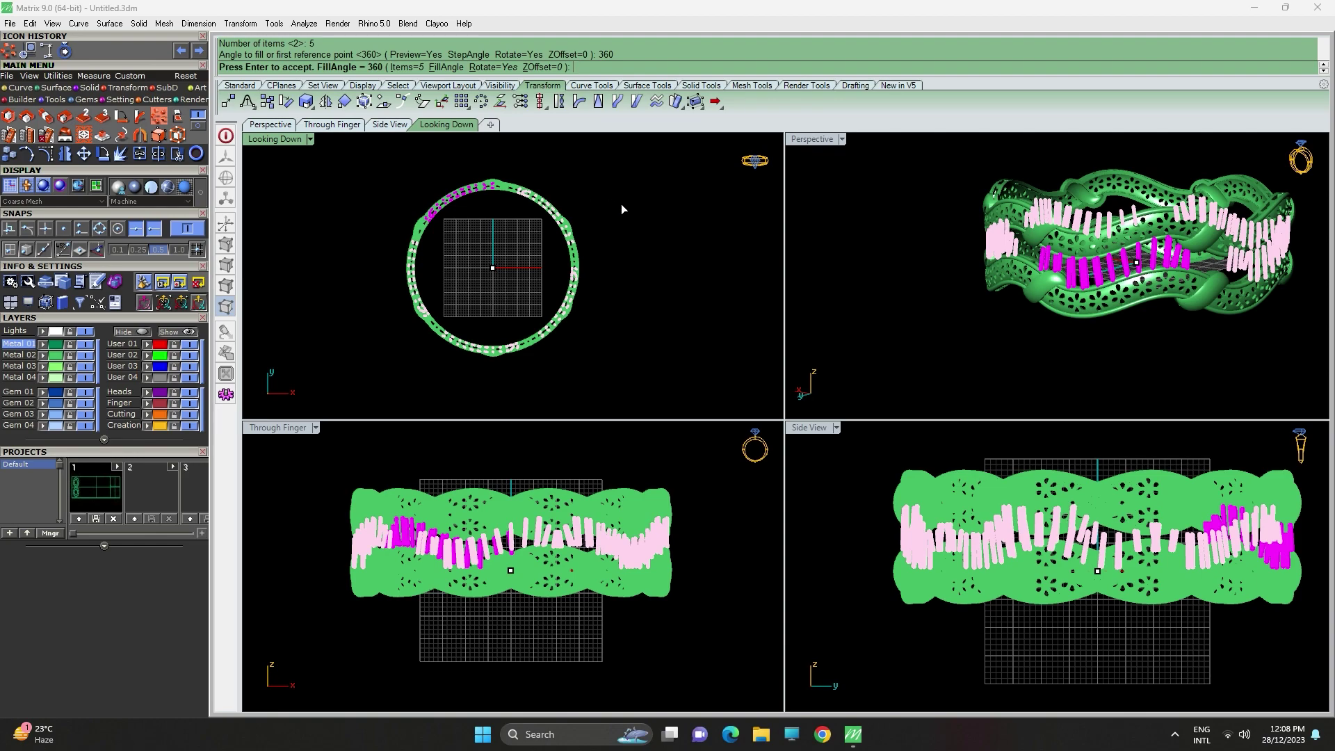
key(Return)
right_drag(1046, 342, 1116, 331)
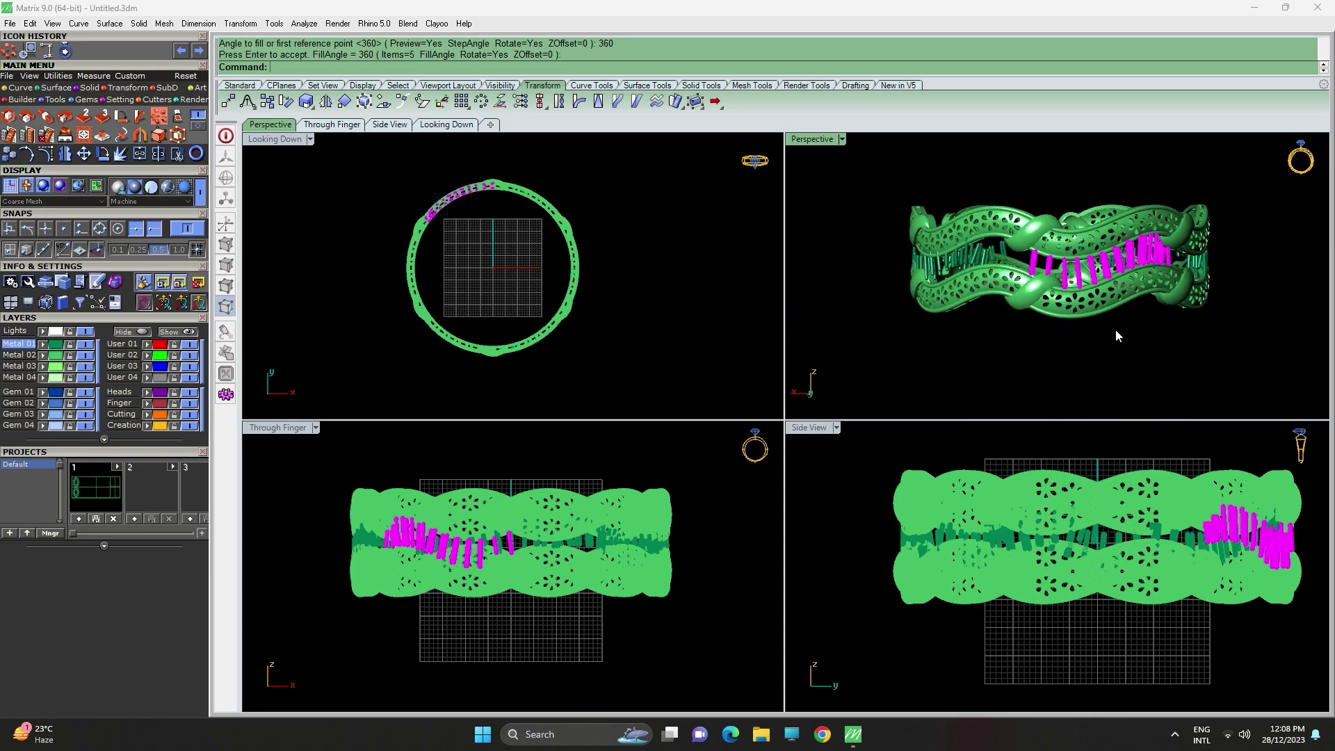
key(ctrl+z)
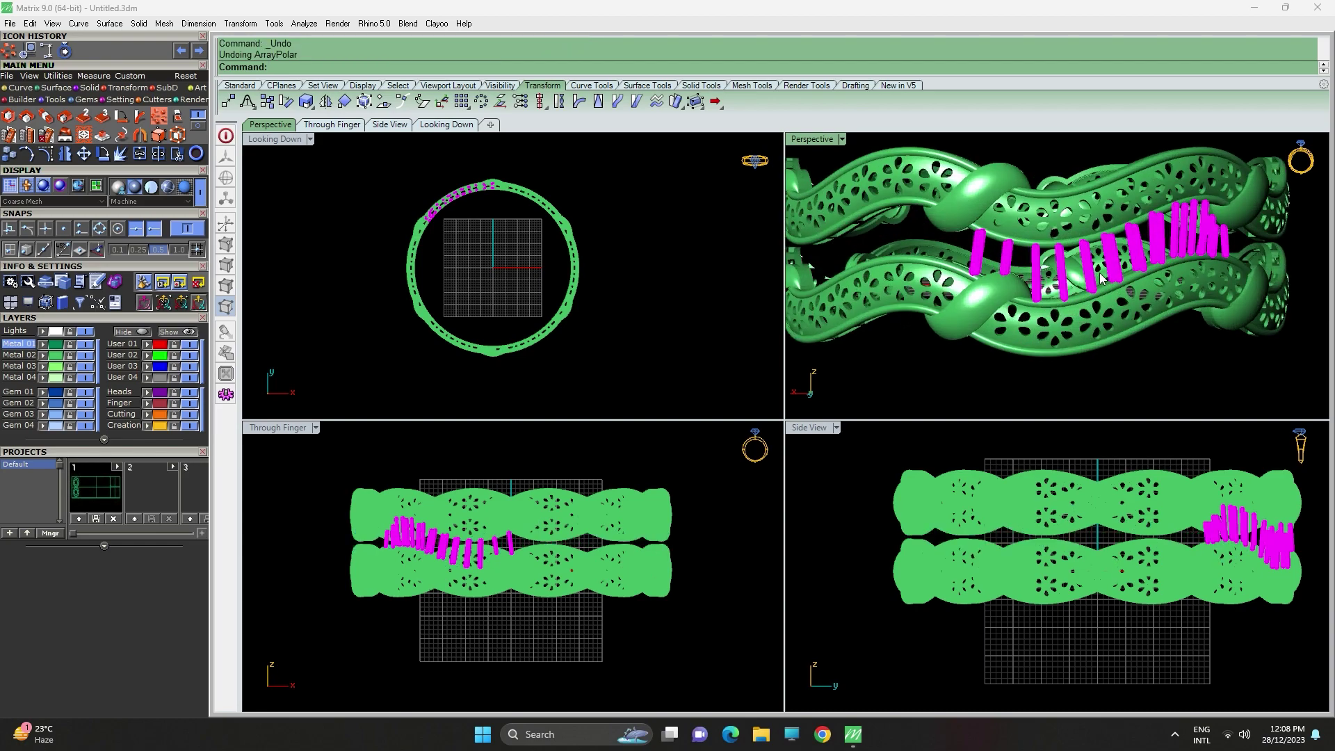
Examine the original struts and how they meet the rails of both bangles.
scroll(490, 224, up, 5)
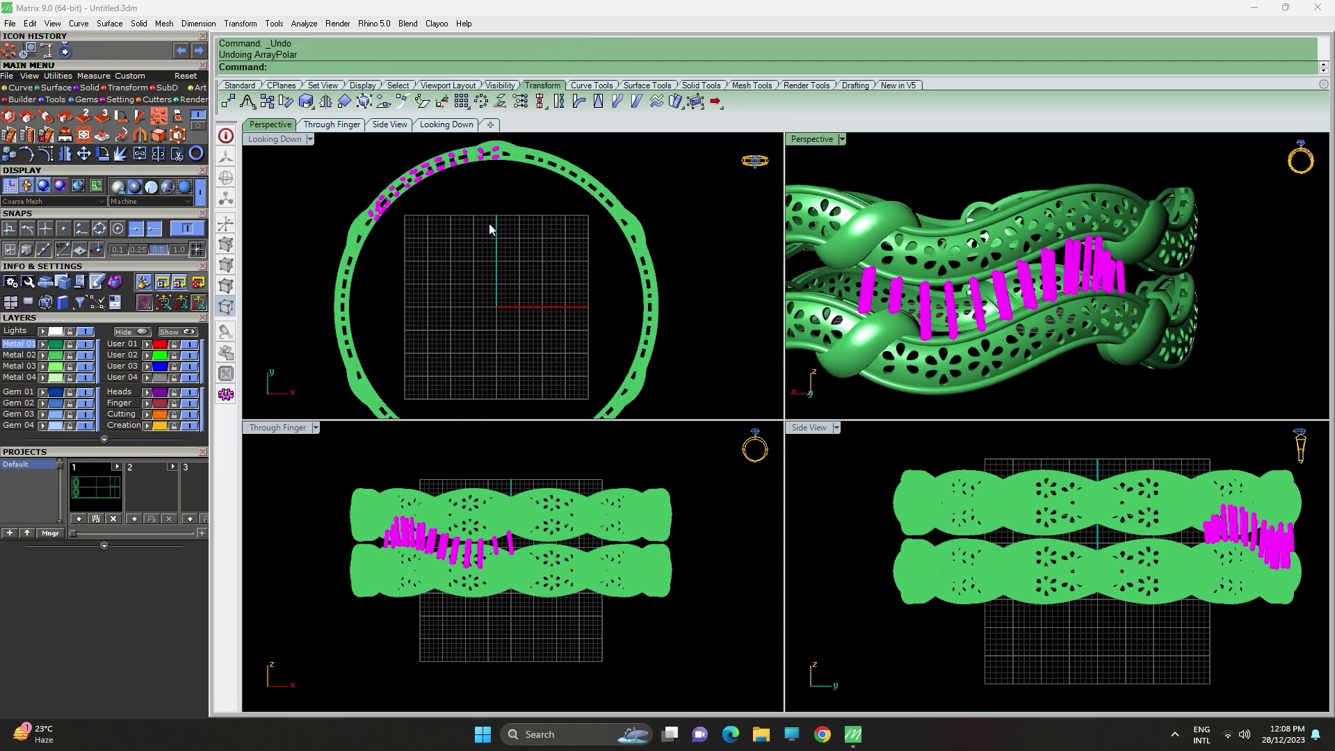
scroll(489, 224, down, 2)
right_drag(488, 223, 448, 247)
right_drag(1082, 272, 956, 373)
click(949, 181)
scroll(1083, 278, up, 5)
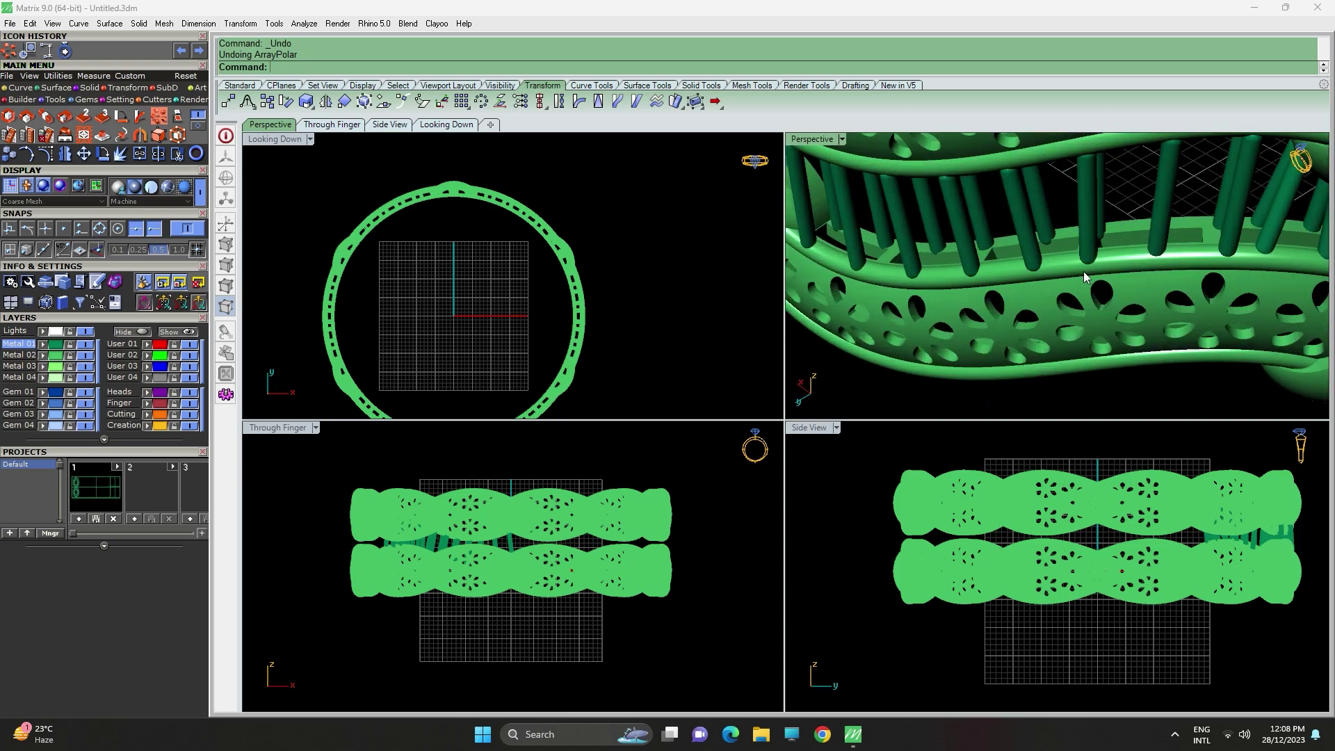
scroll(1083, 278, up, 3)
scroll(398, 254, down, 3)
scroll(1011, 259, down, 2)
scroll(1141, 292, down, 3)
scroll(1106, 299, down, 5)
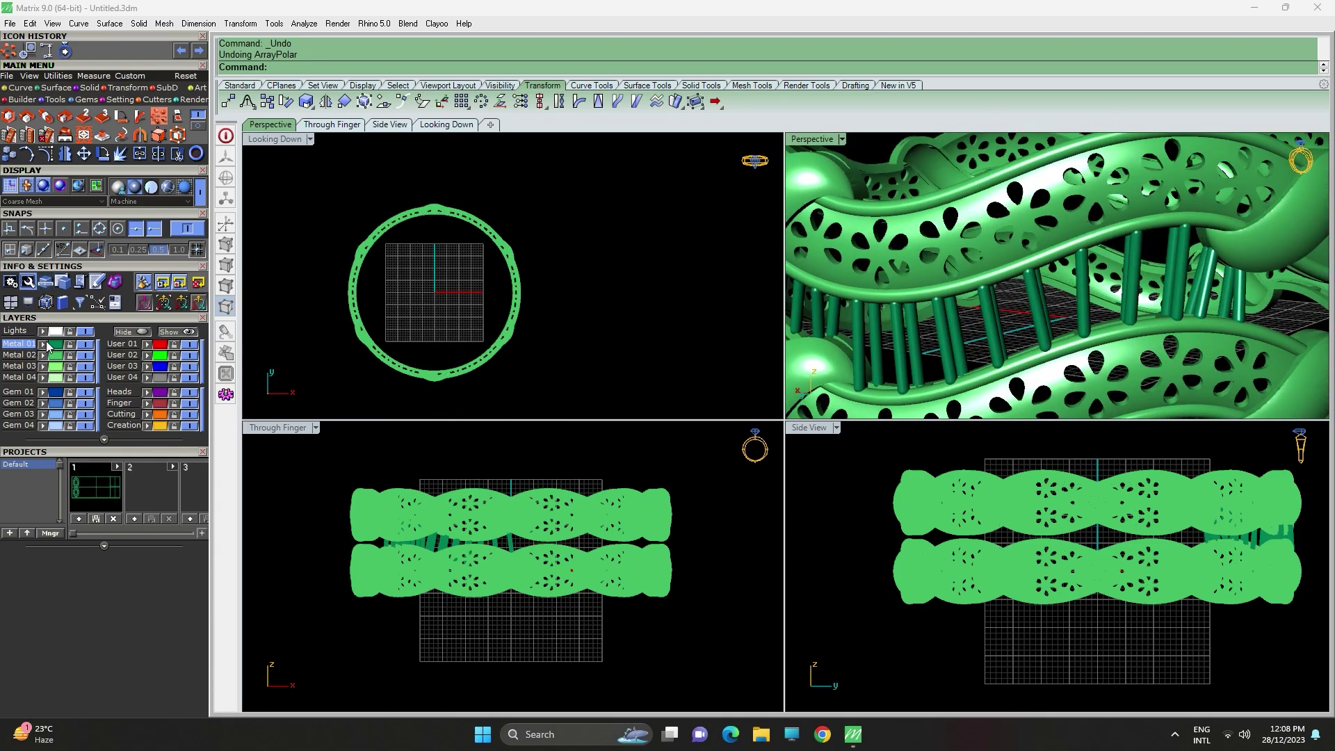
Reselect the Metal 01 struts and try a polar array about the origin with 5 items over 360 degrees.
click(50, 344)
scroll(399, 293, down, 3)
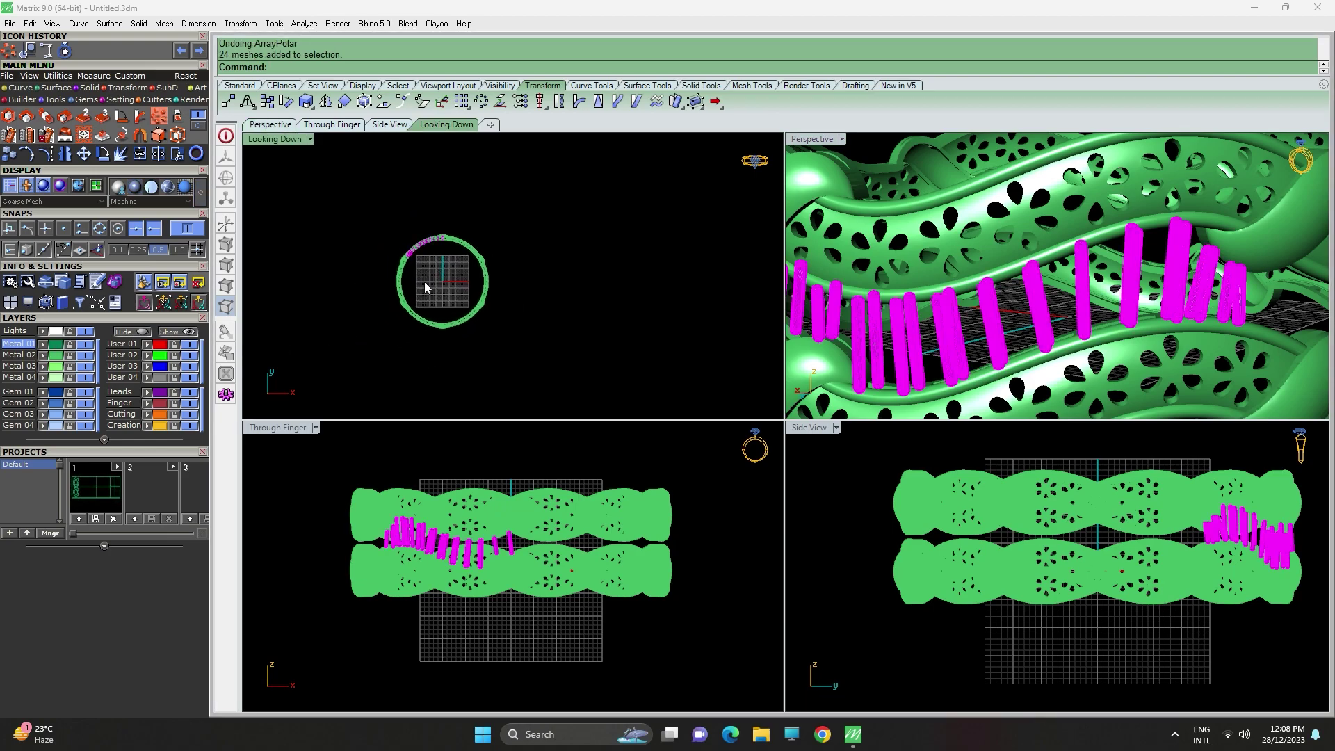
text(Array)
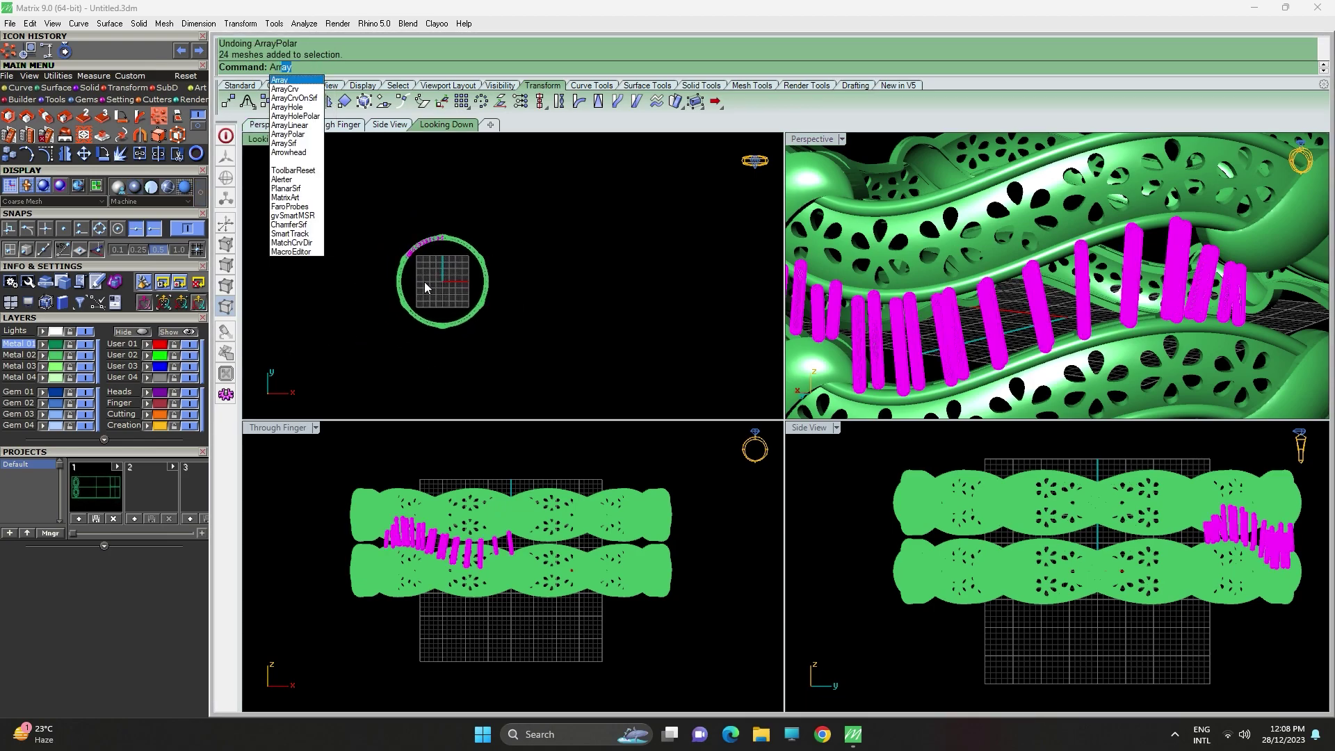
key(Down)
key(Down)
key(Down)
key(Return)
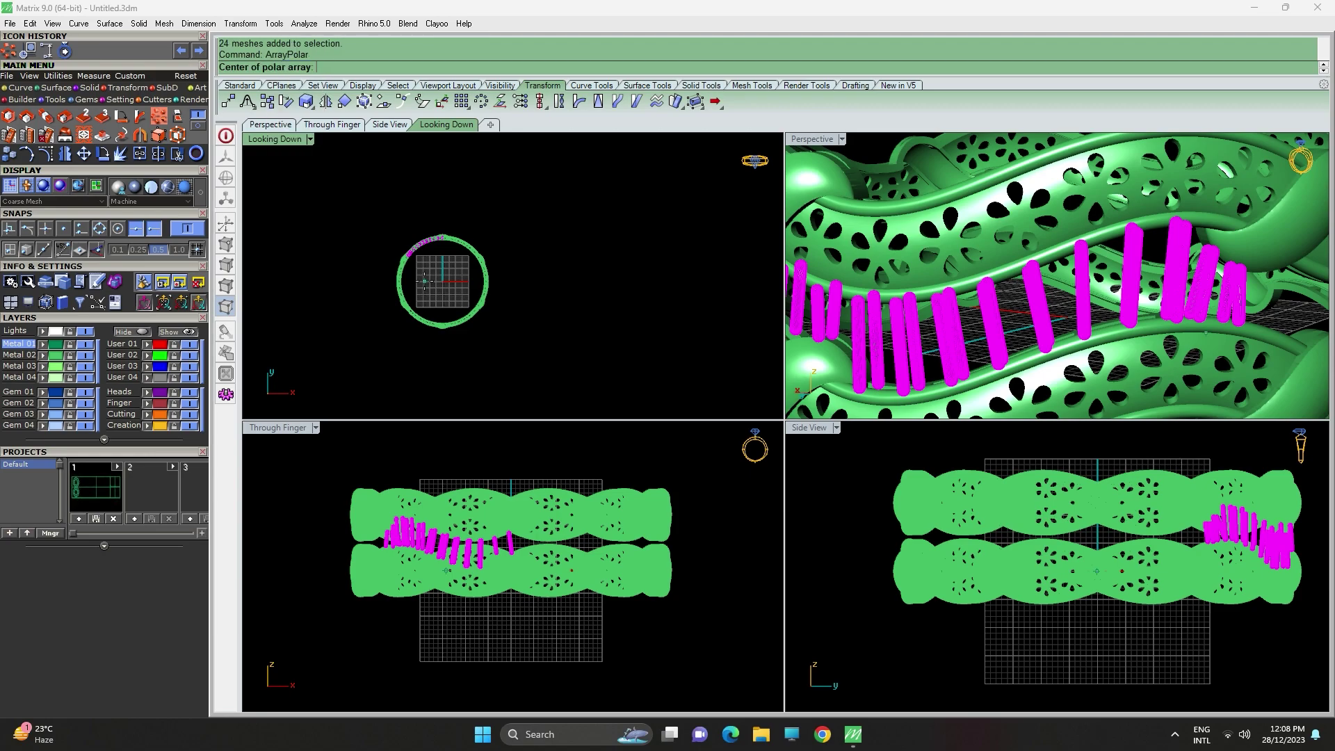
text(0)
key(Return)
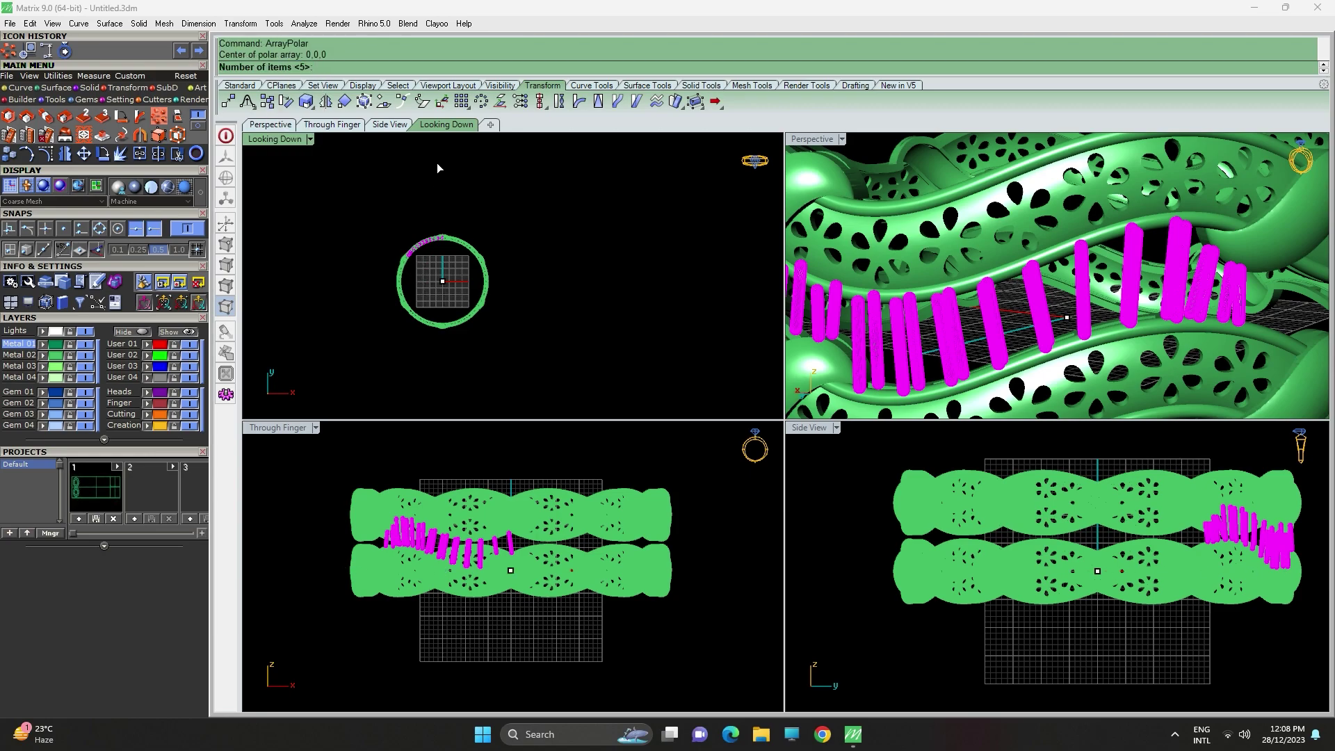
text(5)
key(Return)
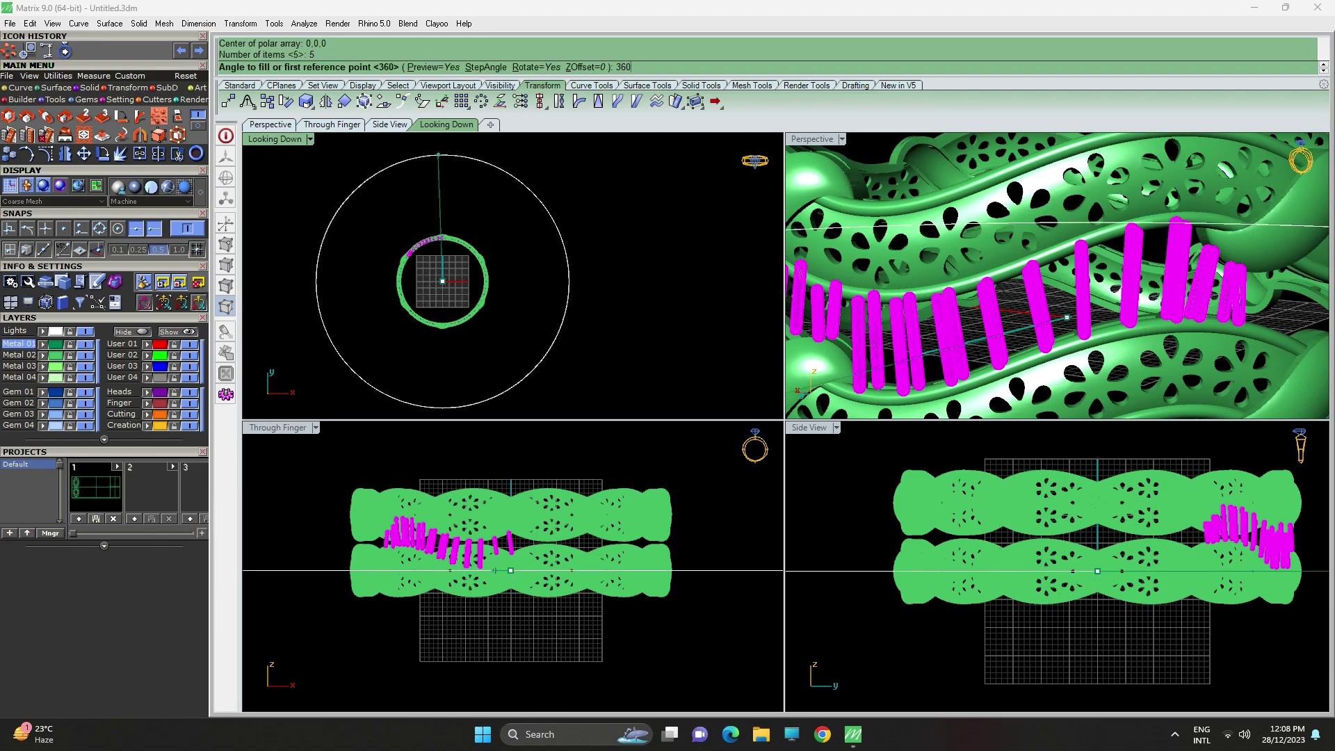
key(Return)
key(Return)
Check how the arrayed struts line up with the bangle waves and undo the polar array.
scroll(1191, 285, down, 8)
right_drag(1191, 285, 1117, 264)
scroll(1186, 247, up, 8)
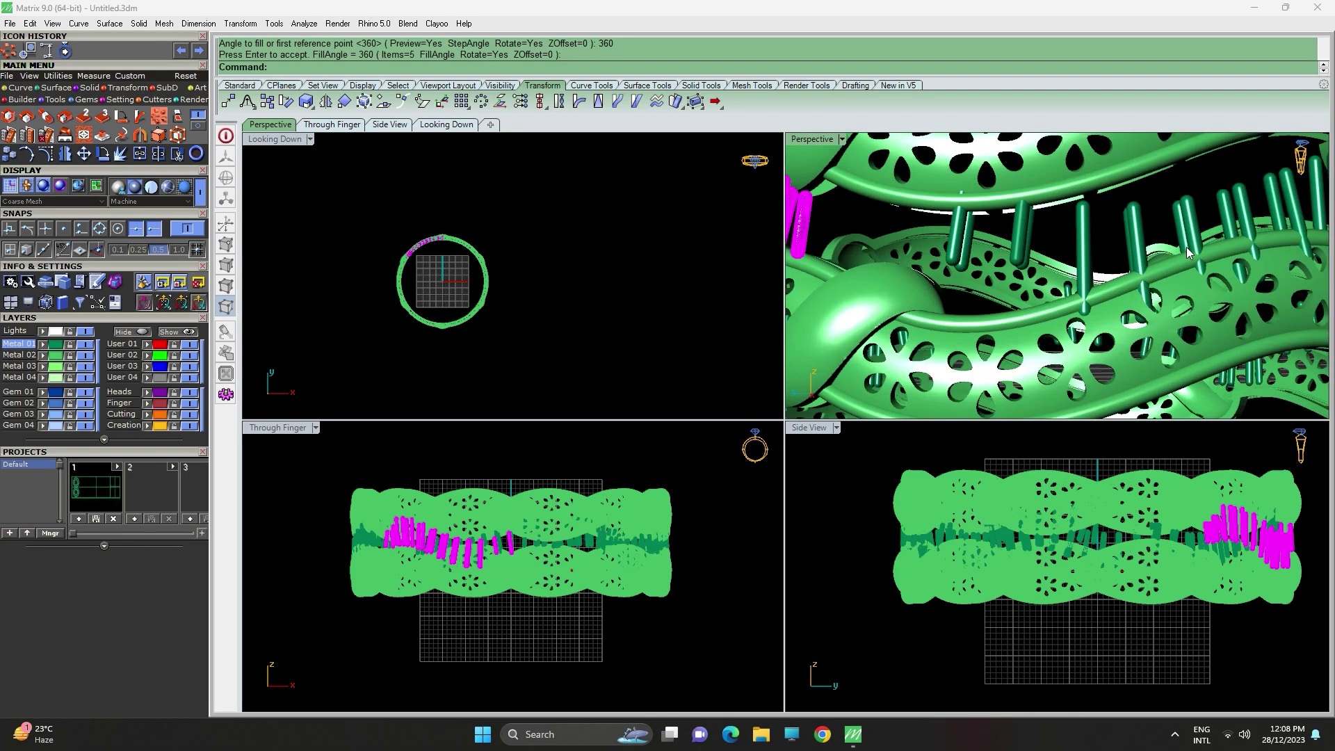
scroll(1186, 248, down, 6)
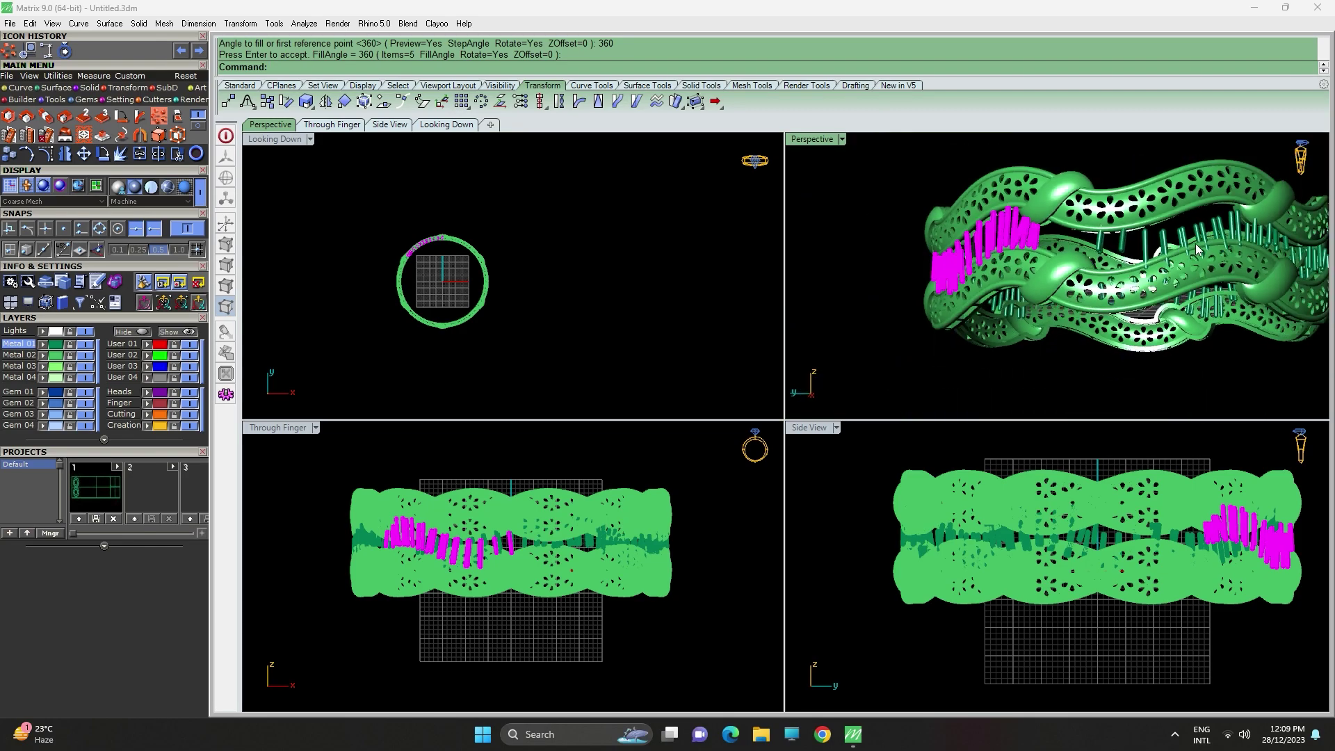
right_drag(1220, 252, 1149, 341)
key(ctrl+z)
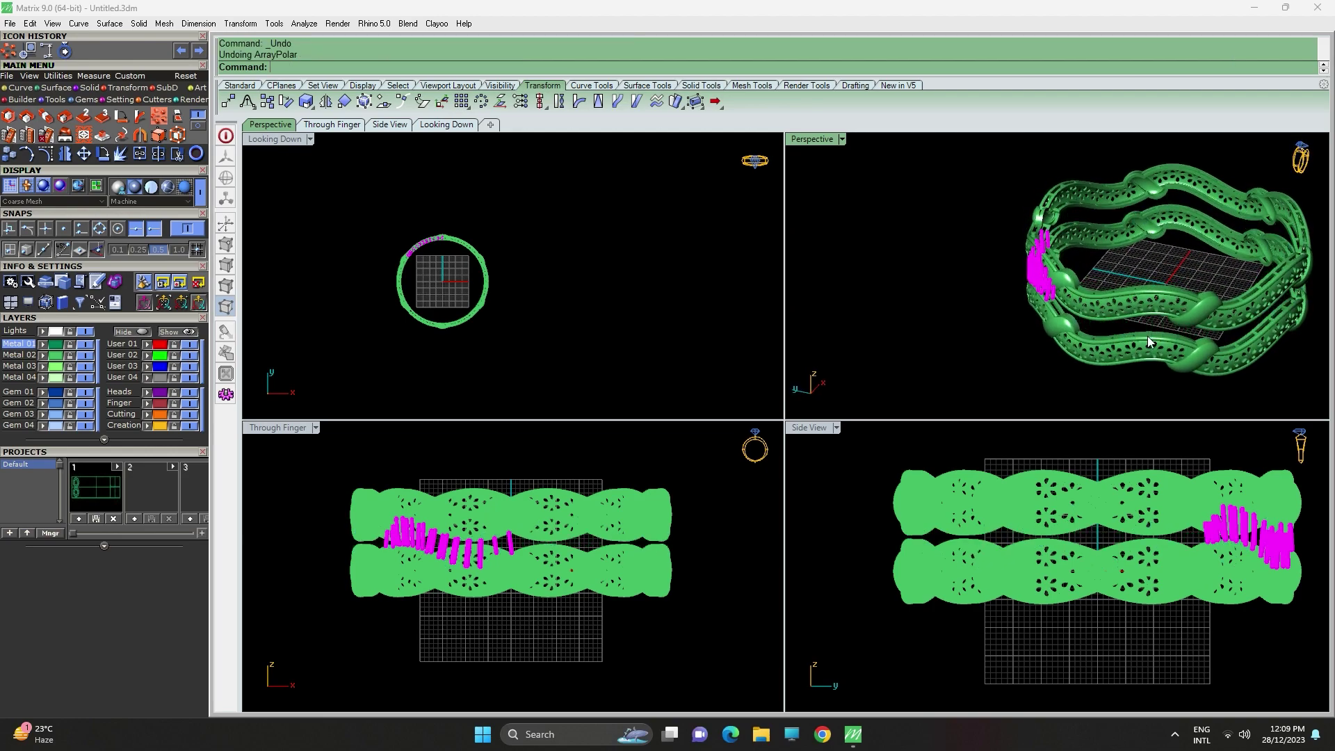
Polar-array the strut group about the origin 0,0,0 with 6 items over a 360 fill angle.
right_click(485, 271)
text(0,0,0)
key(Return)
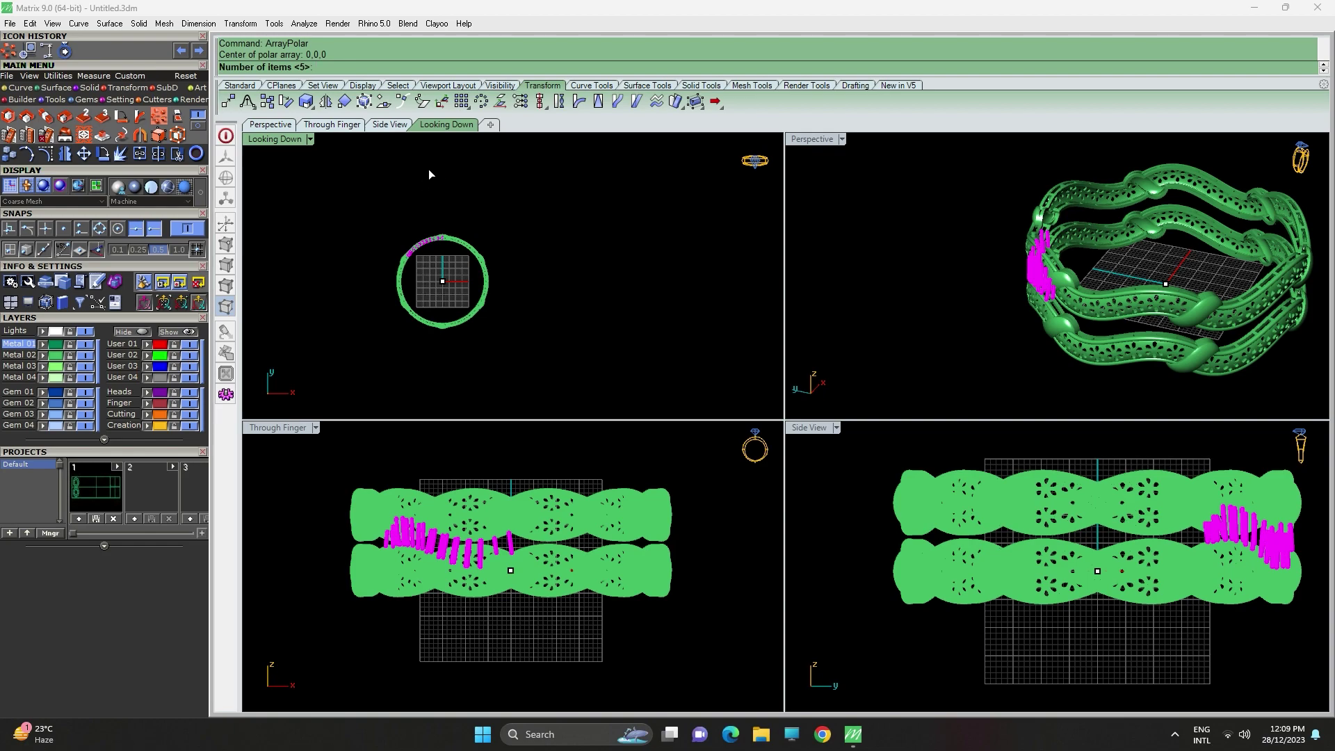
text(6)
key(Return)
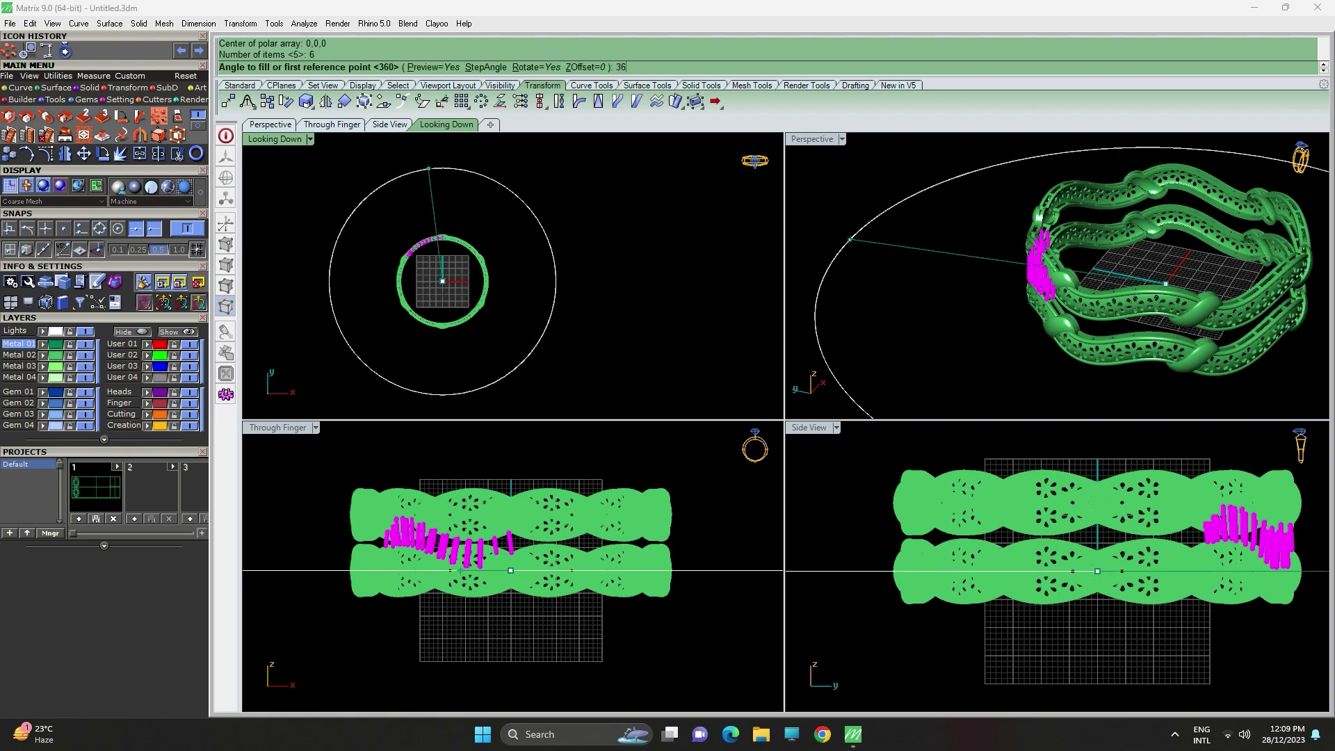
text(360)
key(Return)
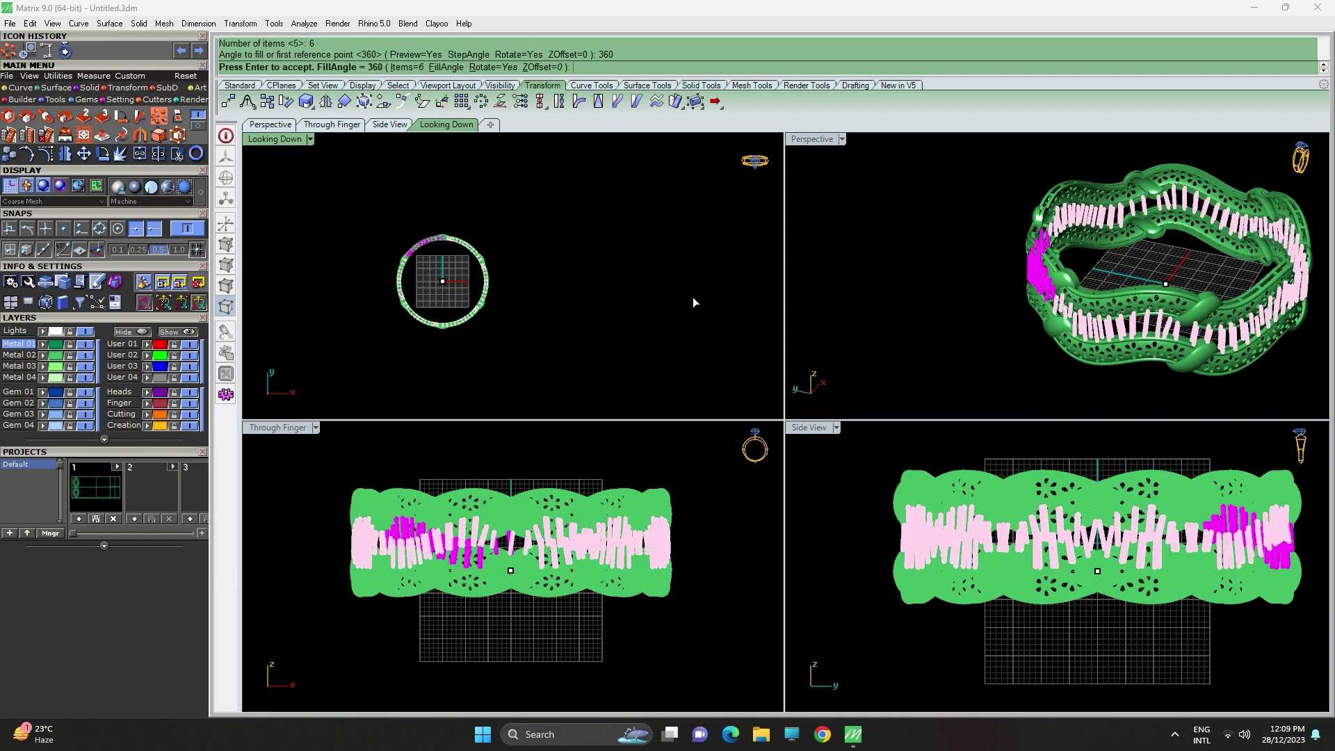
key(Return)
Examine how the arrayed struts meet the upper and lower bangles all the way around.
double_click(812, 139)
right_drag(1028, 494, 679, 266)
scroll(1010, 392, up, 7)
scroll(1101, 273, up, 7)
scroll(1100, 272, down, 7)
scroll(678, 266, down, 8)
right_drag(770, 409, 768, 394)
double_click(267, 140)
scroll(575, 511, down, 3)
Select every strut on the Metal 01 layer and combine them into one group.
click(54, 345)
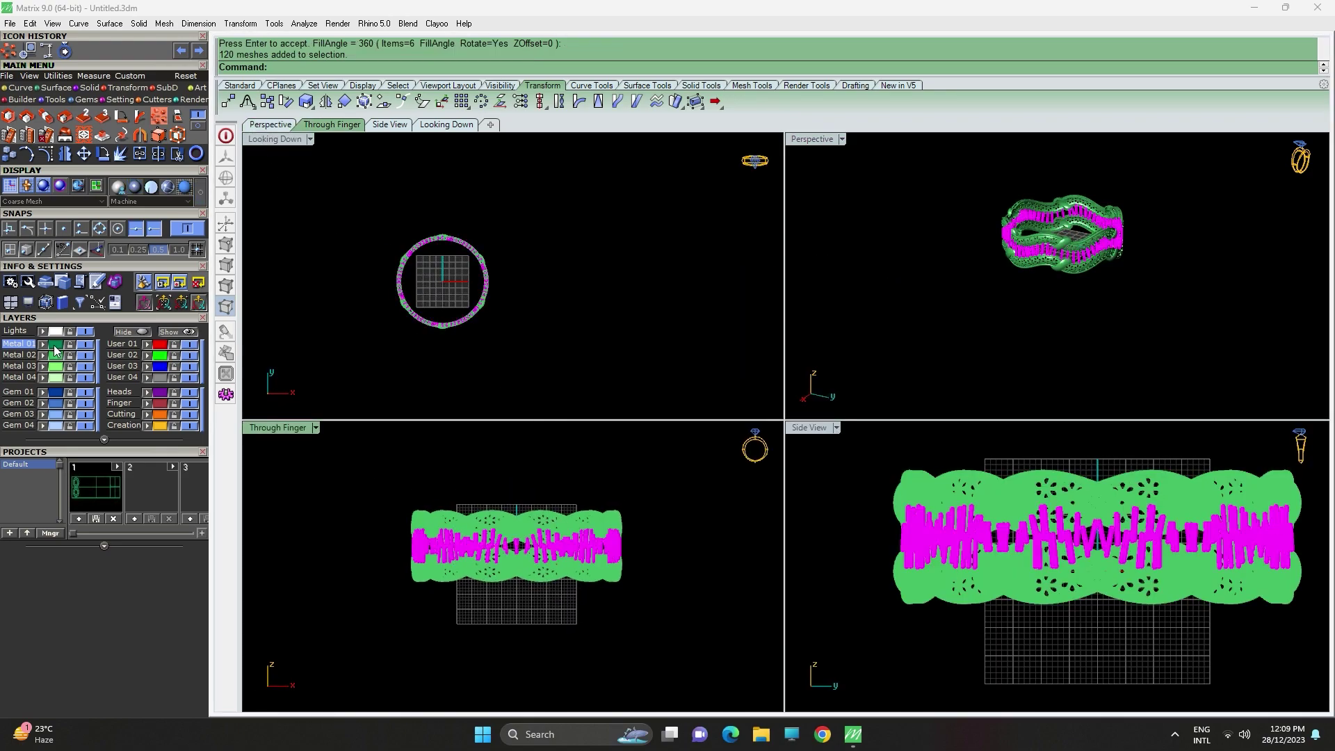
click(485, 487)
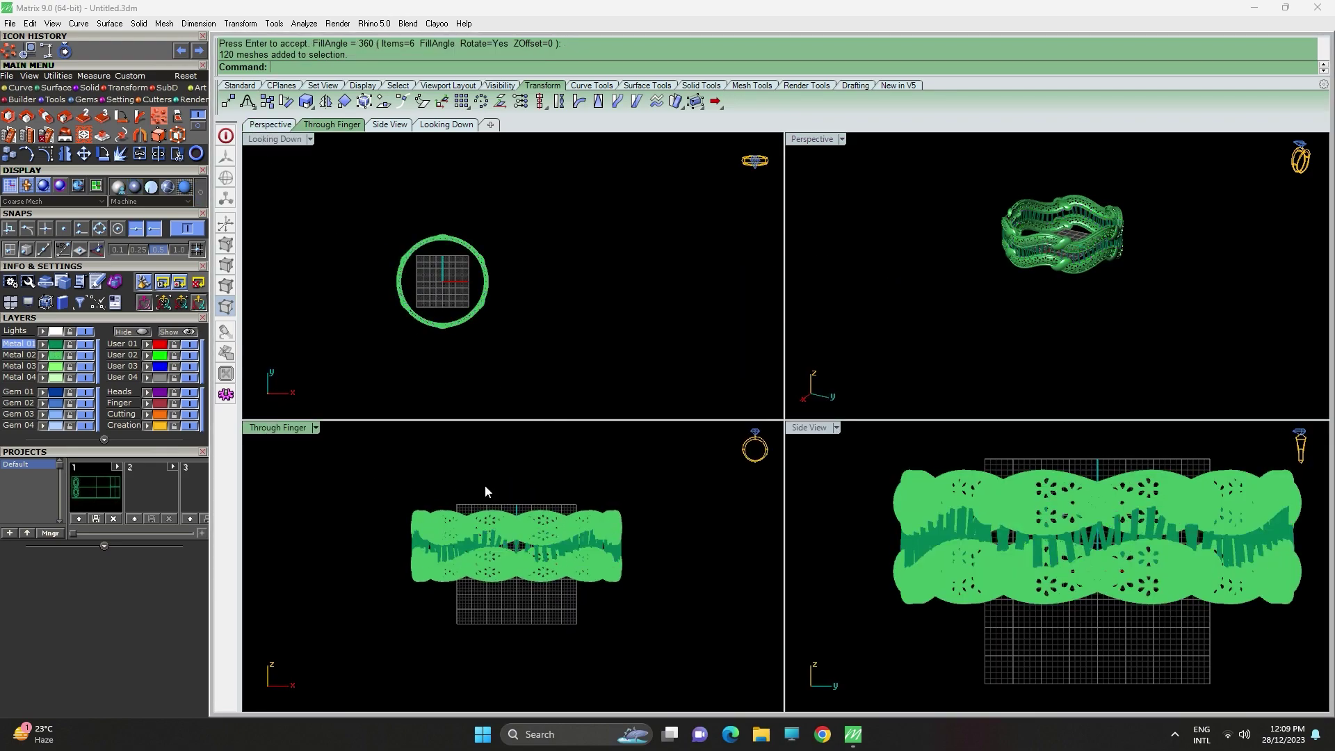
click(61, 344)
text(Group)
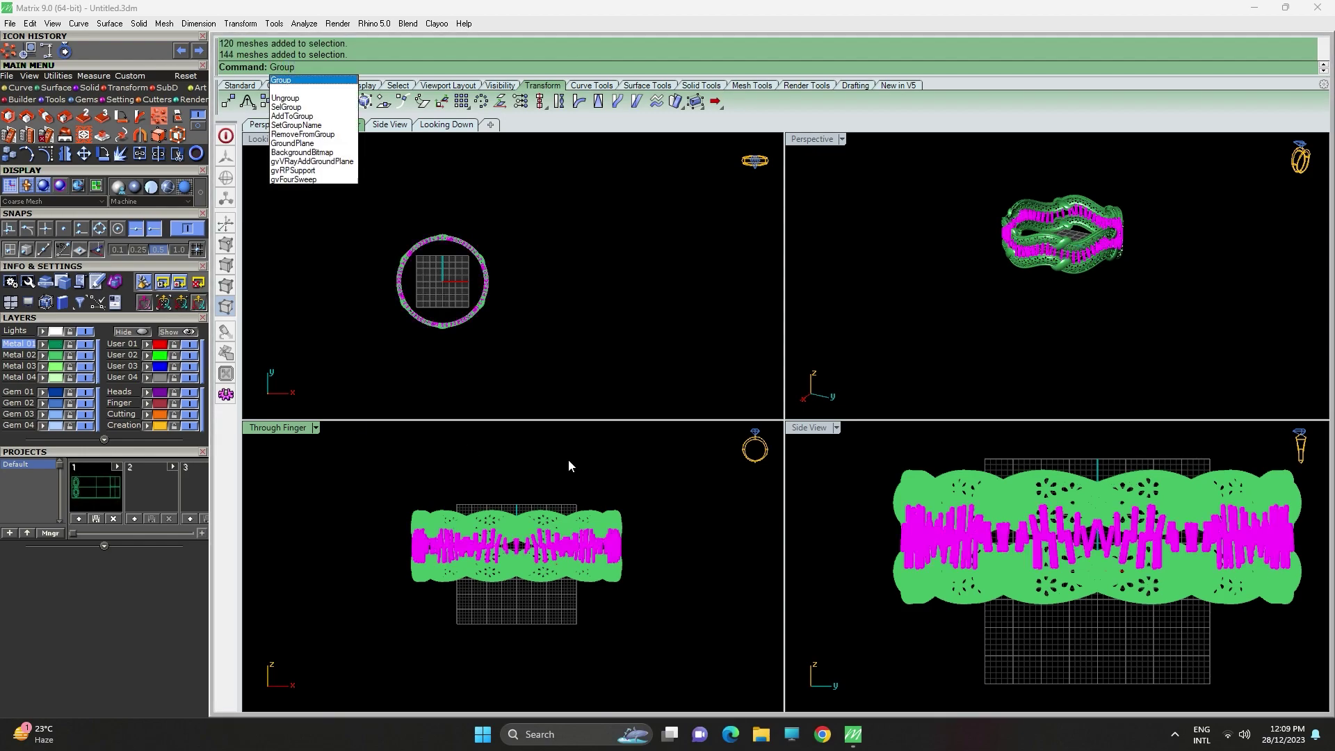
key(Return)
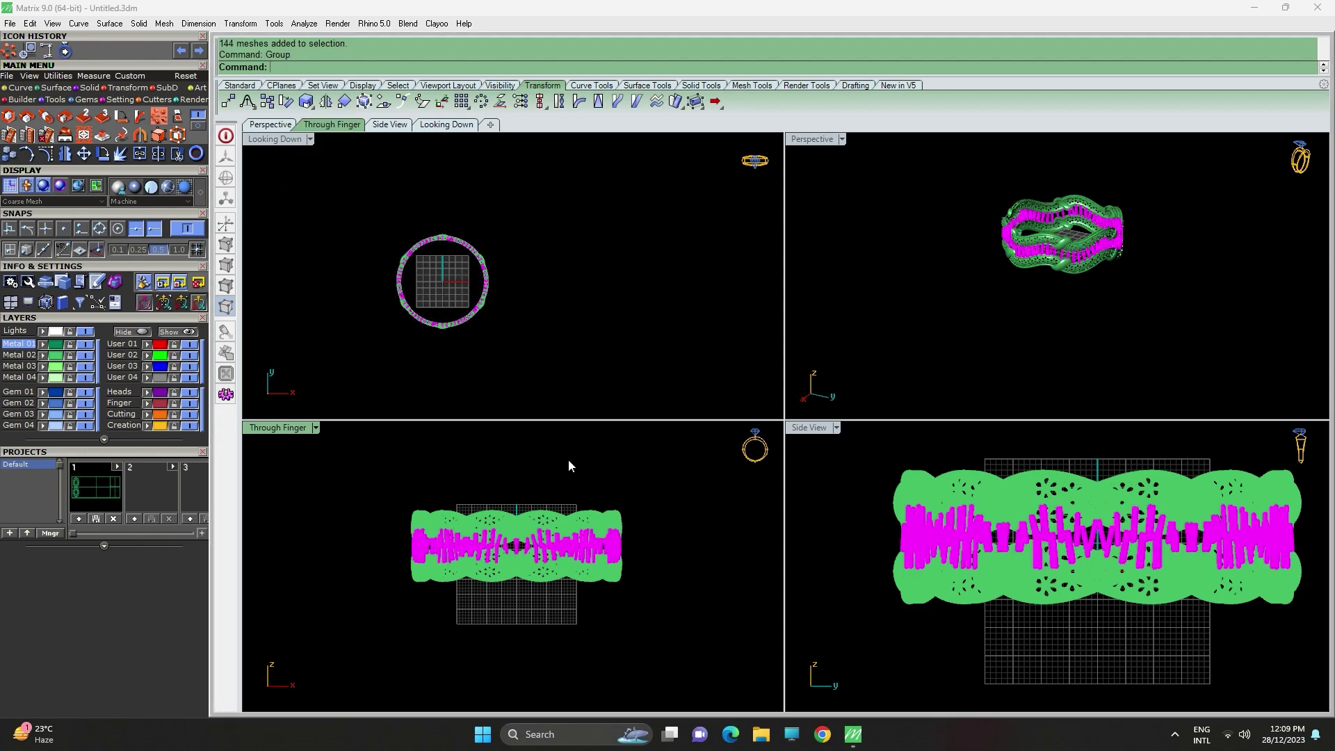
click(569, 460)
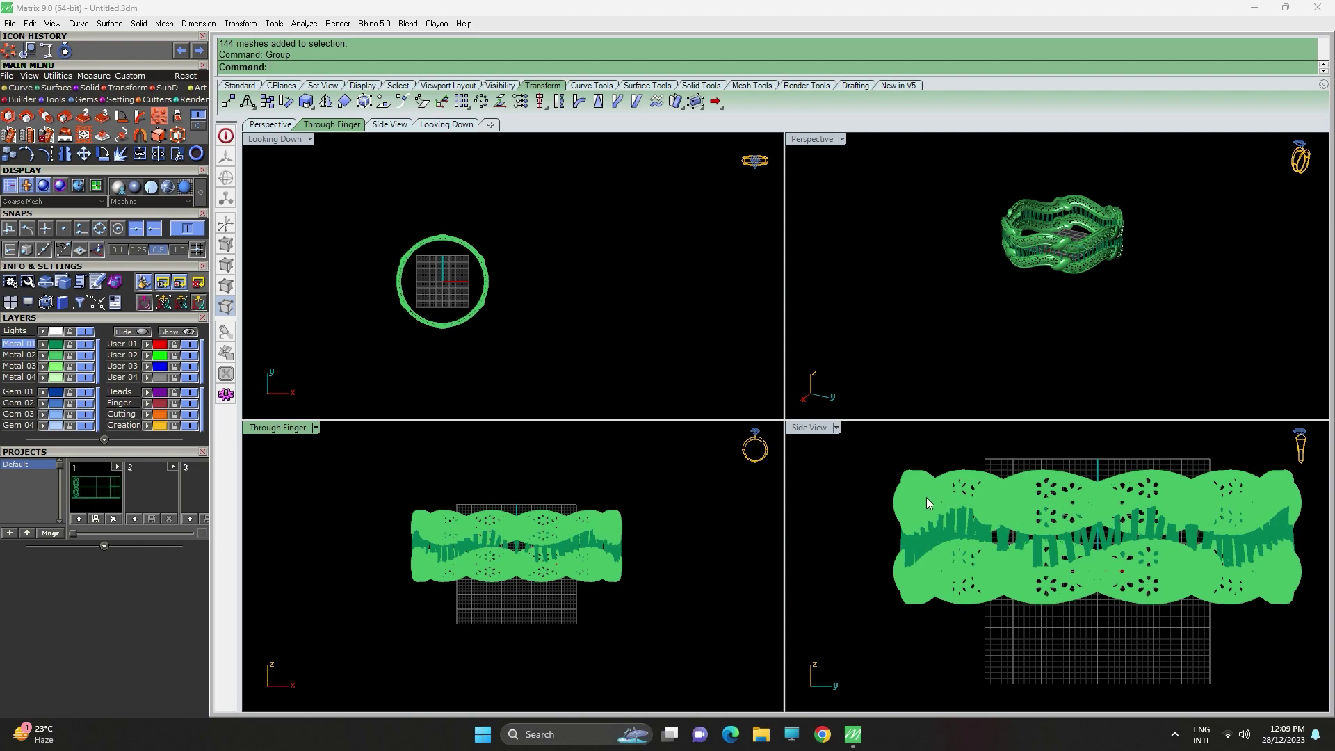
Select the upper bangle together with the strut ring and inspect the selection around the model.
right_drag(926, 498, 828, 574)
click(875, 565)
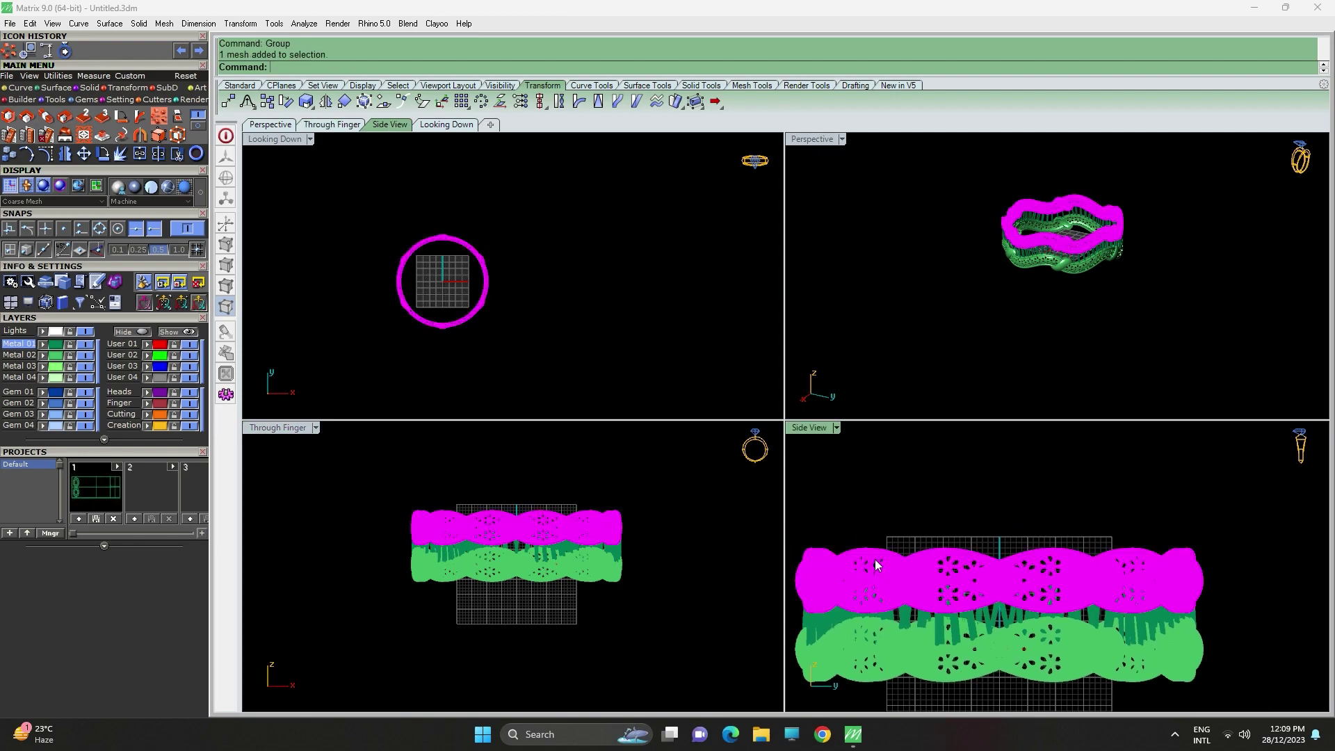
scroll(584, 549, up, 3)
shift+click(578, 541)
scroll(578, 541, down, 2)
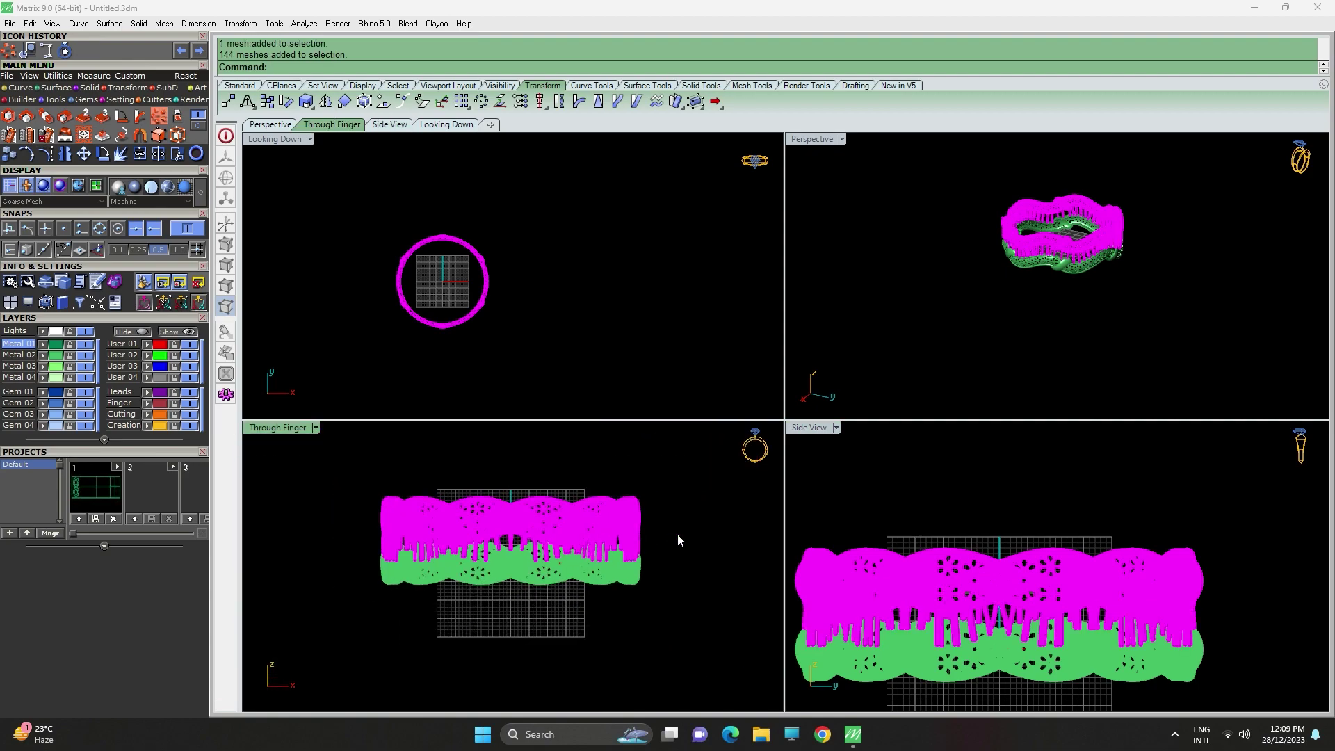
scroll(1074, 332, up, 8)
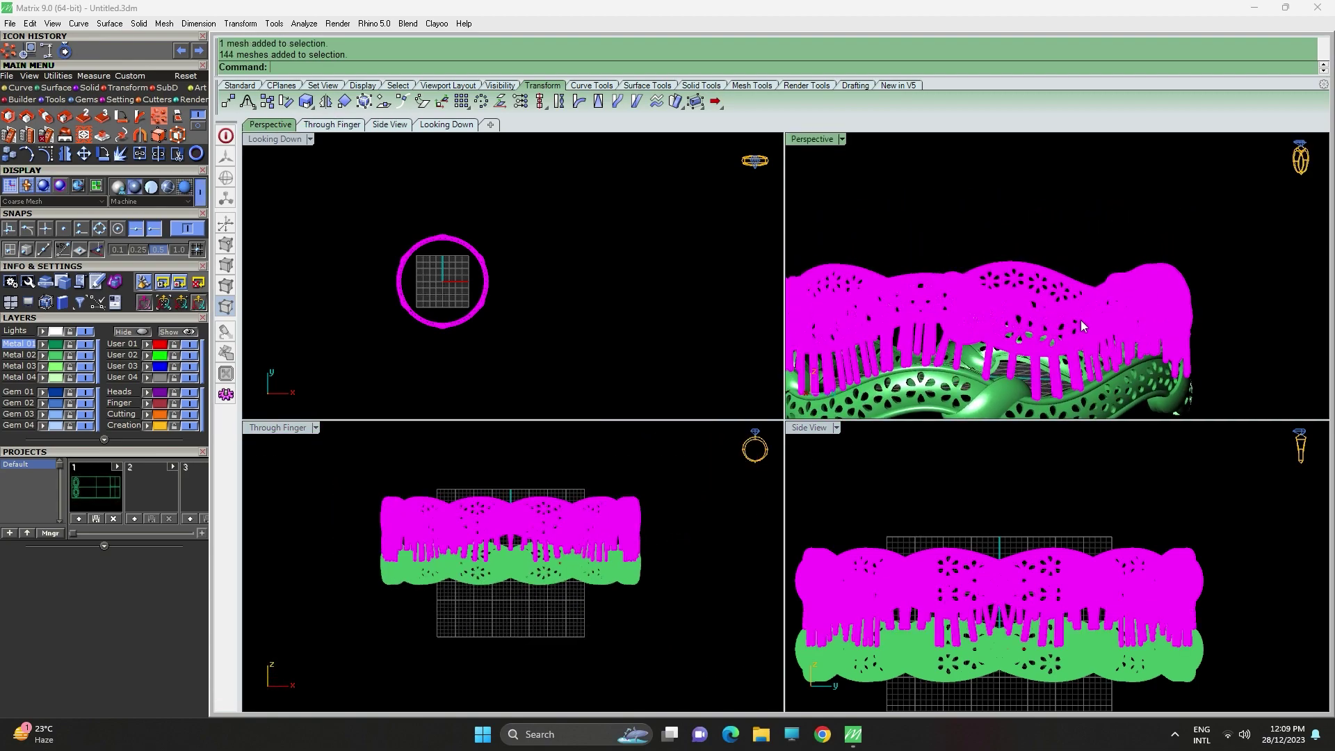
right_drag(1082, 358, 850, 381)
click(1014, 257)
right_drag(1033, 284, 1021, 321)
Group the upper bangle with the ring of struts.
click(984, 387)
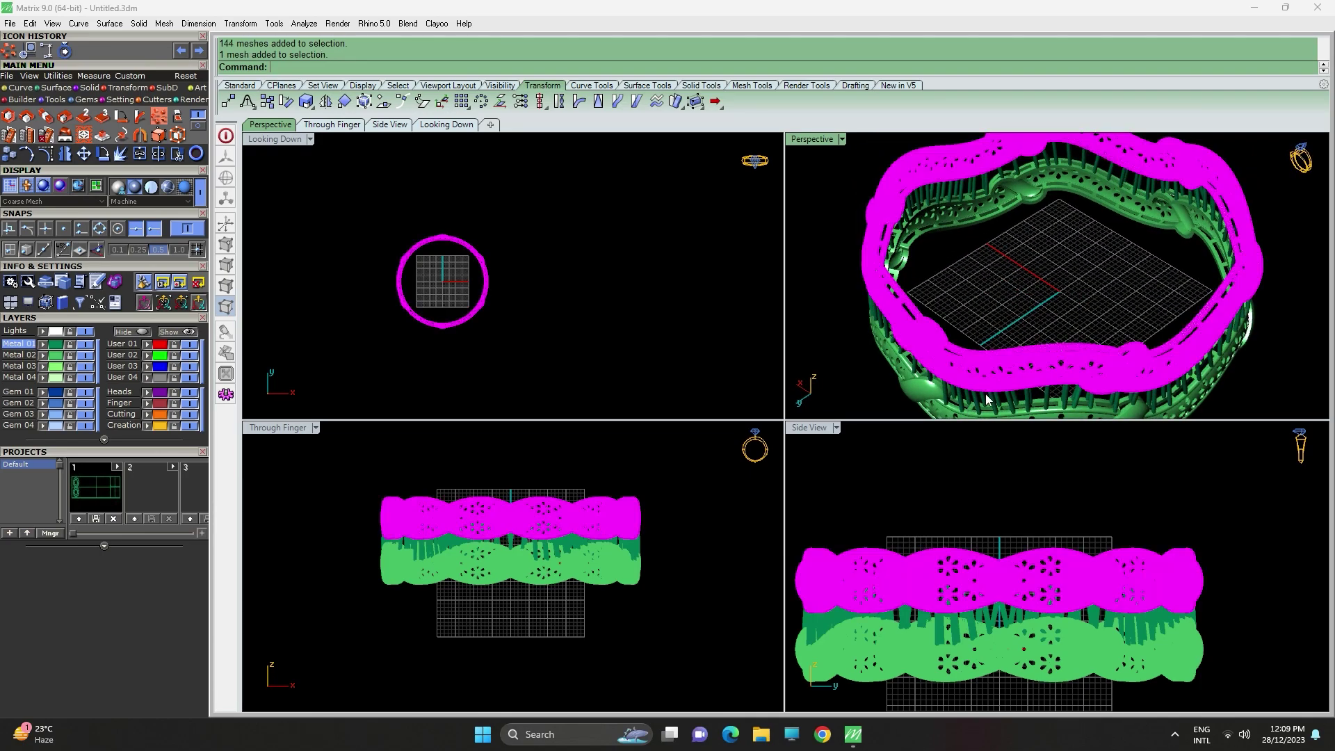
click(987, 402)
shift+click(990, 384)
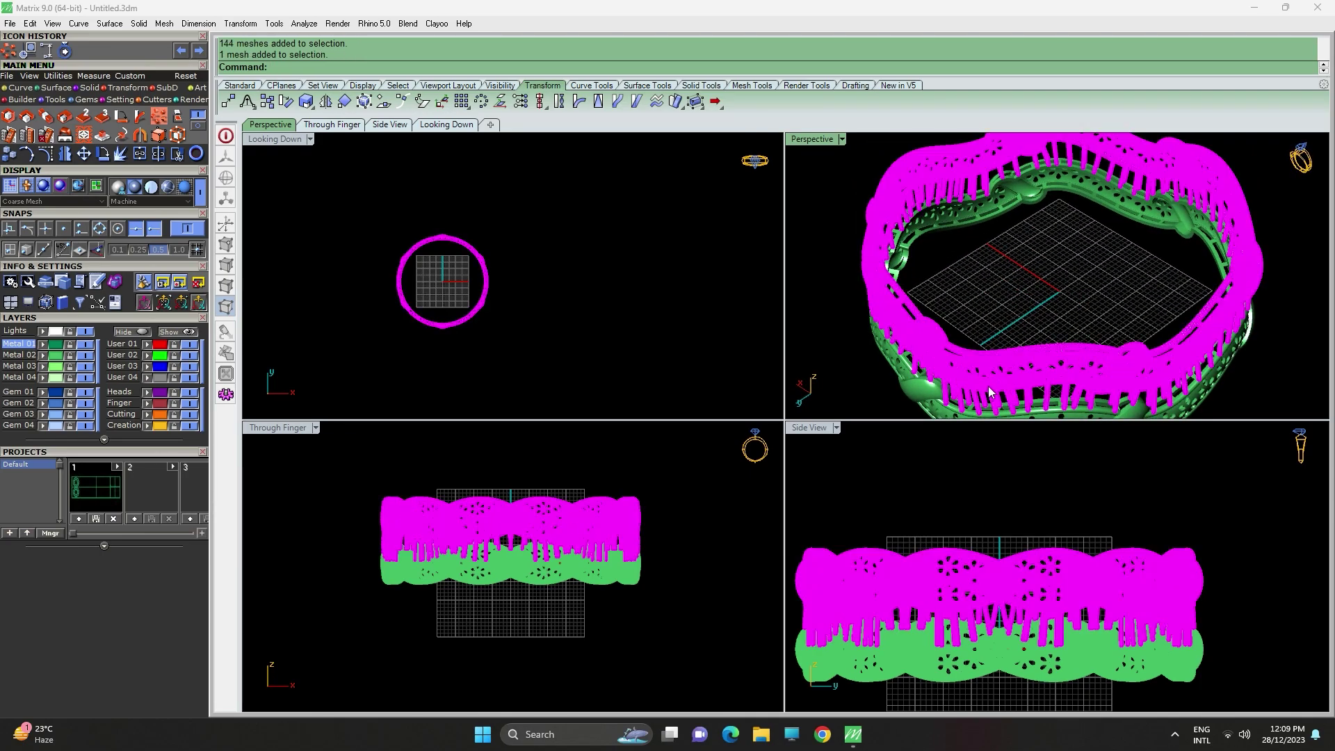
text(group)
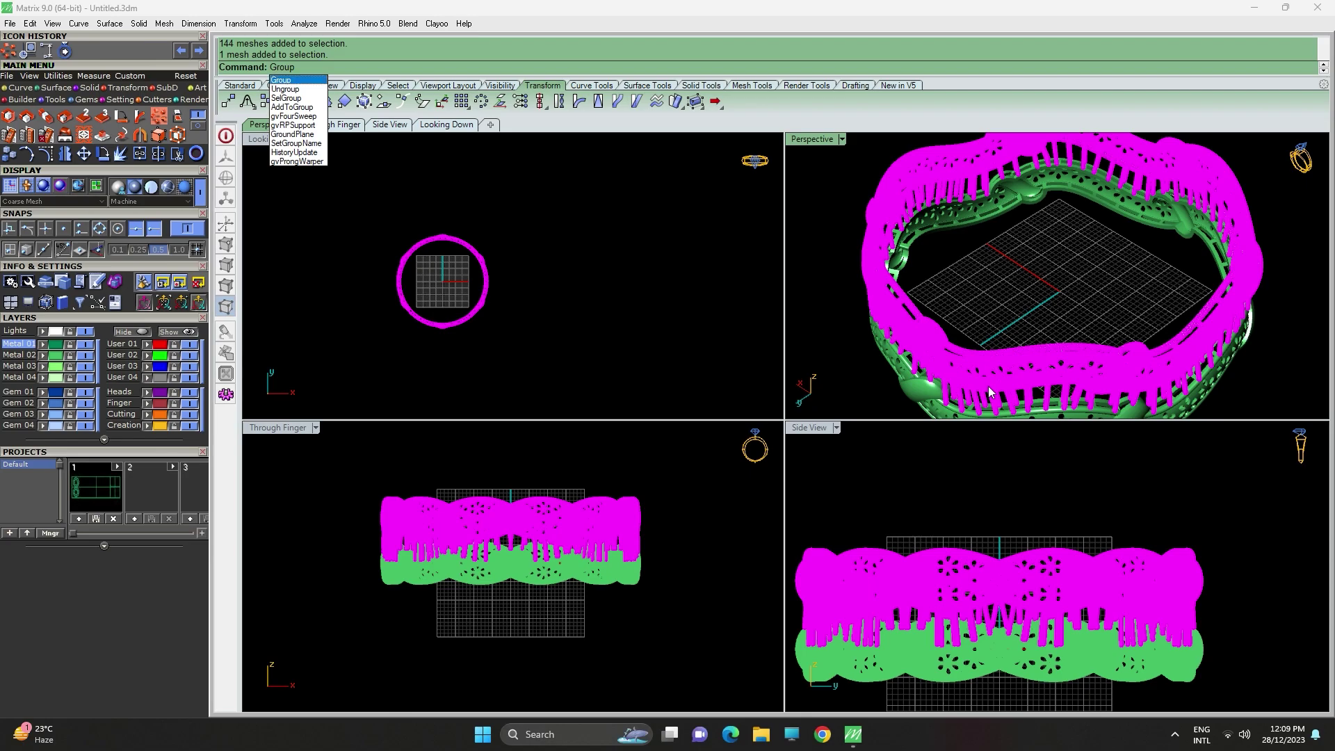
key(Return)
click(590, 461)
scroll(590, 461, down, 2)
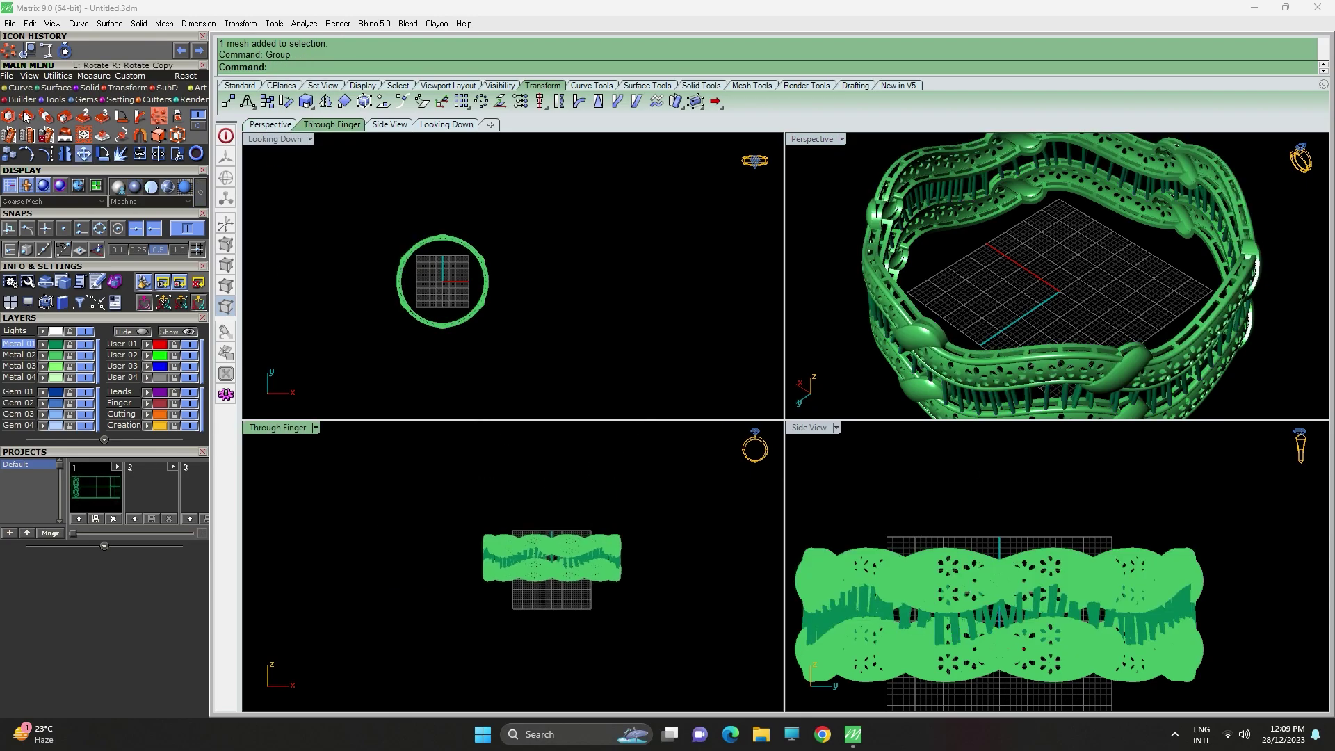
Draw a circle of diameter 10 centred at the origin in the Looking Down view.
click(21, 88)
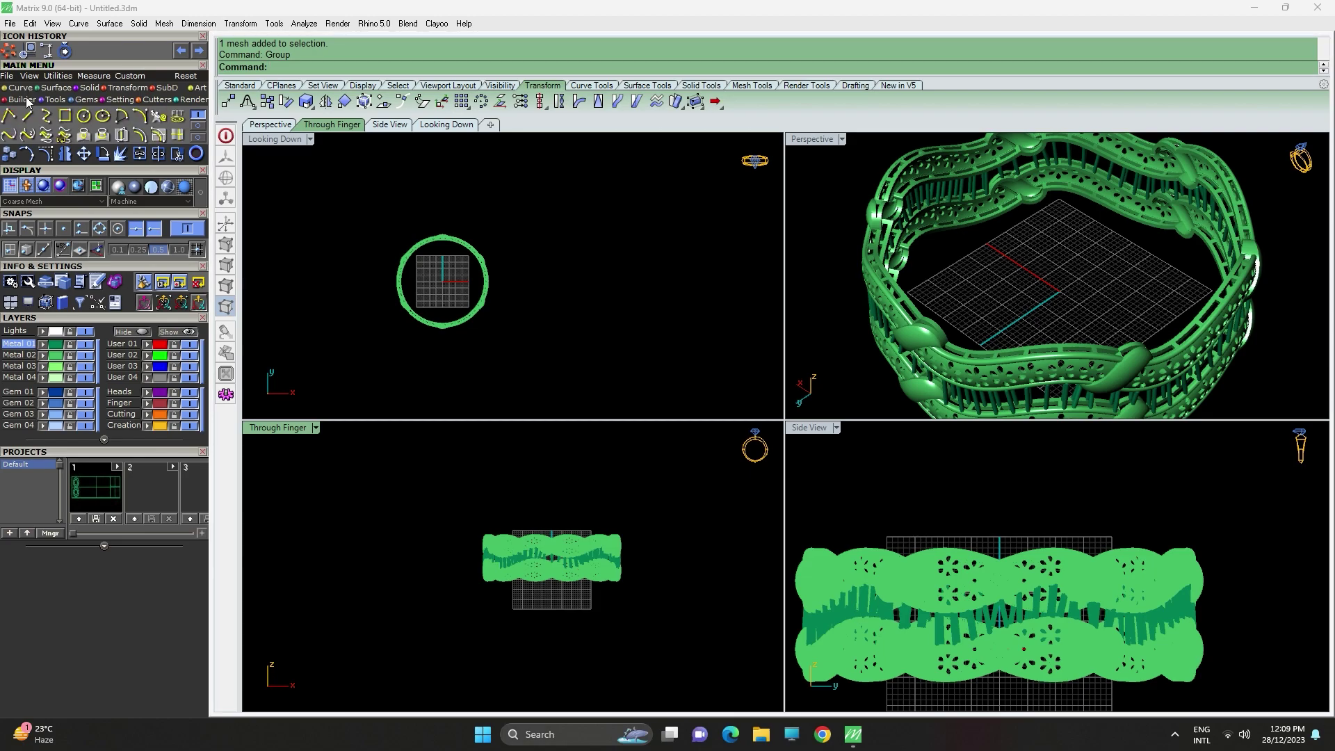
click(82, 115)
scroll(503, 288, up, 3)
click(469, 242)
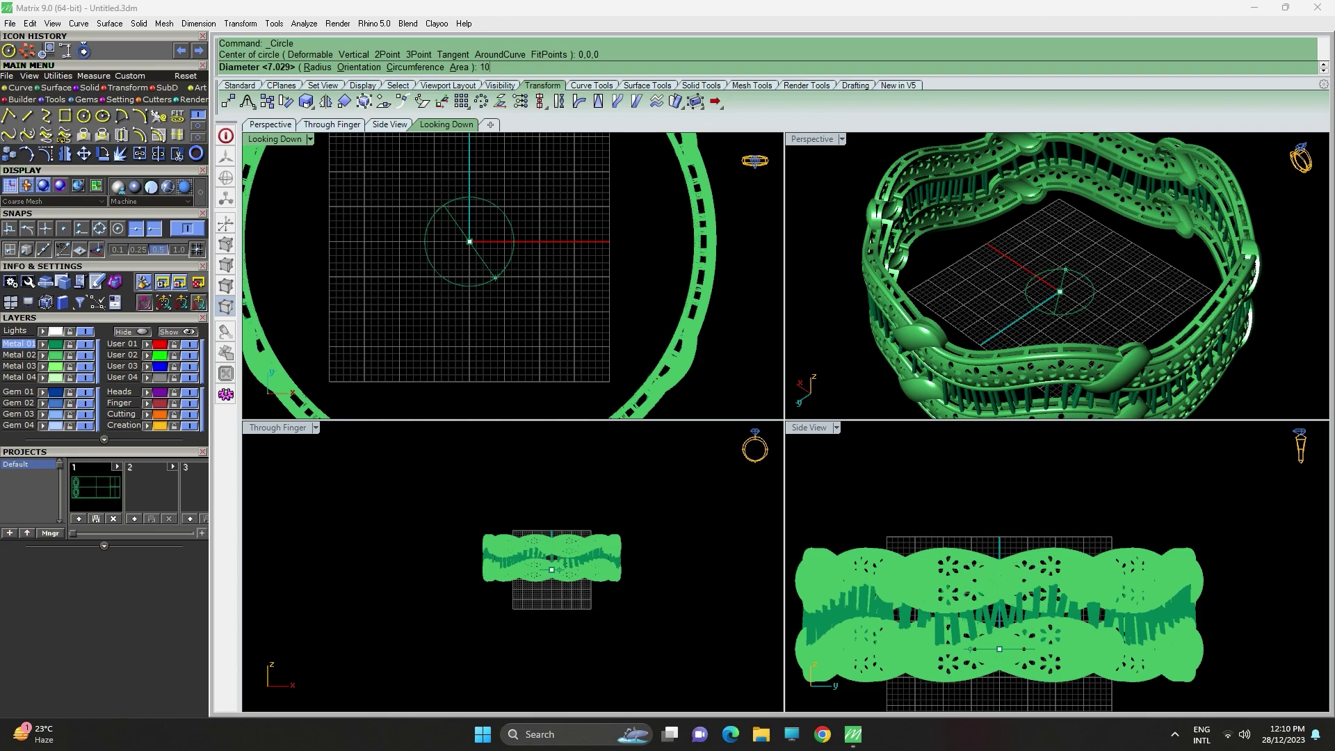
key(Return)
Offset the central circle inward by 1.5 to form two concentric circles.
scroll(495, 278, up, 2)
click(495, 267)
click(108, 156)
scroll(448, 212, up, 3)
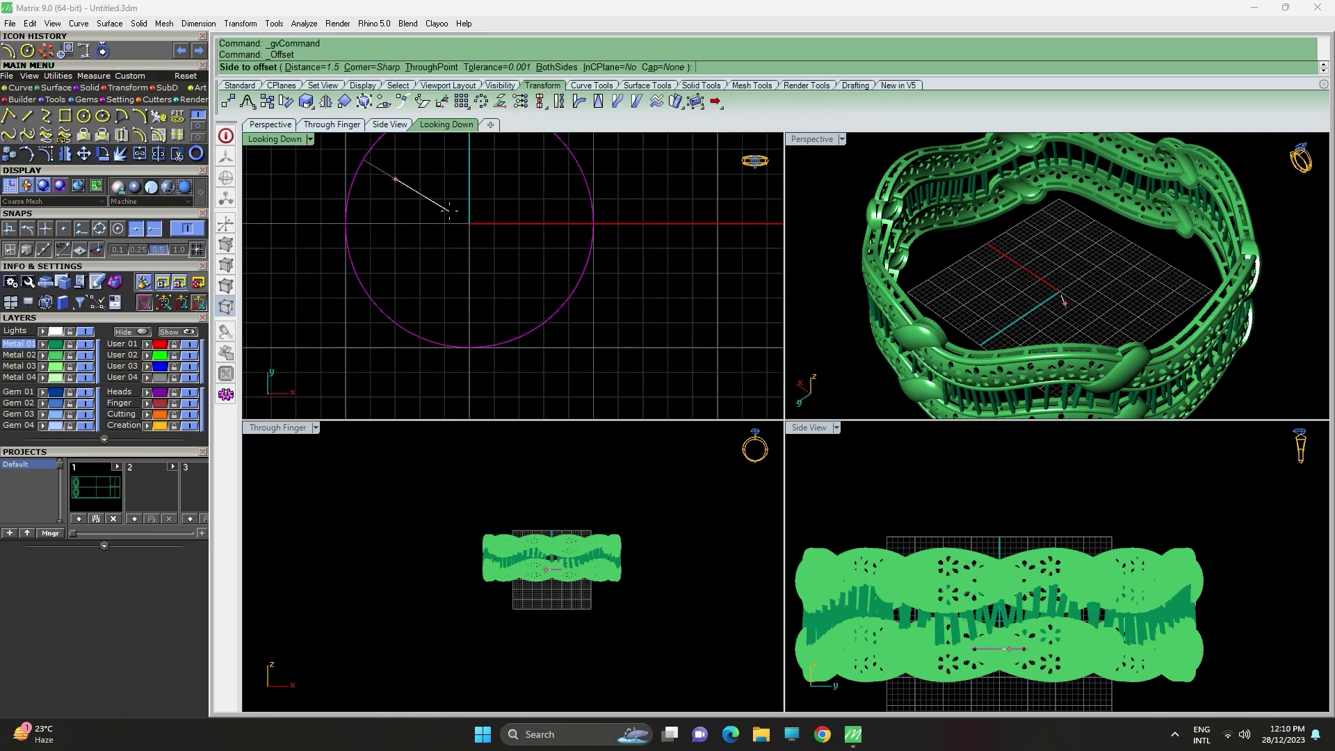
key(Return)
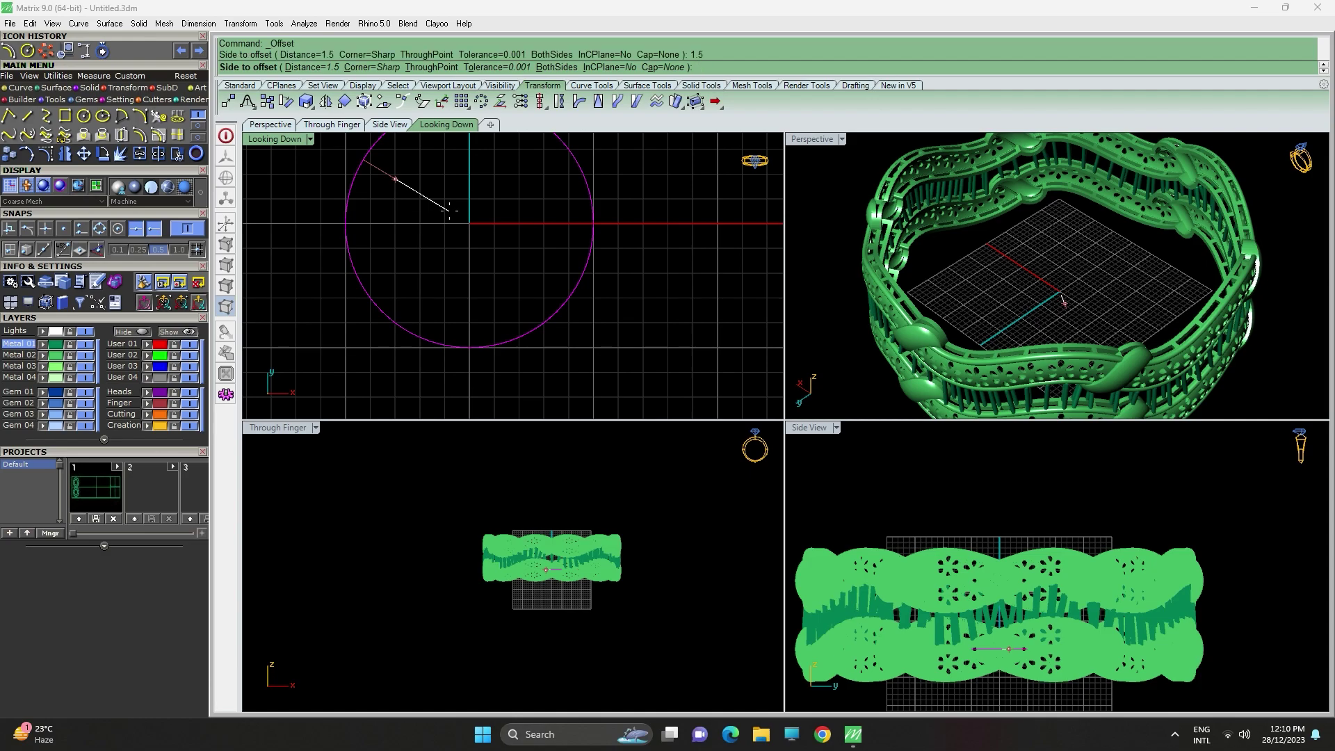
click(449, 210)
scroll(449, 211, down, 4)
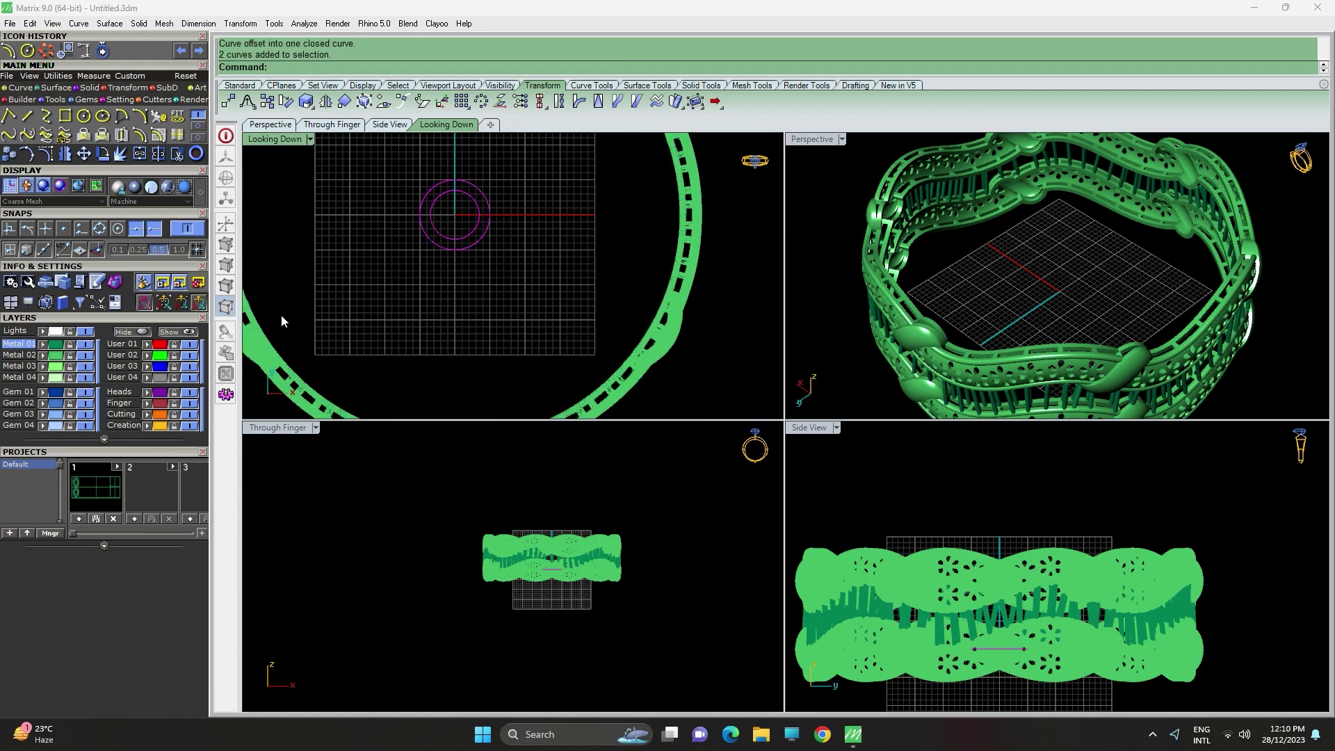
scroll(281, 322, down, 2)
Extrude the two concentric circles straight up 195 as a solid tube.
click(90, 88)
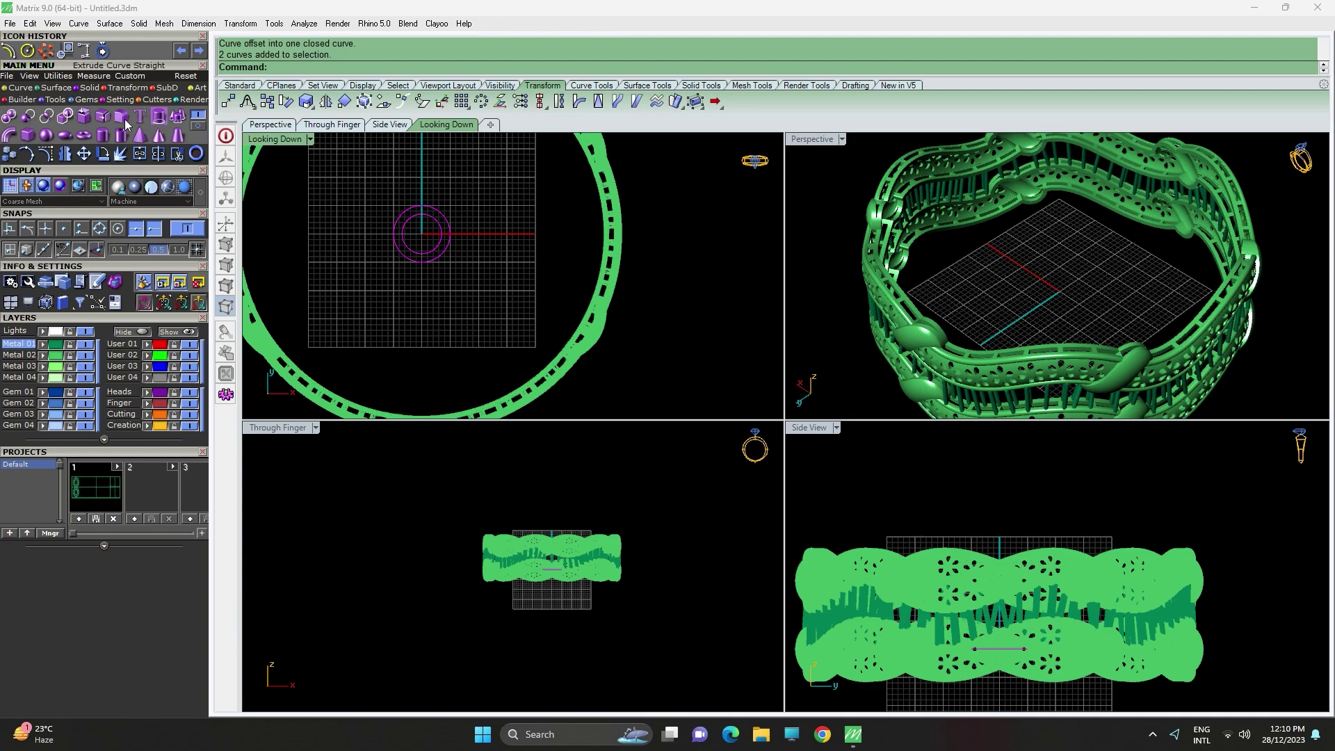
click(141, 123)
right_drag(573, 590, 570, 596)
text(195)
key(Return)
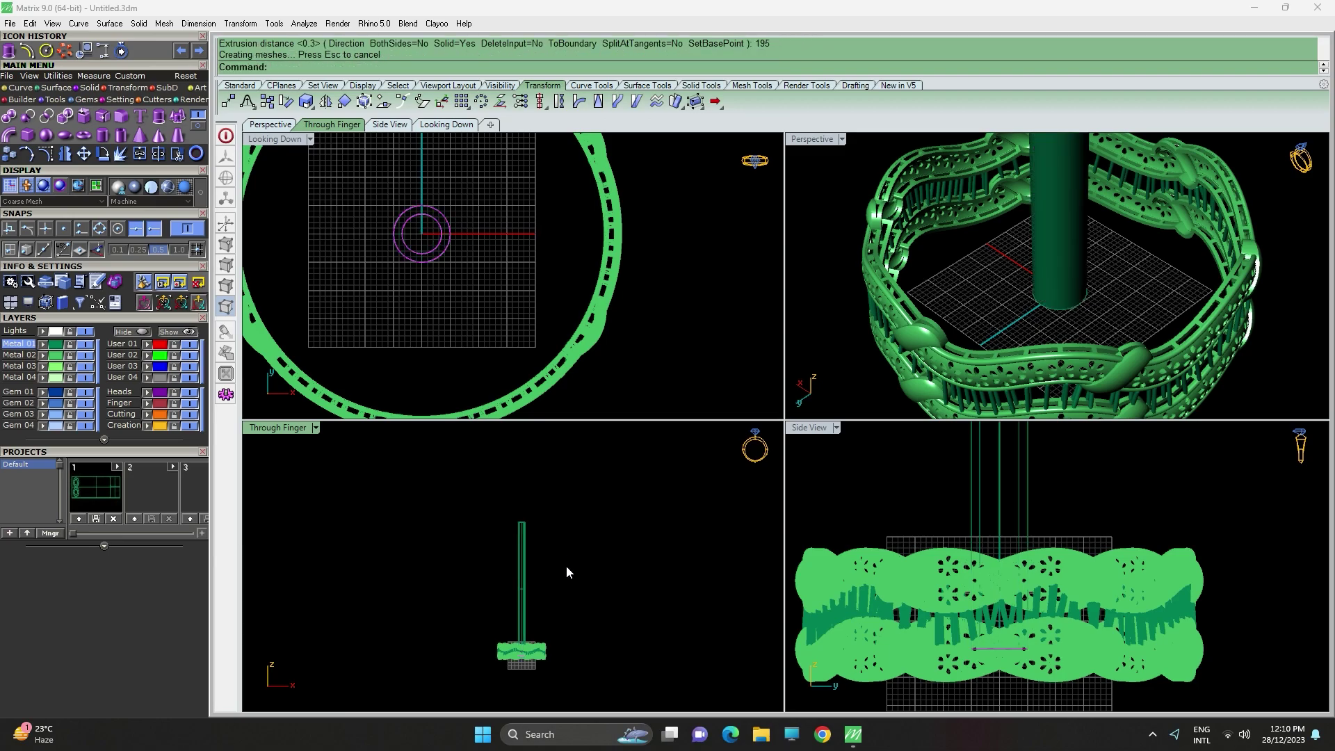
Move the central tube straight down so that its base extends below the lower bangle.
scroll(569, 566, up, 3)
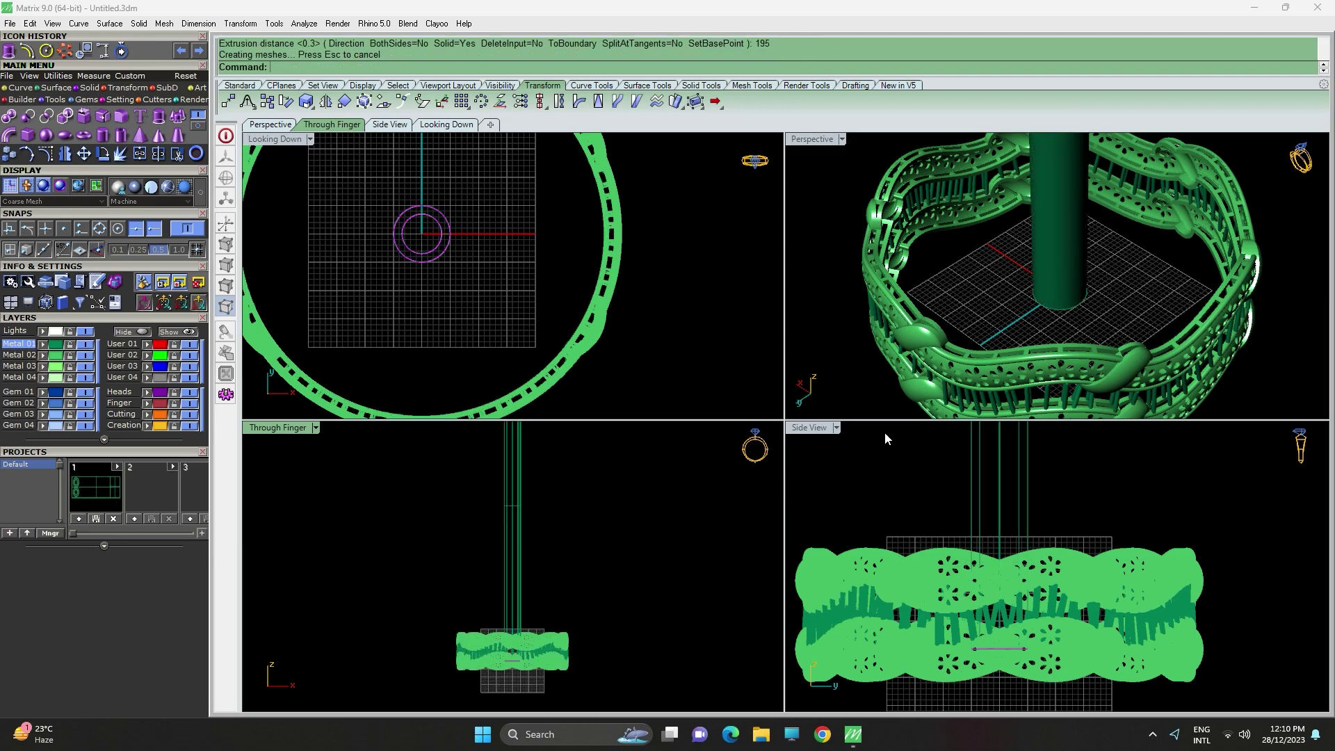
scroll(583, 631, up, 1)
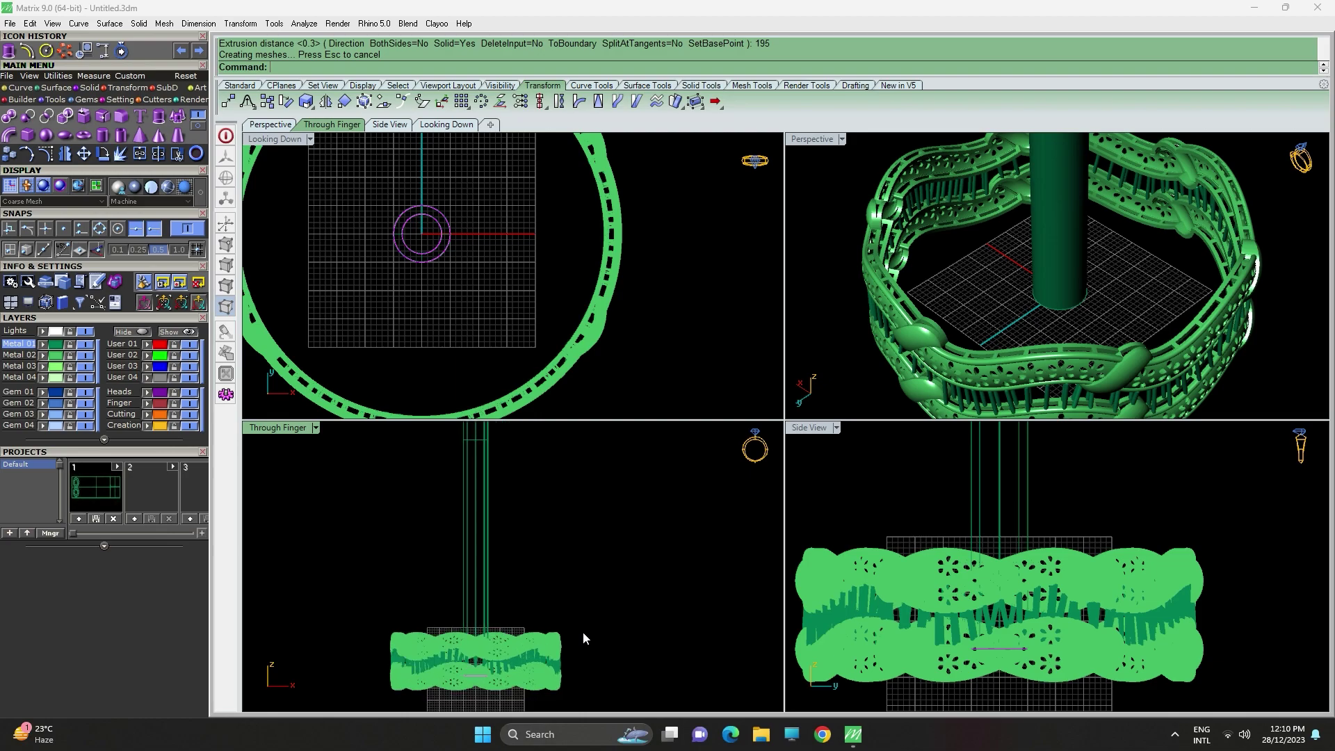
scroll(591, 559, down, 3)
right_drag(566, 598, 546, 591)
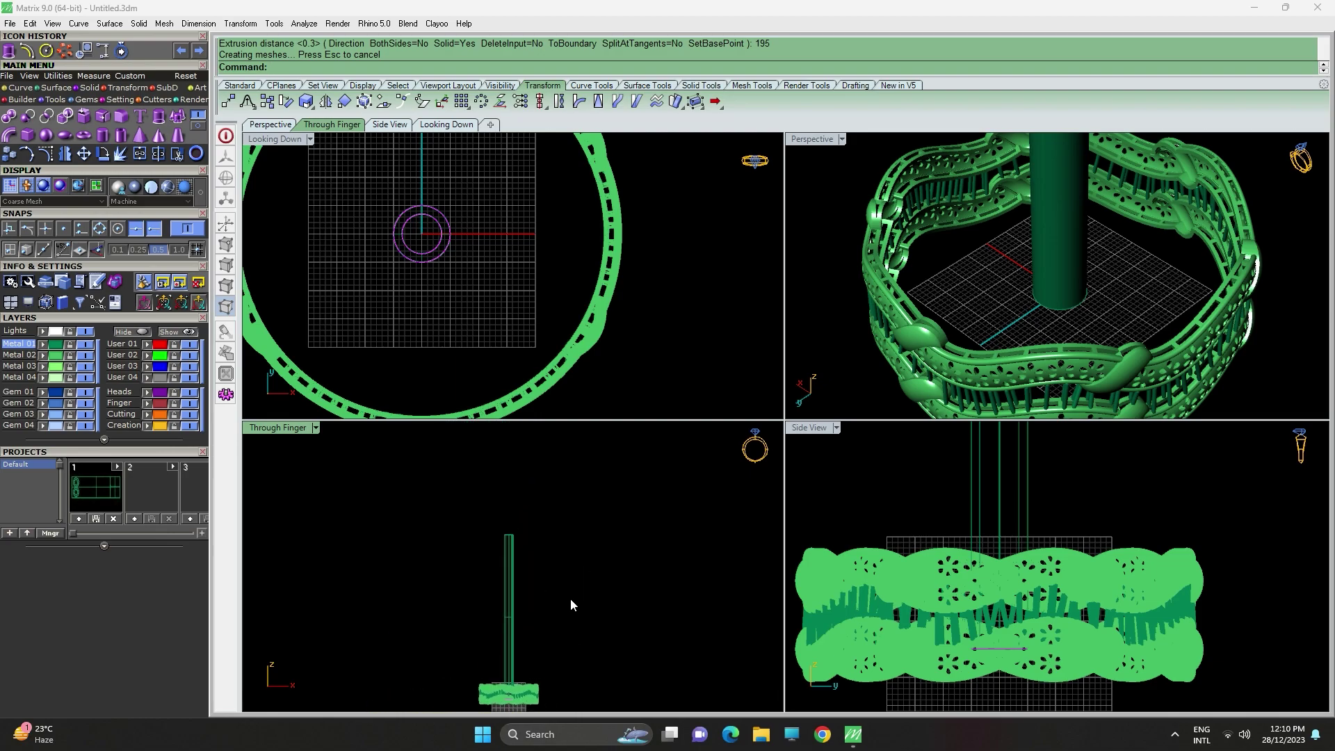
click(508, 555)
scroll(505, 550, up, 5)
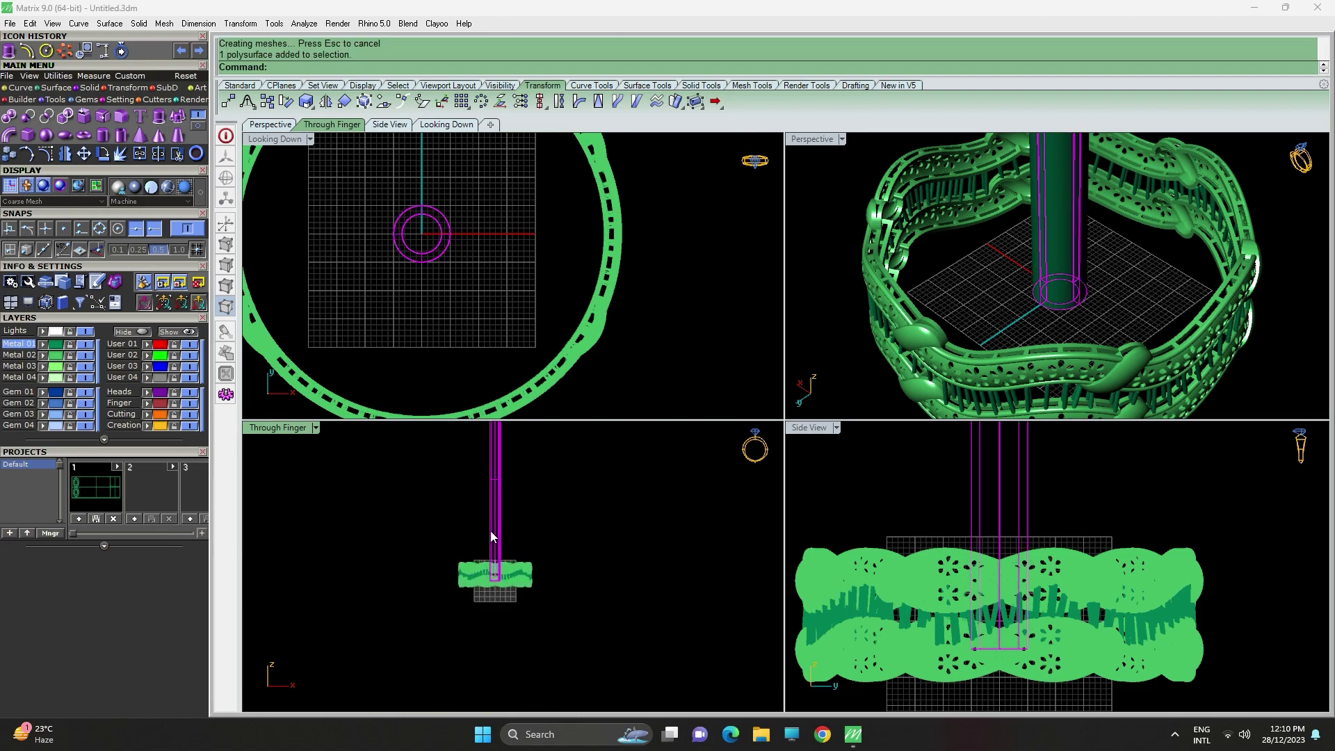
right_drag(508, 564, 492, 452)
drag(493, 452, 493, 507)
scroll(490, 531, up, 4)
scroll(546, 494, down, 18)
right_drag(562, 483, 609, 521)
scroll(544, 555, up, 8)
scroll(602, 573, up, 8)
click(604, 547)
Draw a gently curved arc in the Side View from the lower bangle's outer bottom edge down to the central tube.
scroll(1199, 298, down, 3)
scroll(1153, 273, up, 10)
scroll(905, 556, down, 3)
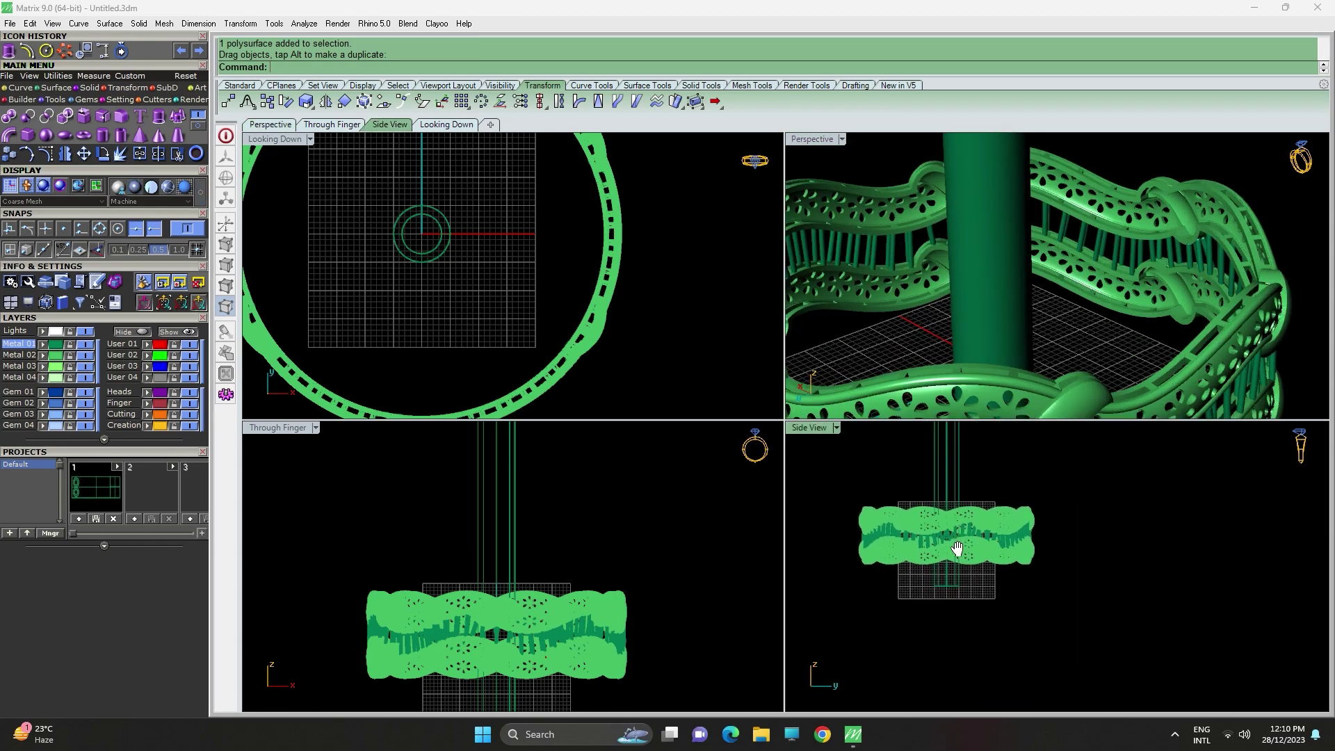
scroll(1016, 561, up, 8)
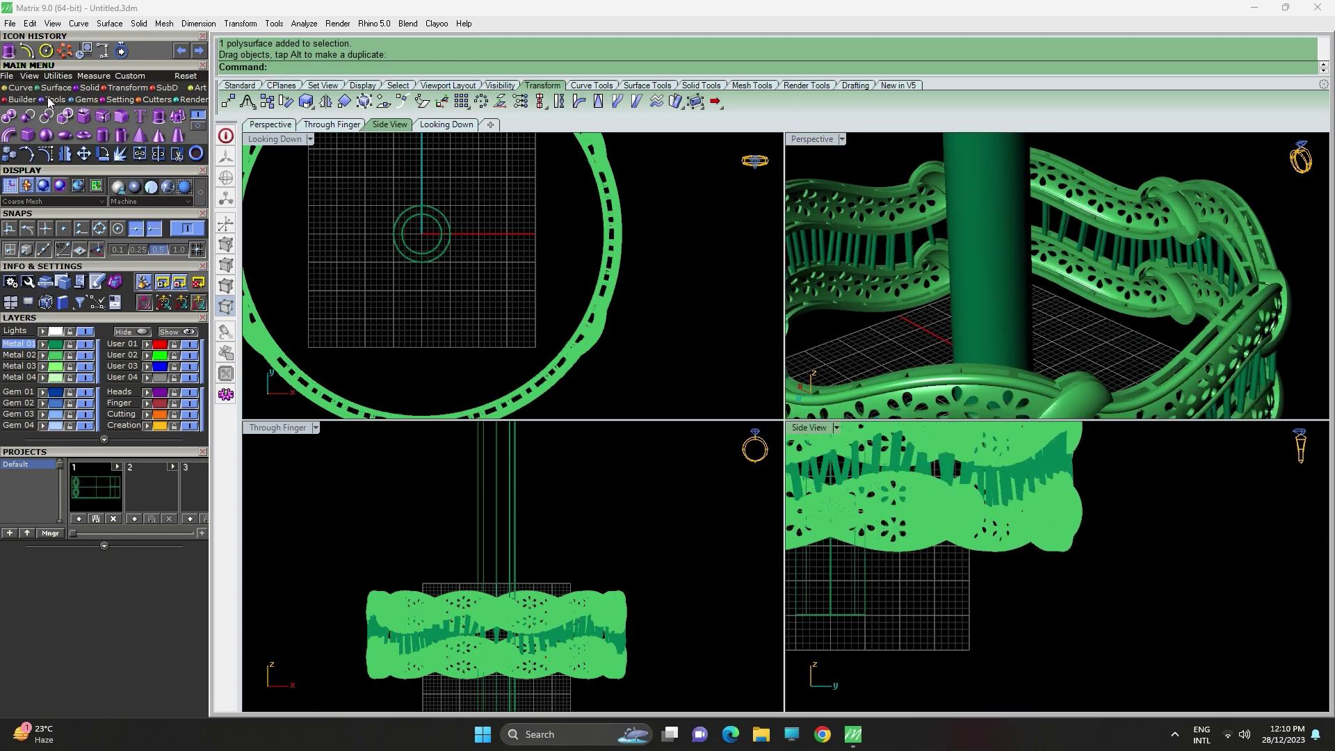
click(22, 88)
click(139, 117)
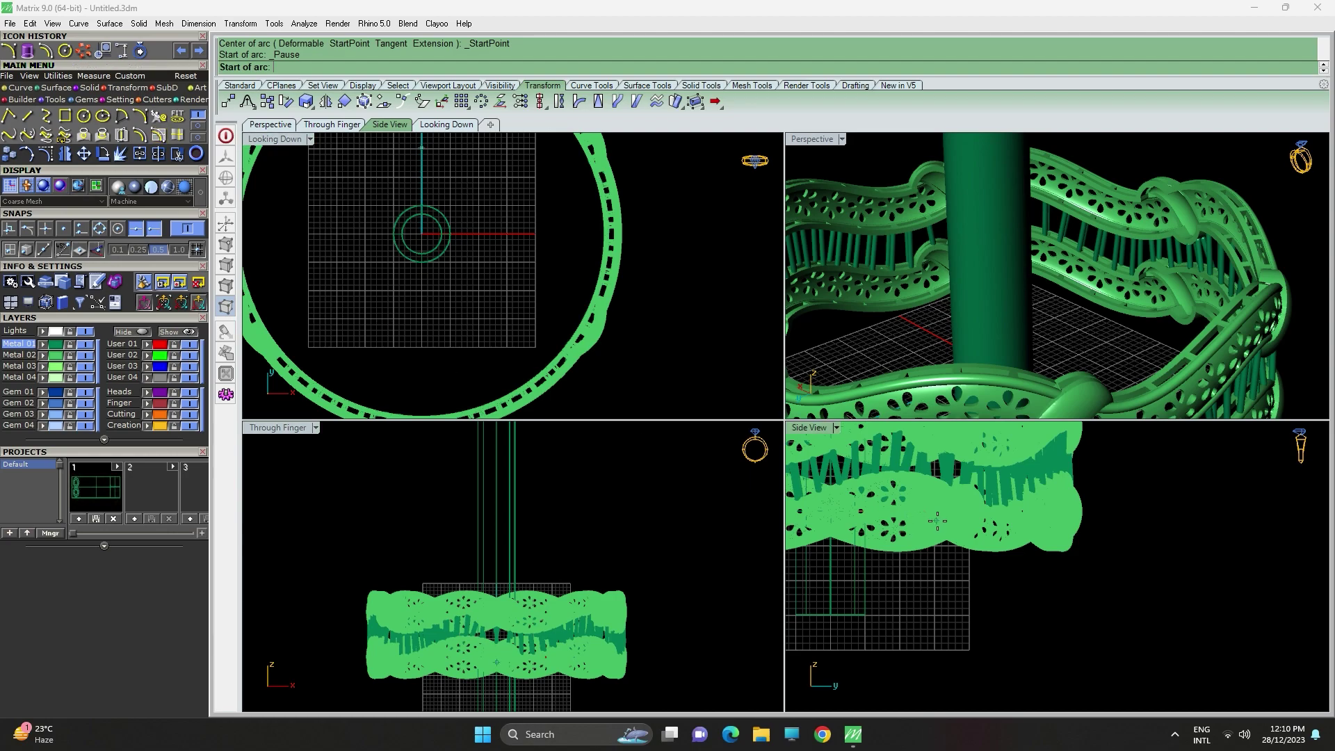
scroll(1016, 550, up, 4)
scroll(1182, 518, up, 2)
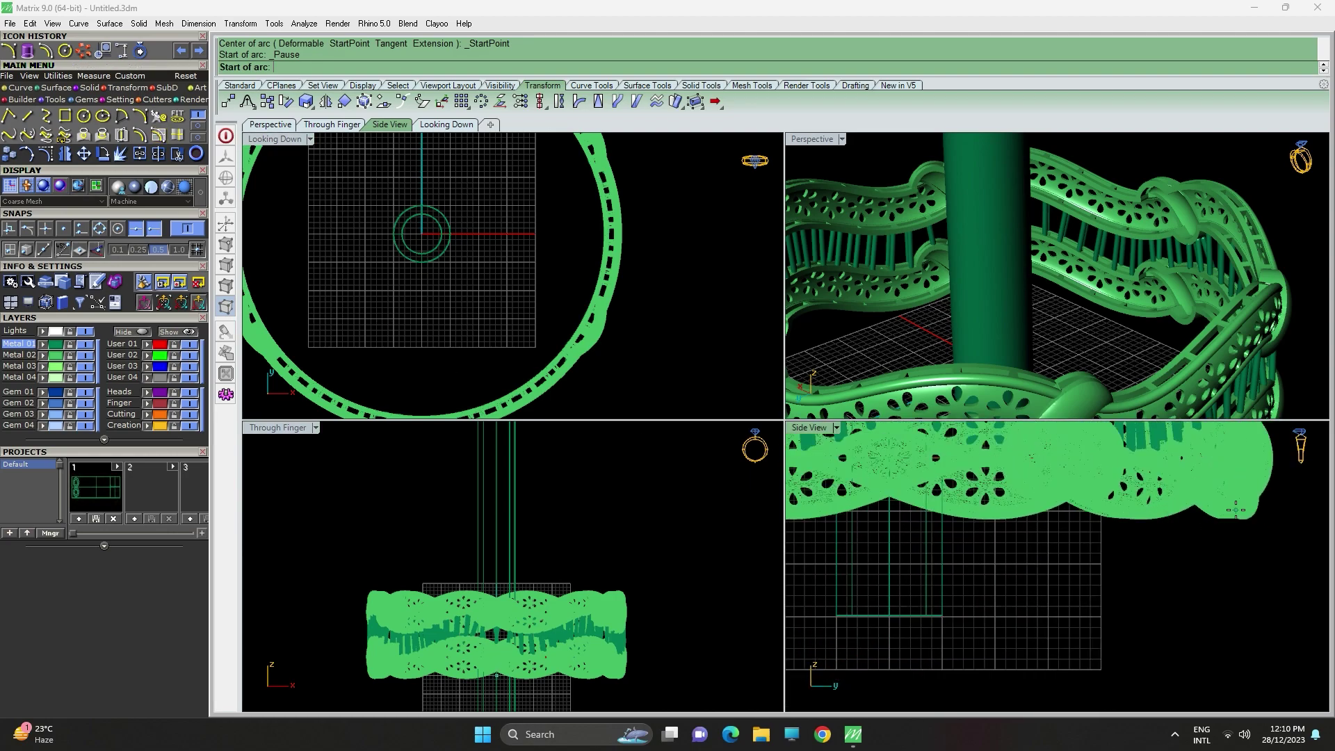
click(1238, 510)
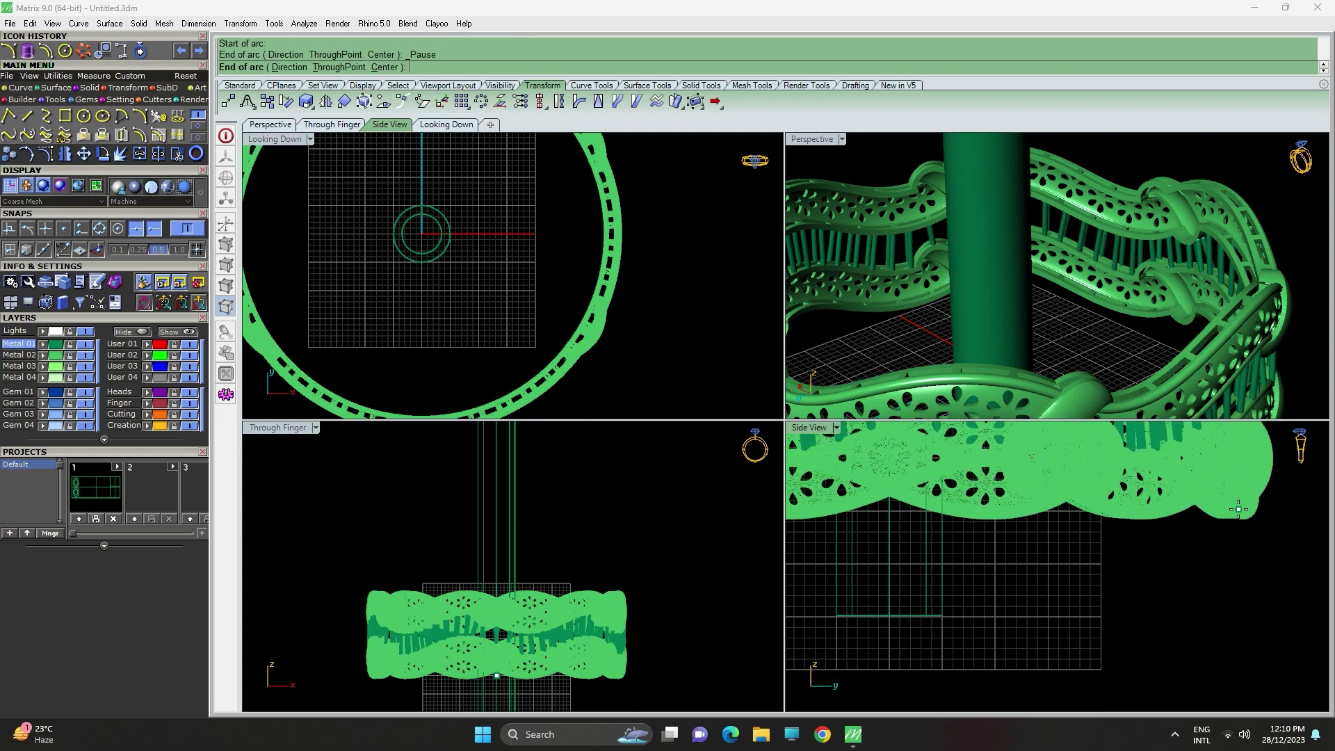
click(931, 596)
click(930, 557)
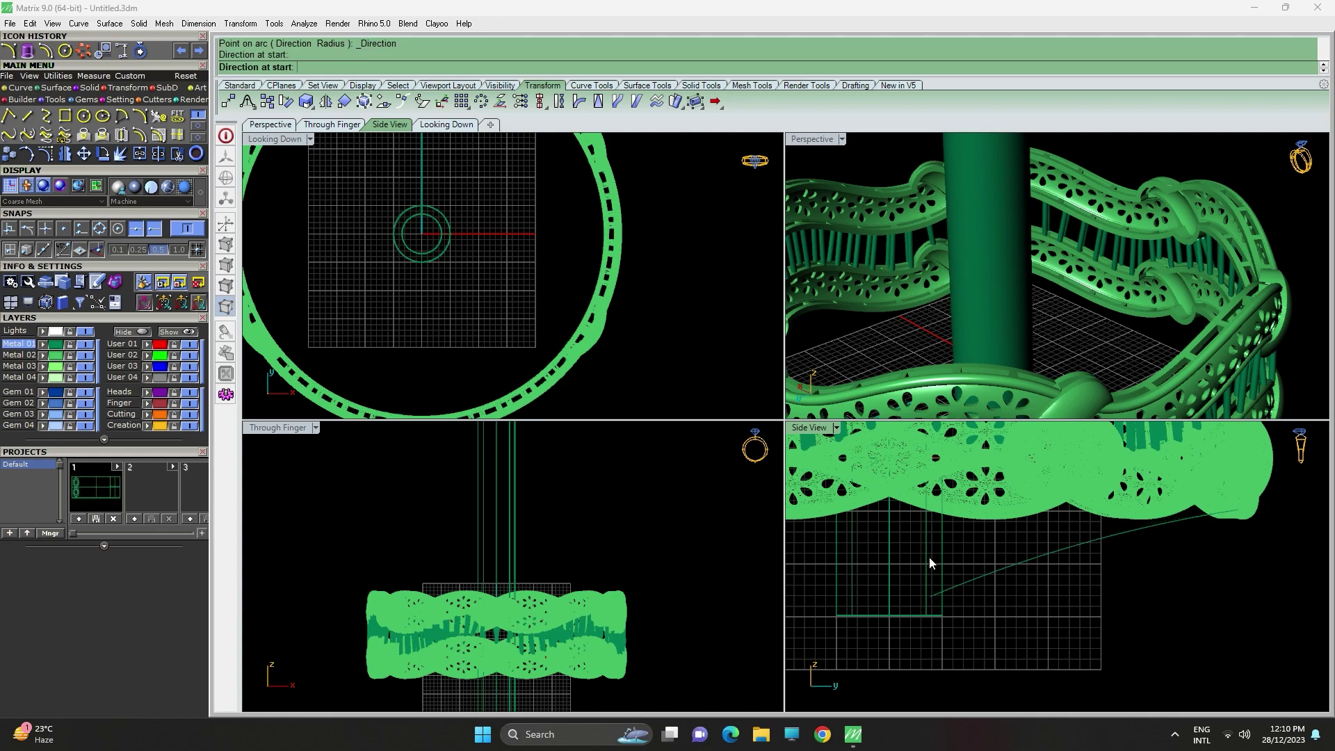
click(1024, 563)
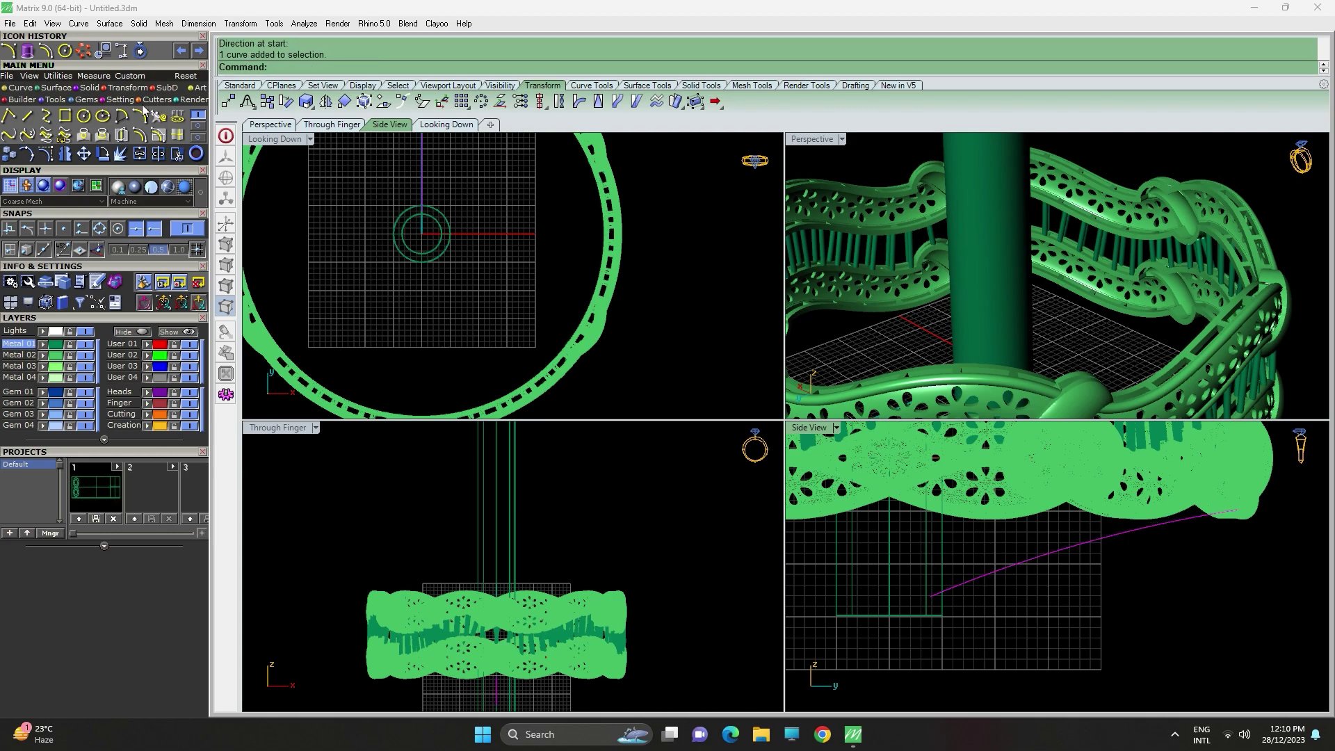
Create a round-capped solid pipe along the curved arc, using a diameter-based size and uniform thickness.
click(54, 87)
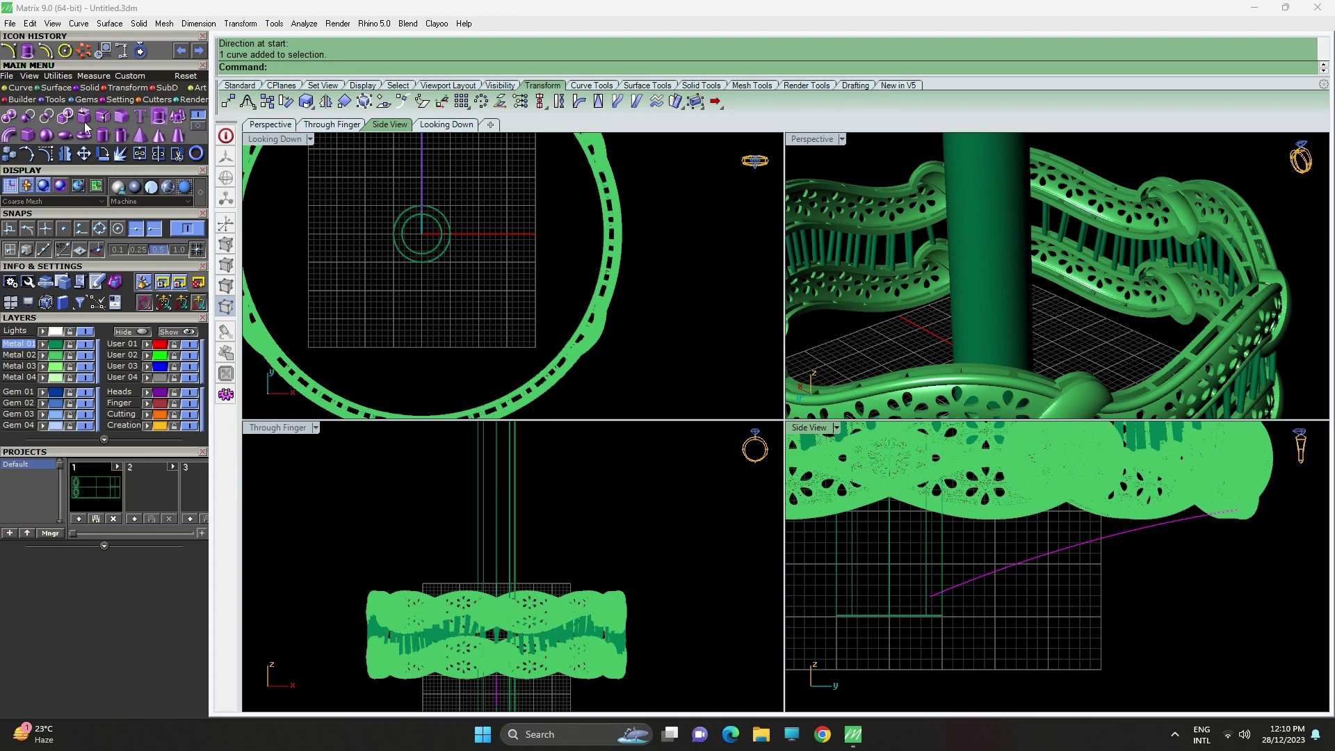
click(9, 135)
click(327, 67)
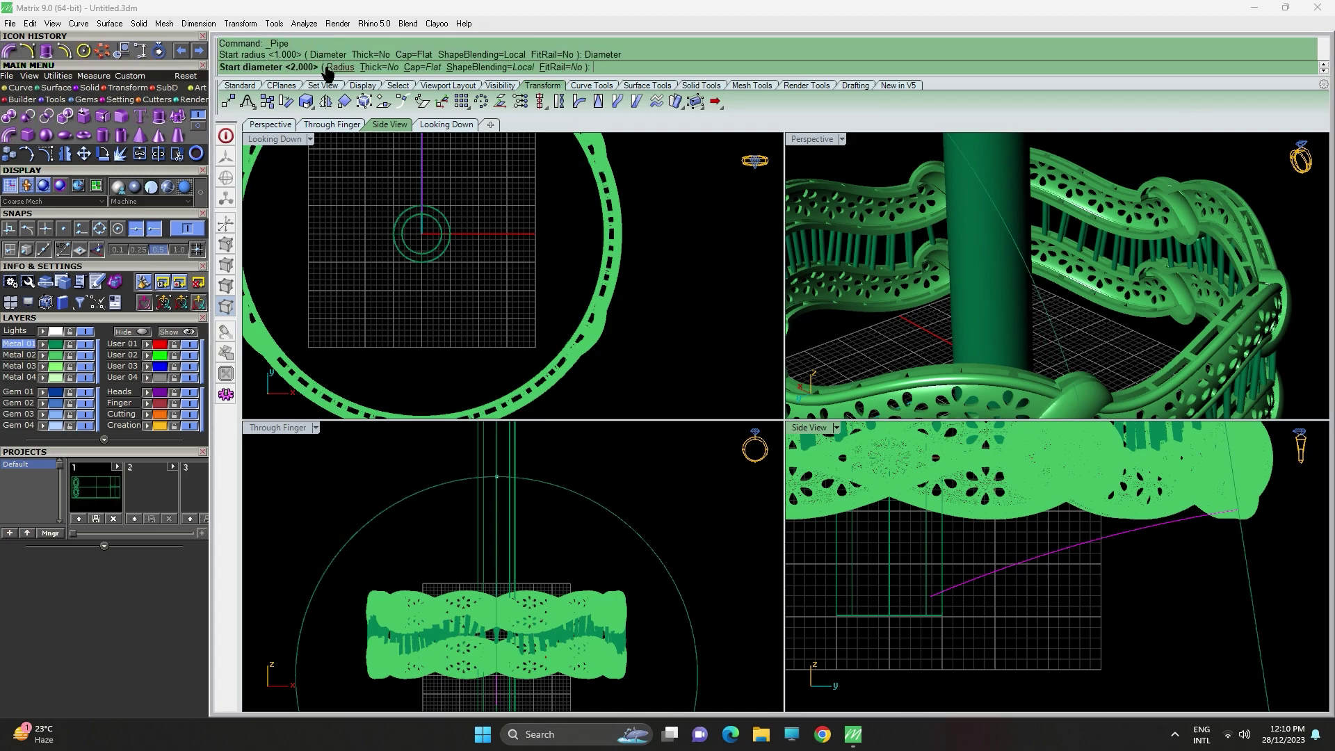
click(421, 67)
click(337, 68)
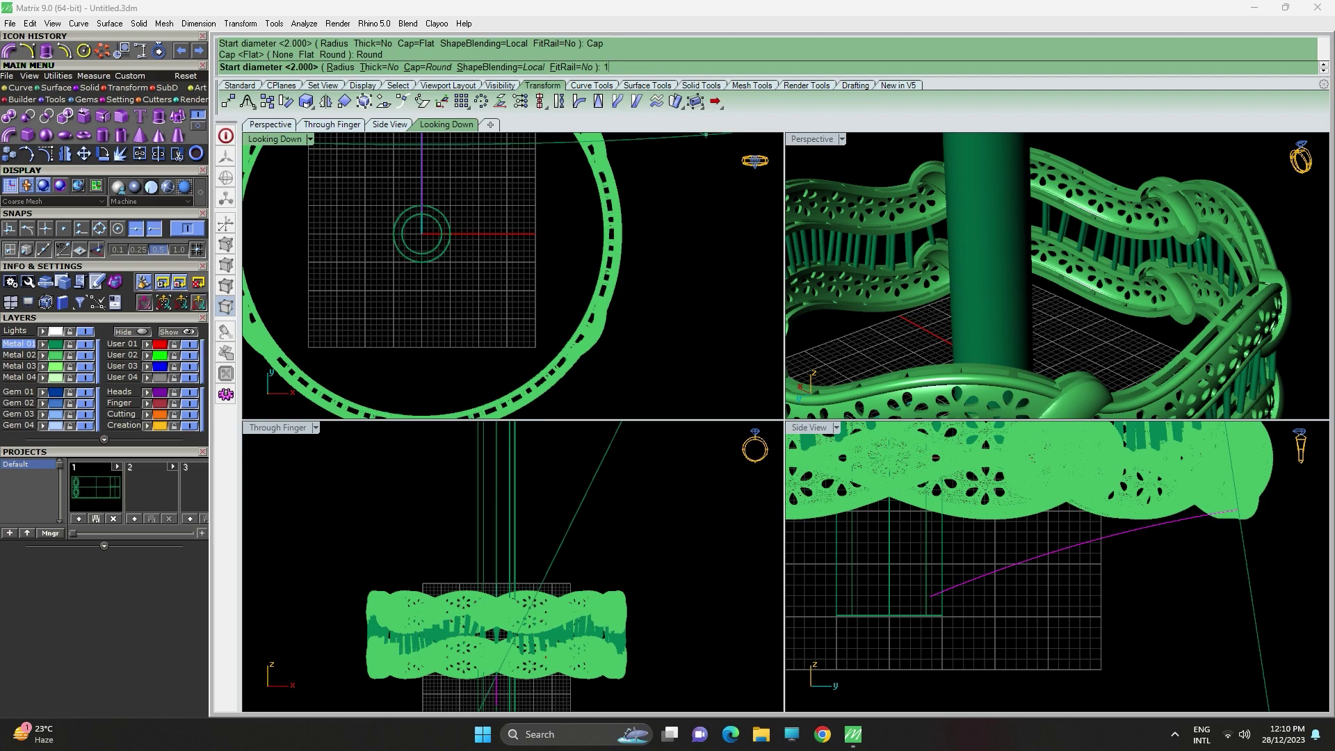
key(Return)
key(Return)
key(Return)
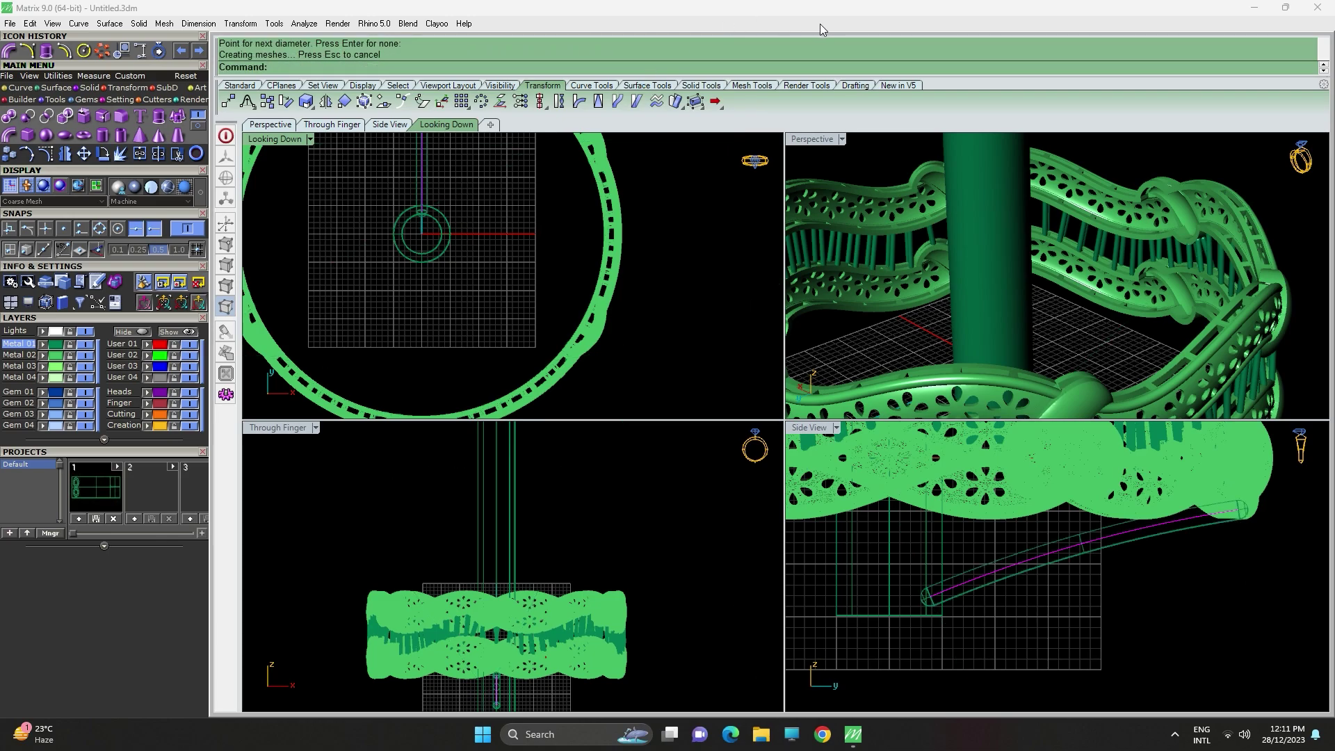
Rotate the curved pipe slightly clockwise about the origin 0,0,0 in the Looking Down view.
right_drag(1209, 285, 1245, 304)
scroll(1116, 345, up, 6)
right_drag(1116, 345, 1117, 281)
scroll(1183, 341, up, 5)
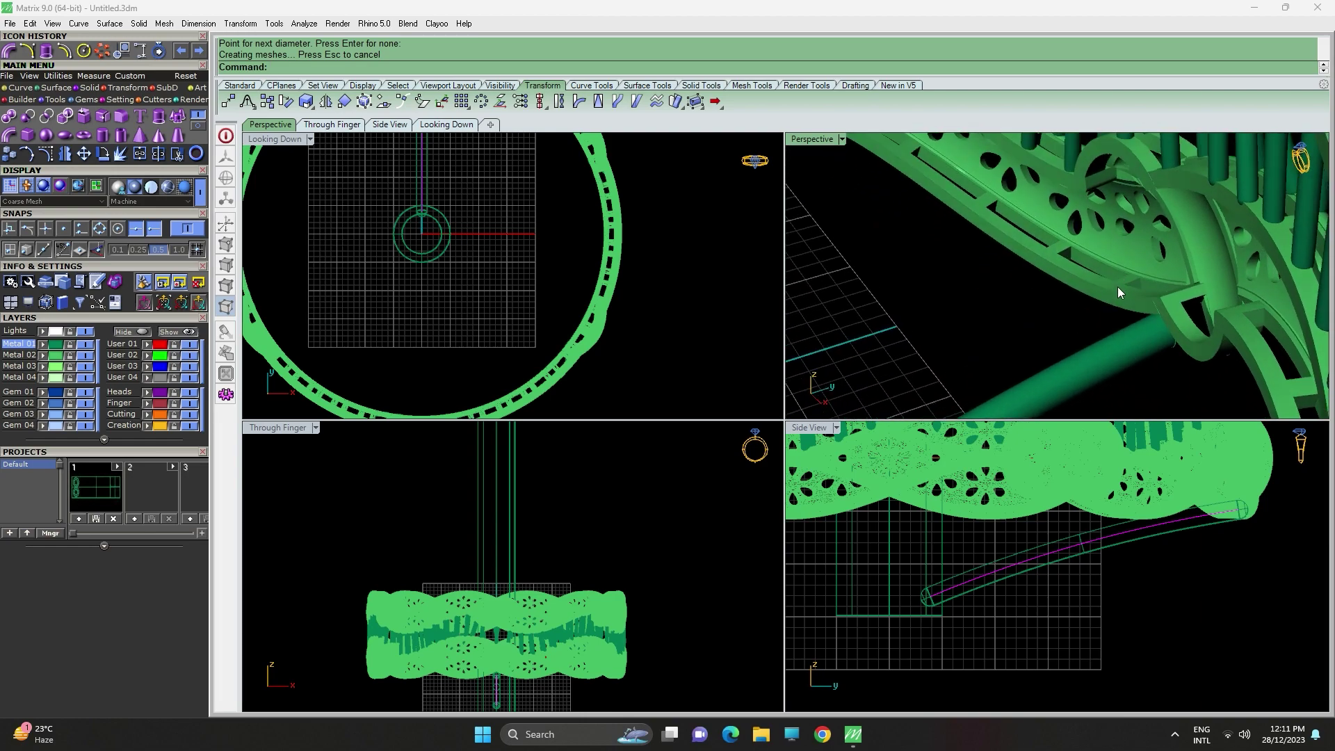
scroll(1137, 334, up, 3)
click(1139, 340)
scroll(655, 283, down, 3)
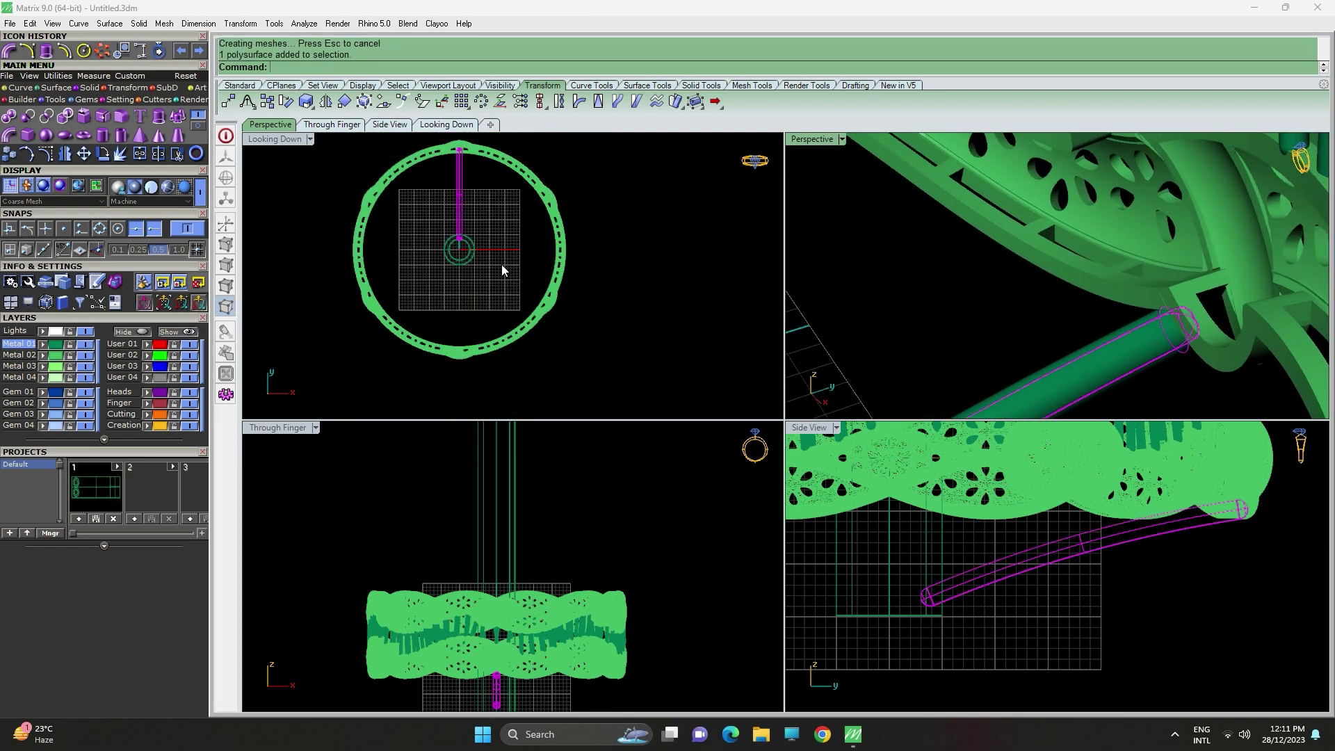
scroll(455, 229, up, 2)
scroll(482, 233, up, 2)
right_drag(969, 343, 1044, 282)
scroll(494, 281, up, 2)
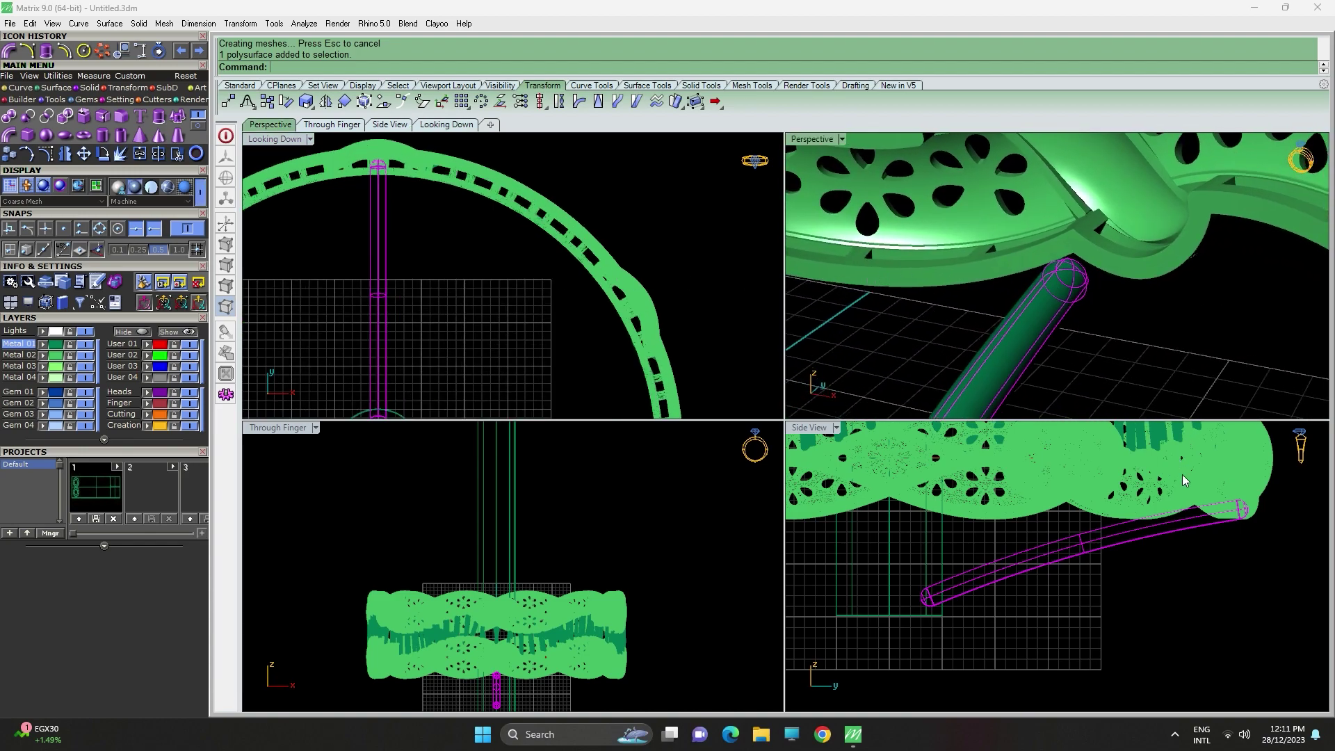
scroll(1217, 526, up, 4)
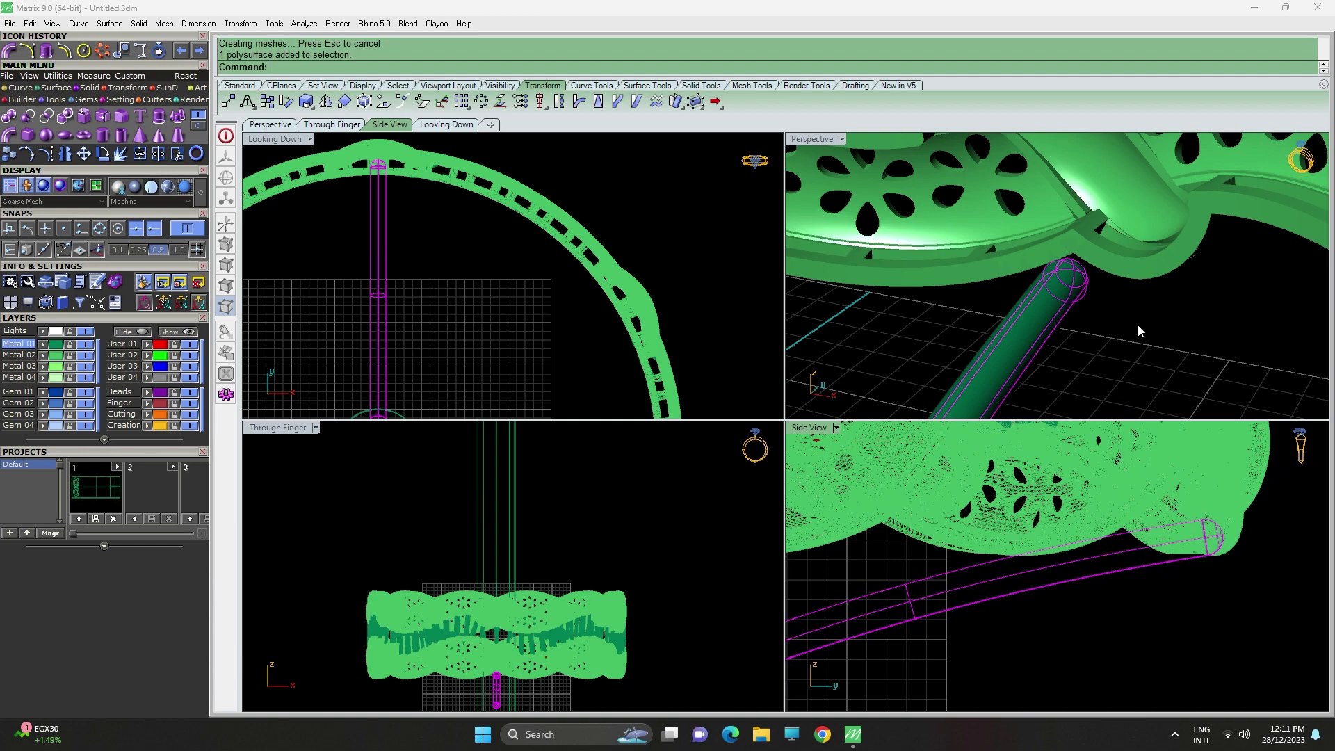
right_drag(1145, 275, 1154, 279)
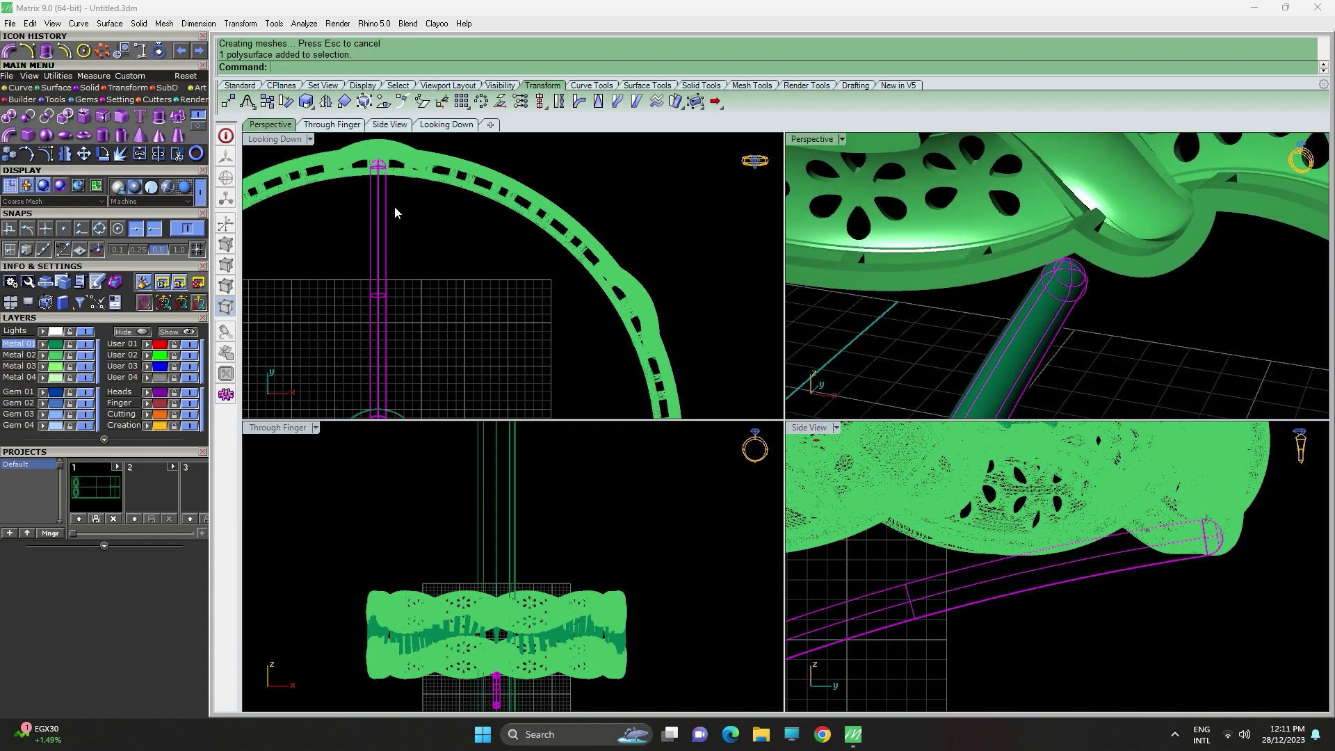
click(103, 155)
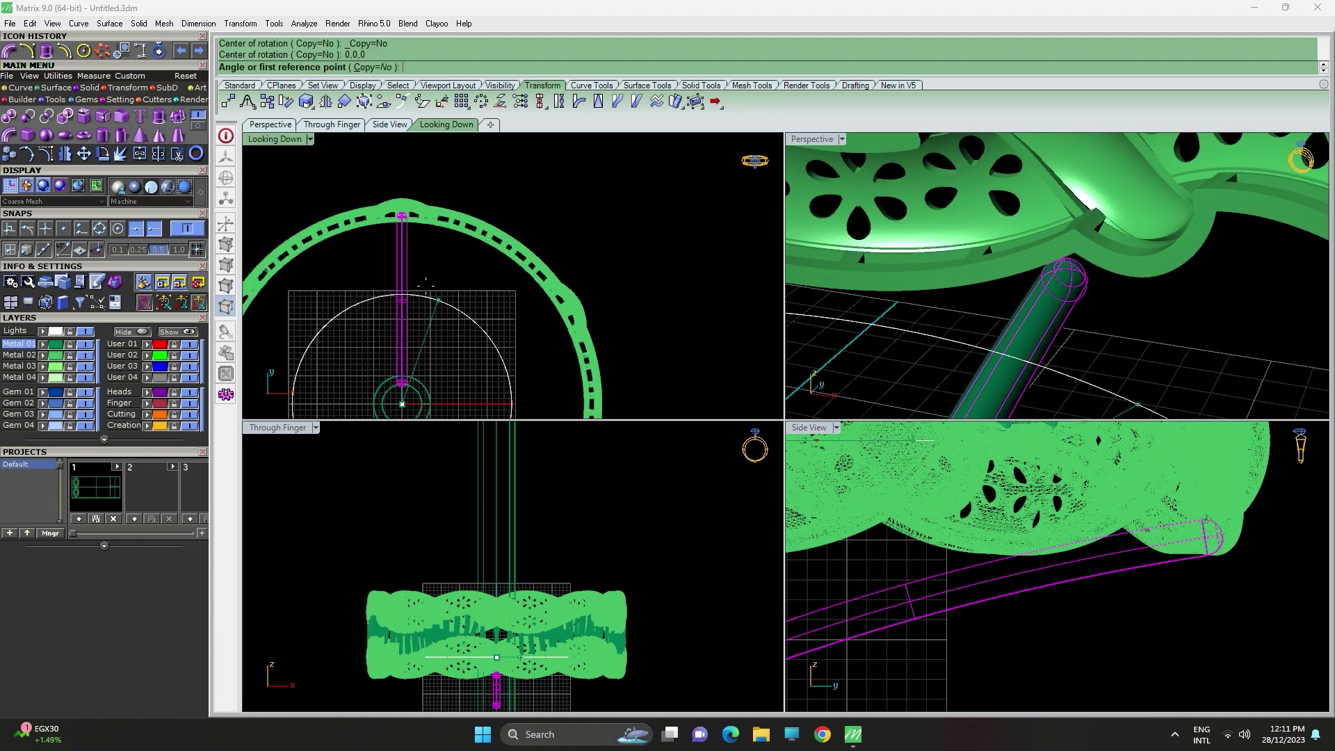
click(402, 185)
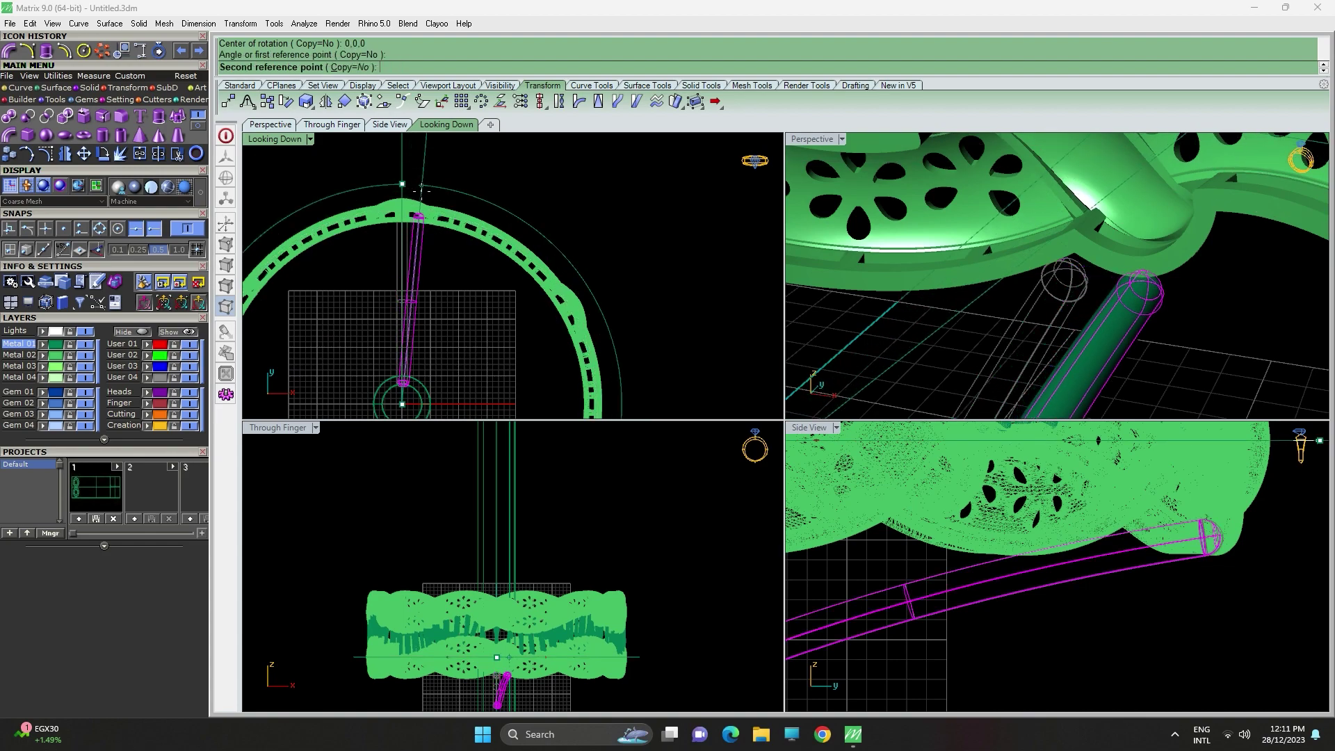
click(421, 190)
Move the curved pipe up and slightly inward so its rounded outer end embeds in the lower bangle's bottom rim.
scroll(1177, 553, up, 2)
drag(1142, 582, 1139, 532)
scroll(1158, 285, up, 2)
scroll(420, 238, up, 8)
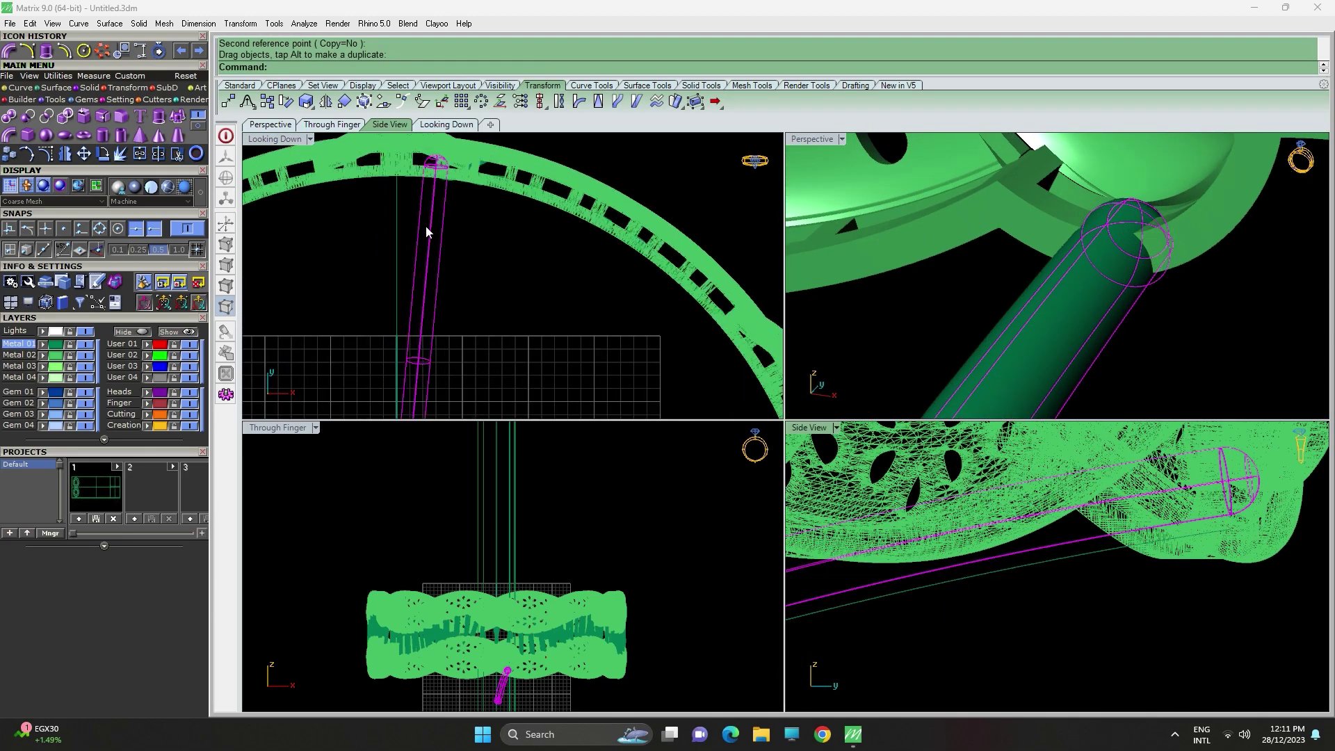
drag(485, 210, 464, 272)
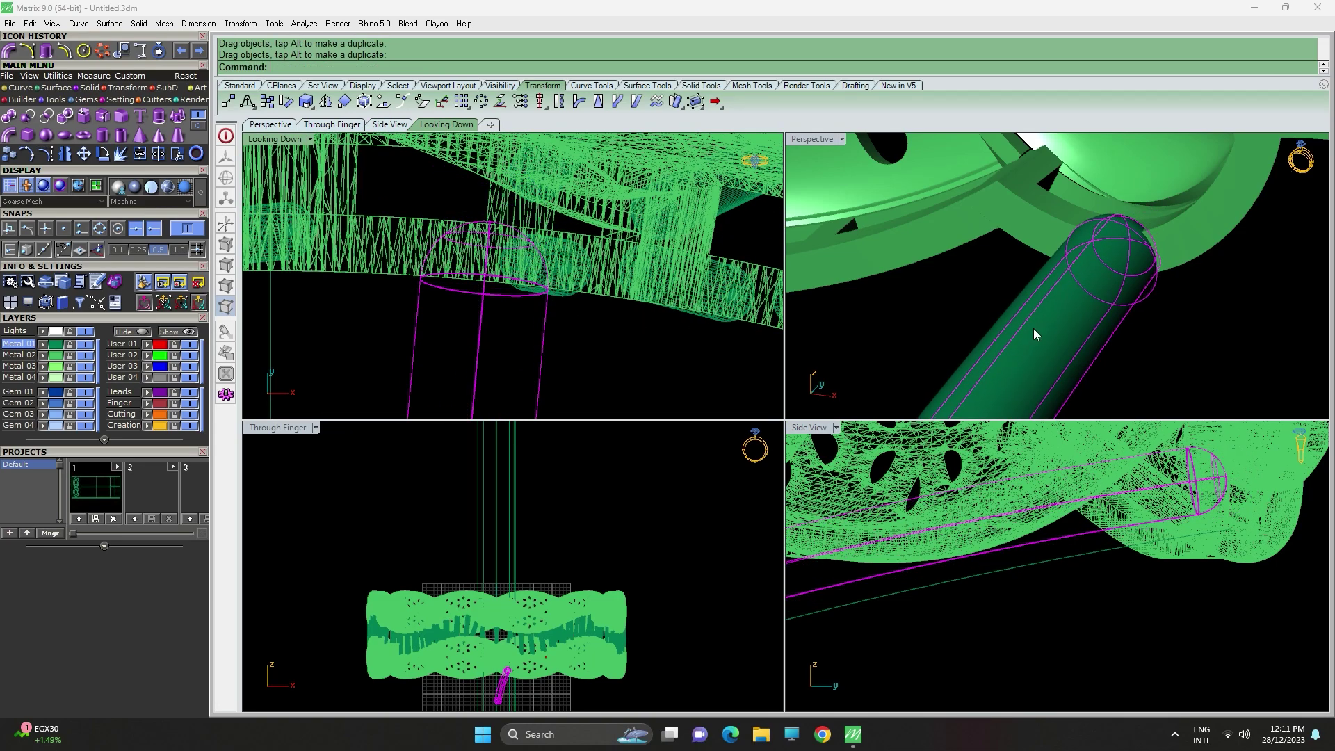
click(1186, 339)
right_drag(1183, 339, 811, 225)
click(961, 281)
scroll(1166, 482, up, 2)
drag(1159, 476, 1157, 464)
key(Escape)
right_drag(1049, 418, 1074, 368)
scroll(1074, 362, down, 5)
right_drag(997, 278, 1123, 378)
Polar-array the curved pipe around 0,0,0 as 6 items over 360 degrees in the Looking Down view.
click(1049, 281)
scroll(662, 566, down, 4)
scroll(1029, 278, down, 7)
scroll(600, 283, down, 10)
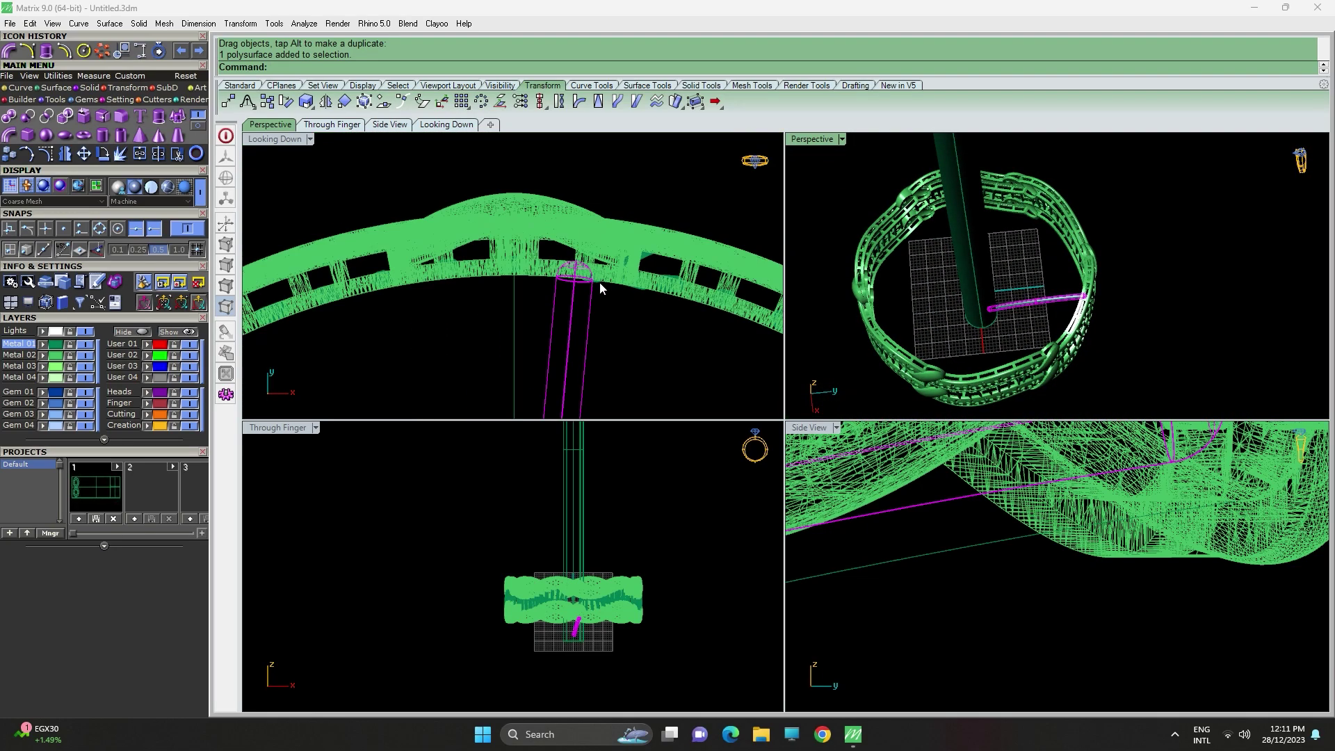
right_drag(828, 310, 1170, 260)
scroll(653, 302, down, 10)
right_drag(1081, 291, 965, 331)
scroll(539, 249, down, 4)
right_drag(539, 249, 451, 189)
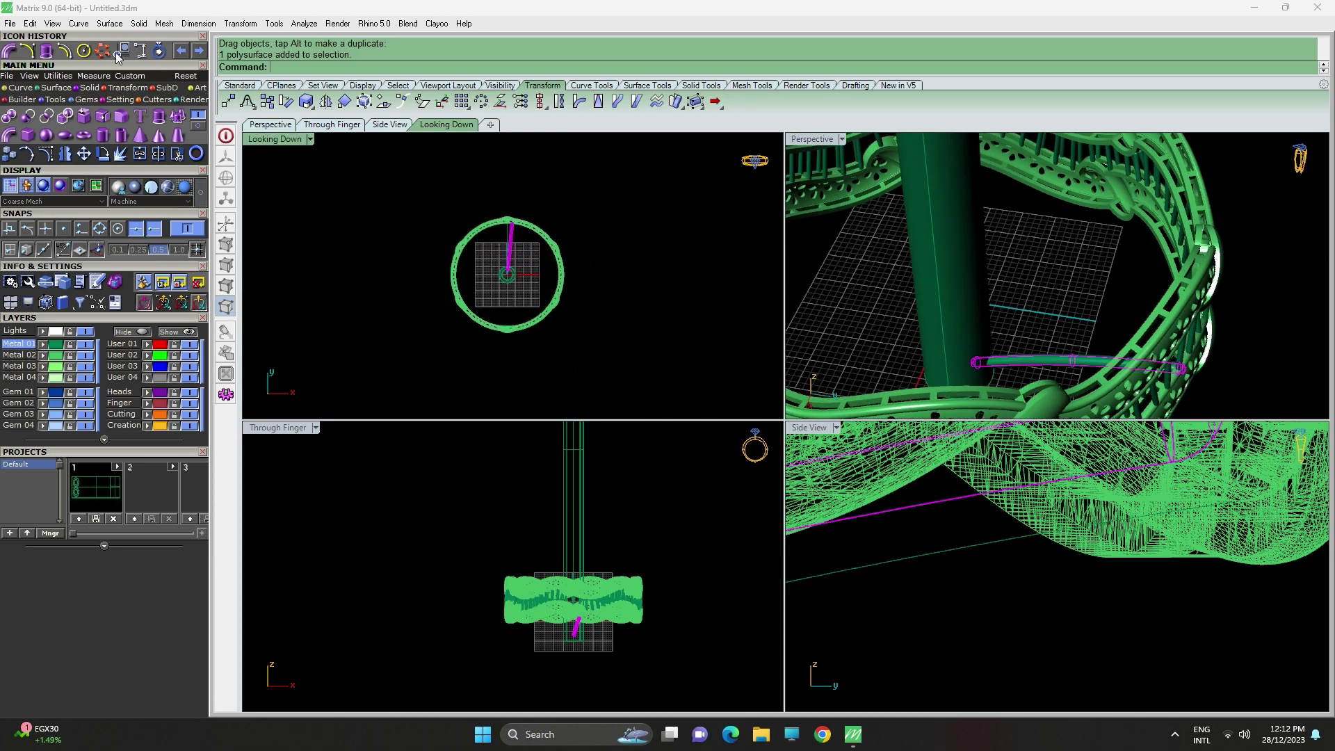
click(102, 49)
text(0,0,0)
key(Return)
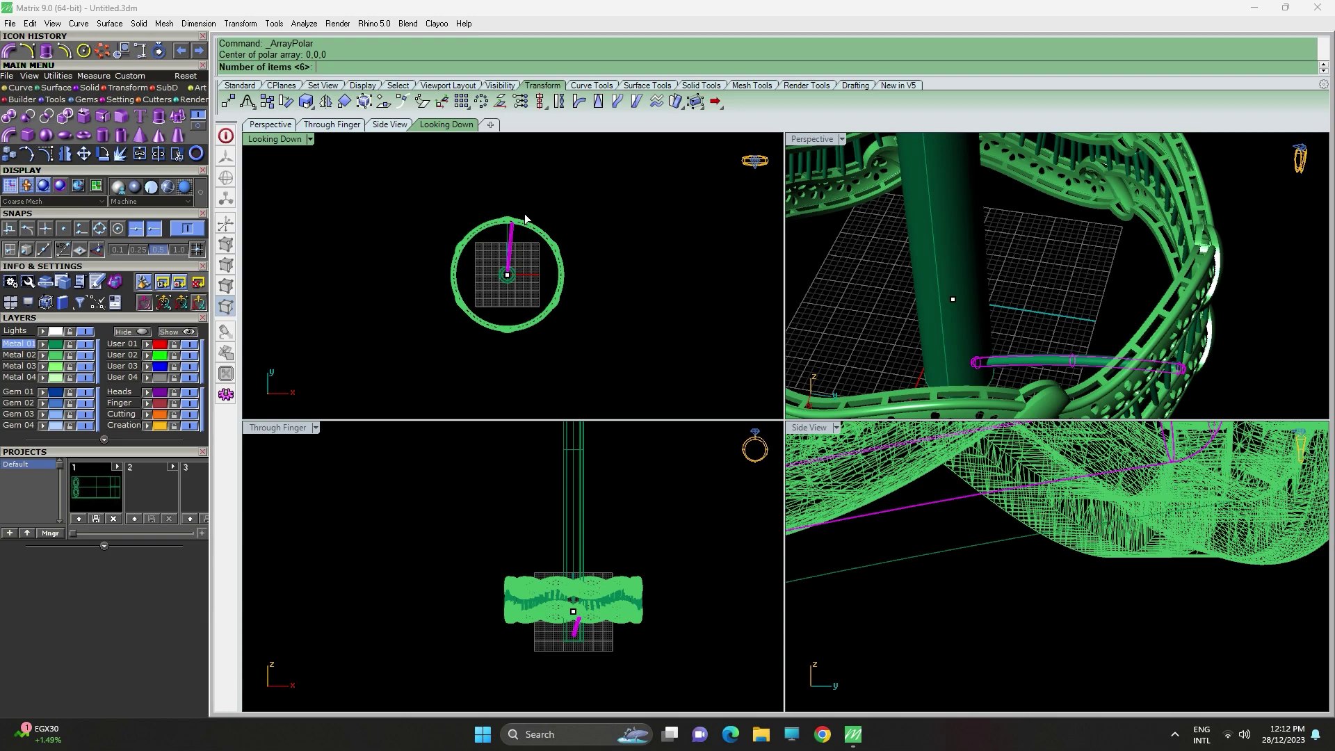
text(6)
key(Return)
text(360)
key(Return)
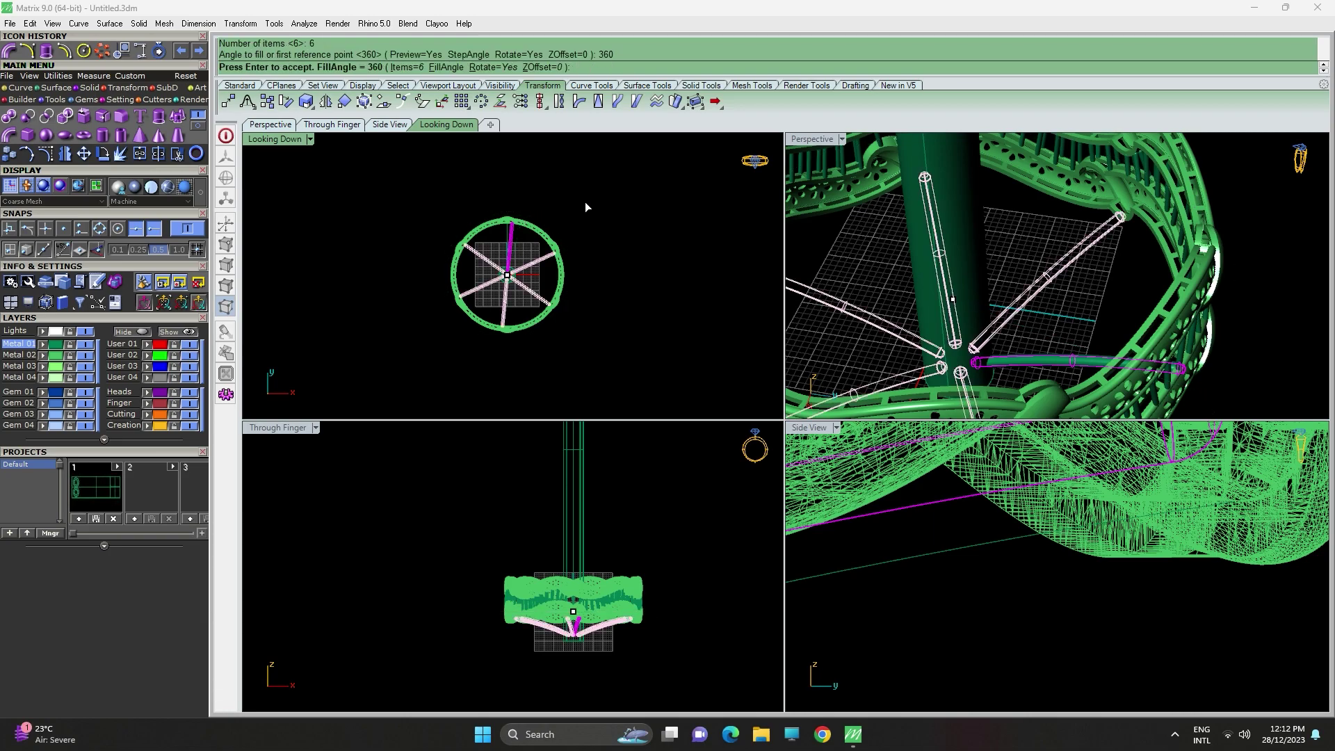
key(Return)
Run the BelSupport command on the lower bangle mesh.
scroll(1040, 247, down, 5)
scroll(1011, 197, up, 8)
right_drag(1148, 263, 1106, 259)
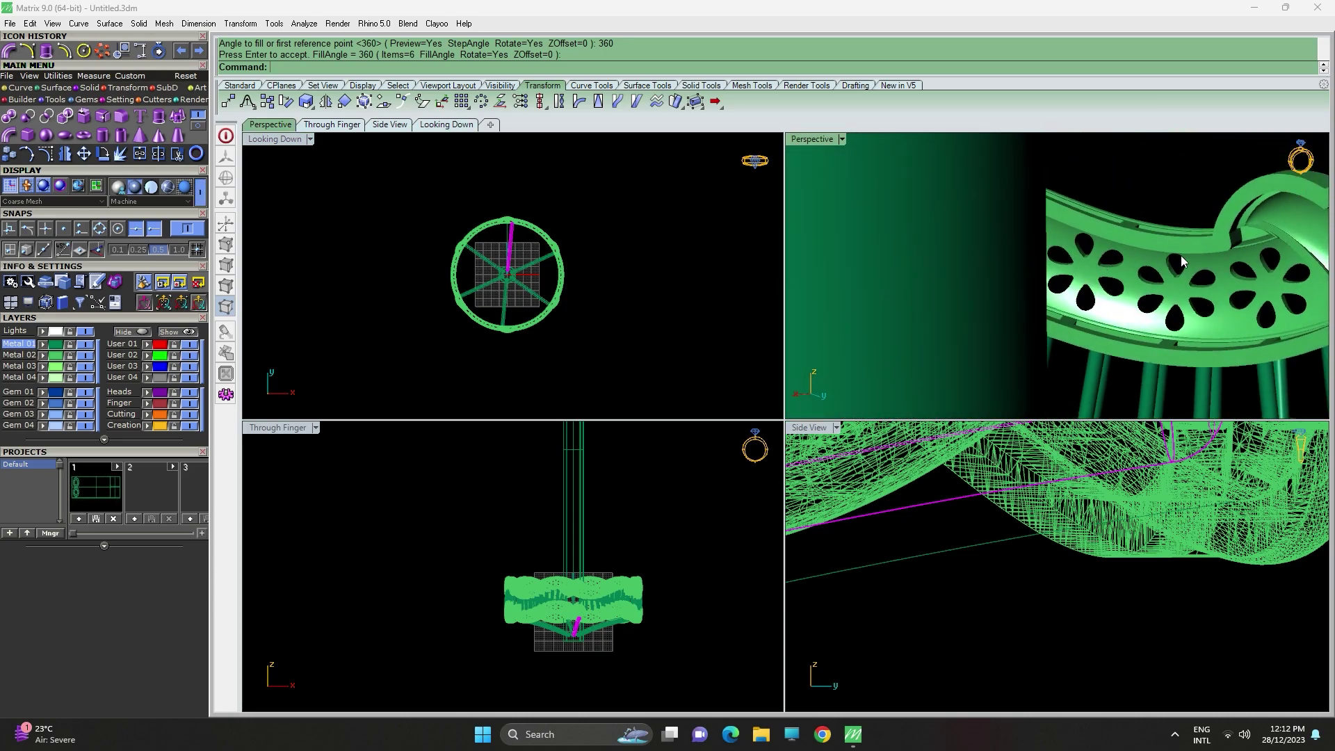
scroll(604, 603, up, 6)
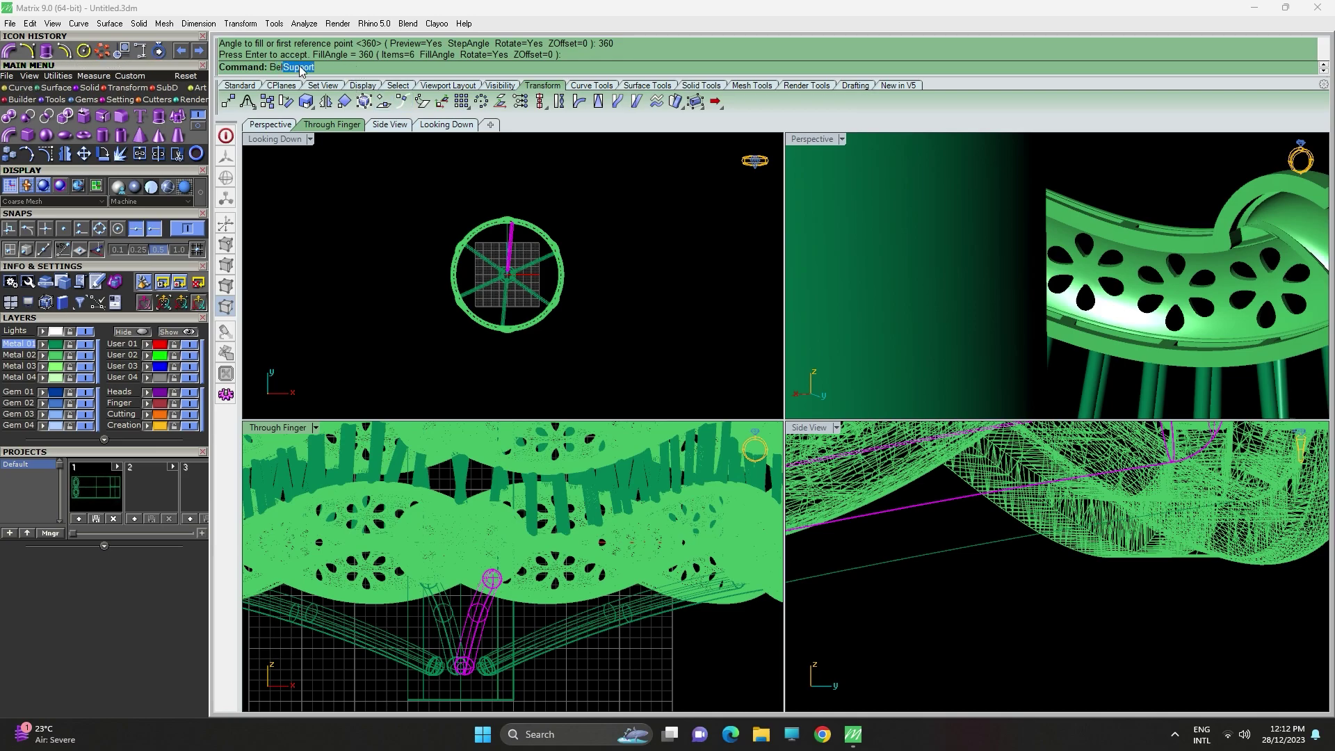
text(Bel)
key(Return)
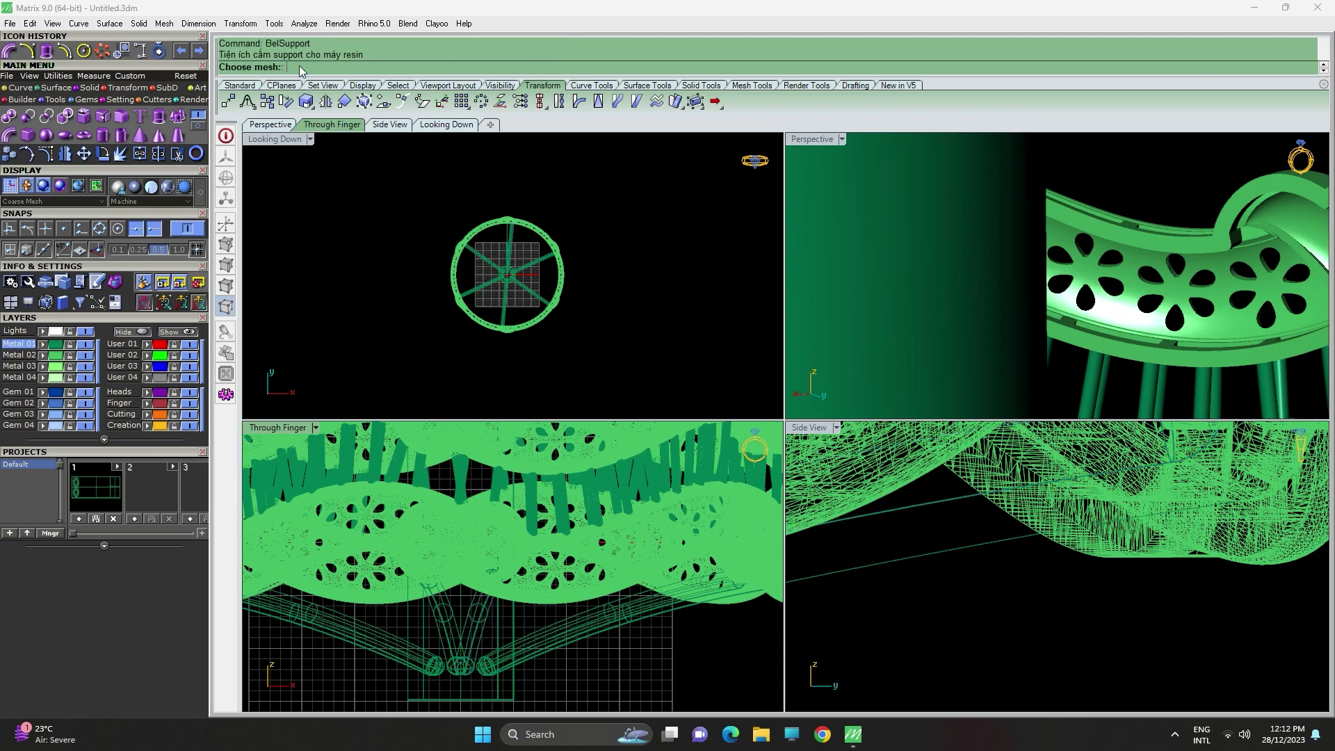
scroll(1099, 266, down, 5)
scroll(1158, 341, up, 3)
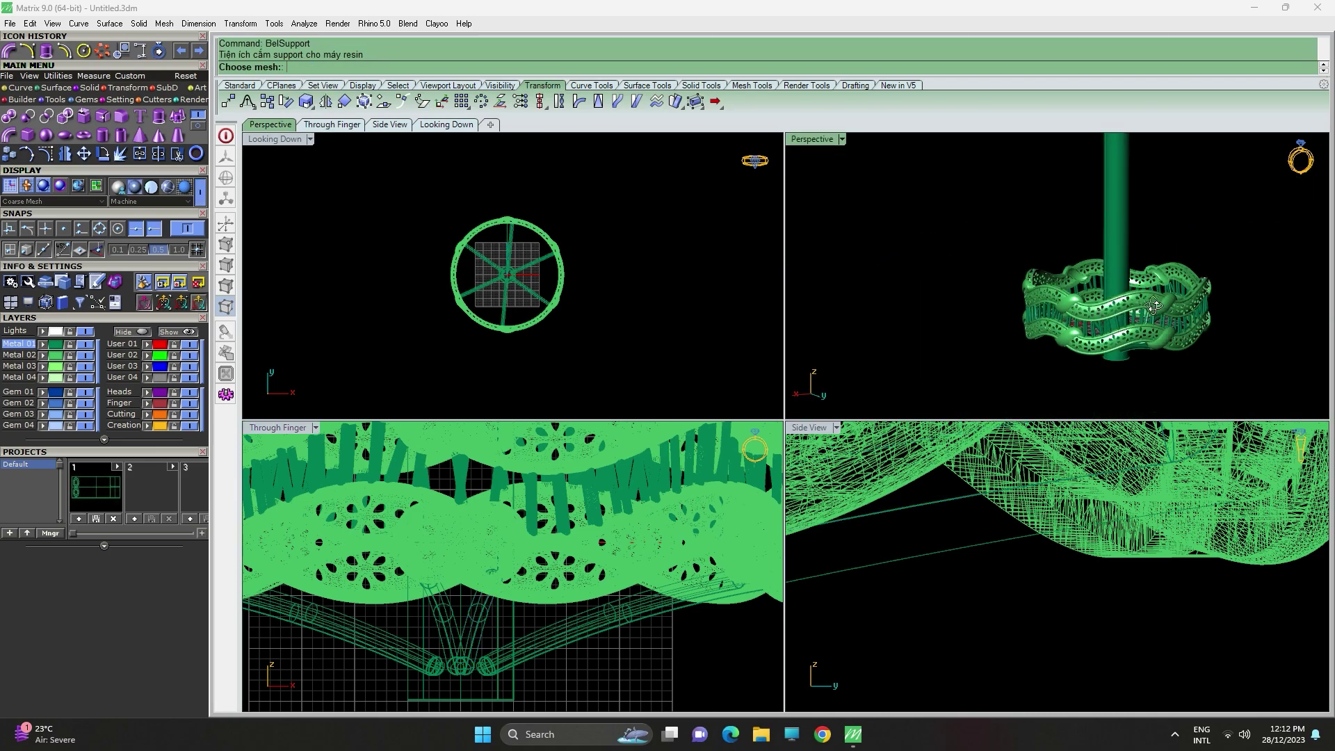
click(1159, 341)
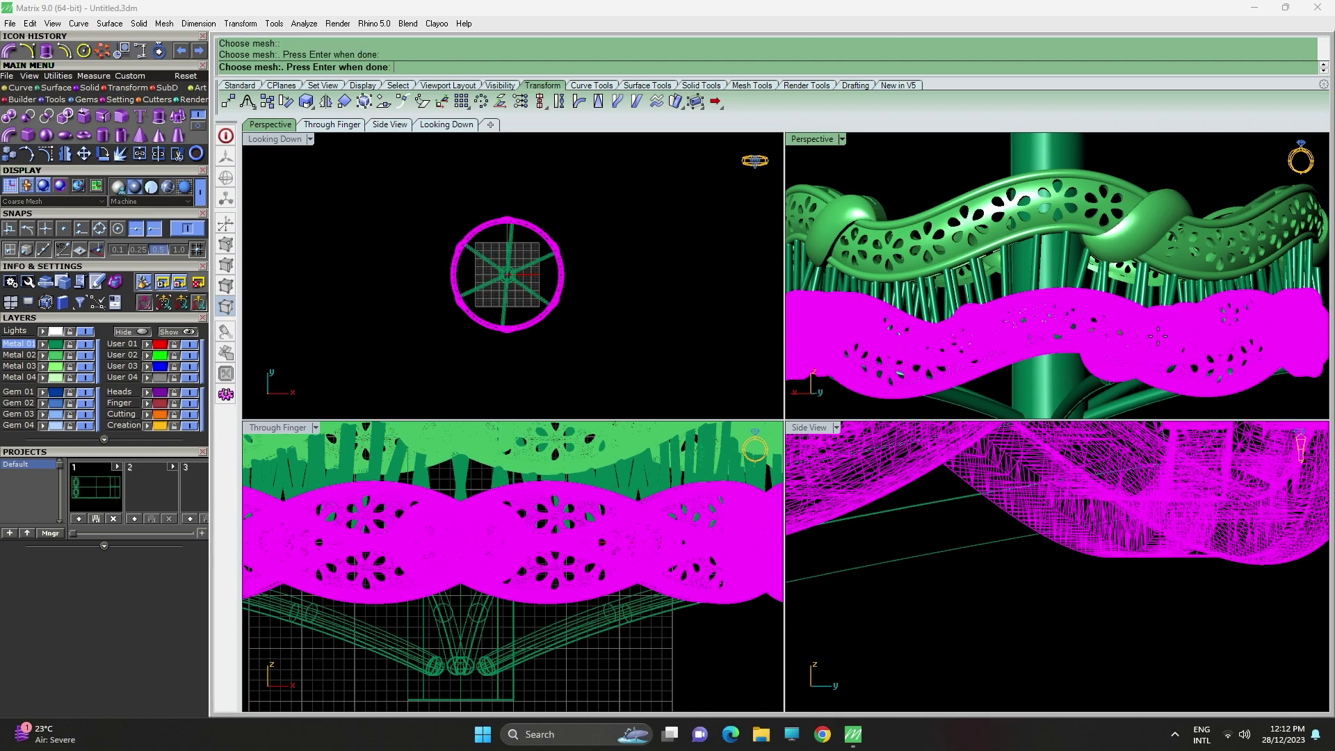
key(Return)
Place a two-point support strut of radius 0.4 between the upper and lower inner rims of the lower bangle.
right_drag(1090, 275, 1087, 210)
right_drag(1135, 300, 1040, 208)
scroll(1064, 306, up, 4)
right_drag(1064, 307, 1079, 129)
scroll(1058, 354, up, 4)
right_drag(1113, 306, 1177, 227)
scroll(961, 256, up, 5)
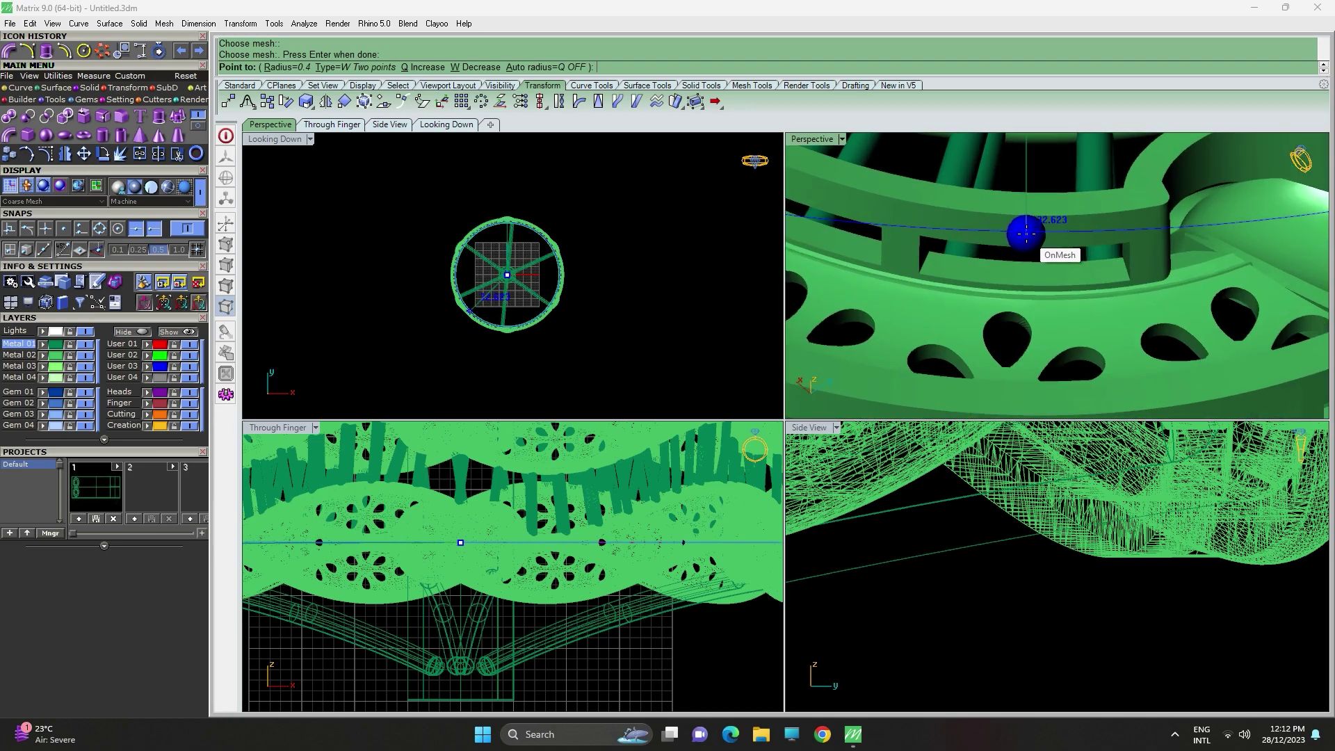
click(1023, 232)
scroll(1020, 231, down, 5)
right_drag(1020, 230, 1016, 278)
scroll(1029, 223, down, 5)
right_drag(1037, 198, 993, 176)
scroll(1018, 163, up, 5)
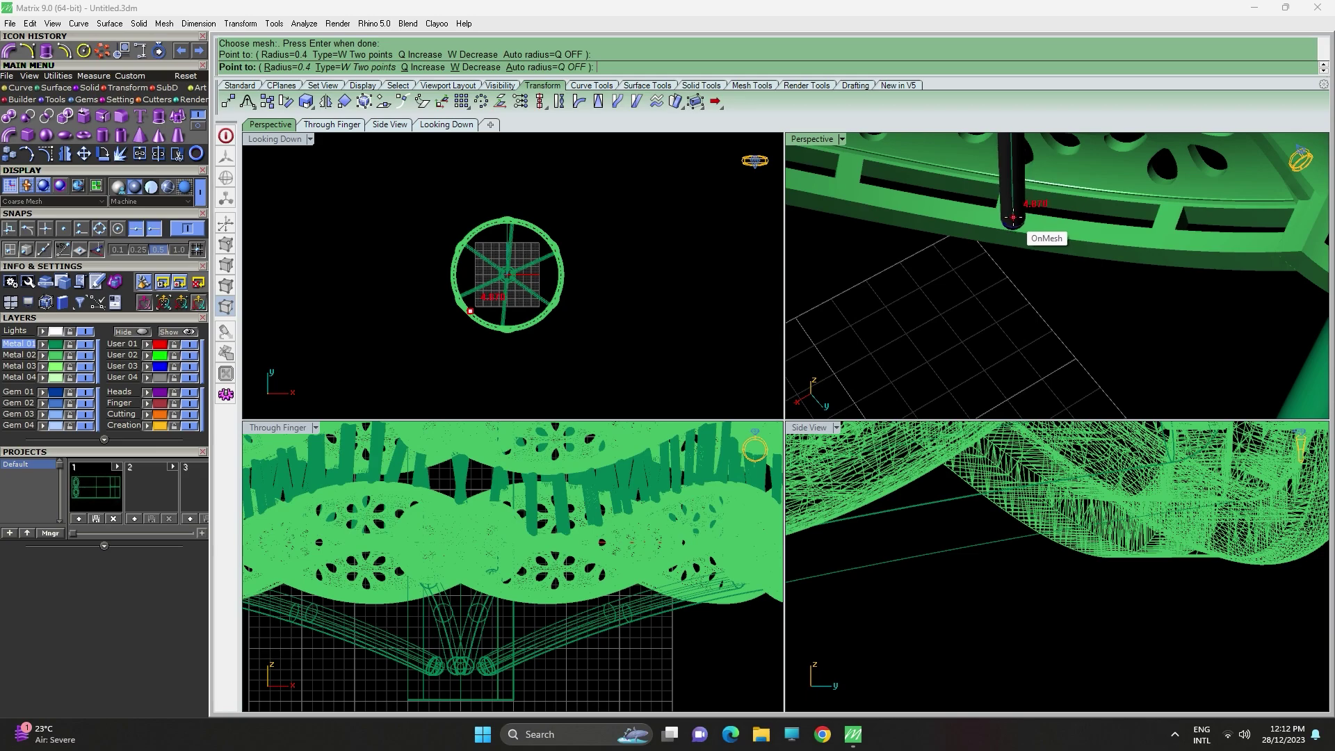
click(1013, 218)
right_drag(1014, 221, 1016, 165)
right_click(1093, 270)
right_drag(1116, 320, 1069, 292)
Polar-array the new support strut around 0,0,0 as 6 items over 360 degrees.
click(1070, 298)
scroll(582, 252, down, 3)
scroll(540, 293, up, 7)
scroll(540, 296, up, 3)
right_drag(549, 254, 531, 317)
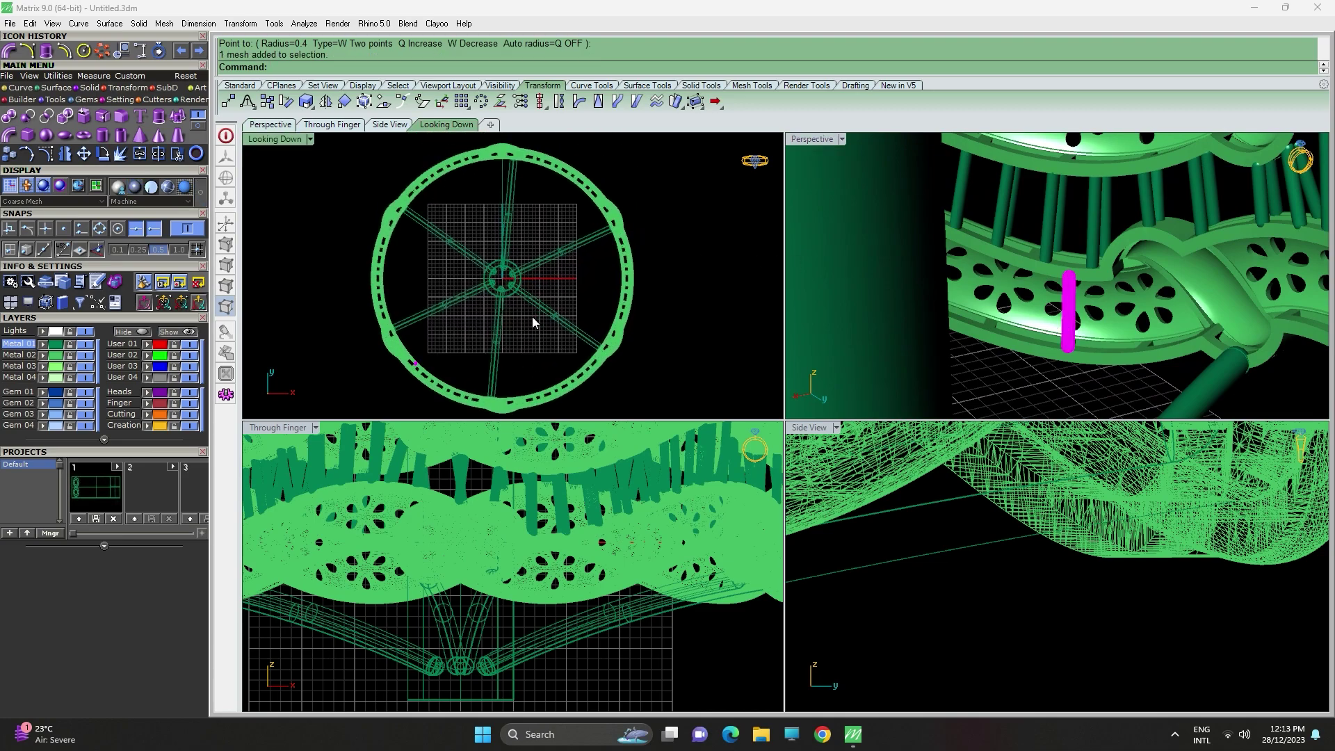
scroll(571, 181, up, 4)
scroll(697, 246, down, 4)
right_drag(659, 275, 607, 226)
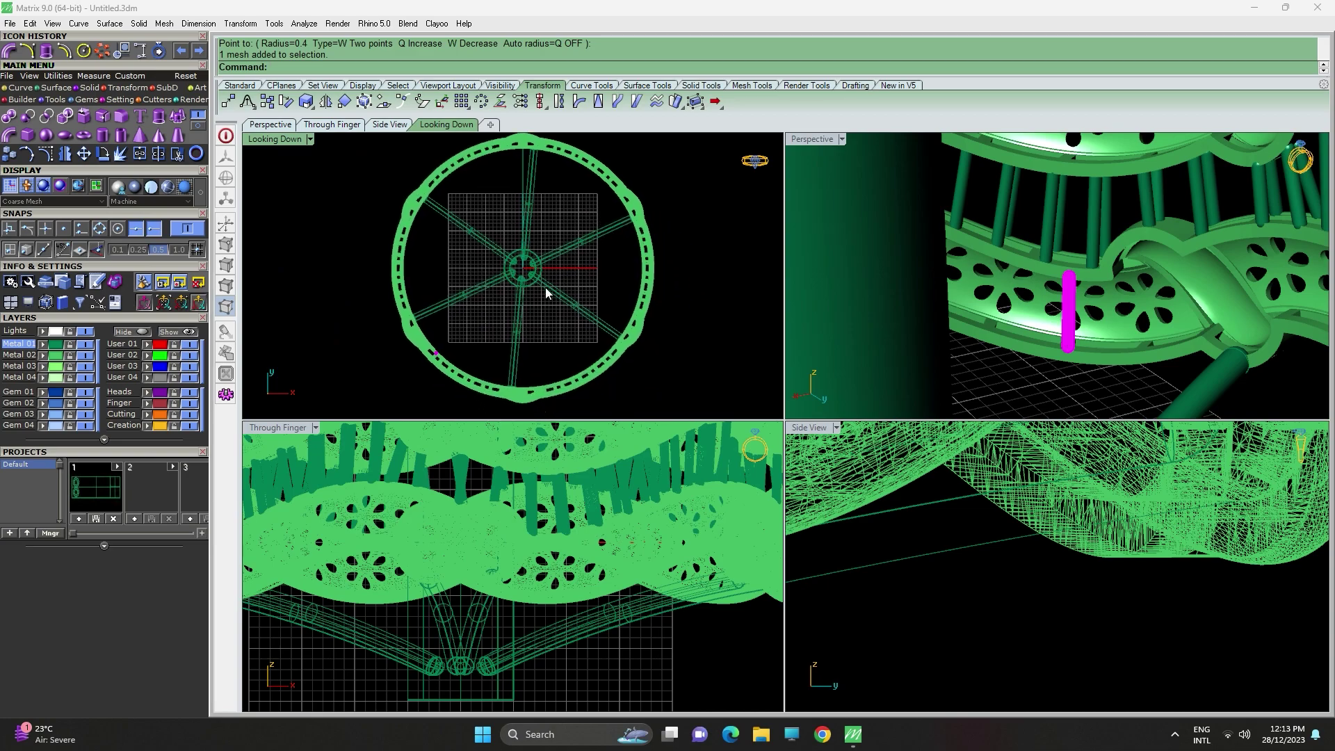
click(102, 50)
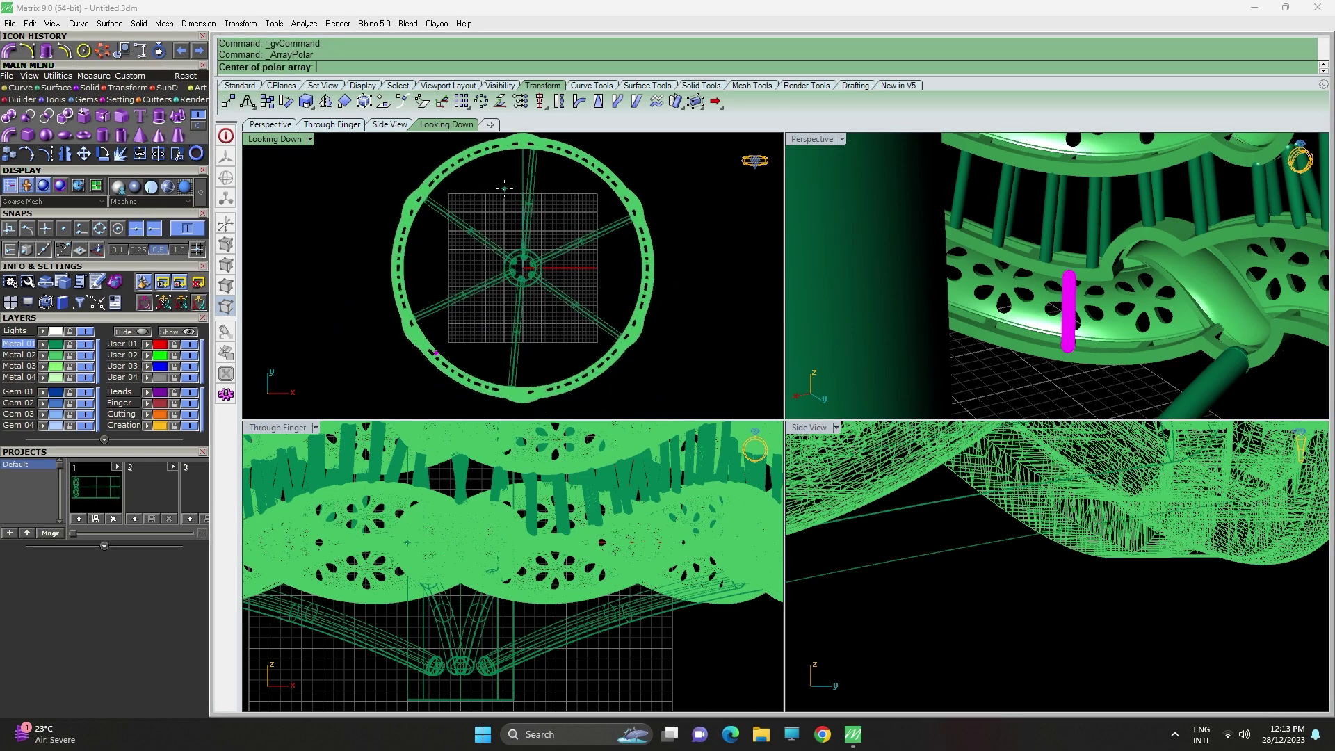
click(536, 259)
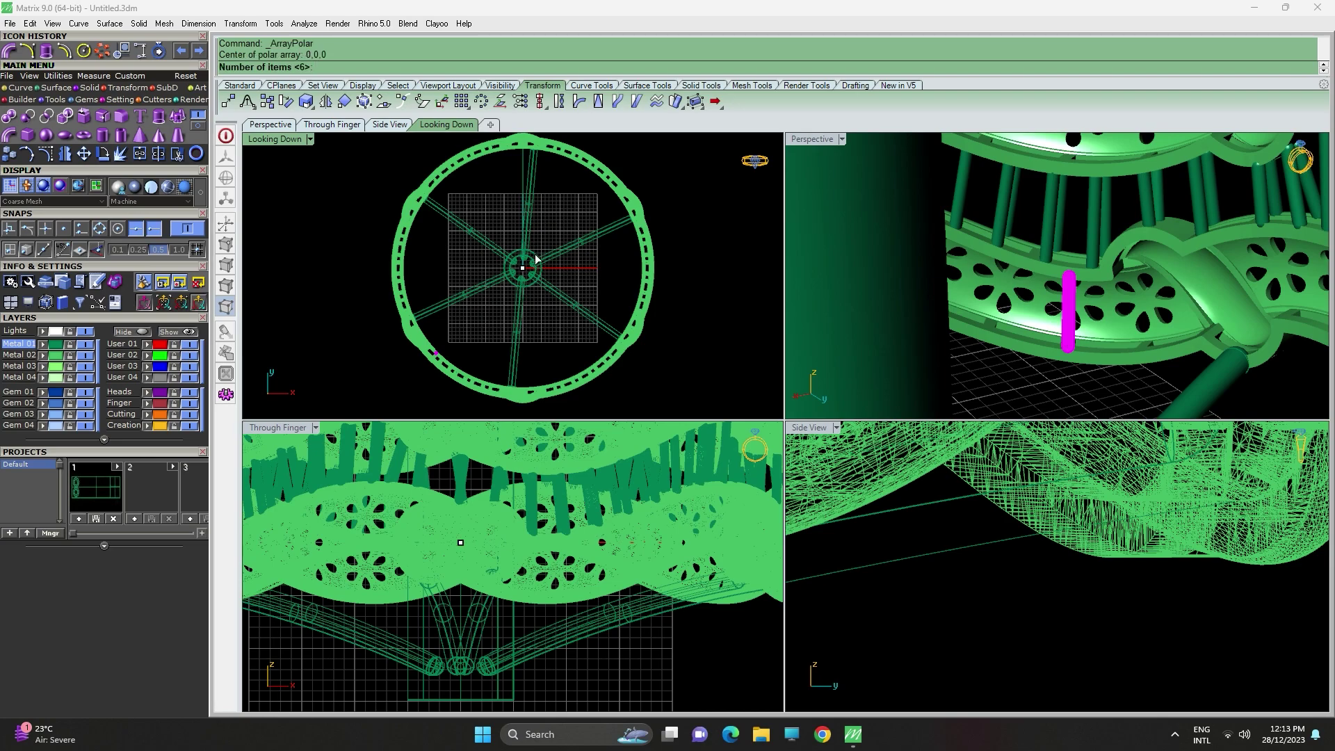
key(Return)
text(360)
key(Return)
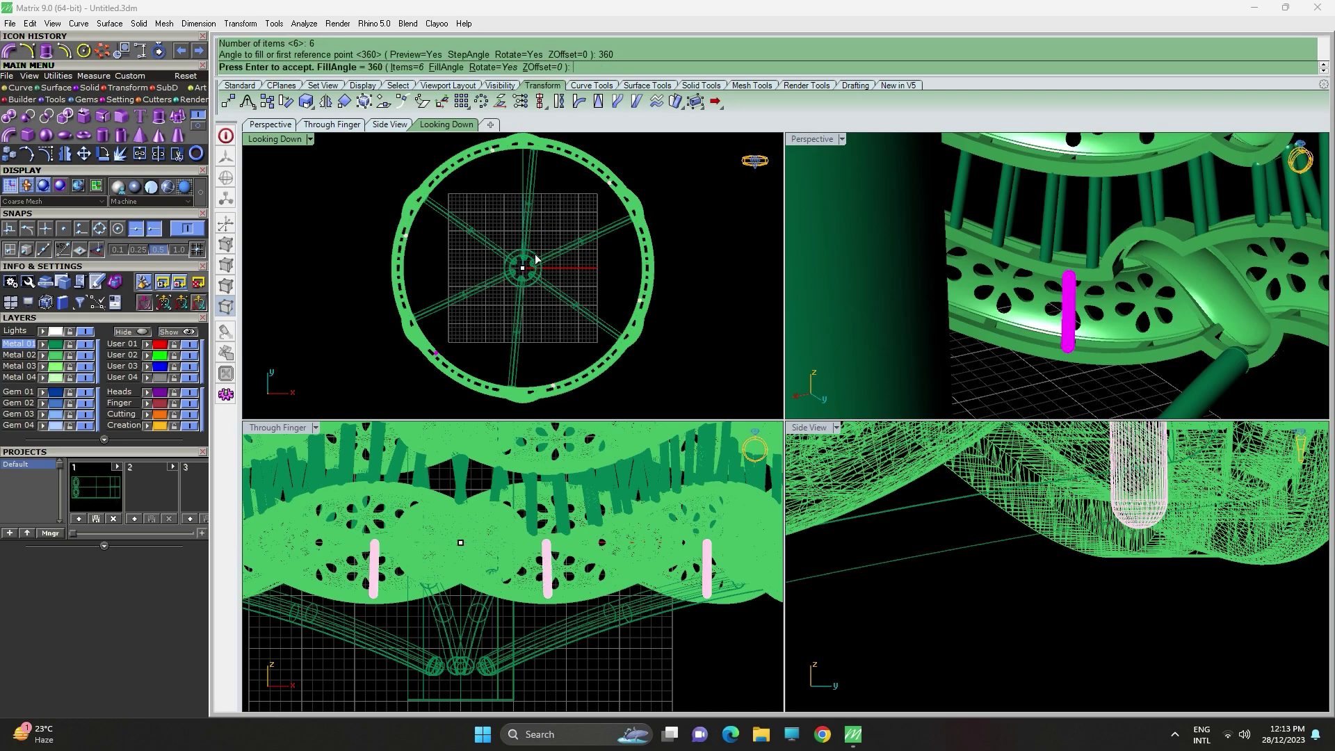
right_drag(1097, 273, 1048, 245)
key(Return)
Assign all six curved pipes between the central tube and the lower bangle to the red User 01 layer.
scroll(1089, 260, down, 7)
scroll(1151, 275, up, 7)
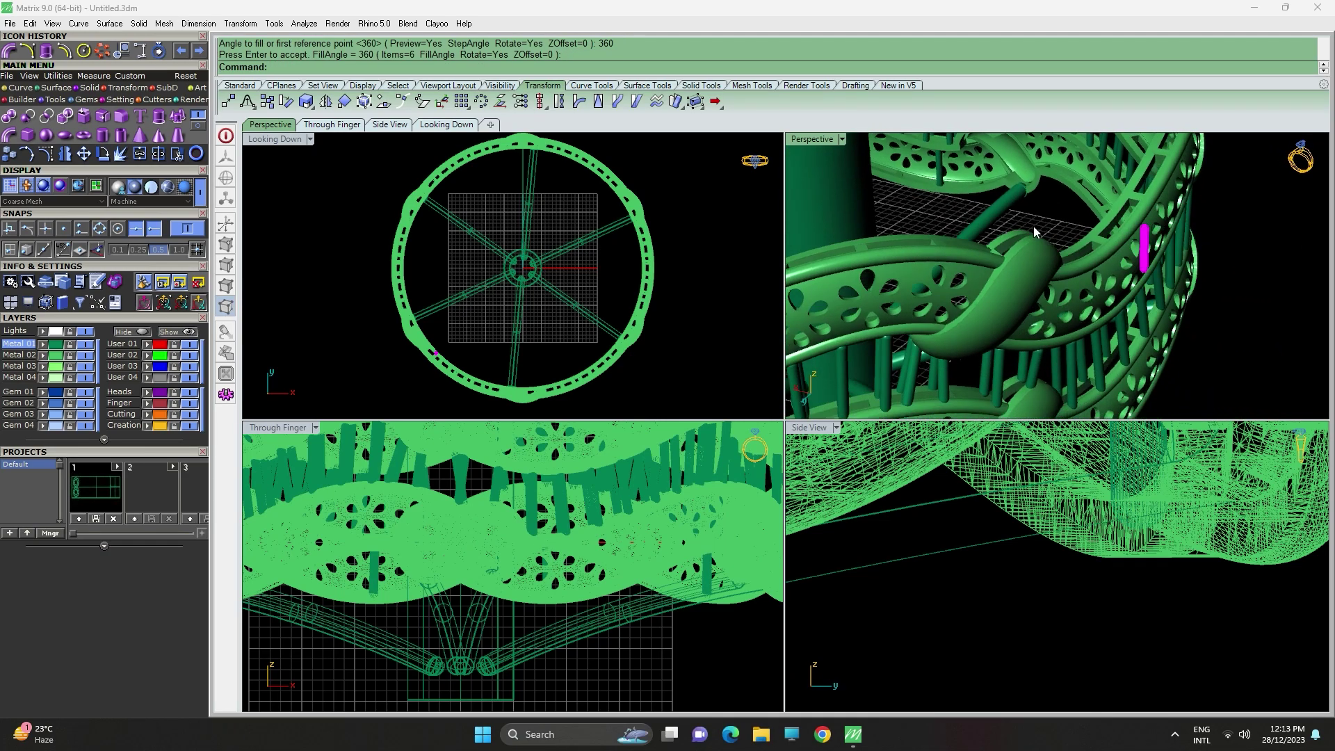
shift+right_drag(956, 201, 1053, 179)
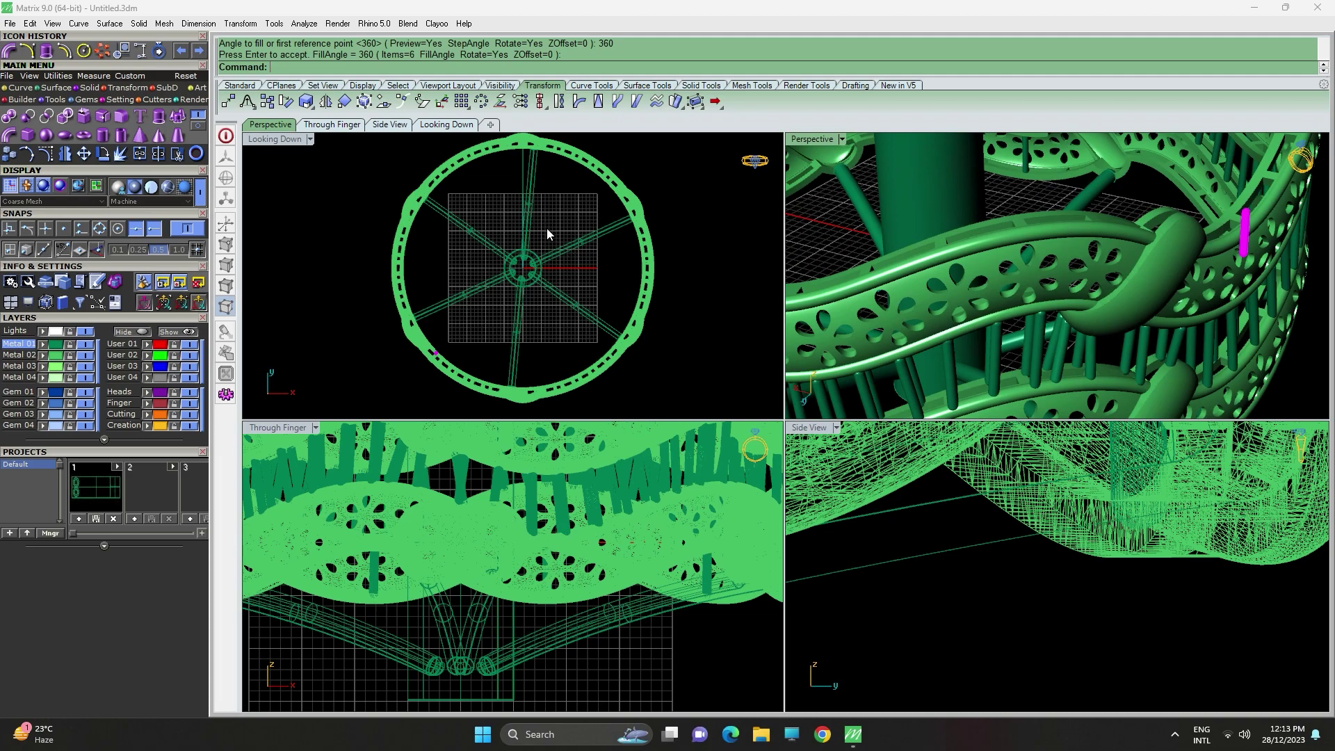
click(585, 241)
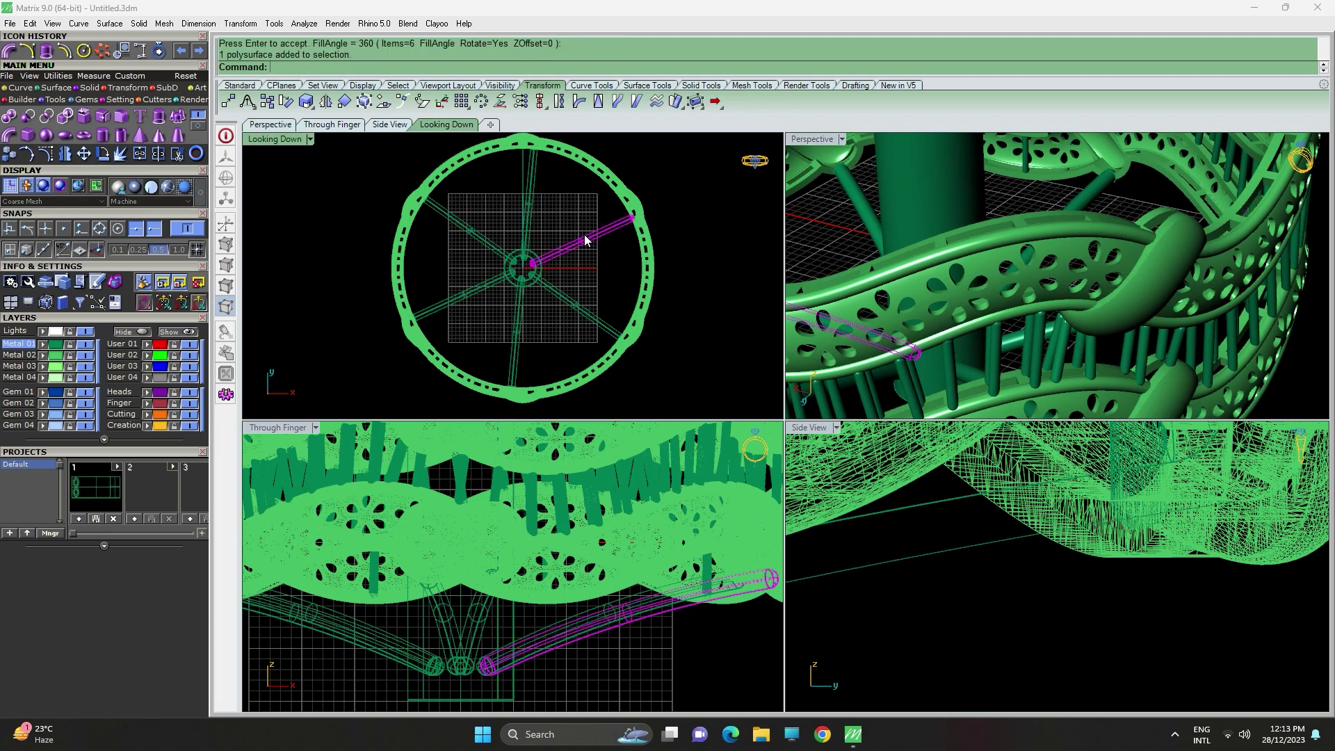
shift+click(525, 200)
ctrl+click(523, 188)
shift+click(531, 187)
shift+click(459, 227)
shift+click(460, 296)
shift+click(521, 336)
shift+click(576, 312)
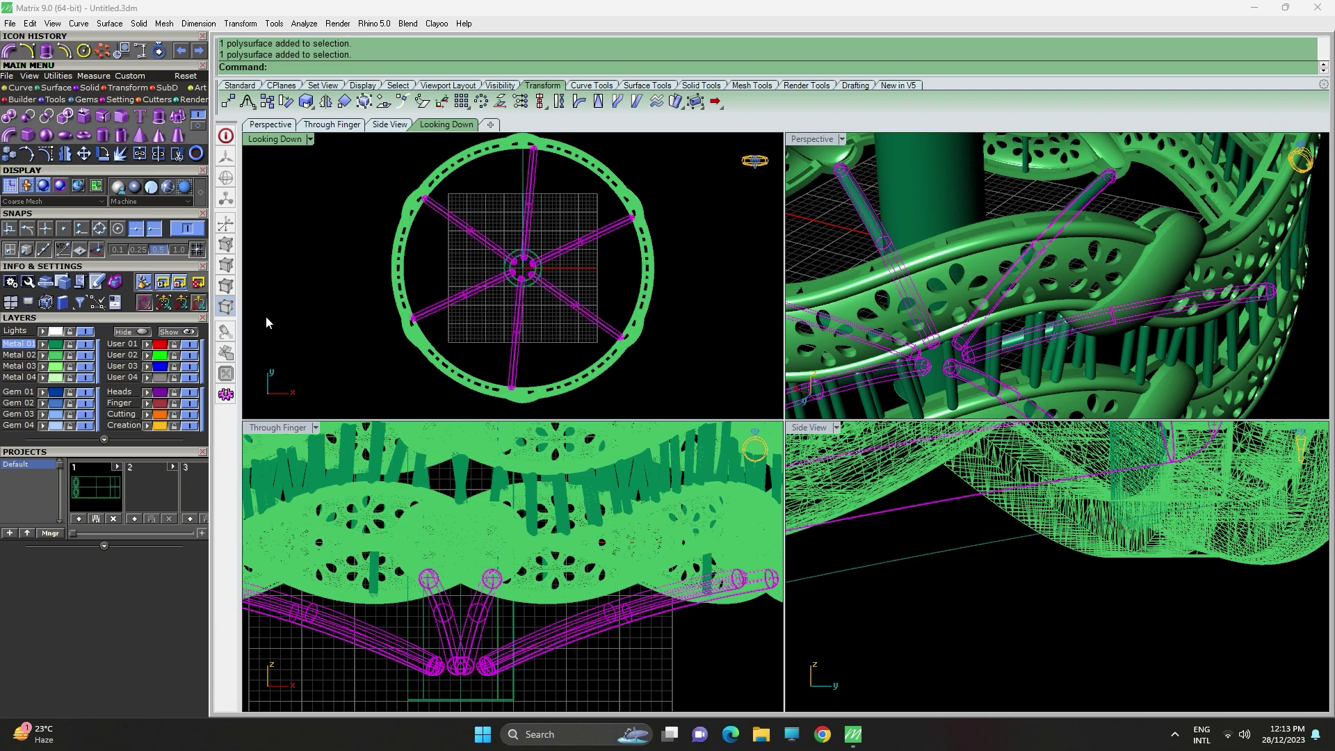
click(145, 346)
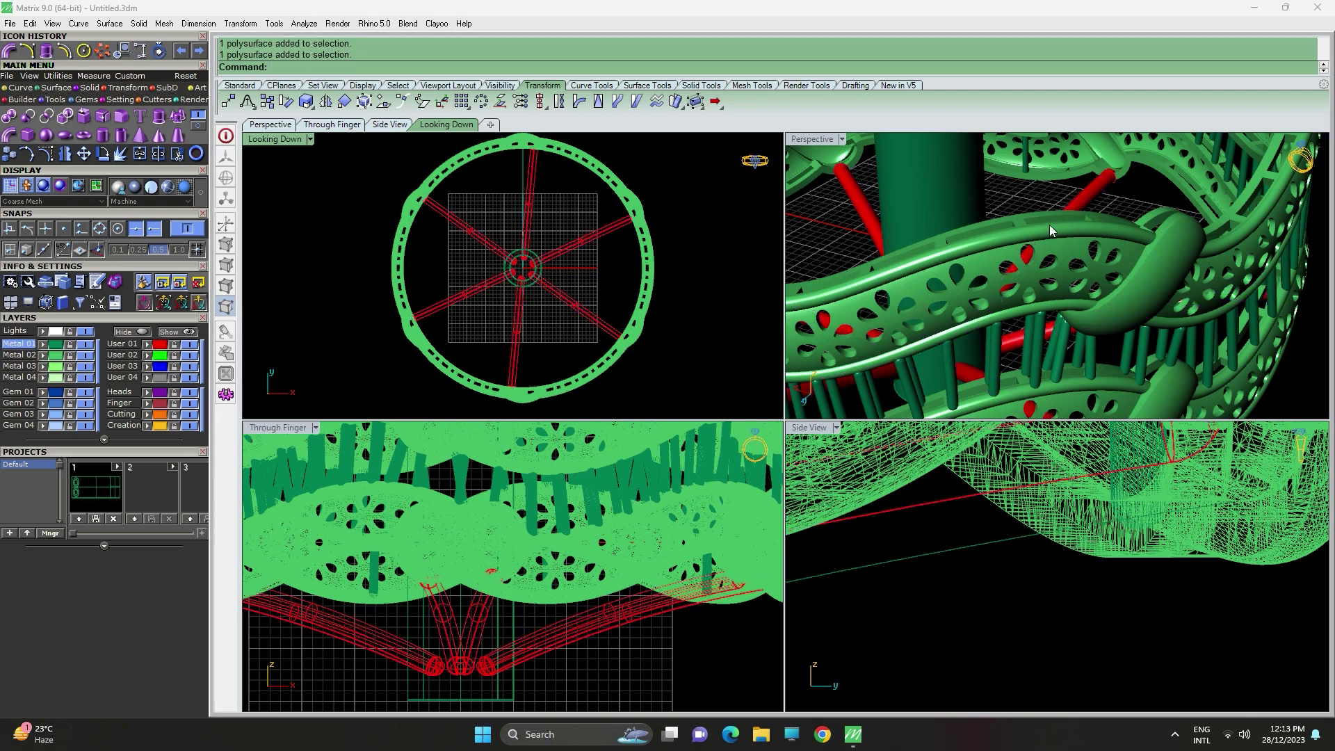
scroll(1050, 232, up, 8)
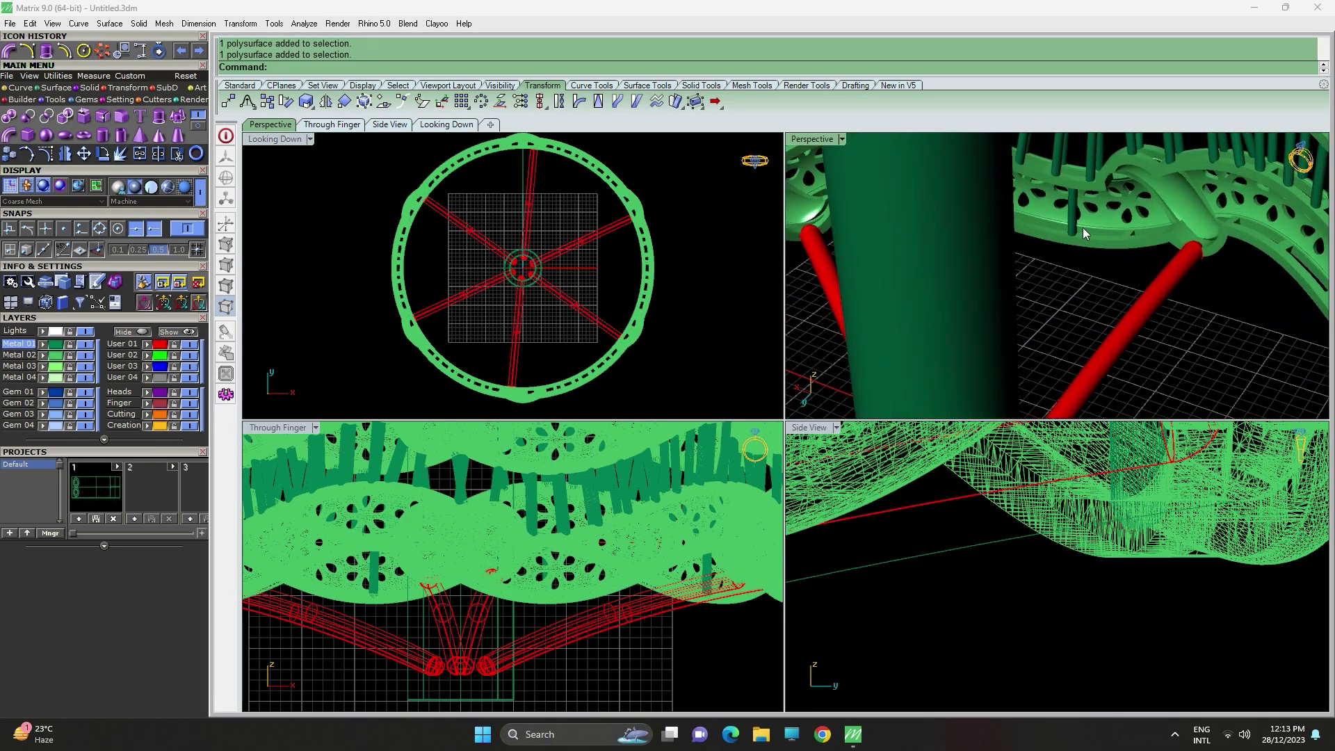
Group the six vertical support struts on the lower bangle's inner rims and assign them to the blue User 03 layer.
click(1073, 221)
scroll(1073, 222, down, 7)
right_drag(1081, 238, 1191, 282)
scroll(1157, 224, up, 7)
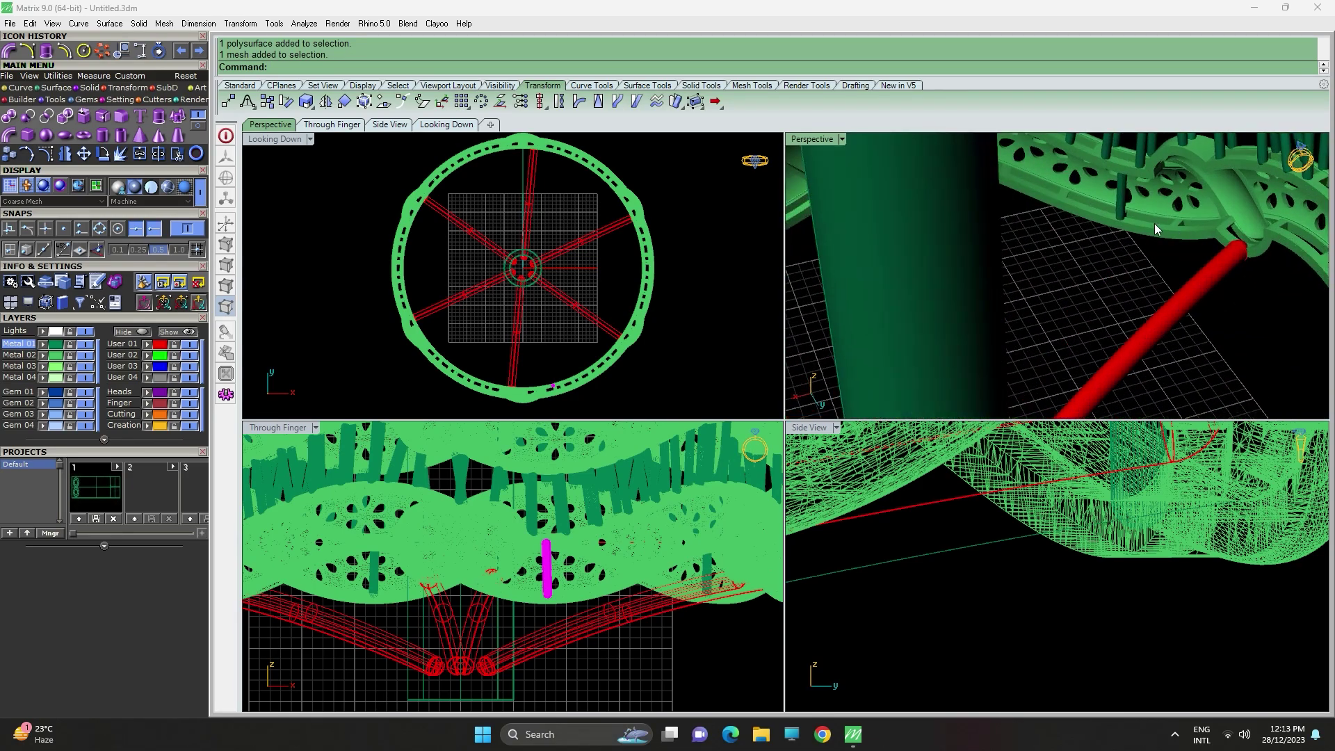
click(1128, 216)
right_drag(1128, 216, 1048, 239)
scroll(1049, 239, up, 3)
click(999, 244)
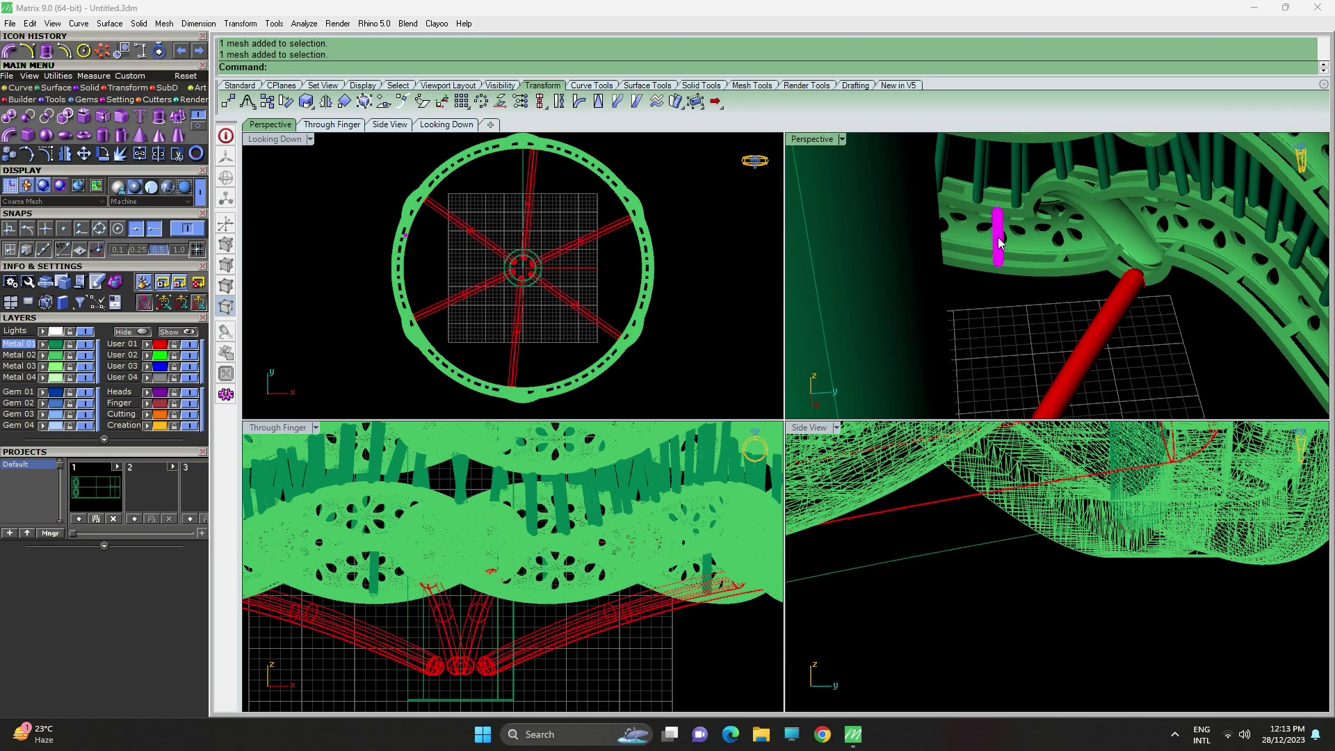
scroll(999, 244, down, 7)
right_drag(987, 295, 1028, 253)
scroll(1110, 268, up, 6)
shift+click(1090, 253)
scroll(1127, 258, down, 6)
scroll(1029, 256, up, 8)
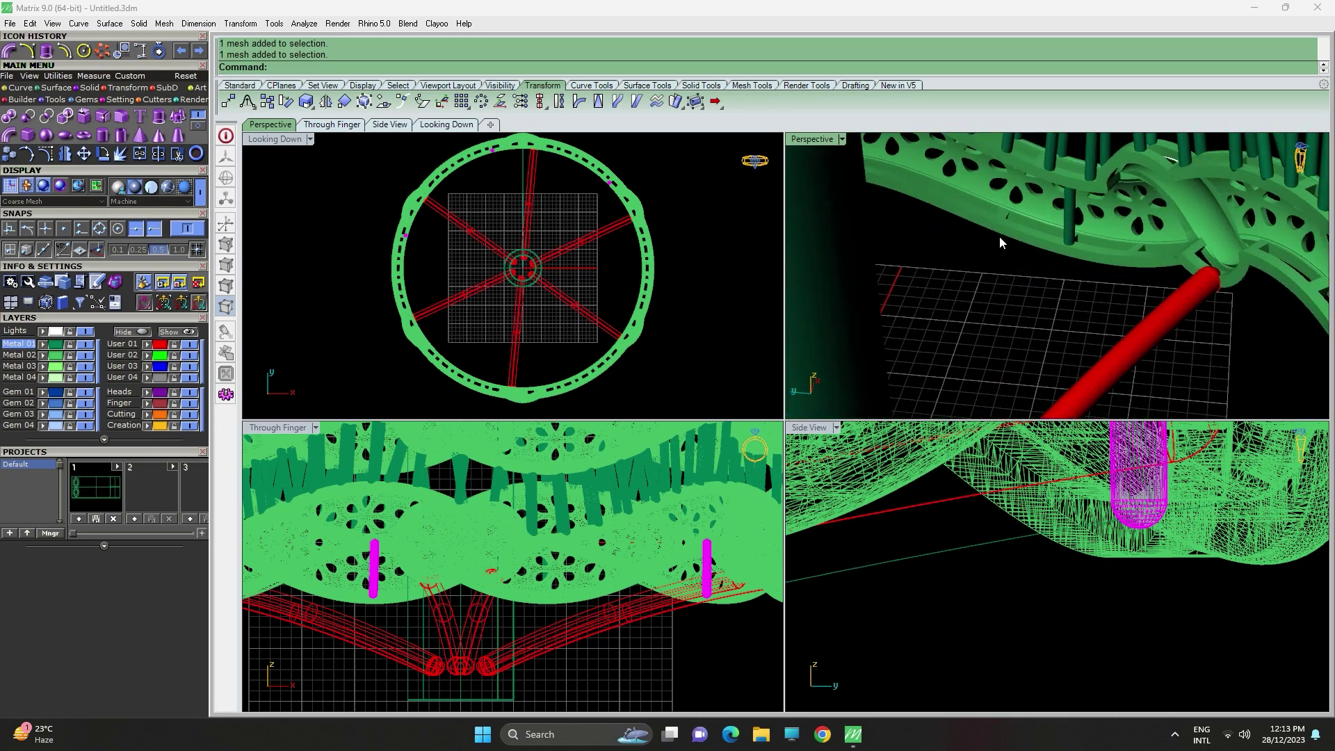
shift+click(1067, 225)
scroll(1024, 305, down, 7)
right_drag(1024, 306, 1112, 308)
scroll(1137, 304, up, 8)
shift+click(1192, 314)
scroll(1163, 333, down, 8)
right_drag(999, 342, 1269, 347)
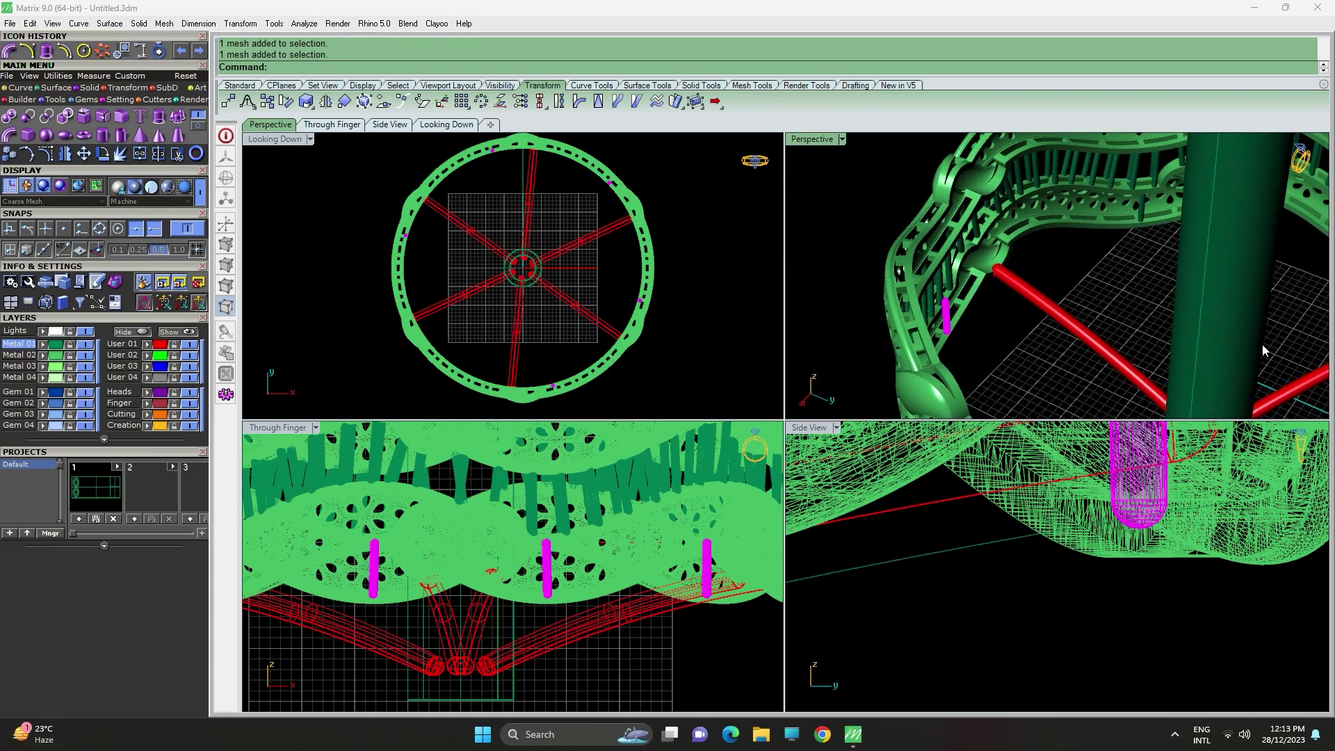
scroll(1130, 214, up, 5)
scroll(1137, 277, down, 5)
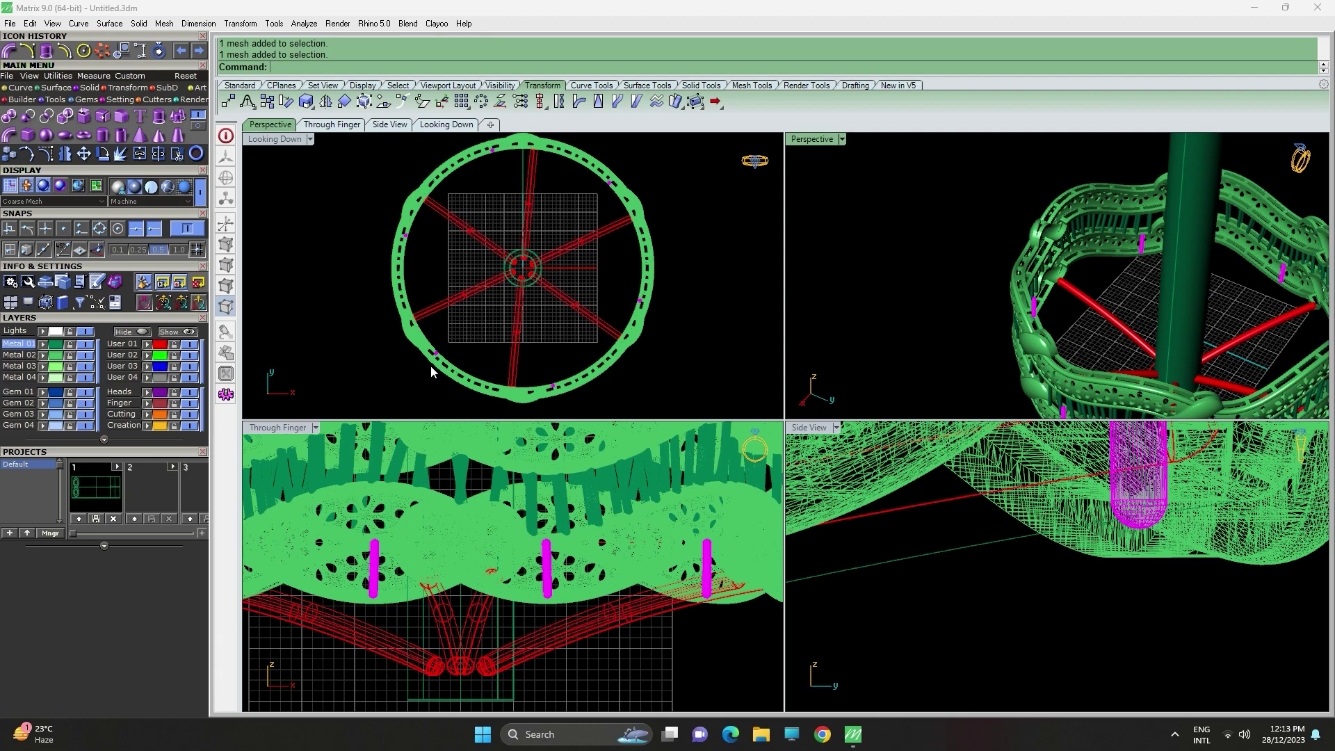
text(up)
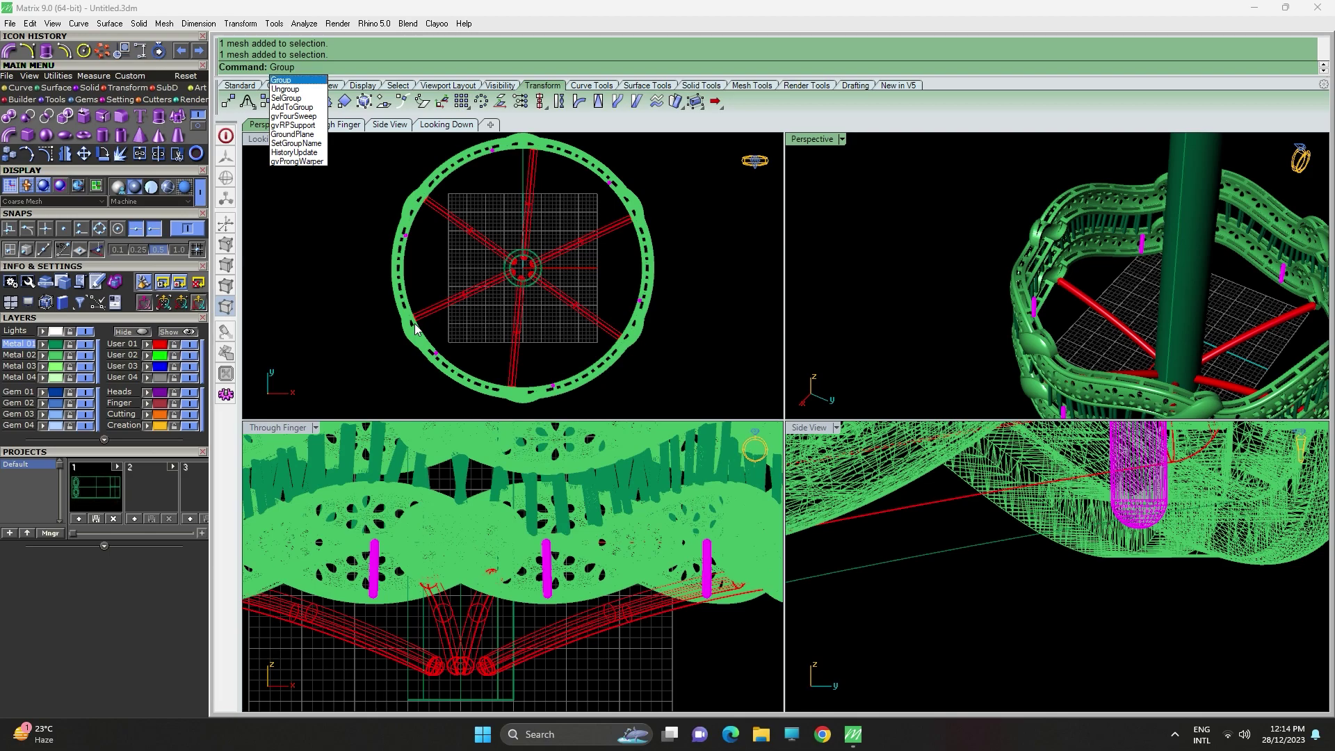
key(Return)
Group the six red User 01 pipes together with the rim support struts.
click(154, 346)
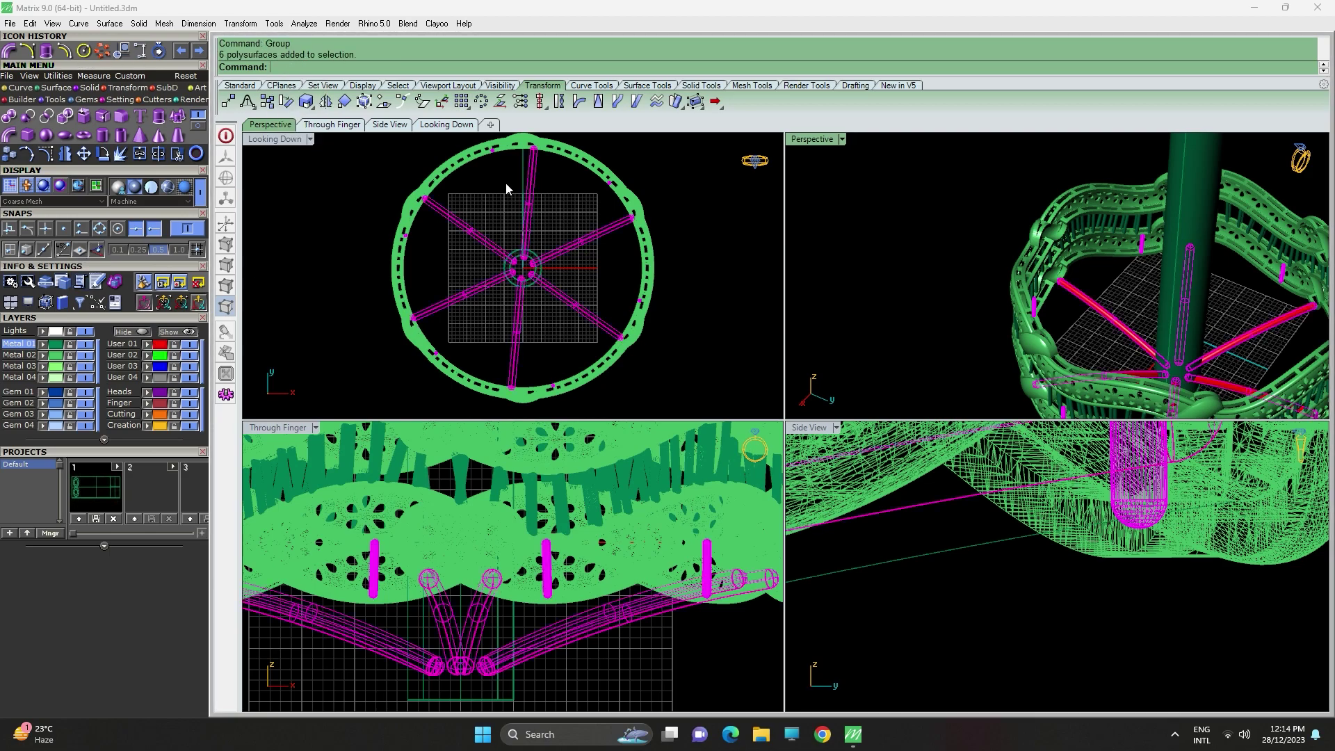
text(Group)
key(Up)
key(Up)
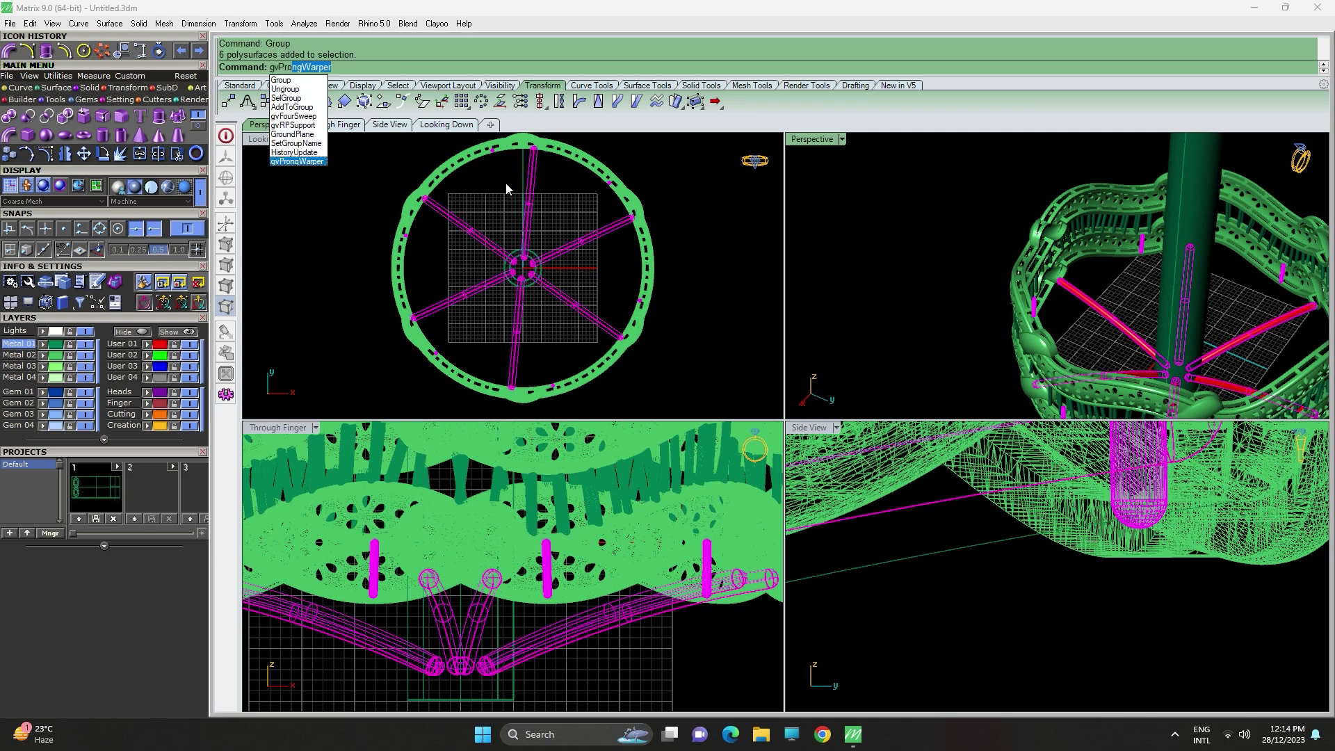
key(Down)
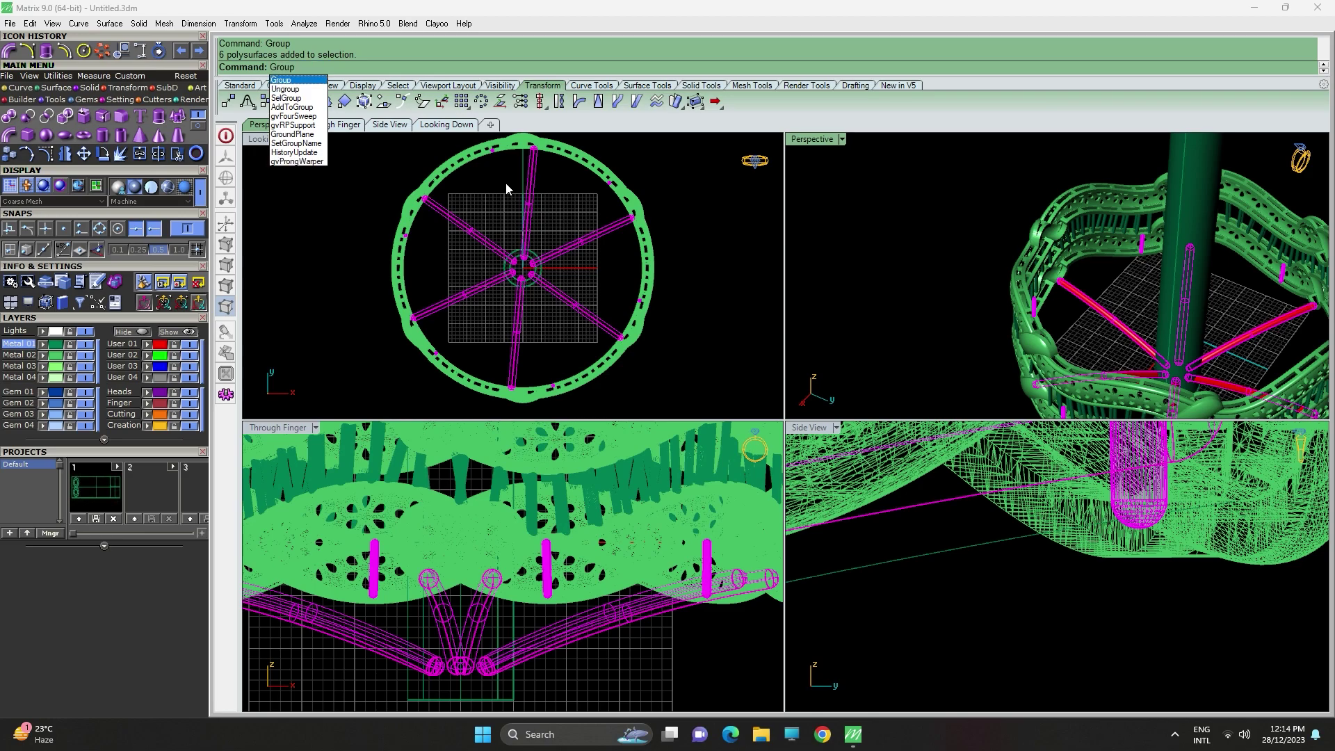
key(Return)
click(681, 250)
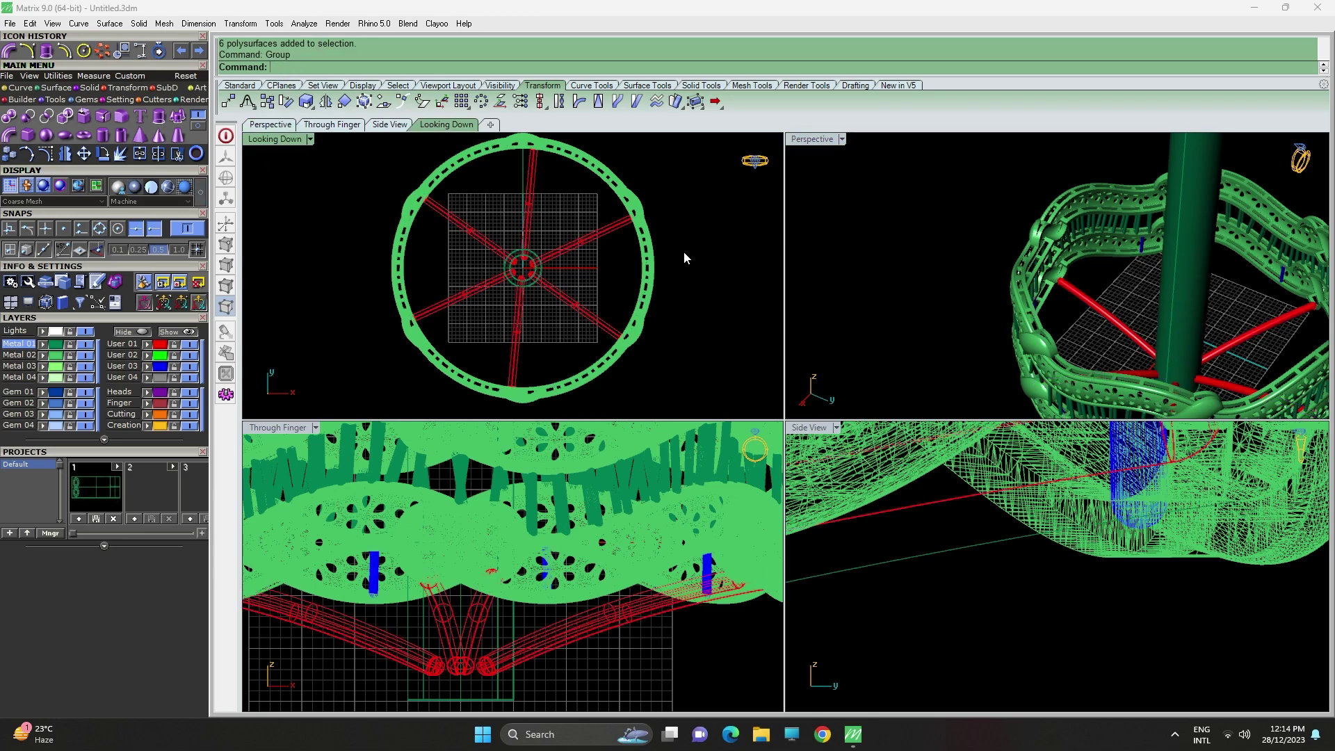
Copy the User 01 pipes and User 03 rim struts vertically by 12.2 from 0,0,0 up to the upper bangle.
scroll(1225, 379, down, 2)
scroll(1226, 379, down, 2)
scroll(632, 609, down, 4)
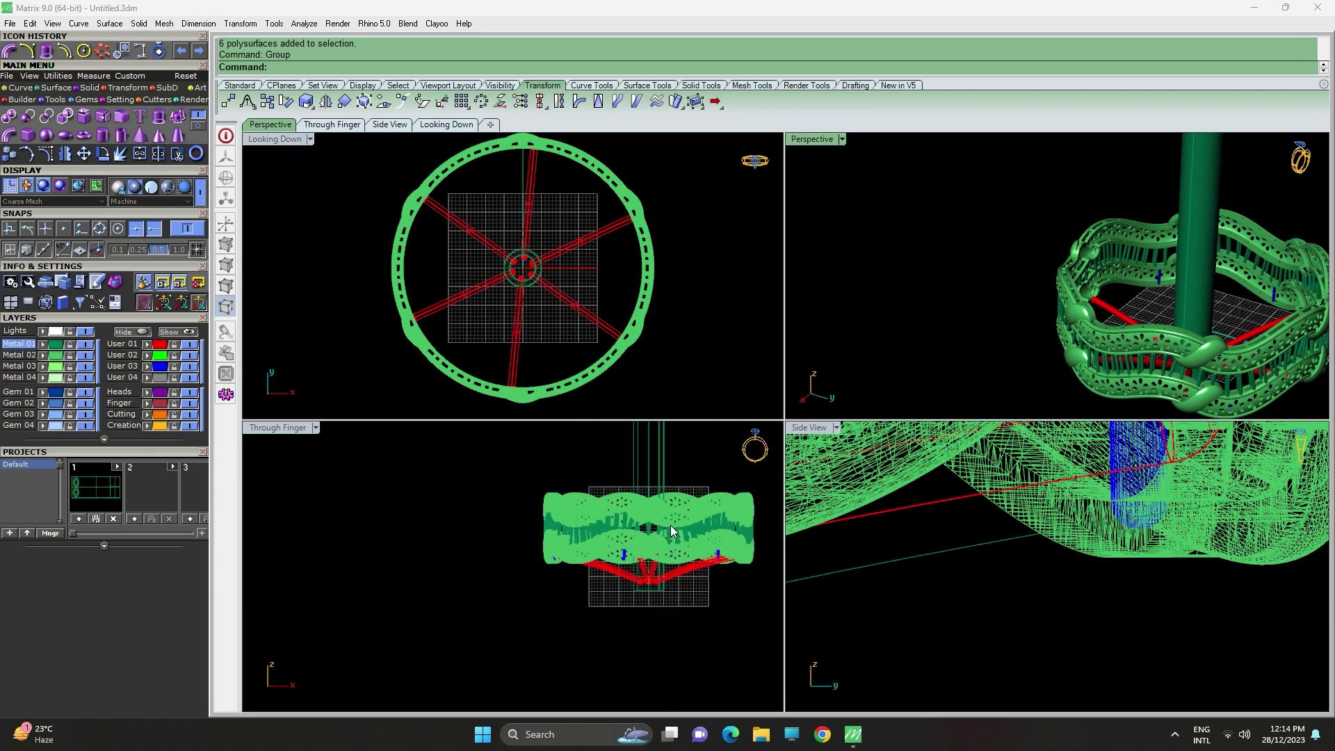
scroll(633, 609, up, 3)
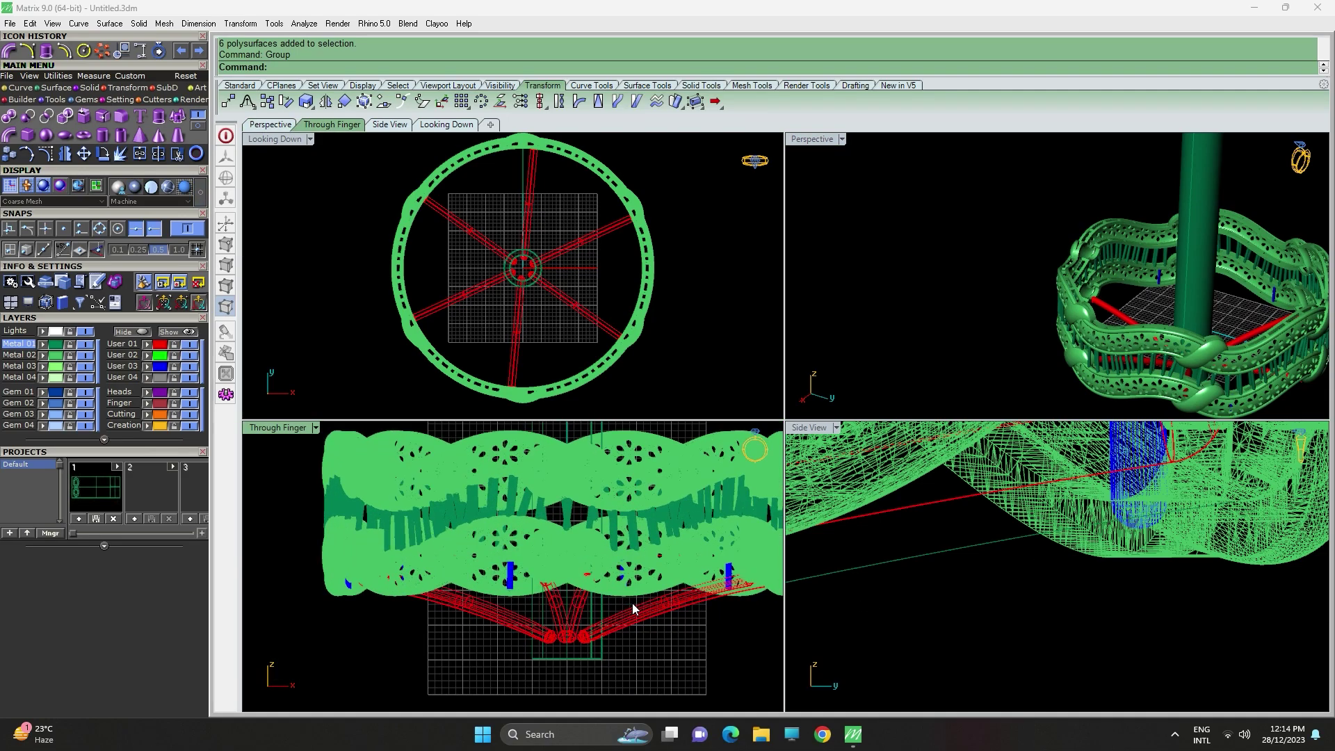
click(158, 345)
click(158, 366)
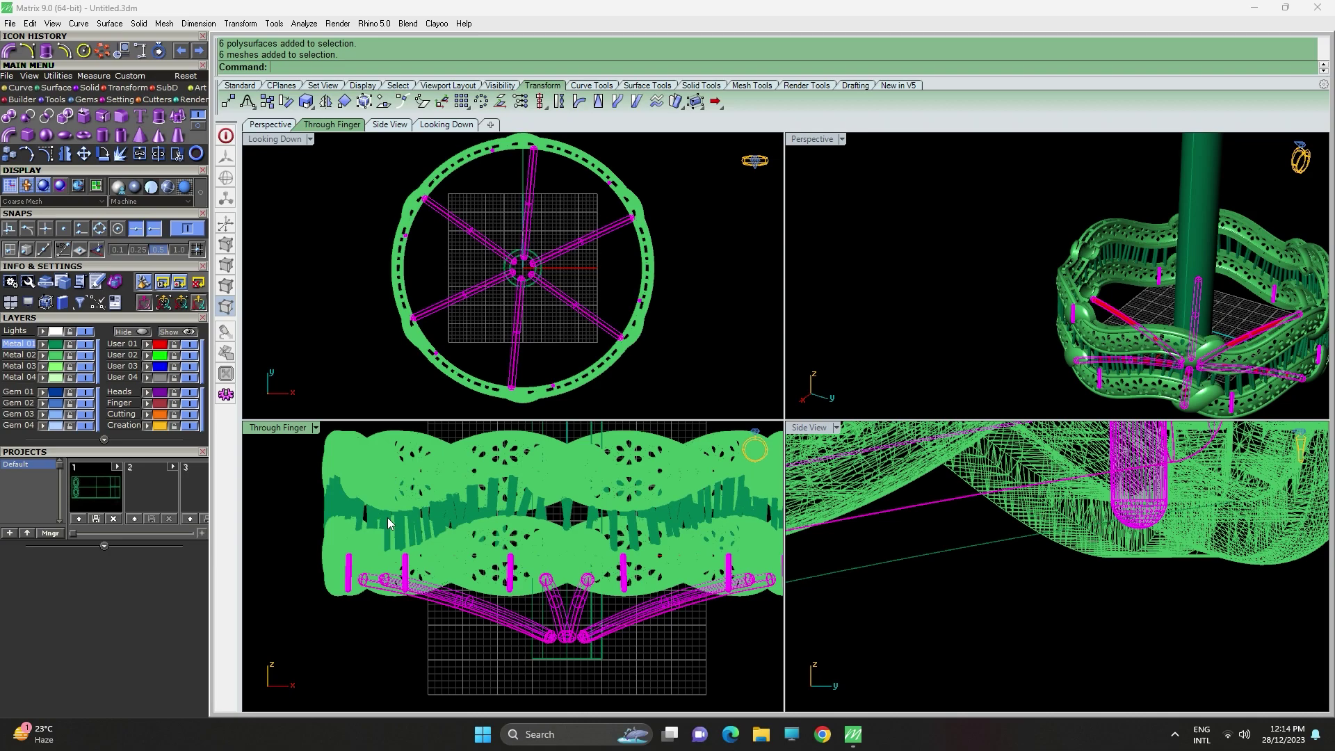
click(10, 154)
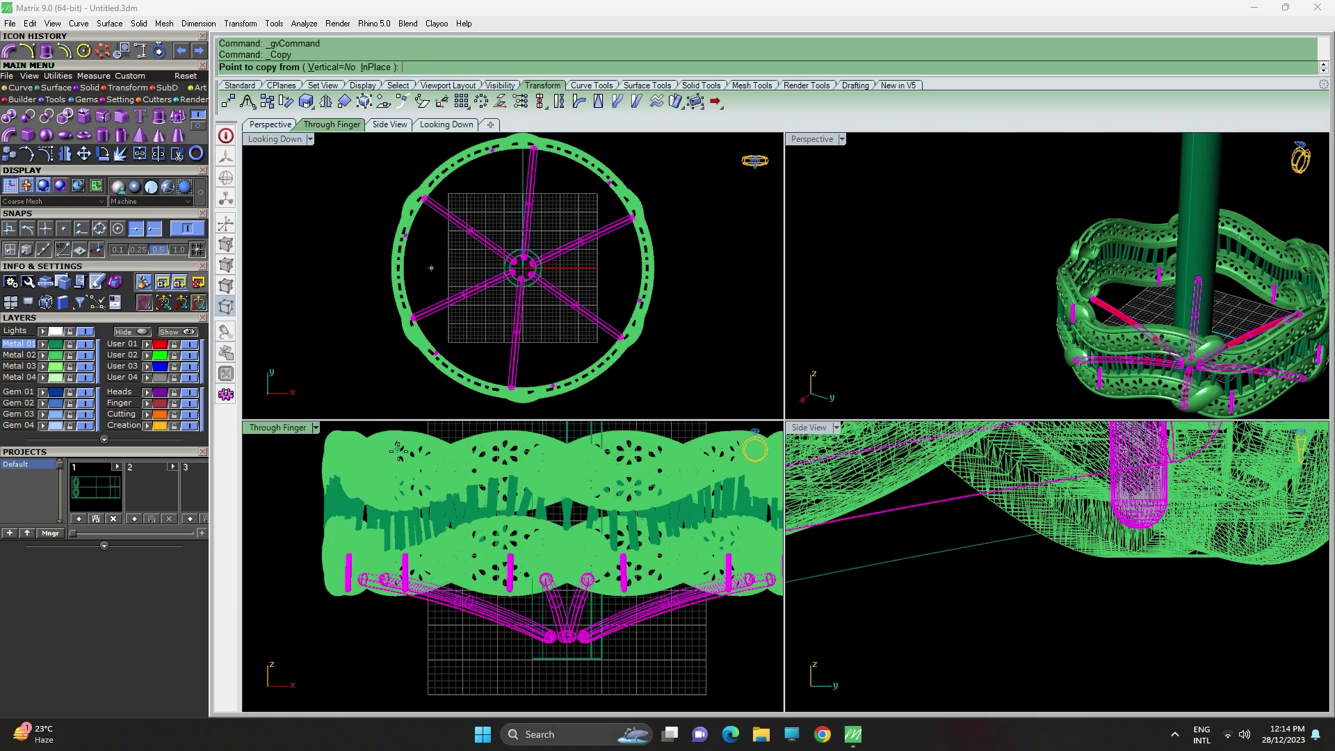
text(12.2)
key(Return)
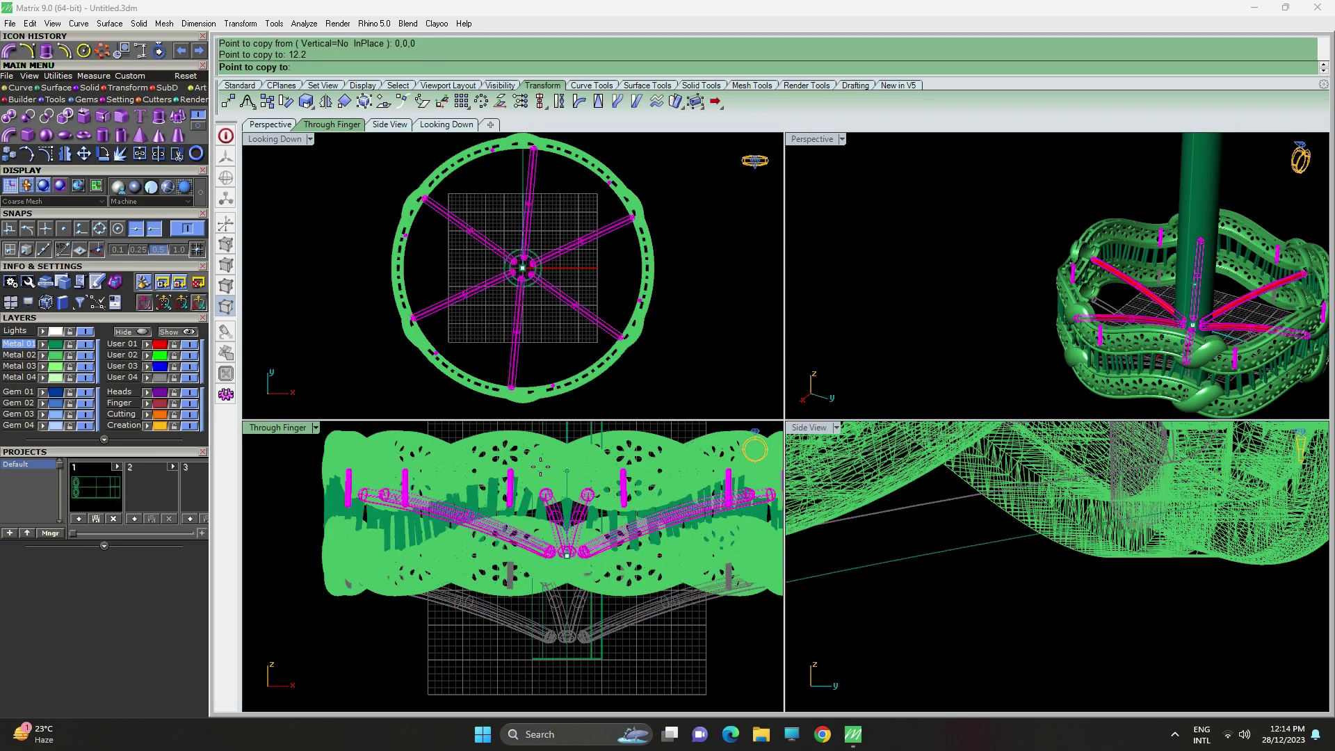
scroll(529, 469, down, 5)
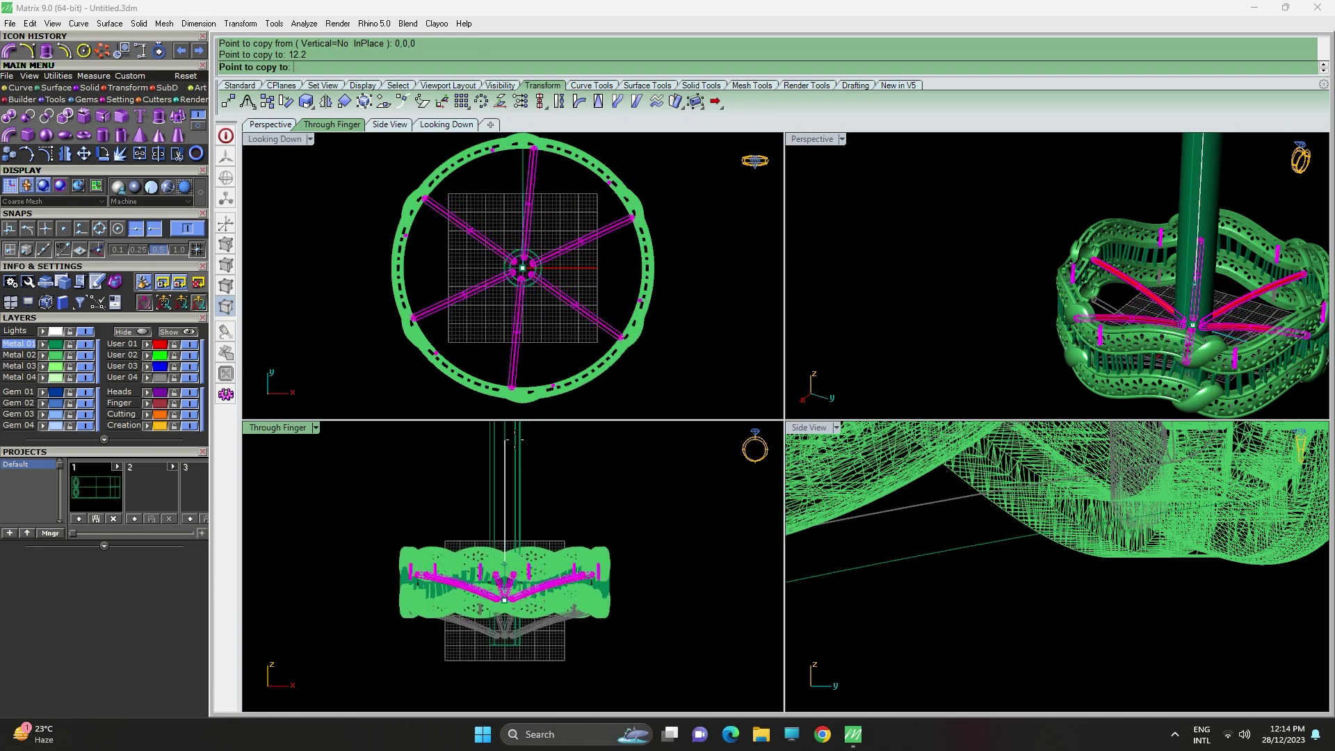
click(515, 440)
right_click(669, 480)
Examine how the copied pipes and rim supports meet the upper bangle from several angles.
scroll(1174, 245, up, 7)
scroll(1172, 245, up, 5)
right_drag(1173, 246, 1007, 207)
scroll(1187, 280, down, 8)
scroll(1187, 280, down, 4)
scroll(1259, 260, down, 4)
scroll(1259, 261, up, 6)
right_drag(1259, 260, 1220, 273)
Group the upper bangle and its connecting struts with the copied pipes and rim supports.
click(1061, 244)
scroll(1076, 259, down, 3)
scroll(1134, 299, up, 5)
scroll(1135, 278, down, 2)
click(1134, 327)
right_drag(1228, 214, 1028, 238)
ctrl+click(1054, 258)
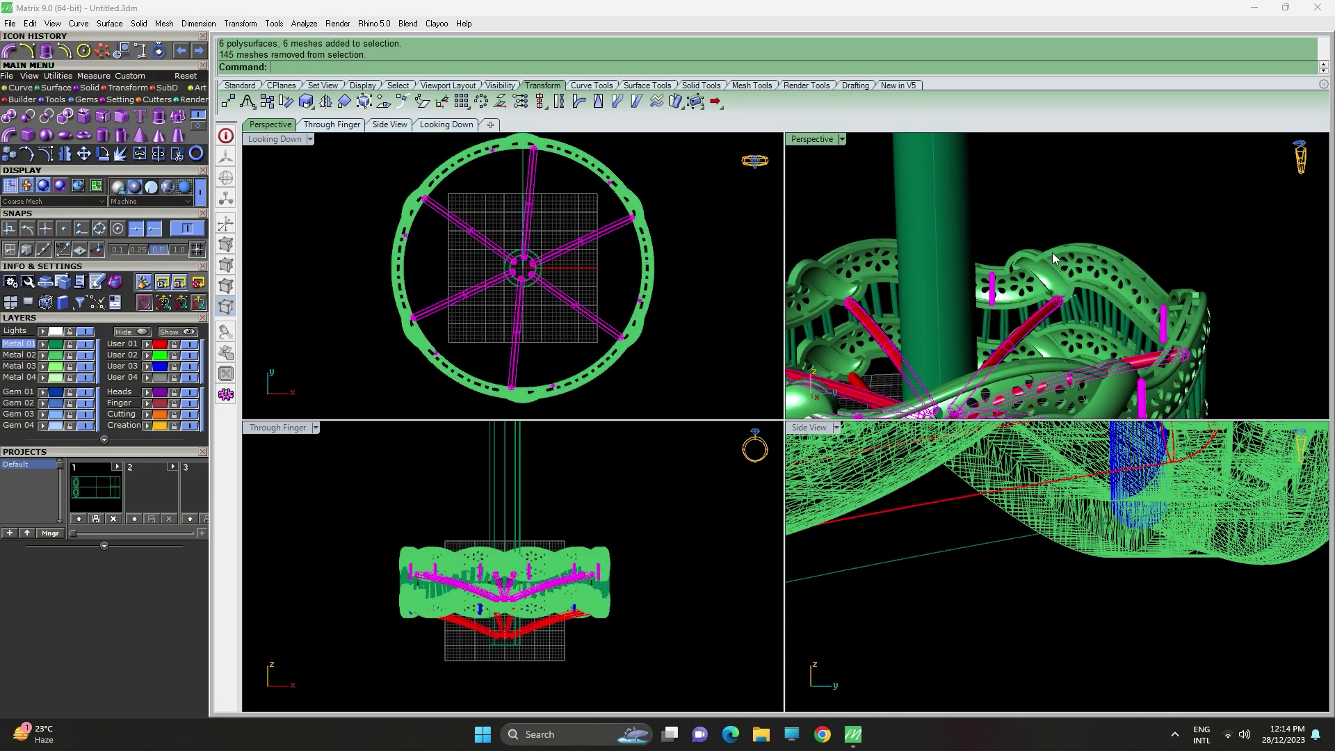
scroll(1031, 290, up, 8)
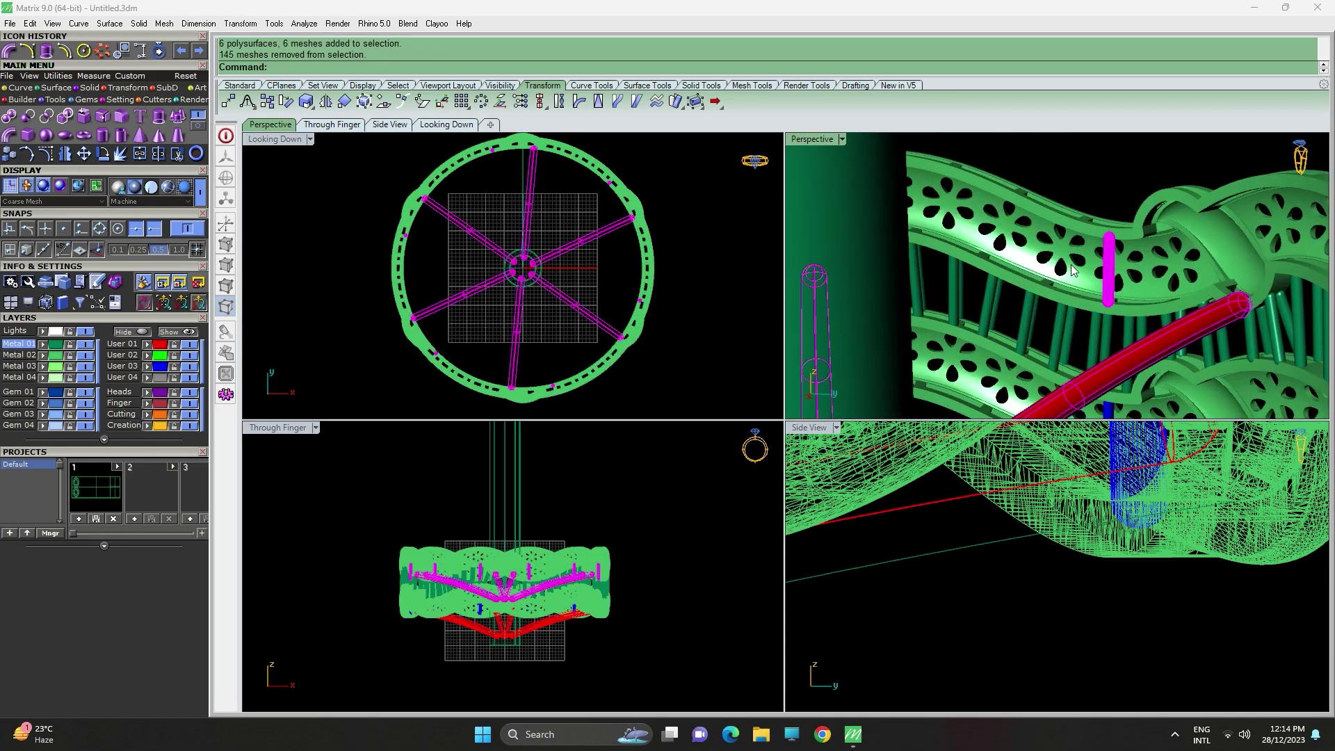
scroll(1093, 270, up, 3)
scroll(1094, 271, down, 6)
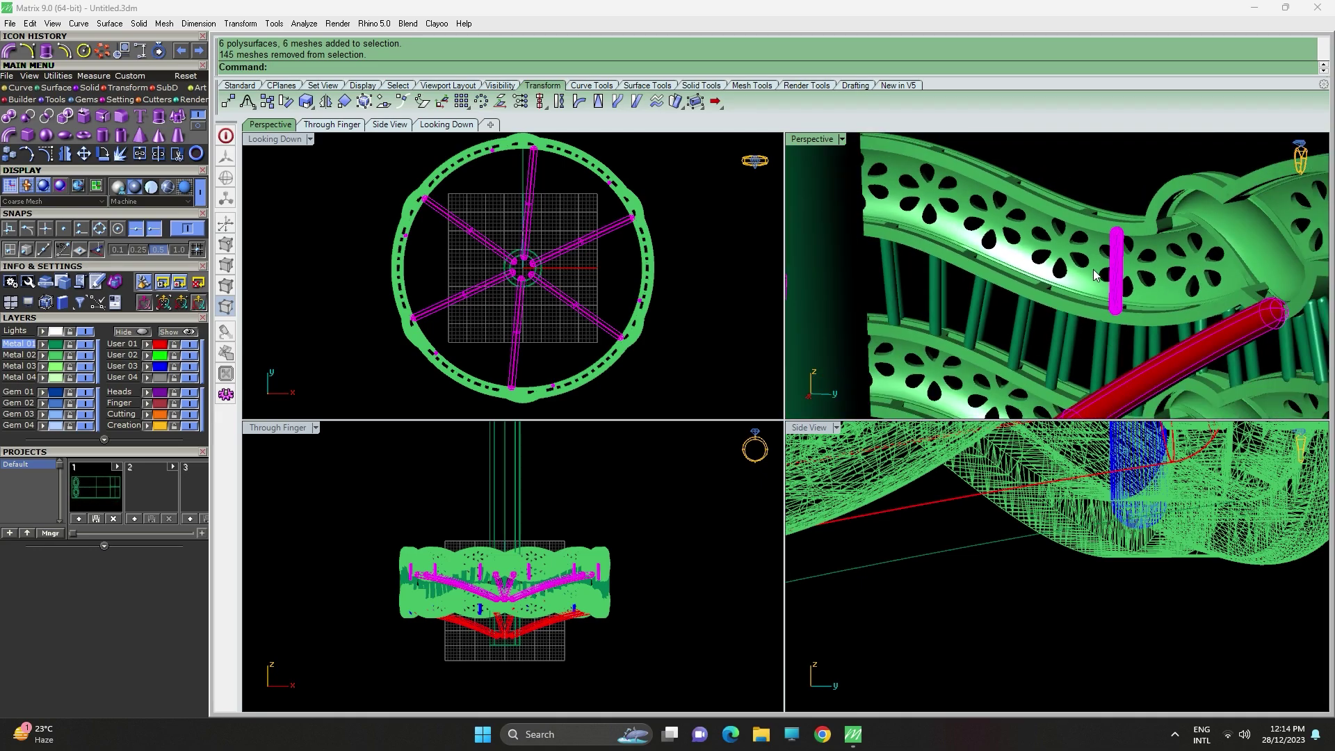
right_drag(1140, 294, 1048, 272)
shift+click(1158, 269)
scroll(1159, 270, down, 8)
scroll(1011, 283, up, 8)
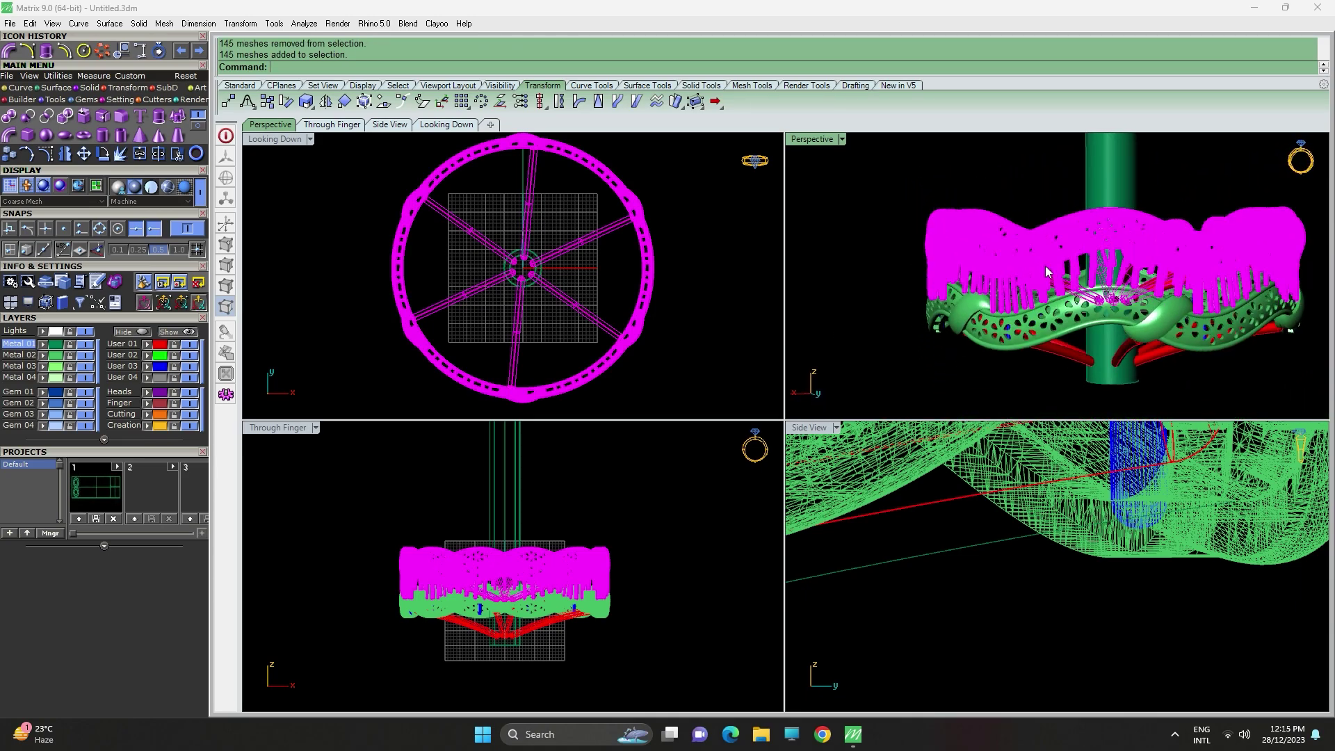
text(Gorup)
key(Return)
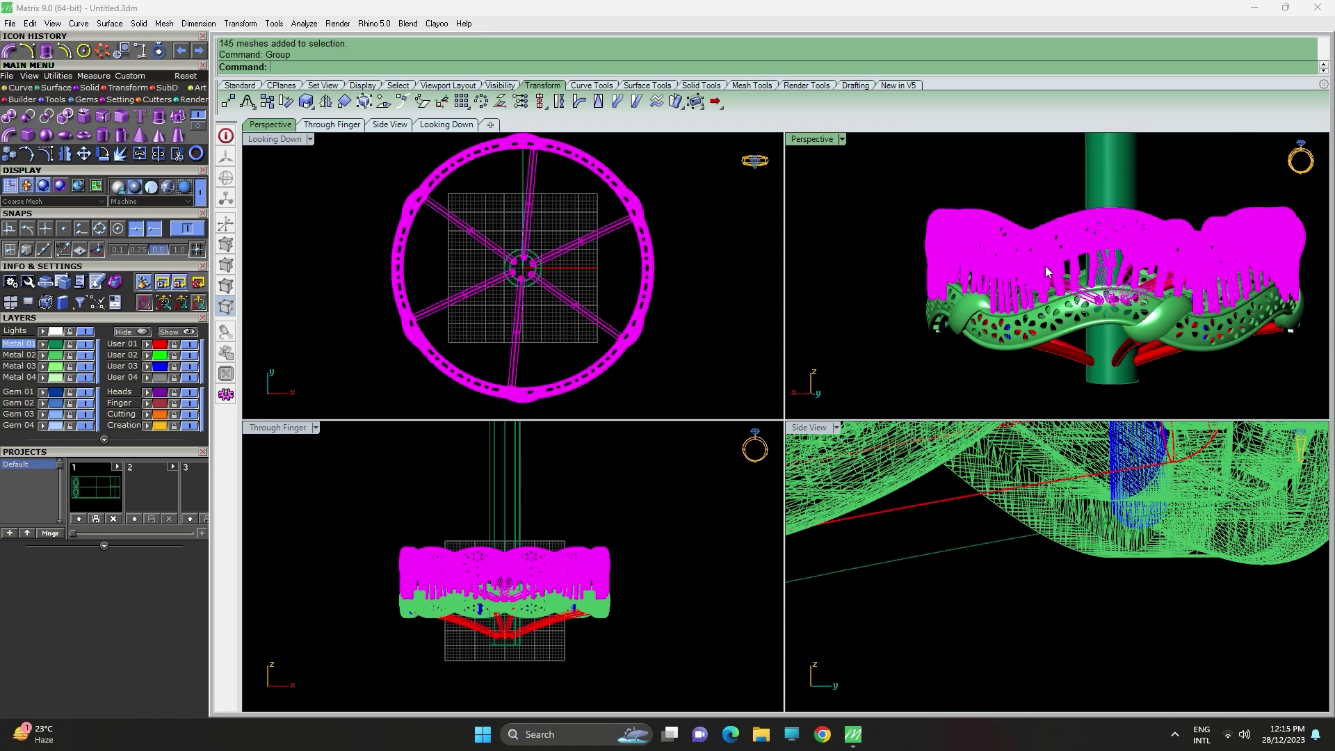
Try to linear-array the upper bangle group as 14 items using 0,0,0 for both reference points.
scroll(625, 494, down, 5)
right_drag(627, 494, 542, 578)
double_click(269, 429)
right_drag(720, 454, 659, 496)
scroll(662, 471, up, 6)
scroll(704, 475, down, 4)
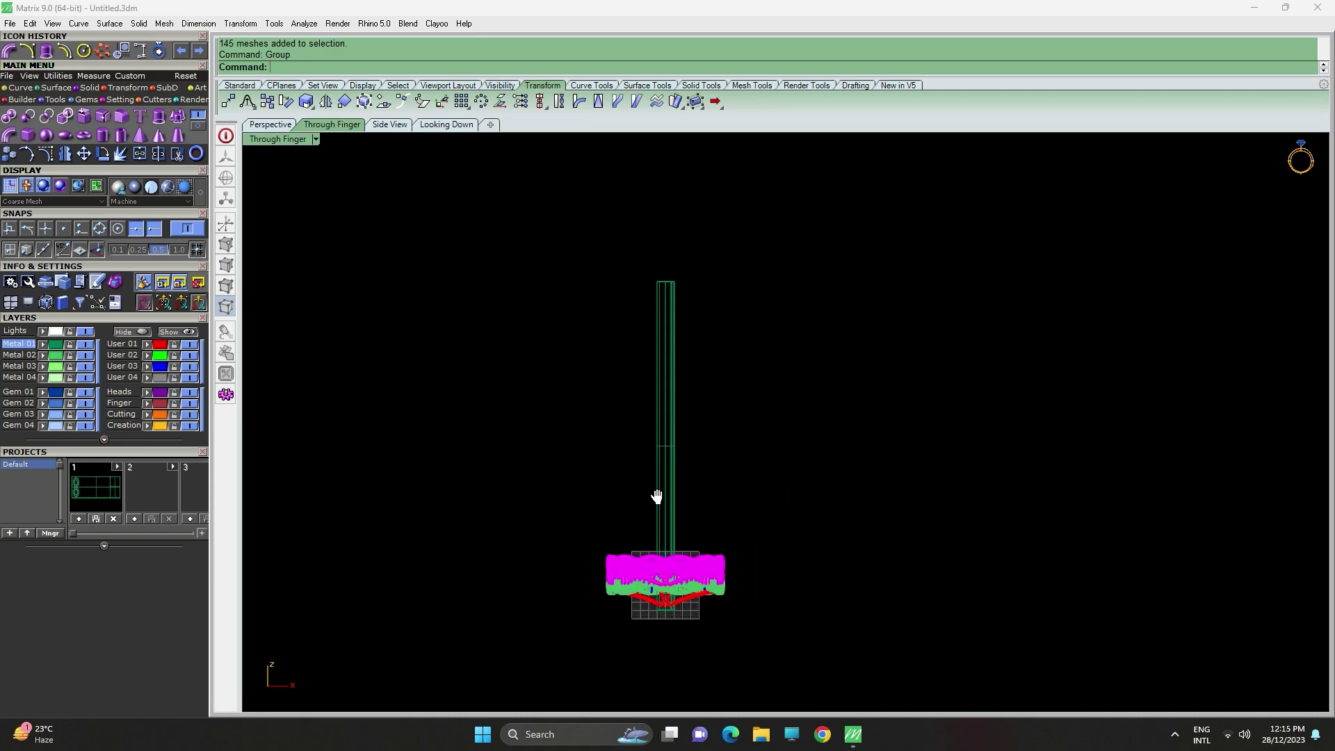
scroll(659, 502, up, 1)
text(ArrayCrv)
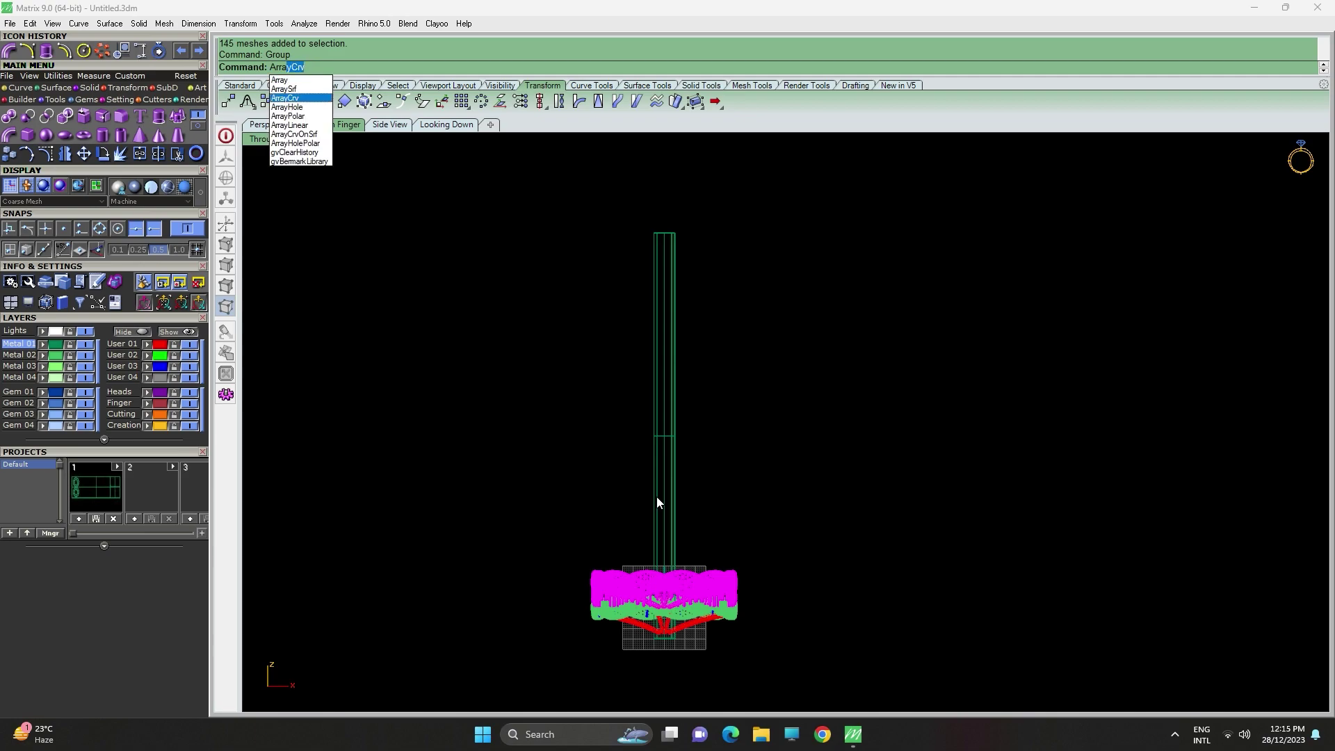
key(Down)
key(Down)
key(Down)
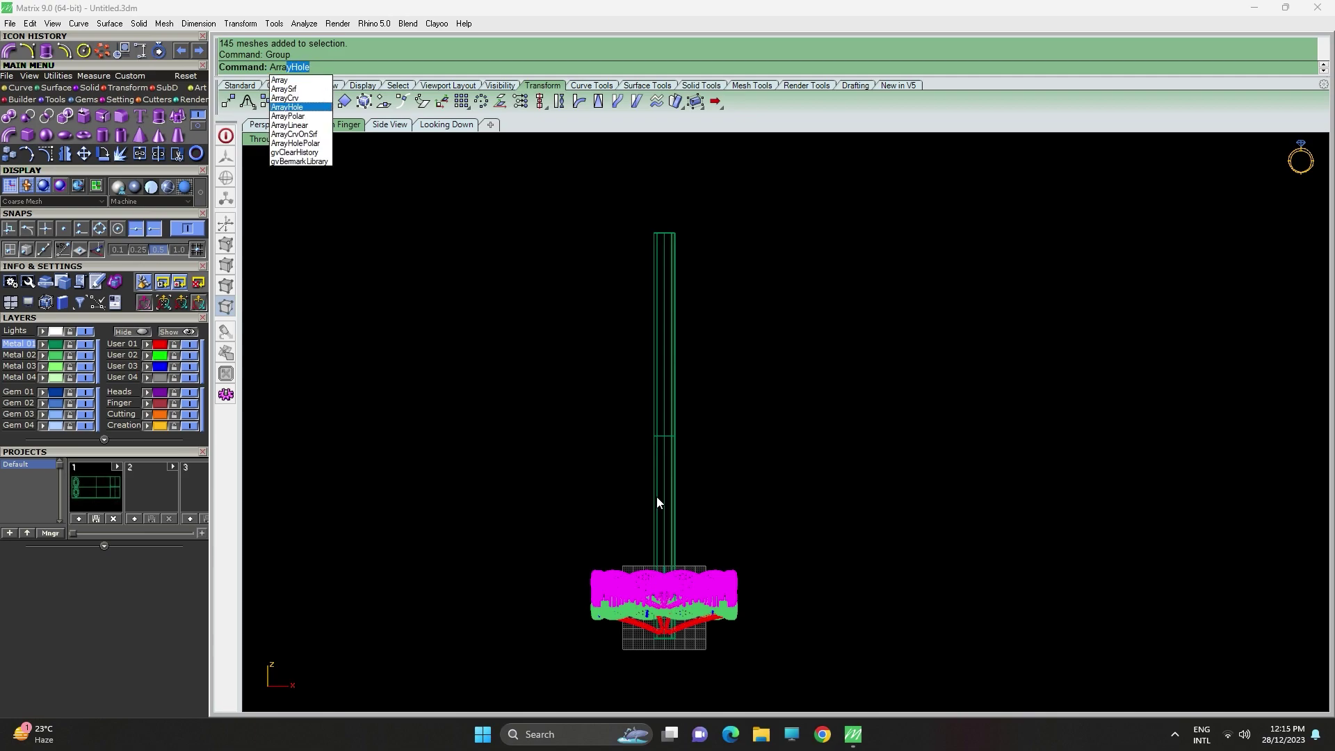
key(Return)
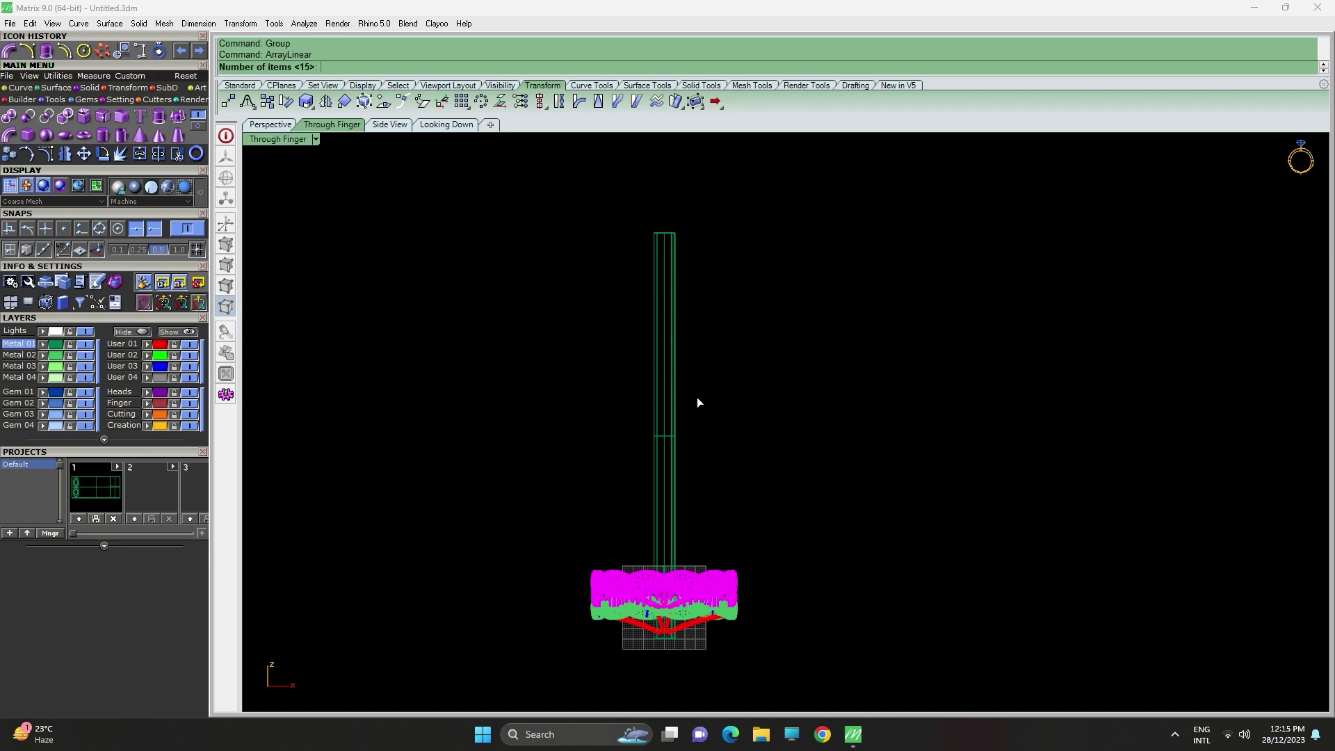
text(14)
key(Return)
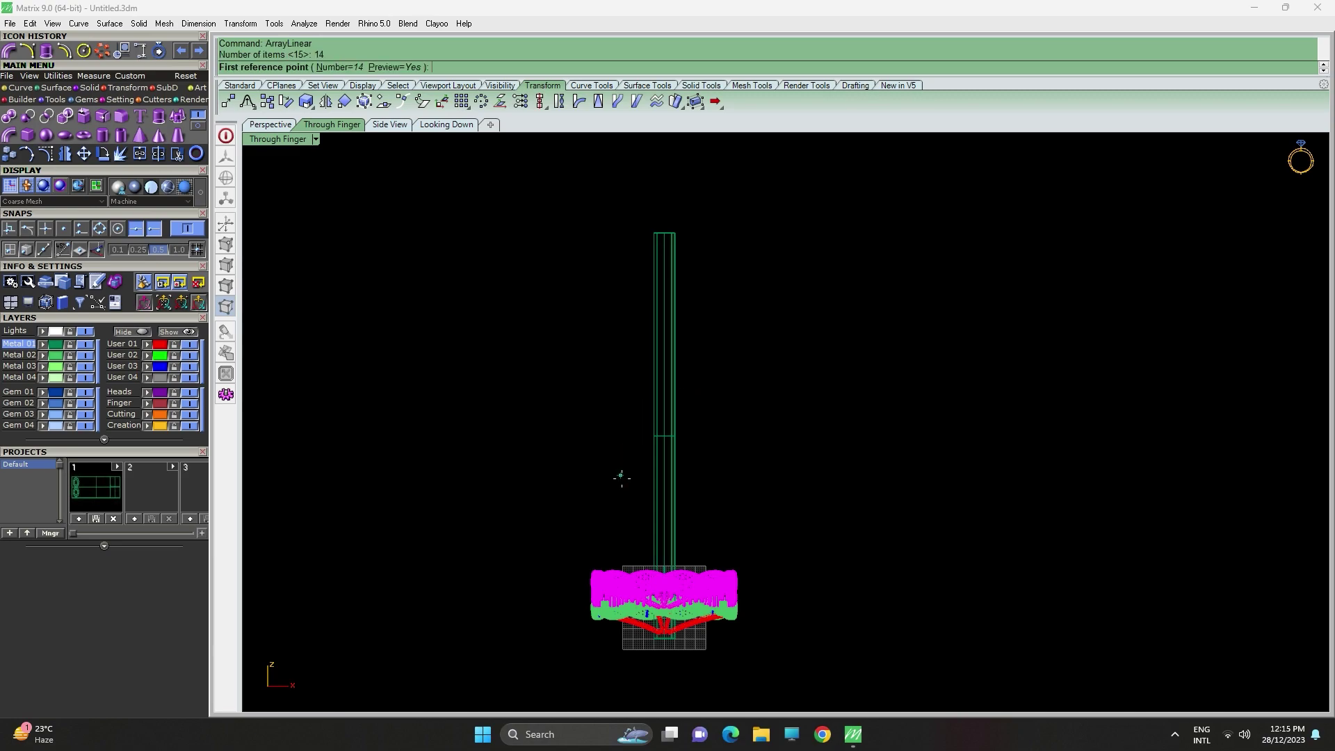
text(0)
key(Return)
text(0)
key(Return)
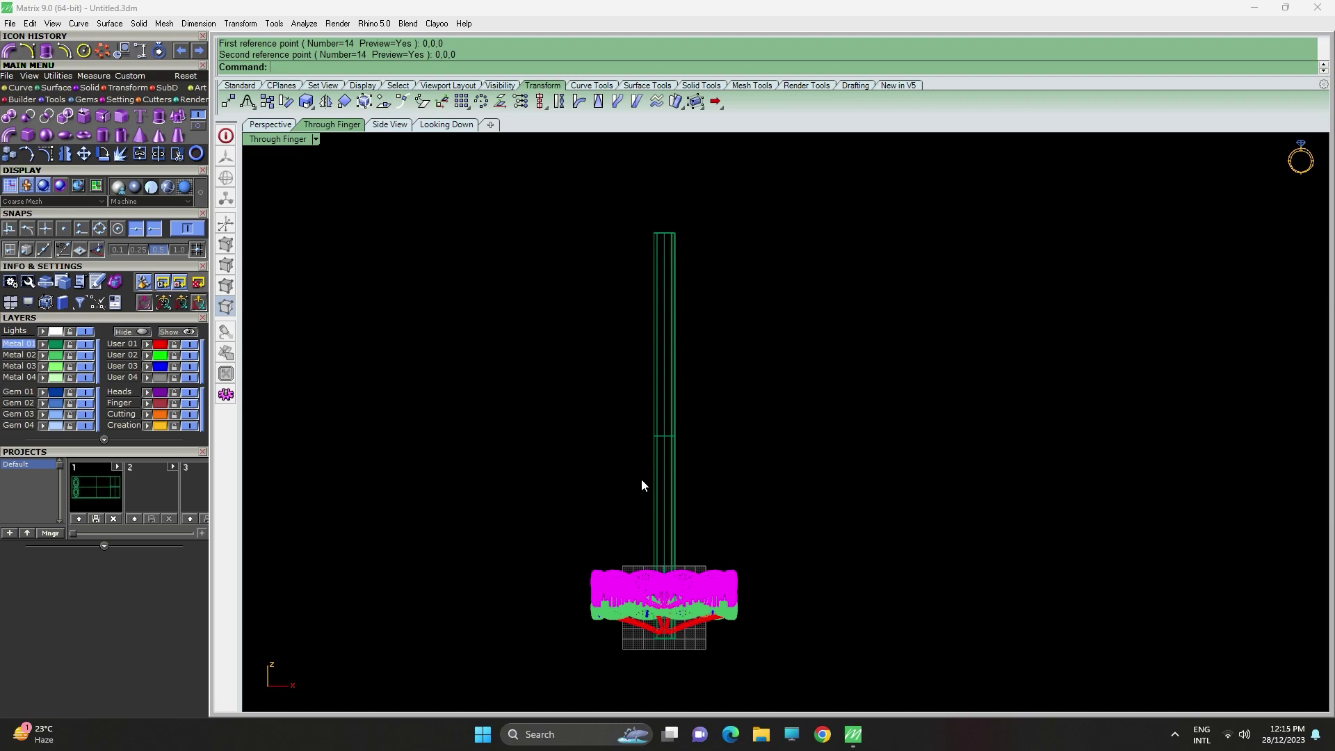
click(723, 542)
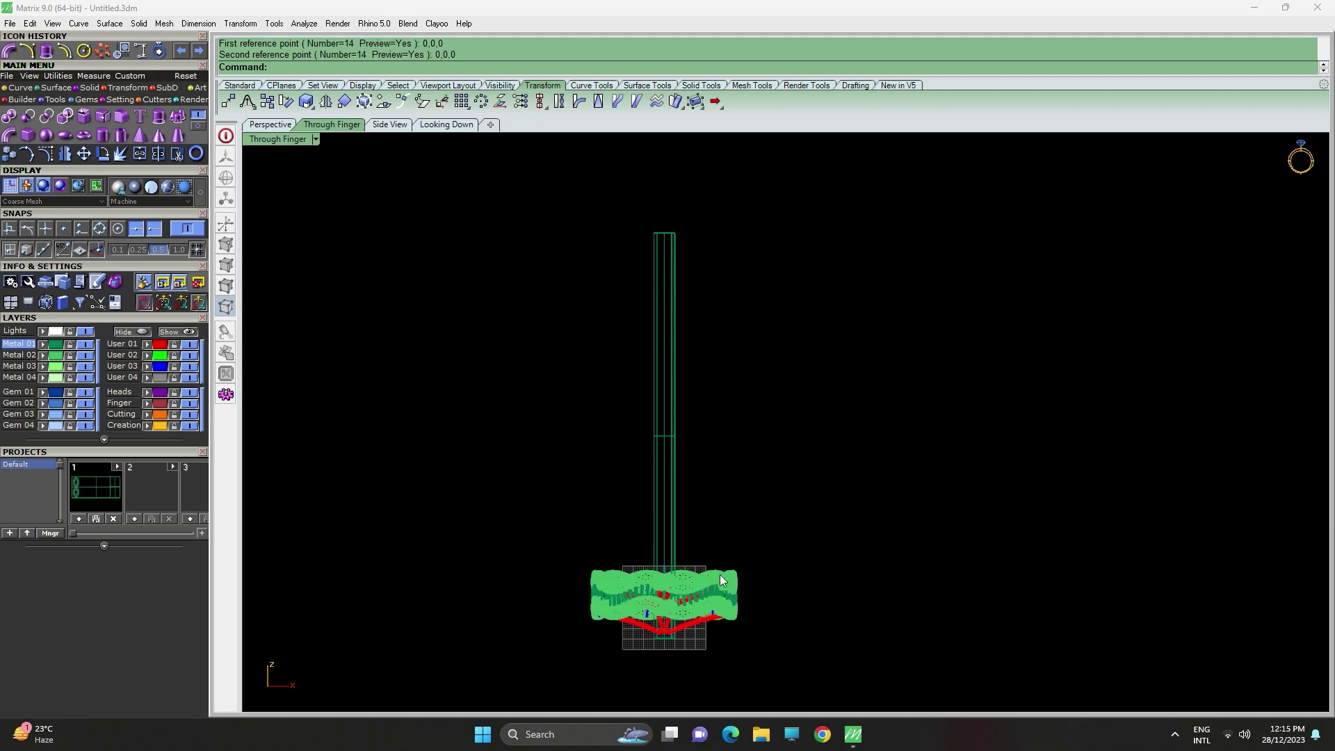
Select the upper bangle group with its connecting struts, pipes and rim supports, and check the selection in the perspective view.
drag(720, 574, 328, 210)
double_click(300, 145)
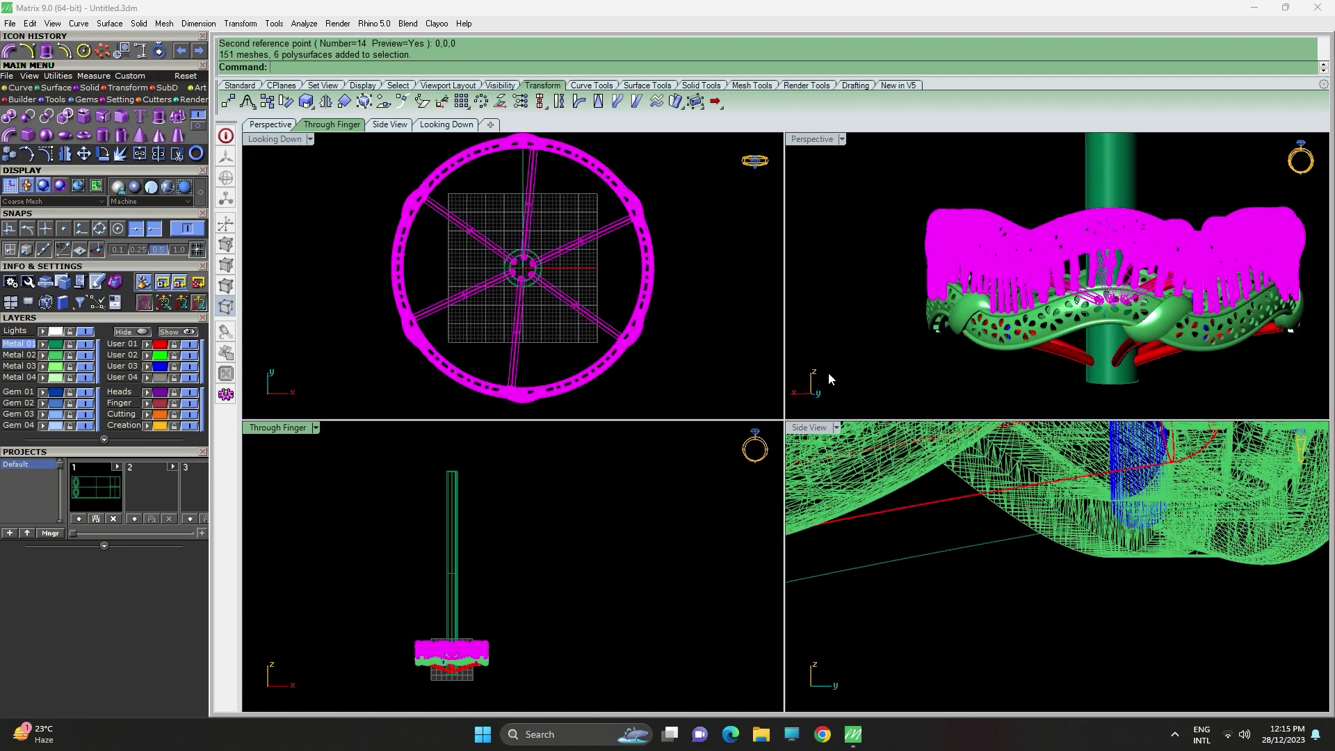
right_drag(1208, 293, 1183, 309)
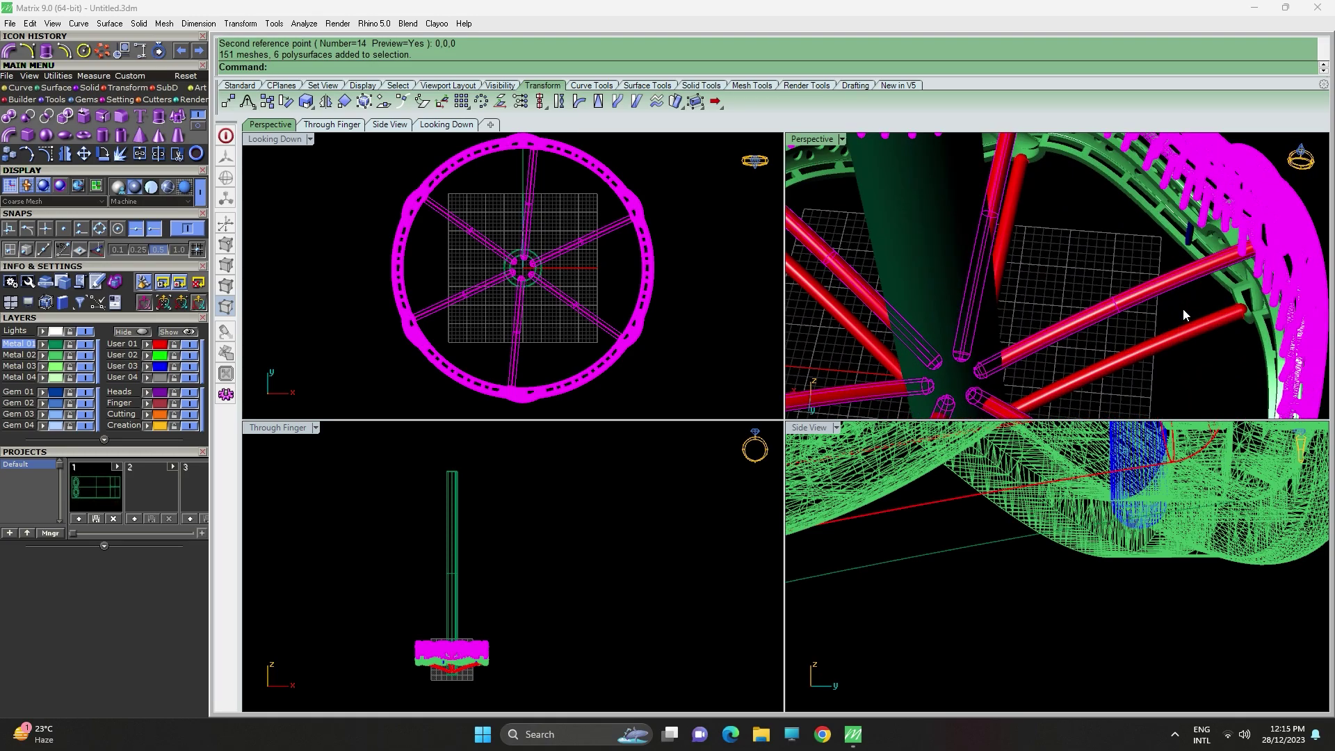
double_click(301, 430)
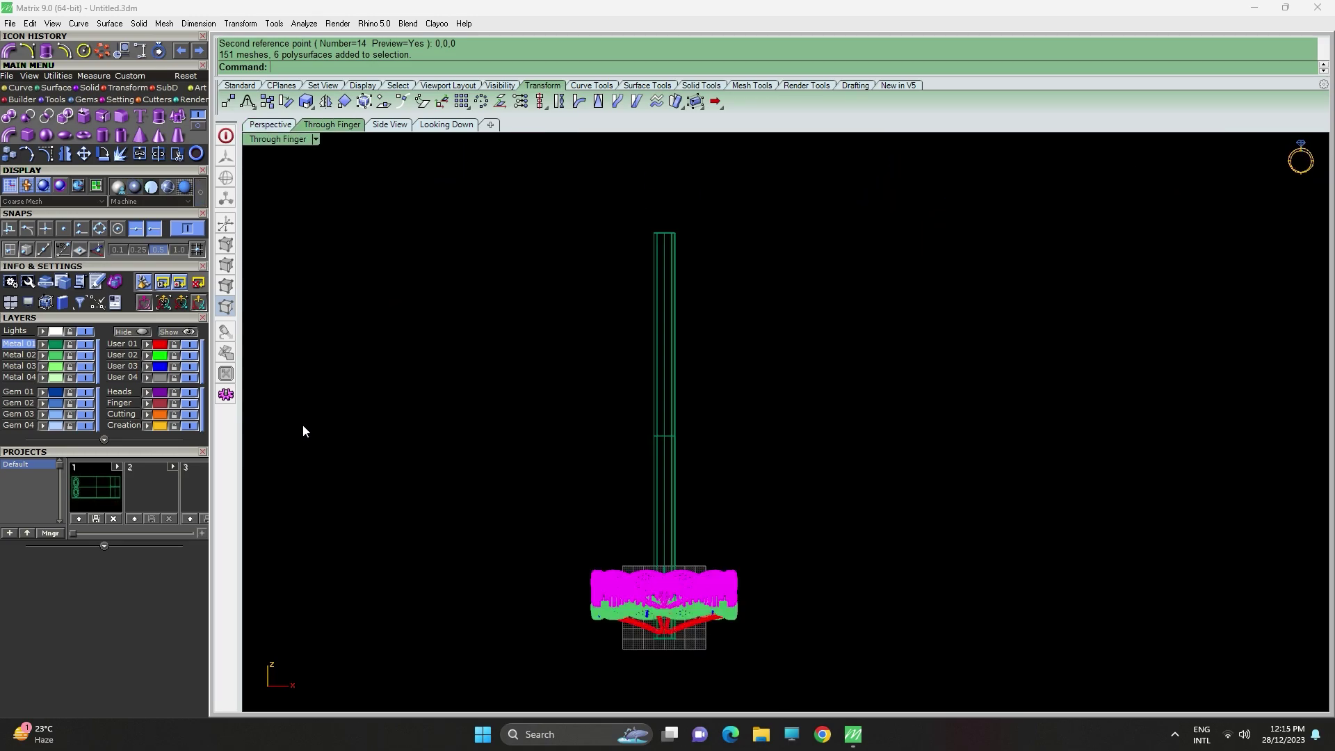
Try to linear-array the upper bangle group vertically as 15 items spaced 12.2 from 0,0,0, and undo the array.
text(Arra)
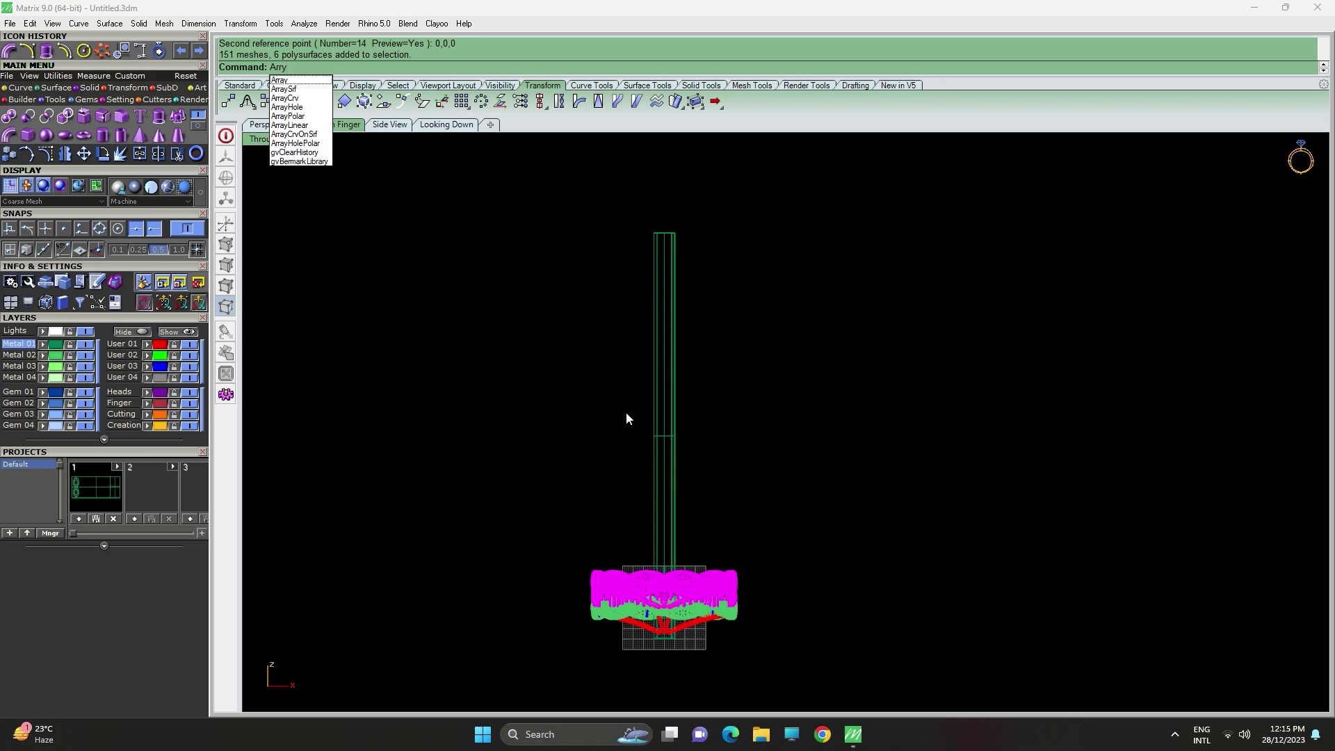
key(Down)
key(Down)
key(Return)
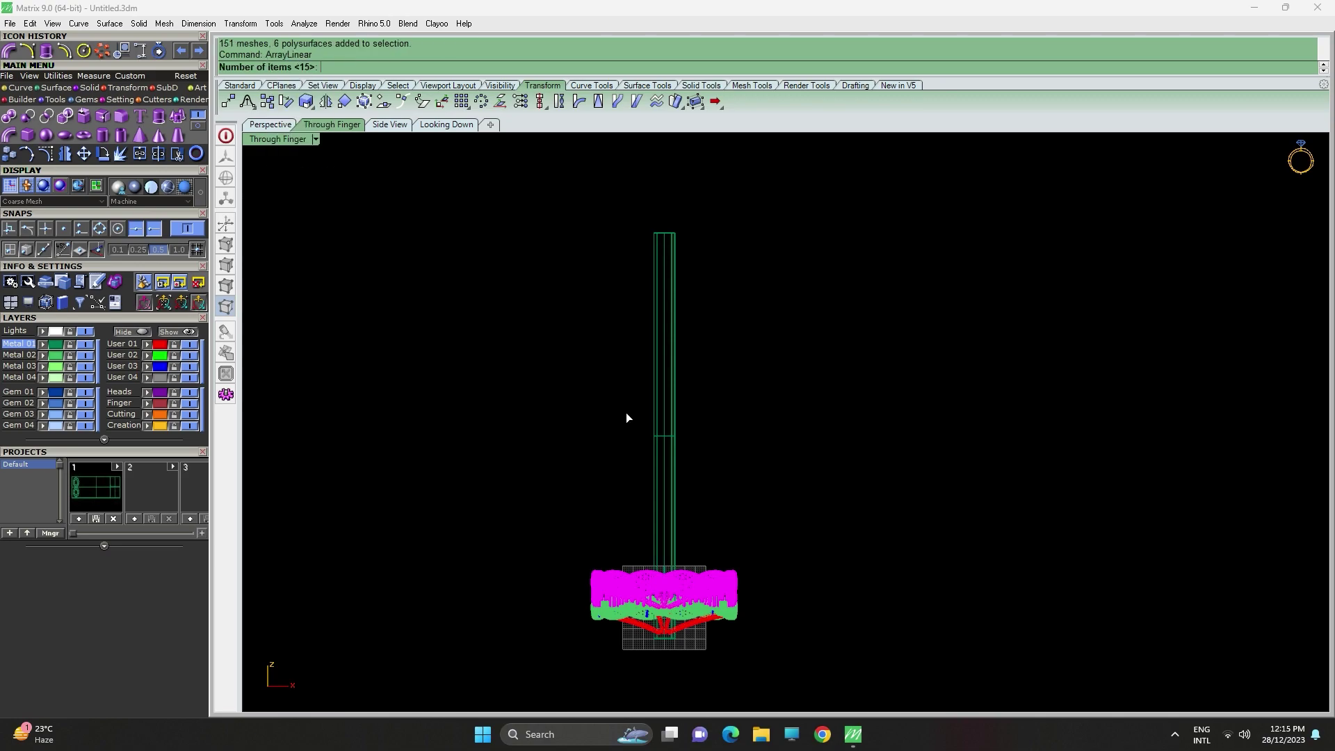
text(15)
key(Return)
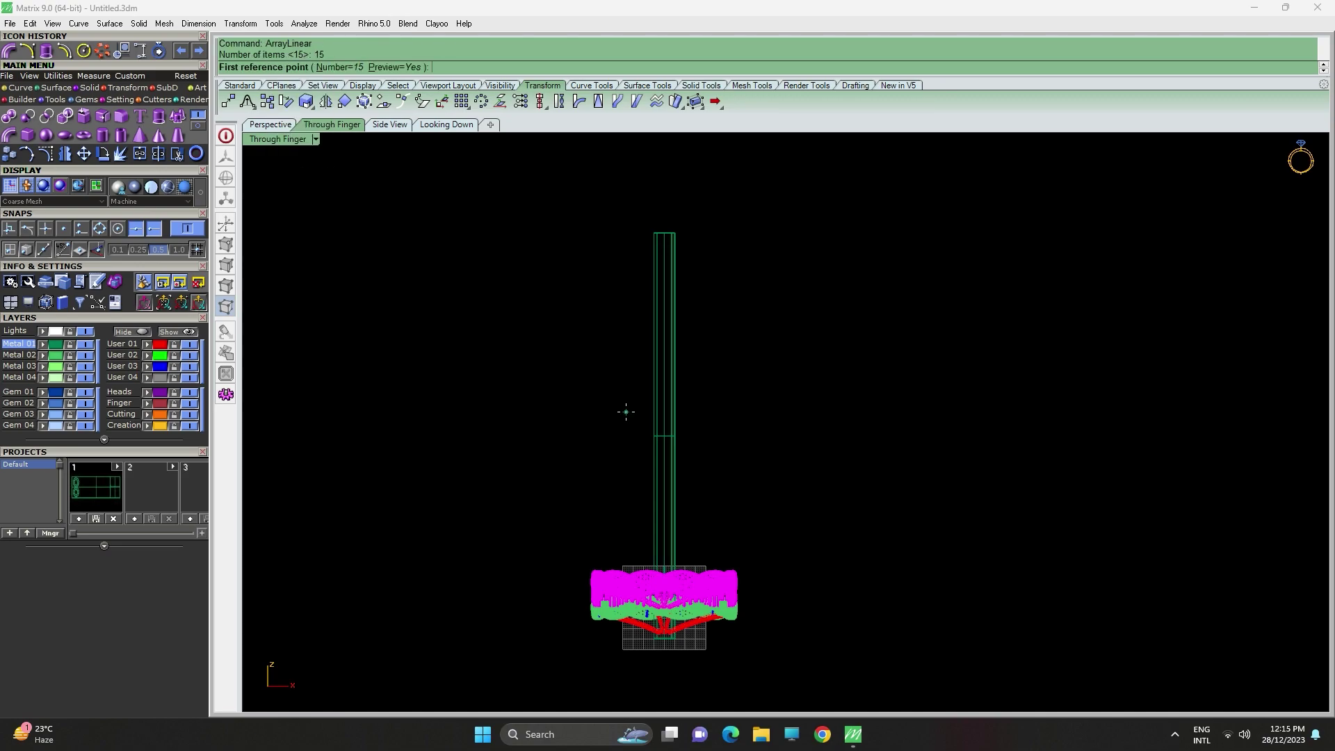
text(0,0,0)
key(Return)
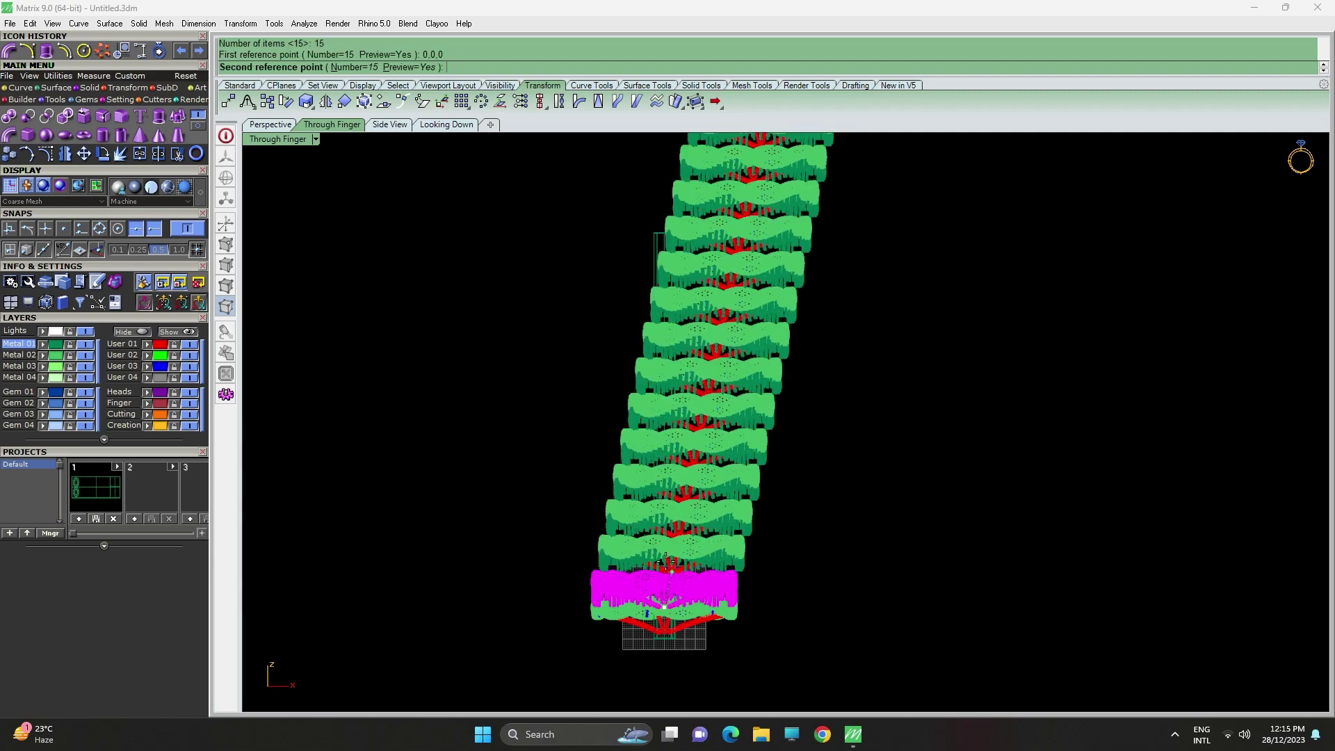
text(12.2)
key(Return)
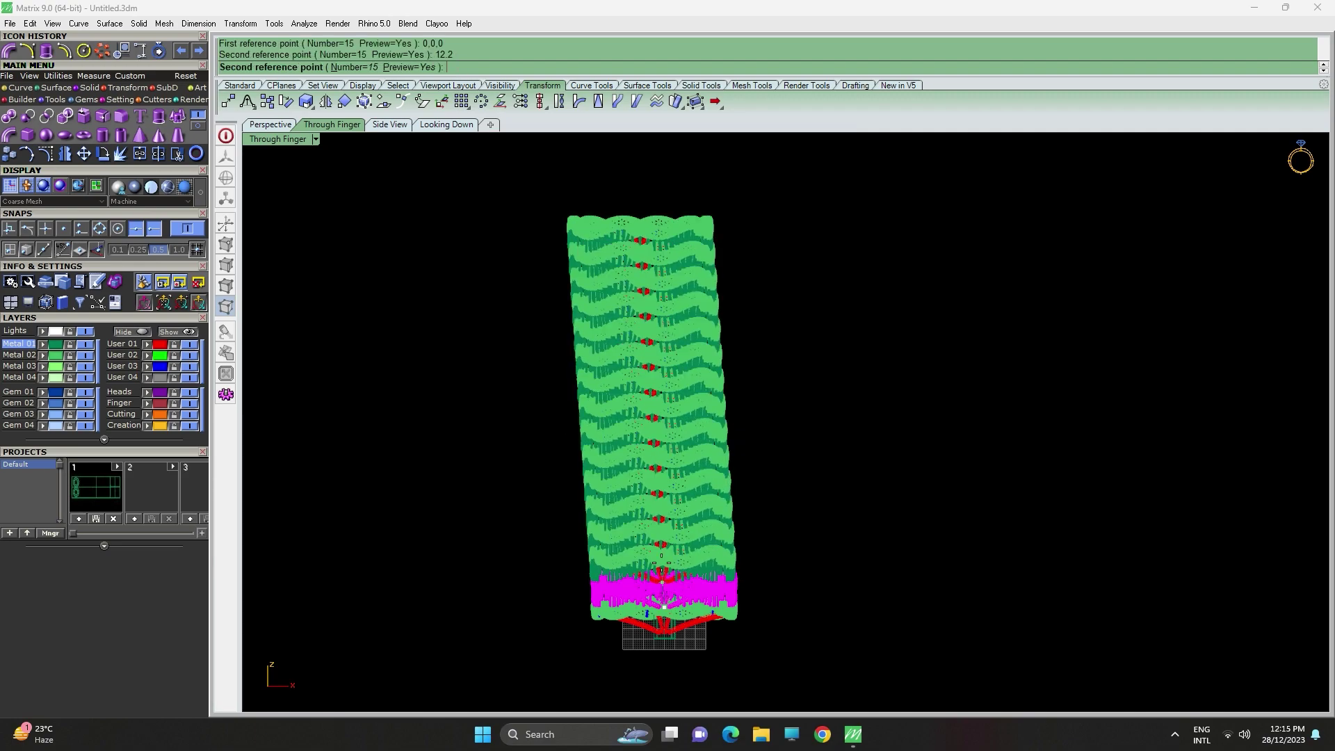
click(679, 168)
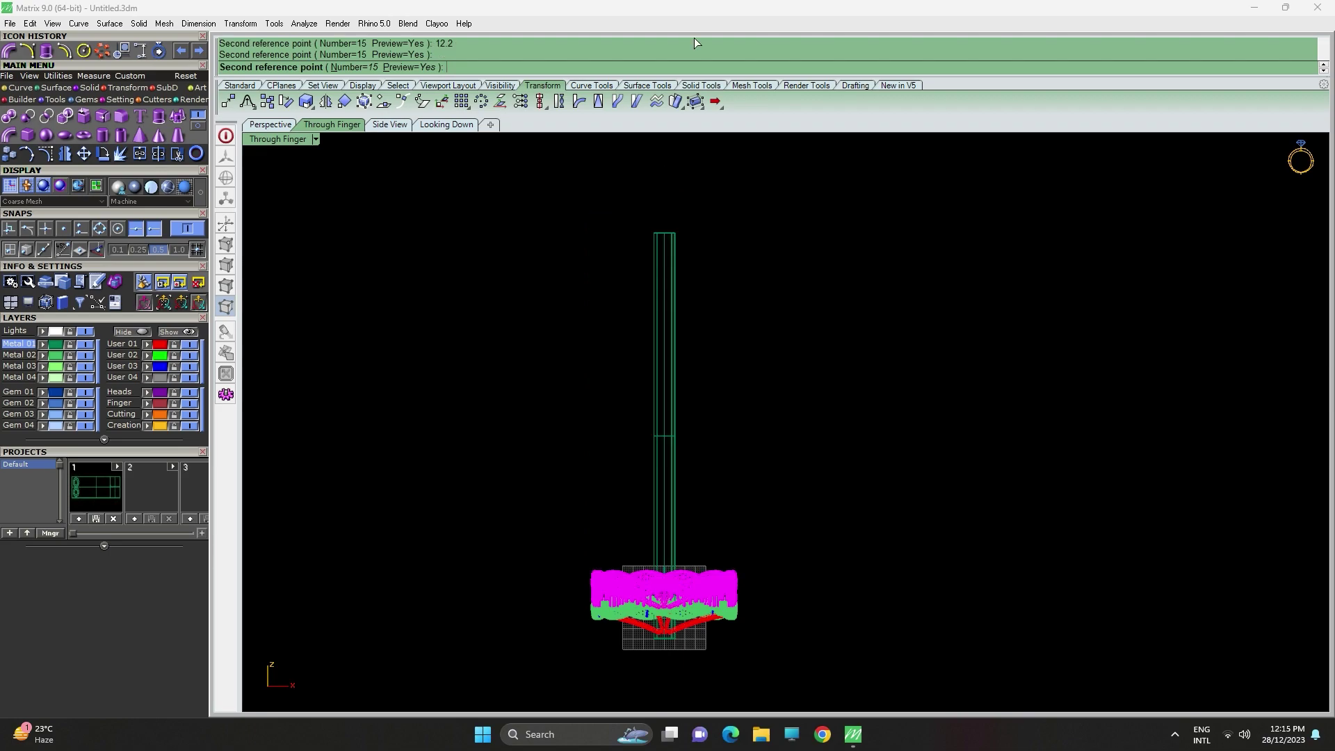
key(Return)
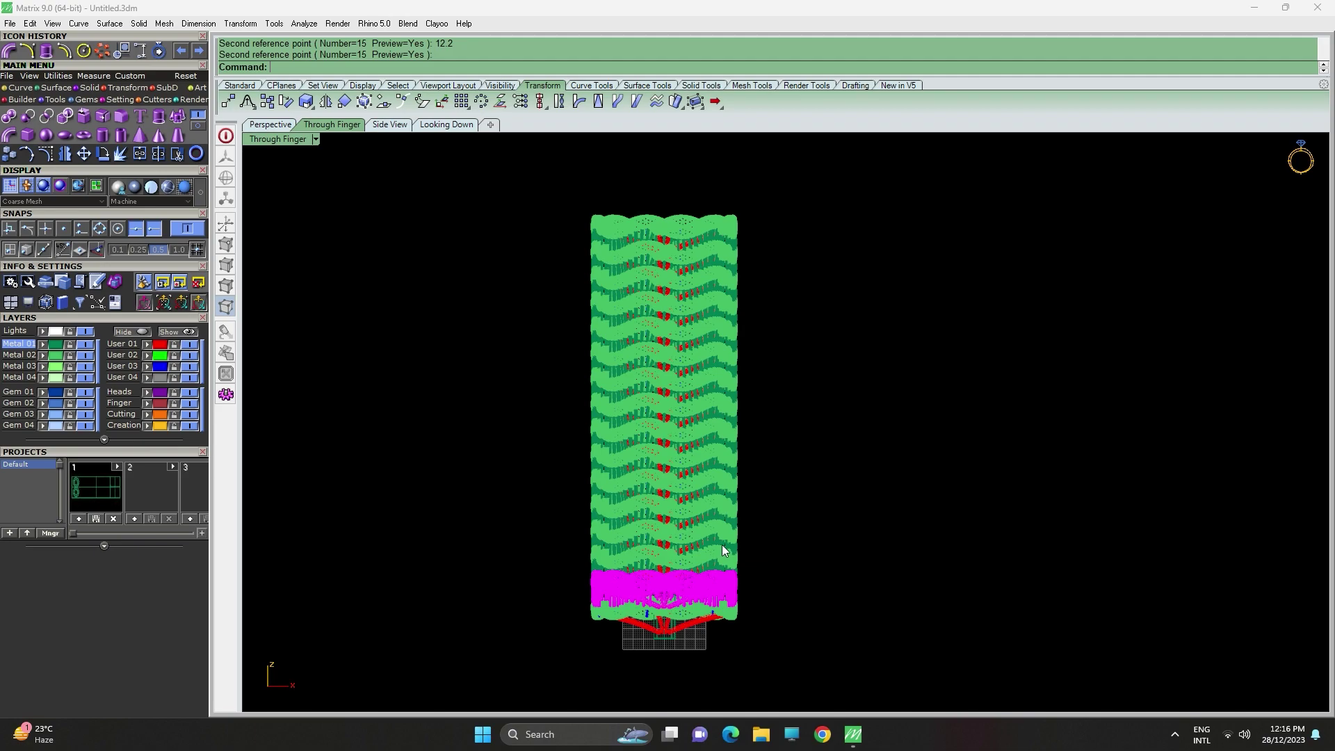
key(ctrl+z)
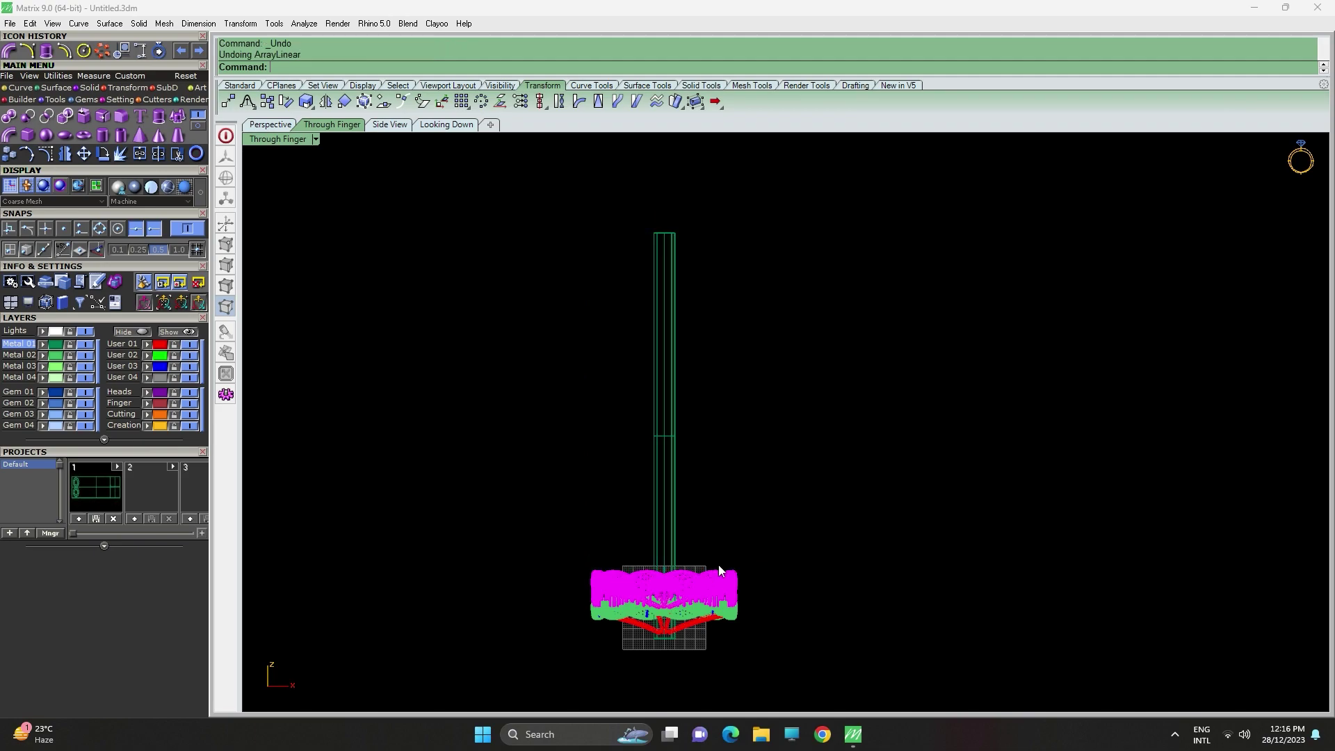
Linear-array the upper bangle group vertically as 14 items spaced 12.2 from 0,0,0 along the central tube.
text(ArrayPolar)
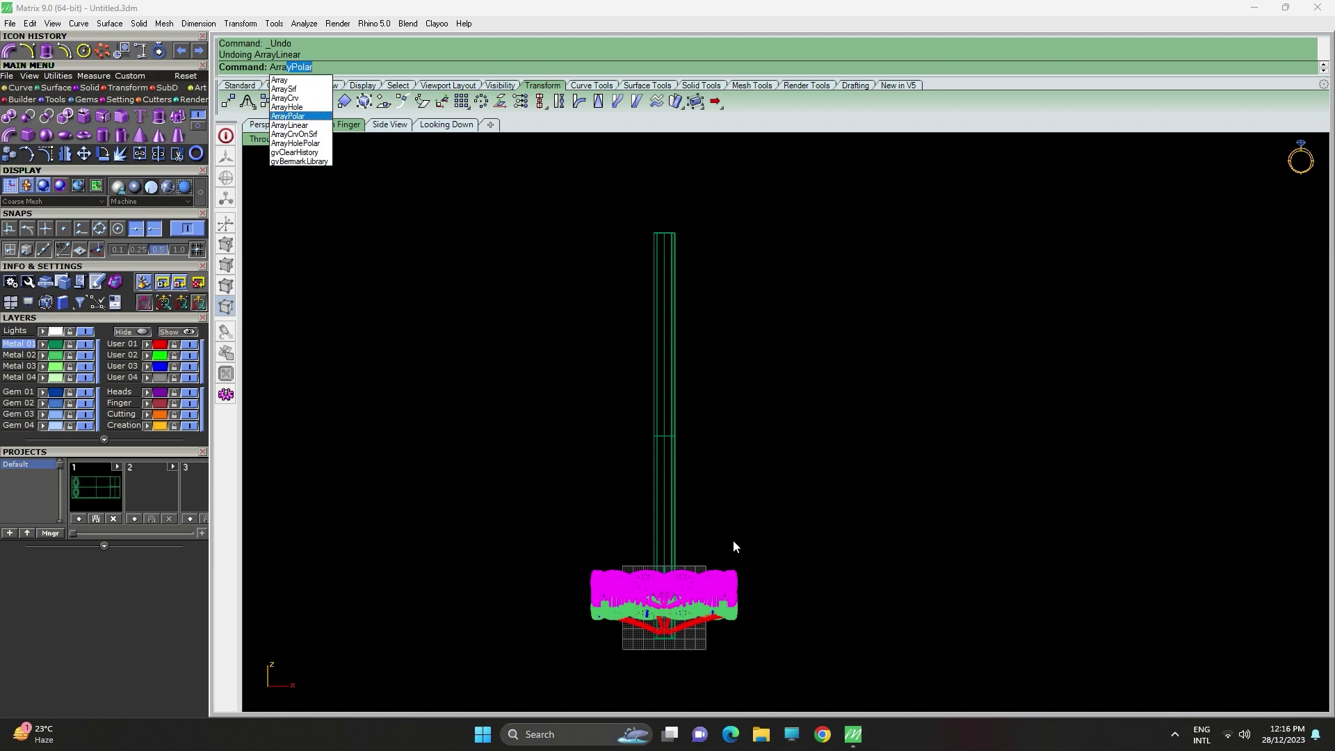
key(Down)
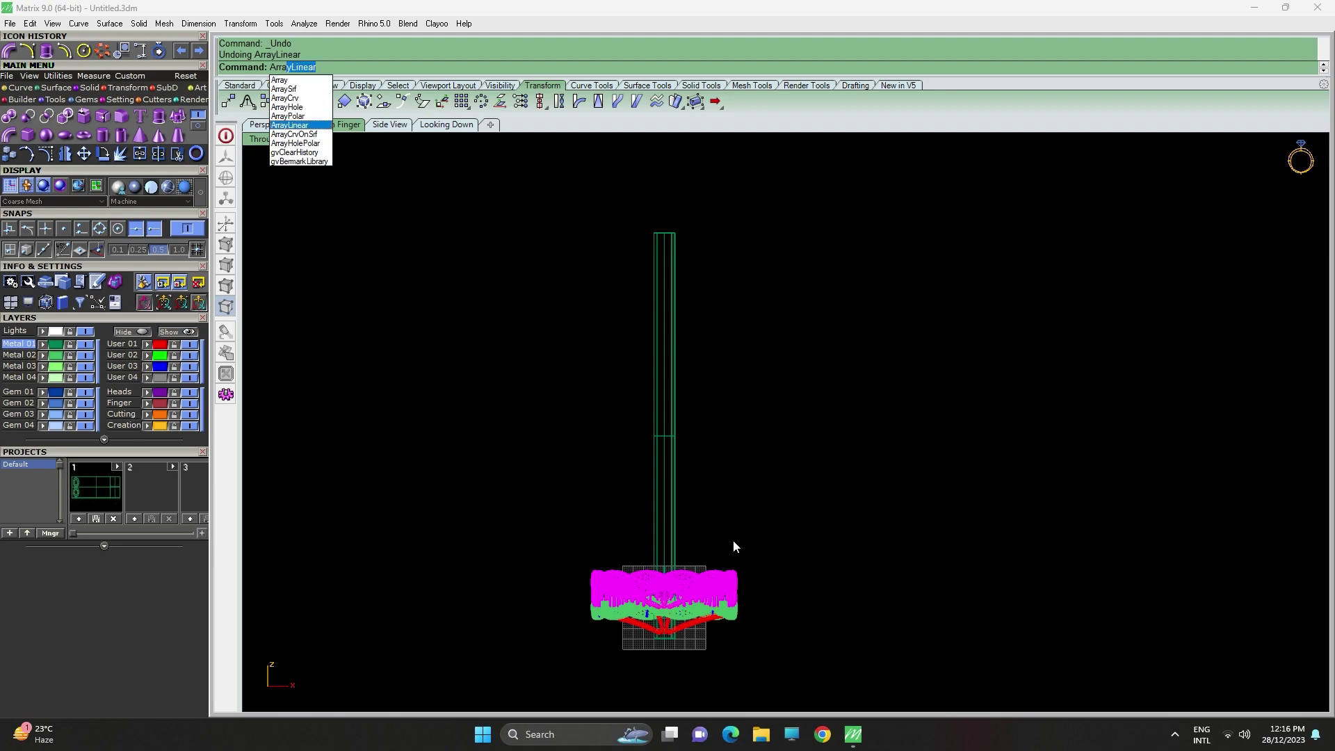
key(Return)
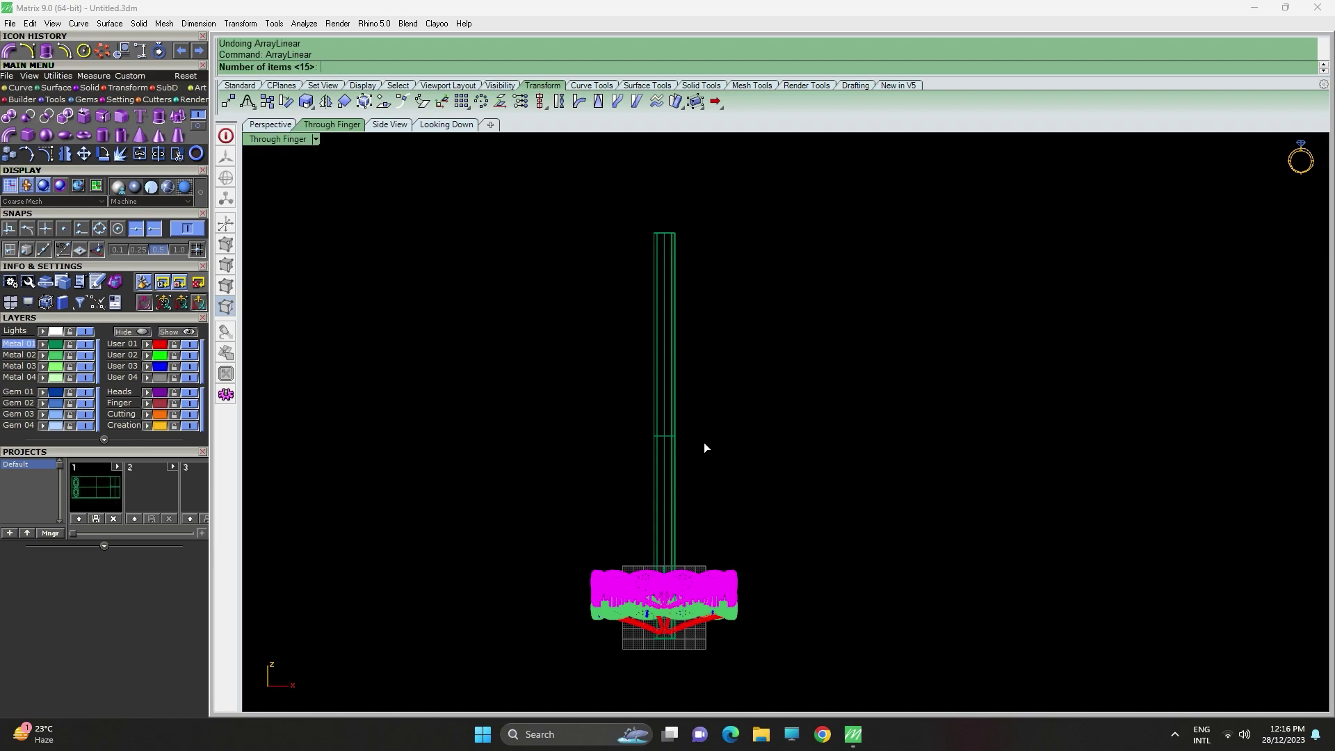
text(14)
key(Return)
text(0,0,0)
key(Return)
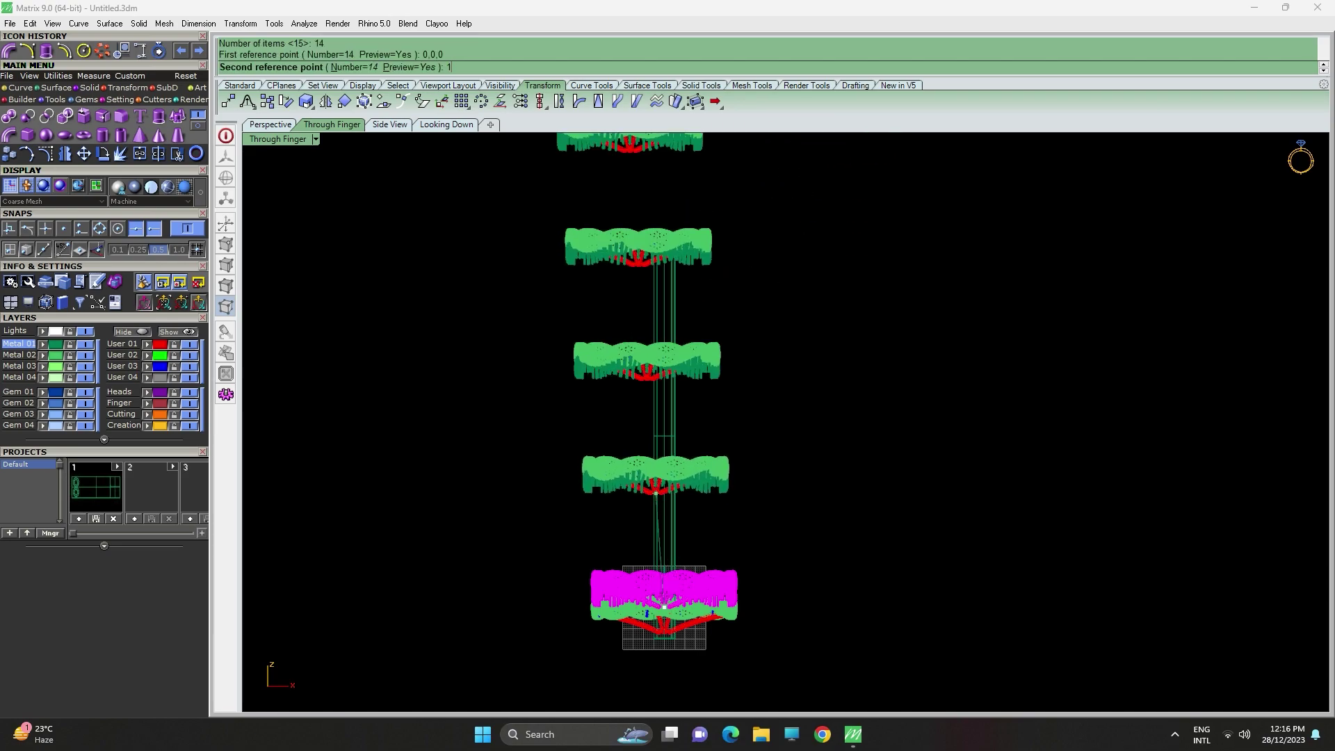
key(Return)
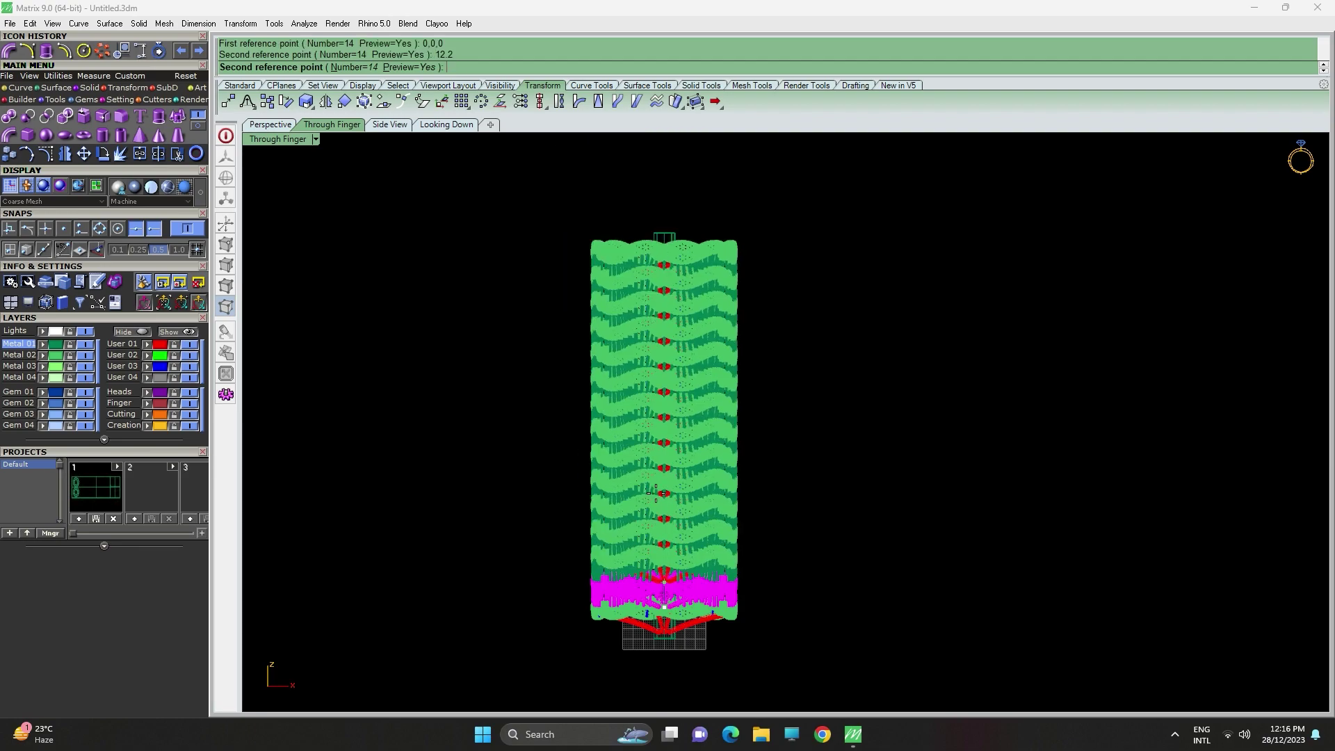
click(661, 186)
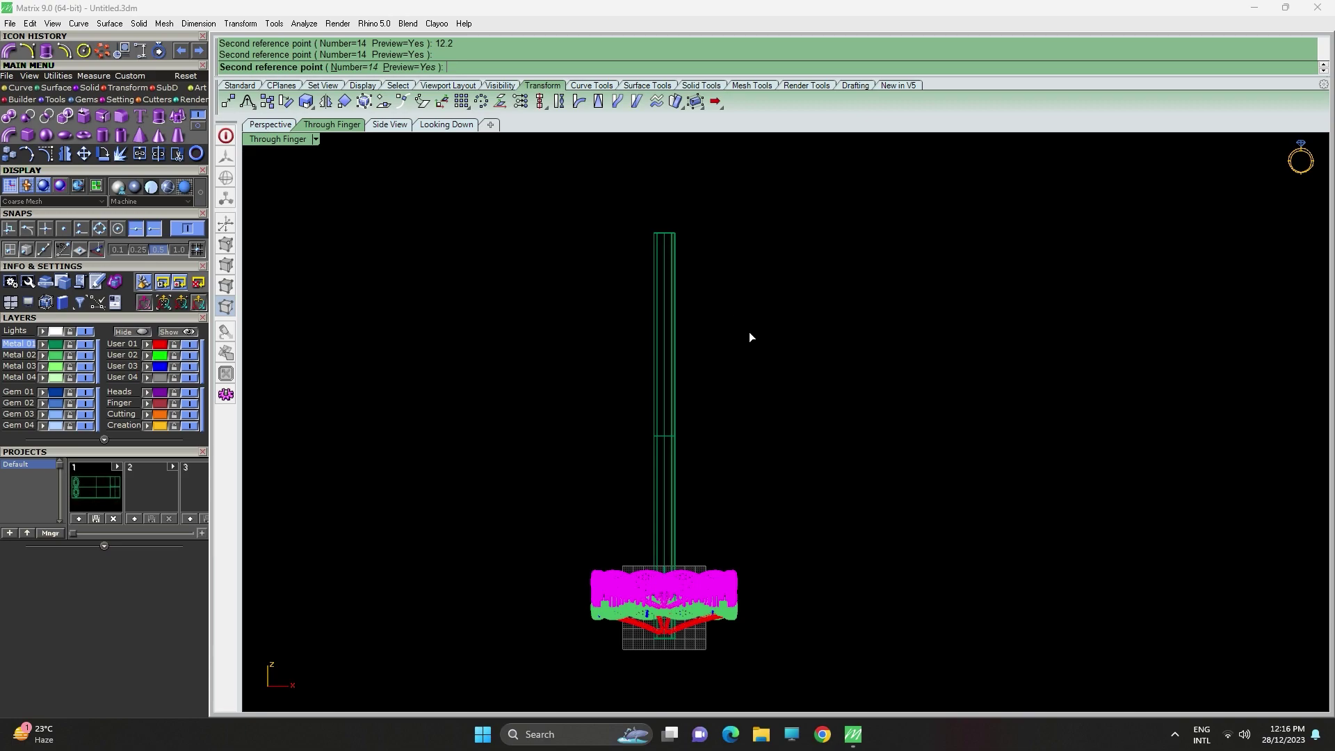
key(Return)
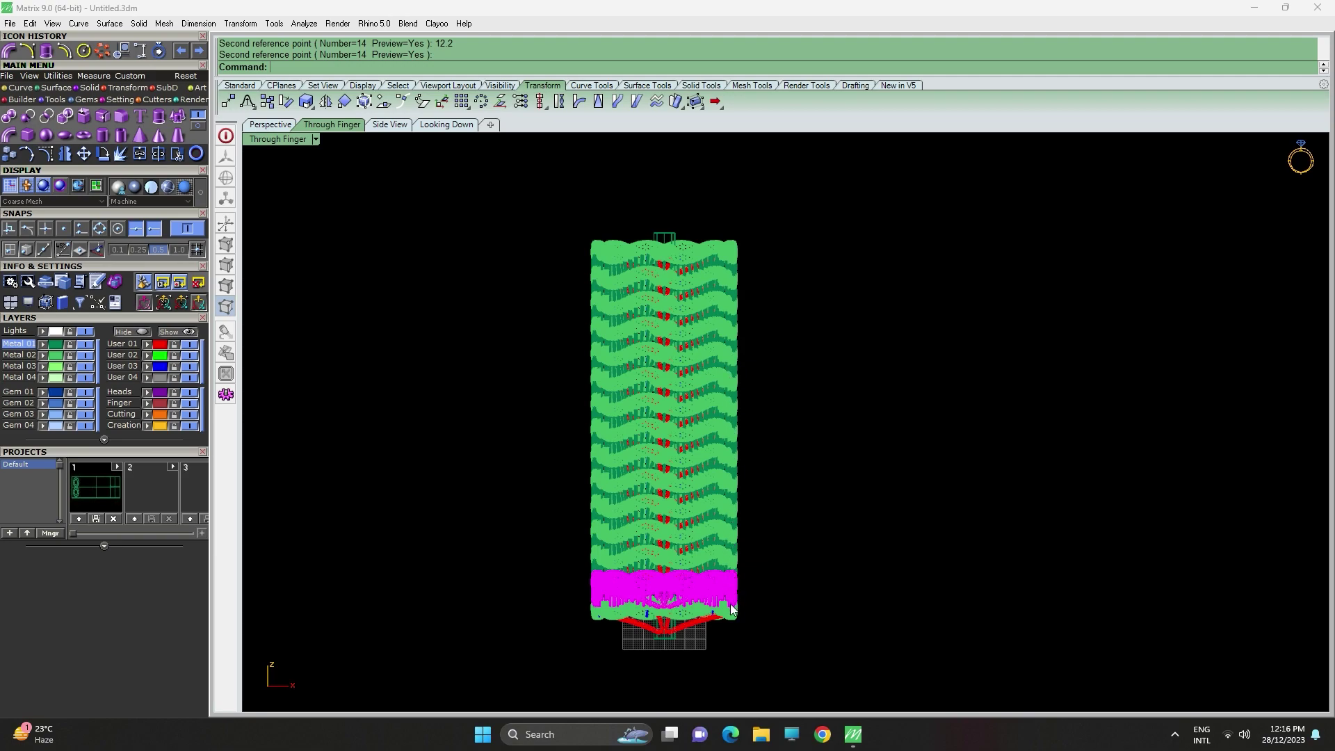
Move the central tube straight down so its lower end extends further below the bangle stack.
click(941, 540)
double_click(282, 139)
right_drag(924, 198, 1032, 191)
click(986, 240)
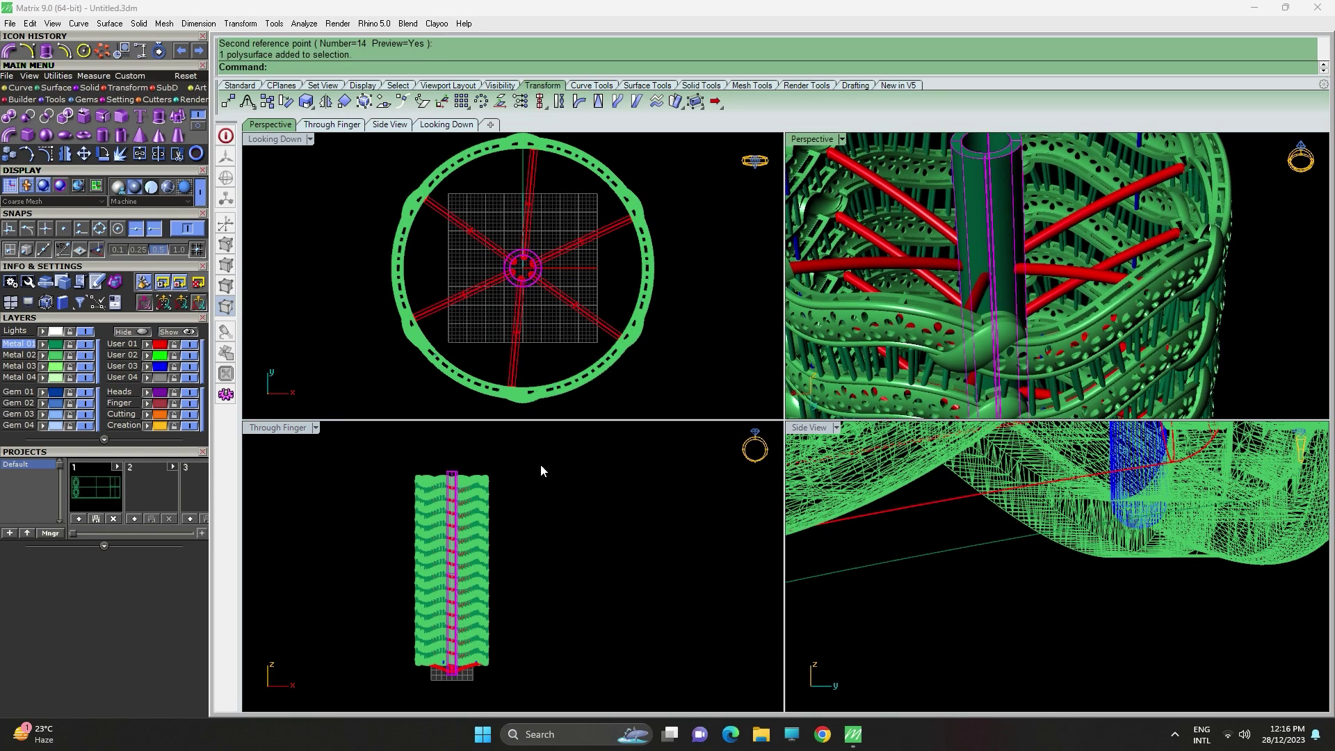
scroll(451, 473, up, 4)
click(459, 472)
drag(459, 472, 459, 535)
click(662, 325)
Extrude the tube's inner circle into a solid cylinder and move it down so it passes through both ends of the tube.
right_drag(1173, 222, 1078, 337)
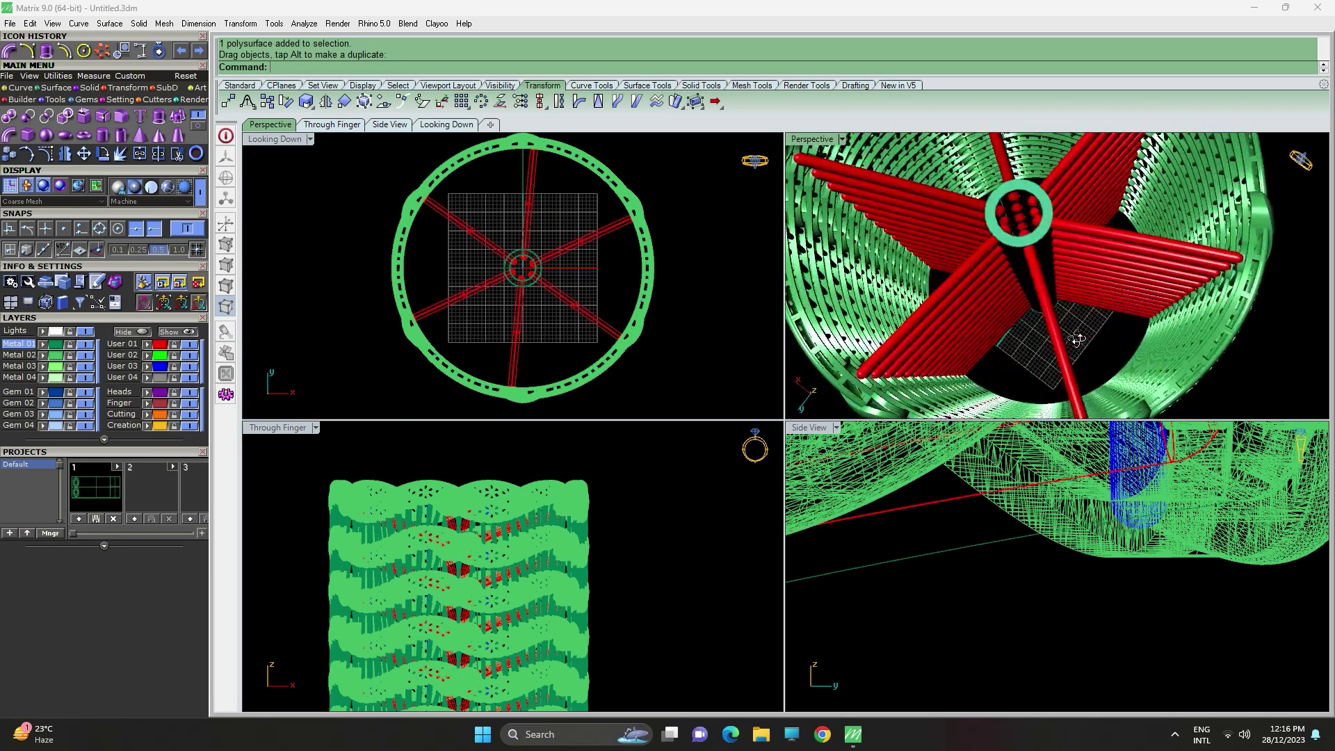
scroll(1059, 303, up, 6)
scroll(1058, 303, down, 3)
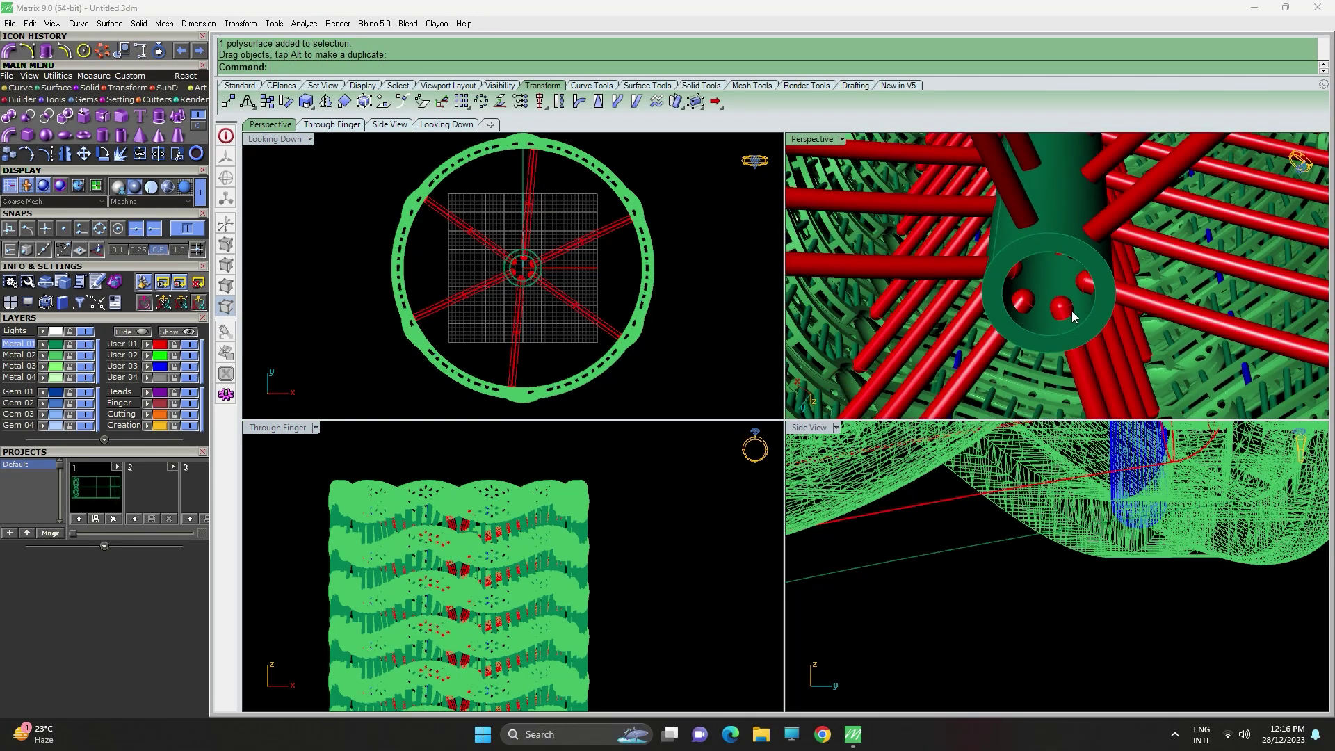
scroll(1071, 310, up, 5)
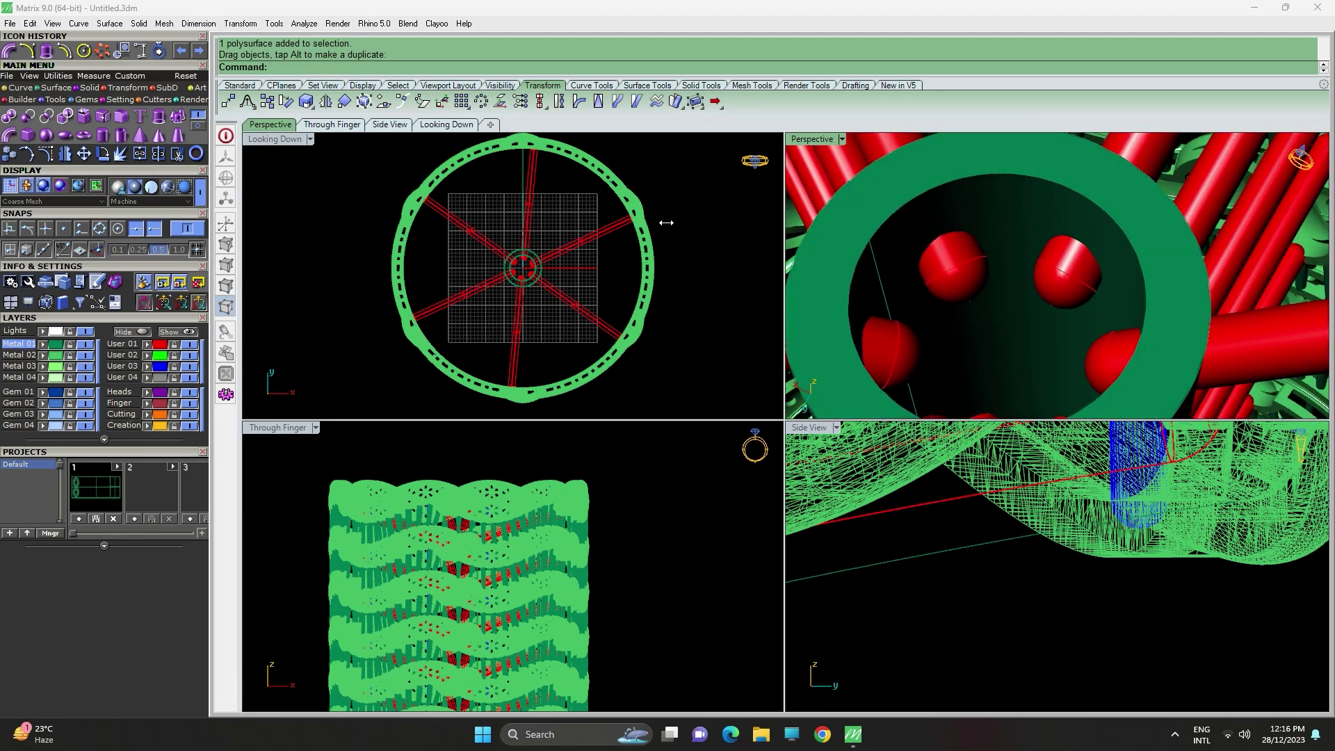
scroll(530, 257, up, 10)
click(474, 281)
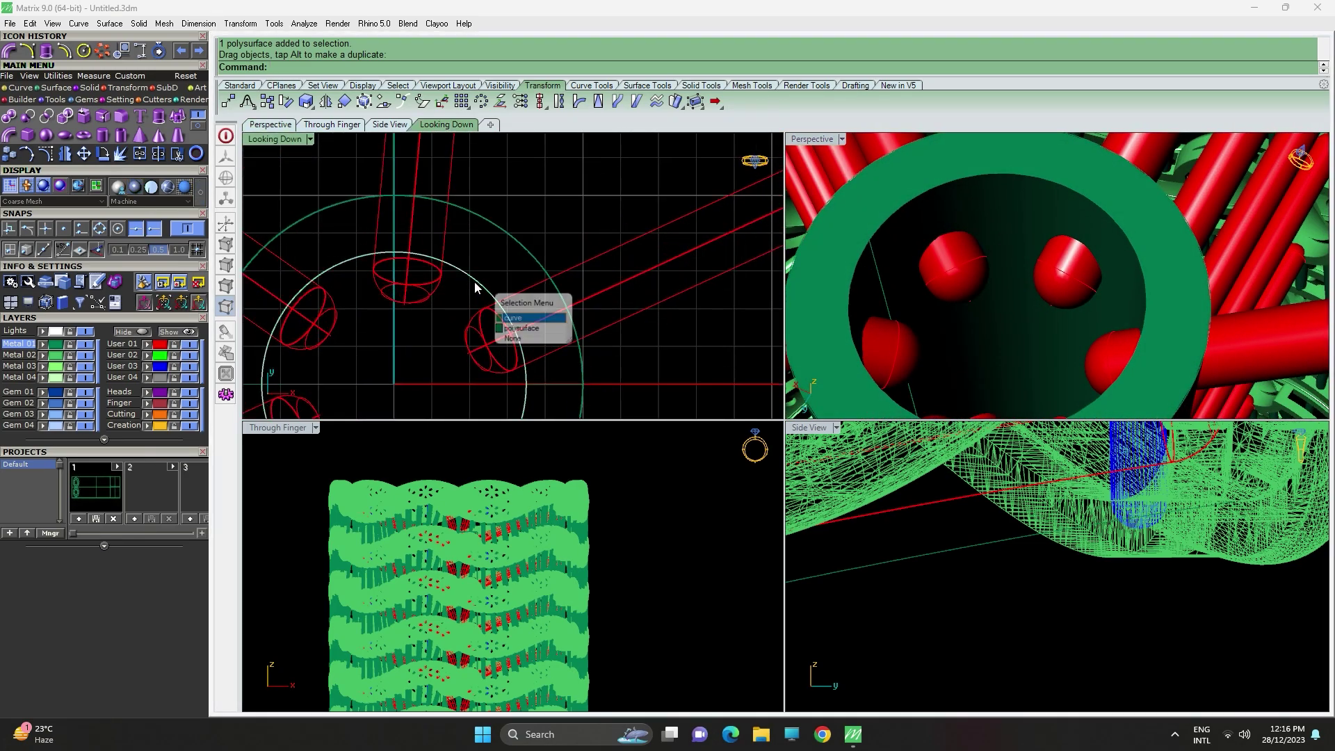
click(530, 333)
scroll(573, 511, down, 4)
scroll(573, 511, down, 2)
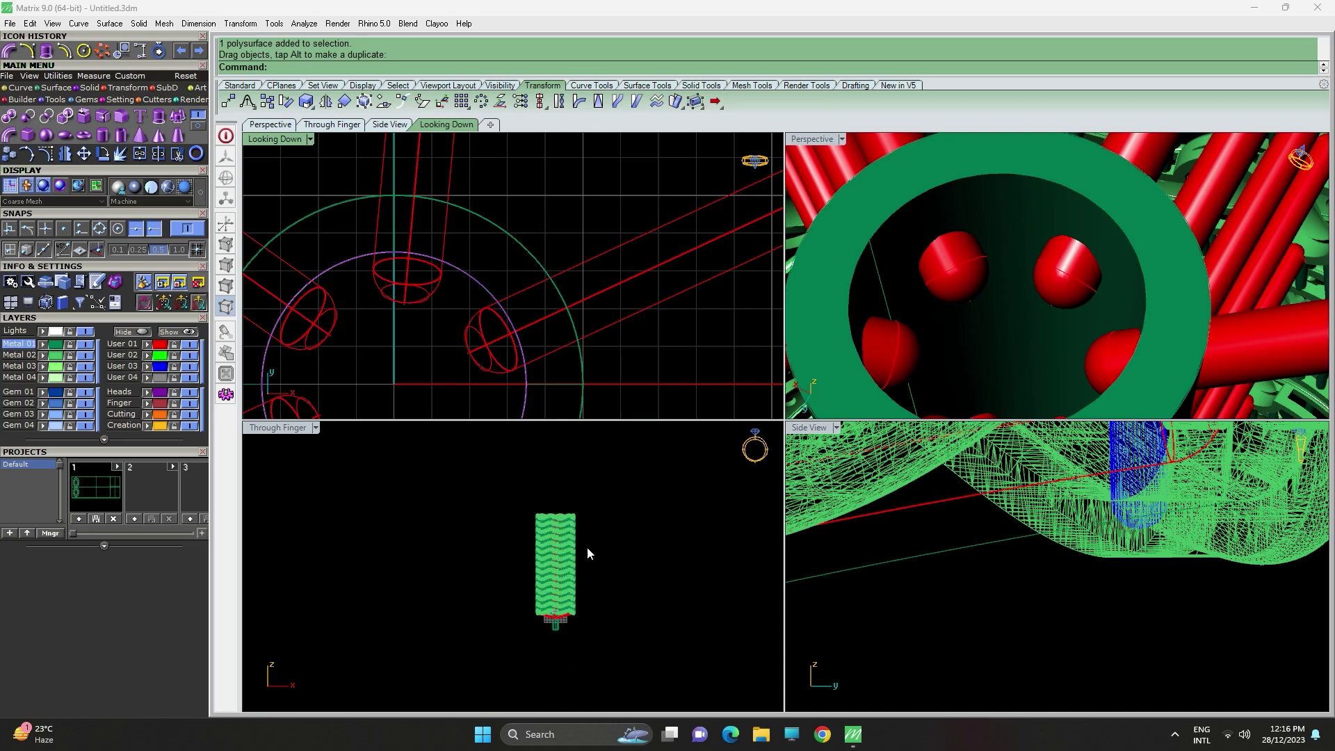
right_drag(578, 541, 523, 549)
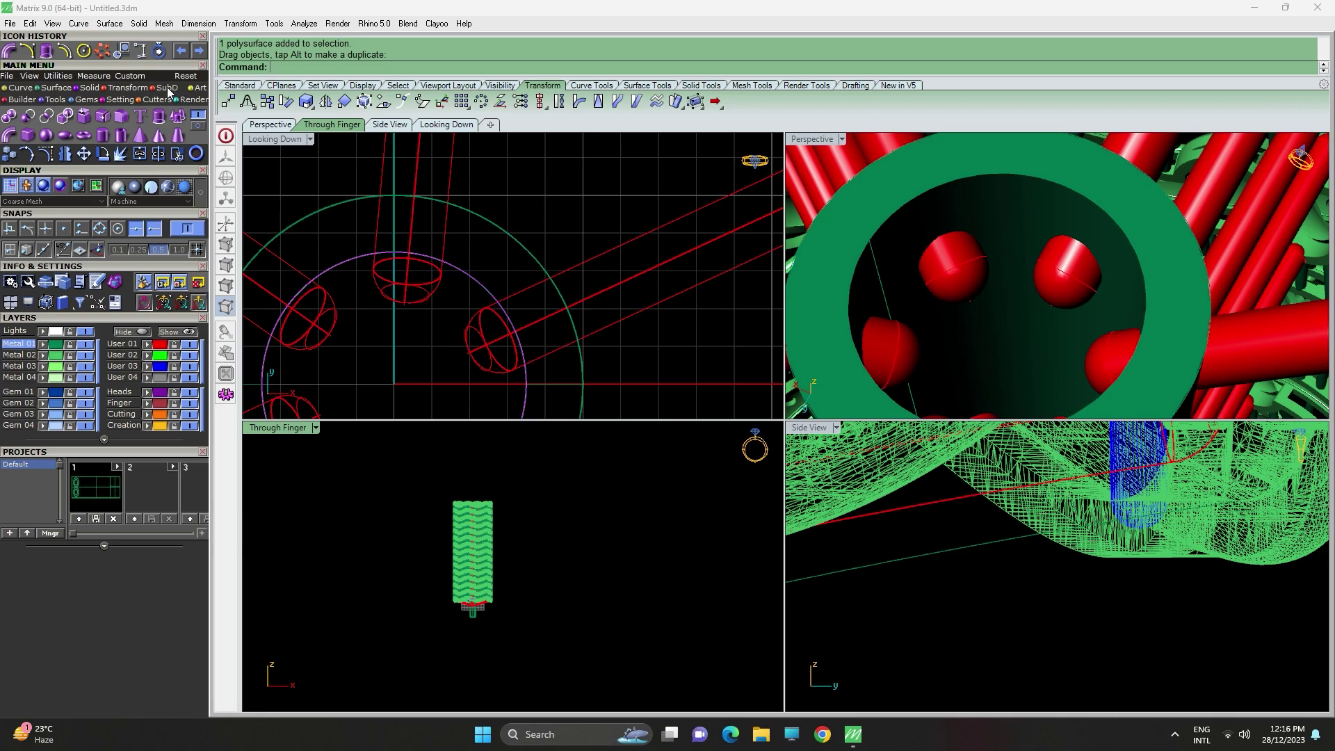
click(159, 117)
click(511, 444)
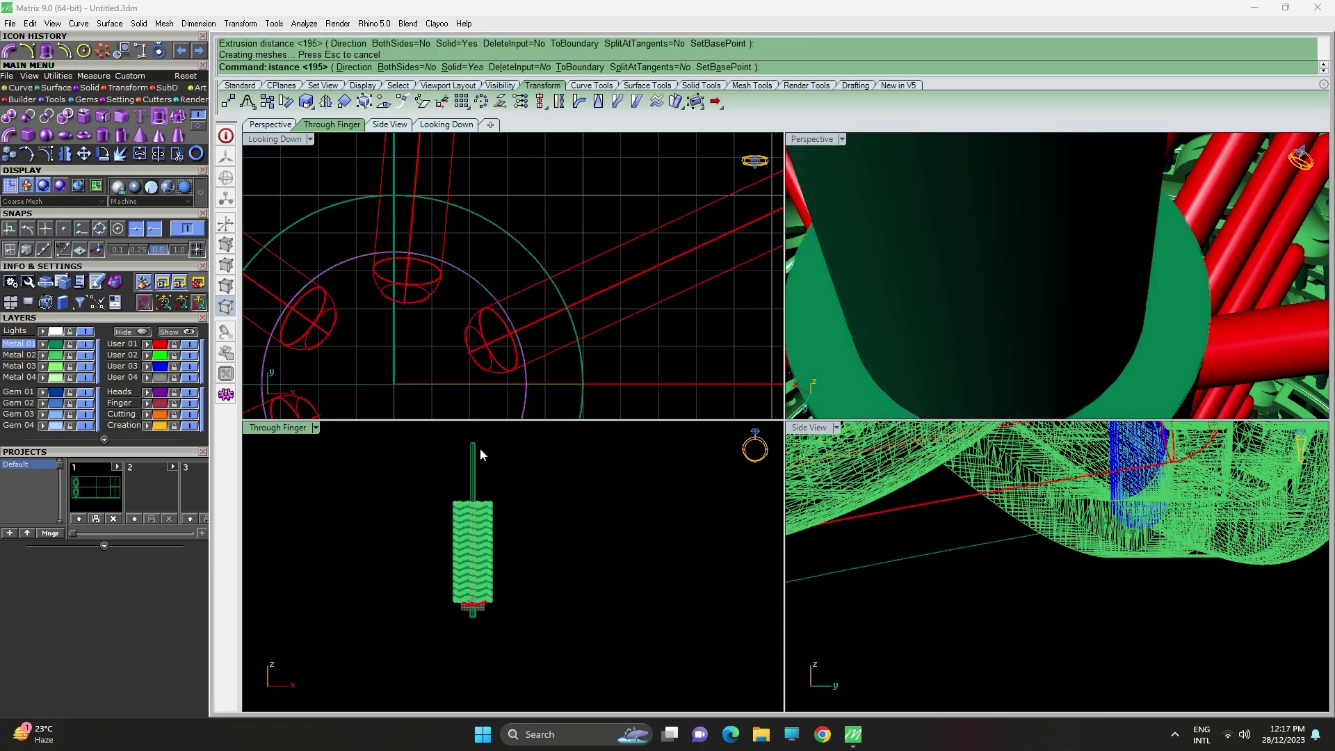
drag(471, 452, 472, 493)
click(510, 470)
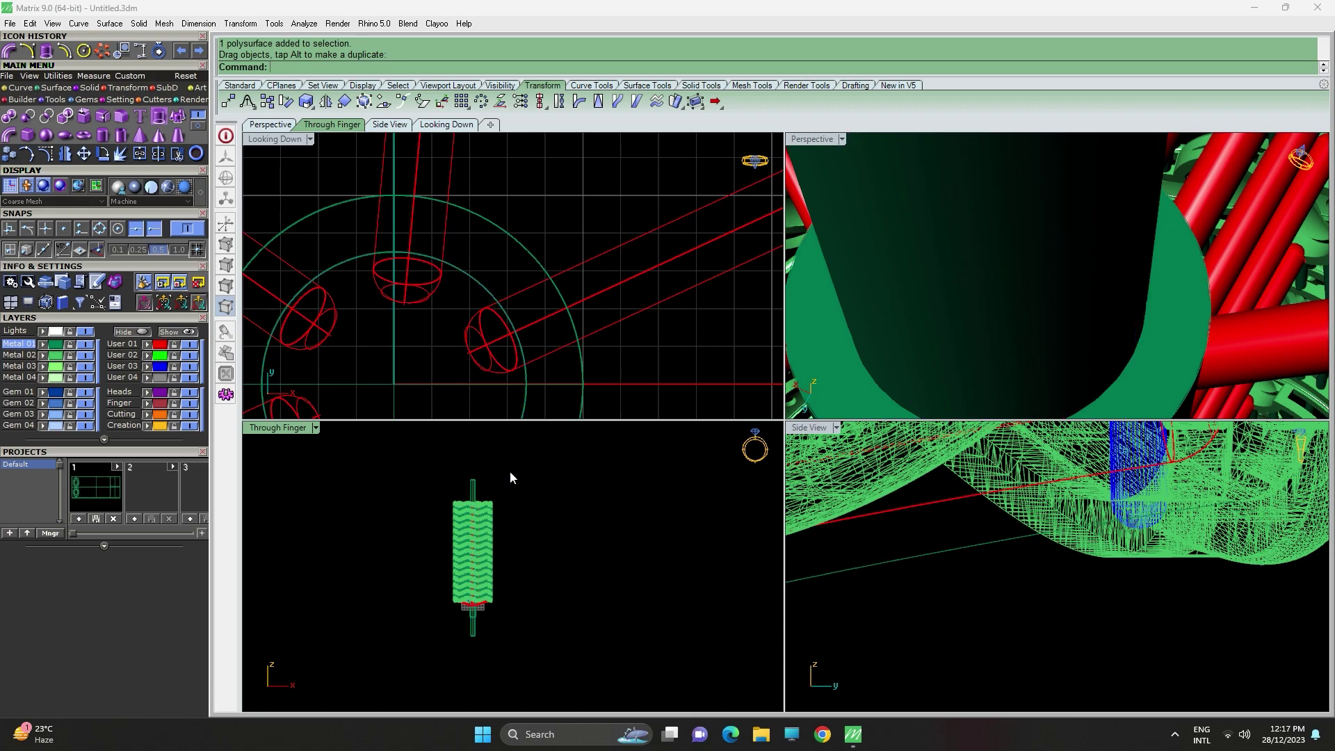
Boolean-subtract the inner cylinder from all User 01 pipes to trim their ends inside the central tube, and inspect the cut ends.
right_click(163, 346)
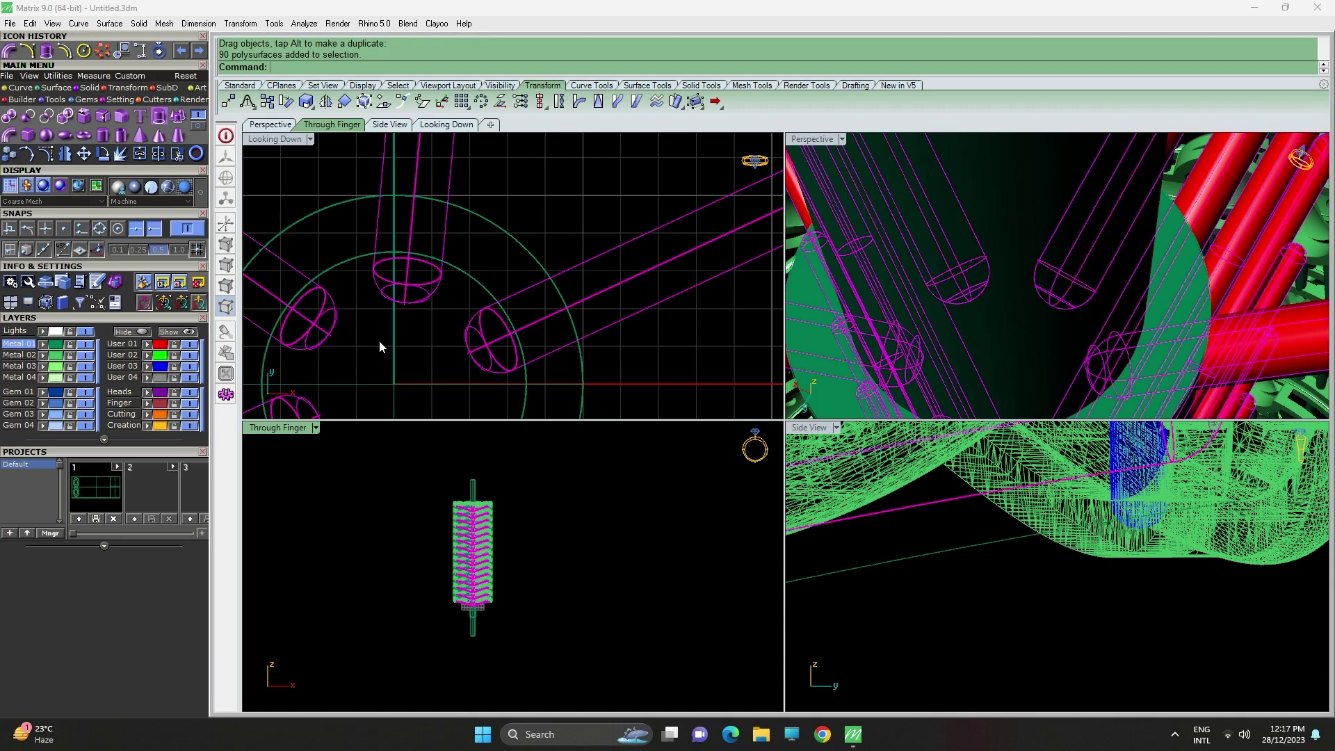
click(29, 116)
click(474, 633)
key(Return)
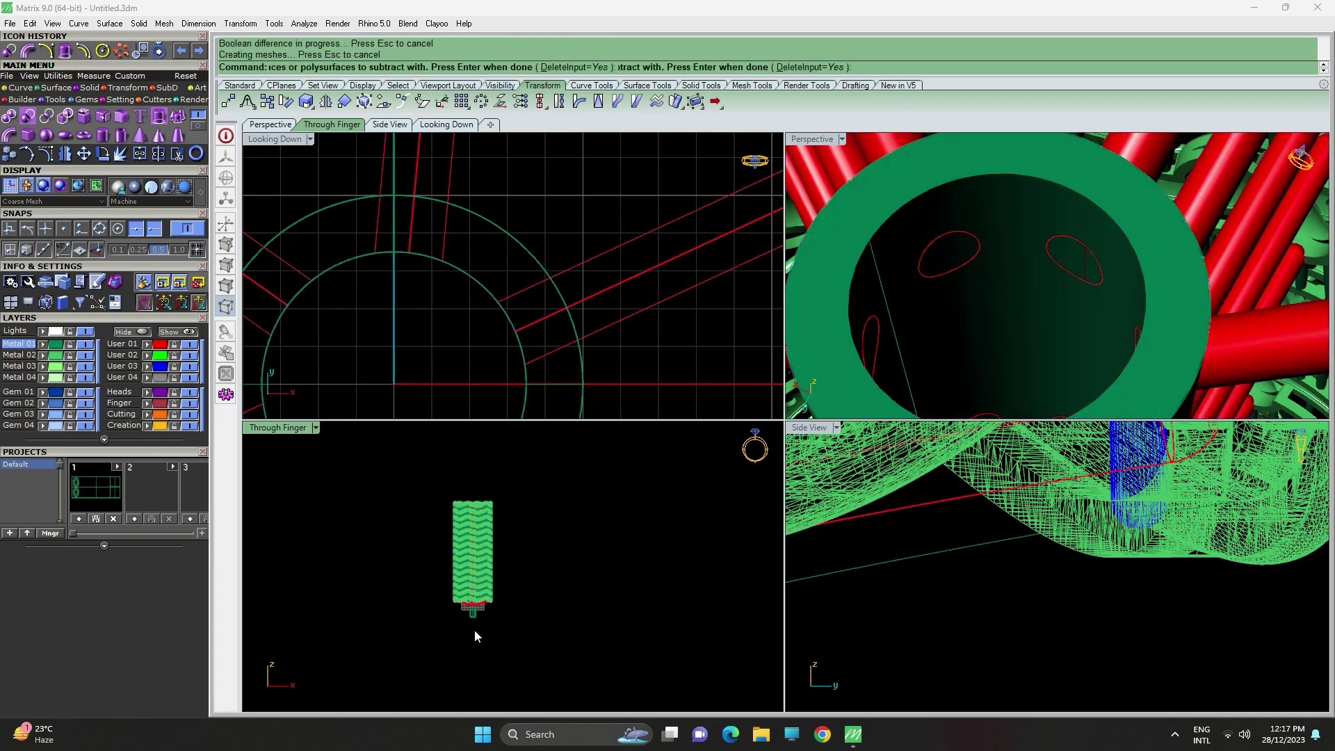
scroll(1070, 274, down, 8)
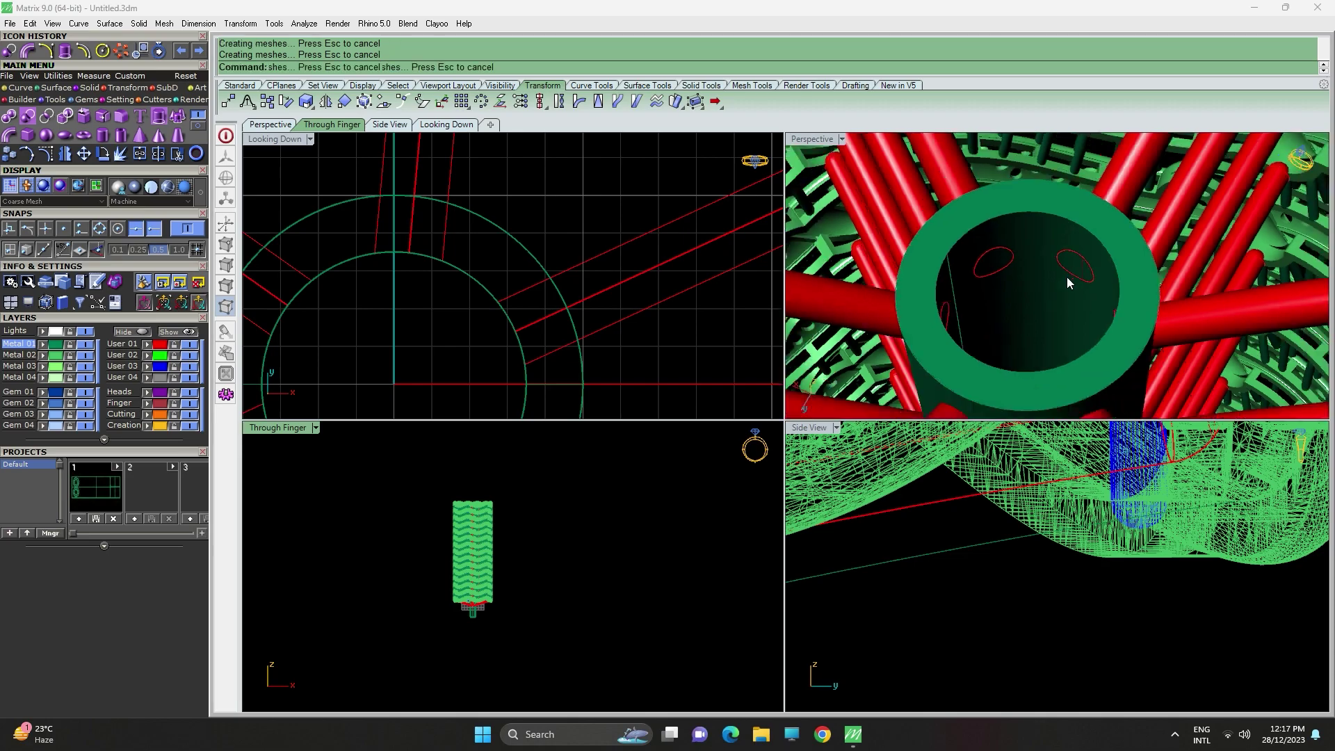
mouse_move(1070, 235)
right_down()
mouse_move(1095, 336)
mouse_move(1079, 229)
right_up()
scroll(1096, 335, up, 2)
right_drag(1078, 229, 1141, 295)
Shorten the central tube from its lower end with a one-dimensional scale anchored at its upper end.
scroll(479, 604, up, 12)
right_drag(471, 612, 502, 673)
click(556, 594)
scroll(503, 668, down, 6)
scroll(501, 626, down, 3)
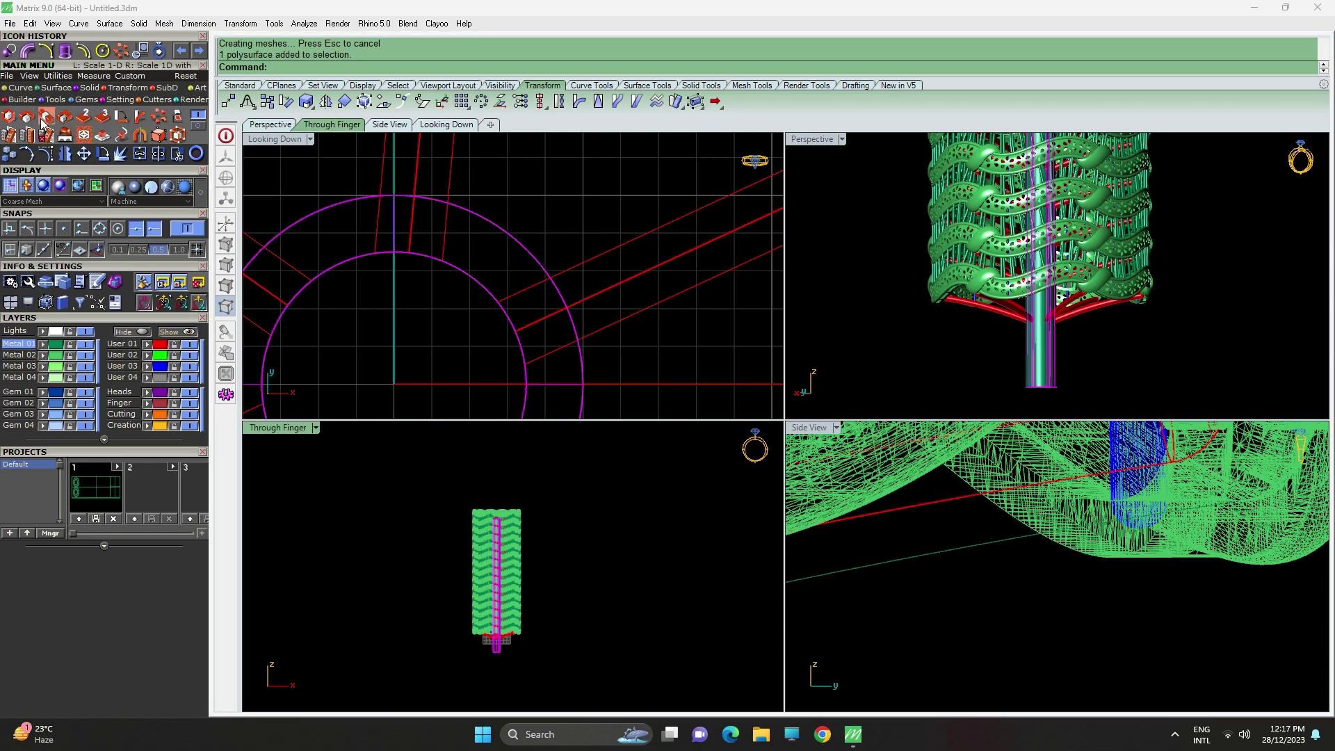
click(46, 116)
scroll(491, 548, up, 12)
scroll(506, 499, up, 5)
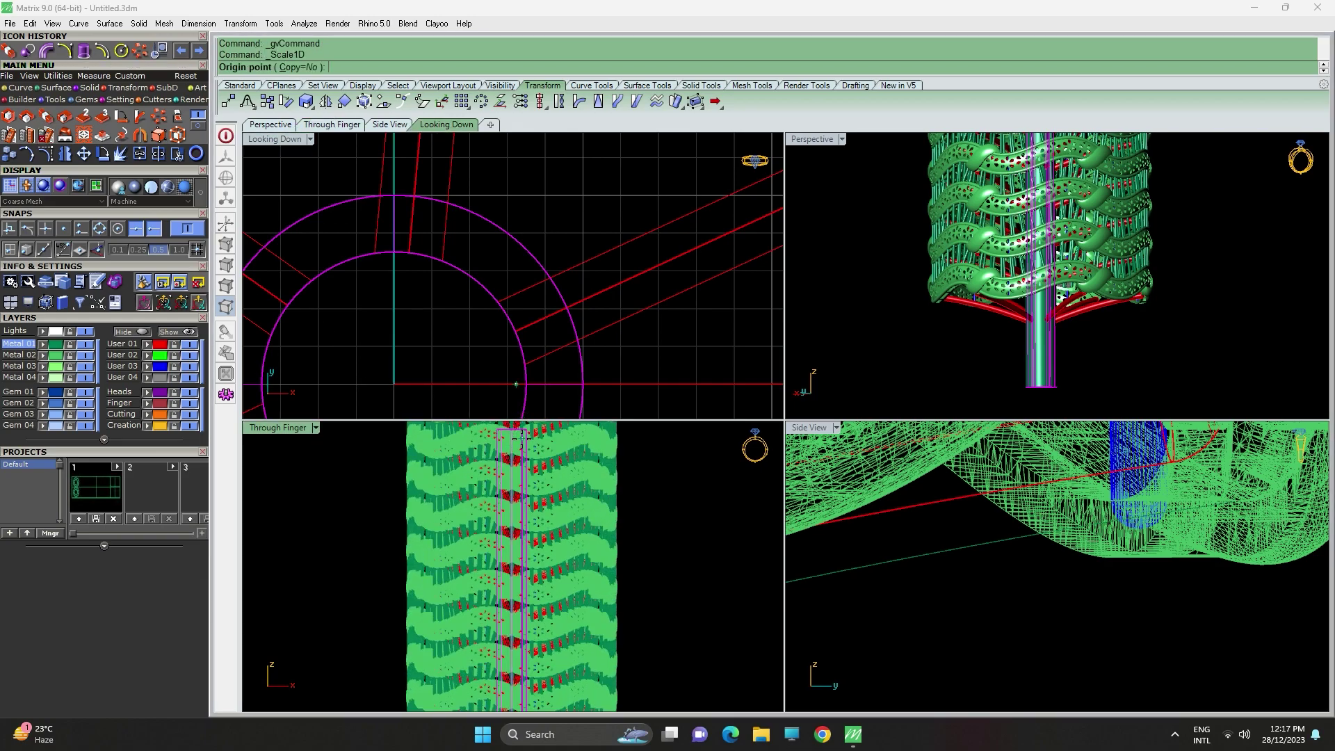
click(521, 460)
scroll(529, 631, down, 12)
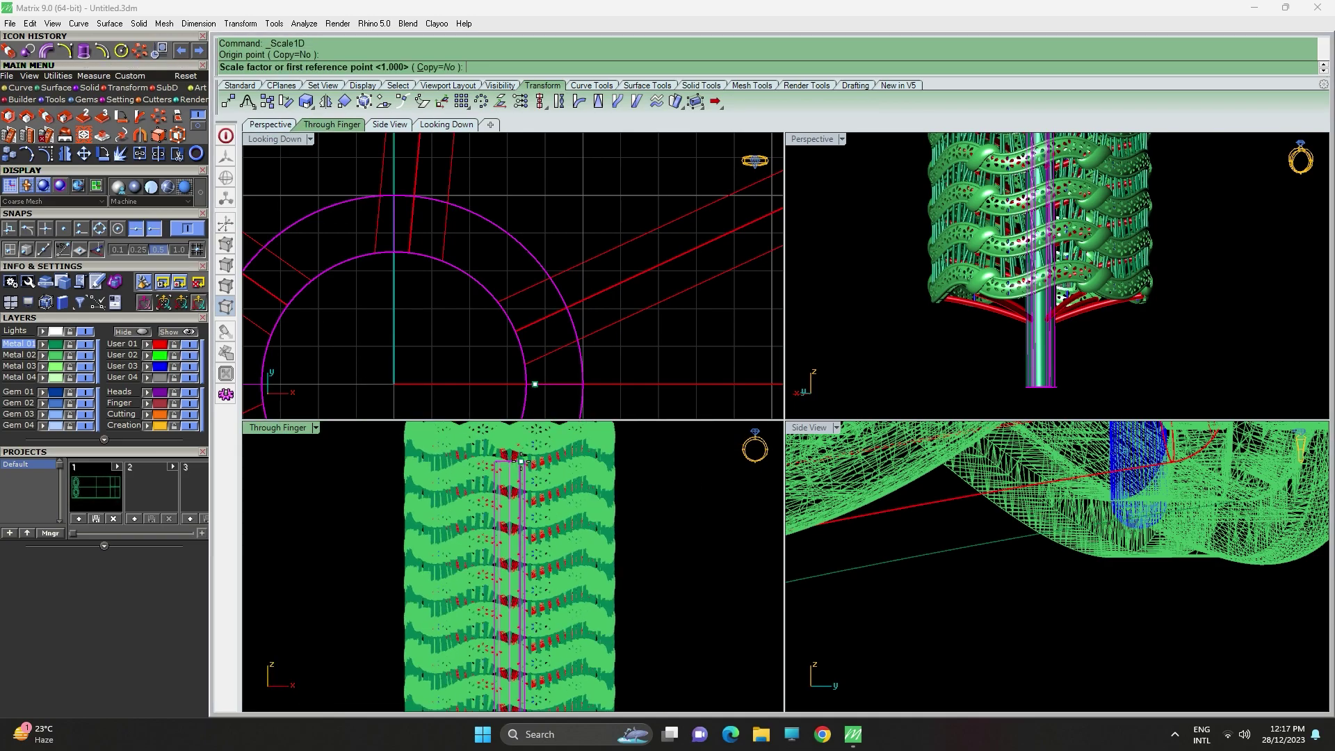
scroll(529, 631, up, 10)
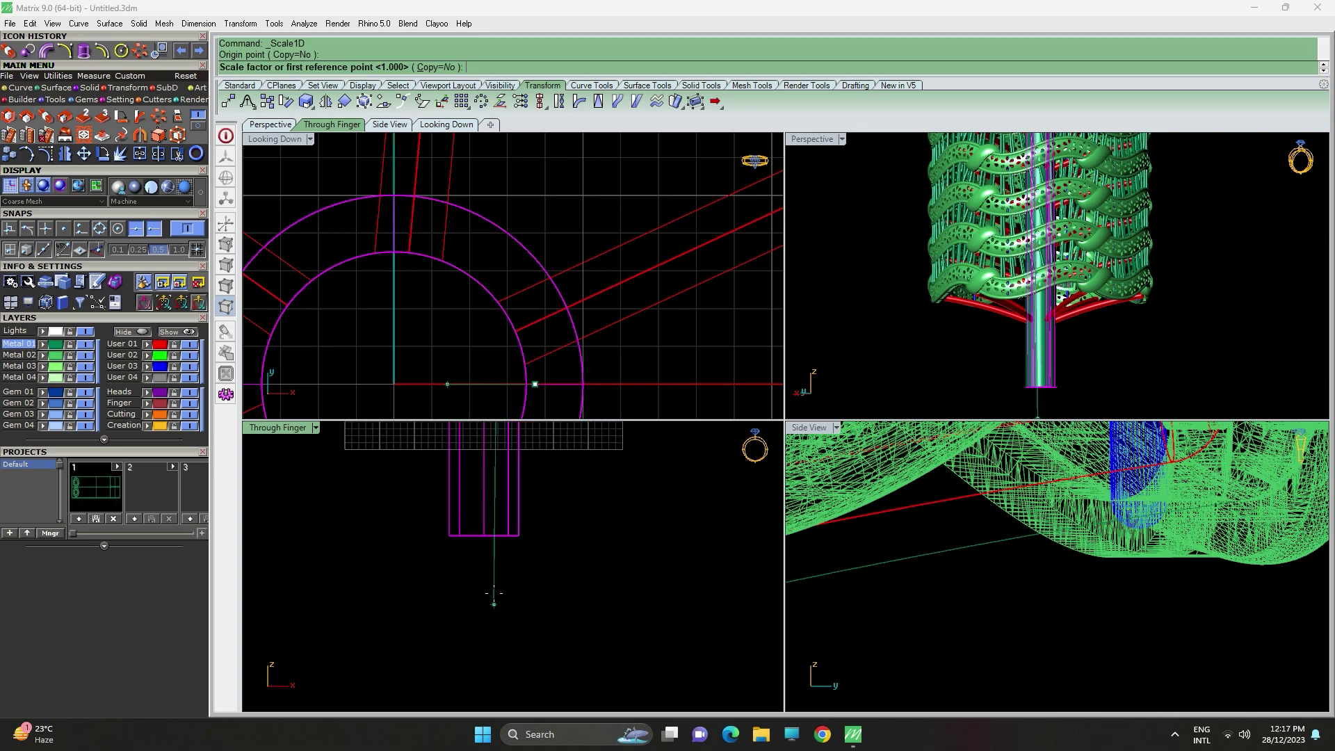
click(488, 680)
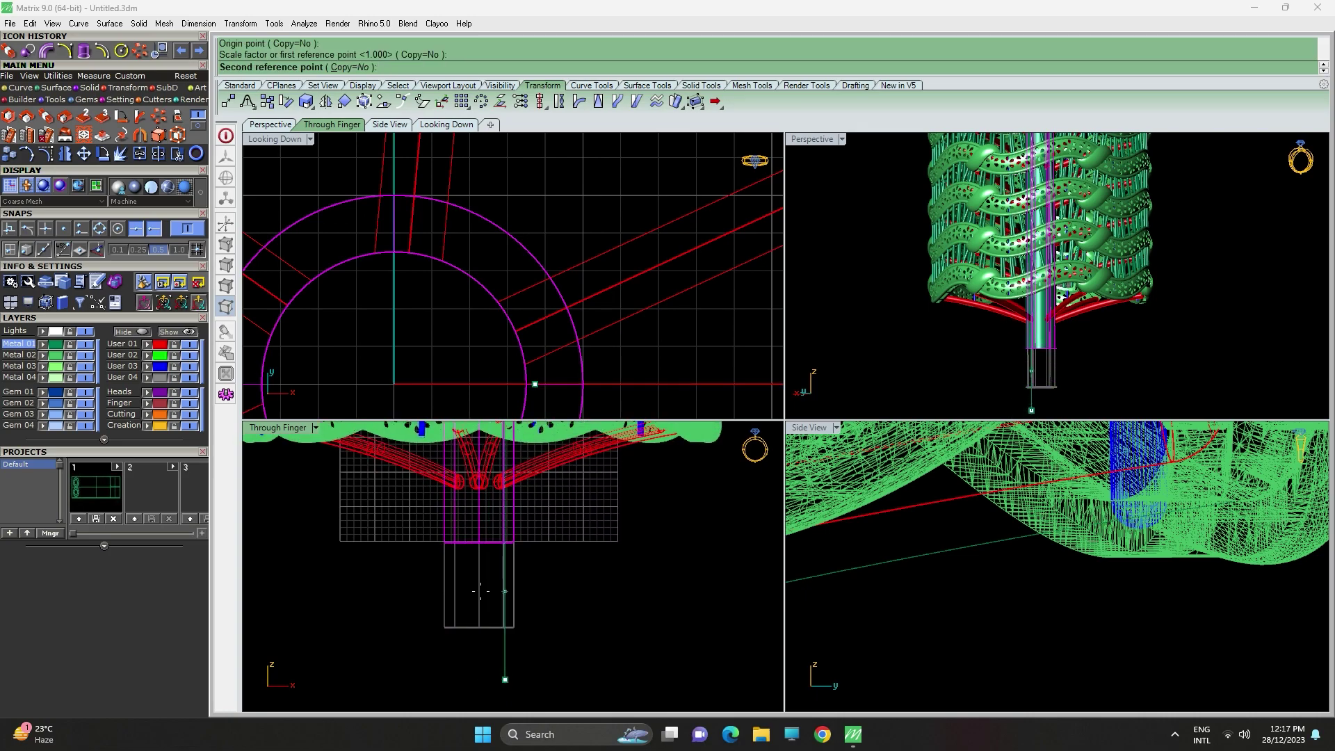
click(478, 601)
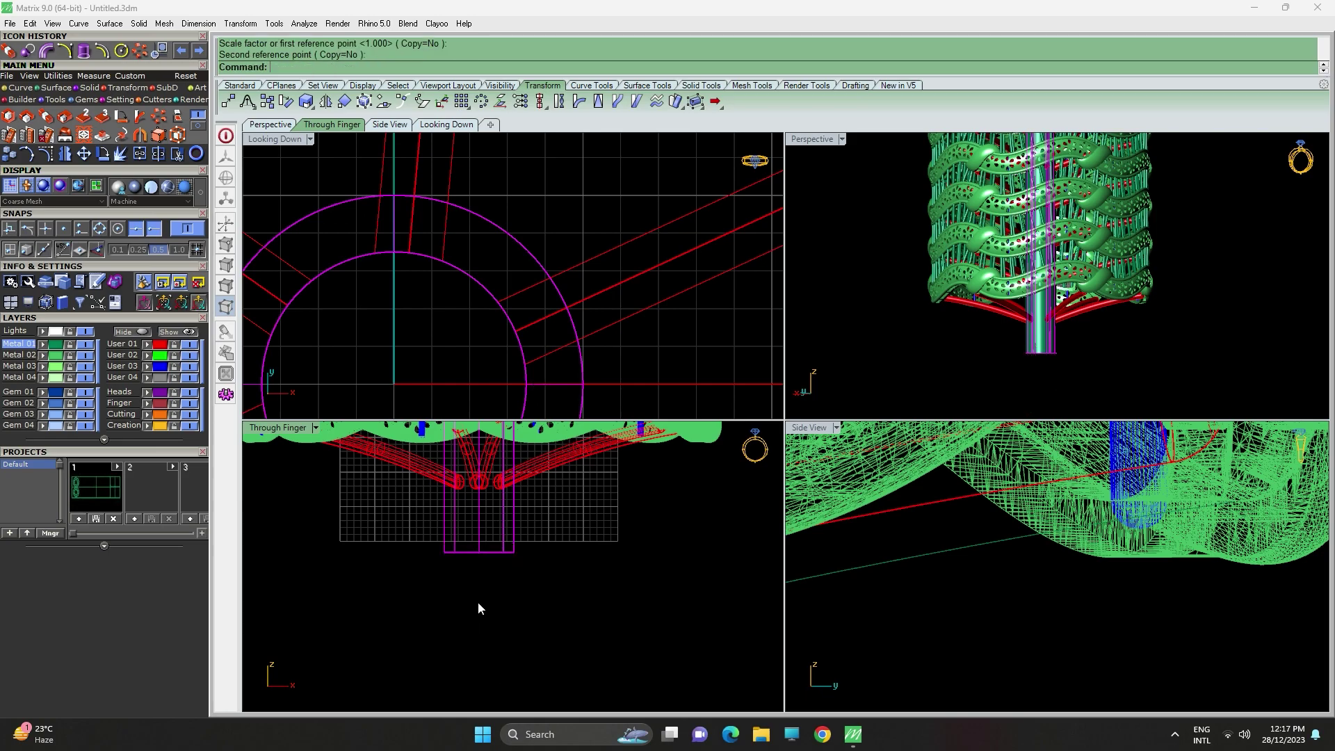
scroll(477, 603, down, 6)
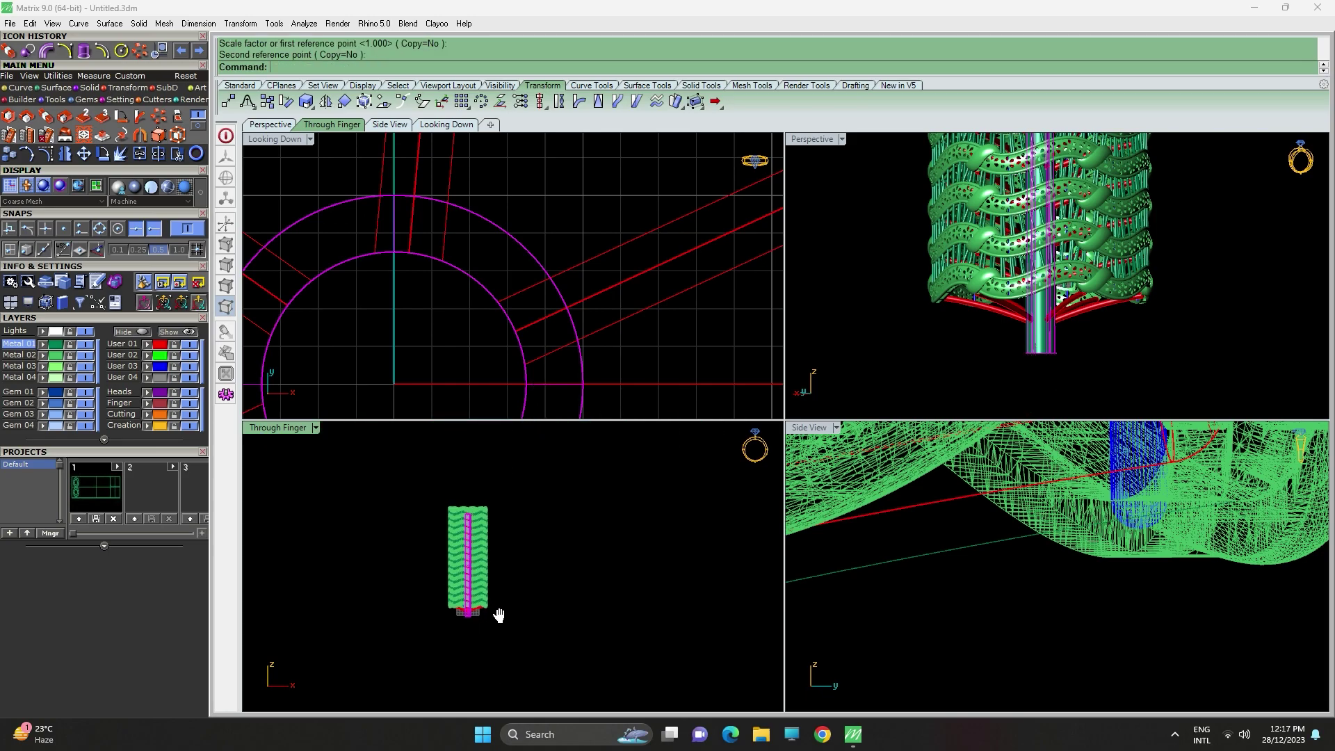
scroll(499, 615, up, 2)
click(500, 617)
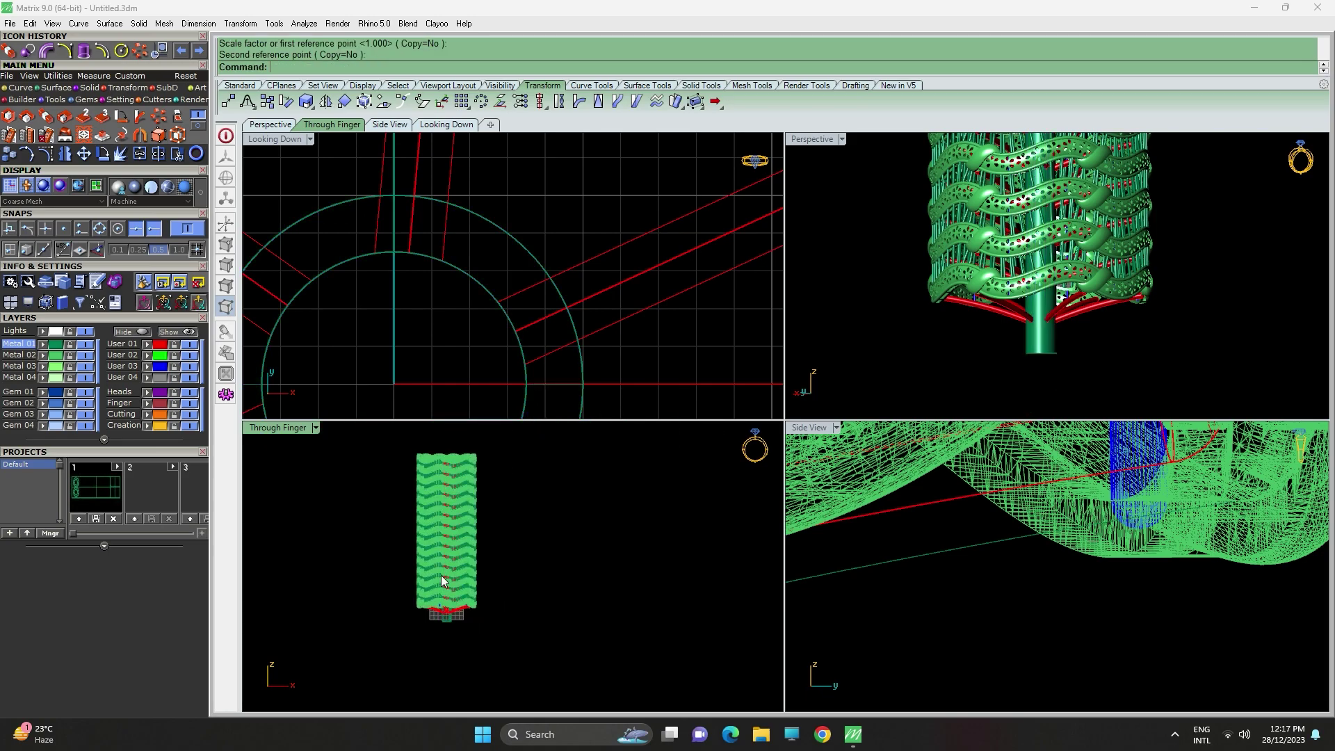
Measure the tree's overall height with a vertical dimension in the Through Finger view and delete the dimension.
click(93, 76)
click(103, 134)
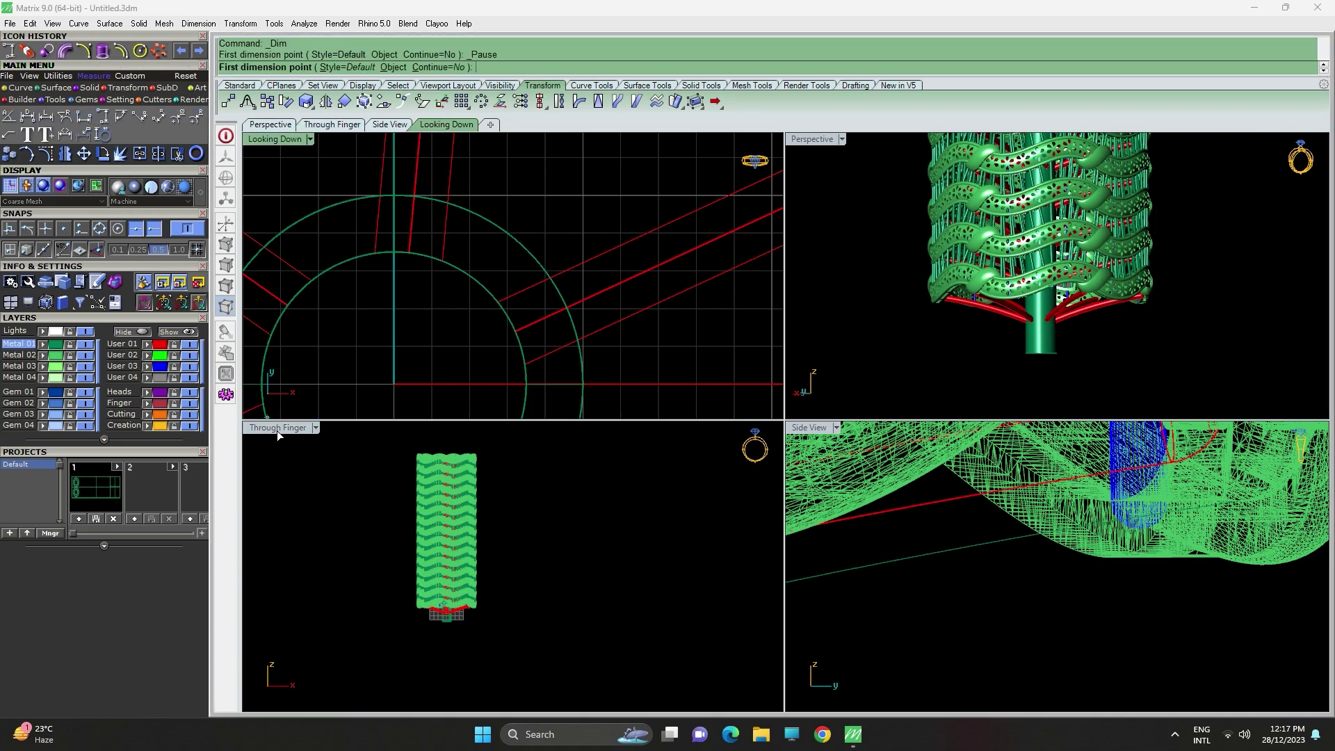
double_click(277, 427)
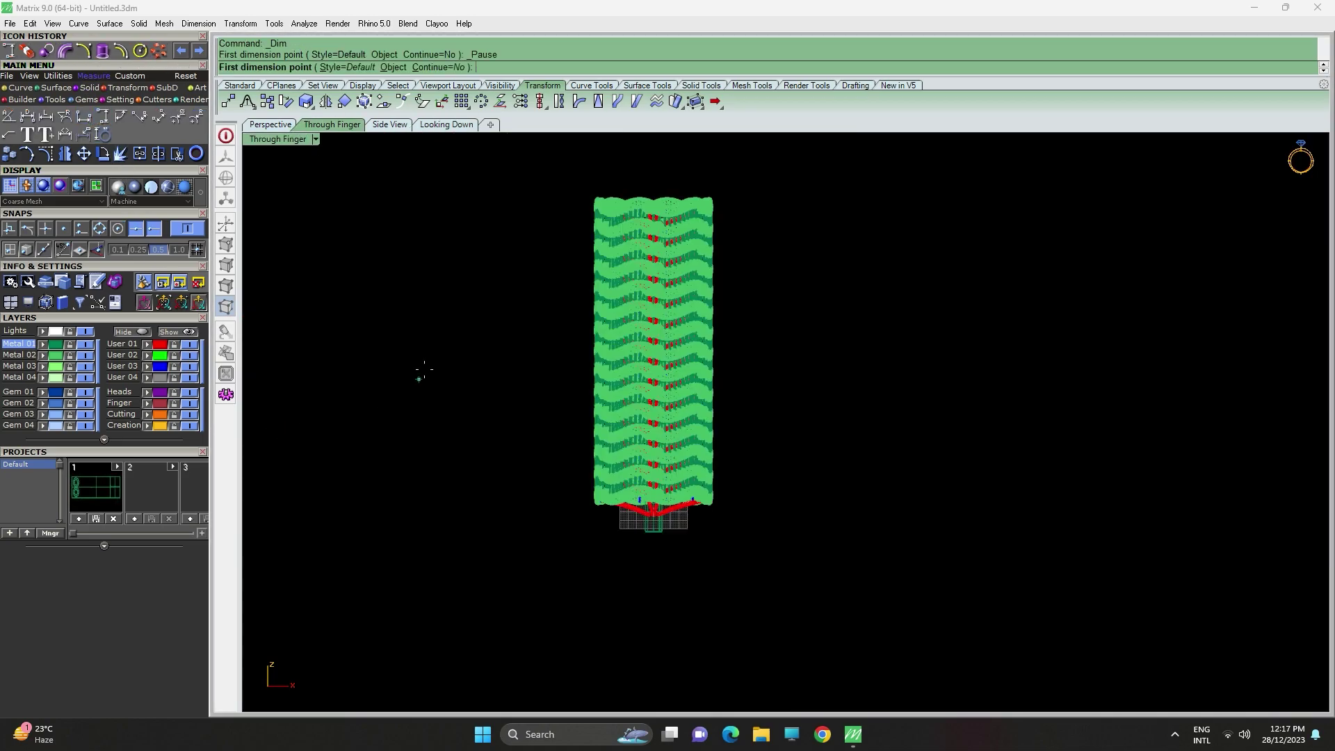
click(639, 197)
scroll(634, 546, up, 3)
click(633, 519)
click(488, 348)
scroll(462, 309, up, 5)
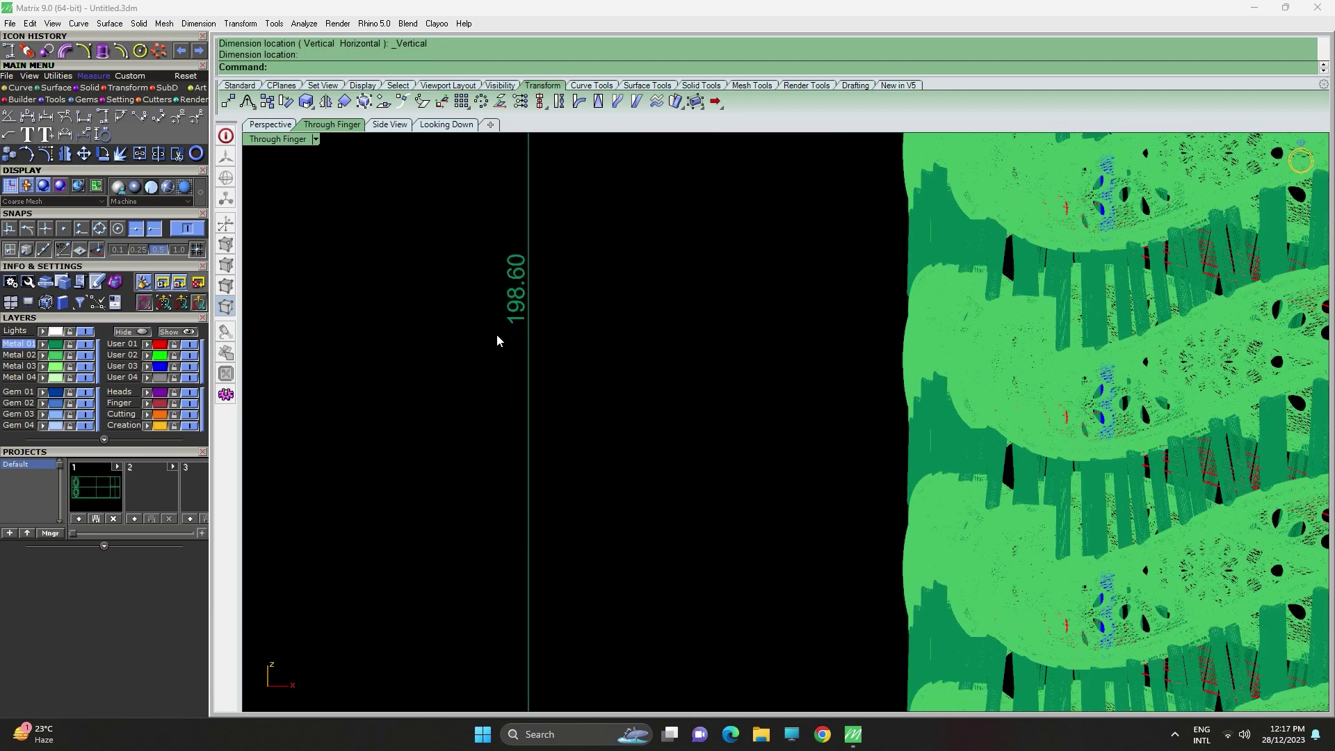
drag(542, 328, 352, 316)
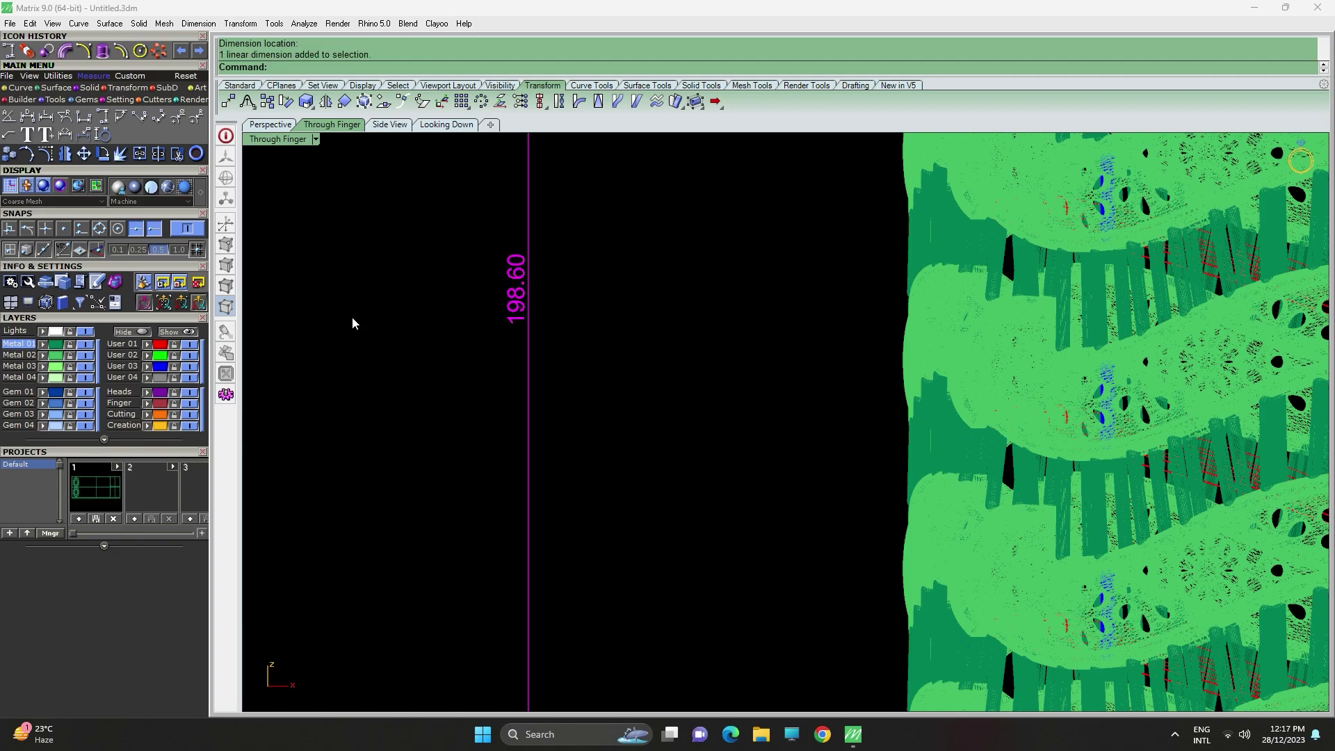
key(Delete)
Draw a circle centred on 0,0,0 in the Looking Down view, about twice the central tube's outer diameter.
scroll(844, 408, down, 10)
right_drag(901, 440, 828, 453)
scroll(800, 541, up, 7)
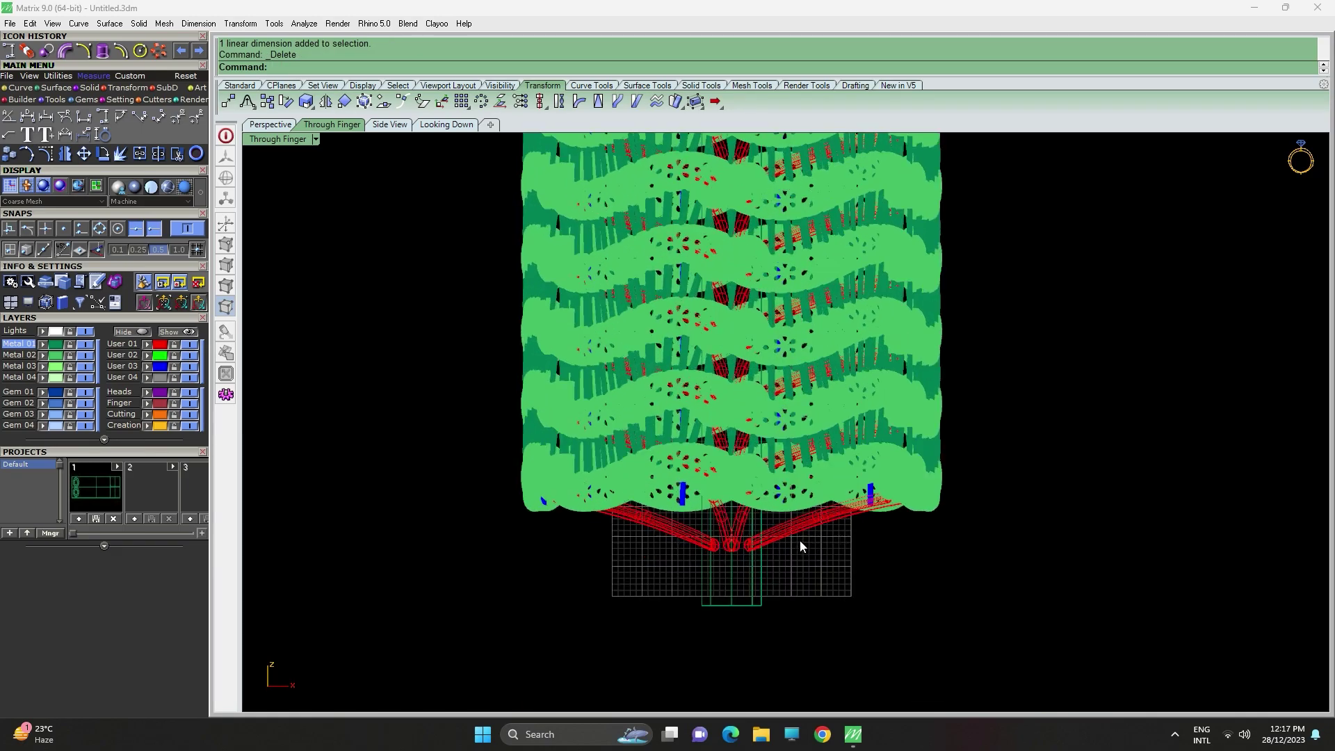
double_click(278, 143)
scroll(419, 219, down, 6)
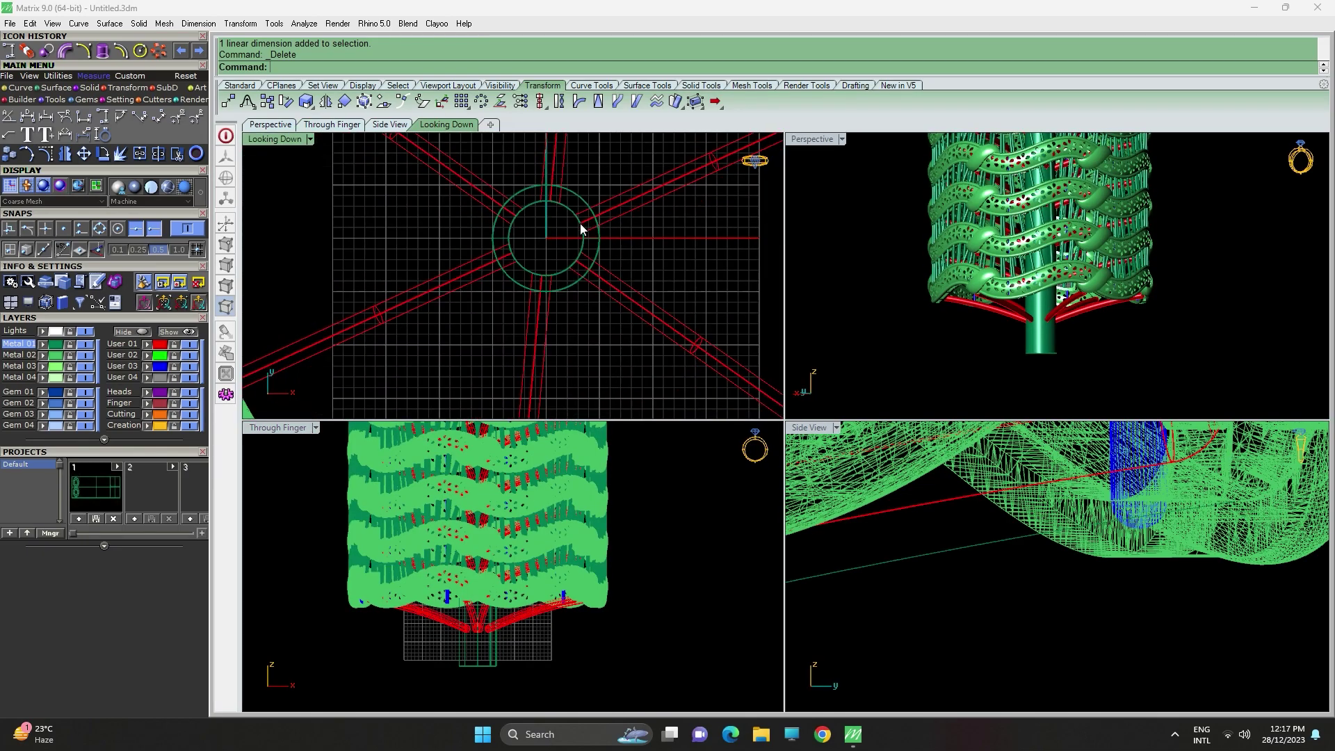
click(28, 88)
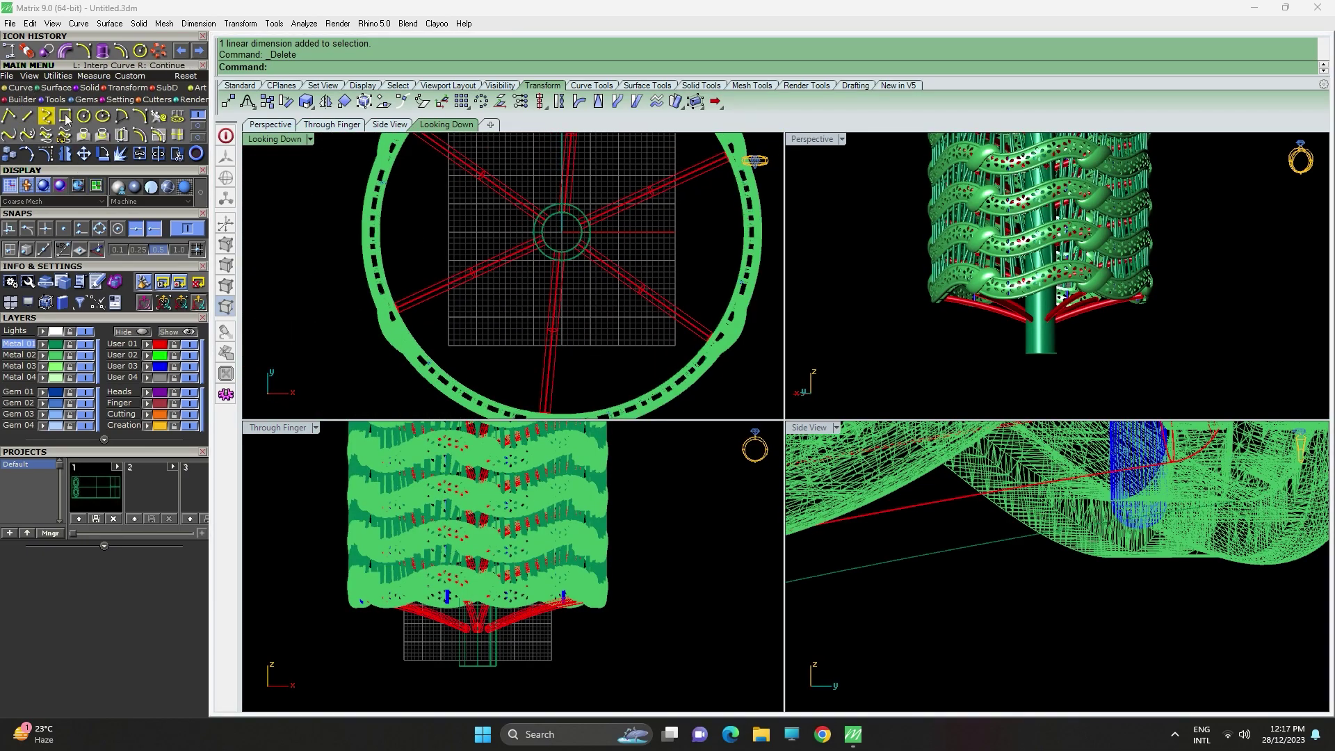
click(84, 116)
click(562, 232)
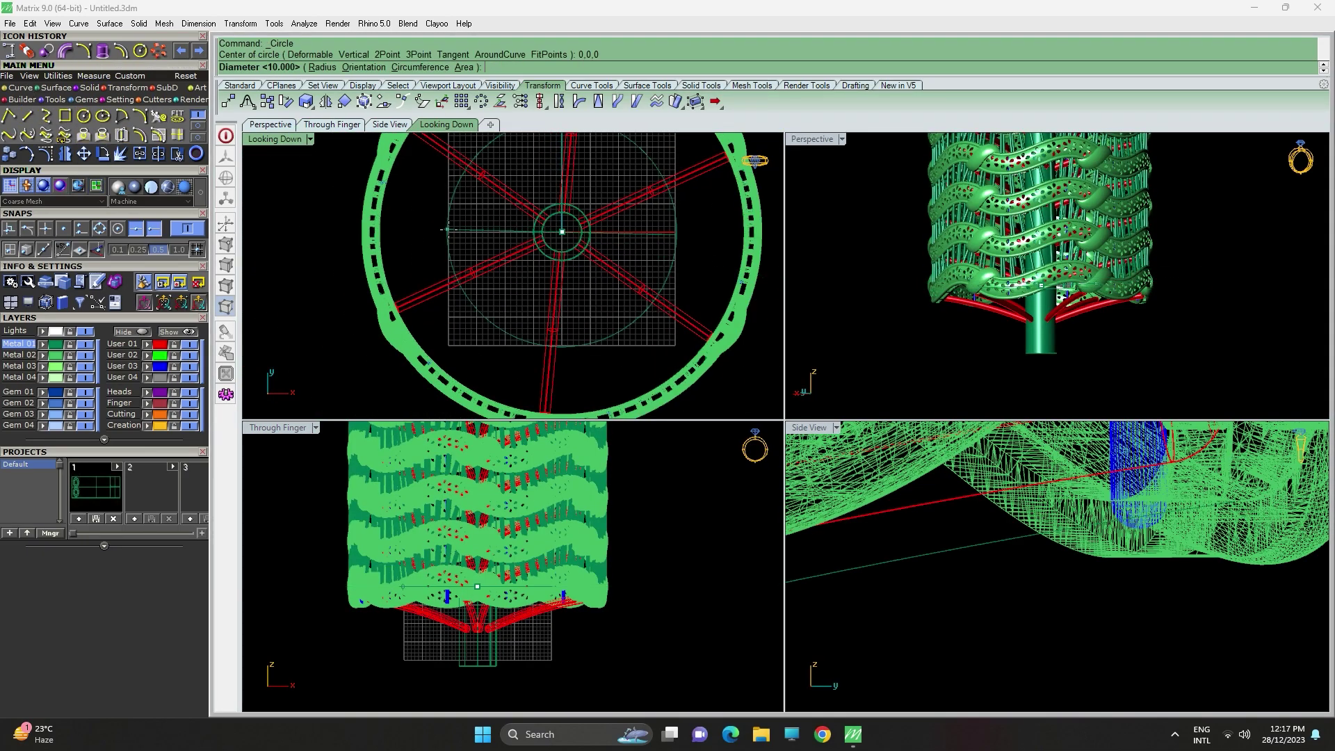
click(507, 255)
Extrude the new circle and the tube's outer circle together into a solid ring 0.3 thick on the Creation layer.
click(506, 243)
scroll(559, 234, up, 5)
scroll(555, 234, up, 2)
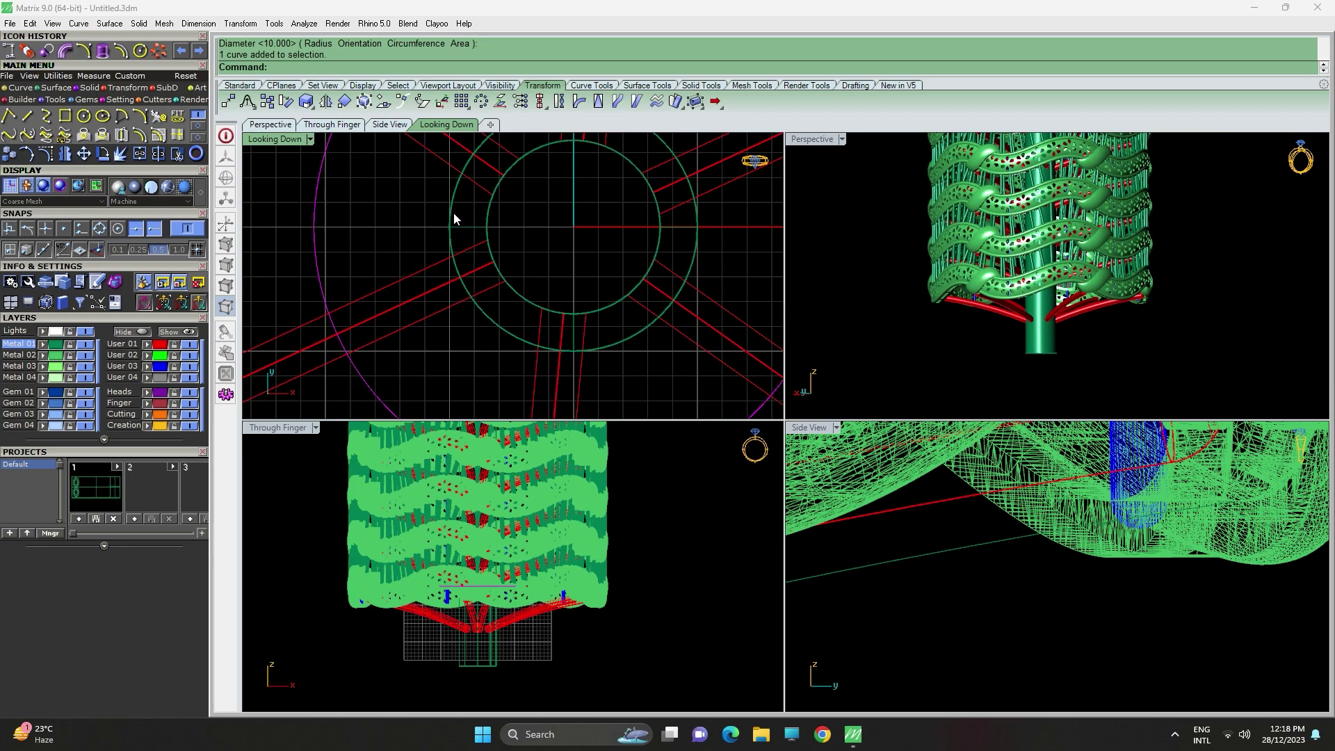
click(491, 259)
click(523, 285)
scroll(571, 620, down, 3)
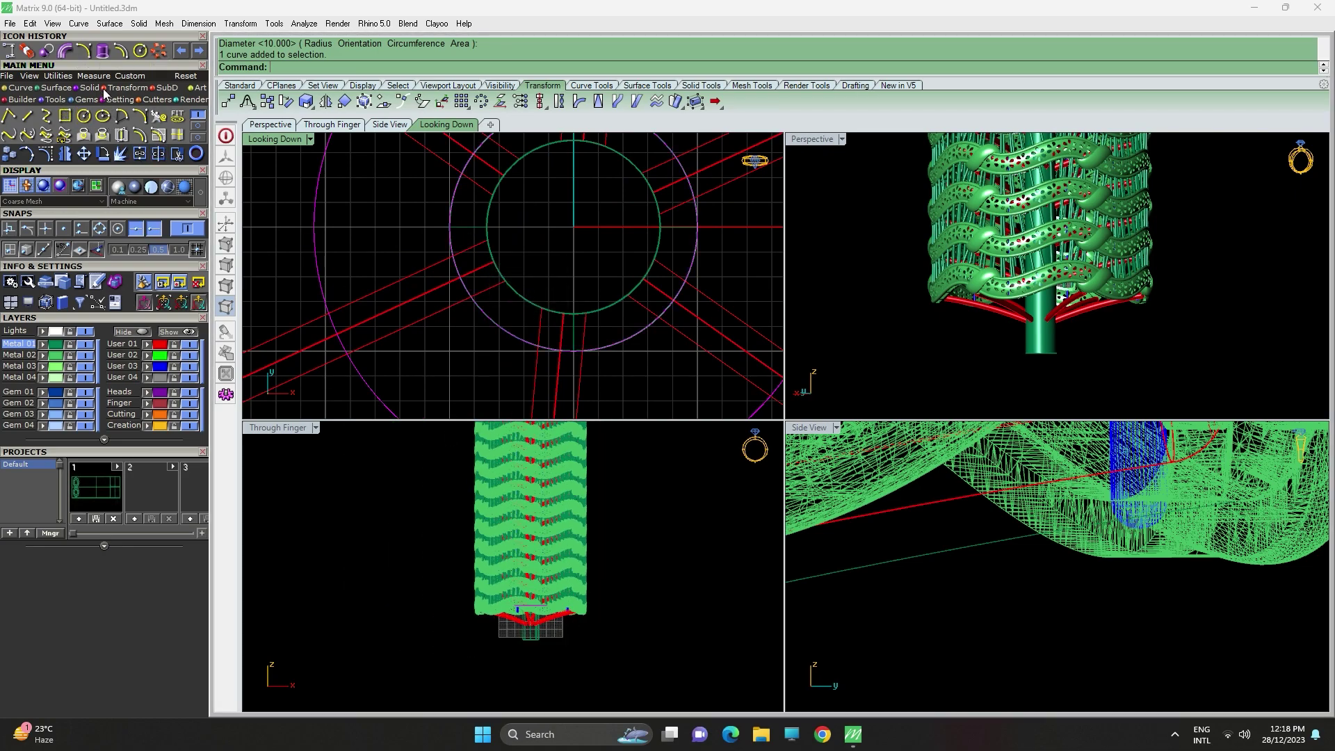
click(103, 51)
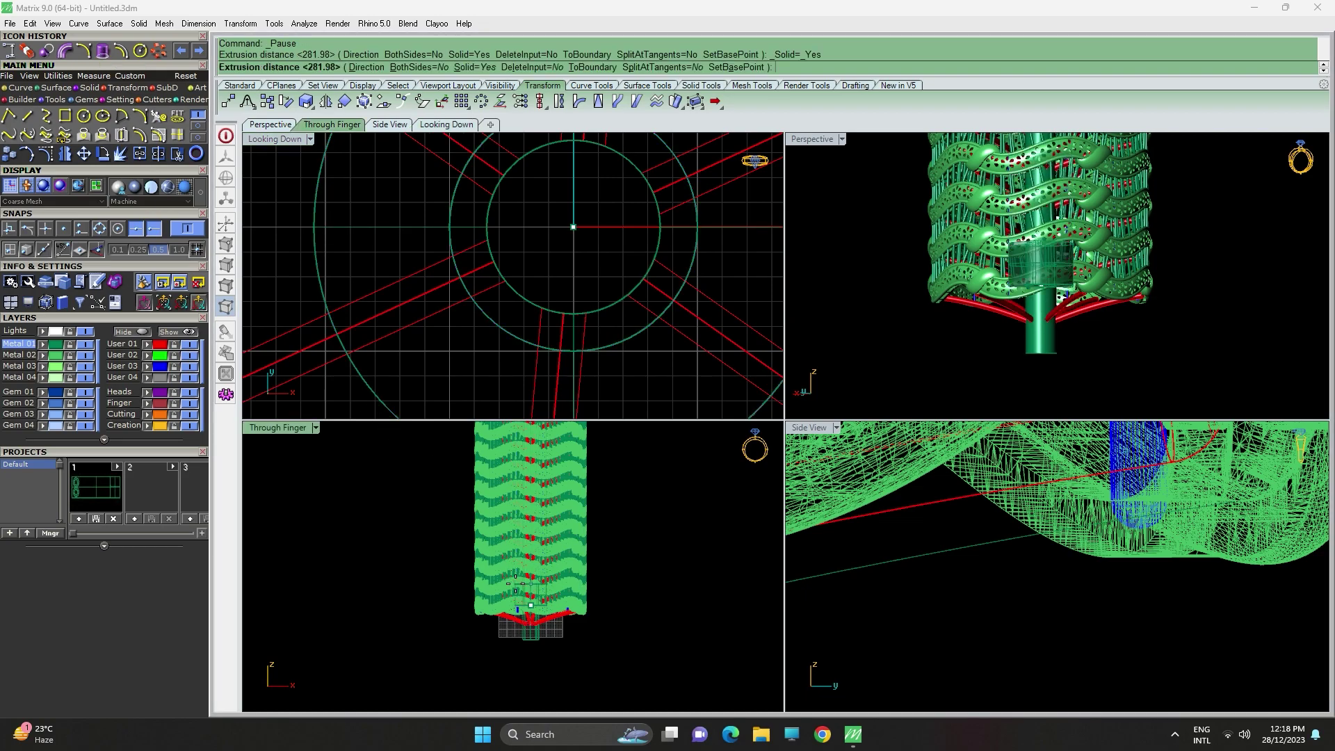
click(132, 427)
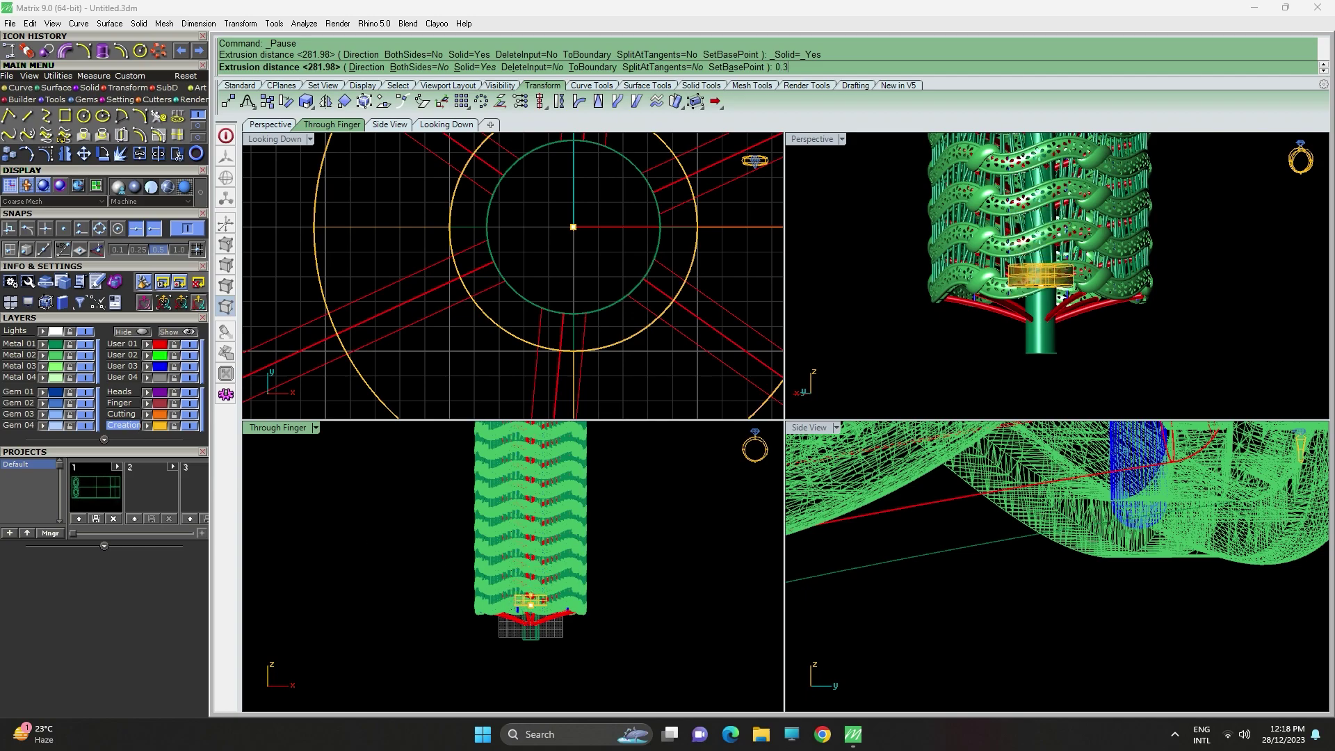
key(Return)
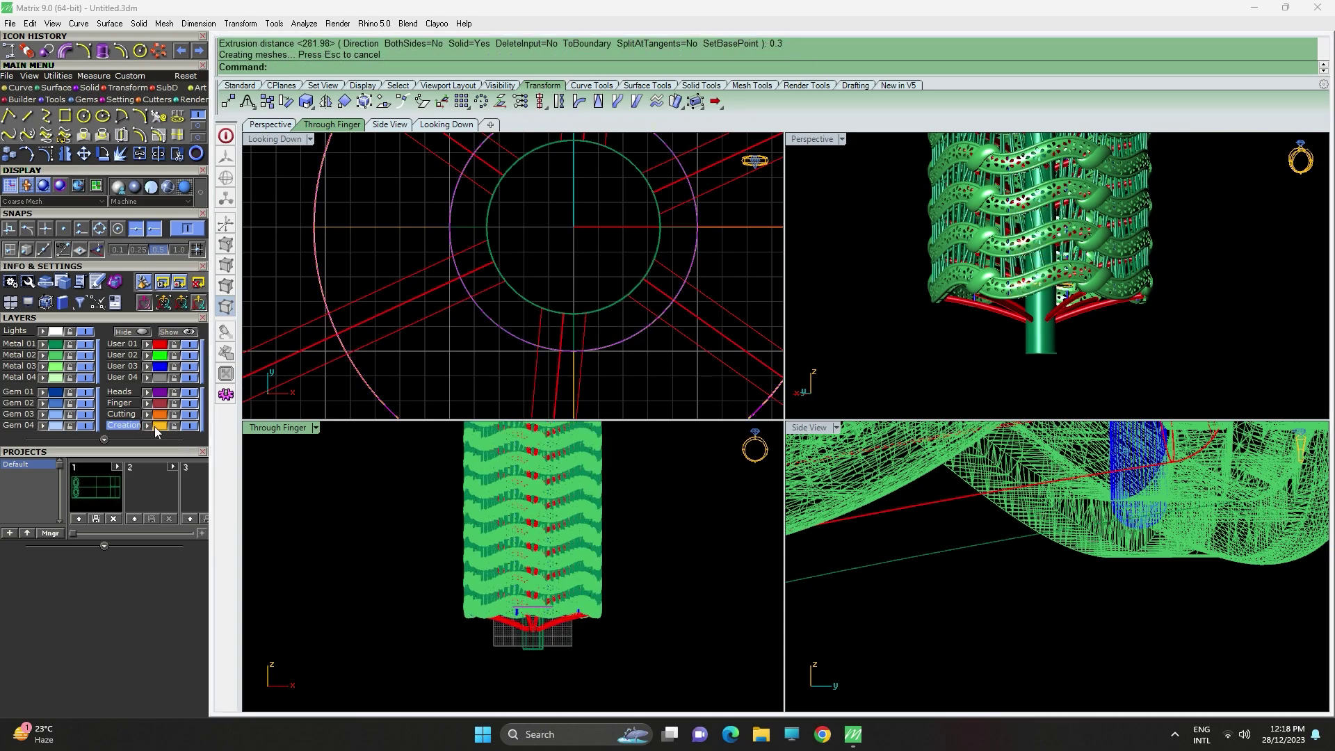
Move the thin ring straight down until it sits just below the central tube's lower end.
click(546, 610)
scroll(549, 596, up, 3)
drag(508, 630, 525, 471)
scroll(509, 678, down, 5)
scroll(517, 561, up, 14)
scroll(524, 470, up, 3)
scroll(524, 471, up, 8)
right_drag(525, 470, 533, 612)
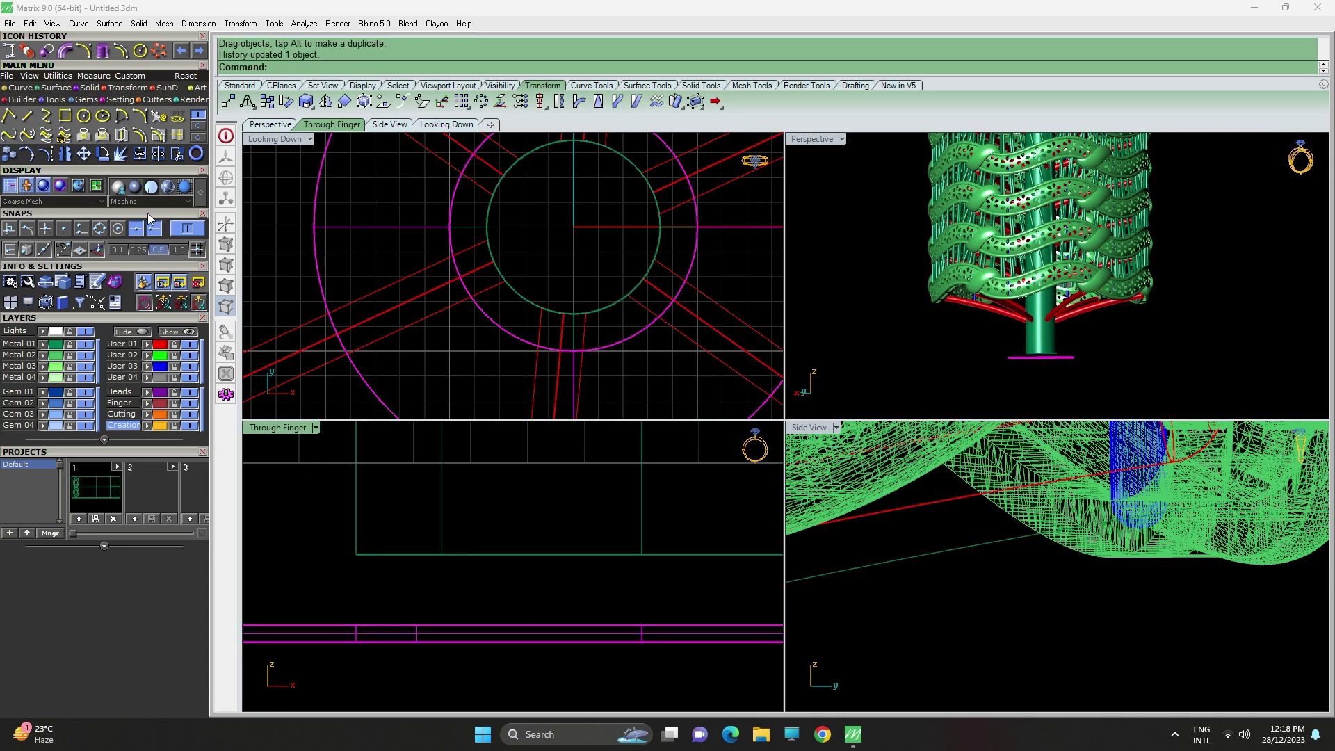
click(84, 153)
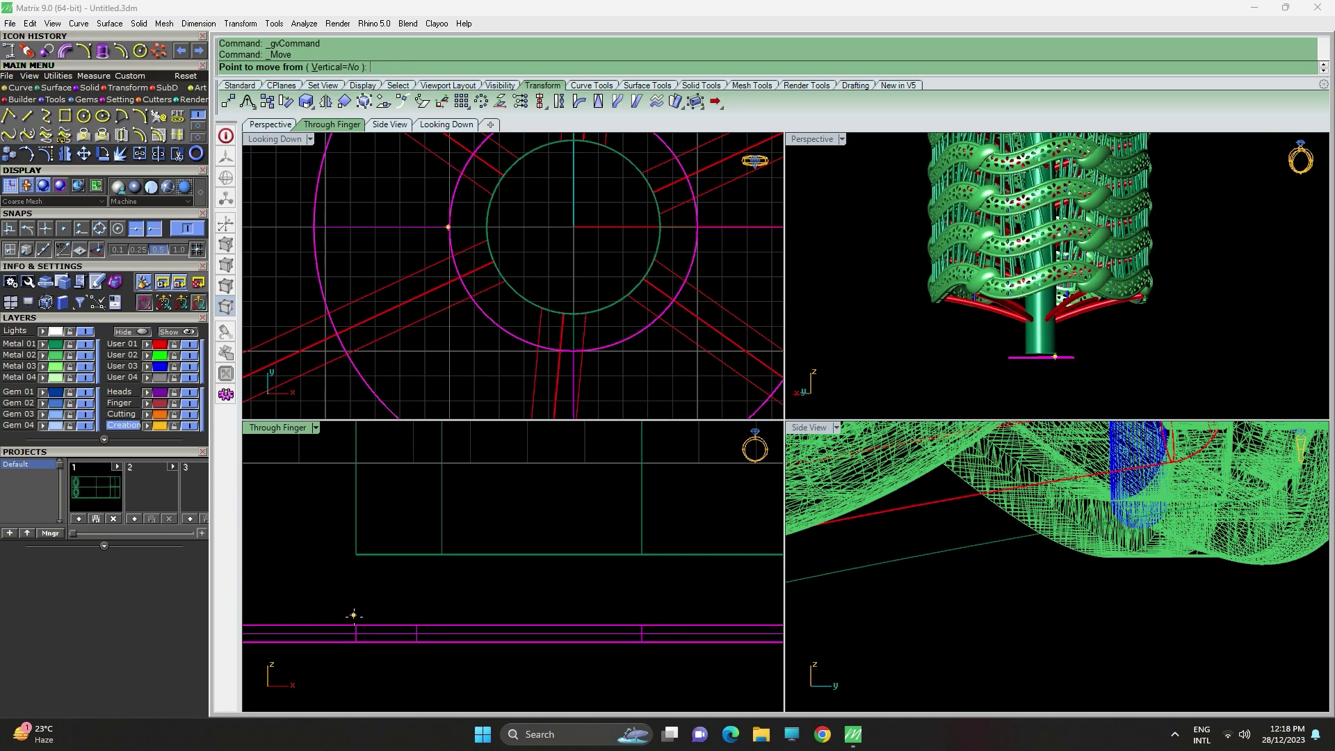
scroll(361, 627, down, 4)
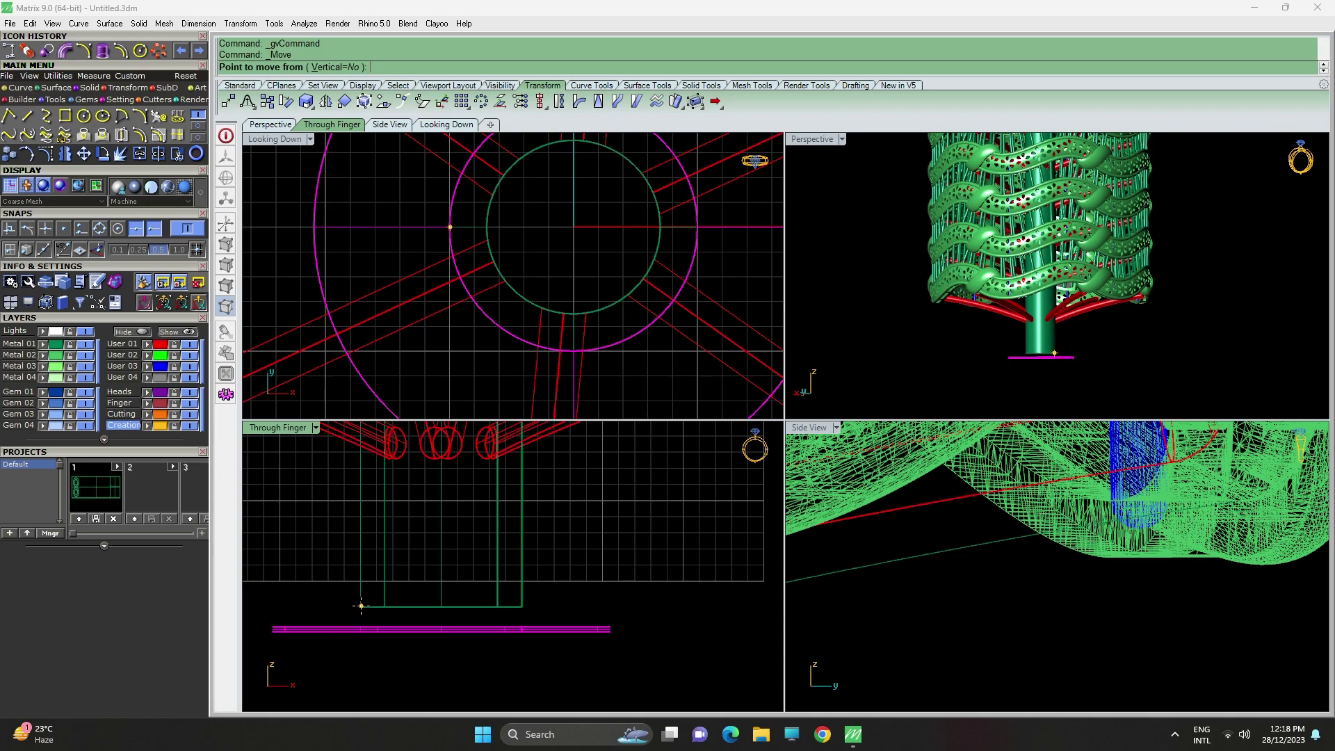
key(Escape)
Raise the thin ring so it meets the bottom edge of the central tube as a base flange.
scroll(362, 612, up, 4)
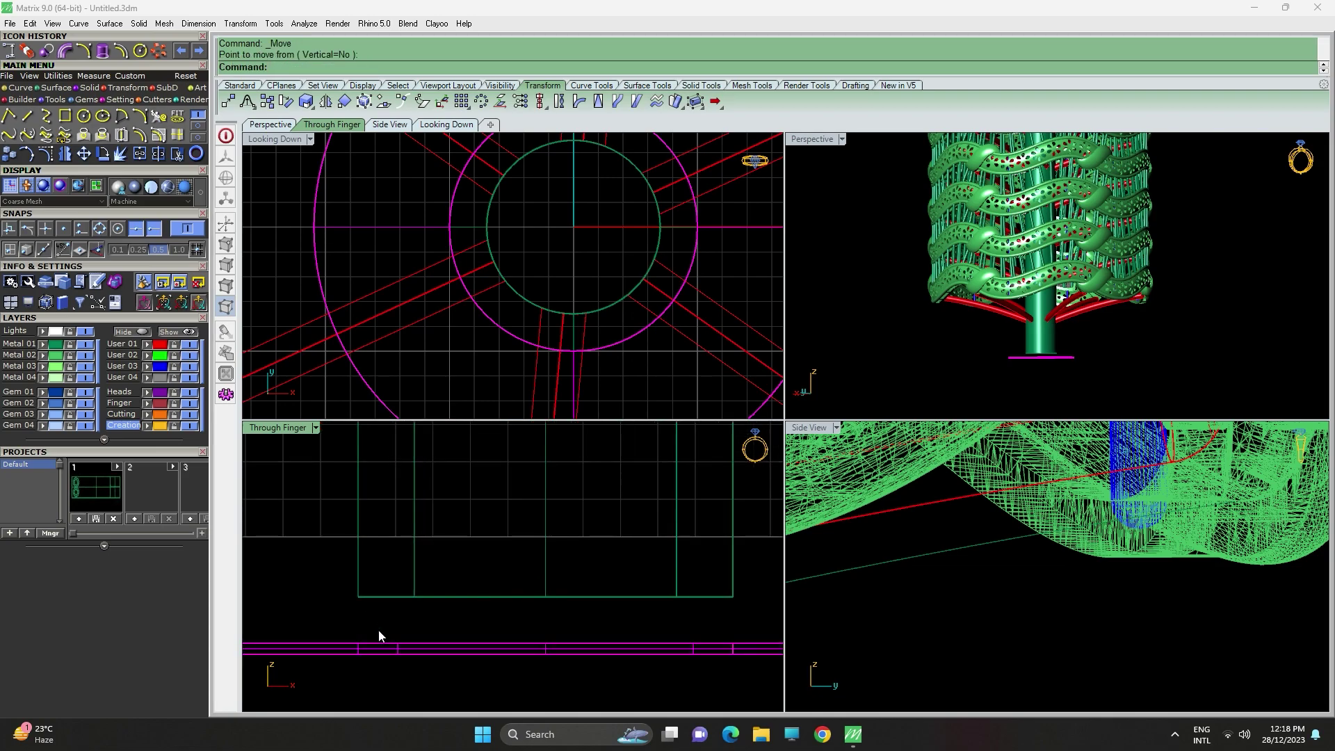
drag(390, 650, 448, 592)
scroll(393, 597, up, 2)
scroll(394, 599, up, 5)
scroll(440, 596, up, 5)
scroll(448, 592, down, 3)
scroll(448, 591, down, 6)
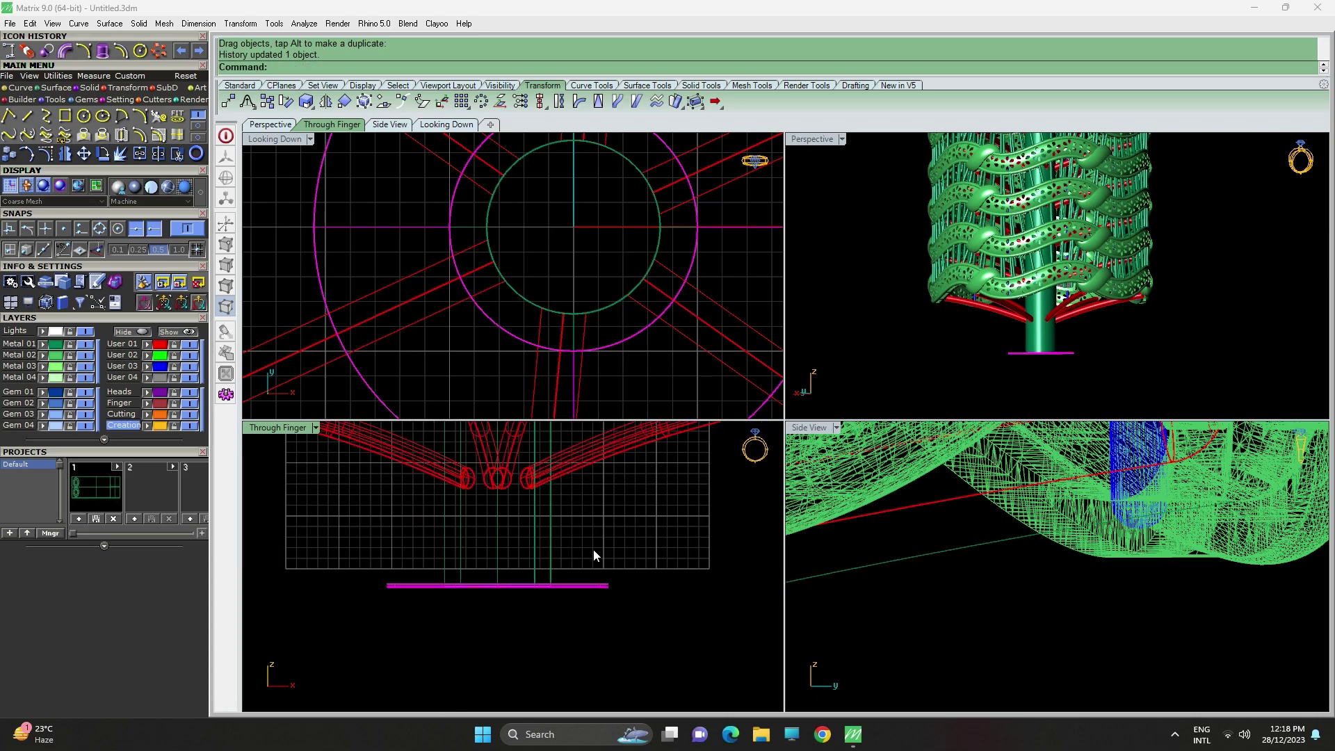
click(624, 538)
Draw a vertical line beside the bangle stack, spanning from near the stack's top down to the base ring.
right_drag(1037, 302, 1060, 277)
scroll(656, 482, down, 15)
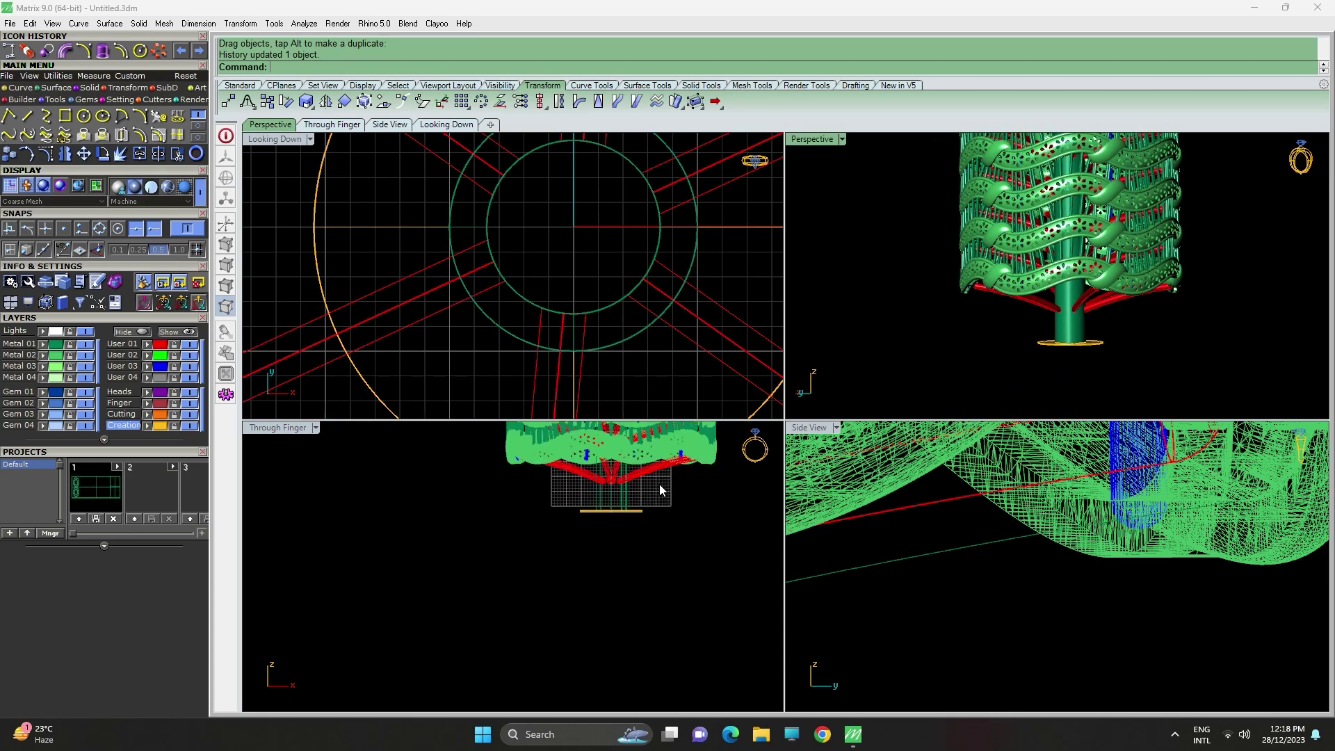
right_drag(661, 484, 412, 590)
right_drag(1118, 268, 1120, 395)
right_drag(1132, 292, 1017, 303)
click(28, 119)
scroll(527, 537, down, 6)
right_drag(508, 528, 516, 595)
scroll(479, 539, up, 6)
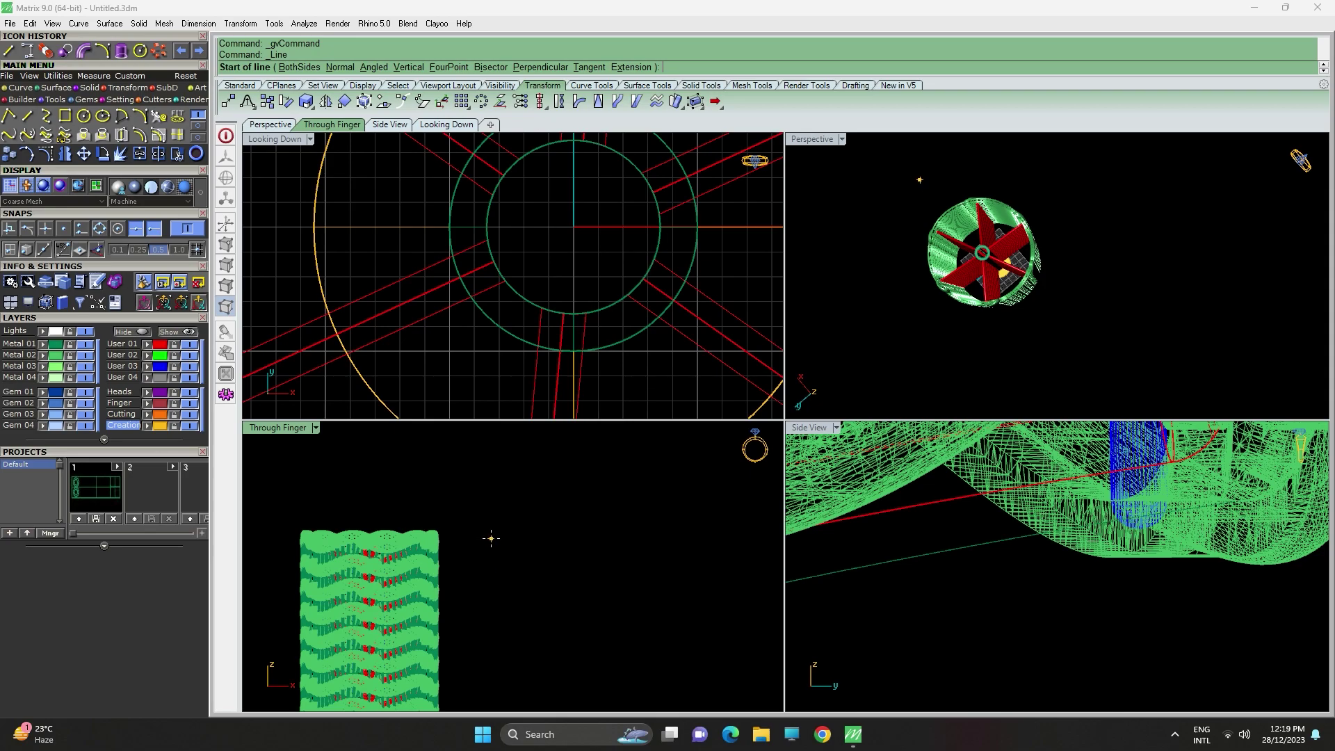
click(491, 538)
scroll(492, 539, down, 2)
click(493, 681)
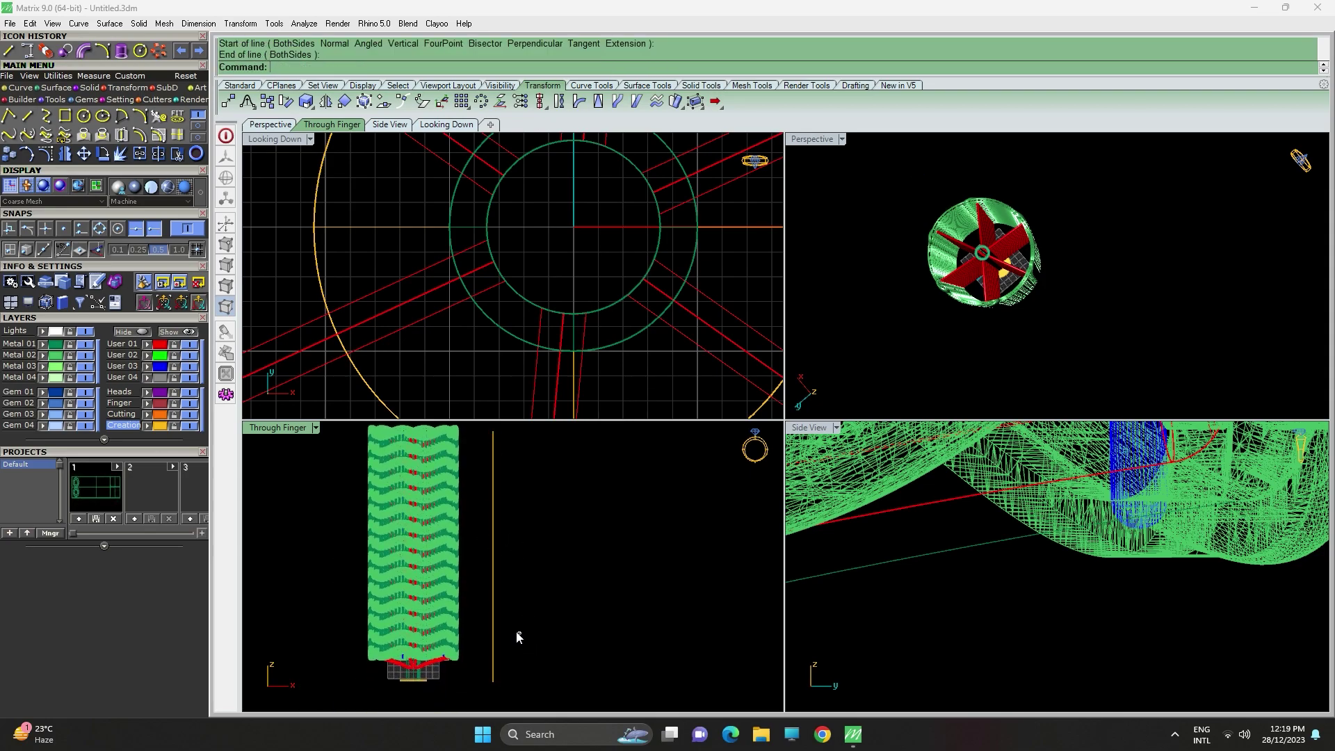
Create a pipe of 1.5 start and end diameter along the vertical line.
click(481, 614)
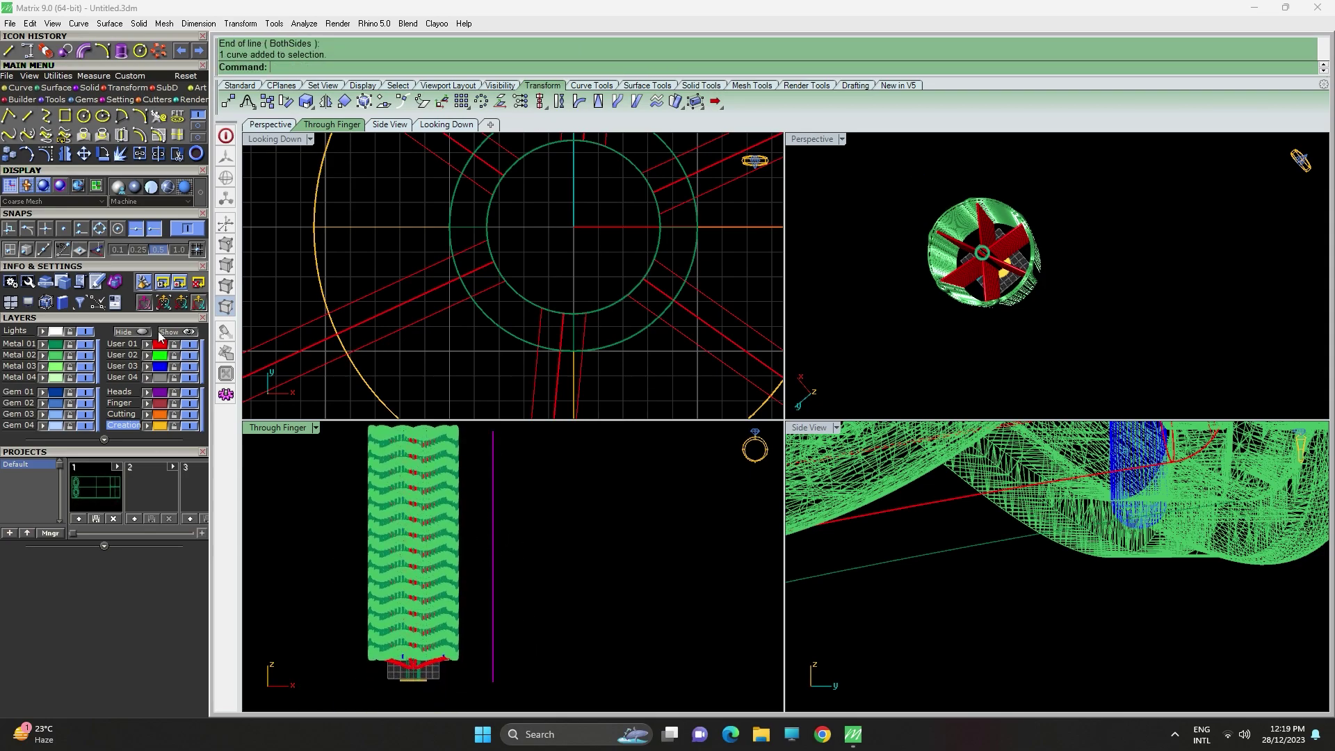
click(86, 51)
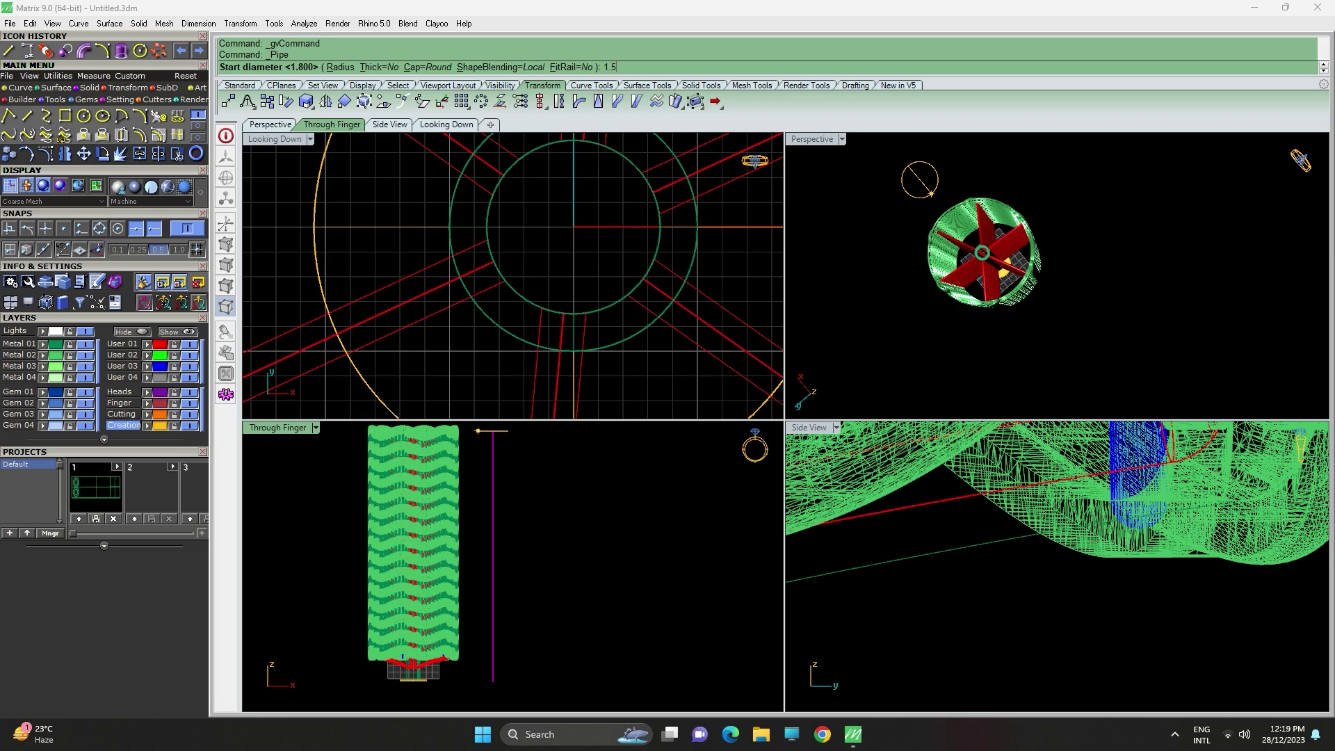
text(1.5)
key(Return)
key(Return)
key(Return)
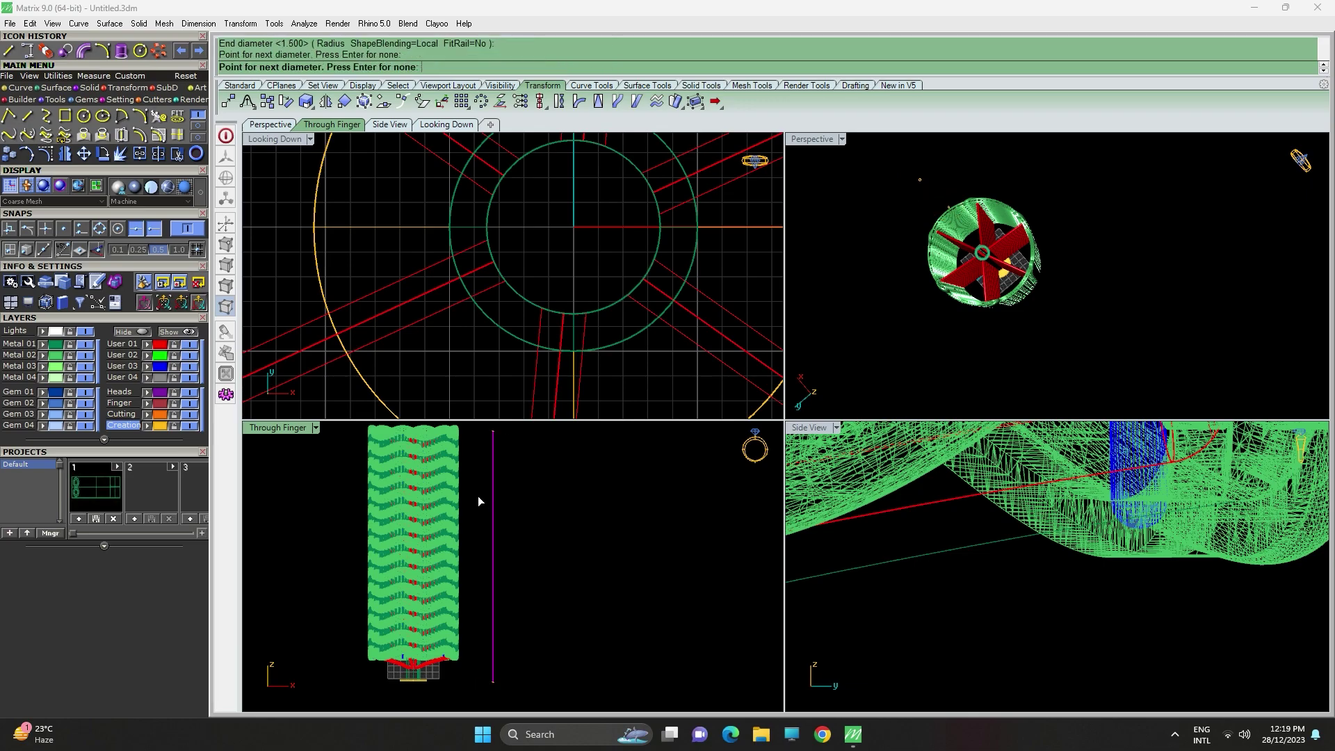
Move the vertical pipe and its curve horizontally into the bangles, between the base ring and the bangle wall.
drag(525, 477, 477, 480)
scroll(582, 243, down, 13)
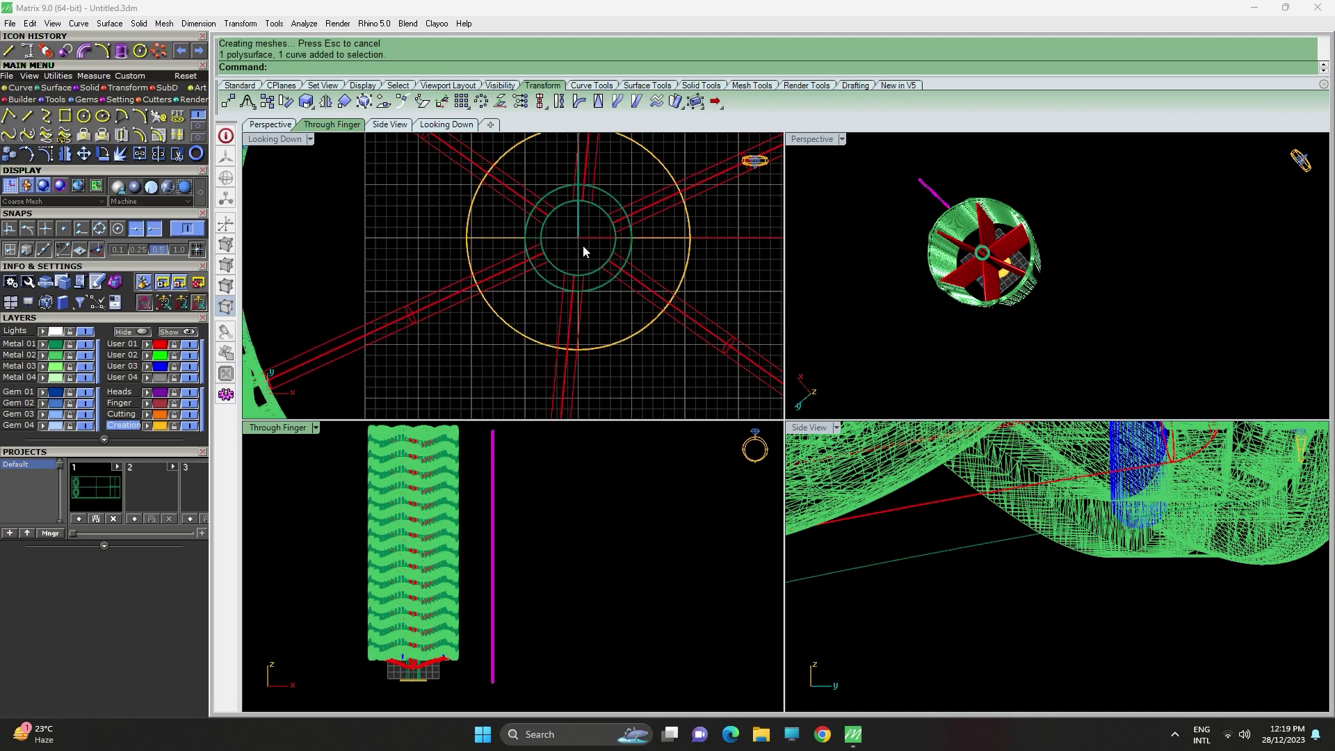
right_drag(582, 243, 525, 246)
scroll(591, 228, down, 6)
right_drag(628, 227, 599, 239)
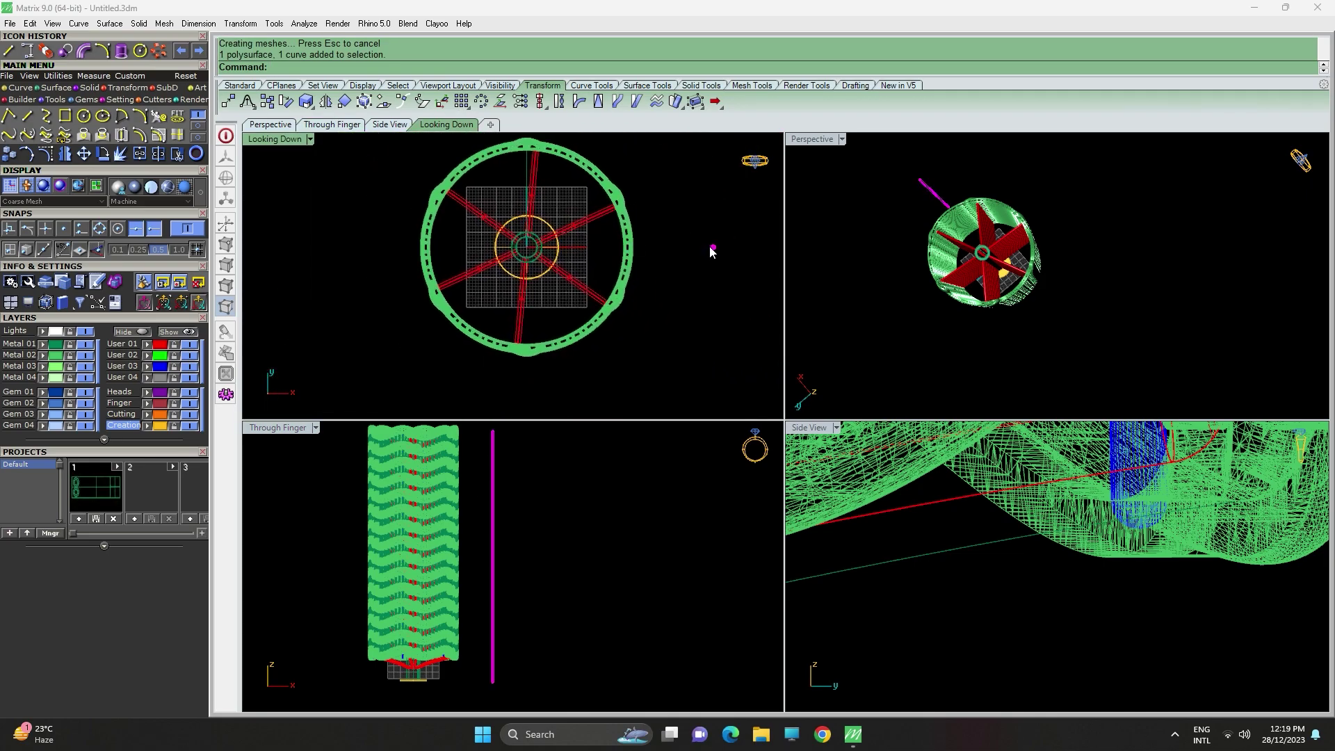
drag(708, 247, 598, 249)
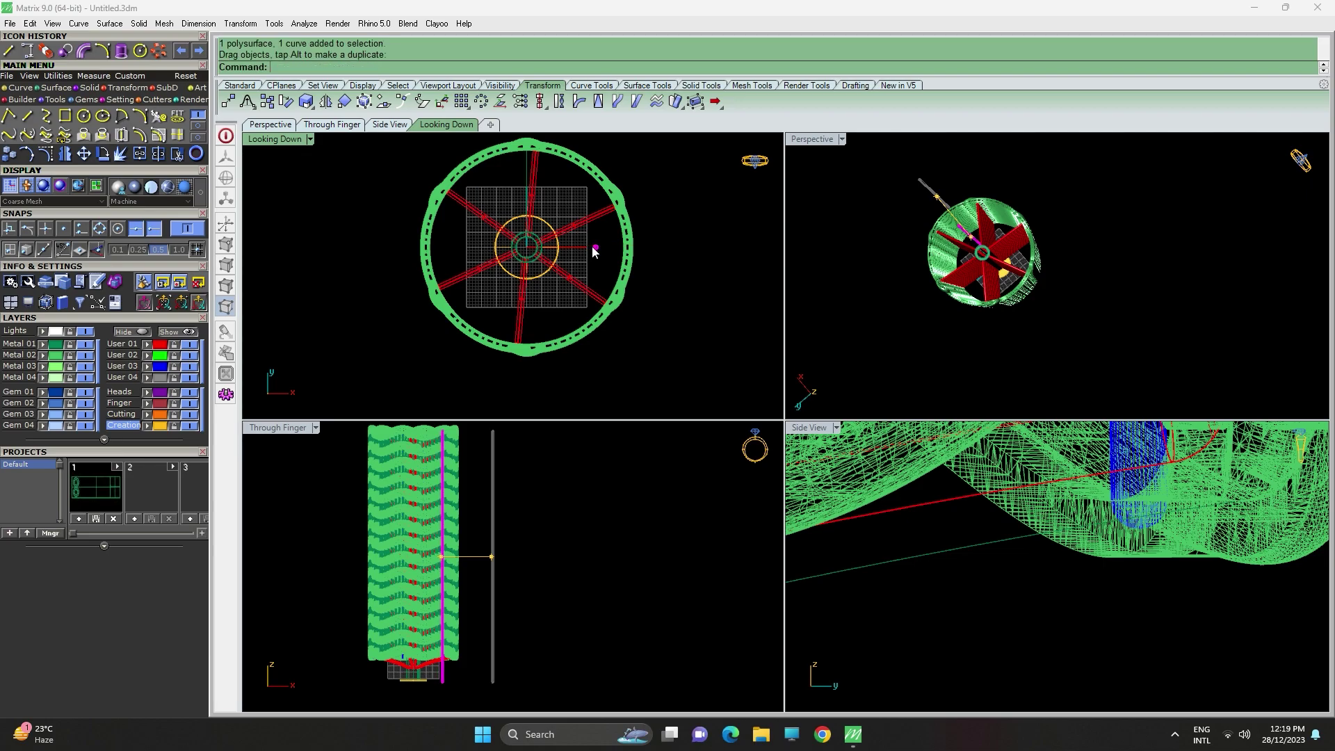
Move the vertical pipe in plan so it sits centred on the diagonal red support rod at the upper right.
scroll(598, 249, up, 5)
right_drag(597, 243, 574, 333)
scroll(575, 333, up, 8)
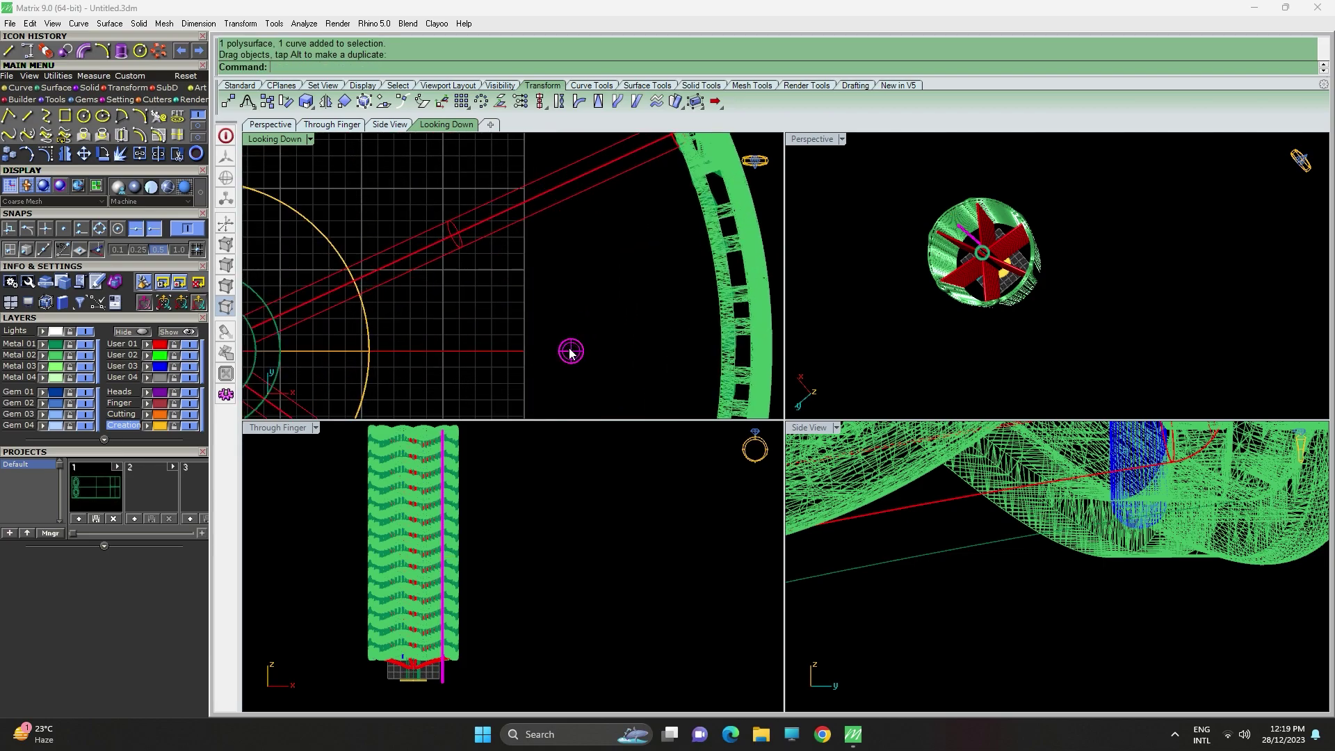
drag(571, 351, 582, 201)
scroll(568, 183, up, 8)
scroll(981, 297, up, 10)
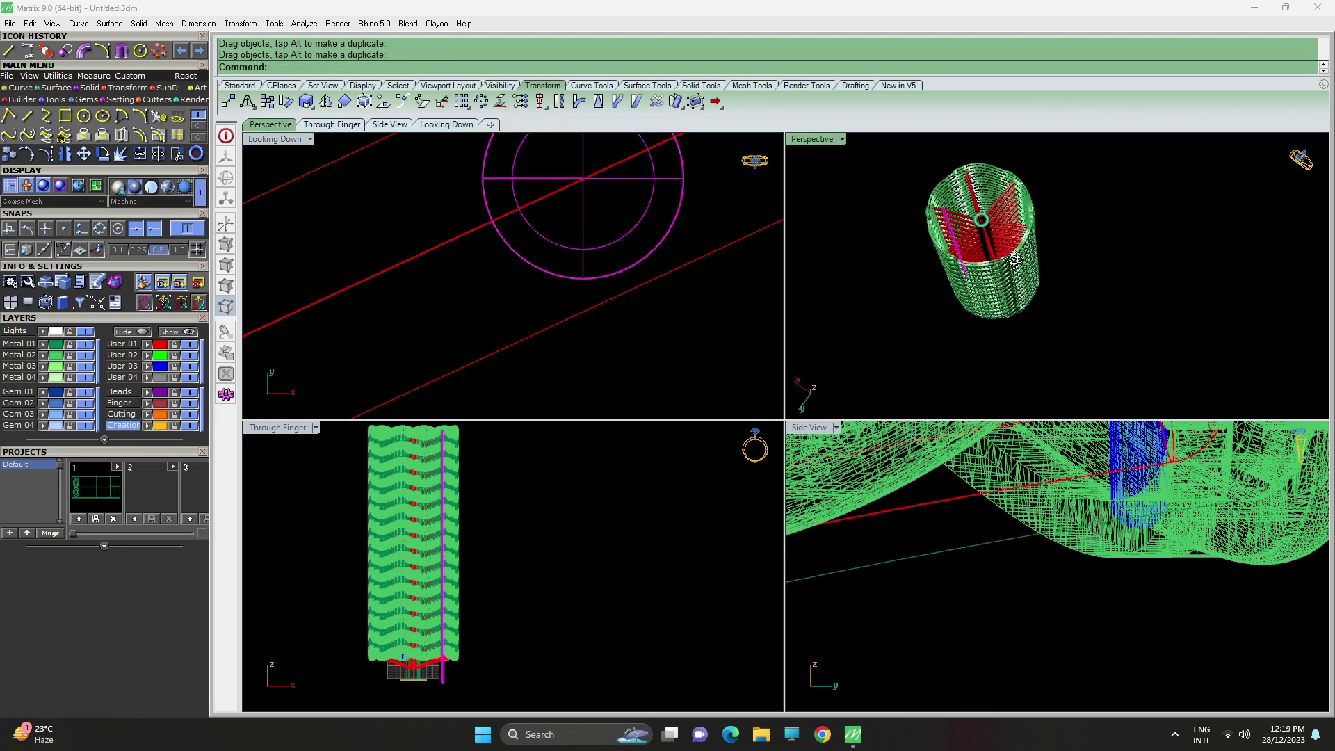
scroll(951, 164, up, 8)
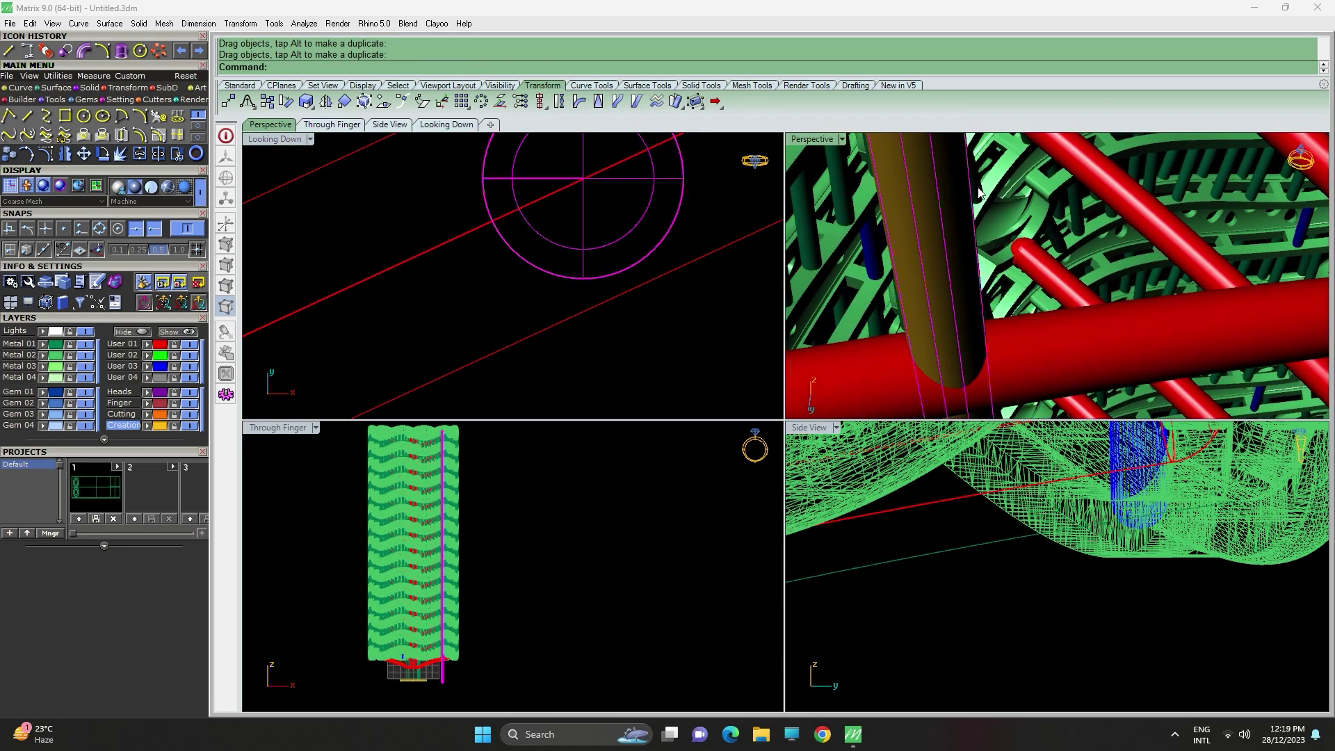
scroll(979, 193, down, 12)
scroll(979, 194, down, 3)
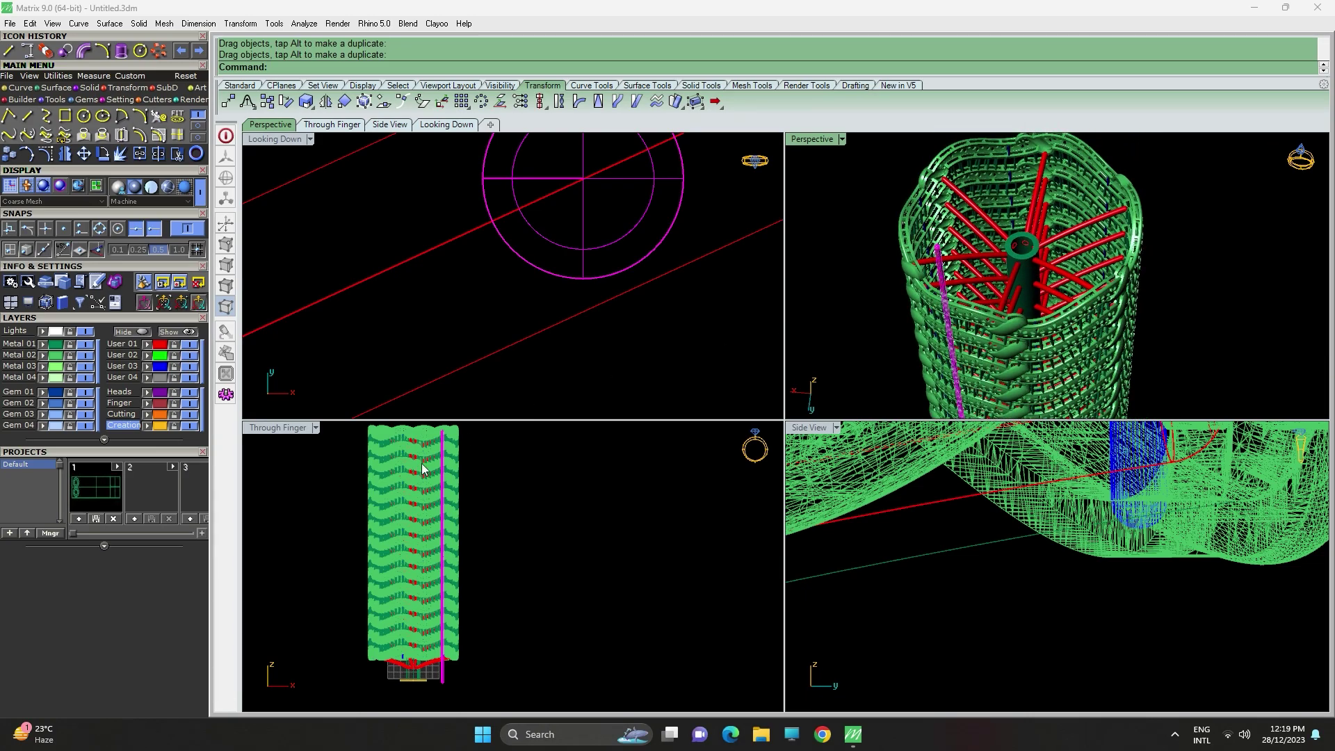
Lower the vertical pipe so its rounded top end sinks into the uppermost red support rod.
scroll(422, 463, up, 1)
scroll(892, 228, up, 6)
scroll(901, 310, up, 2)
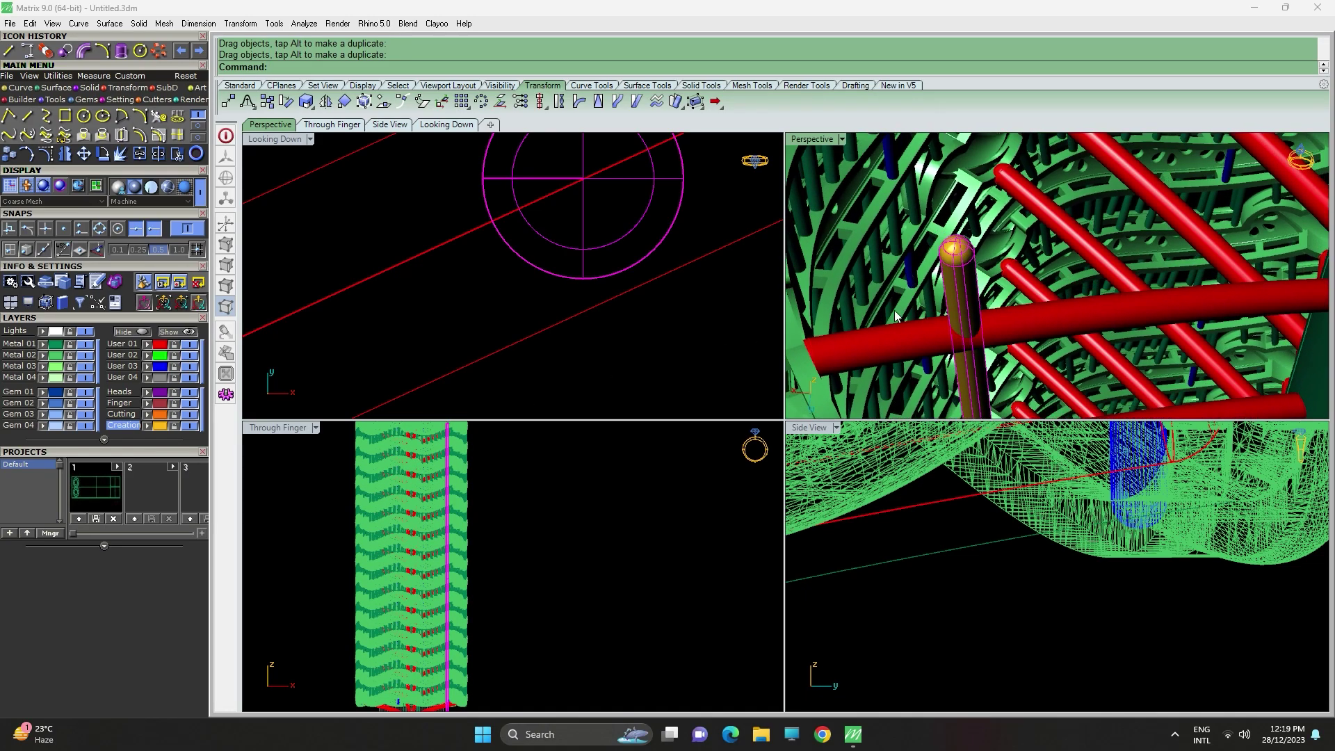
scroll(414, 500, up, 6)
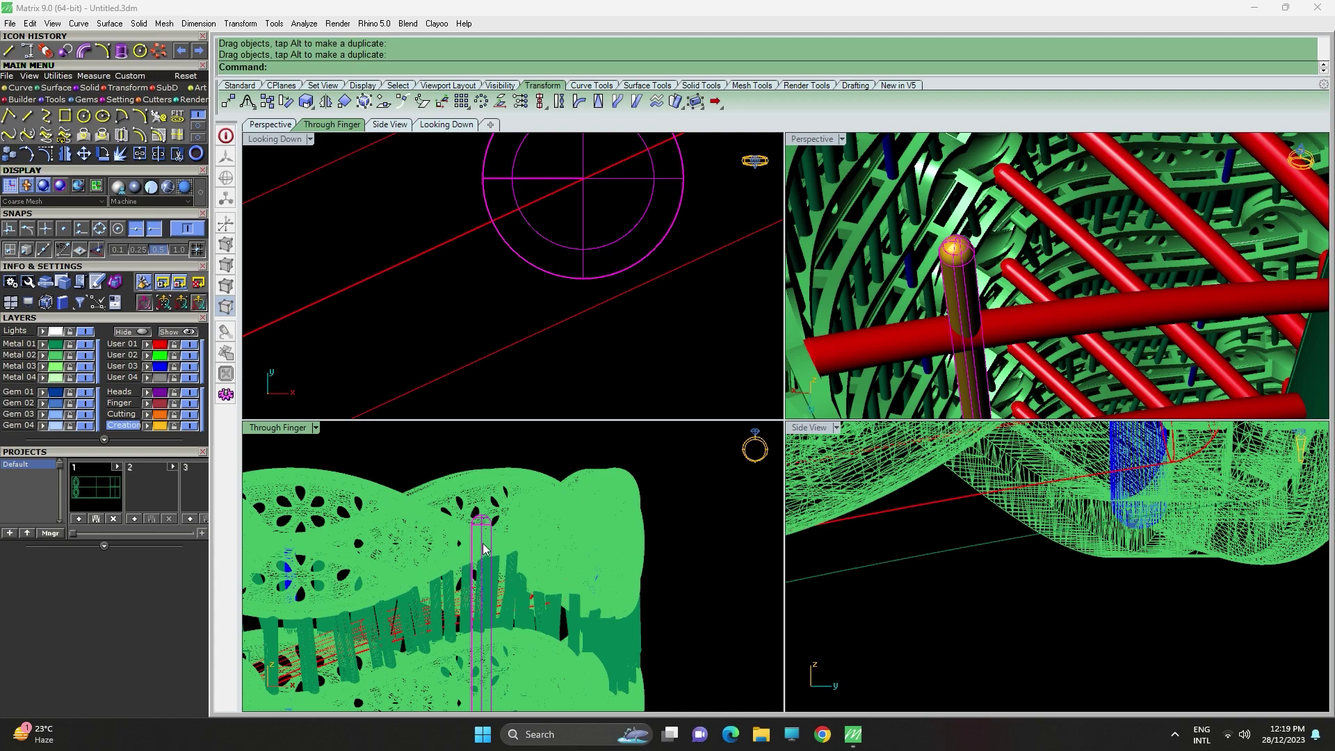
drag(484, 528, 478, 624)
Copy the vertical pipe from its centre to a second point on the same support rod, nearer the central tube.
scroll(551, 273, down, 8)
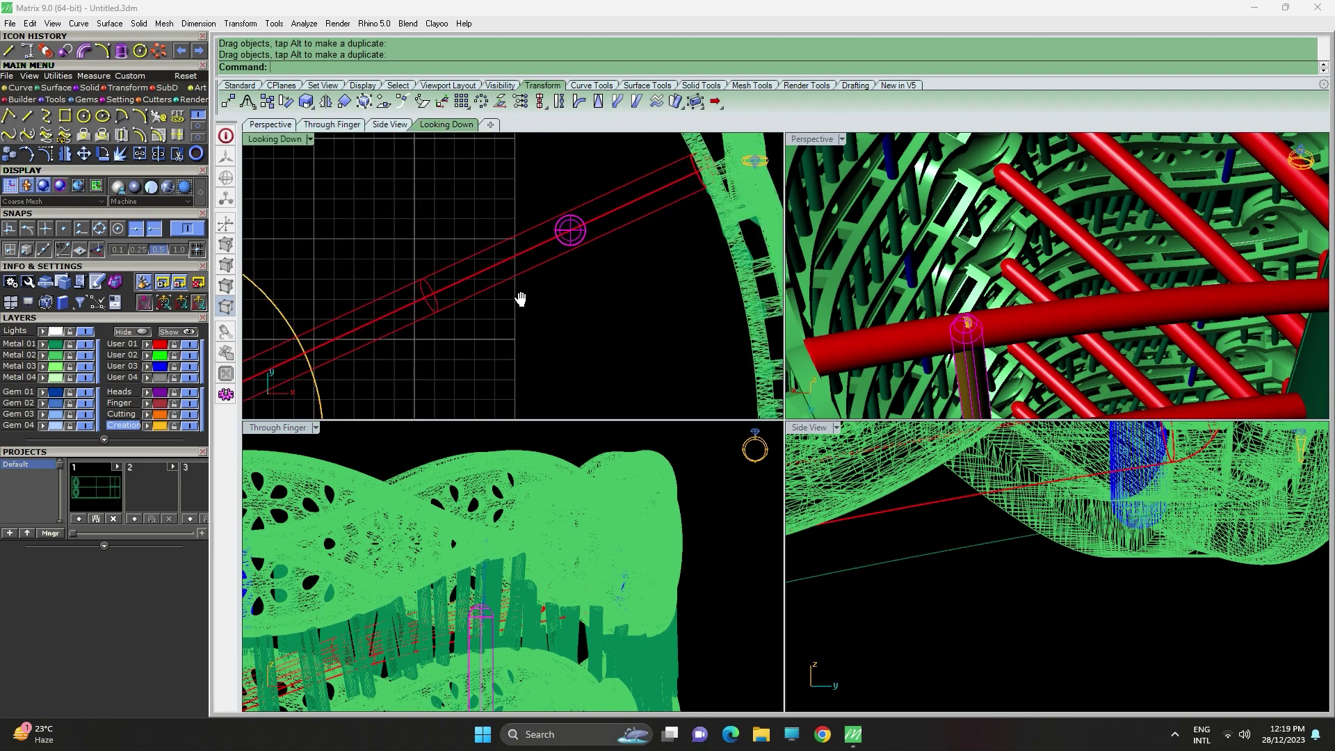
click(9, 154)
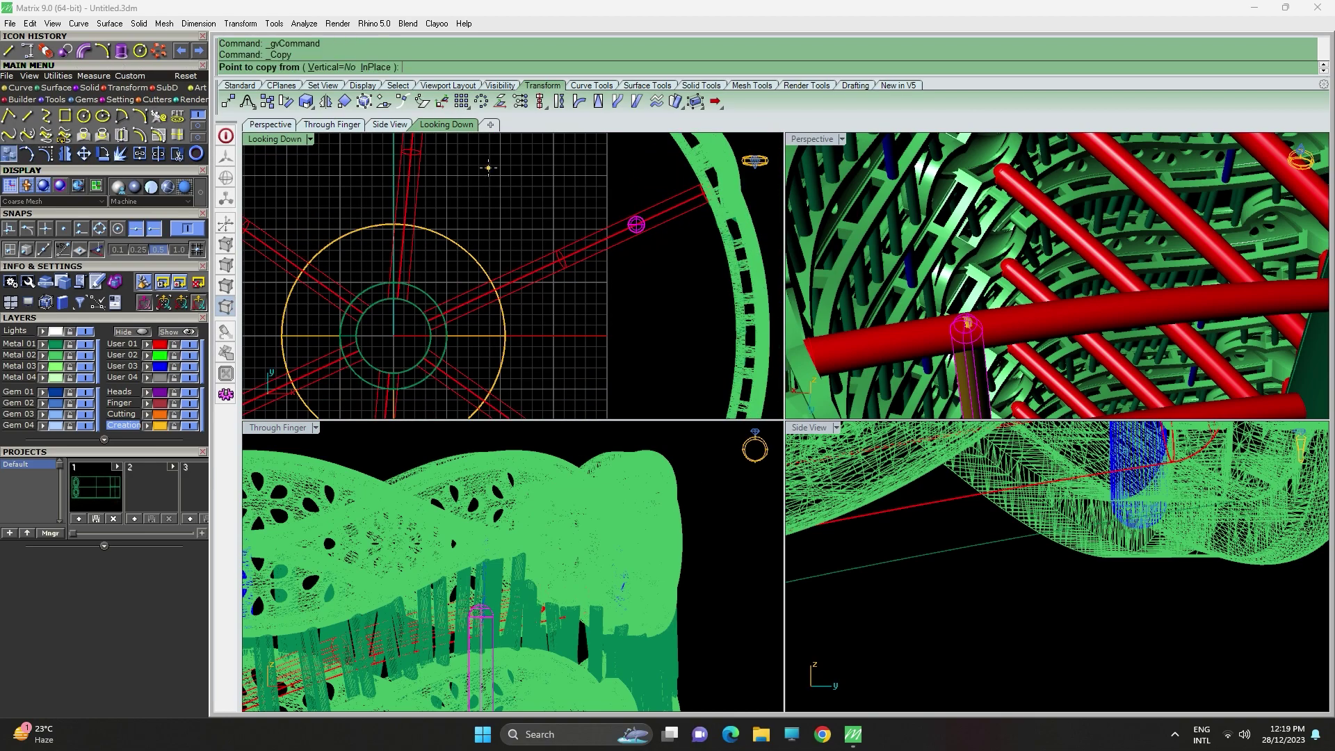
click(636, 225)
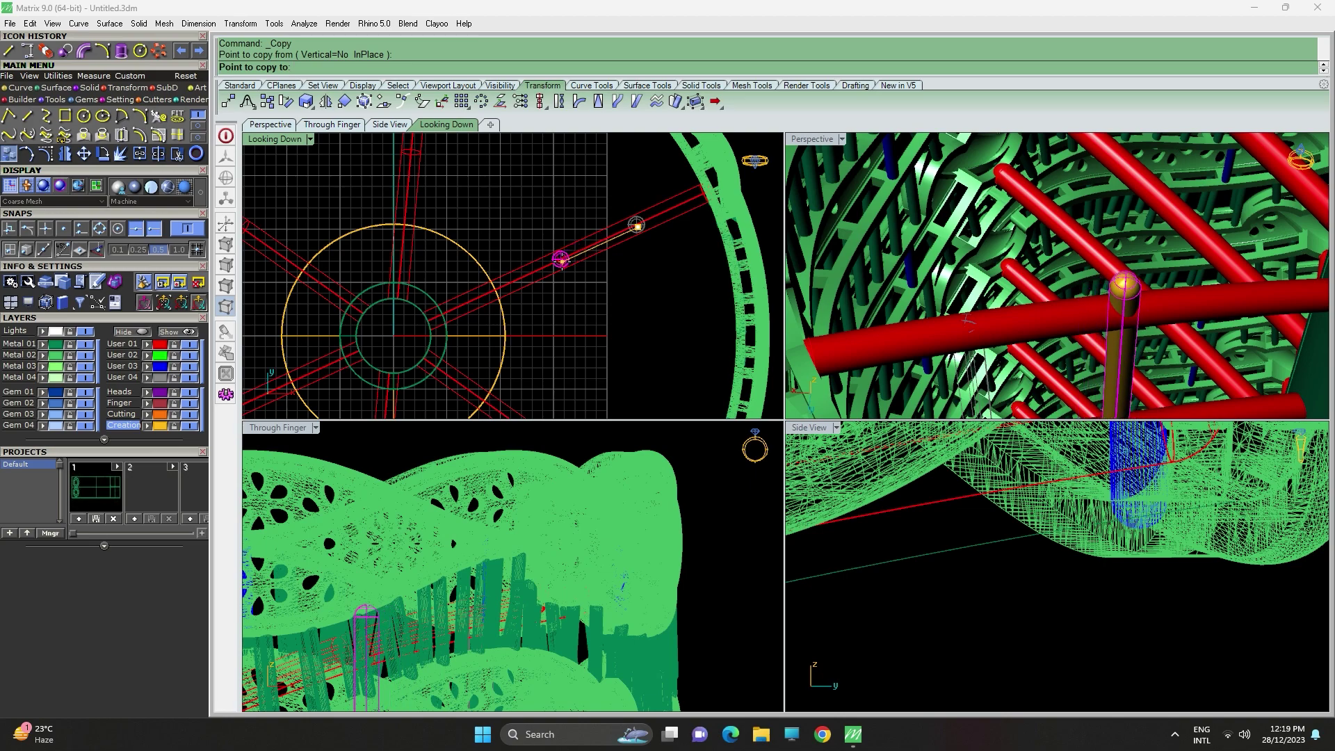
click(560, 259)
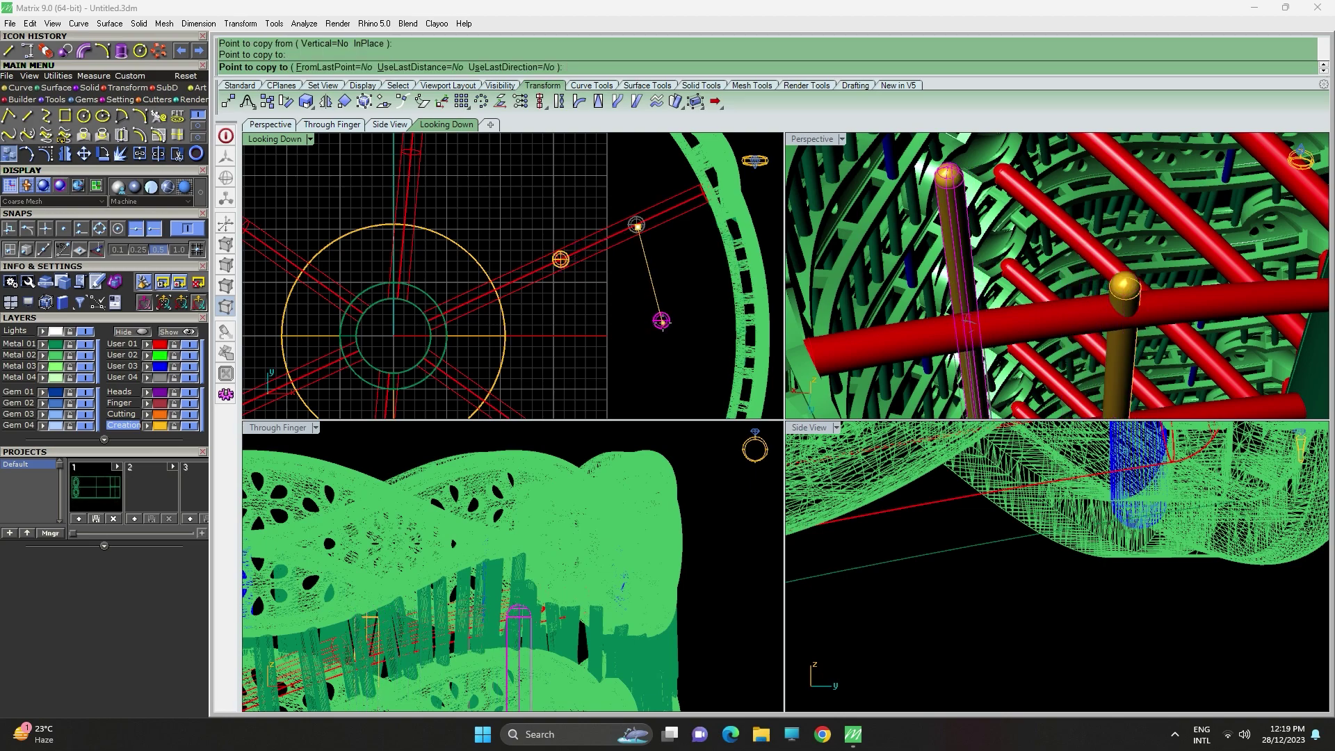
key(Return)
Shift the inner copy of the pipe further along the support rod, close to the base ring's edge.
right_drag(1055, 307, 1008, 288)
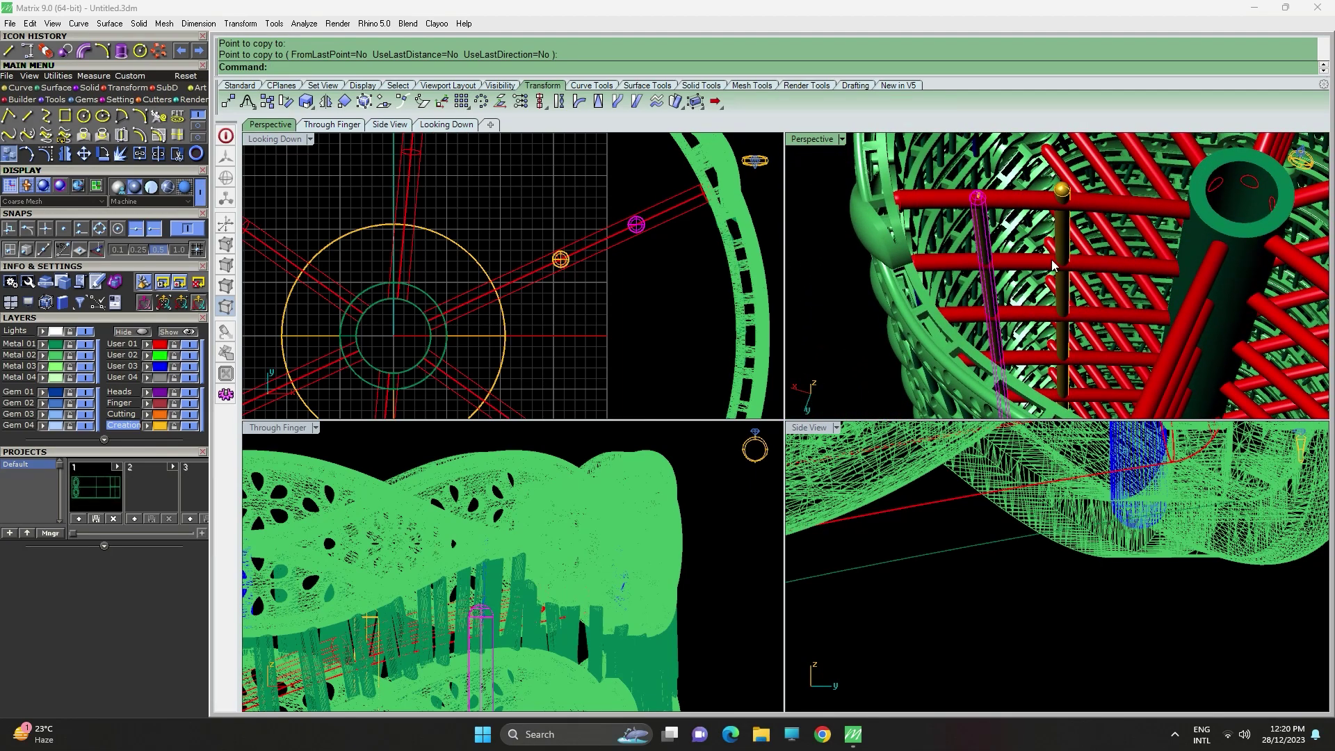
scroll(1054, 264, up, 3)
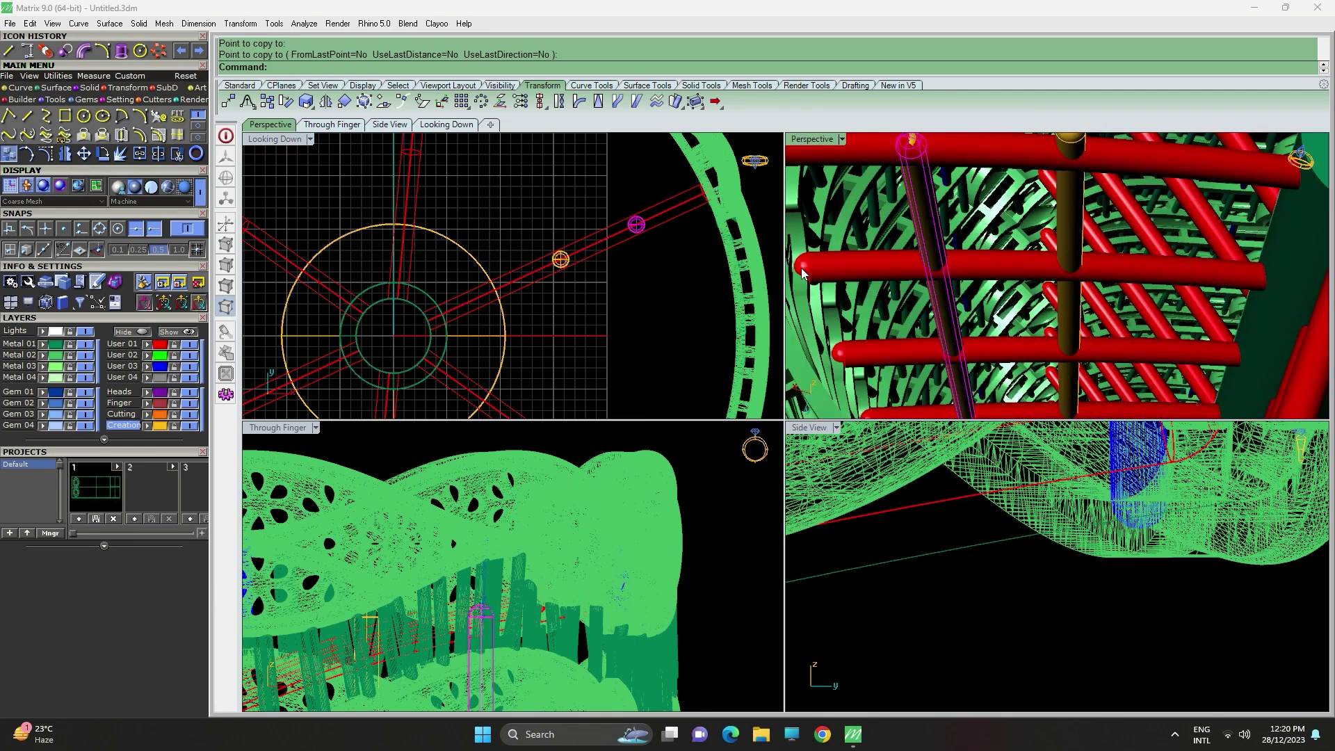
scroll(537, 258, up, 3)
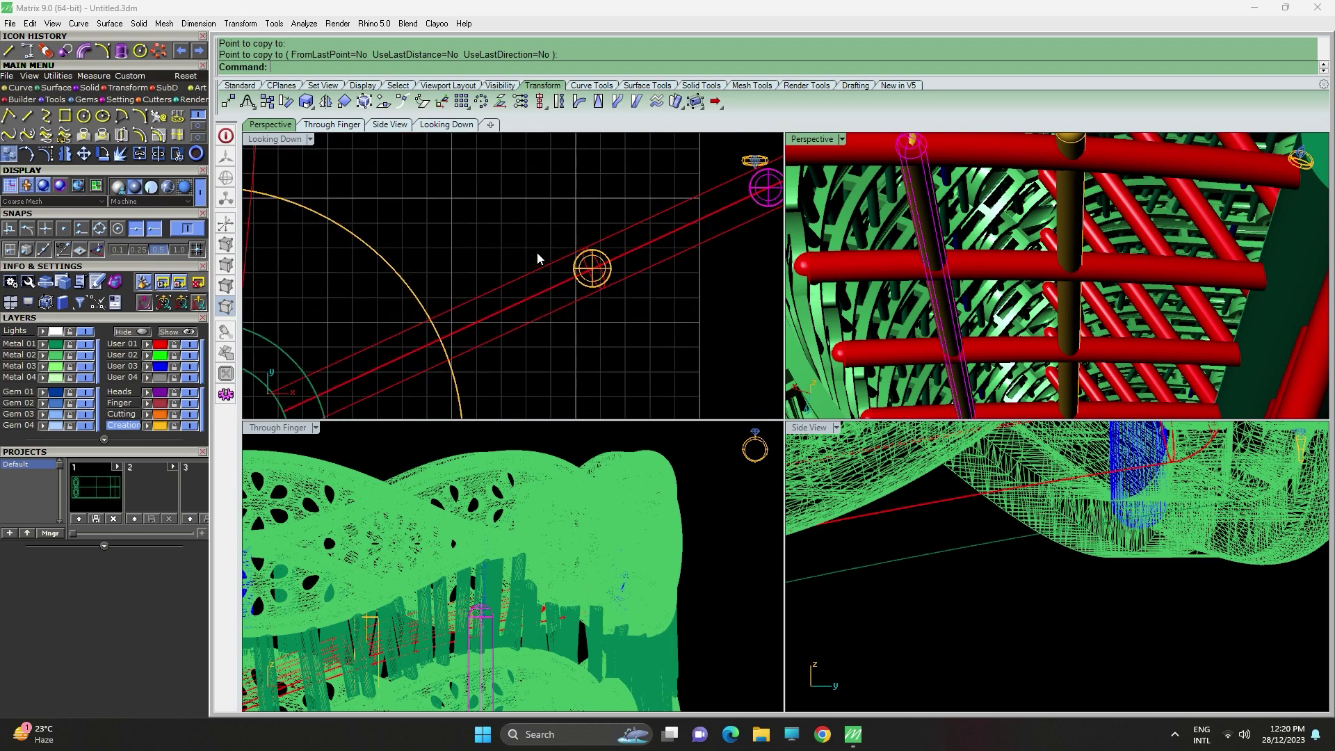
click(1066, 210)
drag(585, 284, 481, 334)
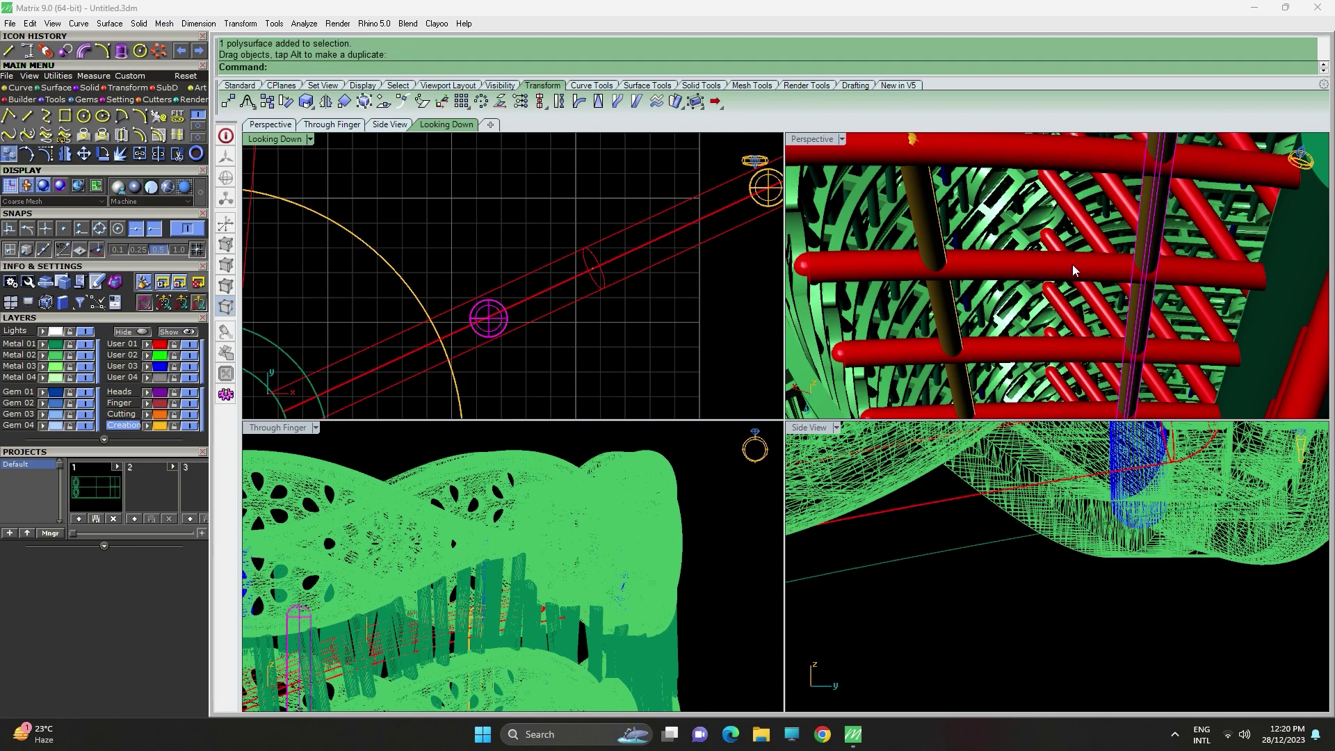
Lower the inner pipe until its rounded top is buried inside the uppermost support rod.
scroll(1081, 255, down, 5)
right_drag(1081, 254, 998, 275)
scroll(486, 566, down, 5)
right_drag(452, 565, 533, 517)
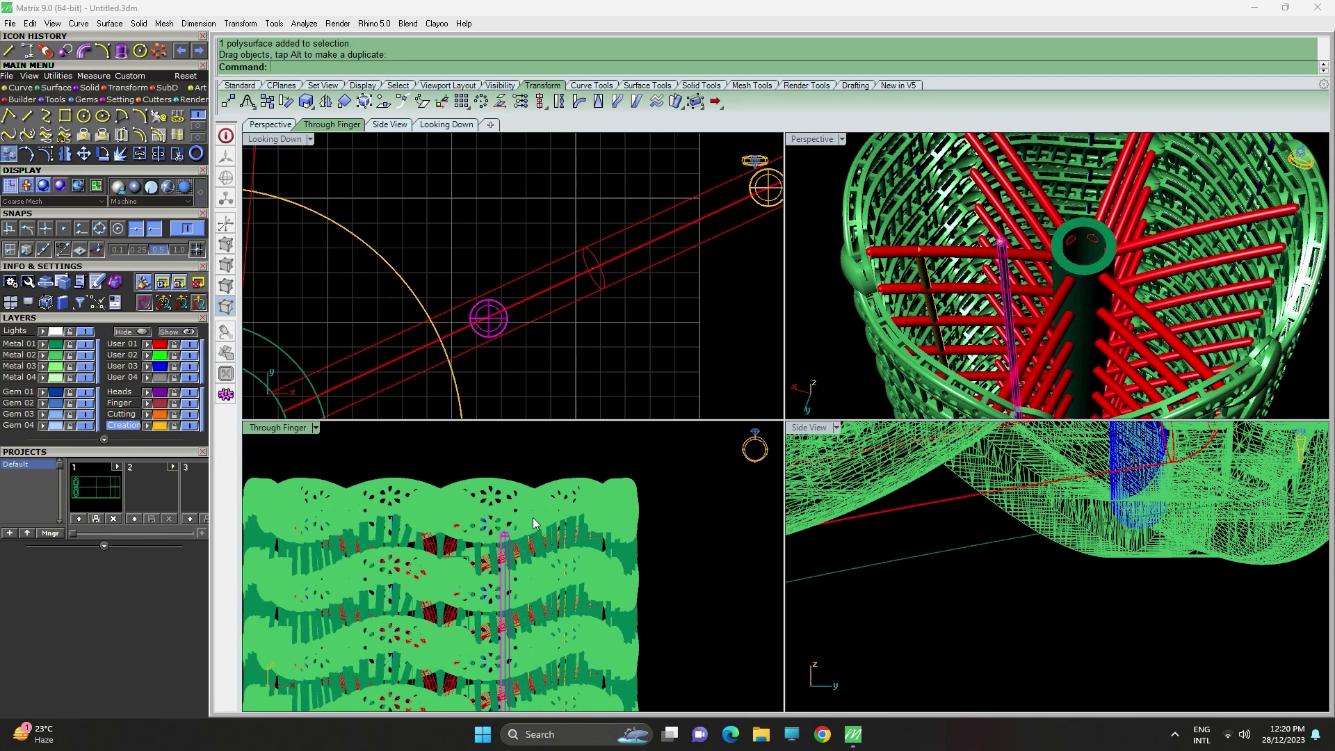
scroll(533, 516, up, 5)
drag(478, 541, 471, 618)
scroll(962, 281, up, 8)
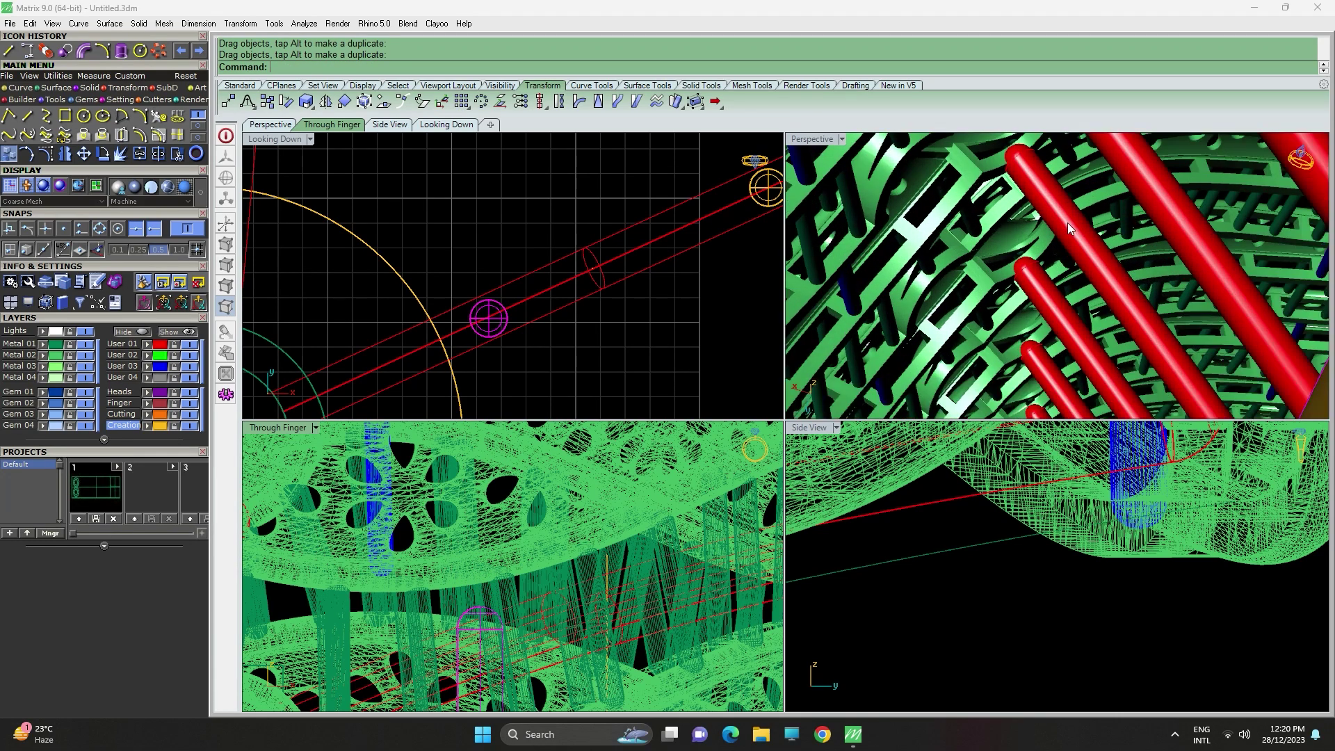
scroll(1090, 218, down, 4)
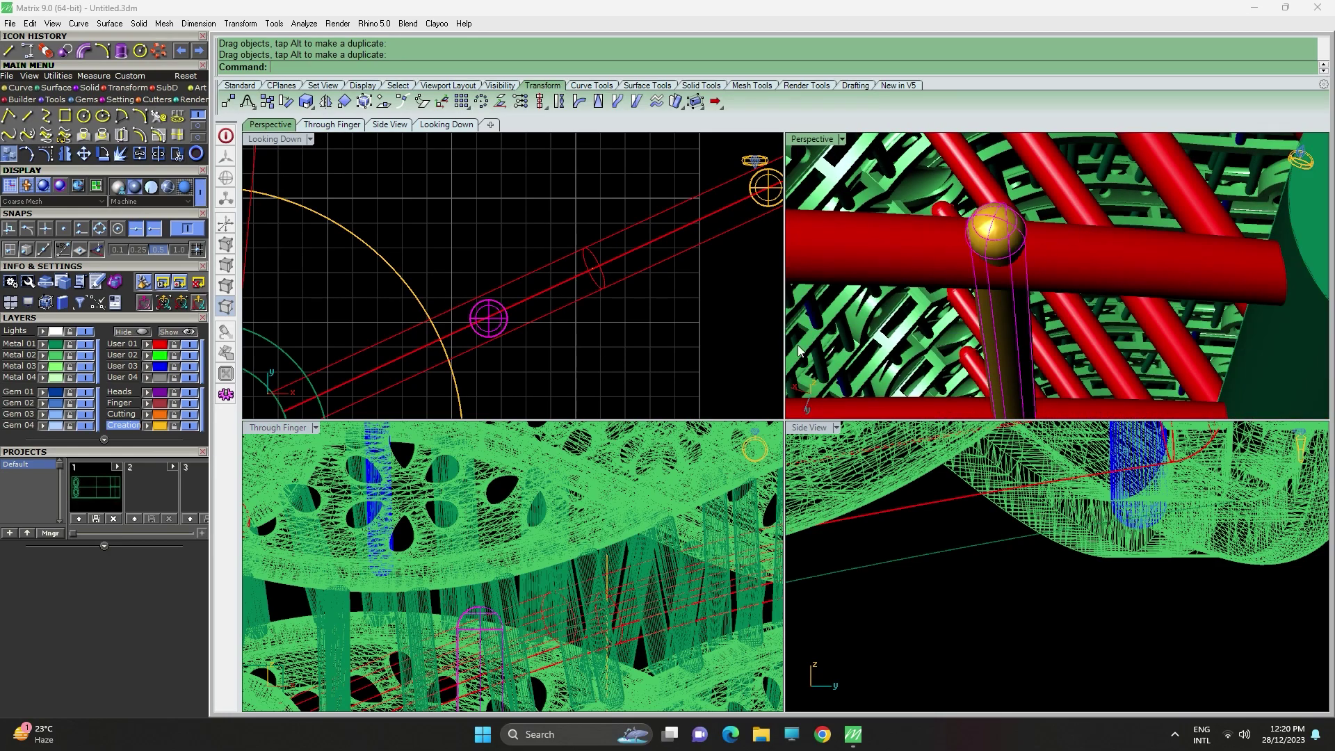
scroll(441, 651, up, 5)
drag(507, 477, 500, 541)
scroll(689, 285, down, 4)
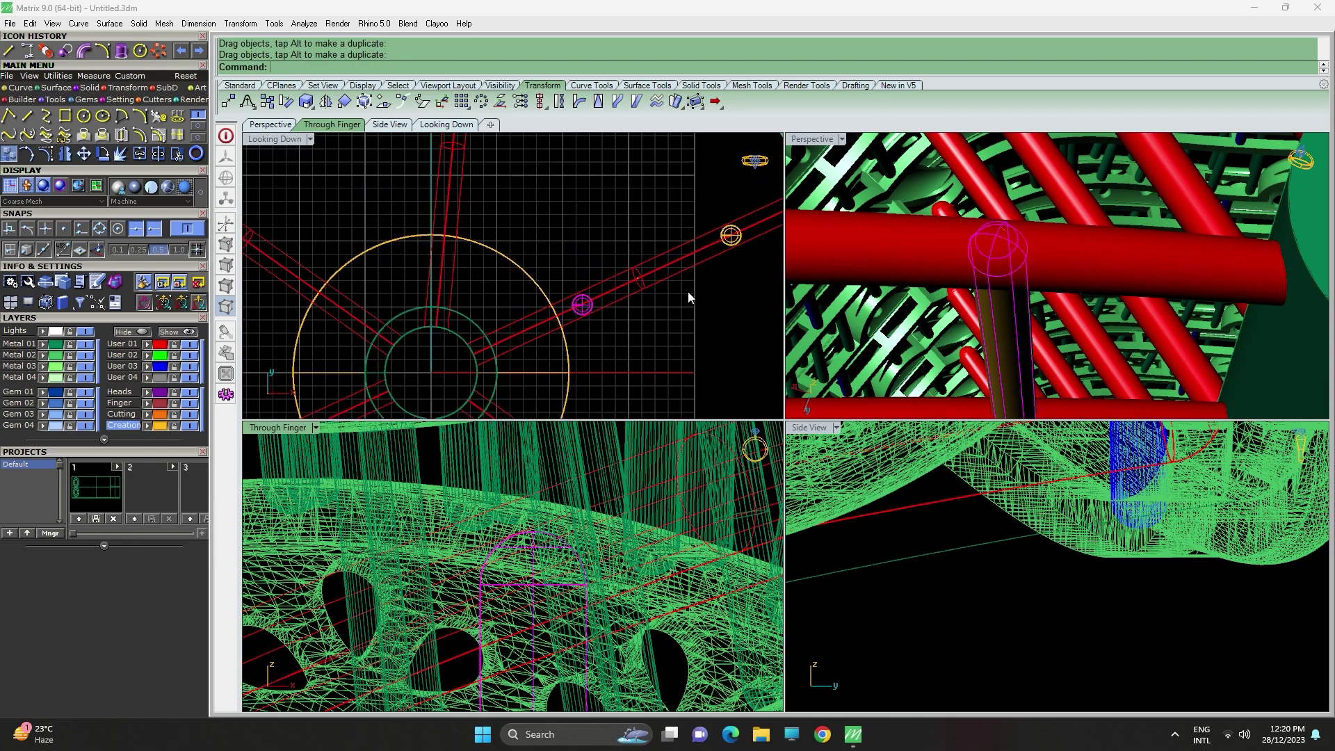
Add the outer vertical pipe to the selection together with the inner pipe.
scroll(706, 264, up, 4)
click(712, 257)
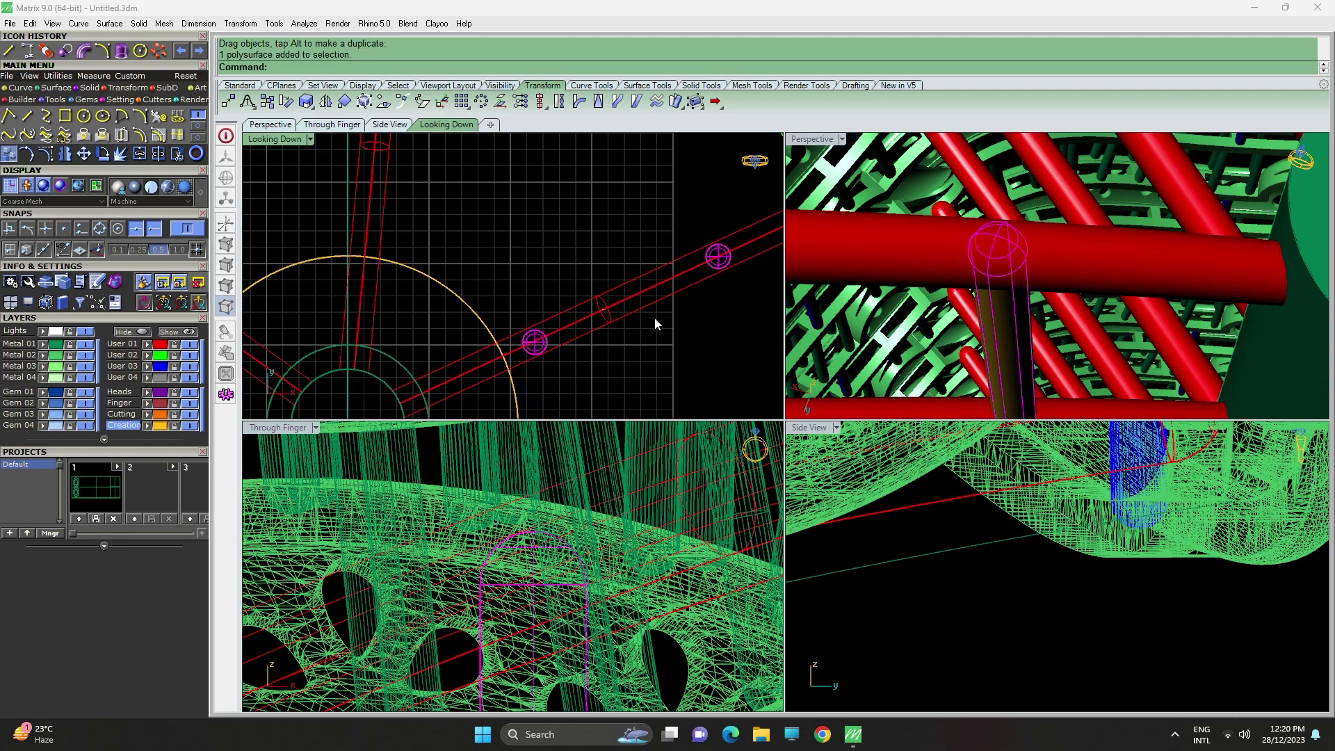
scroll(665, 310, down, 6)
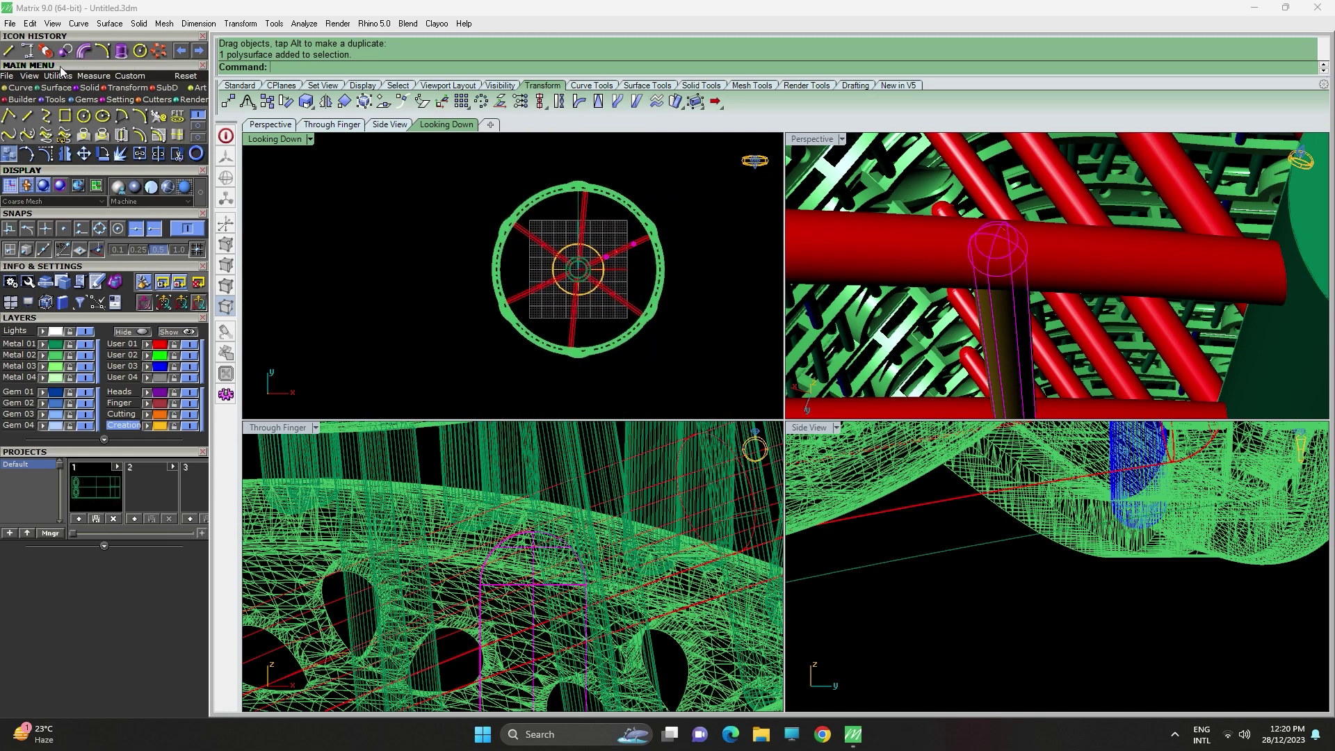
click(159, 52)
text(0,0,0)
key(Return)
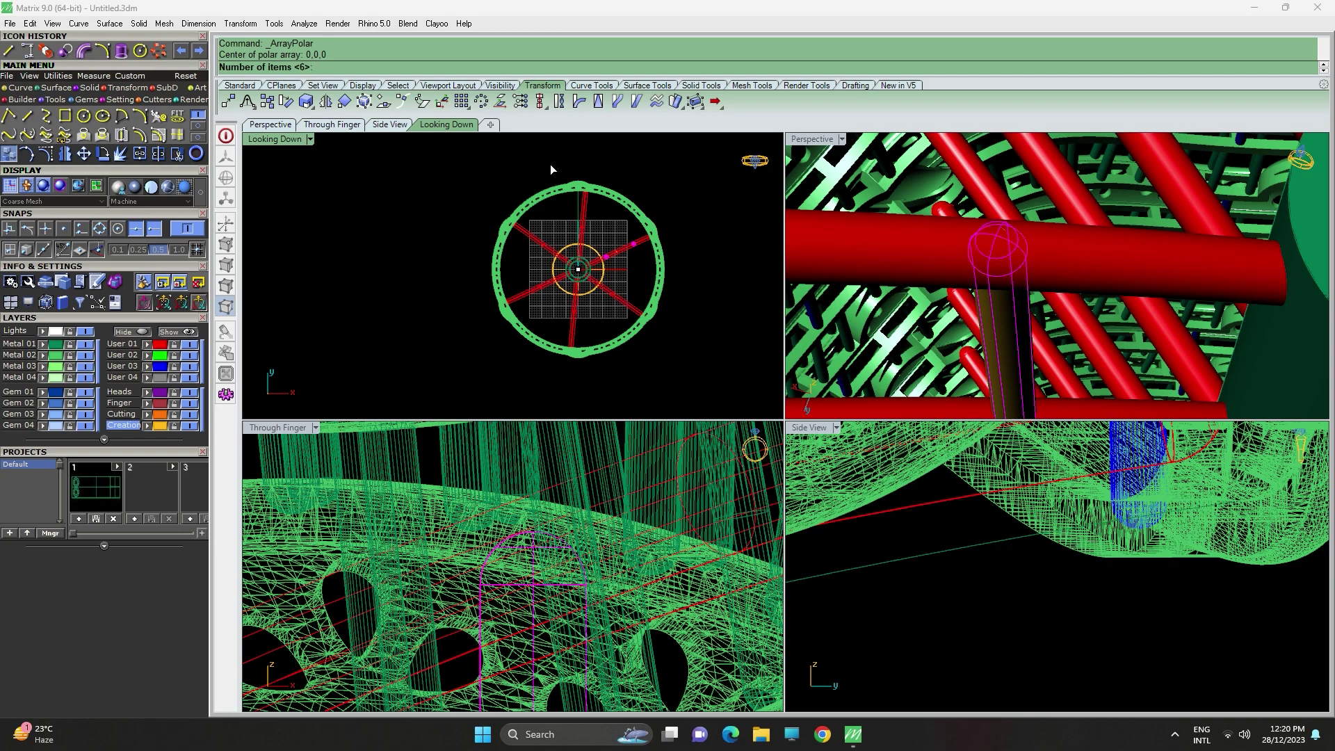
key(Return)
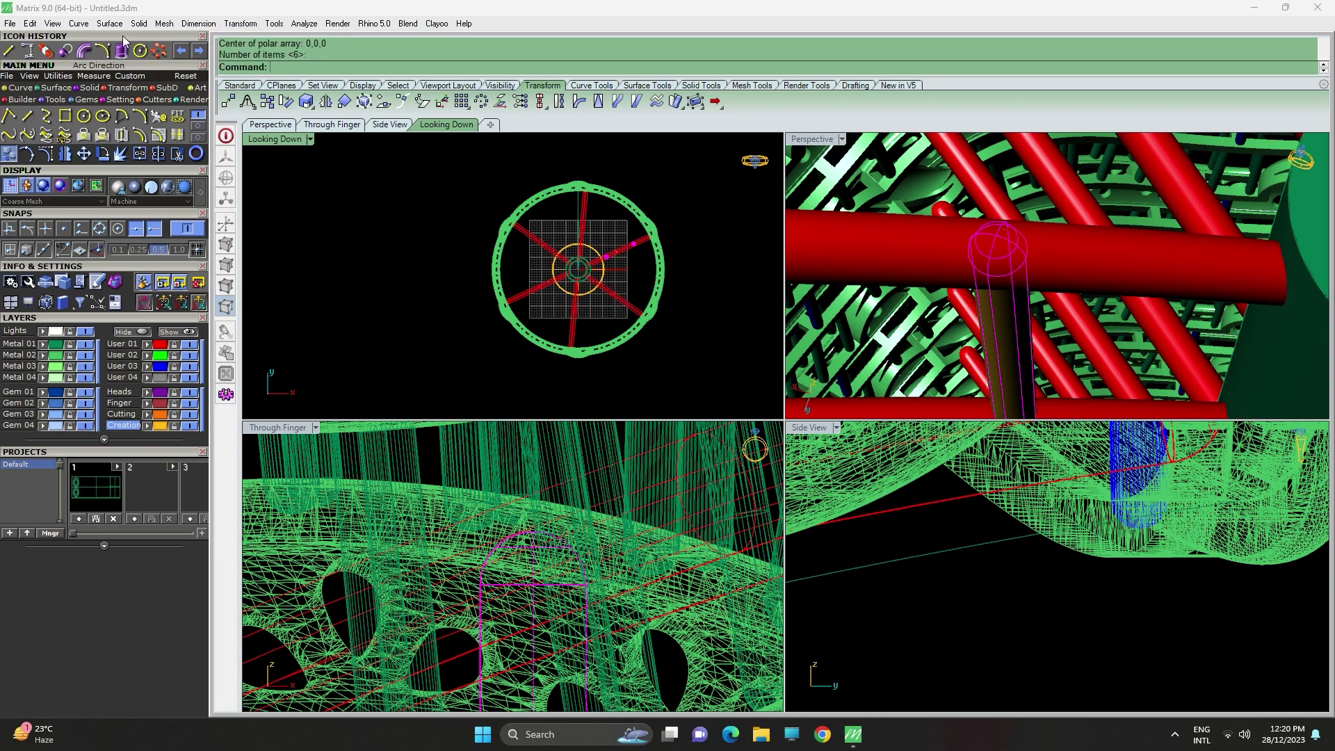
Polar-array the two selected pipes around the origin with 6 items over a 360-degree fill angle.
click(306, 102)
text(0)
key(Return)
text(6)
key(Return)
text(360)
key(Return)
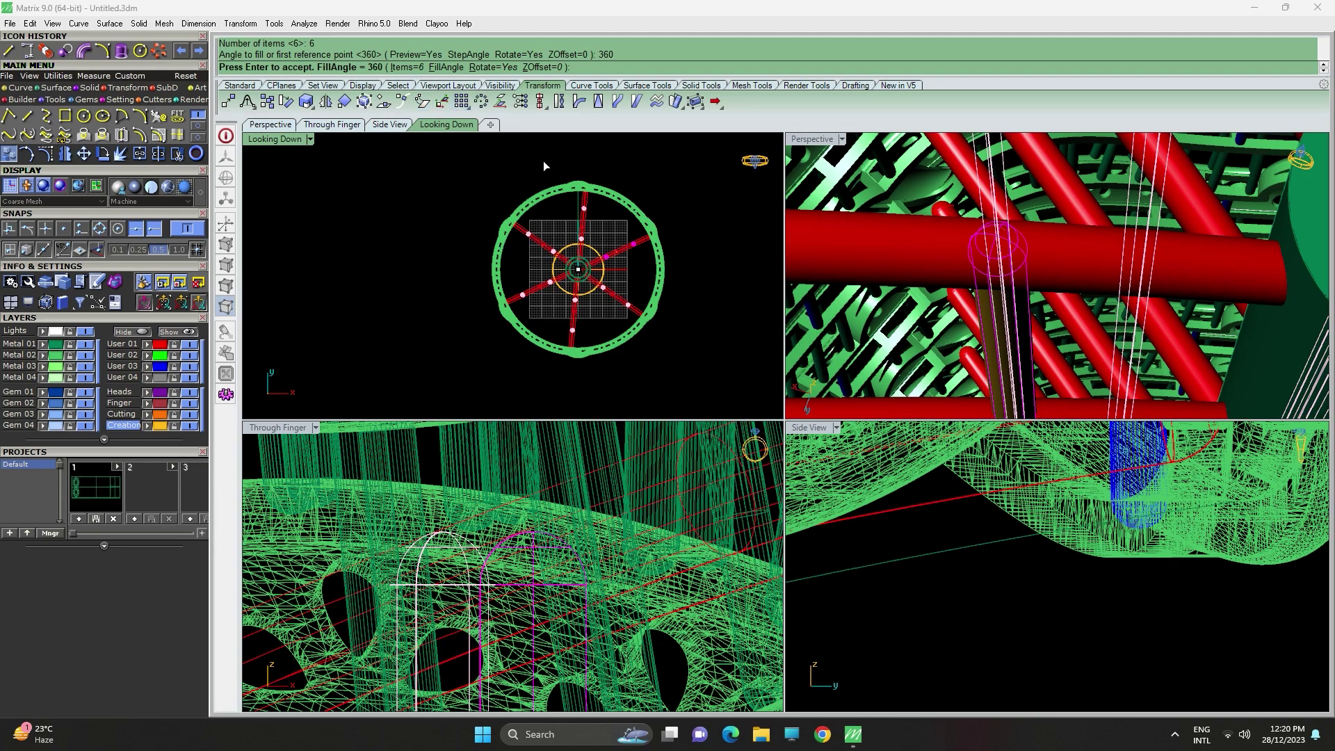
key(Return)
scroll(1032, 256, down, 5)
click(1052, 295)
Draw a wide rectangle in the front view around the pipes' lower ends, with its top edge below the base ring.
scroll(1057, 306, up, 8)
scroll(1073, 336, up, 2)
right_drag(1092, 164, 1099, 240)
click(1195, 258)
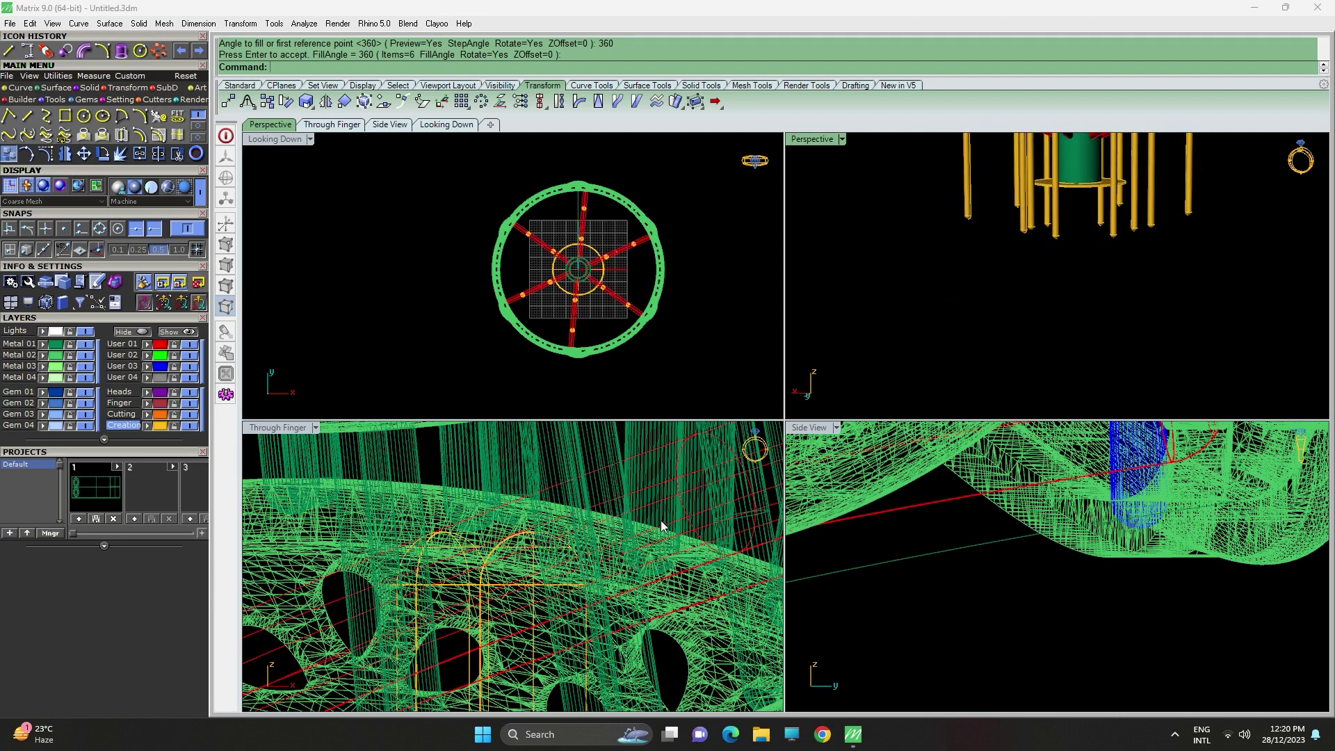
scroll(661, 523, down, 20)
right_drag(615, 606, 610, 527)
scroll(626, 558, down, 5)
scroll(610, 527, up, 10)
click(64, 118)
click(292, 511)
key(Escape)
right_click(292, 537)
click(293, 562)
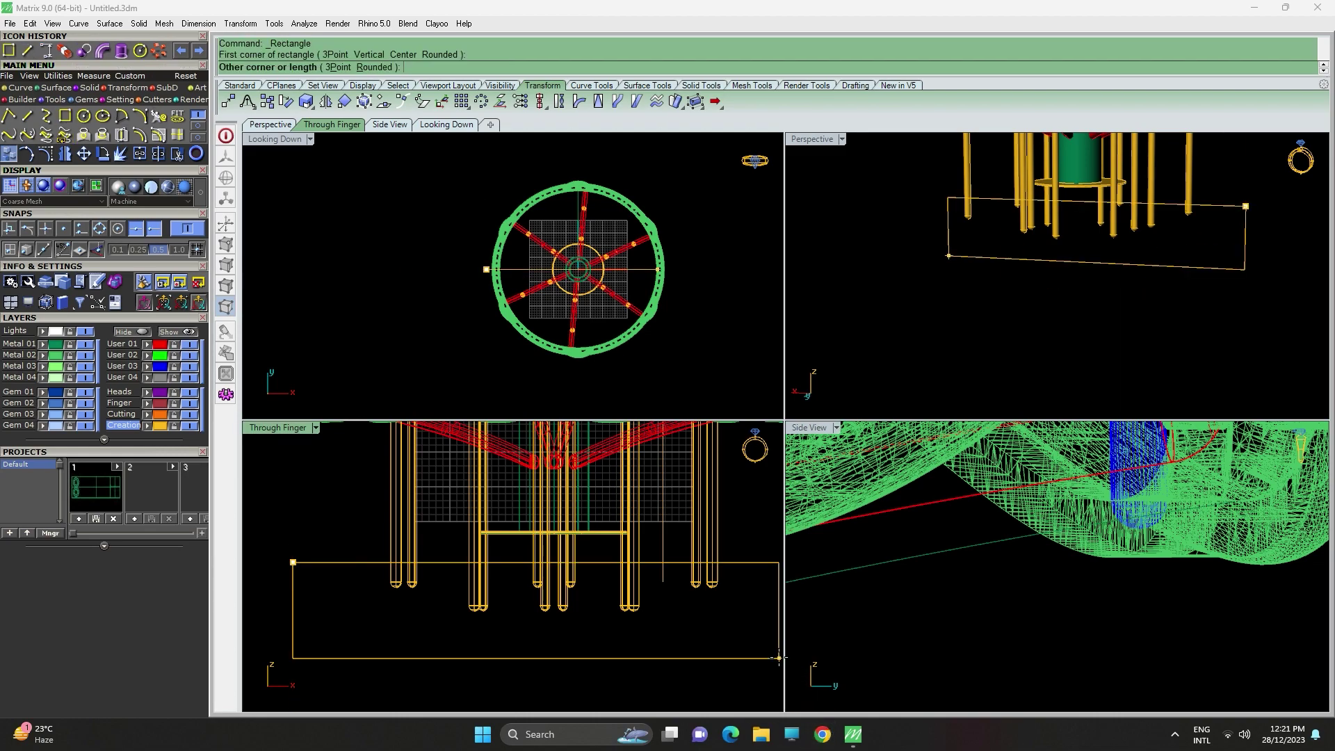
key(Escape)
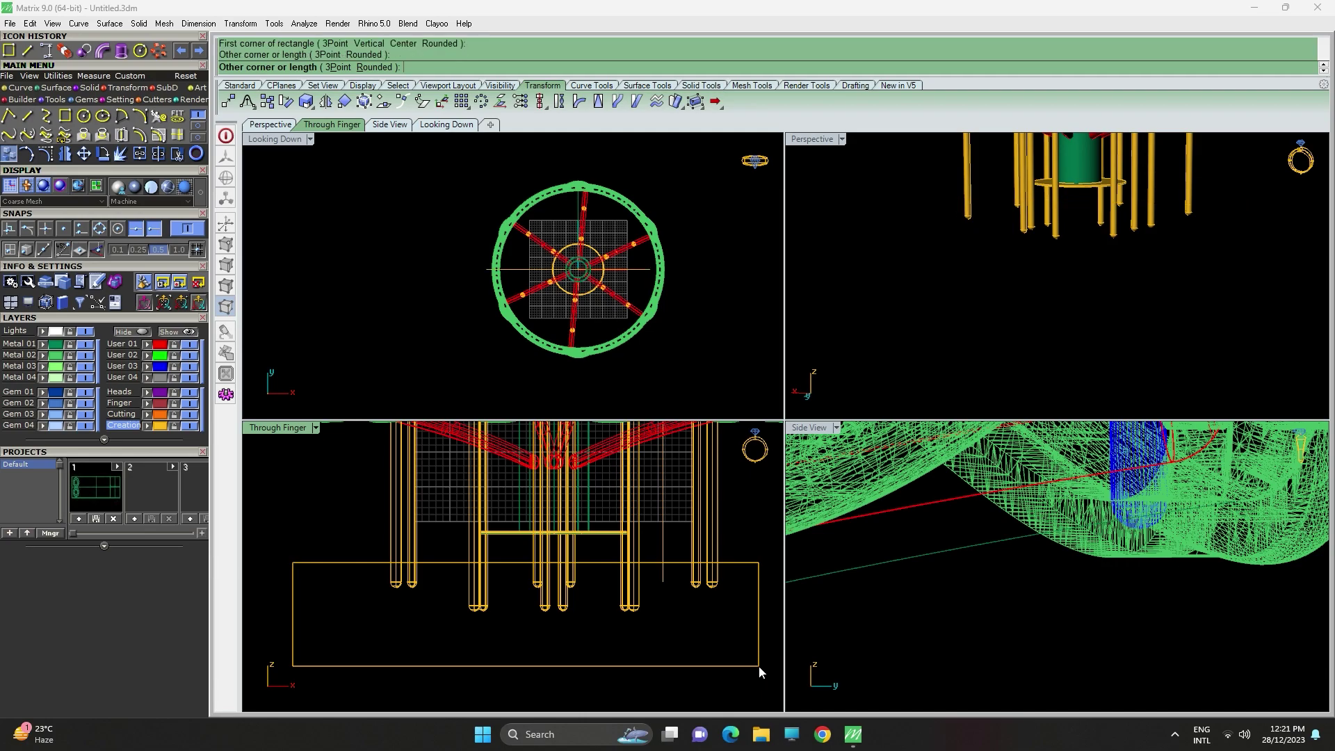
Raise the rectangle until its top edge lies just beneath the base ring.
scroll(479, 548, up, 3)
scroll(461, 529, up, 3)
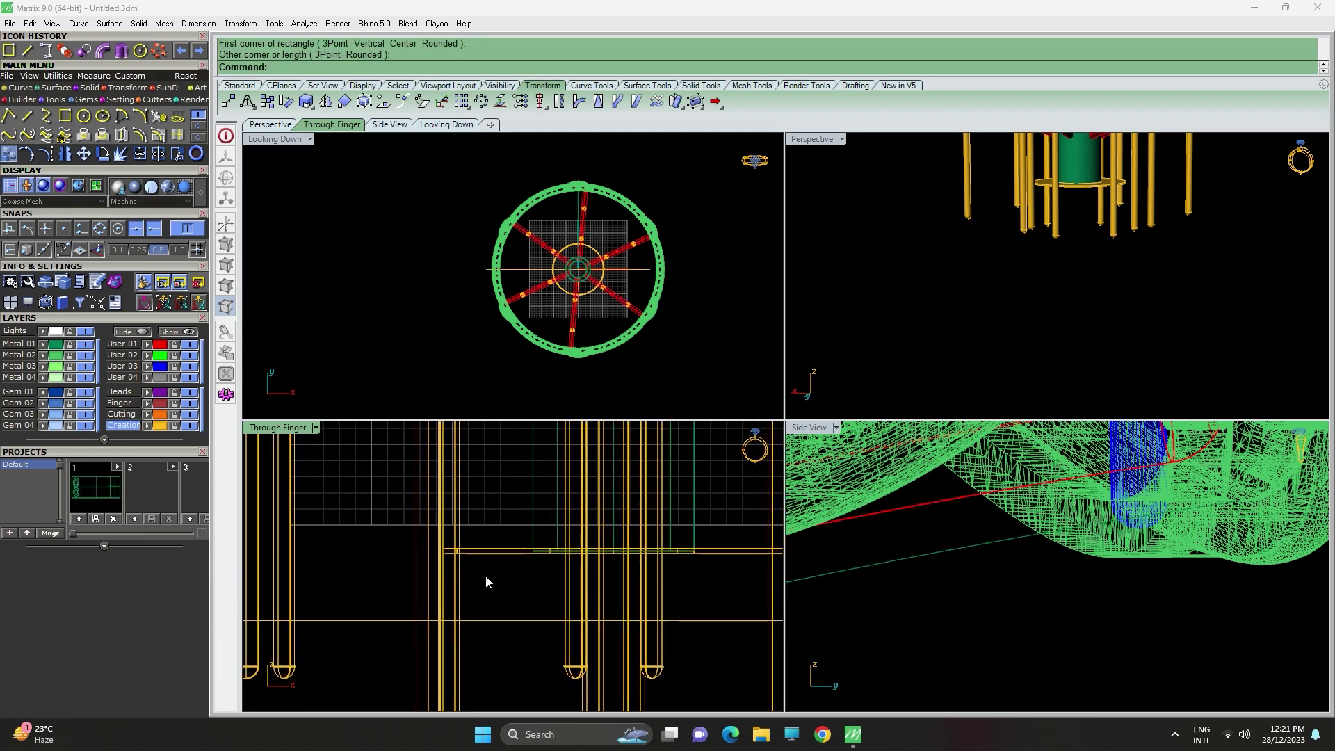
drag(489, 682, 492, 533)
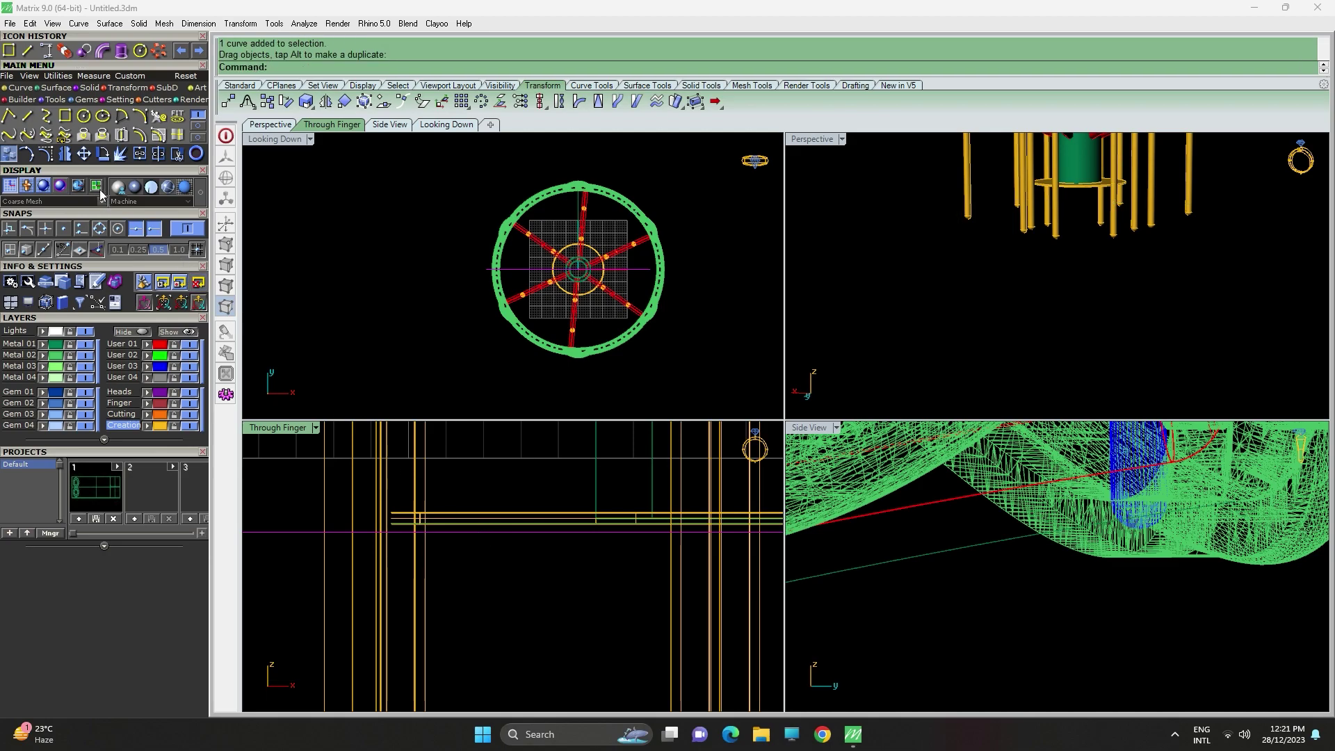
Make Metal 01 the current layer.
click(83, 156)
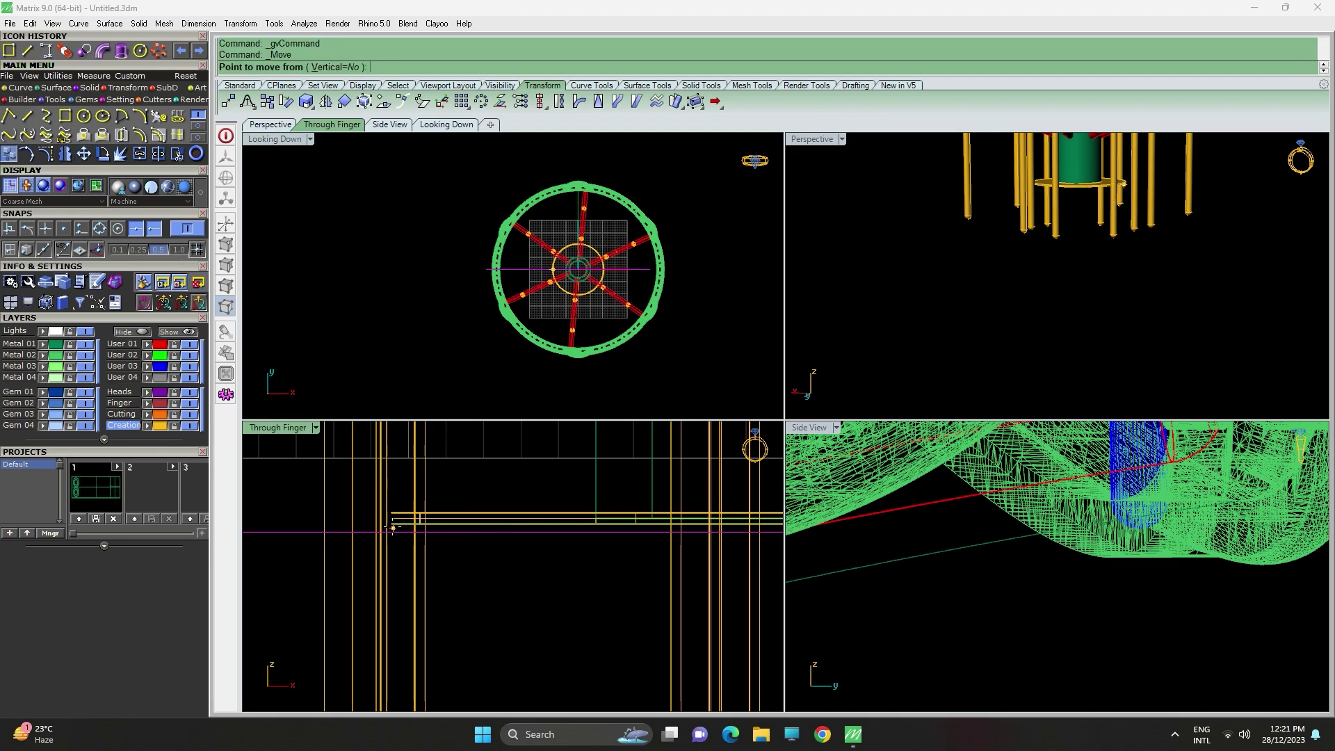
scroll(418, 523, down, 5)
scroll(475, 510, up, 3)
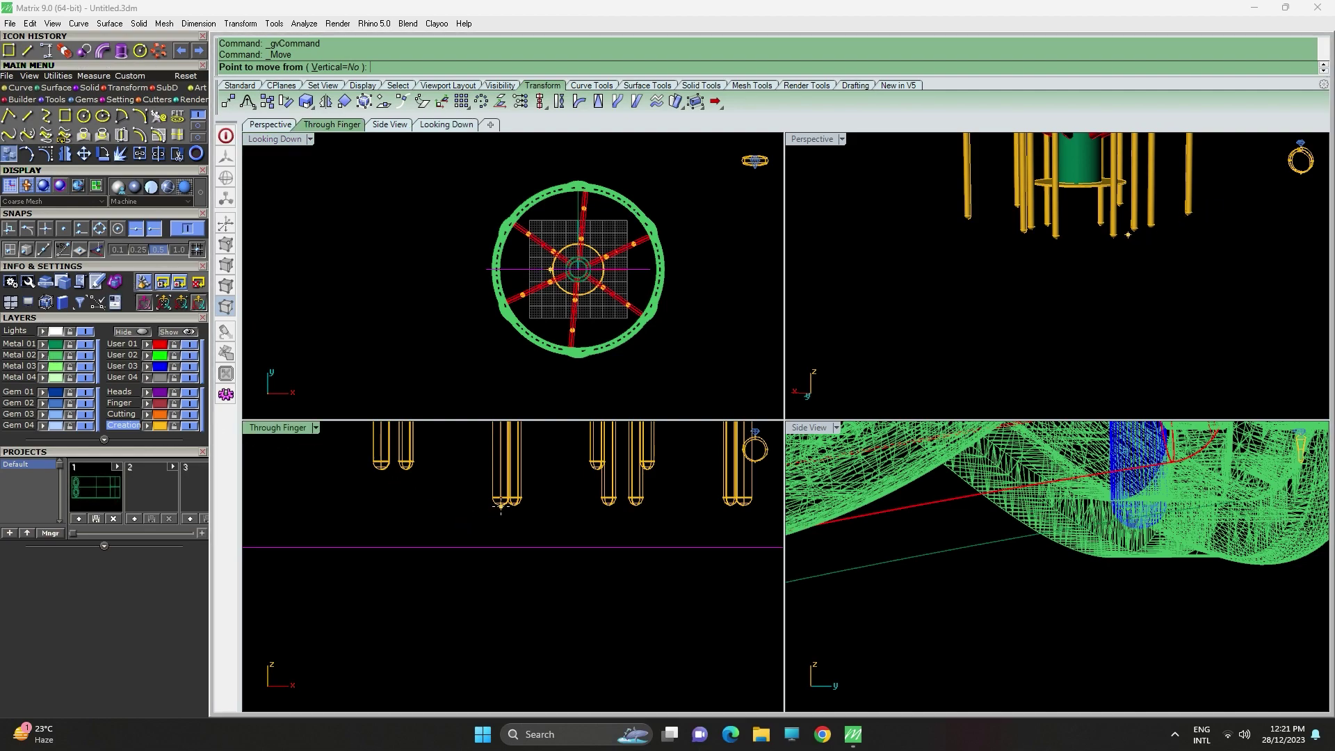
click(26, 345)
key(Escape)
Select the rectangle around the lower ends of the support pipes.
click(466, 546)
scroll(466, 545, down, 10)
right_drag(493, 518, 491, 545)
scroll(491, 546, up, 4)
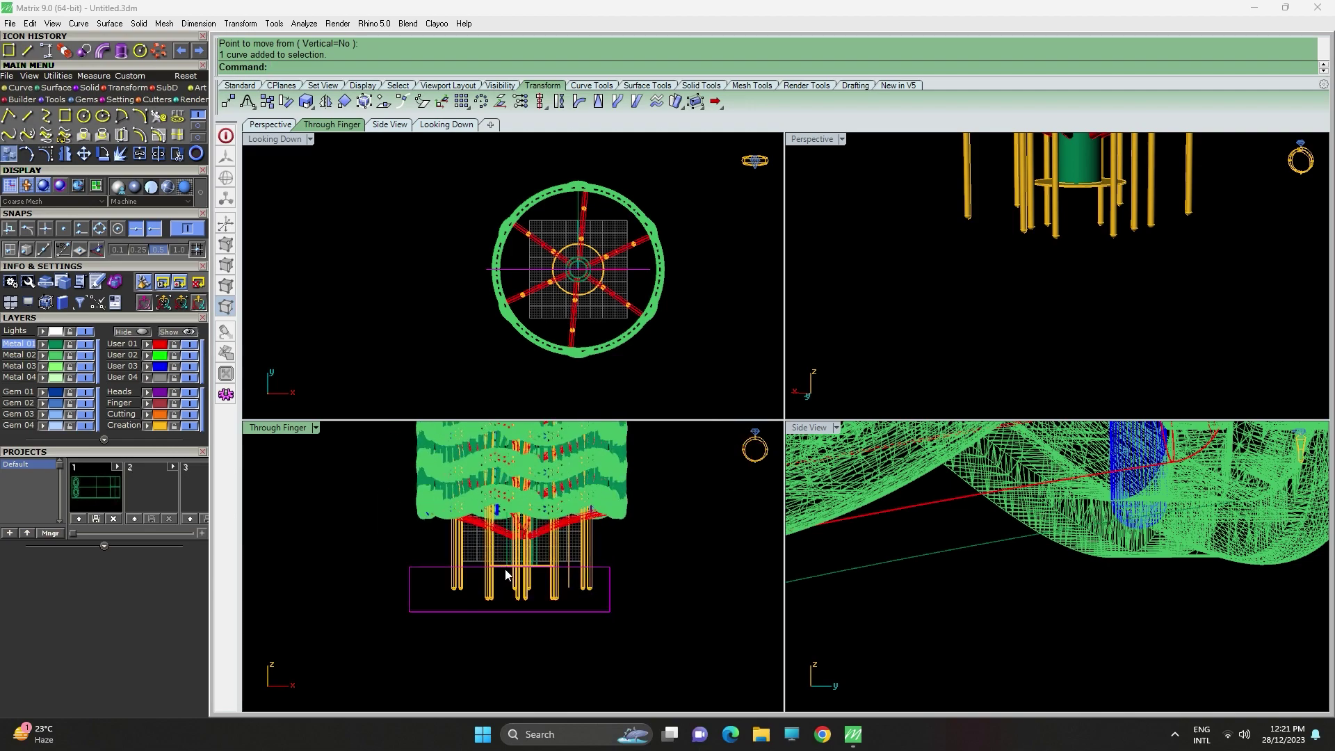
scroll(506, 568, up, 6)
right_drag(359, 533, 471, 533)
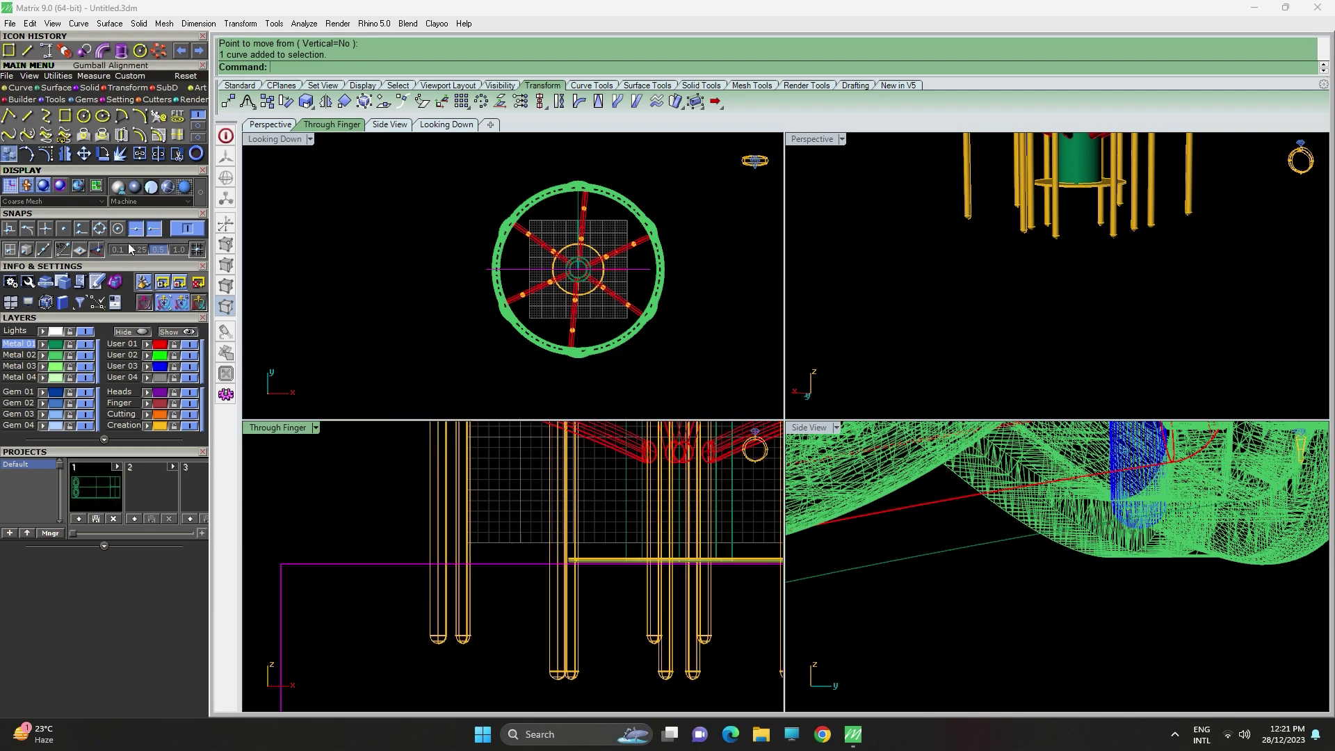
click(82, 156)
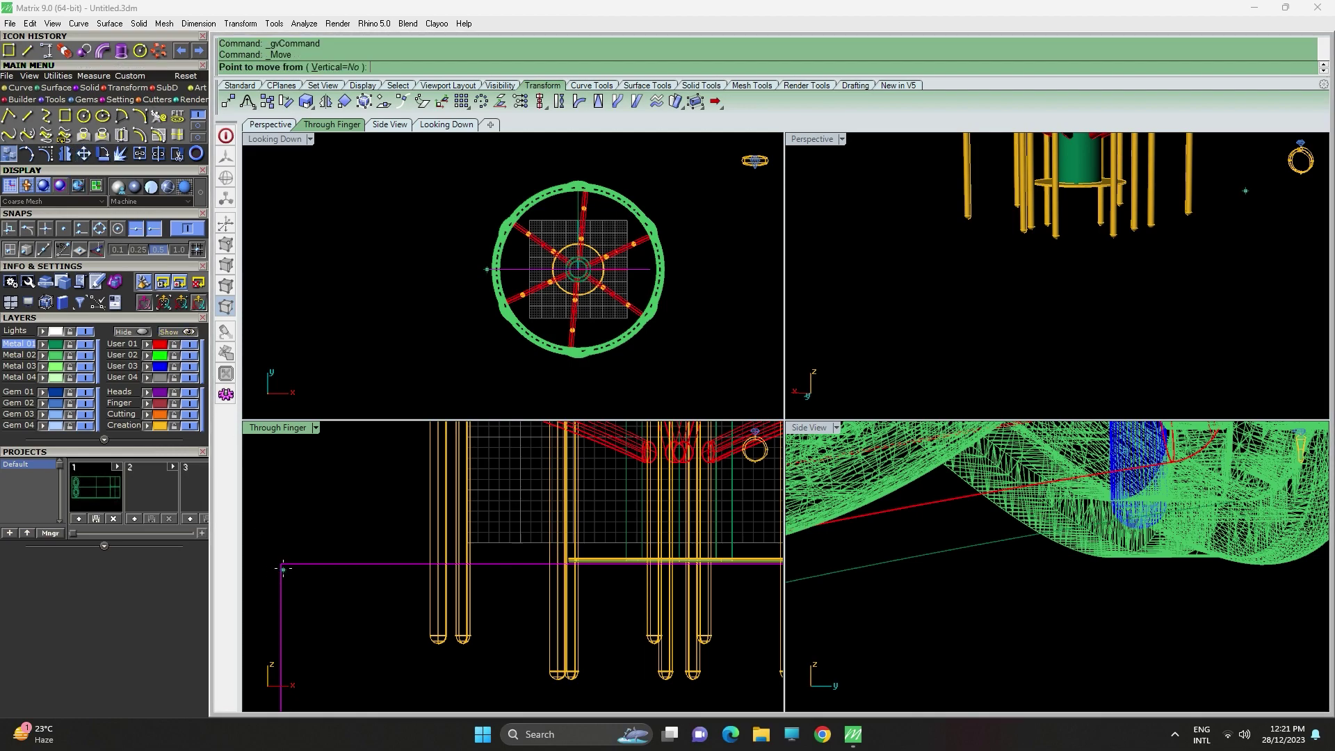
scroll(663, 575, up, 8)
key(Escape)
Nudge the selected rectangle upward so its top edge lines up with the base ring.
scroll(551, 549, up, 10)
drag(569, 535, 566, 495)
scroll(567, 495, down, 5)
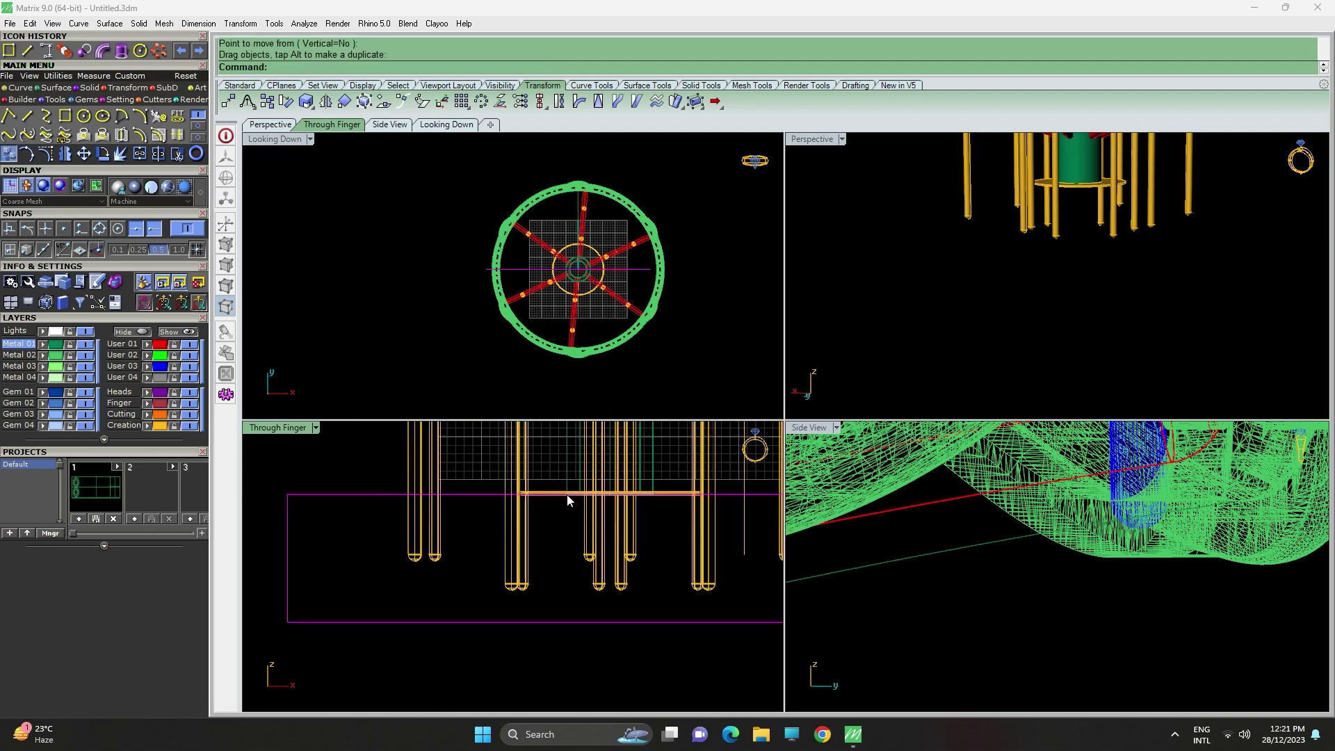
scroll(546, 516, down, 12)
scroll(600, 538, up, 20)
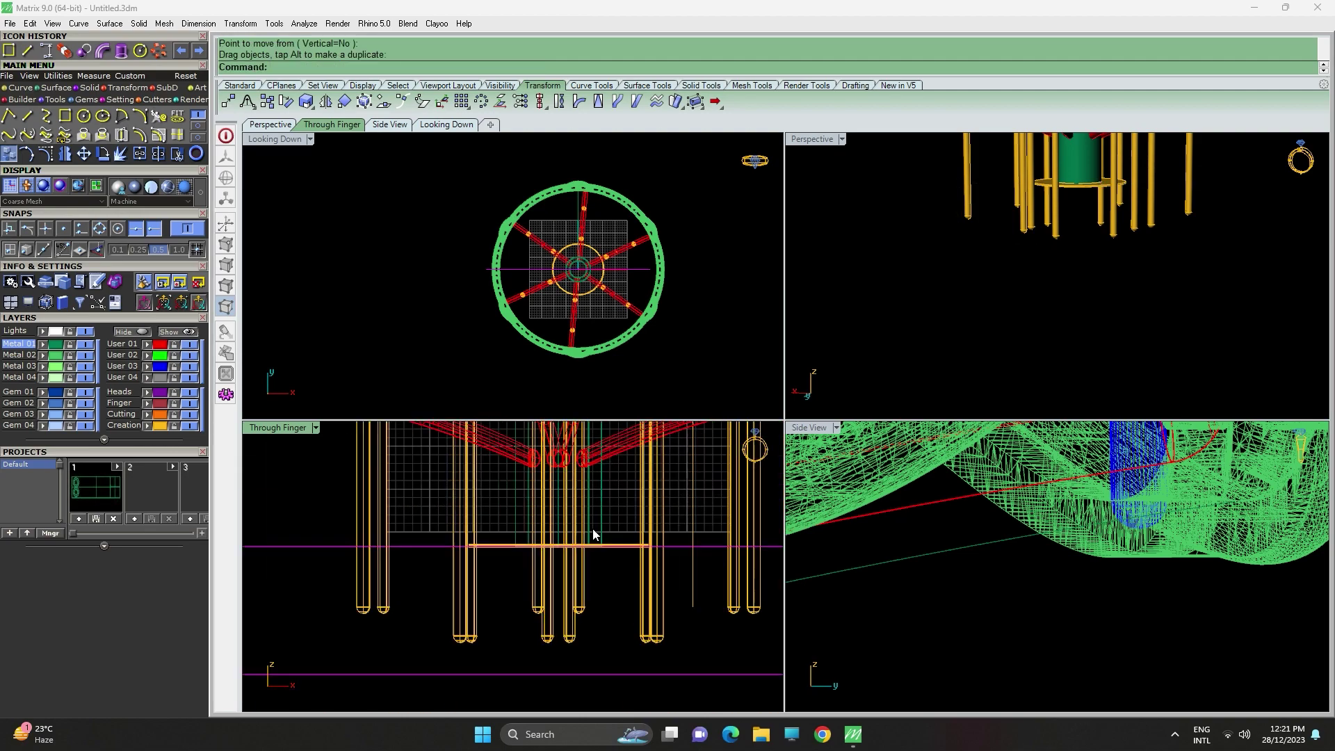
Extrude the rectangle as a solid to both sides, forming a box around the lower ends of all the support pipes.
scroll(596, 538, down, 5)
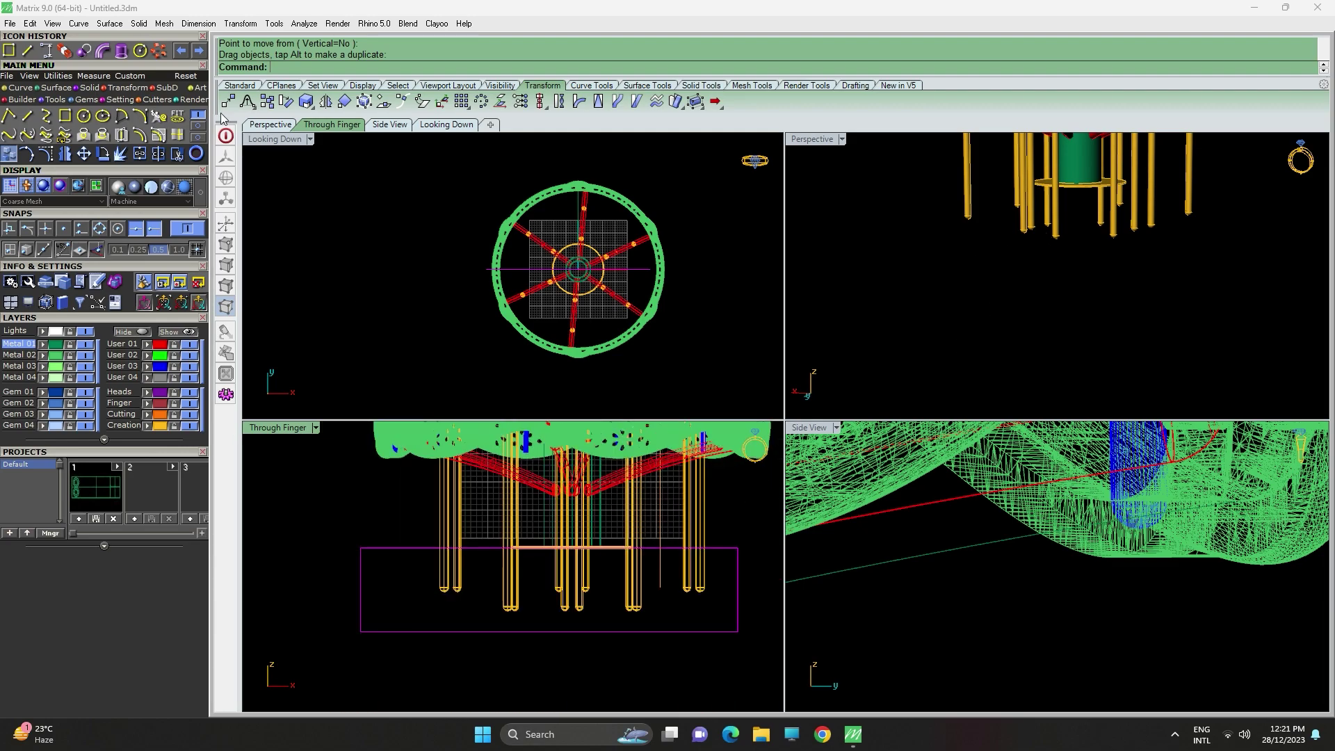
click(89, 88)
click(159, 115)
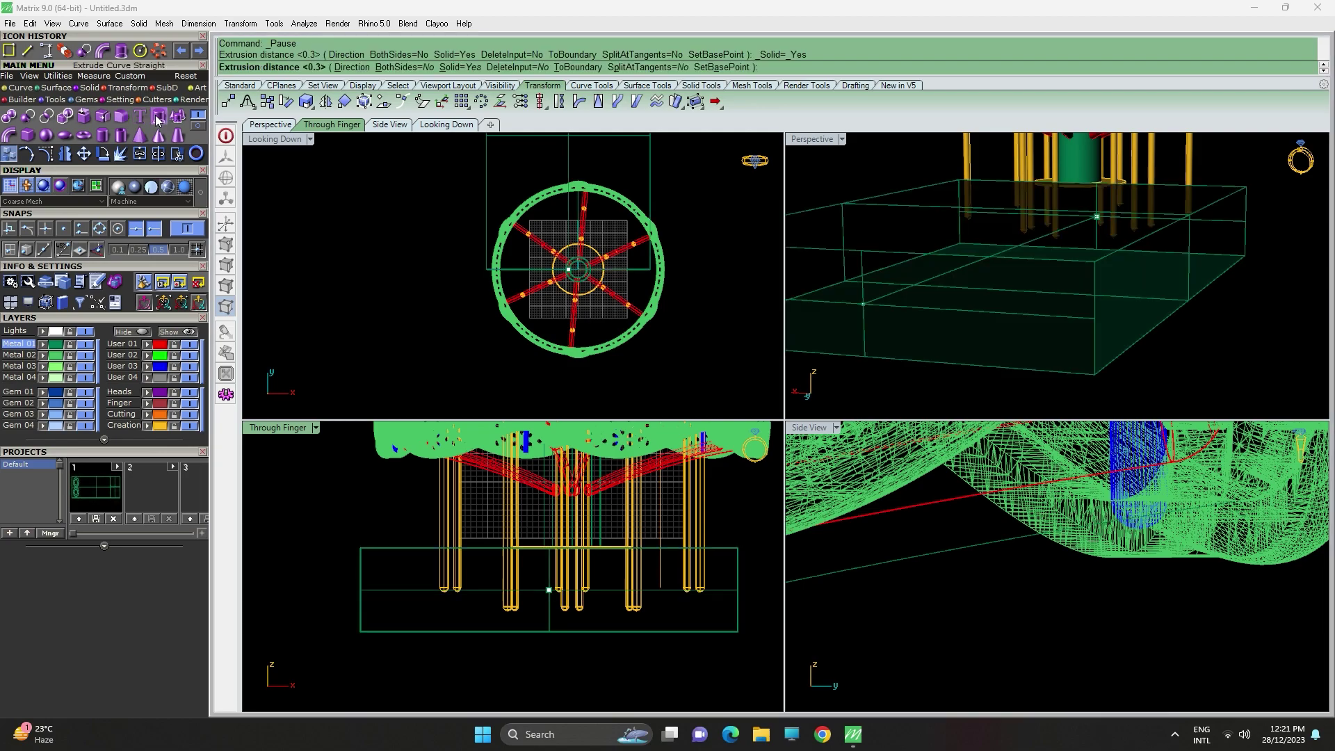
click(467, 68)
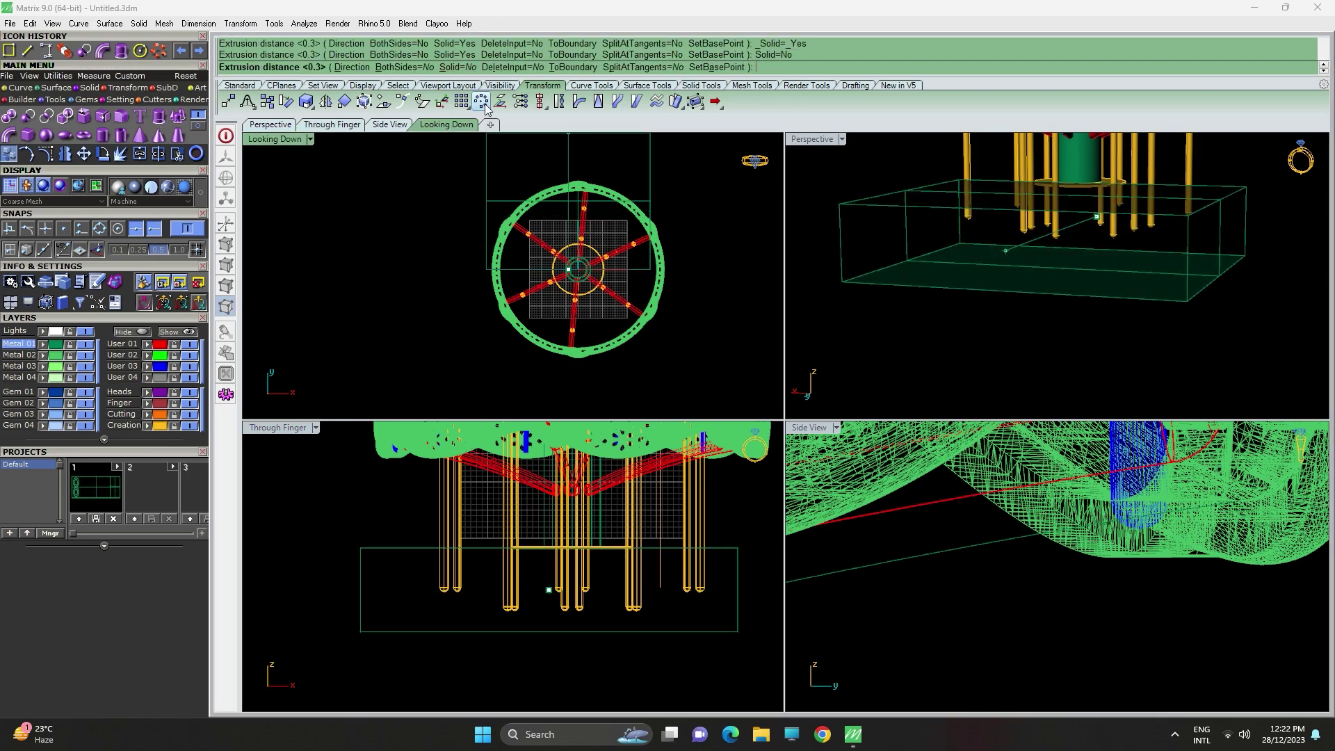
click(470, 68)
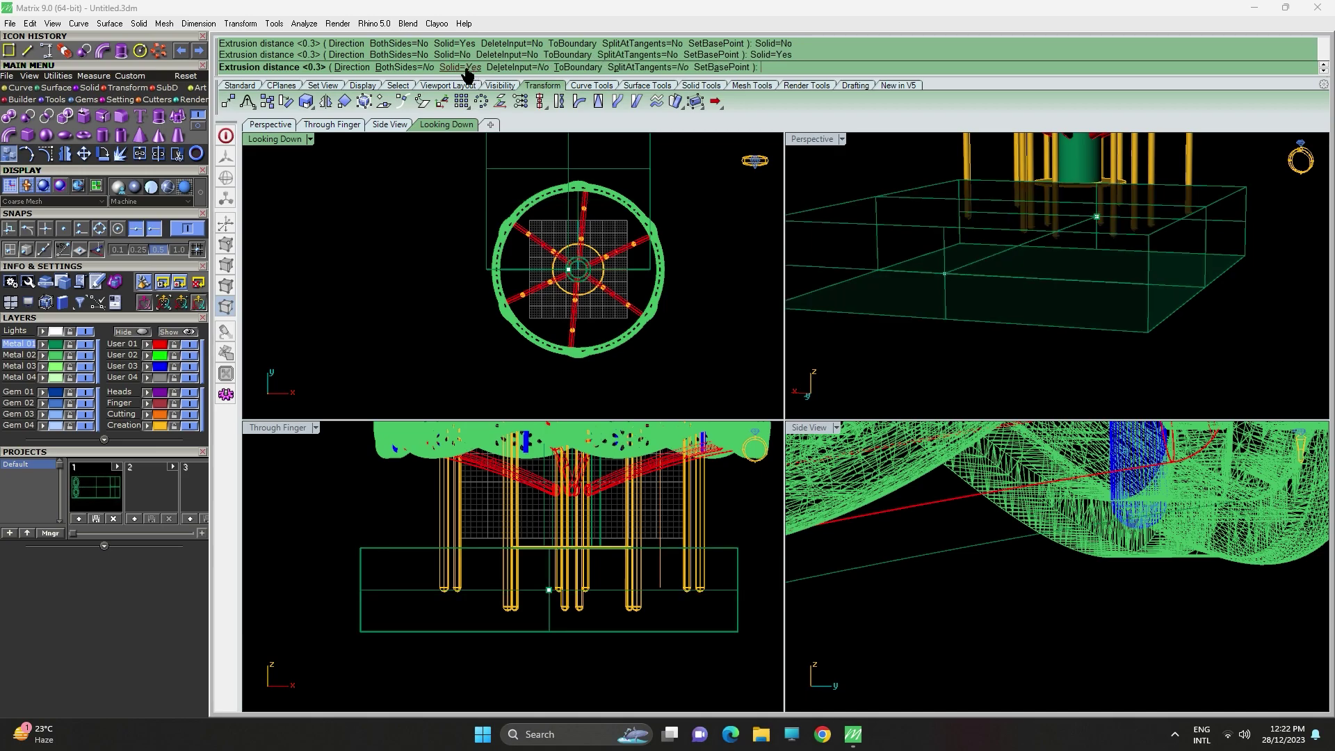
click(405, 68)
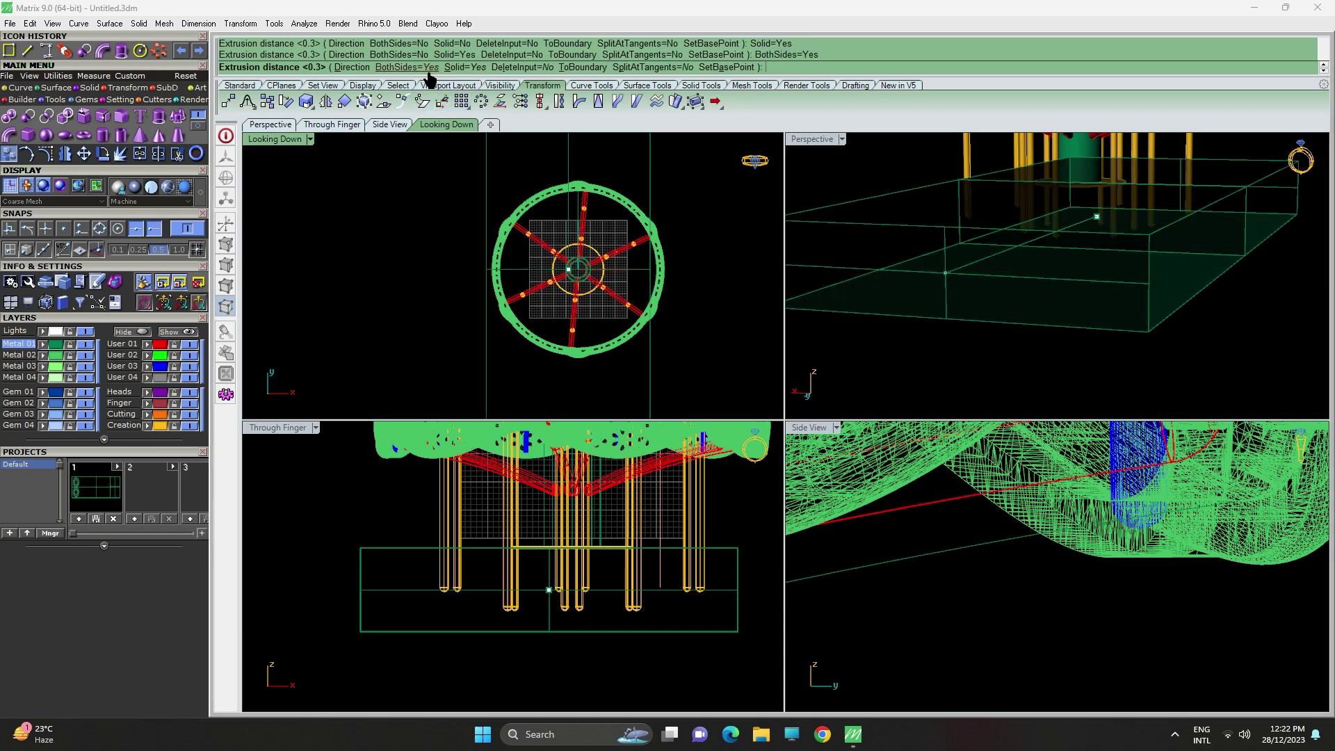
click(732, 248)
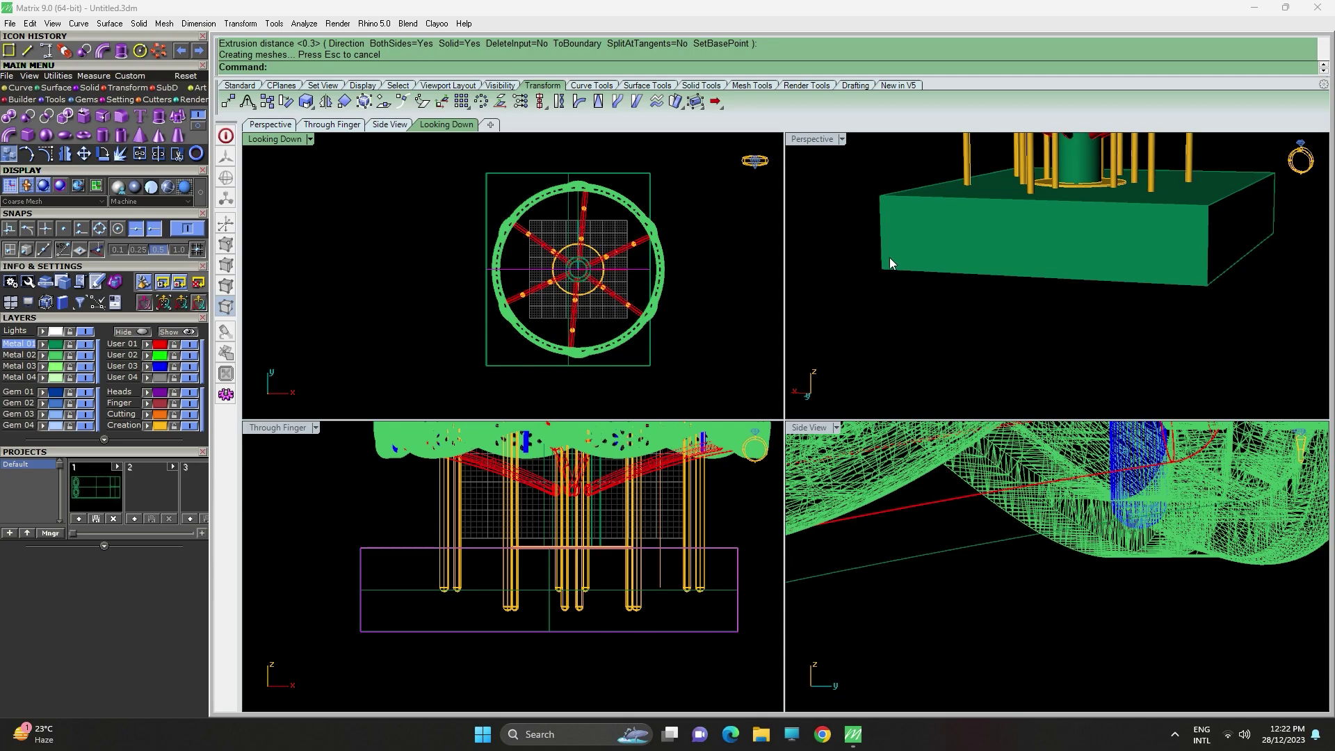
Subtract the box from all Creation layer objects with a Boolean difference to trim the support pipes level with the base ring.
click(340, 268)
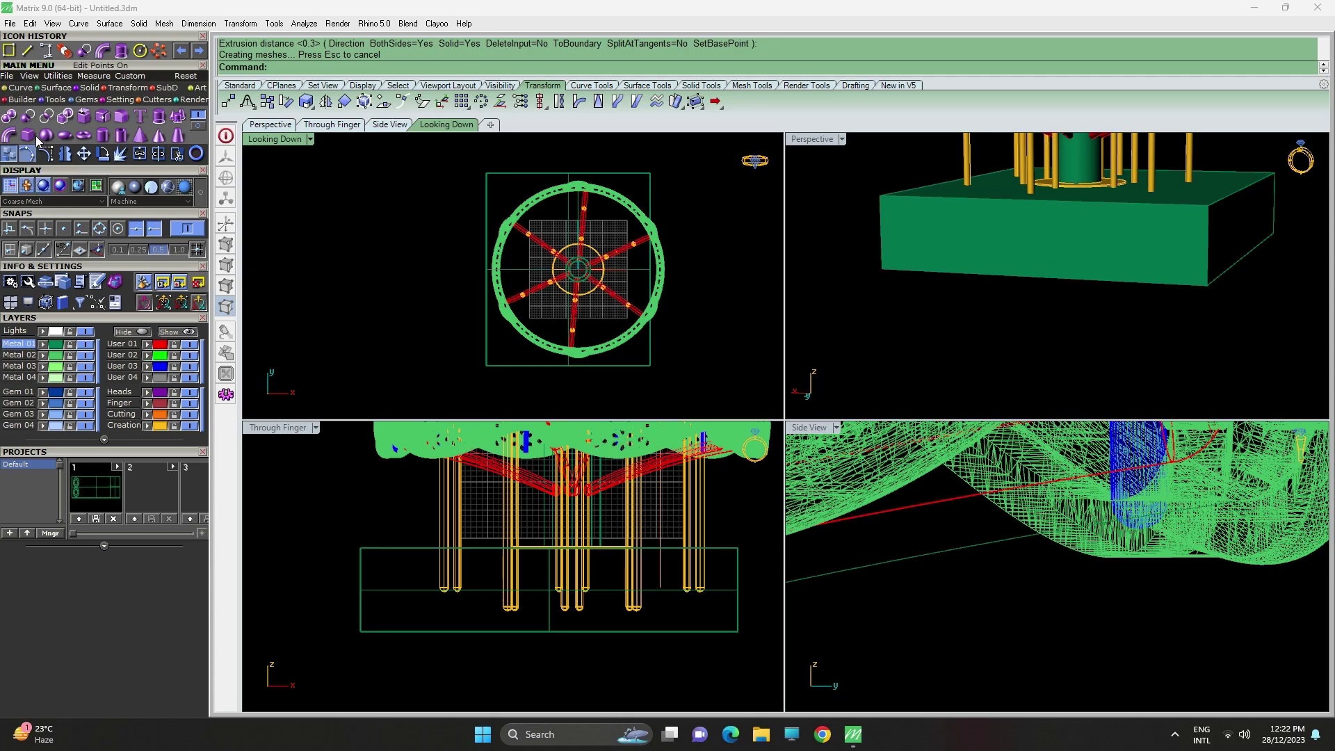
click(165, 424)
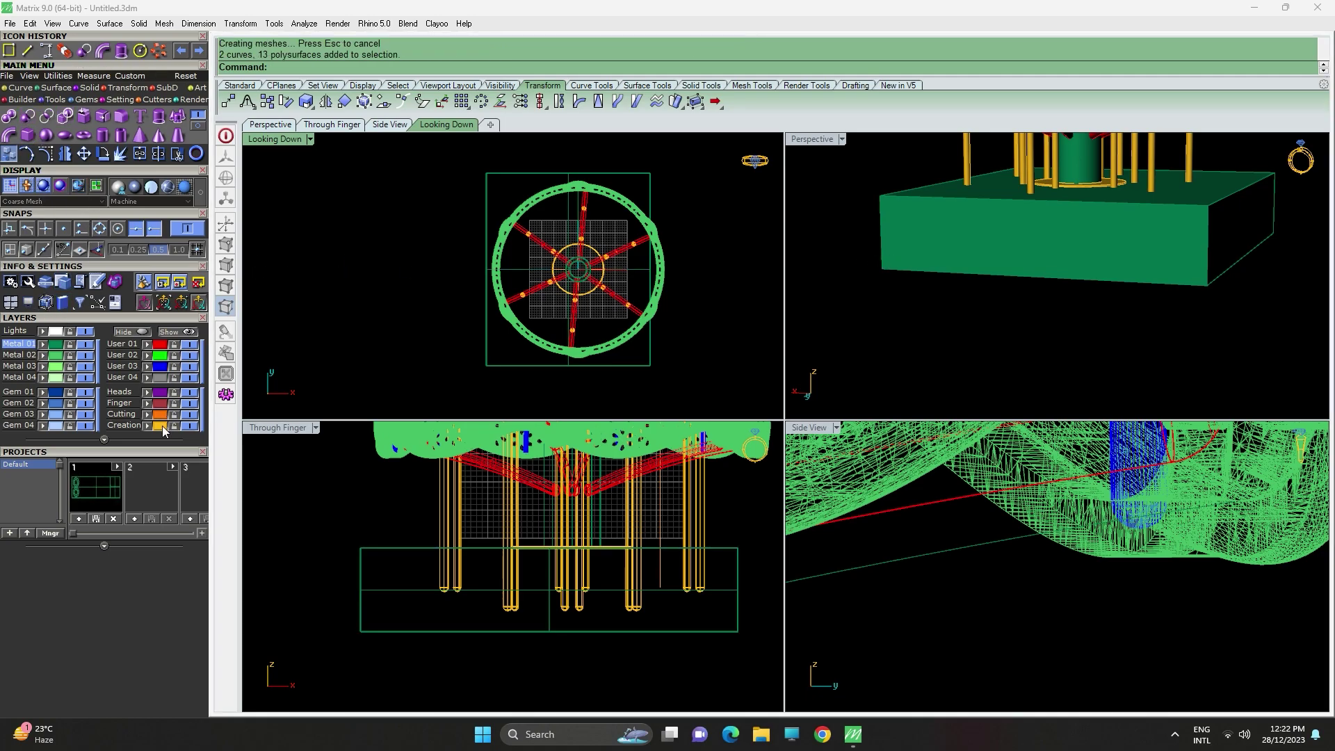
click(29, 118)
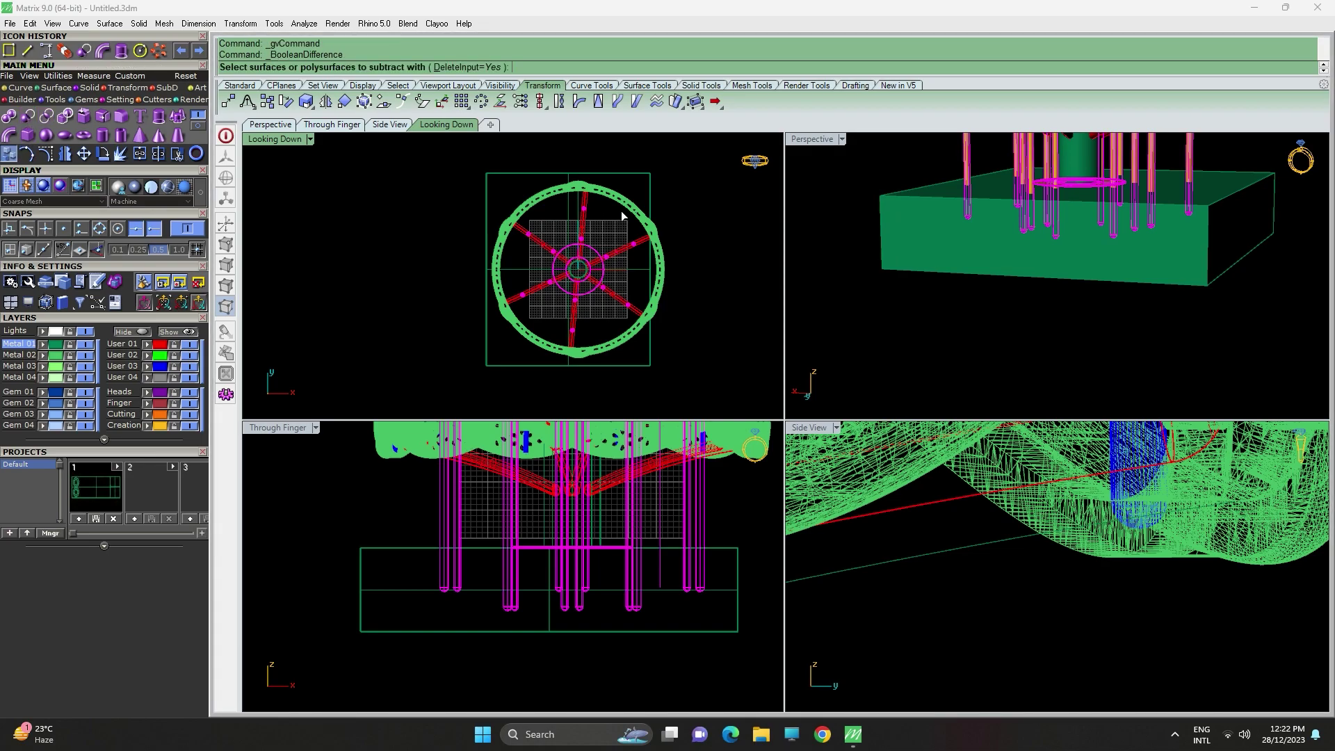
click(918, 237)
key(Return)
Stretch the central tube with Scale1D from its top end until its lower end is flush with the base ring's underside.
scroll(1072, 198, up, 6)
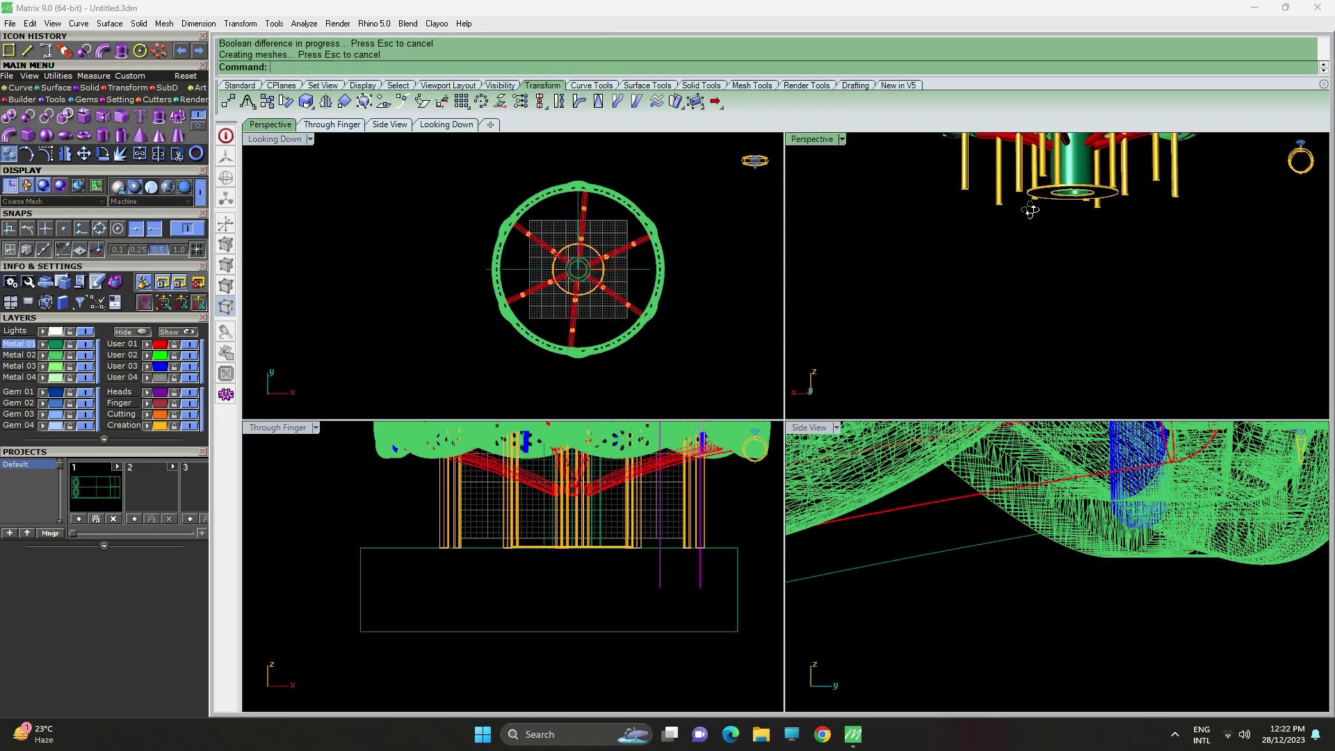
right_drag(1072, 197, 1030, 242)
scroll(1030, 242, up, 9)
click(1029, 242)
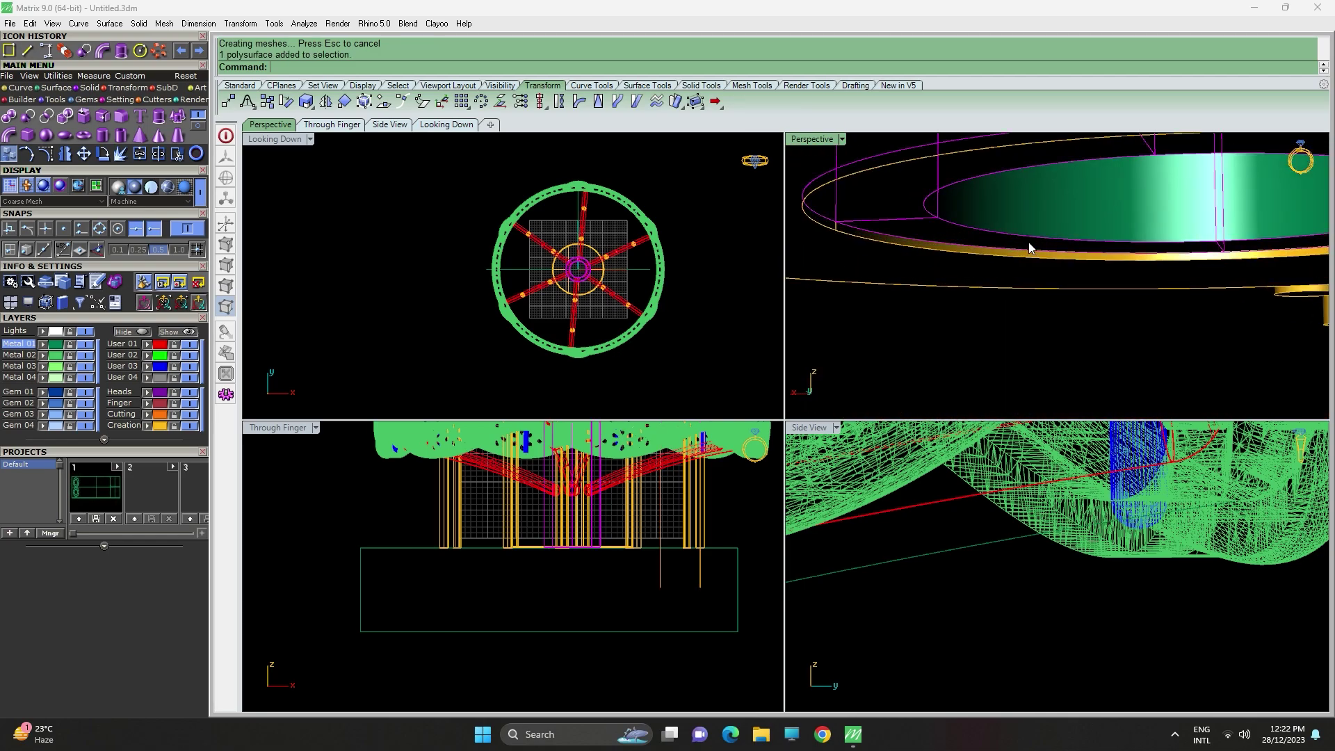
scroll(601, 550, up, 6)
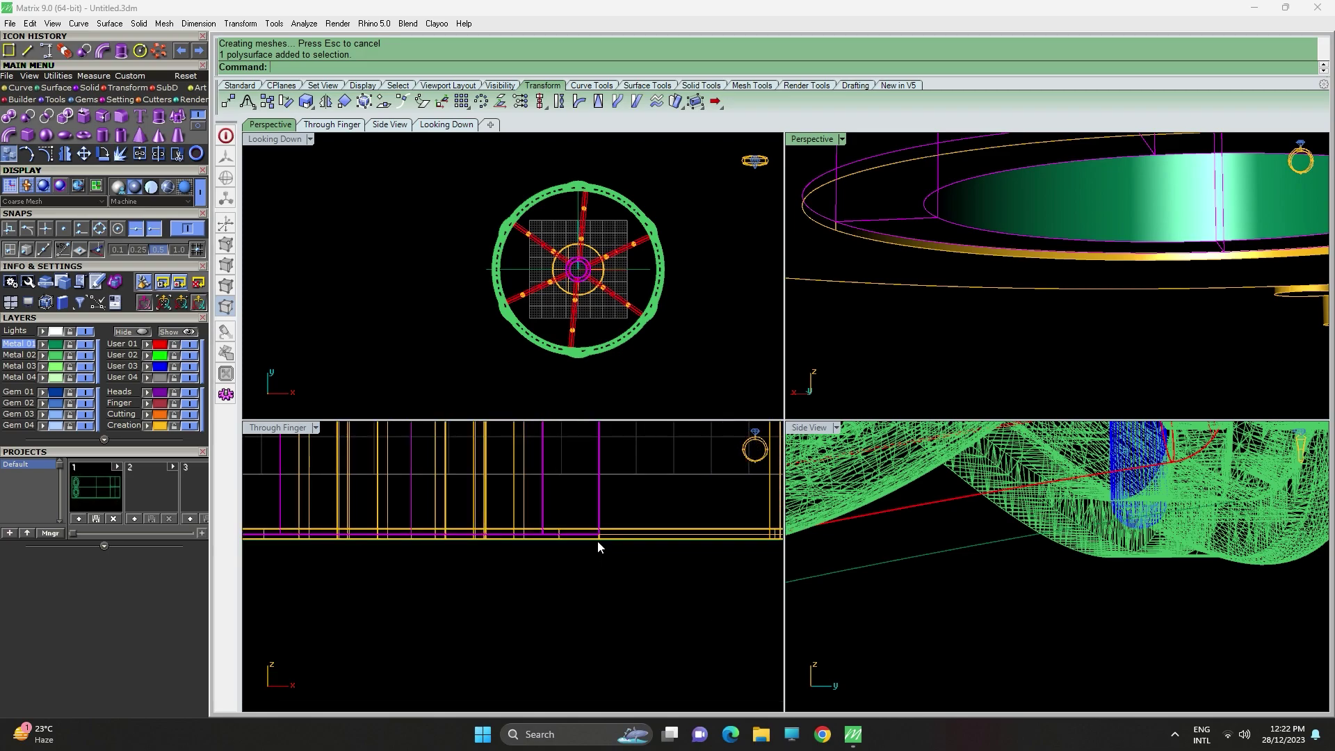
scroll(598, 542, up, 2)
scroll(603, 516, up, 2)
scroll(603, 516, down, 10)
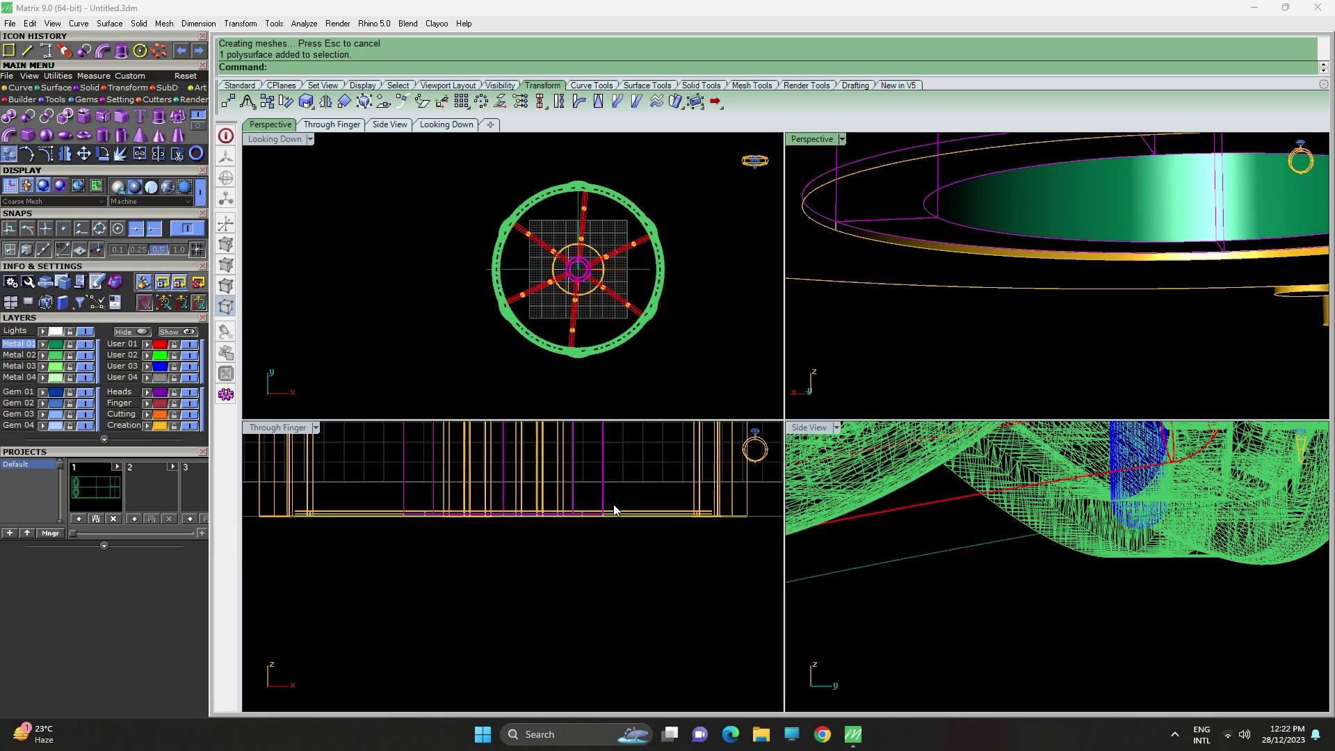
scroll(621, 552, up, 2)
scroll(612, 531, up, 4)
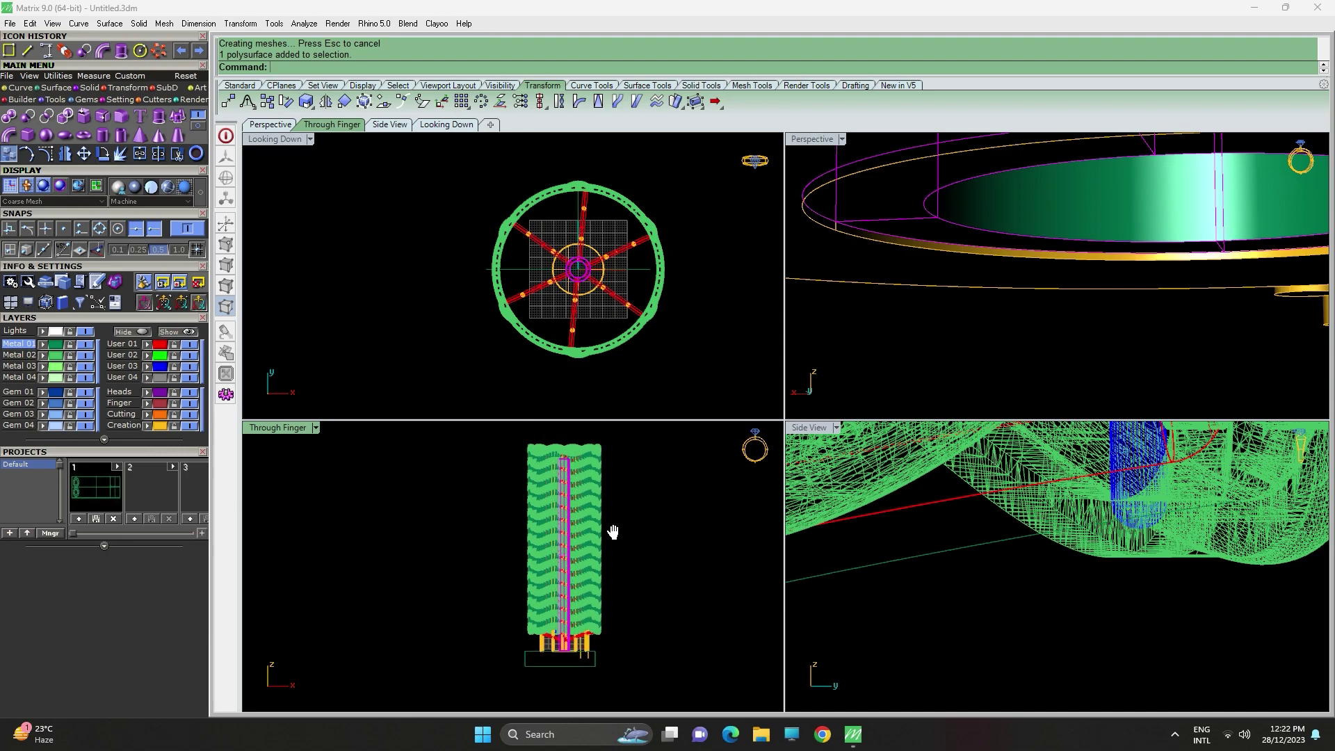
click(64, 51)
scroll(540, 435, up, 10)
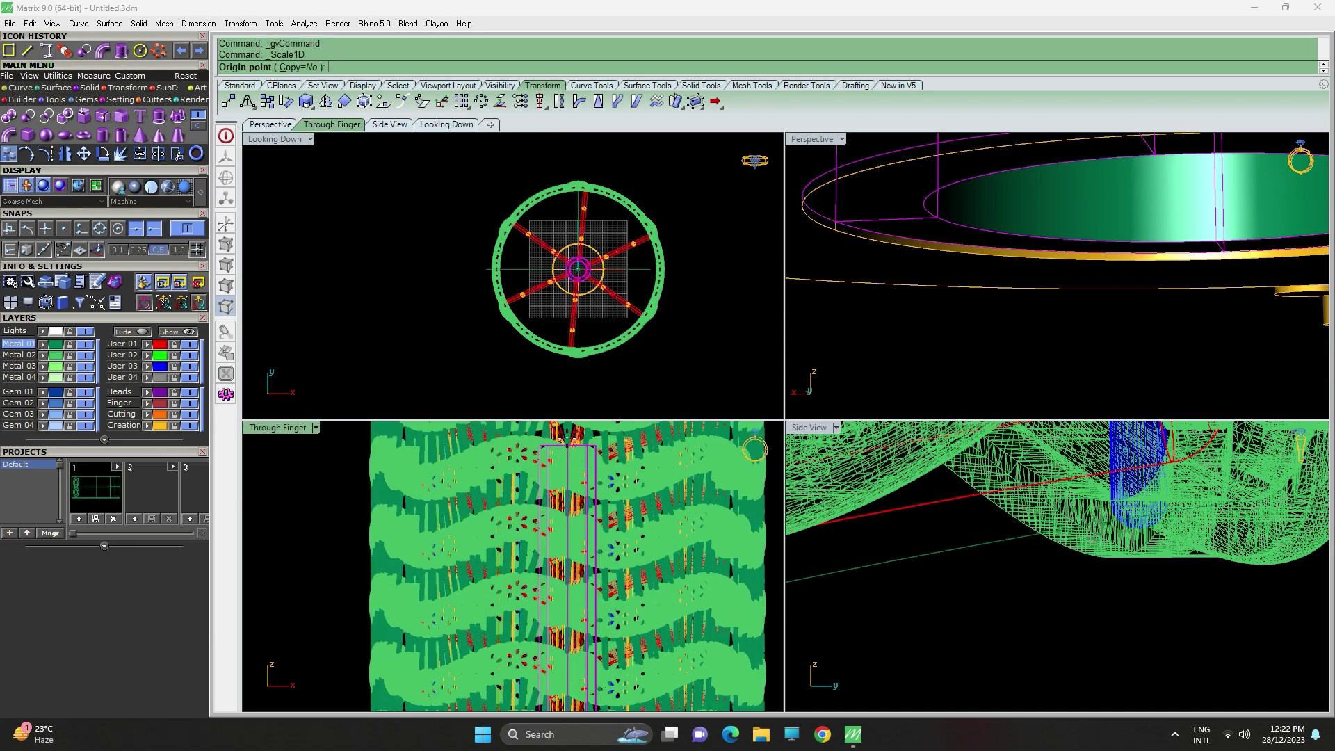
click(593, 448)
scroll(594, 548, down, 8)
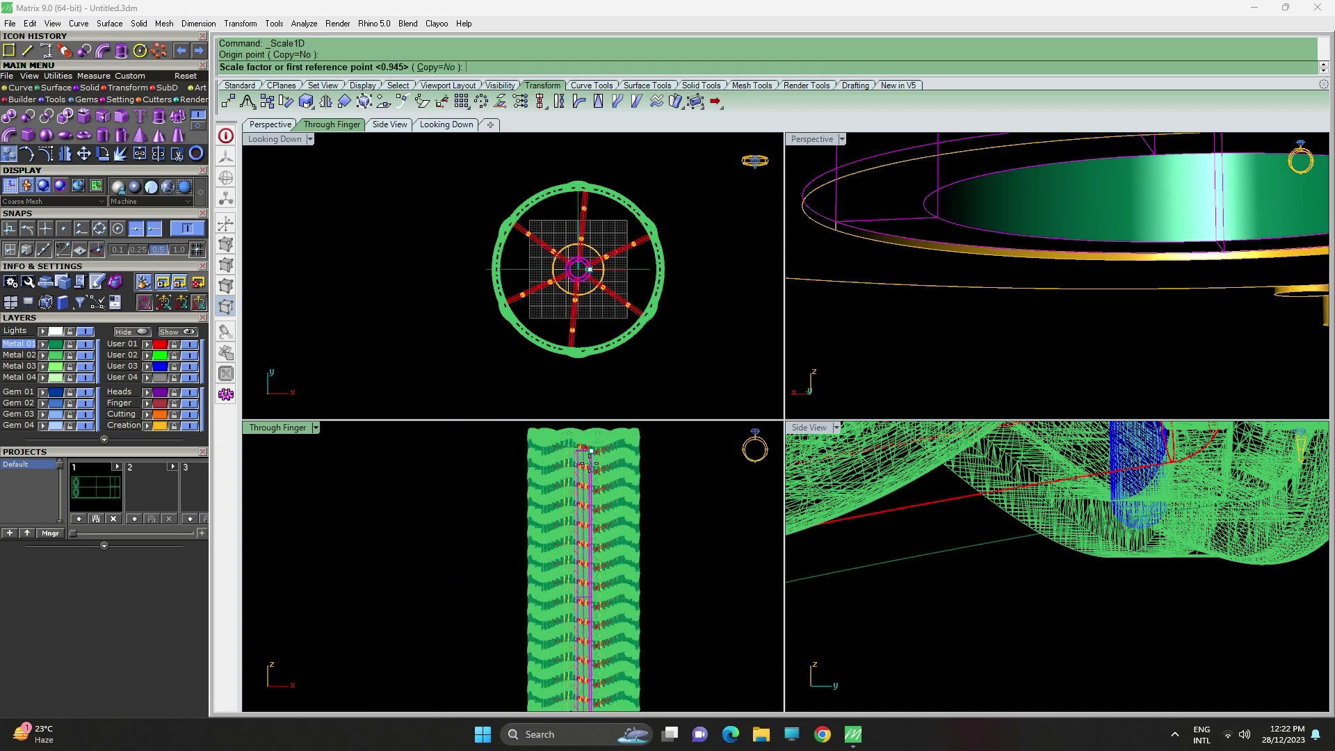
scroll(593, 548, up, 10)
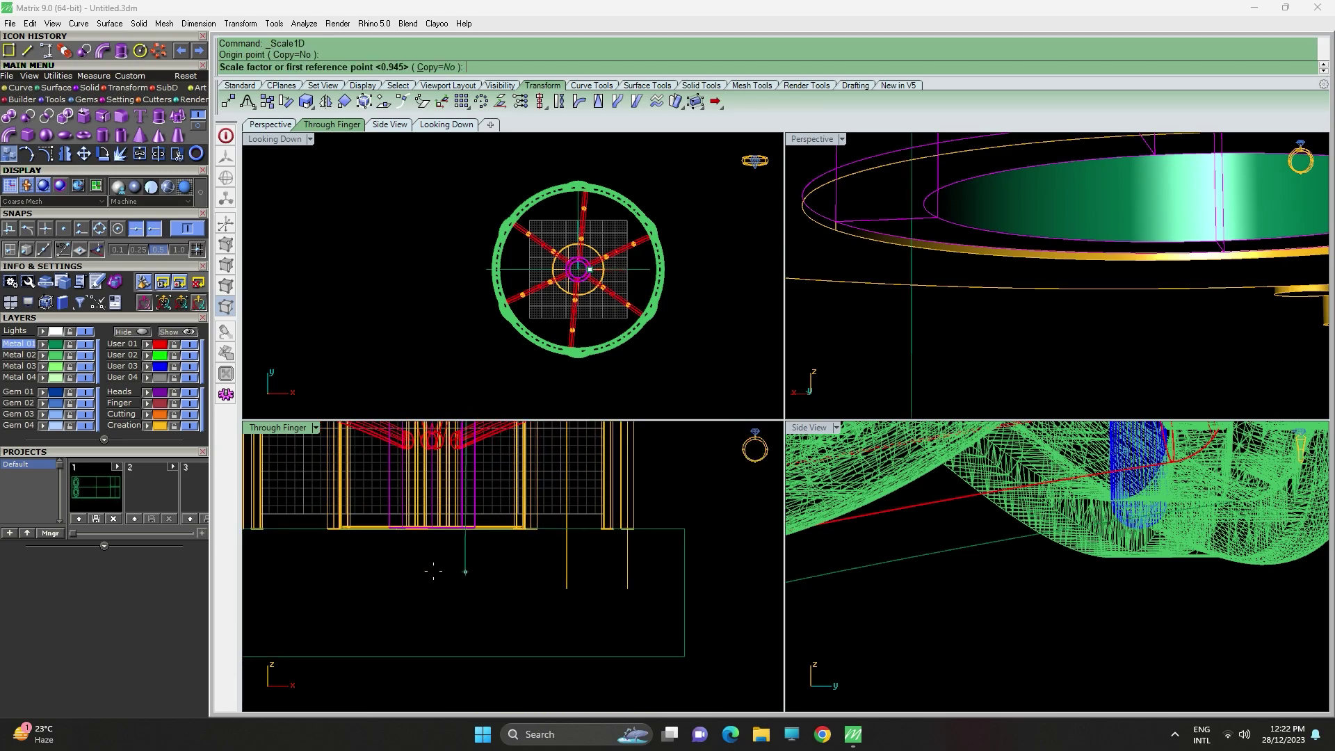
scroll(525, 556, up, 5)
scroll(513, 571, up, 2)
scroll(504, 564, up, 4)
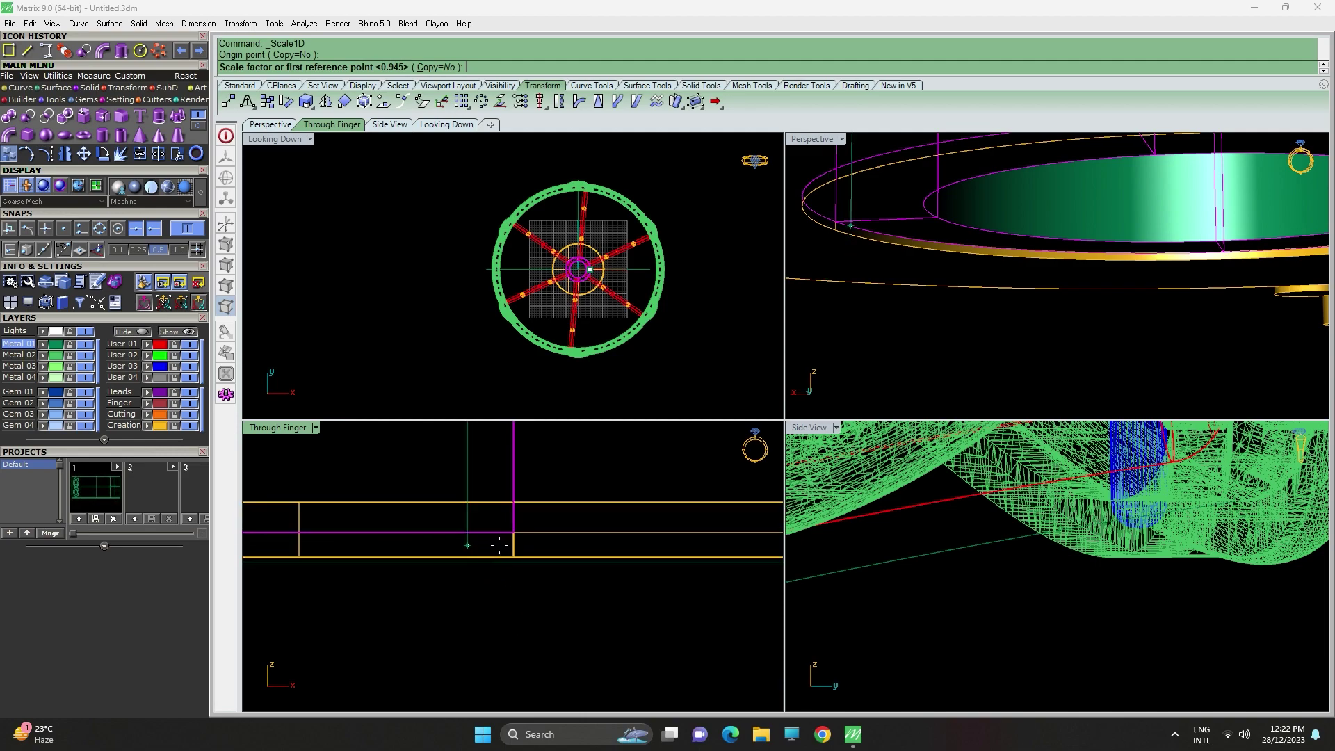
click(500, 535)
scroll(497, 549, up, 4)
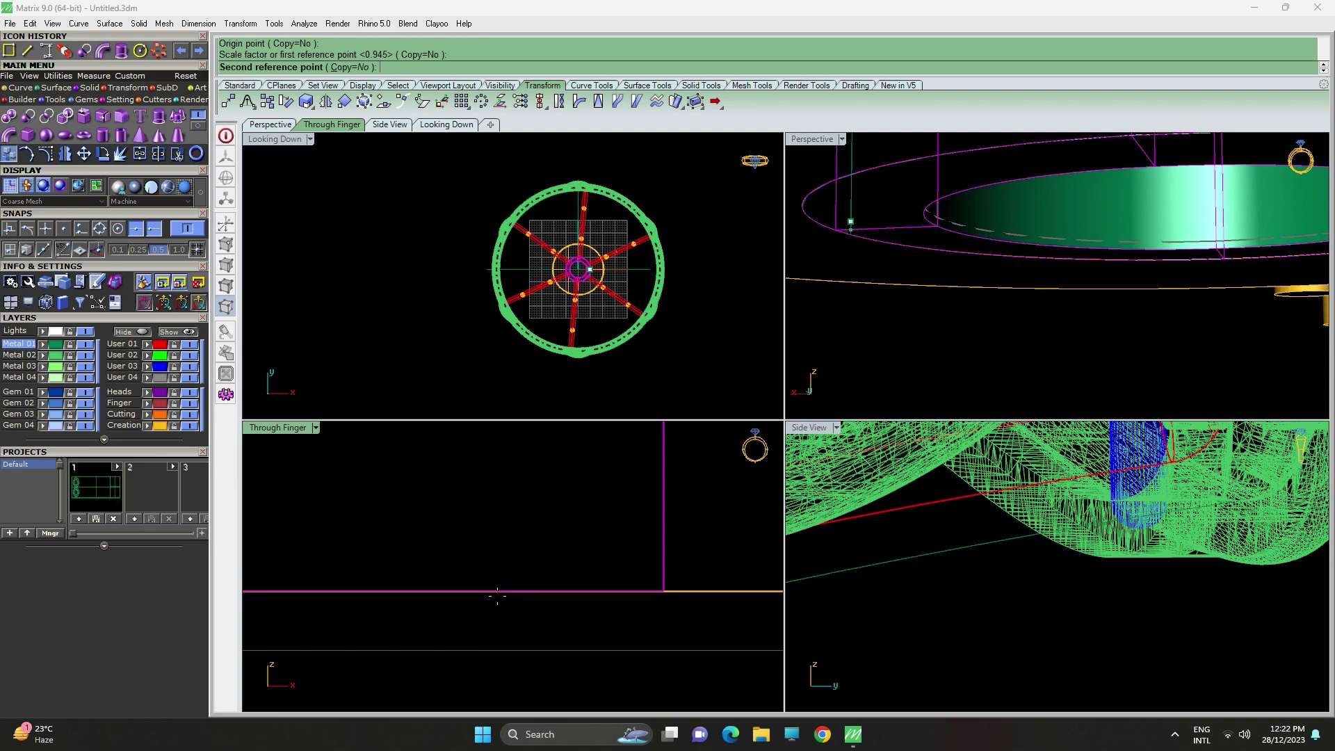
click(497, 595)
scroll(508, 588, down, 6)
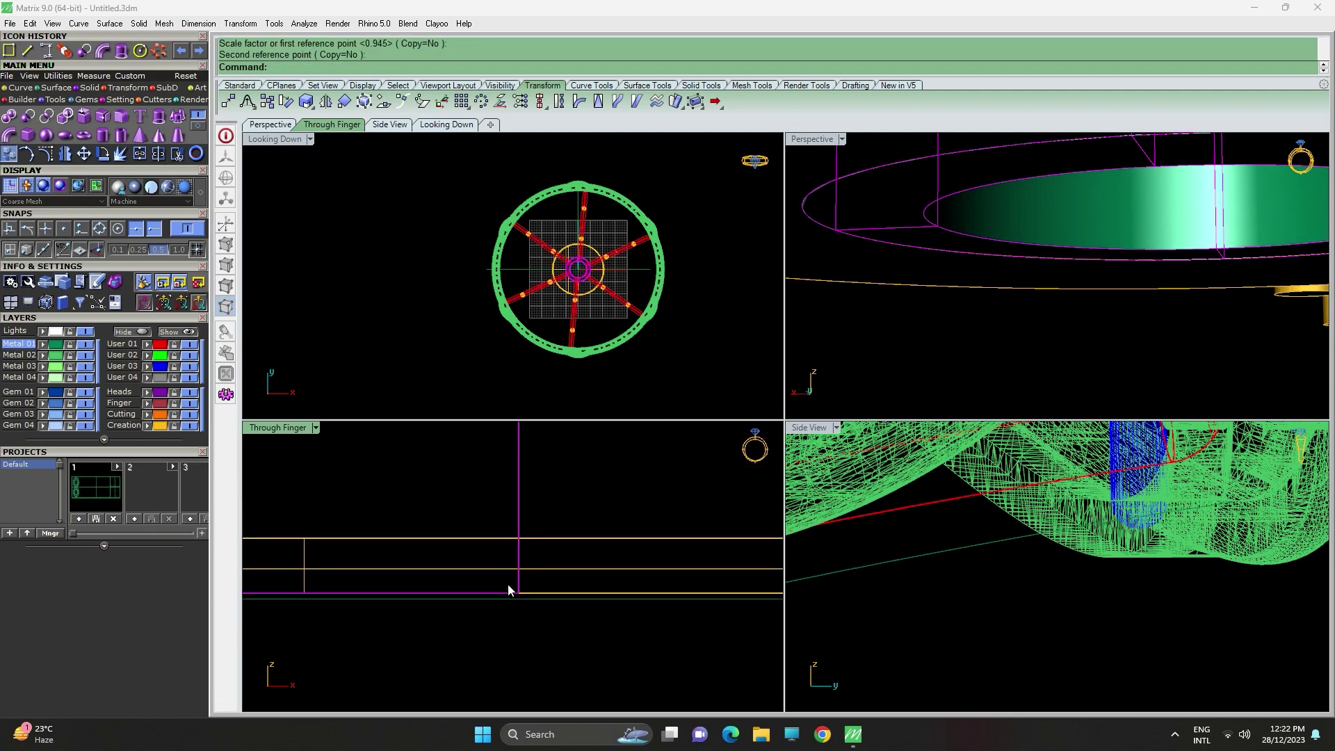
Delete the cutting rectangle below the support pipes.
click(523, 601)
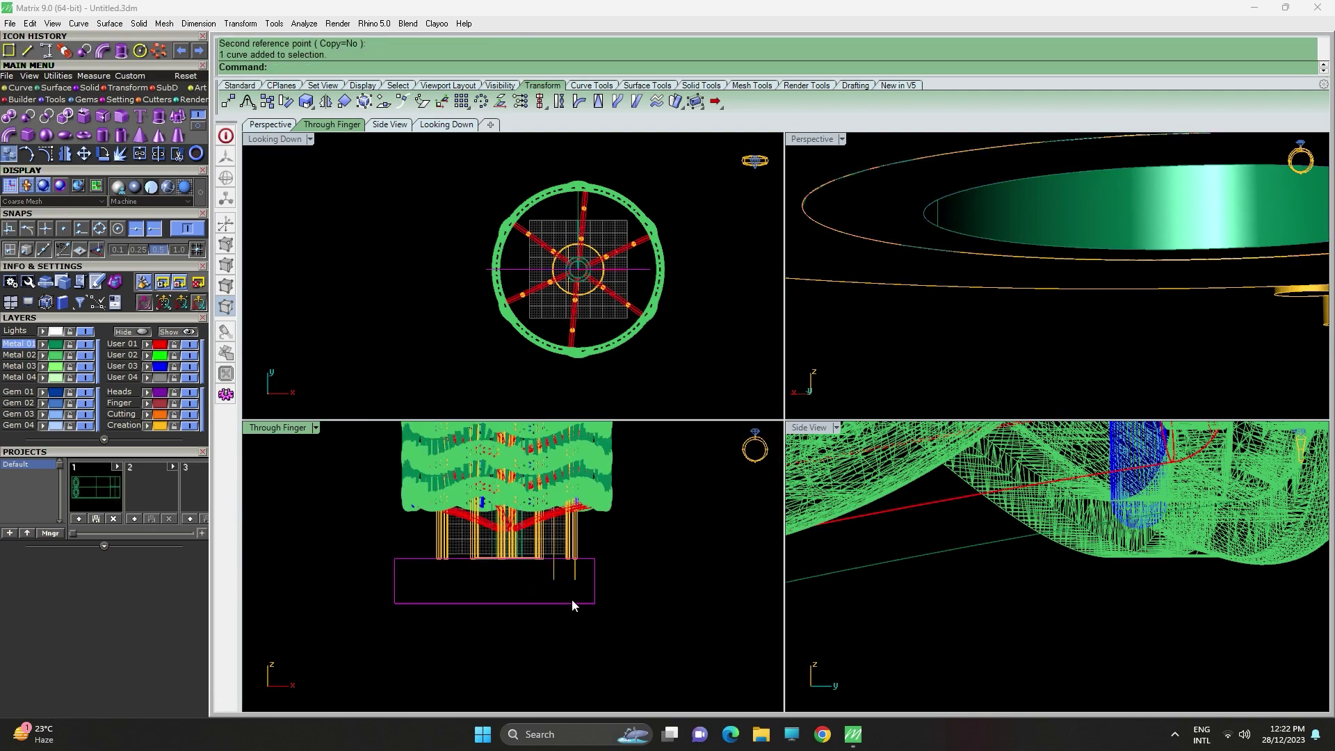
scroll(612, 550, down, 4)
key(Delete)
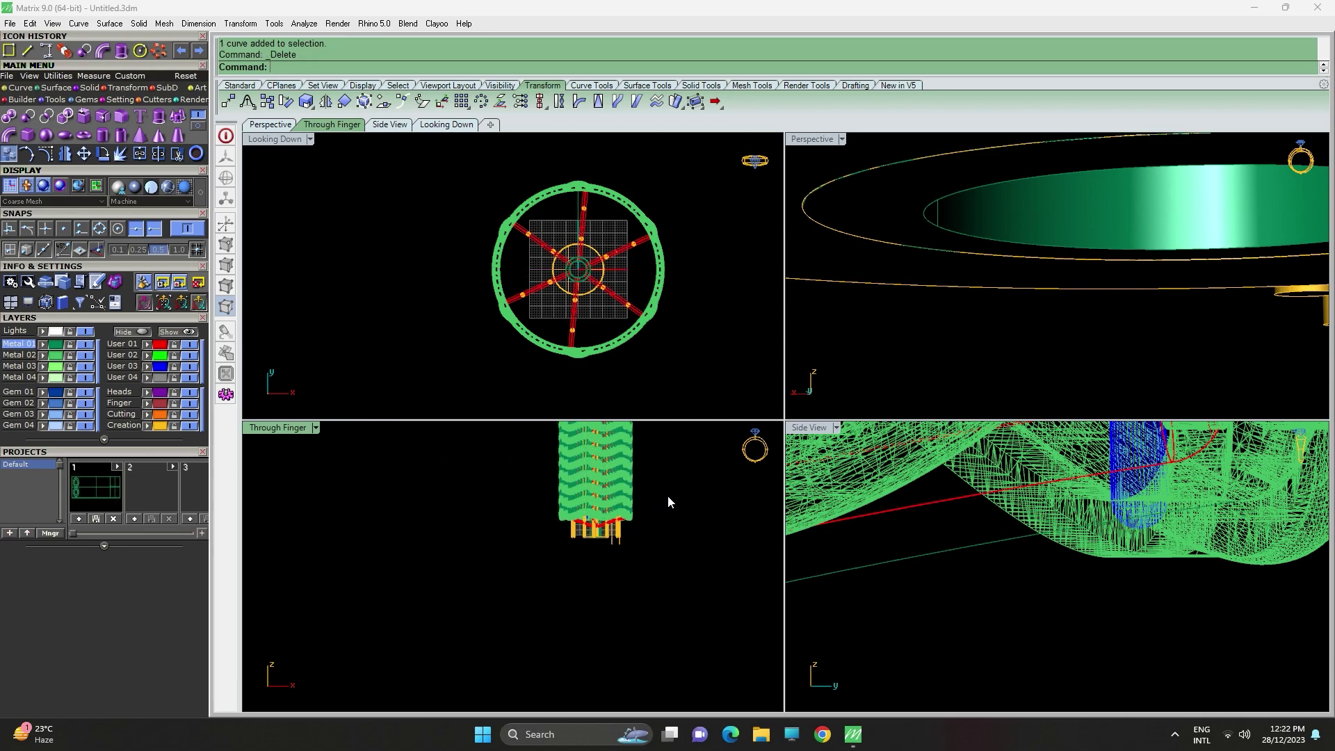
Examine the complete bangle tree in an enlarged Perspective view, from its open top down along the stack.
right_drag(668, 495, 613, 567)
double_click(821, 139)
scroll(838, 192, down, 10)
right_drag(839, 192, 581, 502)
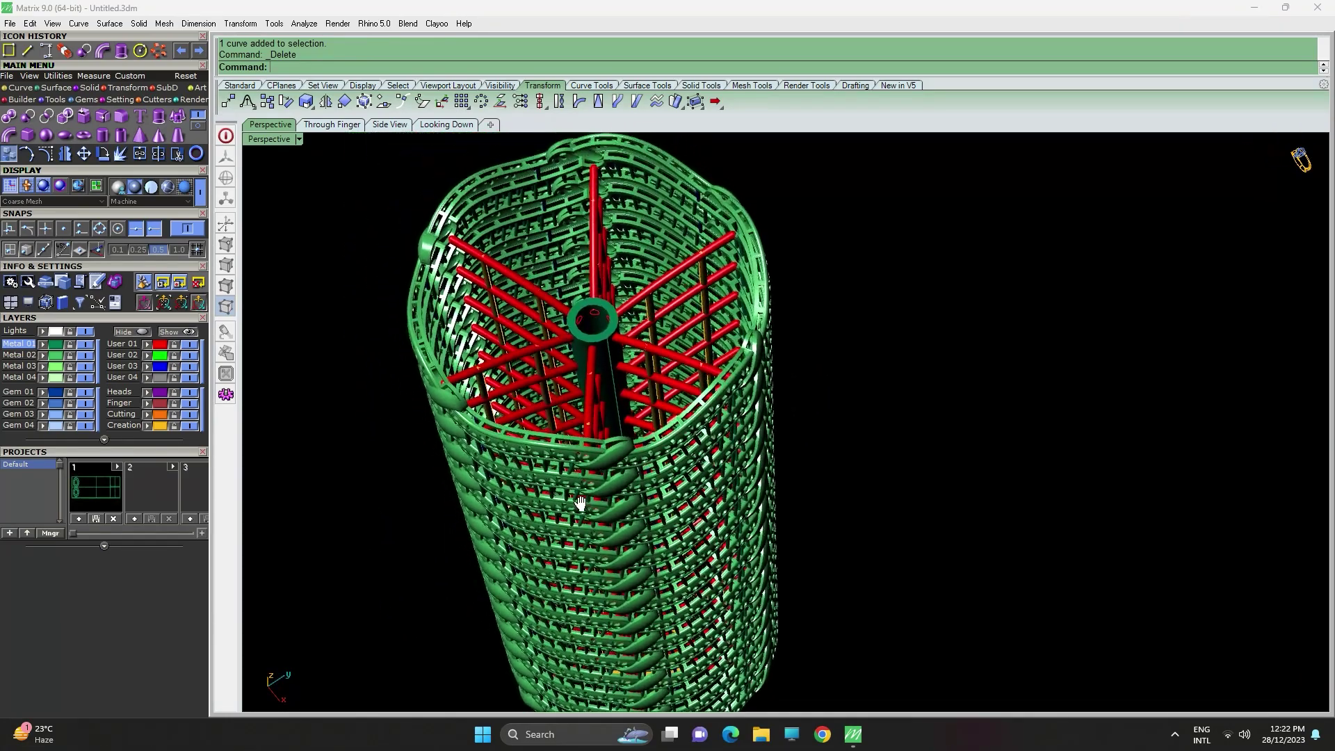
scroll(557, 172, up, 8)
scroll(558, 173, down, 15)
right_drag(567, 185, 591, 300)
double_click(265, 137)
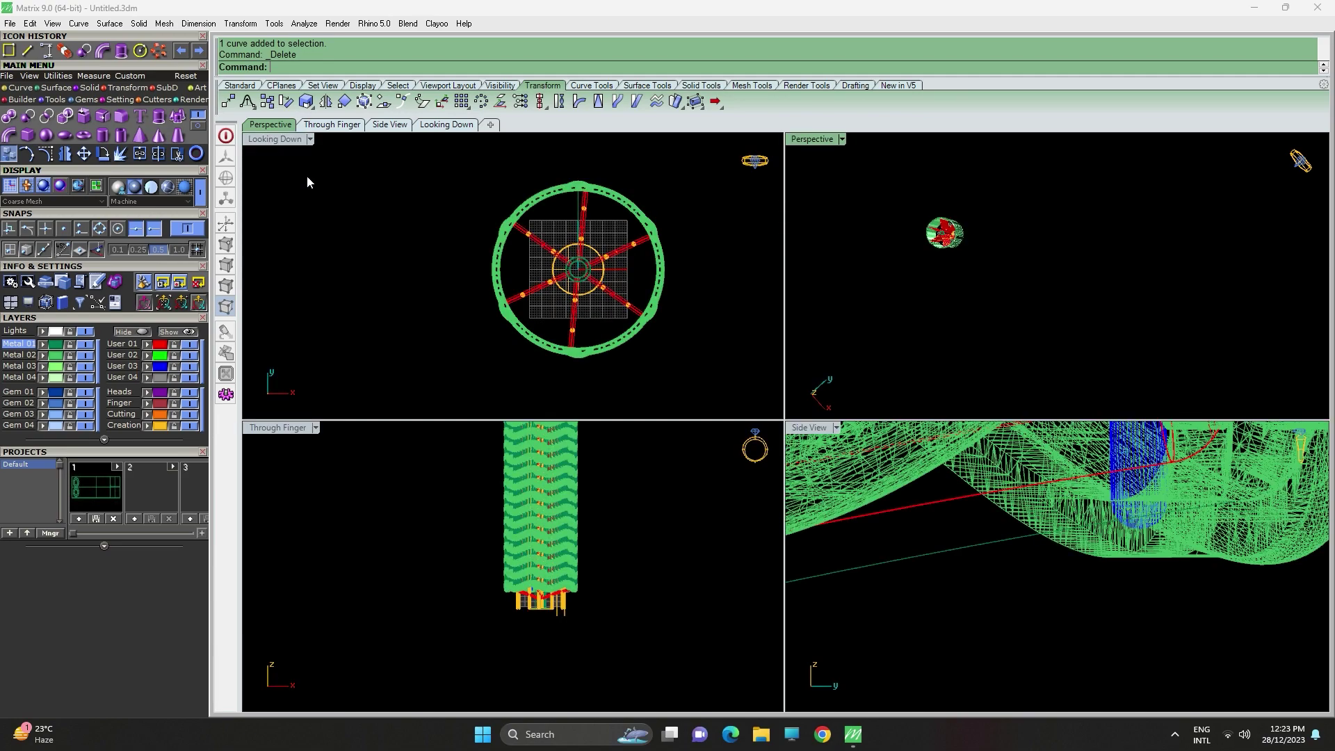
Select all remaining curves in the model and delete them.
click(31, 23)
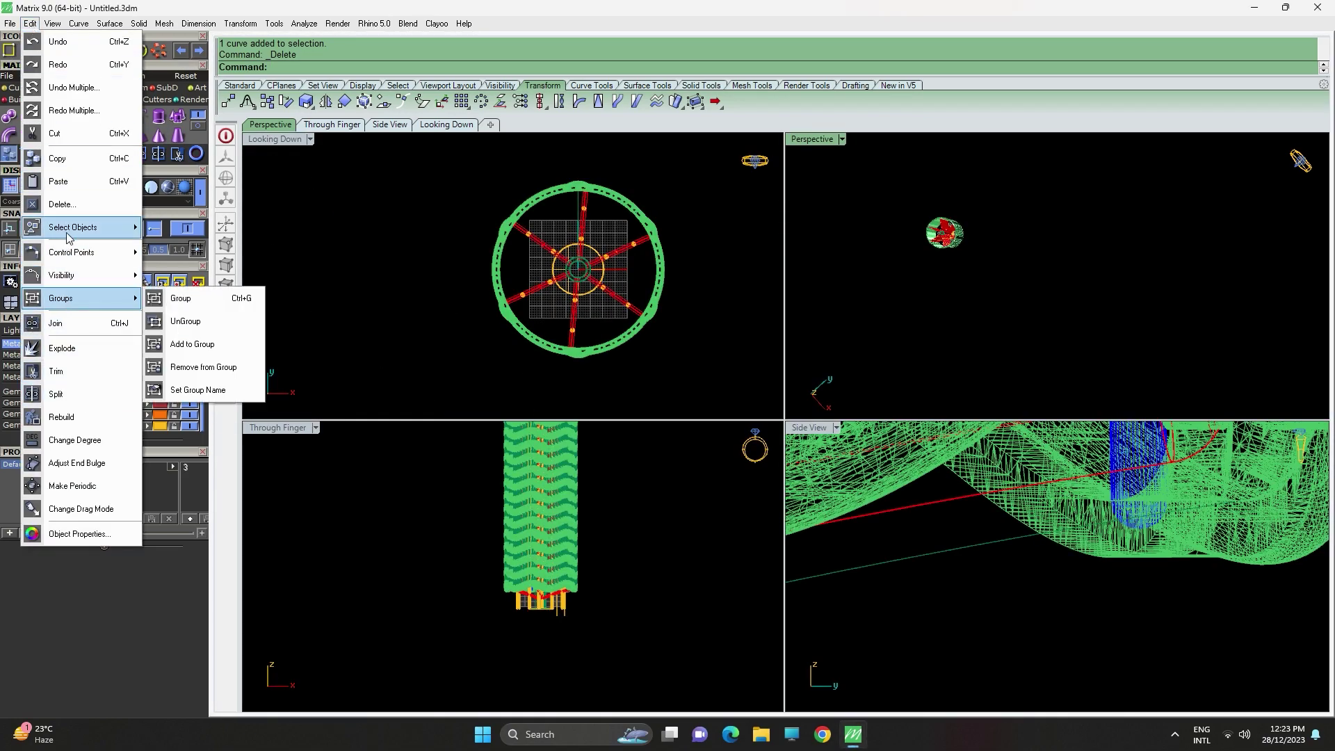
mouse_move(71, 230)
mouse_move(188, 400)
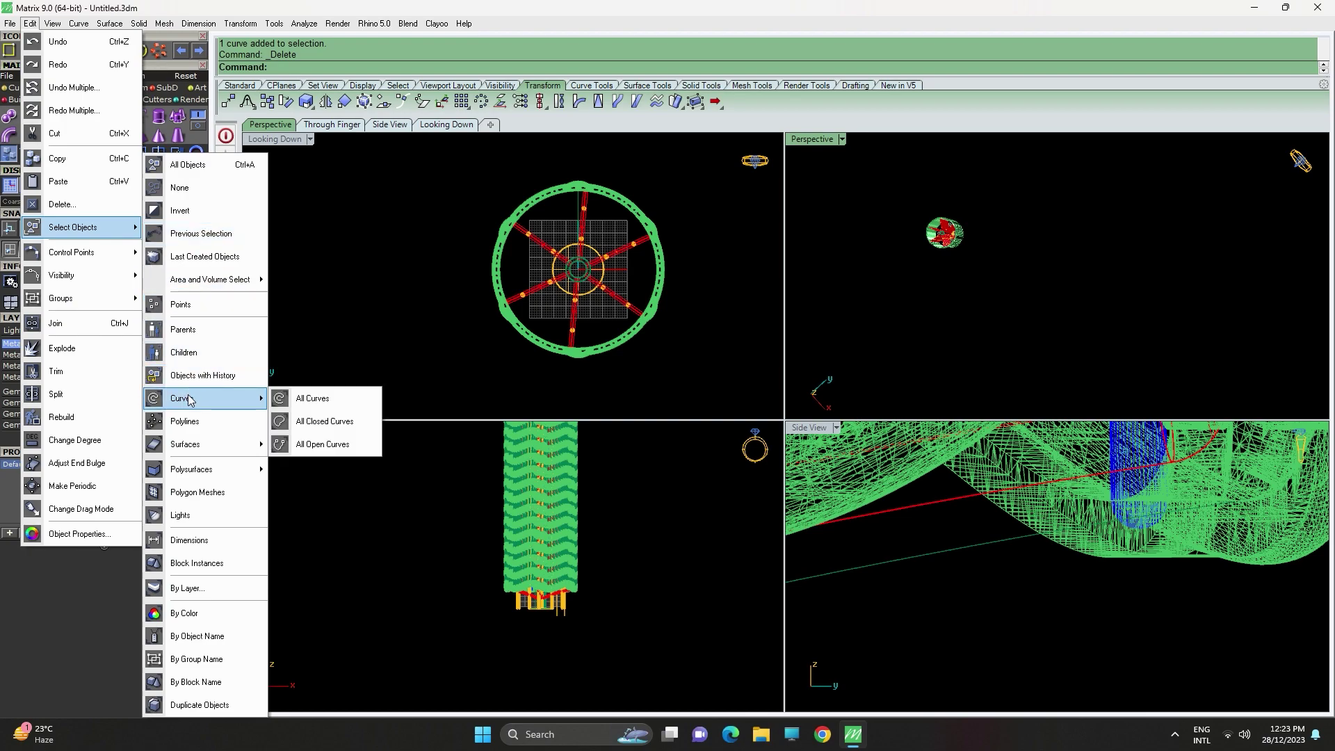
click(313, 399)
key(Delete)
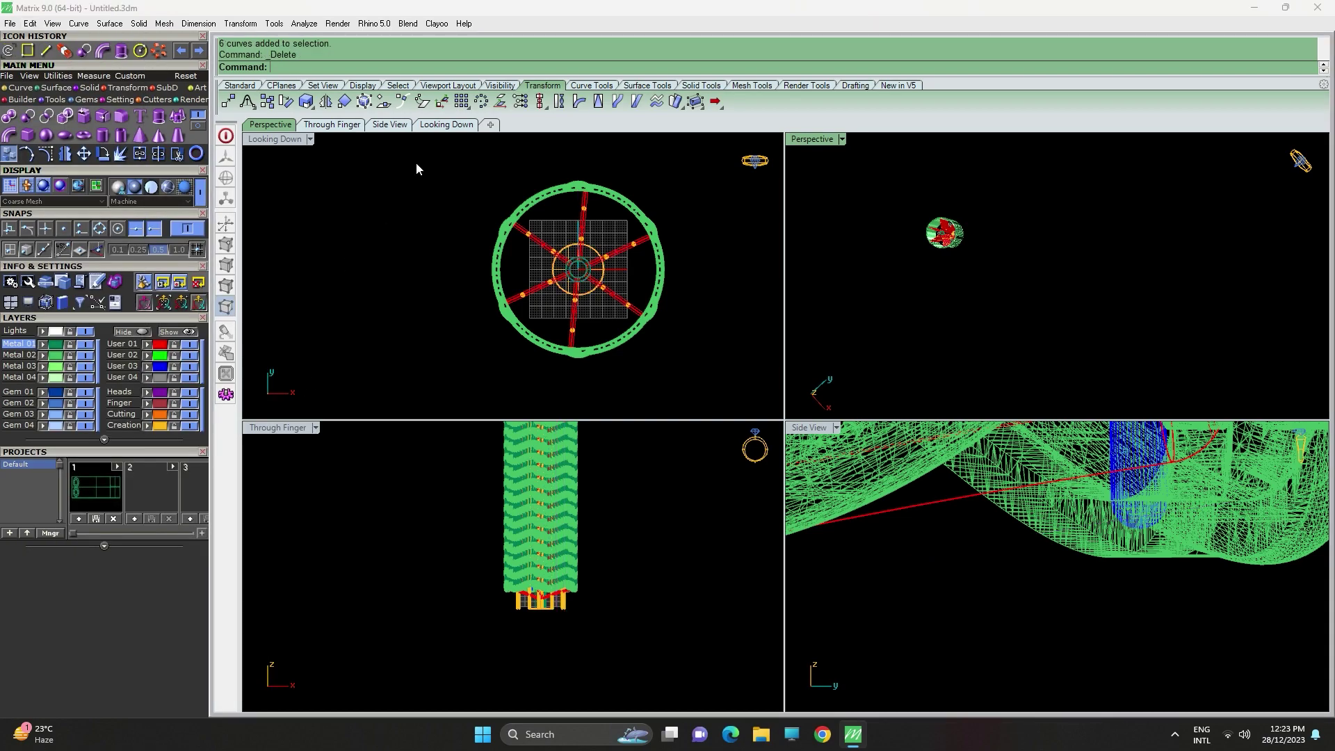
Select the whole bangle tree and open the export of the selected objects.
drag(765, 379, 465, 176)
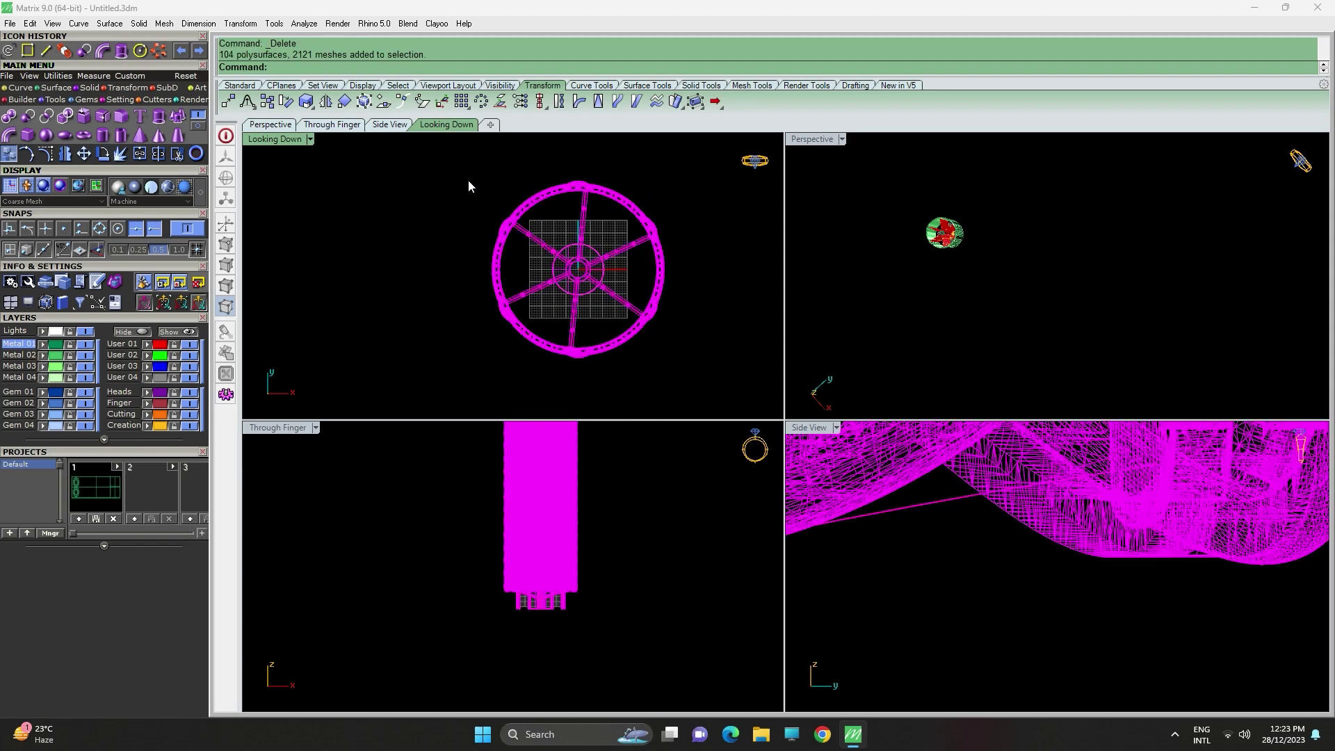
click(9, 24)
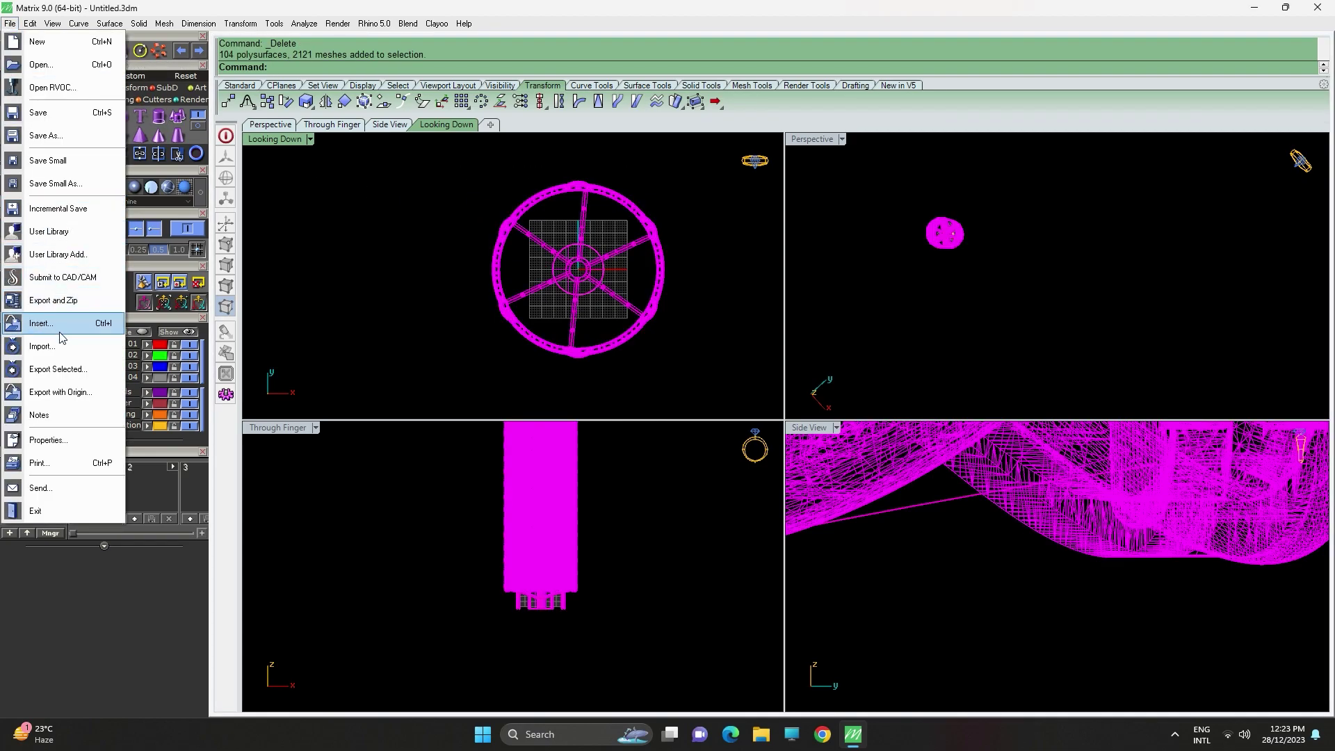
click(70, 377)
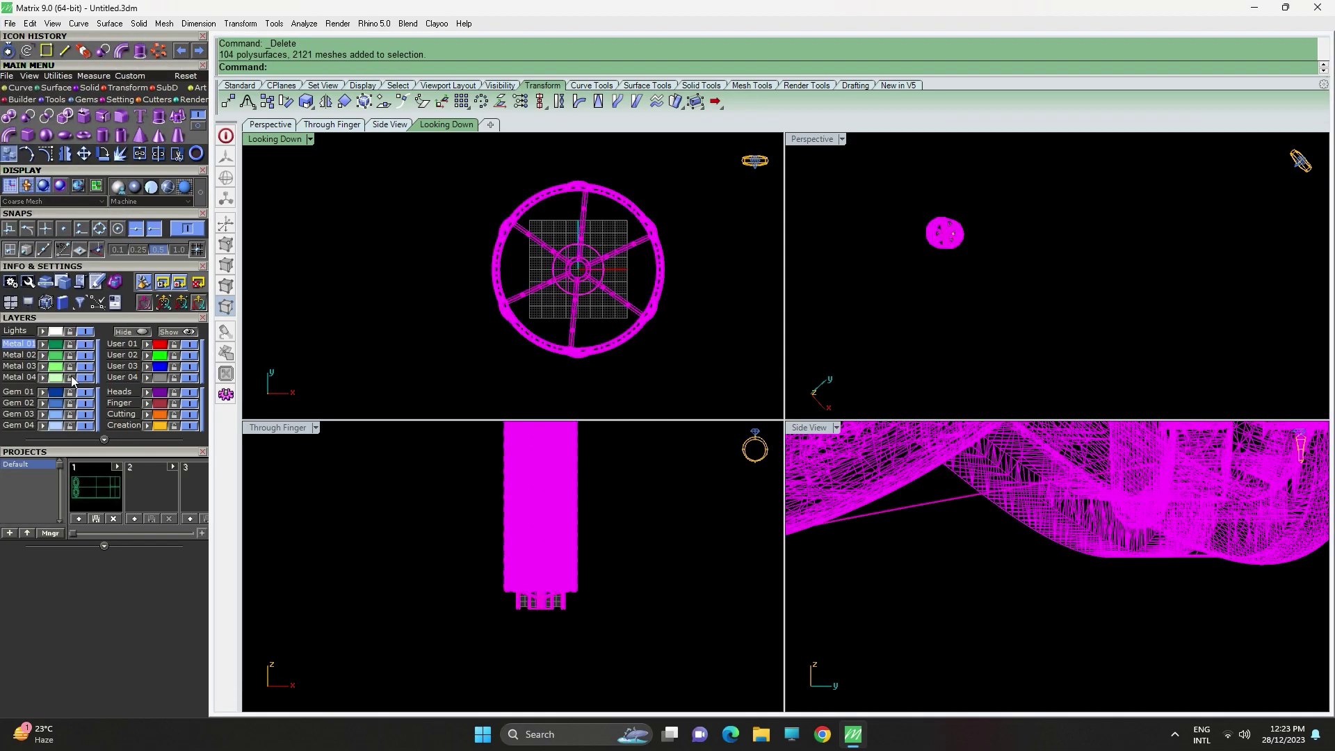
key(alt+z)
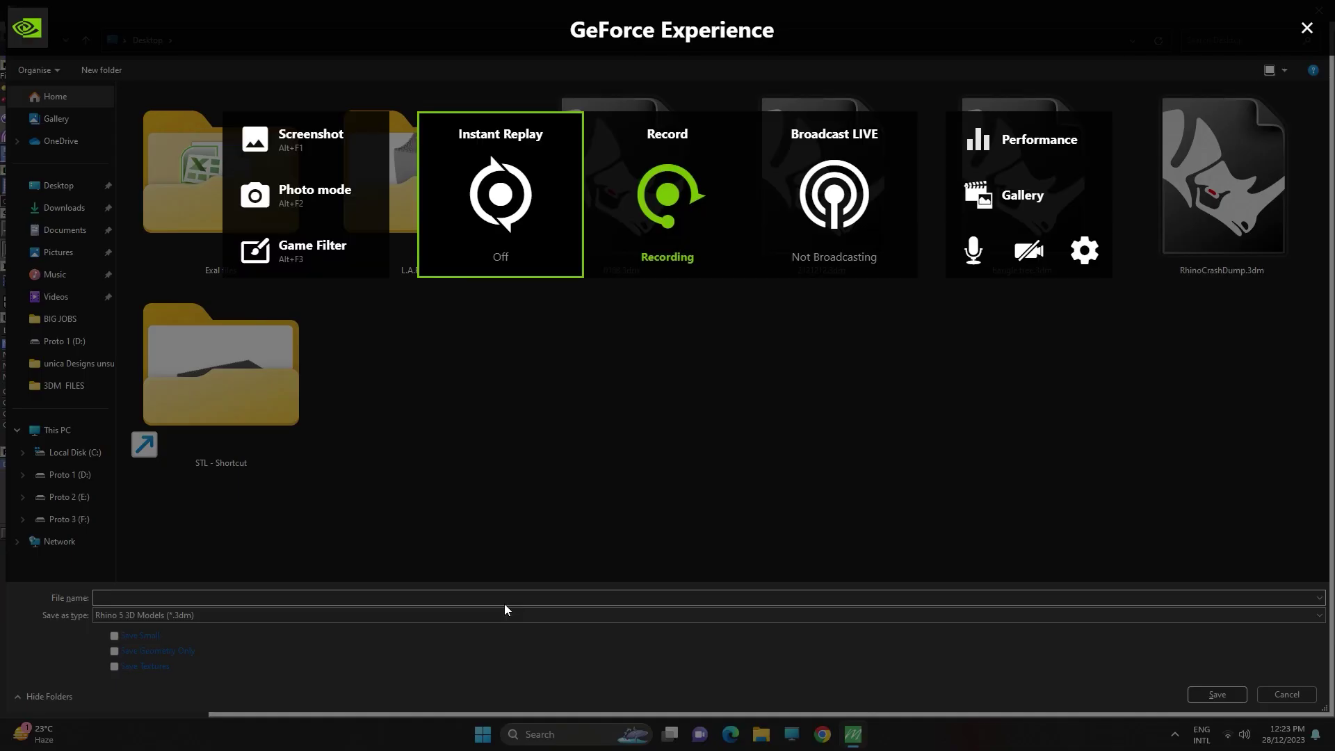
click(666, 202)
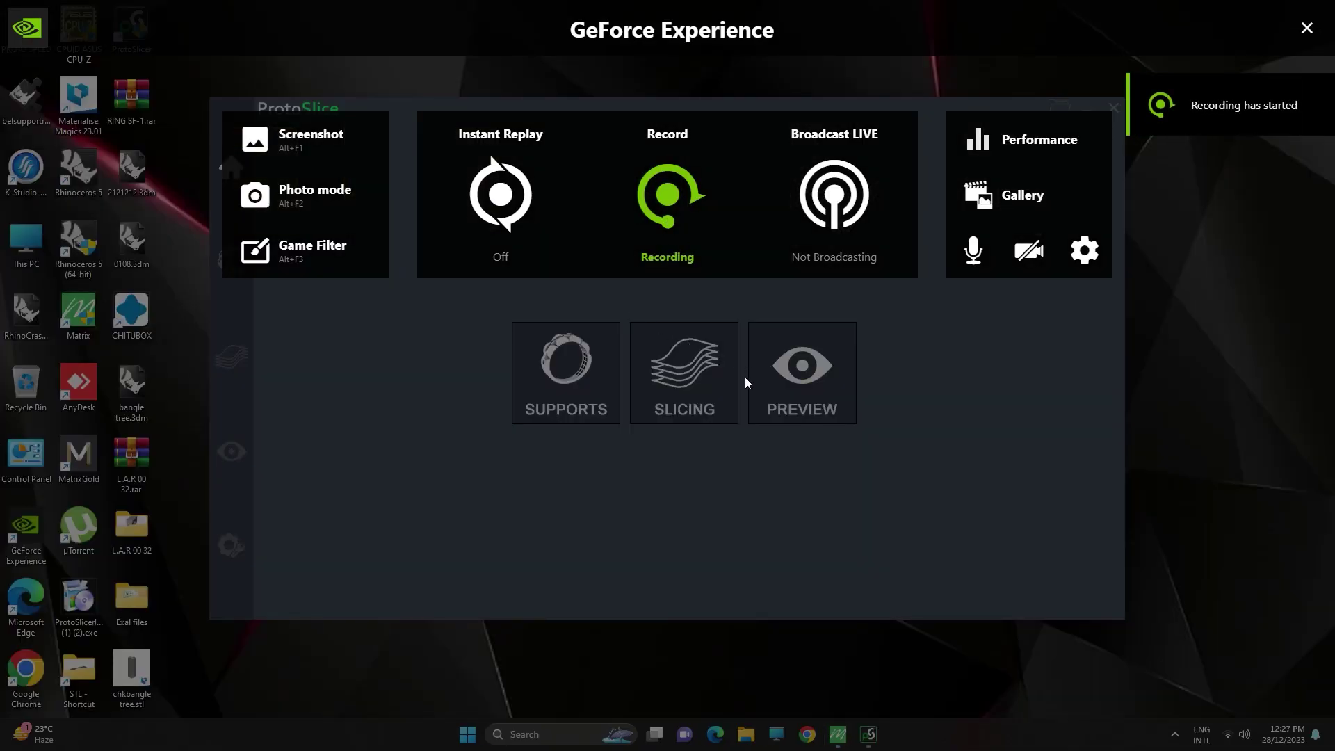
key(alt+z)
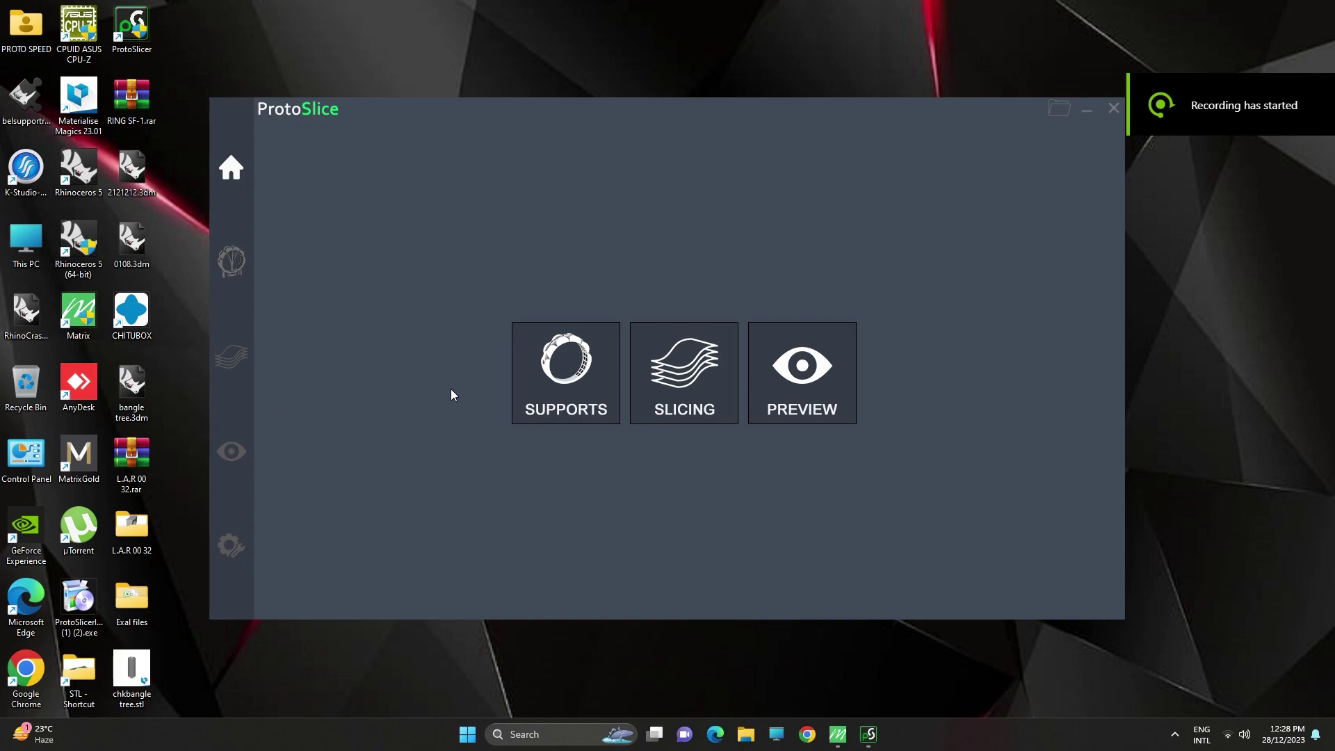
Open the Supports module and import the model chkbangle tree.stl from the Desktop.
click(602, 381)
click(692, 409)
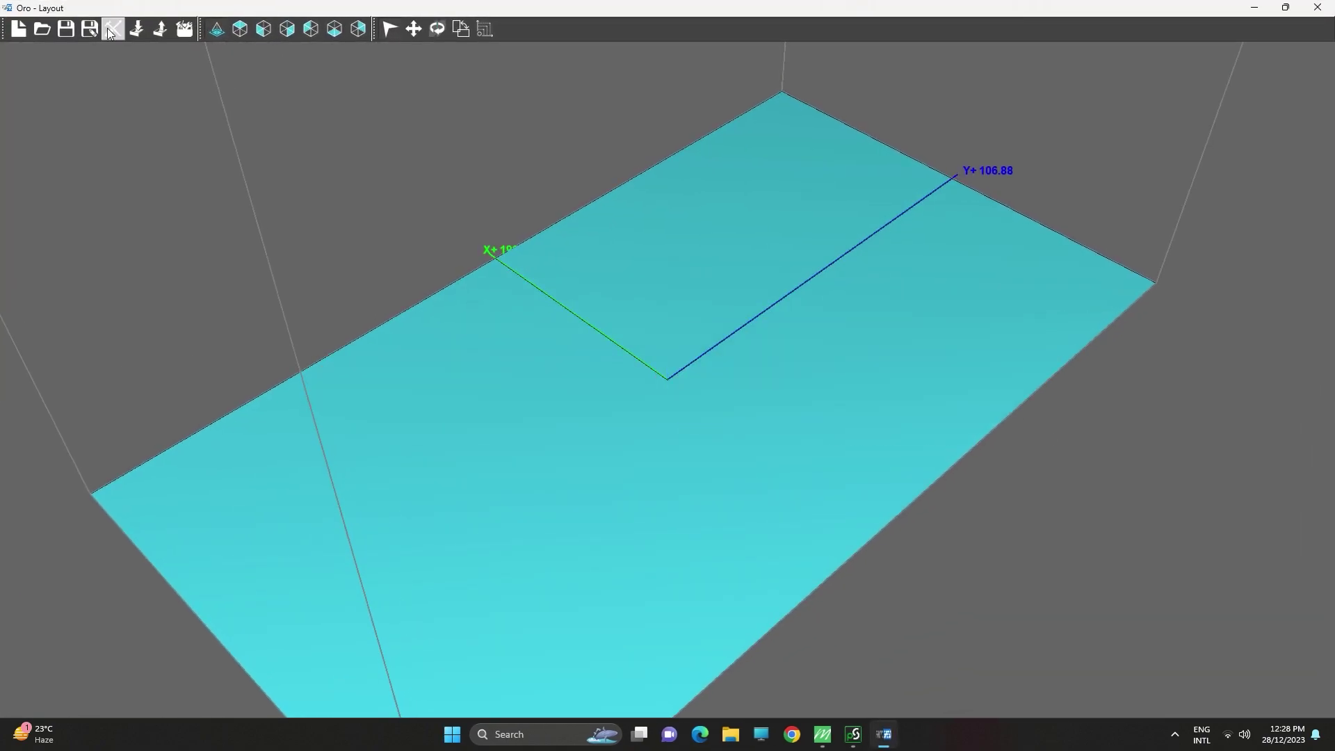
click(138, 28)
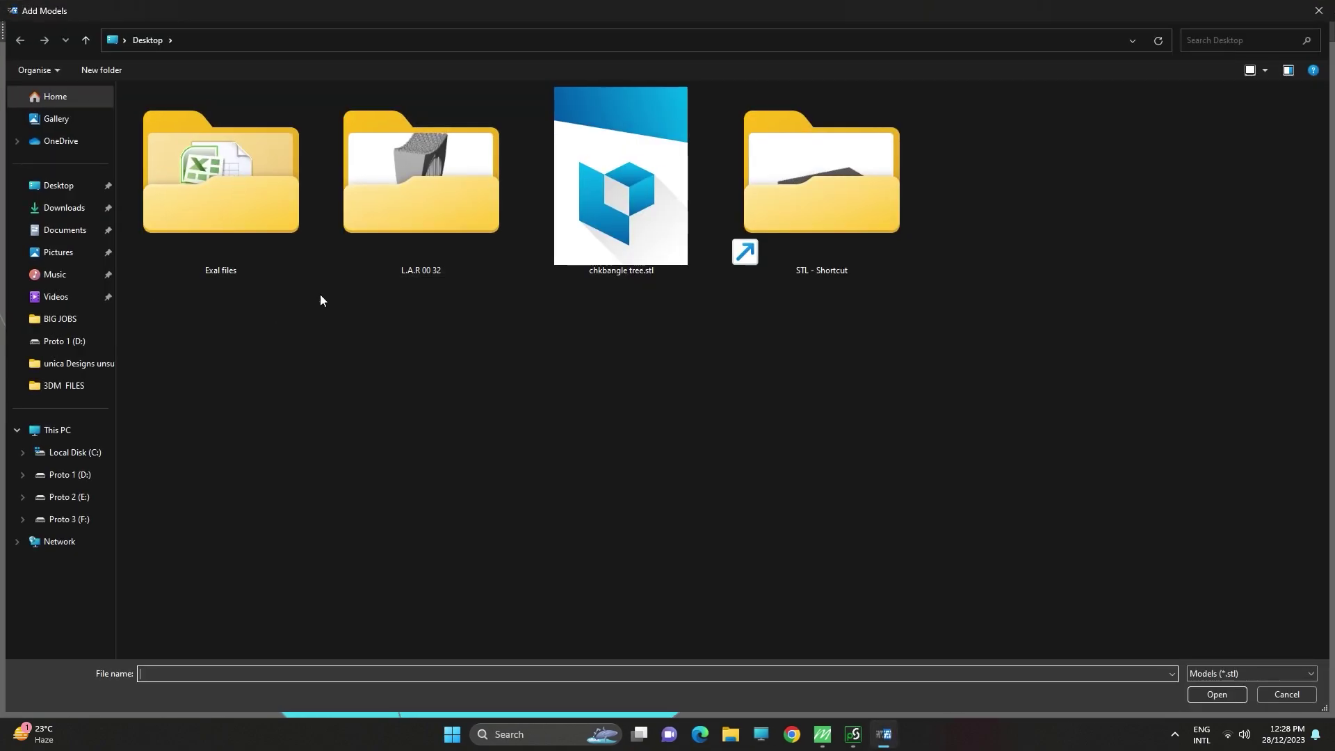
double_click(627, 206)
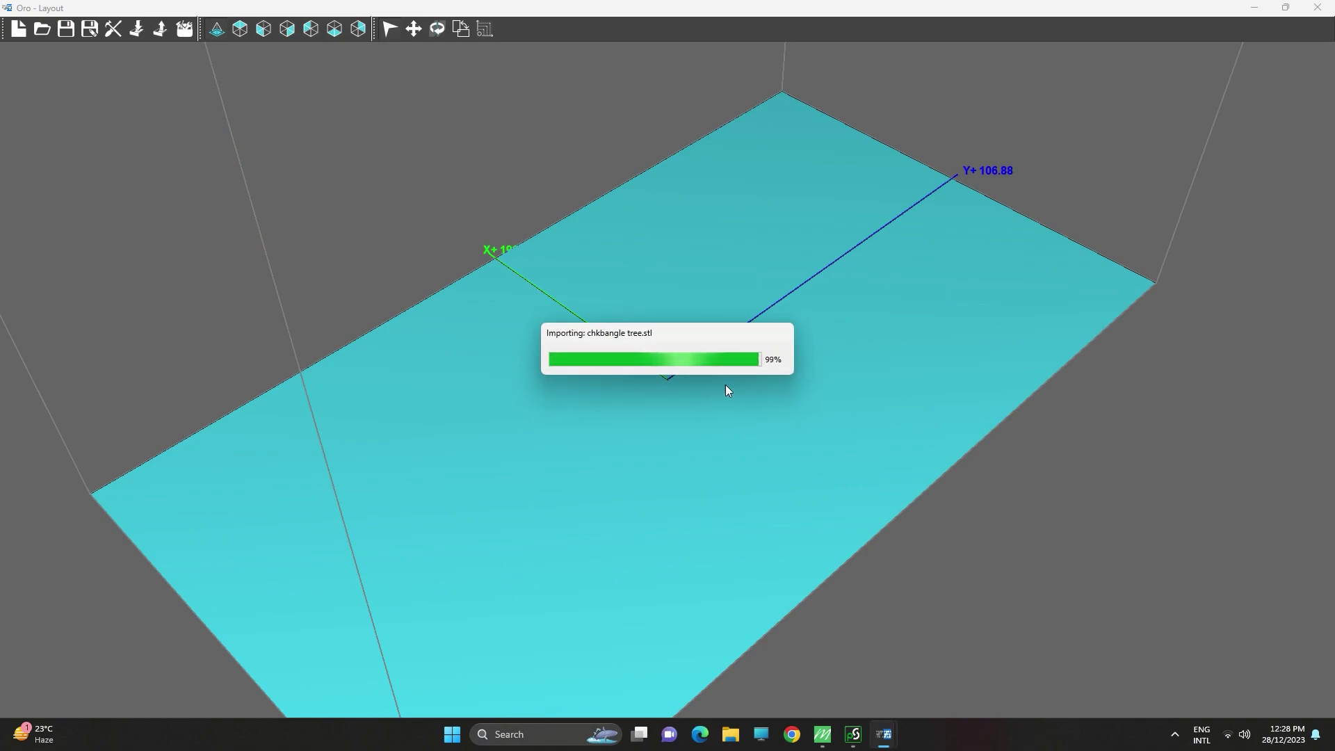
scroll(781, 459, down, 3)
middle_drag(780, 446, 235, 112)
click(184, 30)
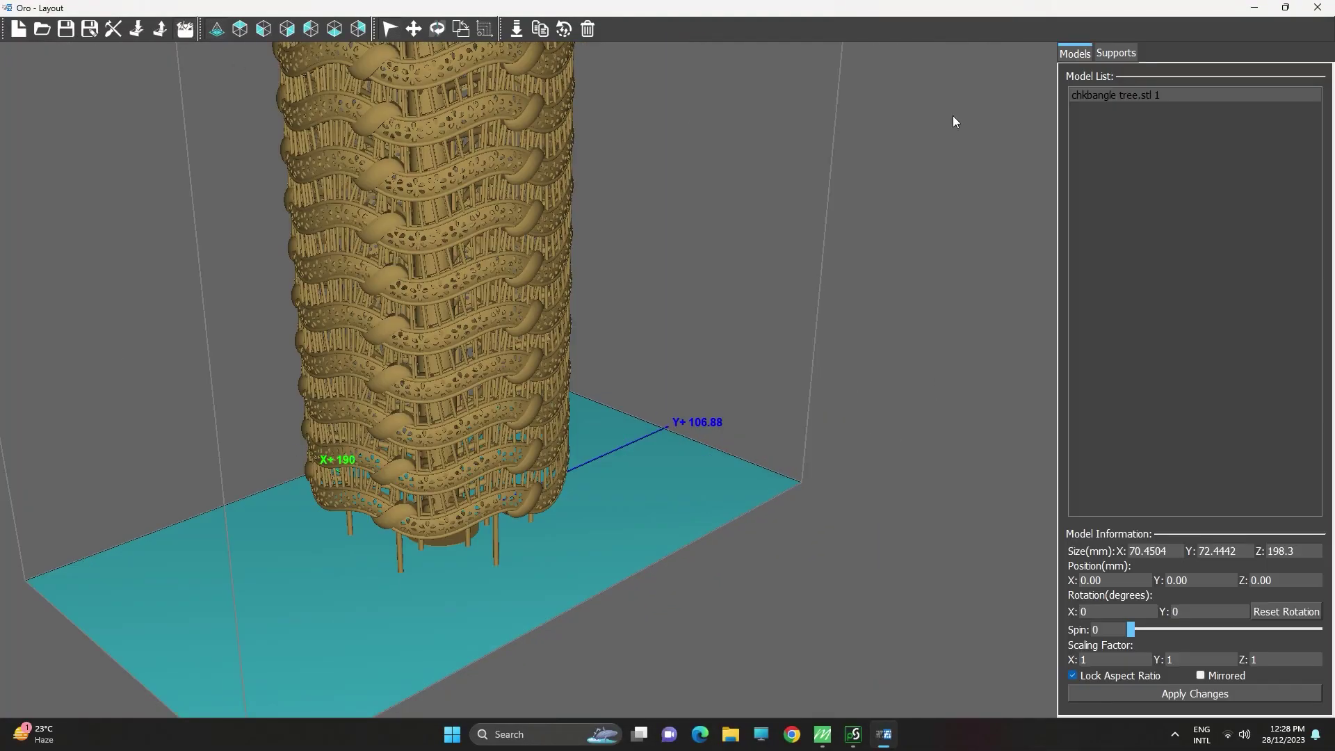
Switch to support editing, view the tree from below and add three supports on one knot overlap of the lowest bangle.
click(1112, 55)
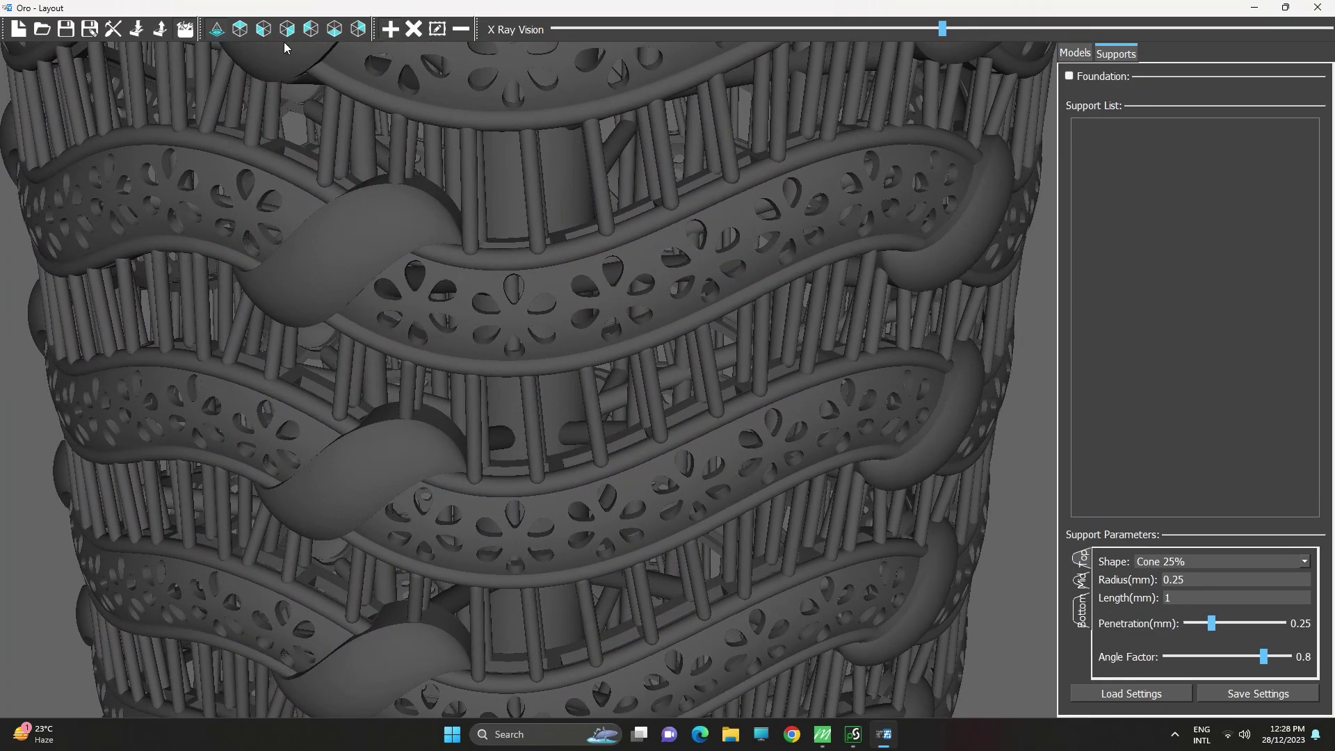
click(358, 29)
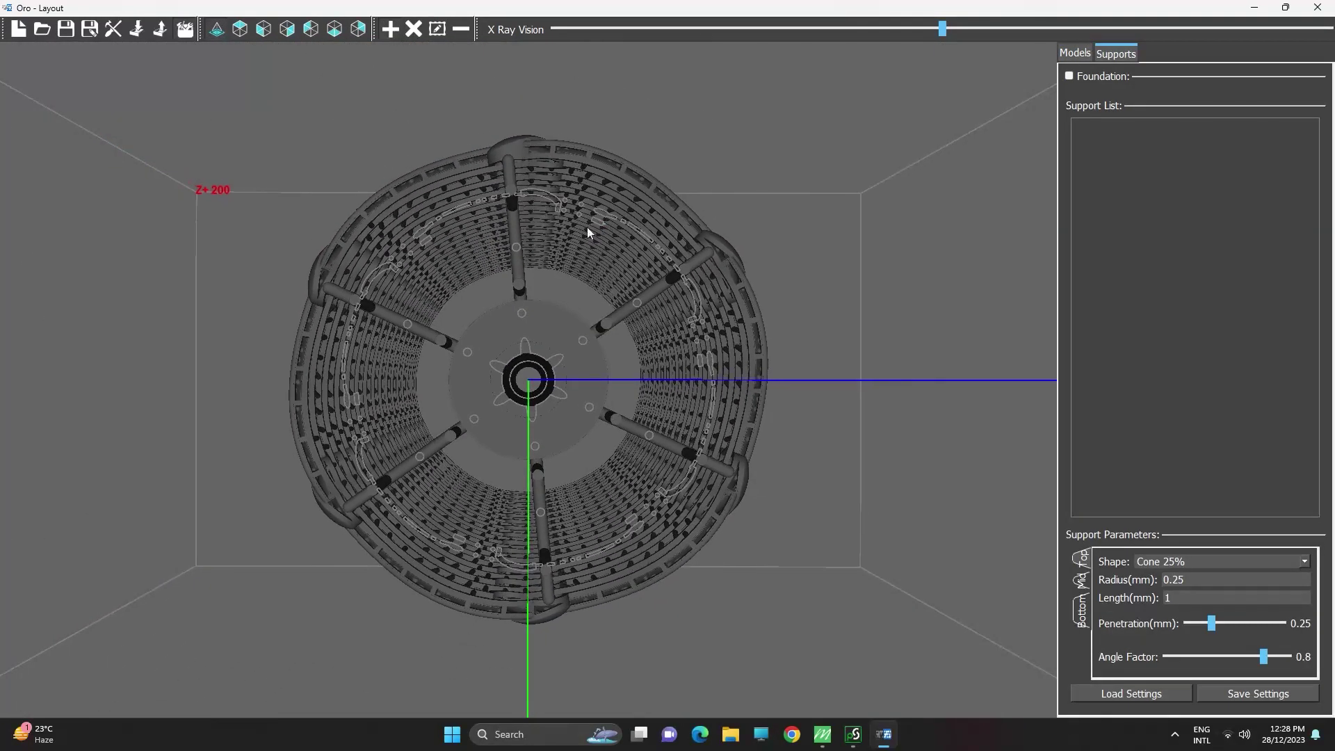
middle_drag(598, 221, 522, 256)
scroll(471, 193, up, 3)
middle_drag(480, 190, 671, 386)
scroll(591, 175, up, 3)
middle_drag(592, 175, 544, 304)
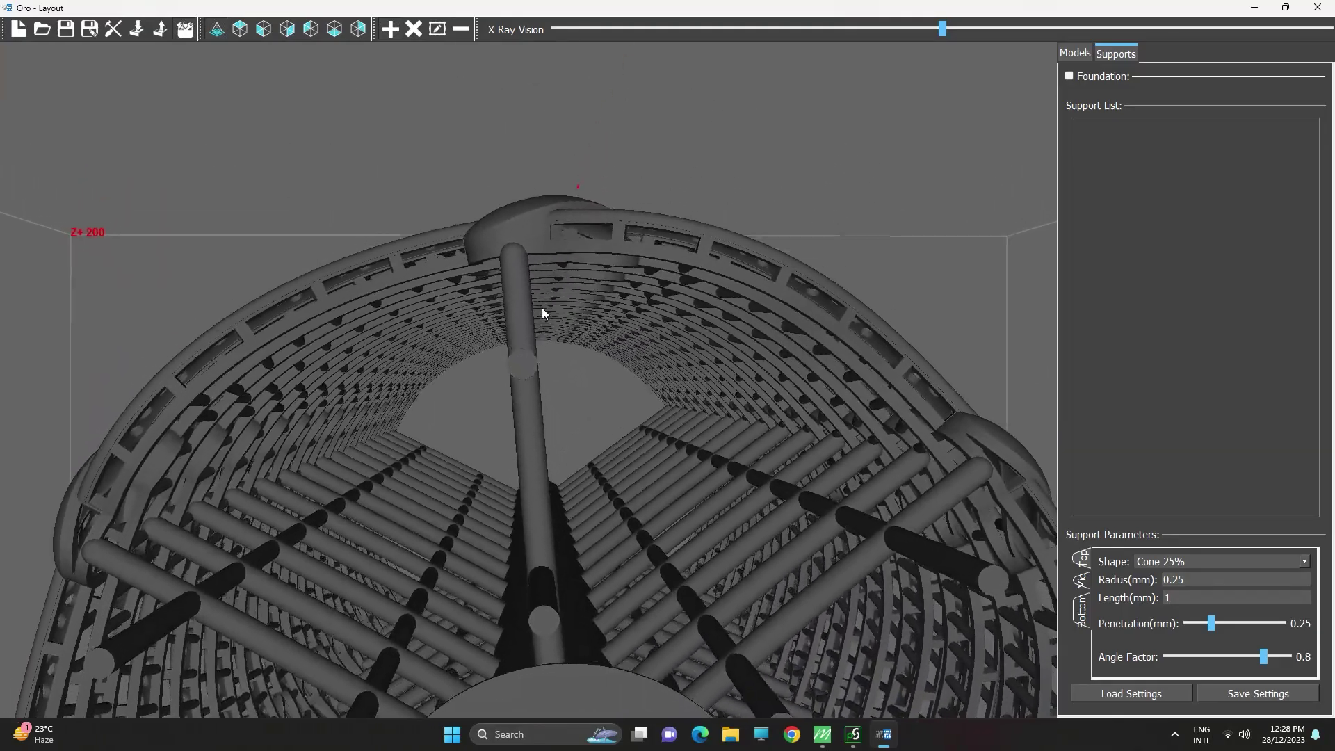
drag(546, 310, 401, 178)
click(392, 23)
scroll(605, 376, up, 3)
mouse_move(572, 339)
middle_down()
mouse_move(576, 396)
mouse_move(578, 343)
middle_up()
scroll(579, 386, up, 3)
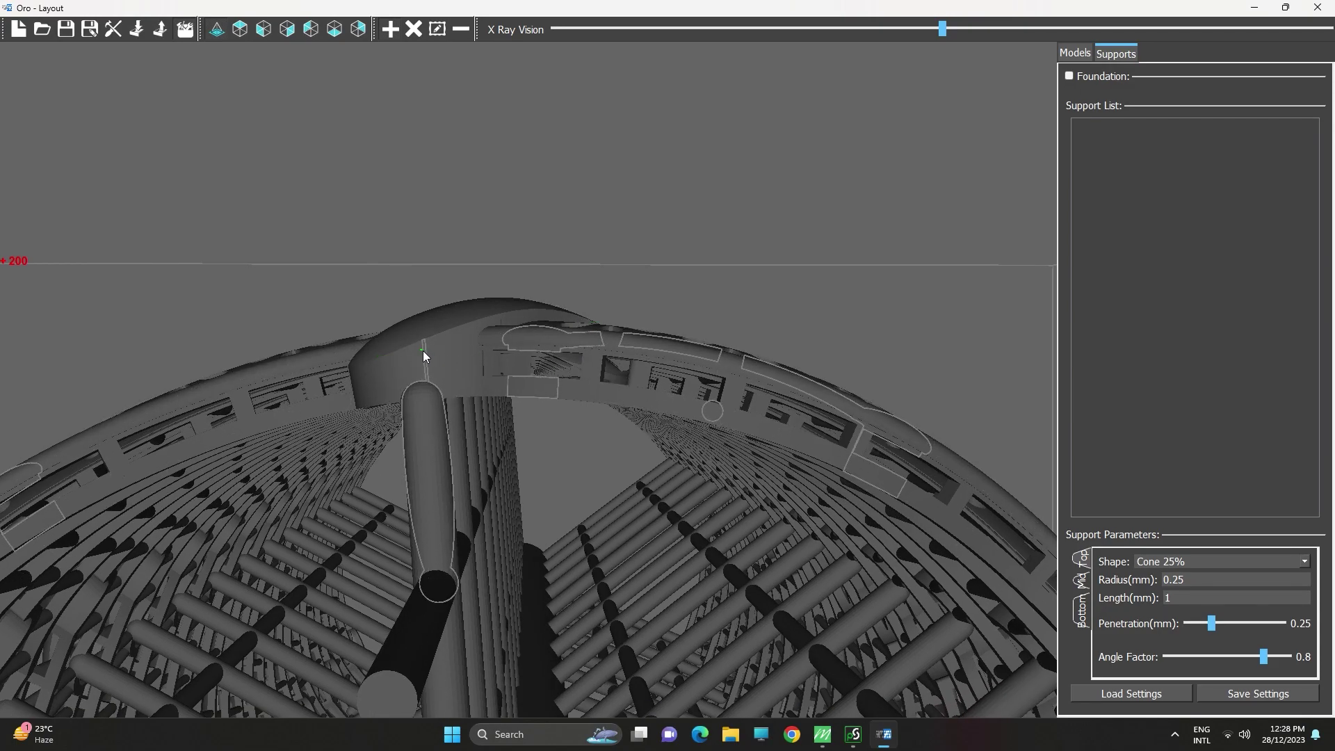
click(425, 351)
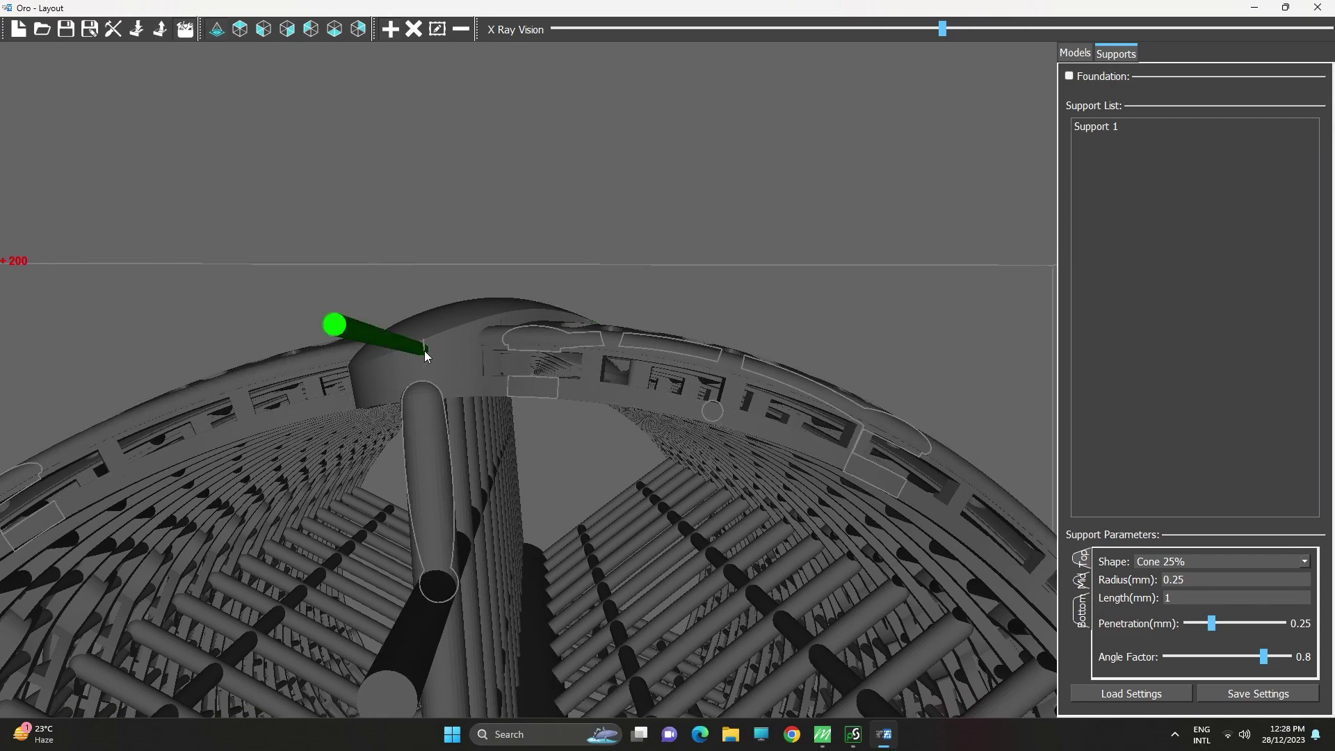
click(463, 338)
click(465, 378)
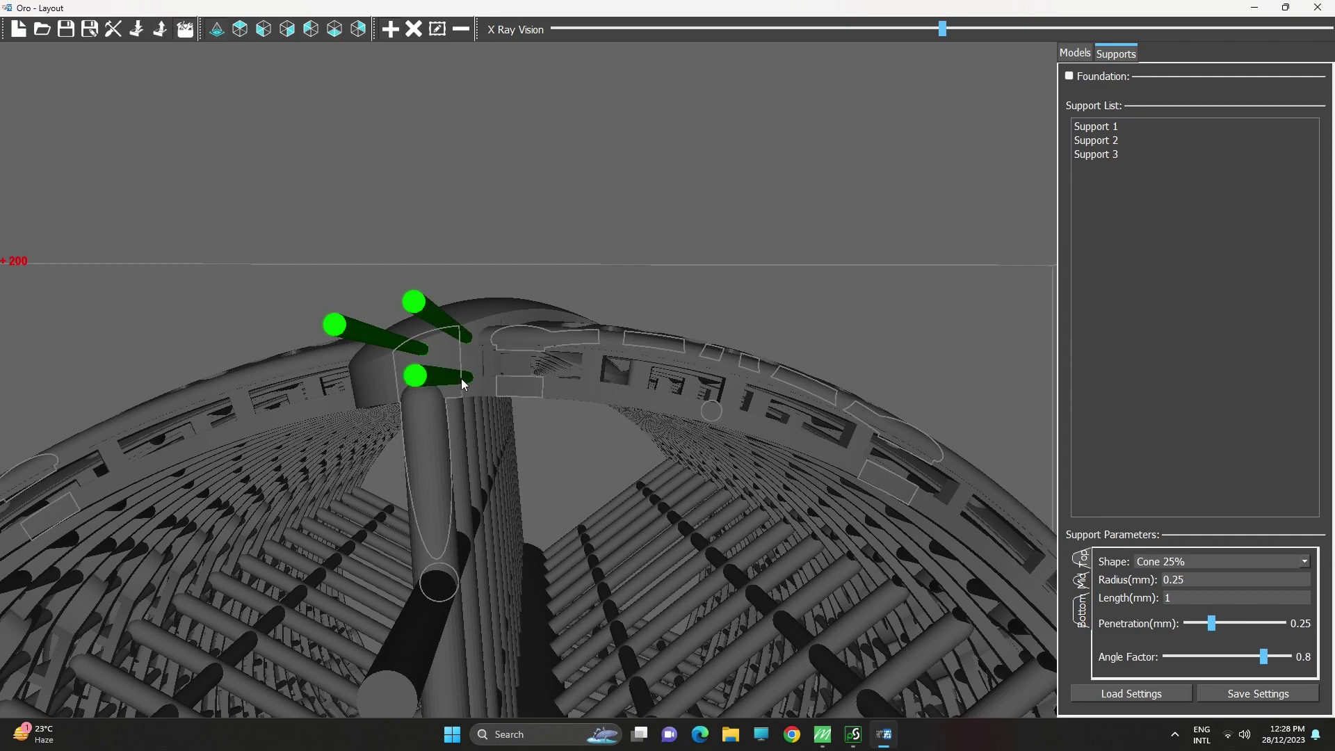
Add six evenly spaced supports along the lowest bangle's rim, starting beside the first knot overlap.
click(523, 336)
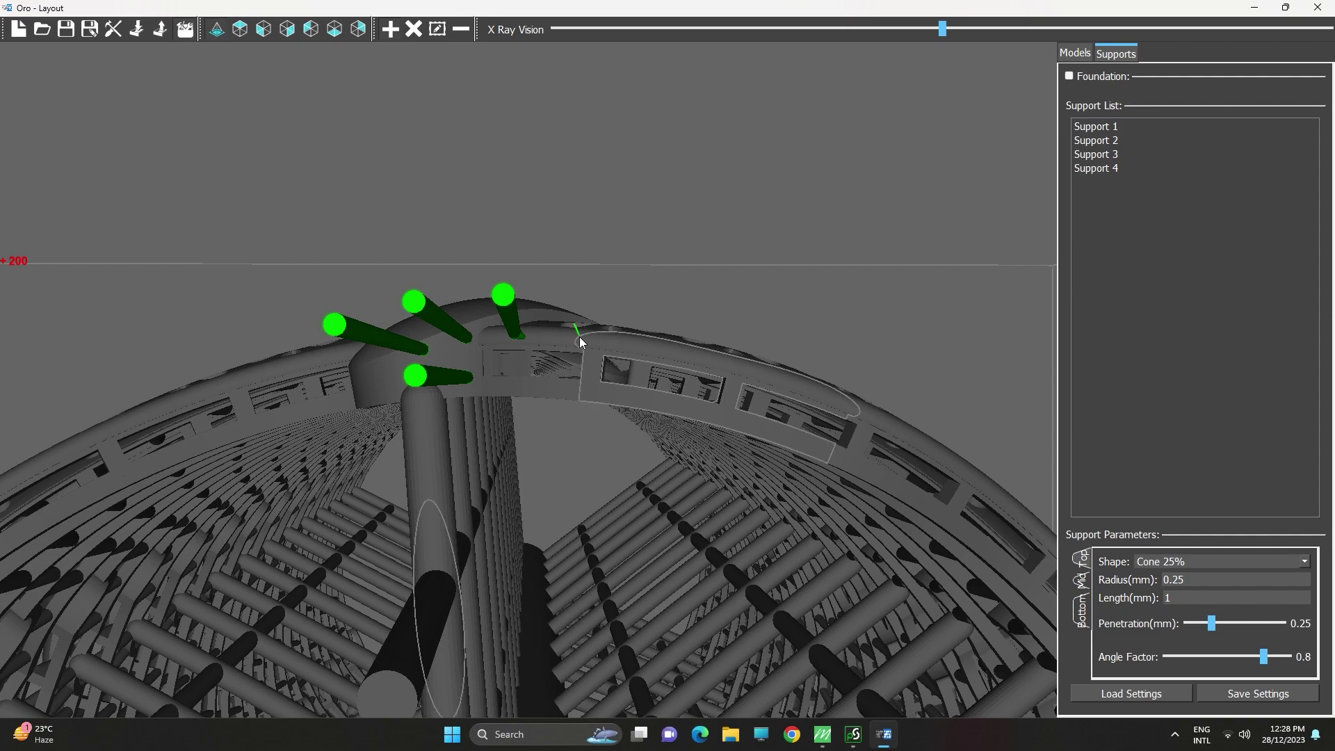
click(579, 336)
click(640, 342)
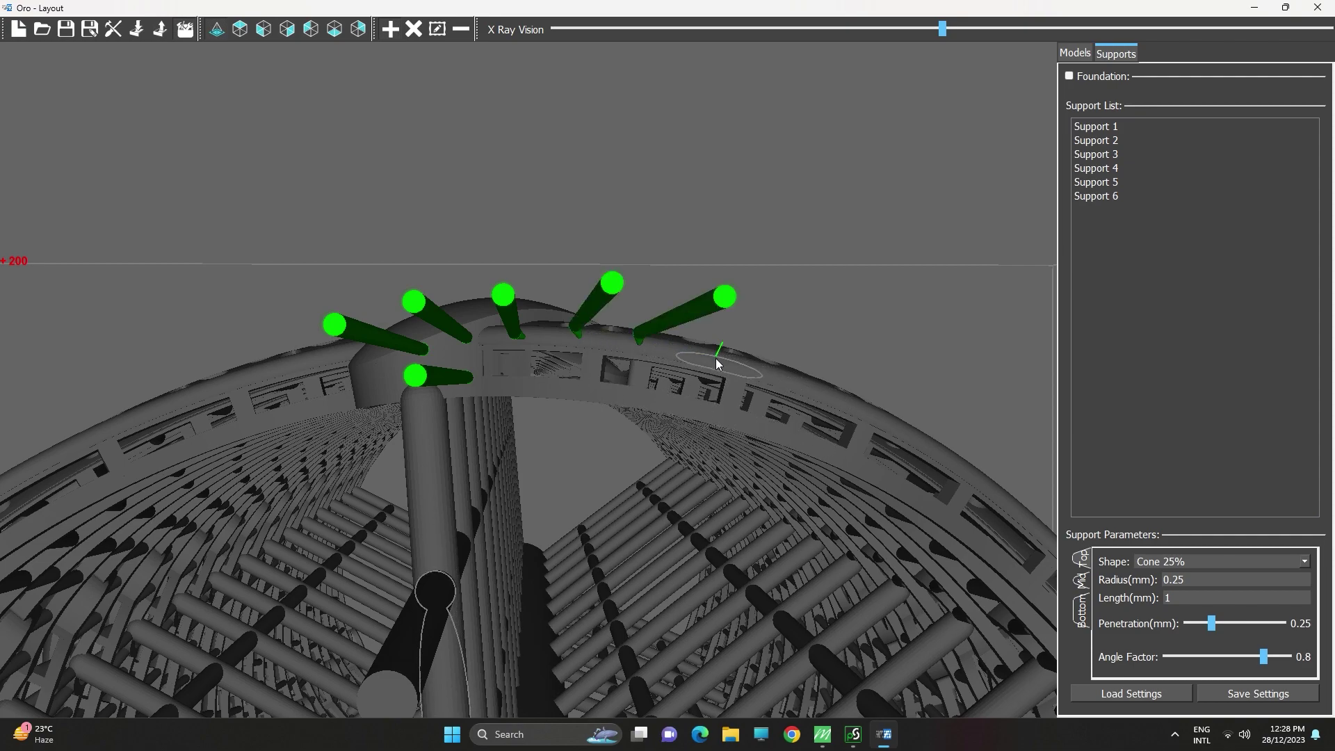
click(716, 362)
middle_drag(716, 363, 596, 320)
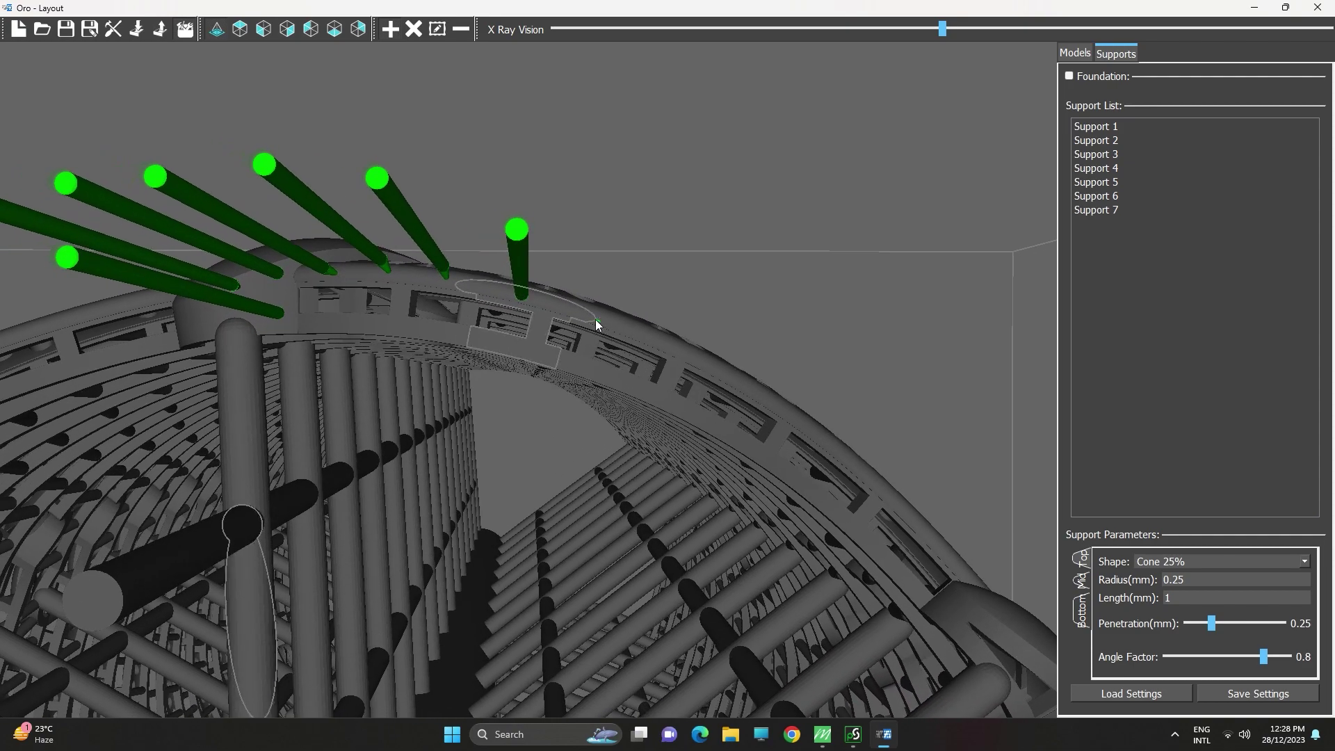
click(590, 313)
click(638, 331)
Continue with seven more supports along the lowest bangle's rim up to the second knot overlap.
middle_drag(638, 331, 529, 282)
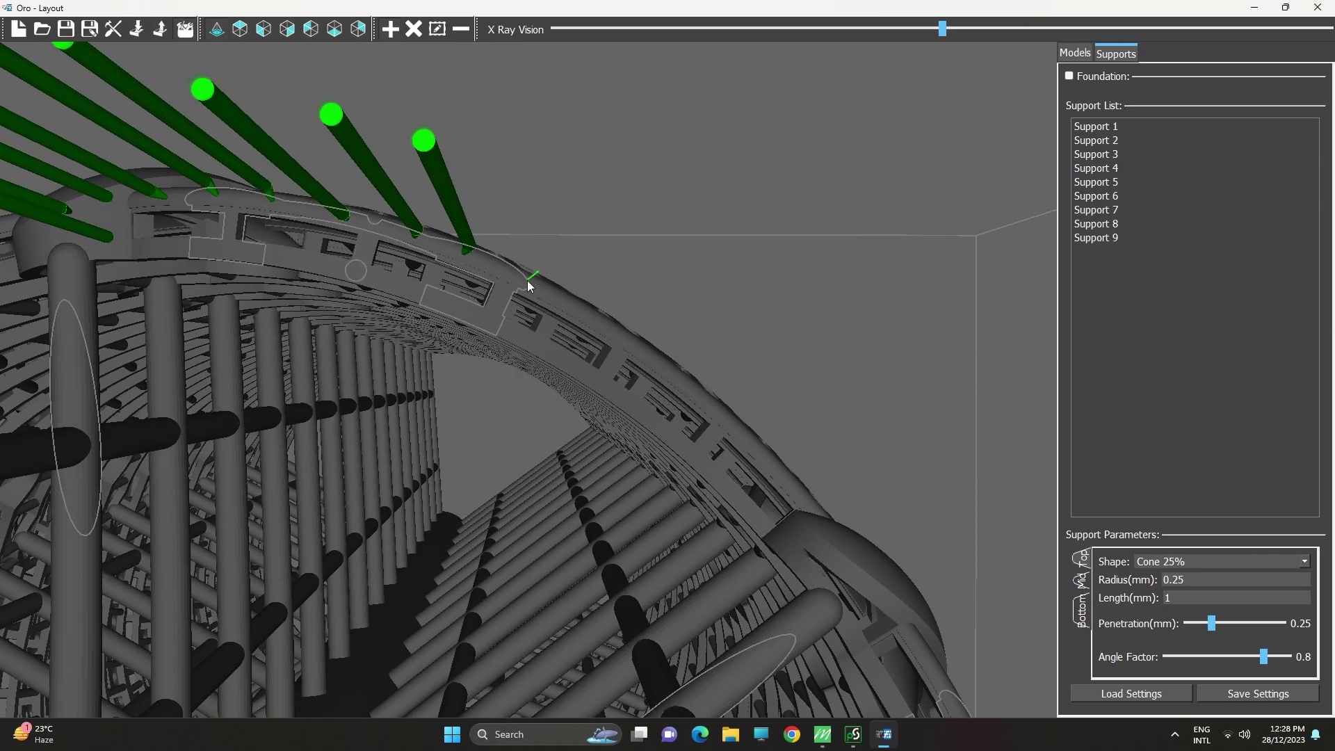
click(528, 283)
click(590, 314)
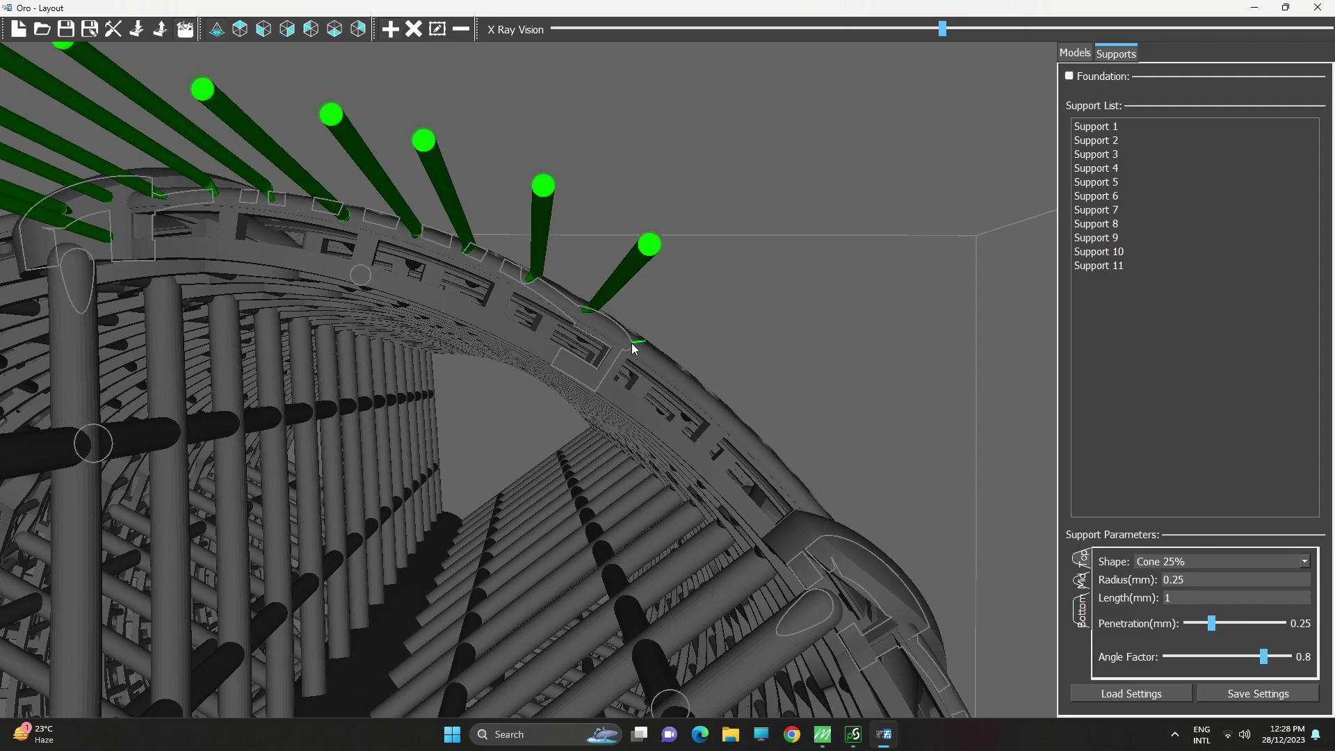
click(634, 343)
click(679, 382)
middle_drag(679, 381, 581, 297)
click(581, 297)
click(632, 344)
click(663, 381)
Add five supports around the second knot overlap of the lowest bangle.
middle_drag(663, 380, 617, 358)
click(582, 344)
click(525, 313)
click(515, 318)
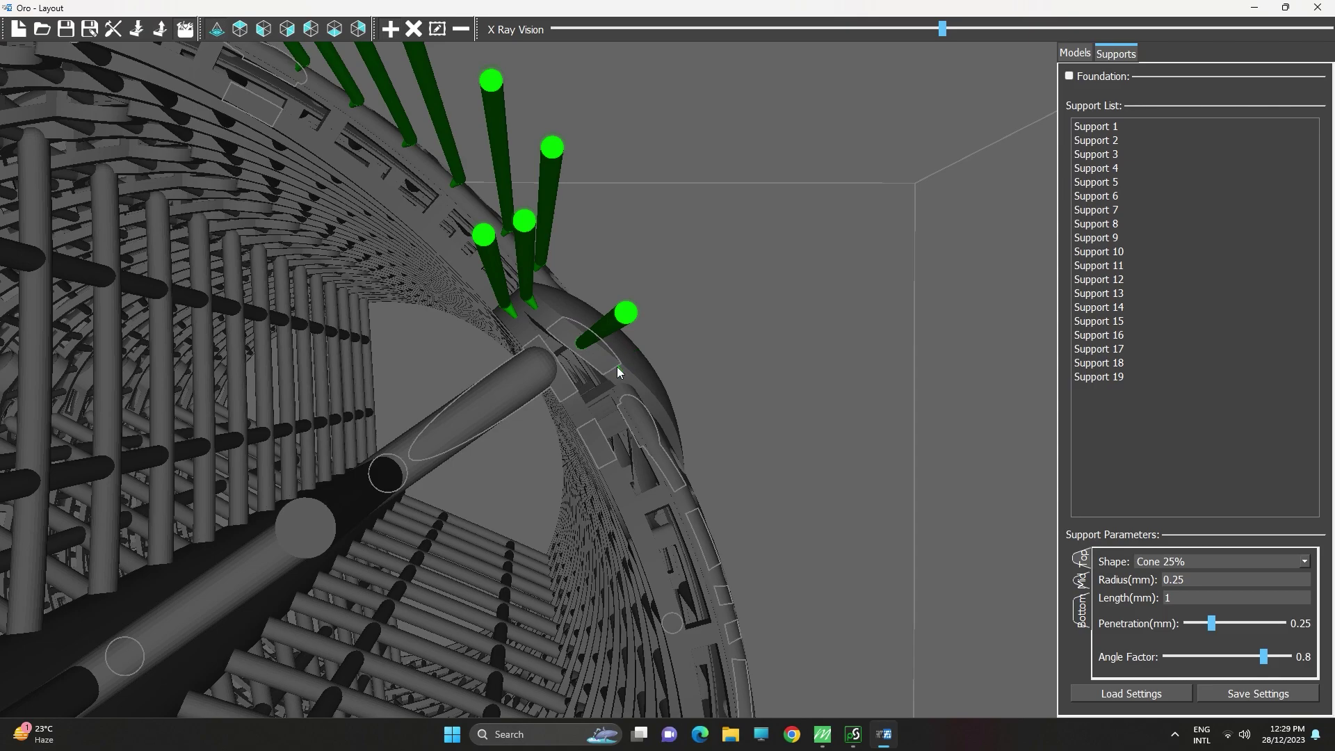
click(616, 366)
click(573, 401)
Add seven supports along the lowest bangle's rim from the second knot overlap to midway toward the third.
middle_drag(573, 402, 579, 324)
click(554, 277)
click(580, 322)
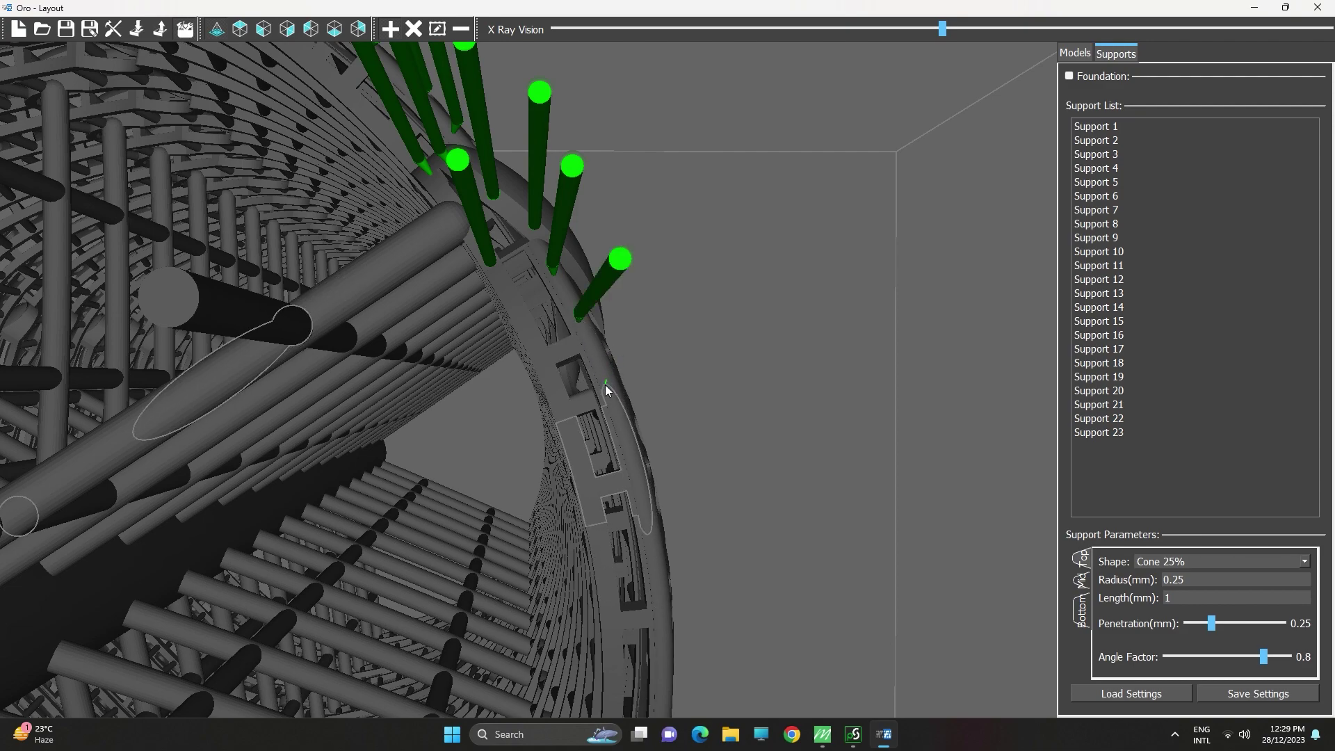
click(606, 384)
click(630, 456)
middle_drag(629, 457, 545, 335)
click(519, 311)
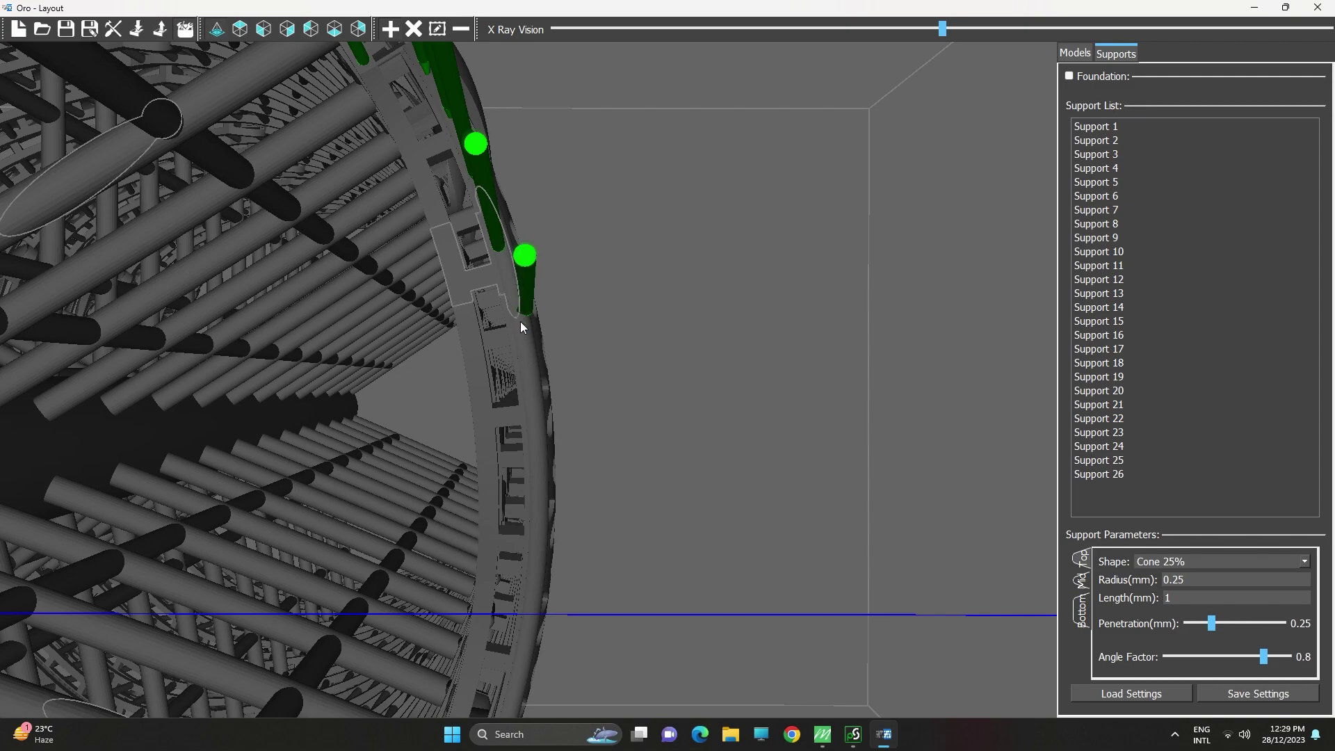
click(529, 367)
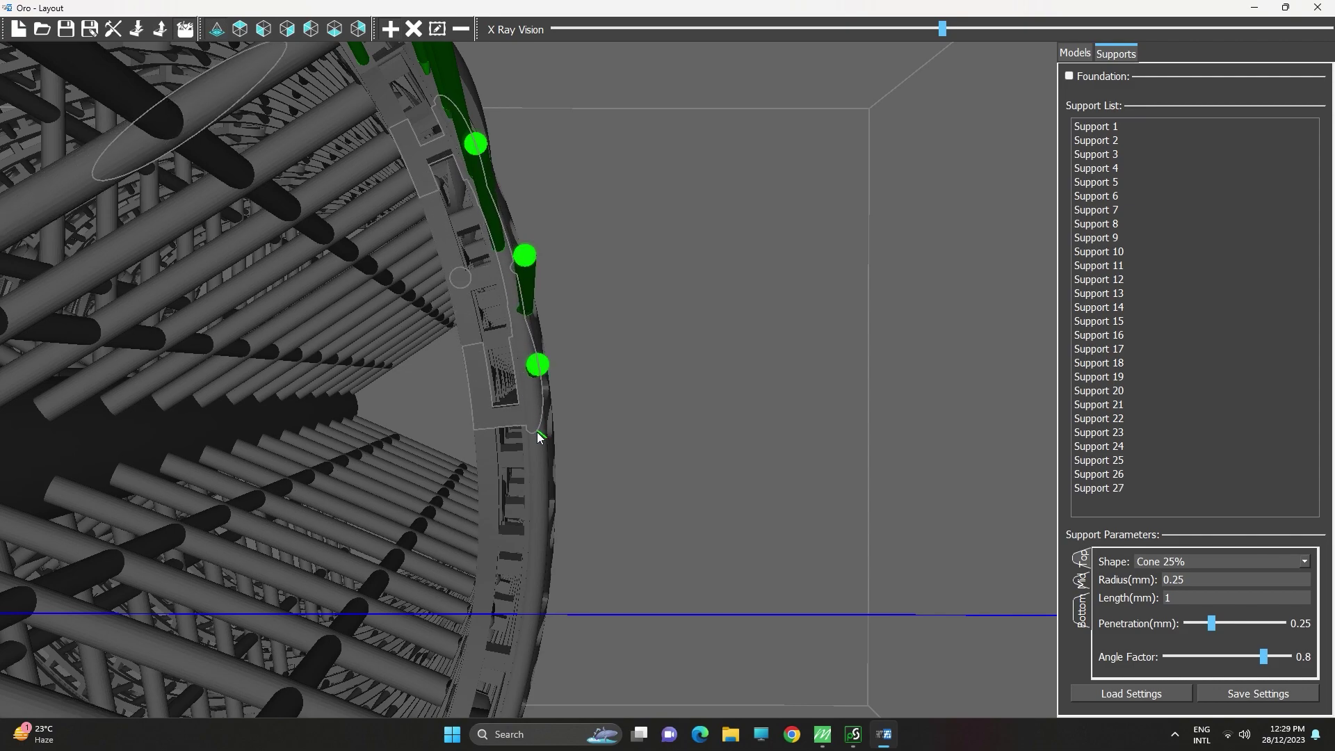
click(546, 513)
Add four supports along the remaining rim up to the third knot overlap.
middle_drag(546, 514, 560, 288)
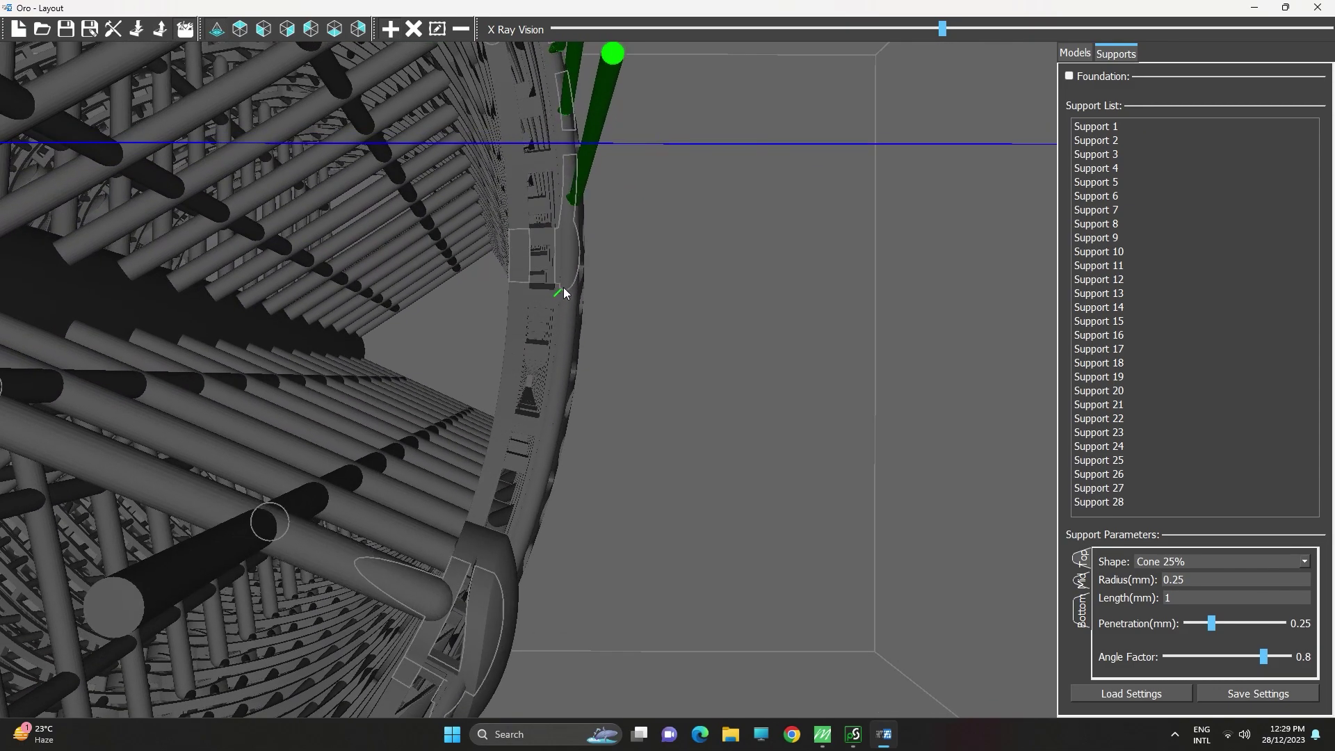
click(575, 284)
middle_drag(560, 362, 567, 373)
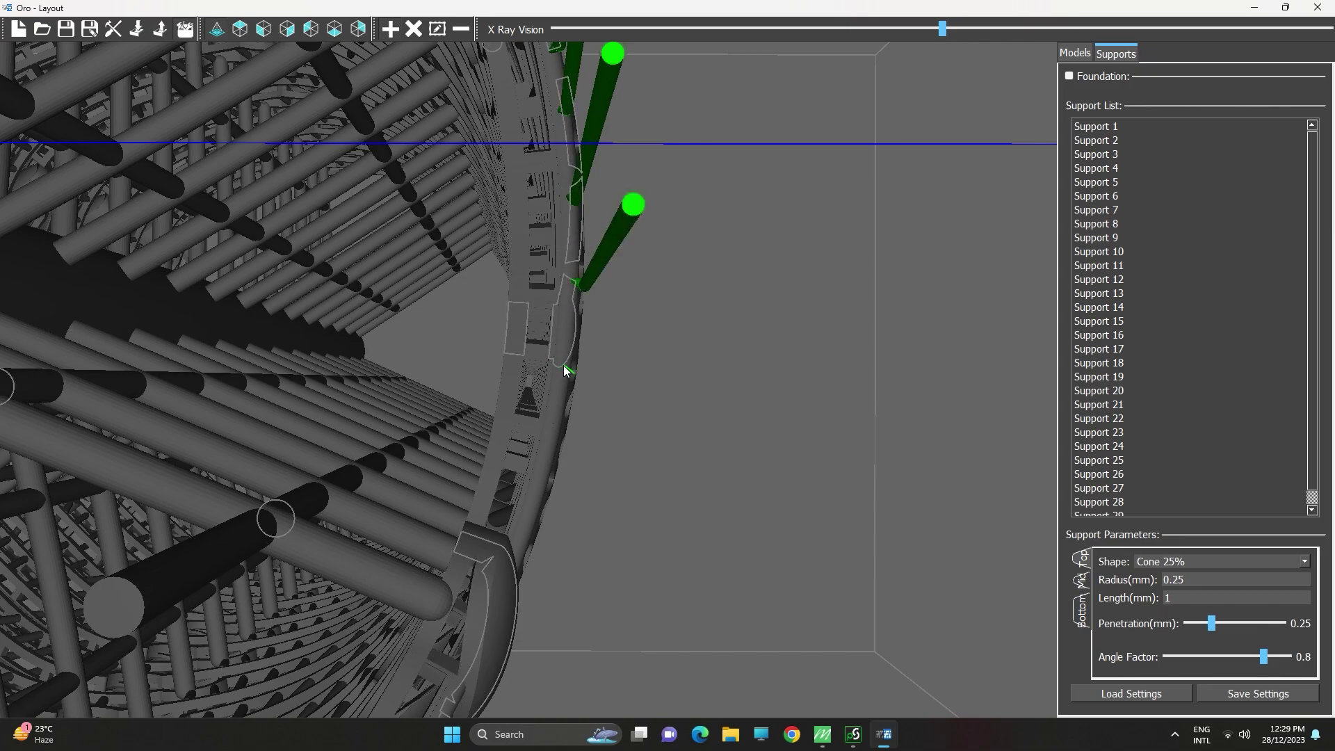
click(564, 368)
click(548, 453)
click(526, 529)
Add five supports around the third knot overlap, removing one misplaced support and placing it again.
middle_drag(528, 529, 539, 184)
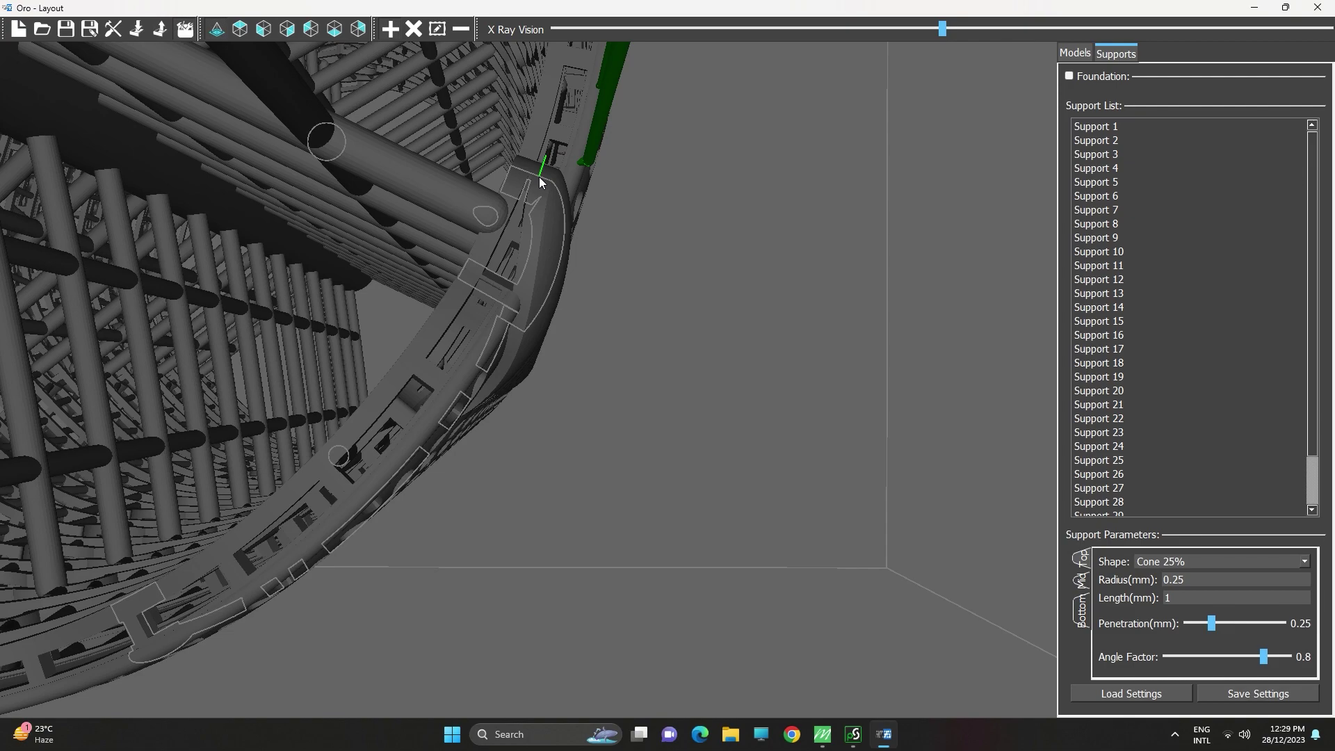
click(539, 177)
click(513, 176)
click(533, 222)
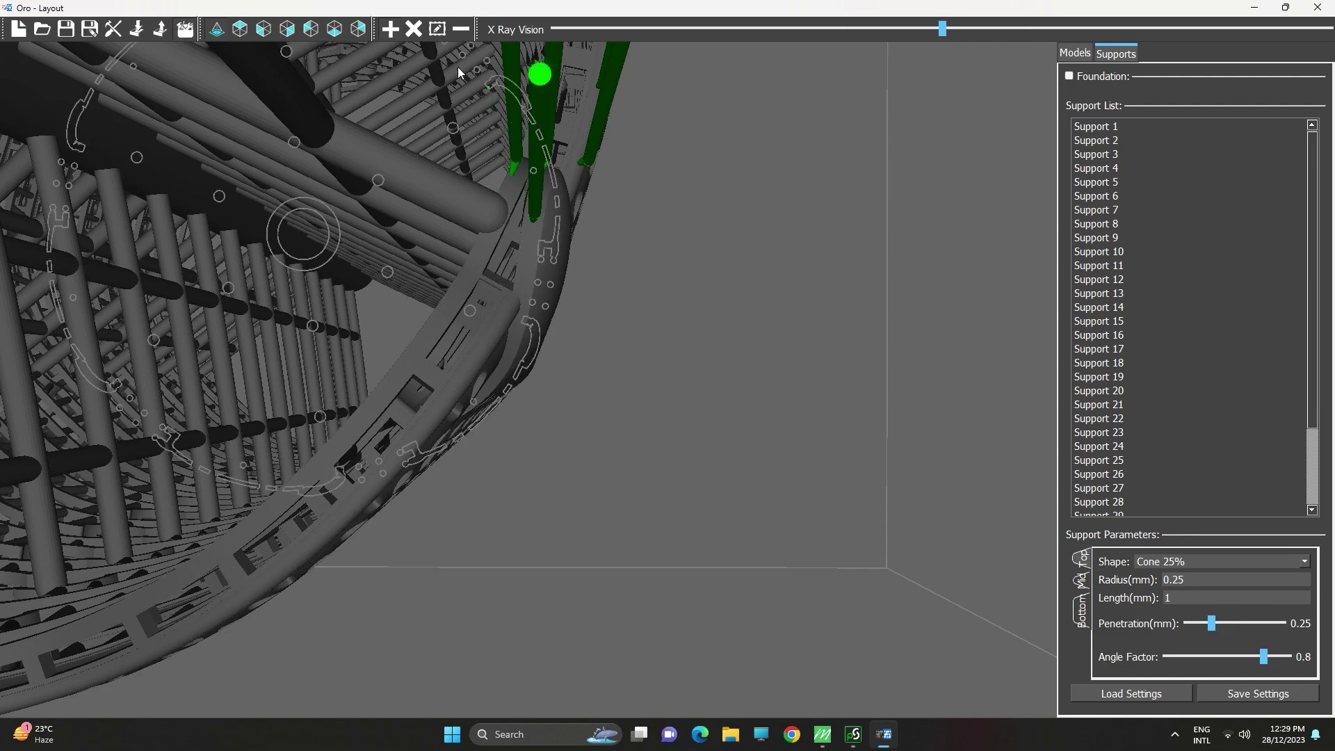
click(400, 30)
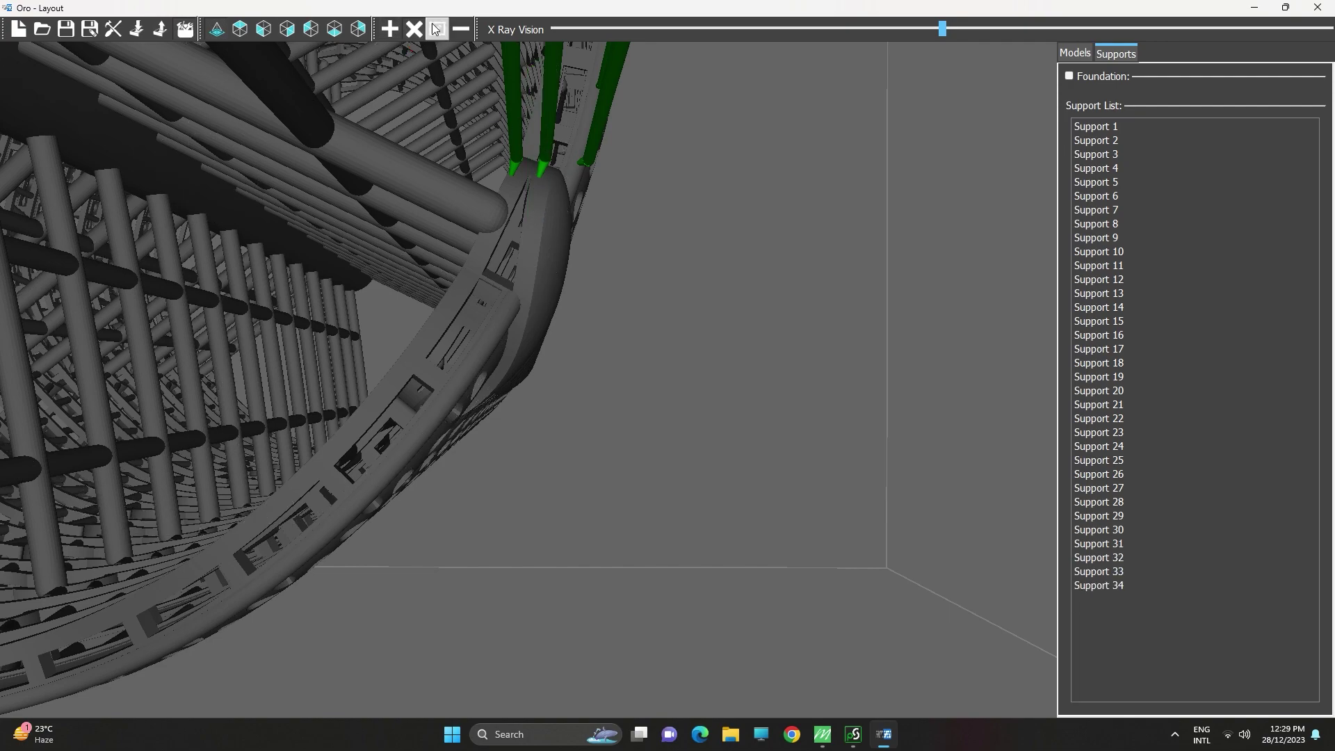
click(391, 30)
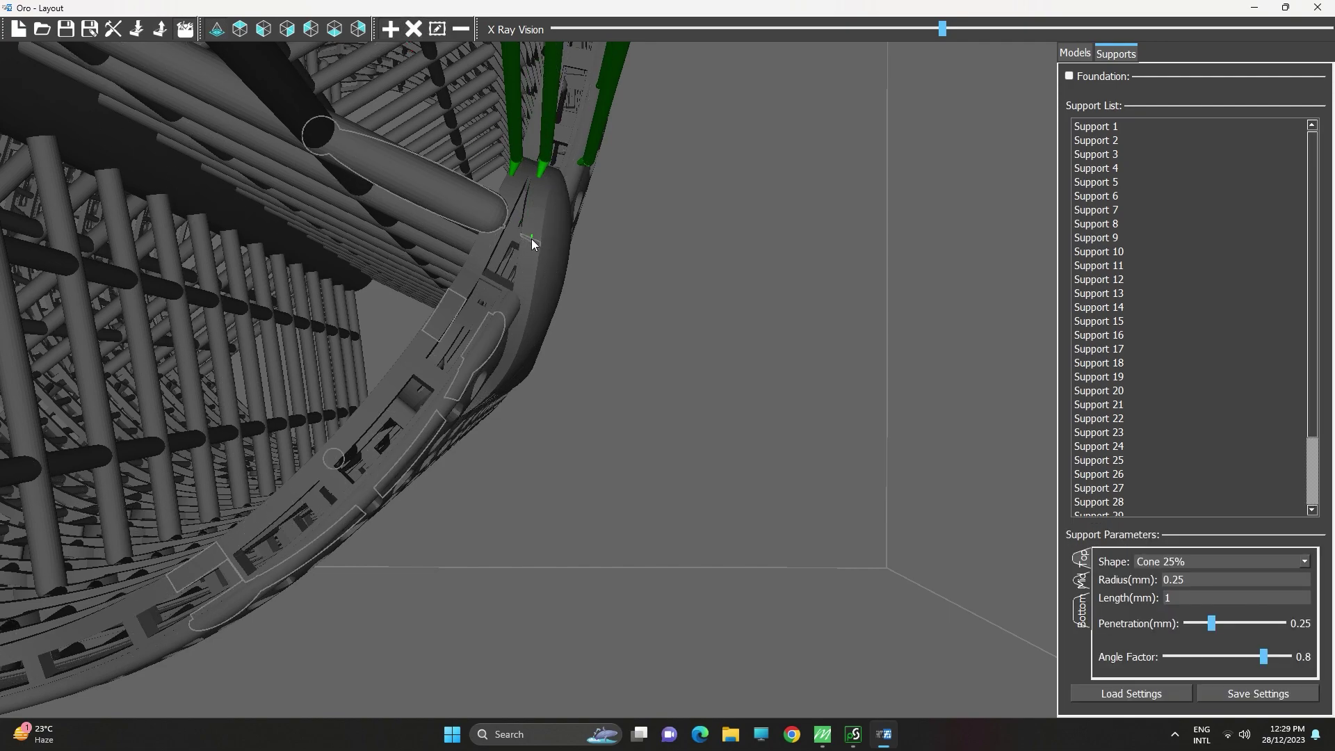
click(531, 240)
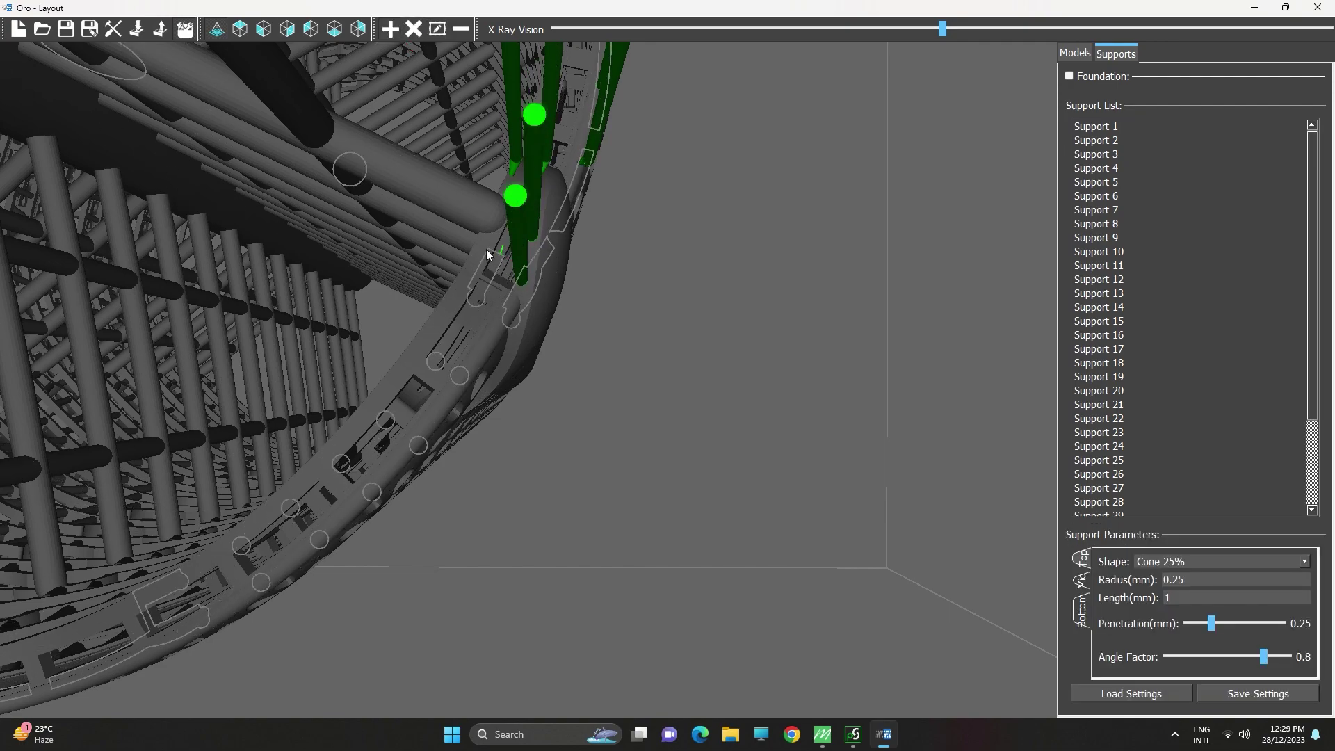
click(481, 253)
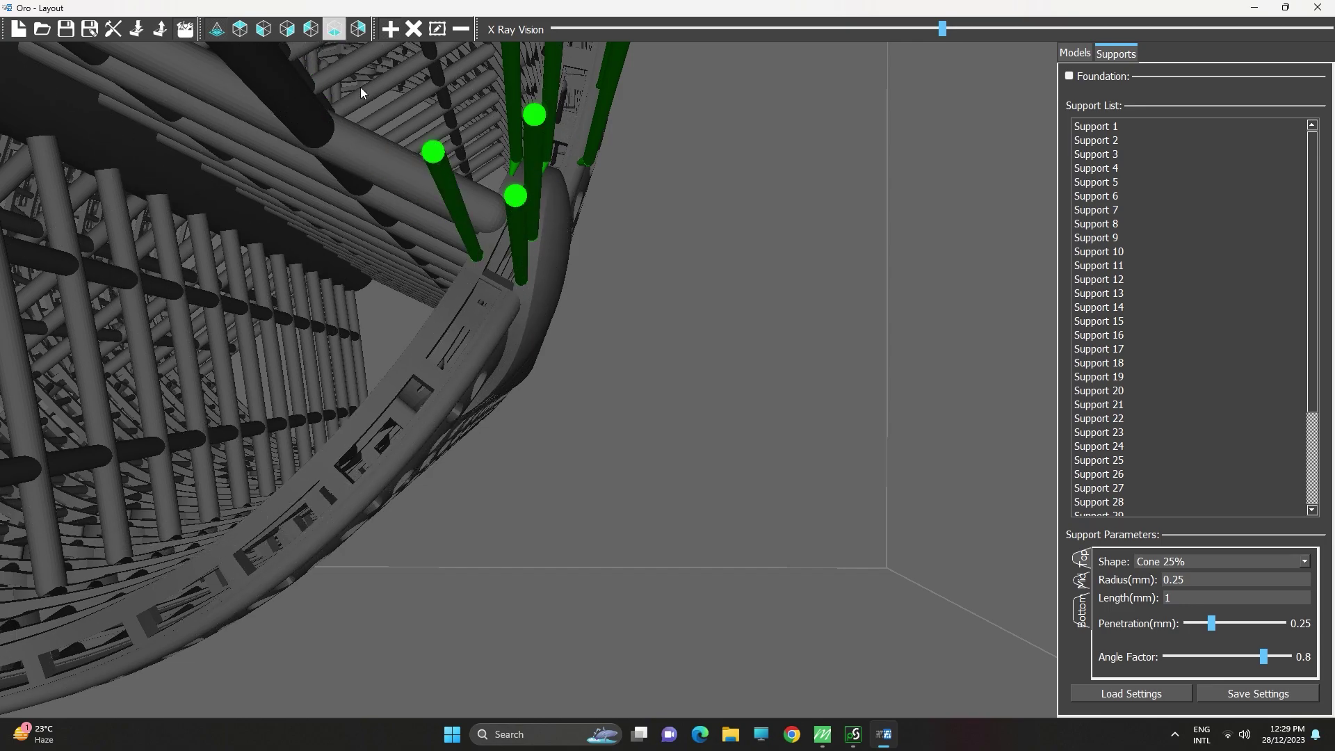
Add three supports on the lowest bangle's rim directly past the third knot overlap.
scroll(450, 233, down, 5)
middle_drag(449, 232, 595, 391)
scroll(596, 390, up, 5)
middle_drag(527, 281, 543, 344)
click(590, 316)
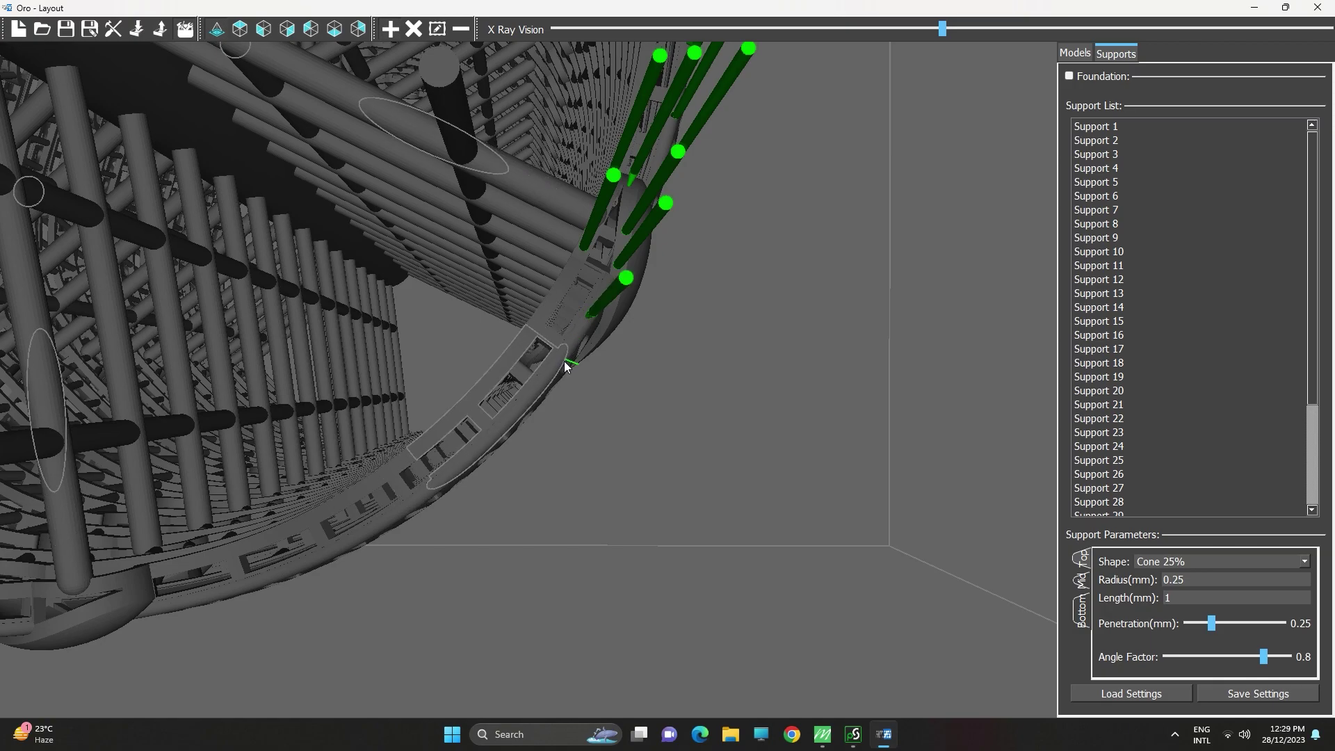
click(556, 370)
click(507, 421)
Add four more supports along the rim toward the fourth knot overlap.
middle_drag(505, 421, 558, 314)
click(558, 318)
click(514, 357)
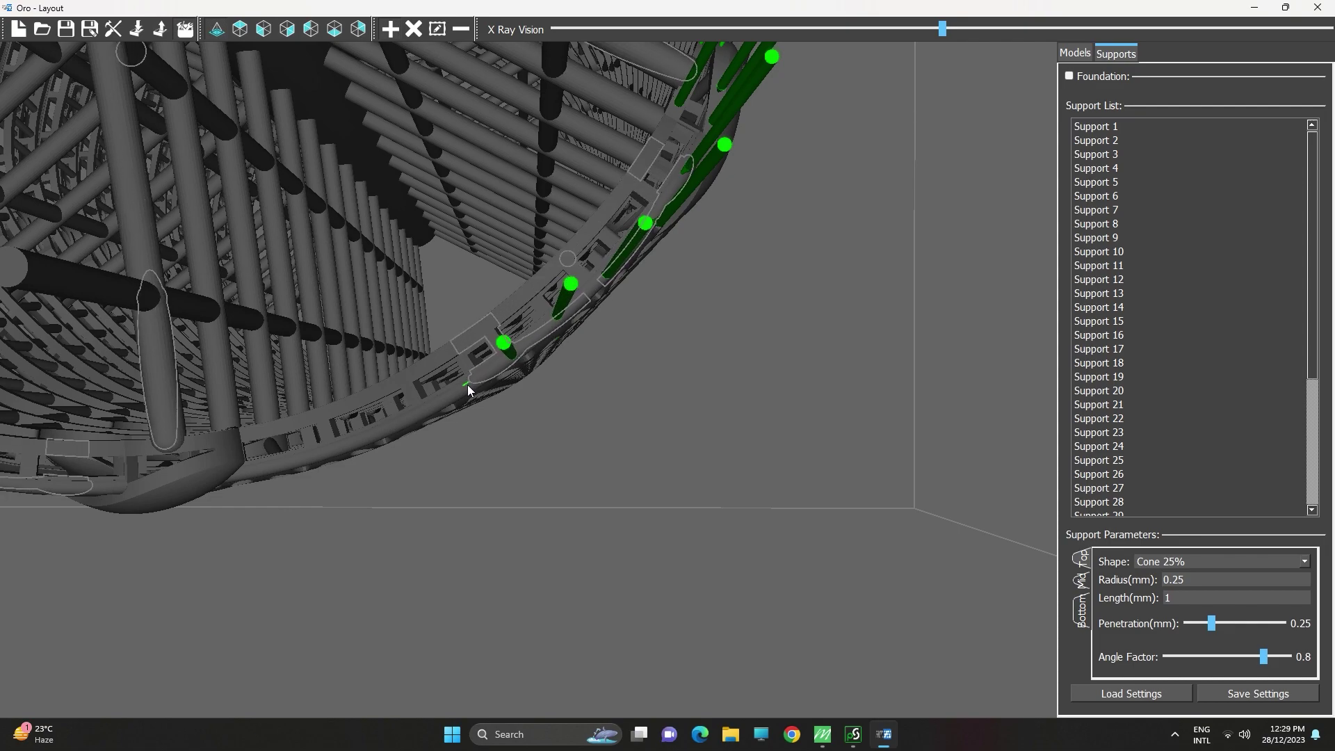
middle_drag(464, 397, 529, 360)
click(505, 369)
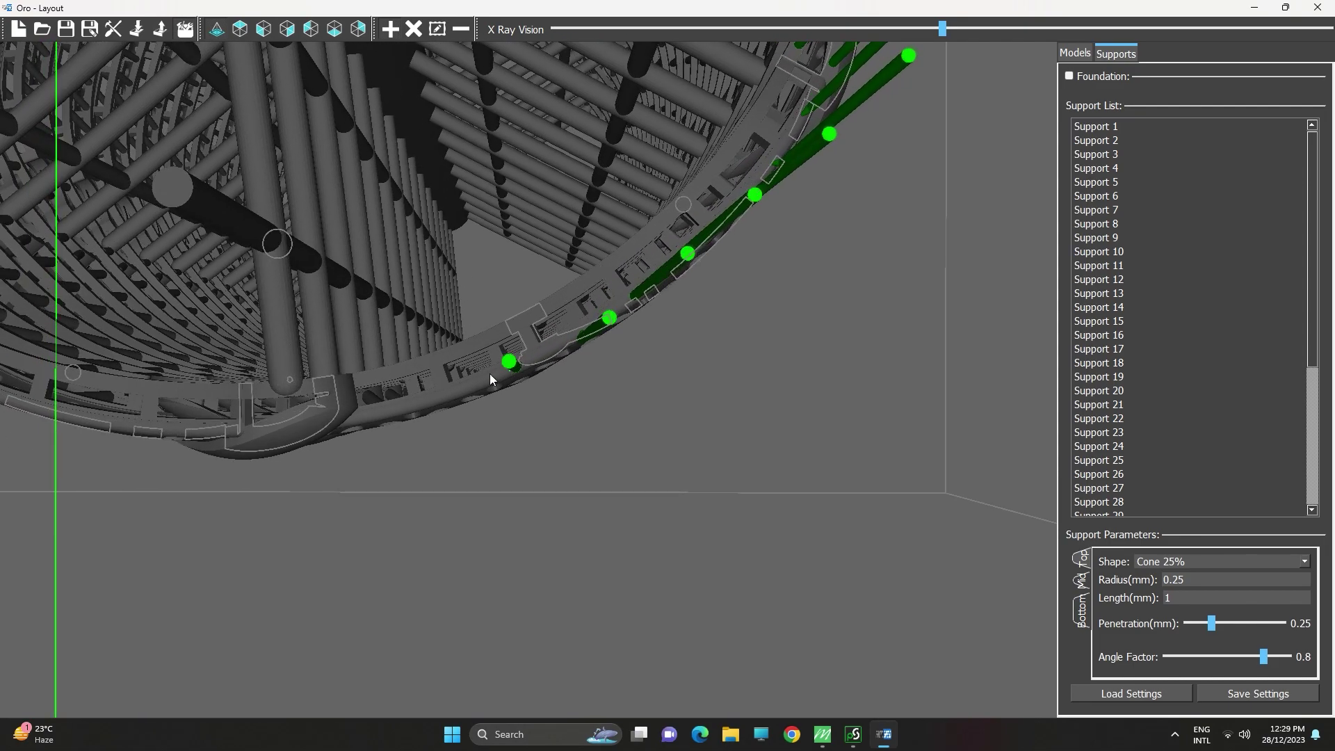
click(454, 391)
Add five supports around the fourth knot overlap of the lowest bangle.
middle_drag(383, 406, 531, 393)
click(569, 363)
click(564, 352)
click(520, 384)
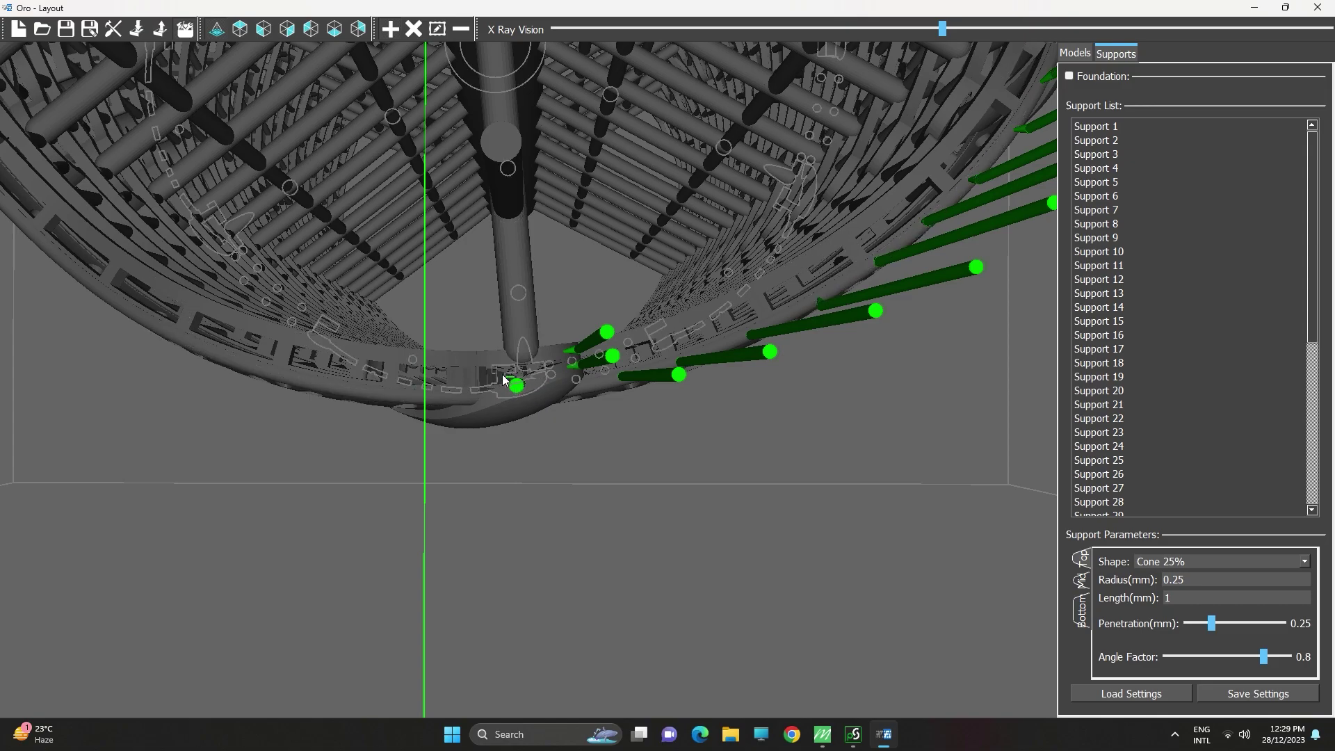
click(481, 358)
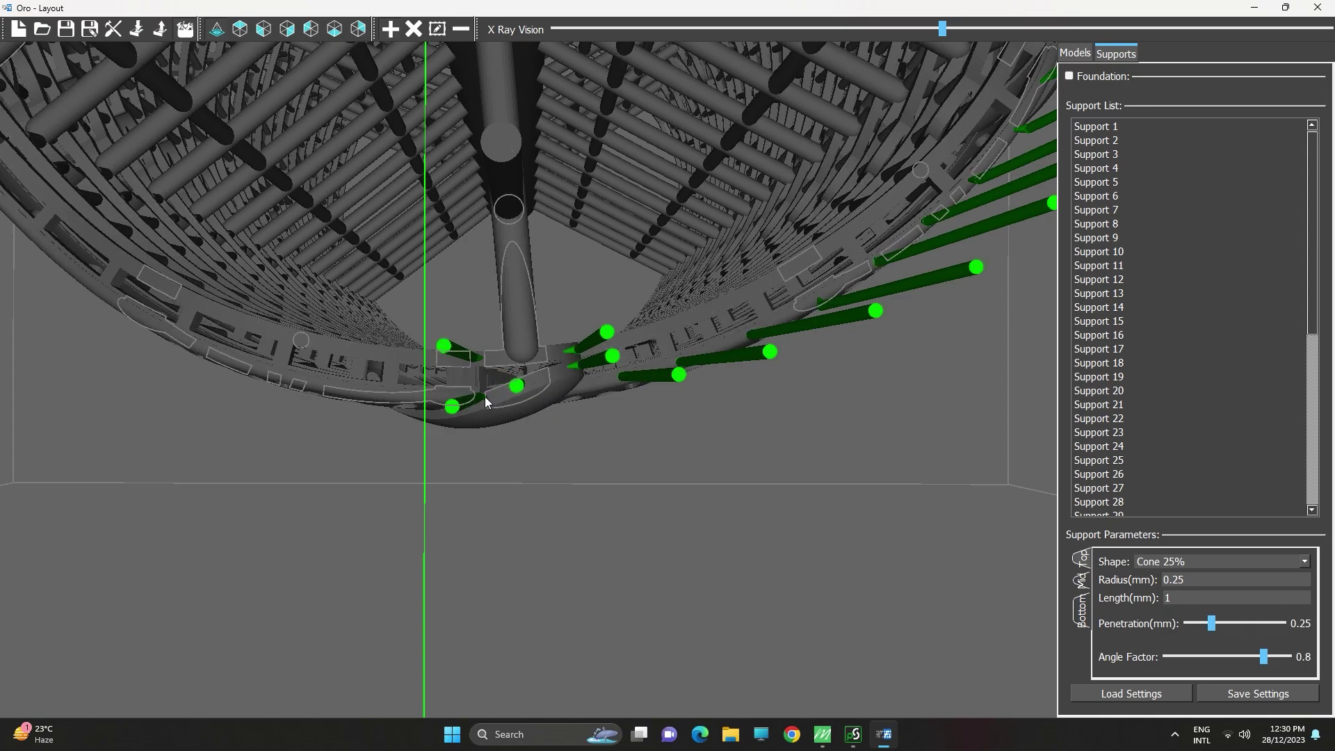
Add three supports along the lowest bangle's outer rim directly past the fourth knot overlap.
scroll(486, 397, up, 4)
middle_drag(465, 344, 540, 351)
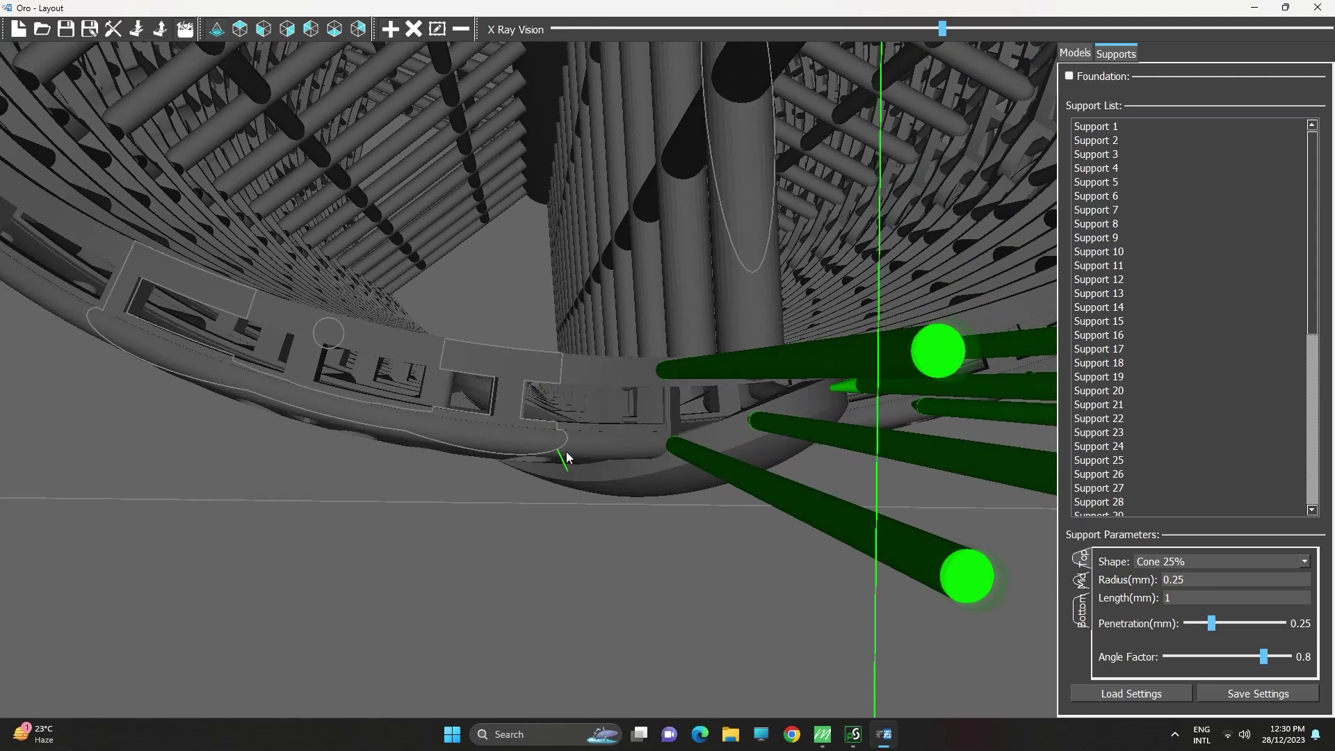
click(595, 446)
click(464, 440)
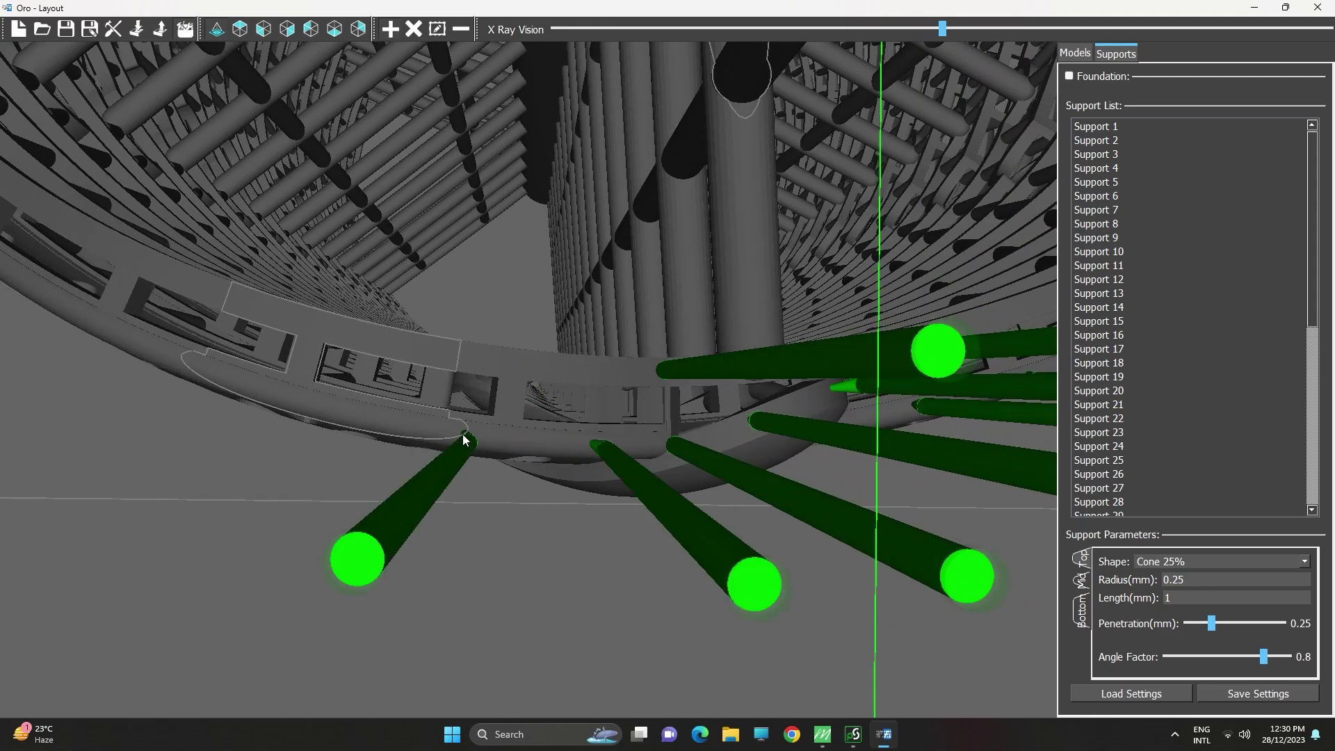
click(329, 403)
middle_drag(329, 403, 533, 470)
click(610, 485)
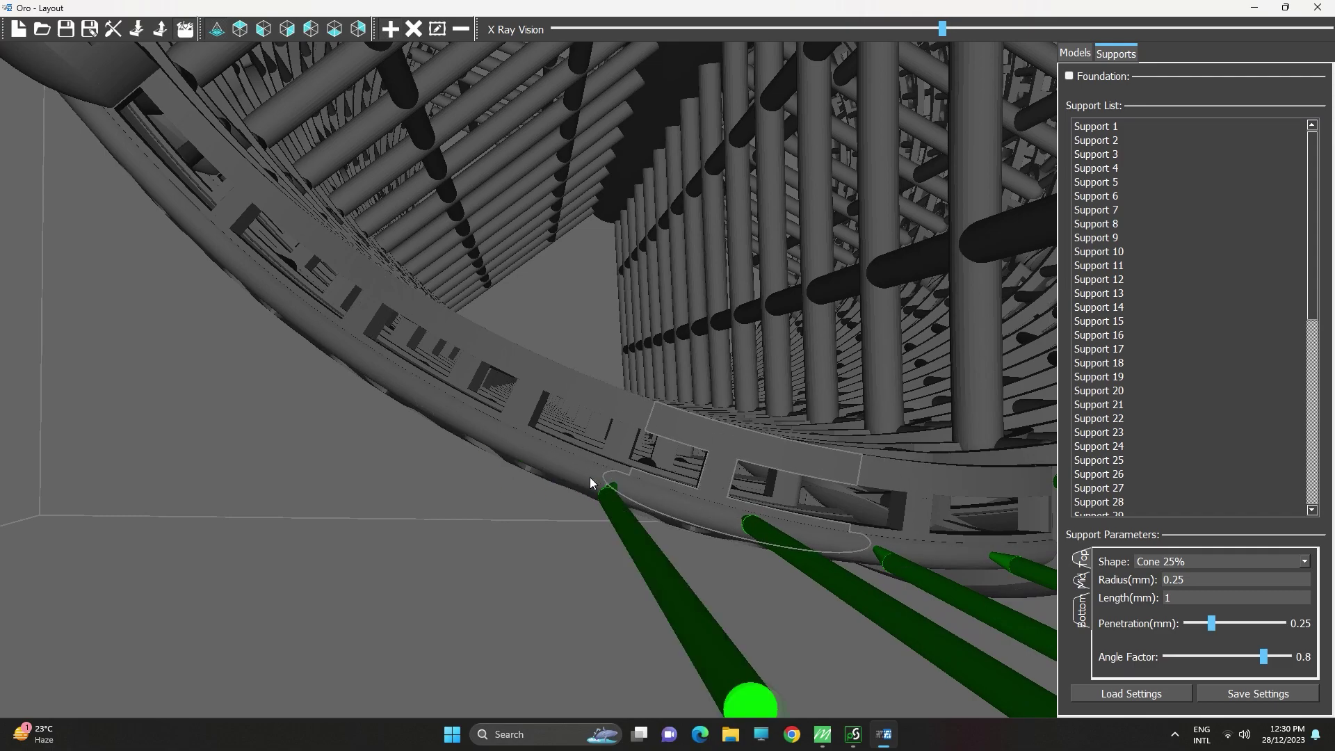
Add four more supports along the outer rim toward the fifth knot overlap.
click(510, 437)
click(405, 377)
scroll(406, 376, down, 5)
middle_drag(442, 304, 476, 494)
scroll(523, 386, up, 6)
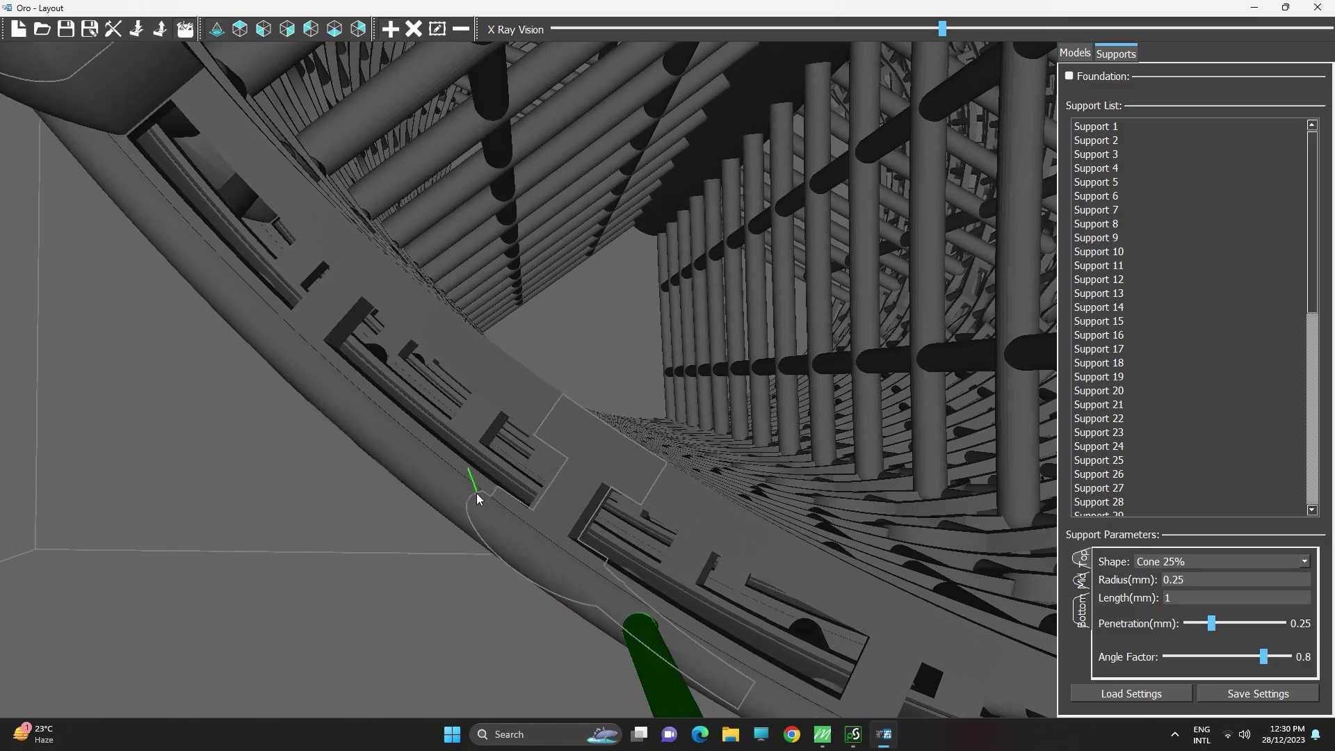
click(445, 493)
click(301, 363)
click(184, 245)
Add supports around the fifth knot overlap of the lowest bangle, starting on the rim just before it.
middle_drag(185, 246, 461, 414)
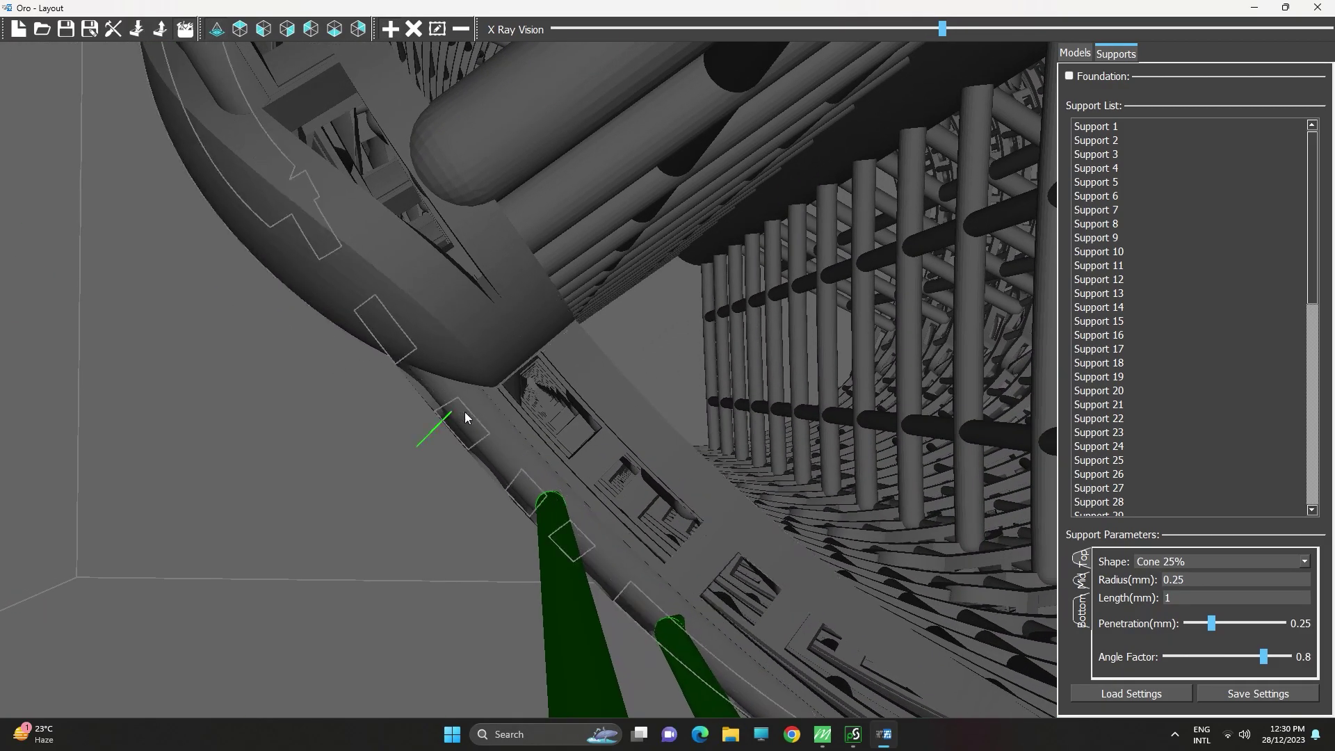
click(463, 412)
middle_drag(472, 318, 581, 375)
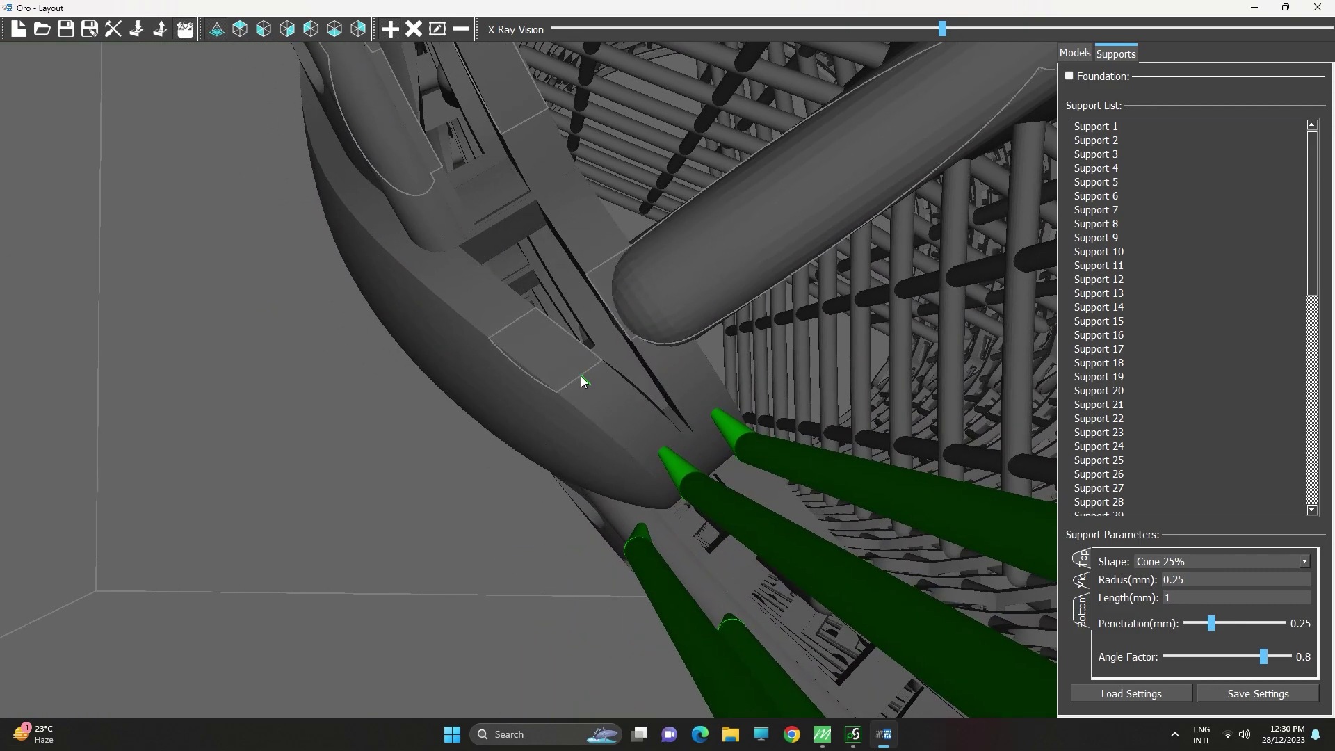
click(550, 352)
click(472, 308)
middle_drag(473, 305, 553, 398)
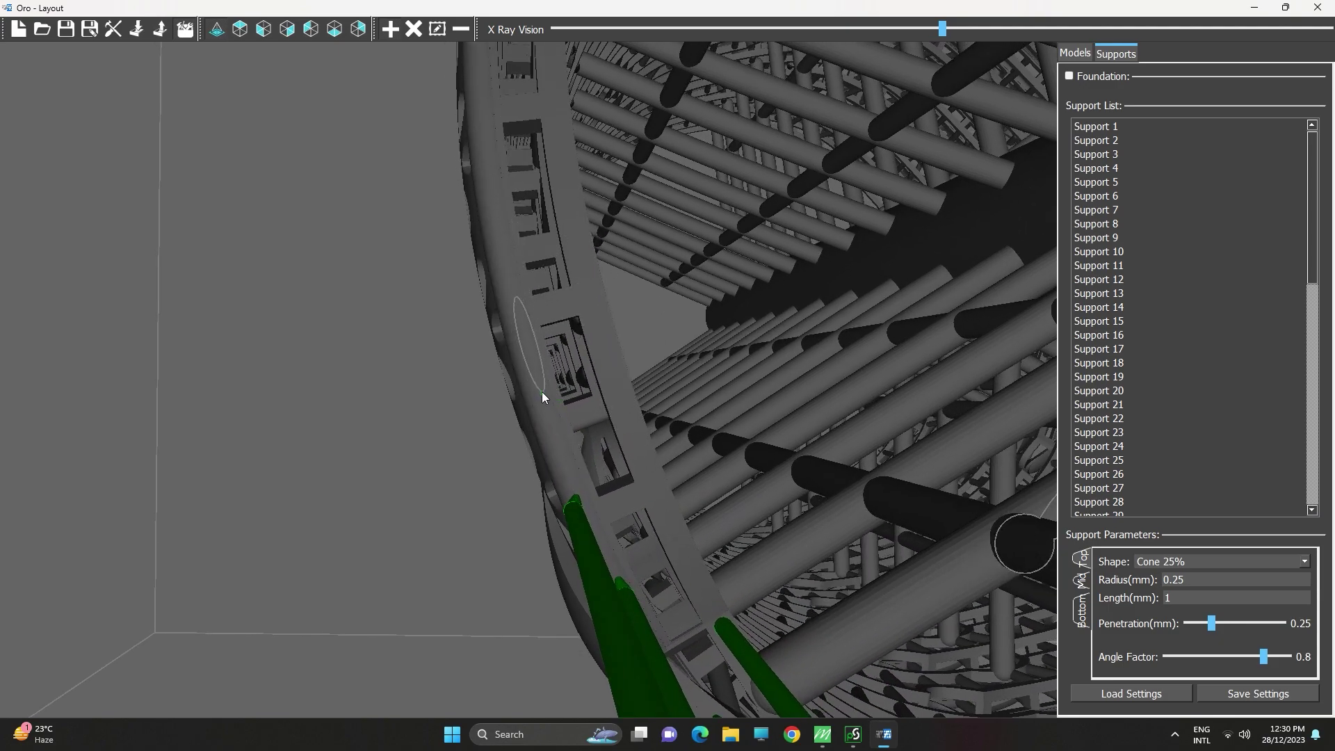
Add three supports along the outer rim between the fifth and sixth knot overlaps.
click(528, 345)
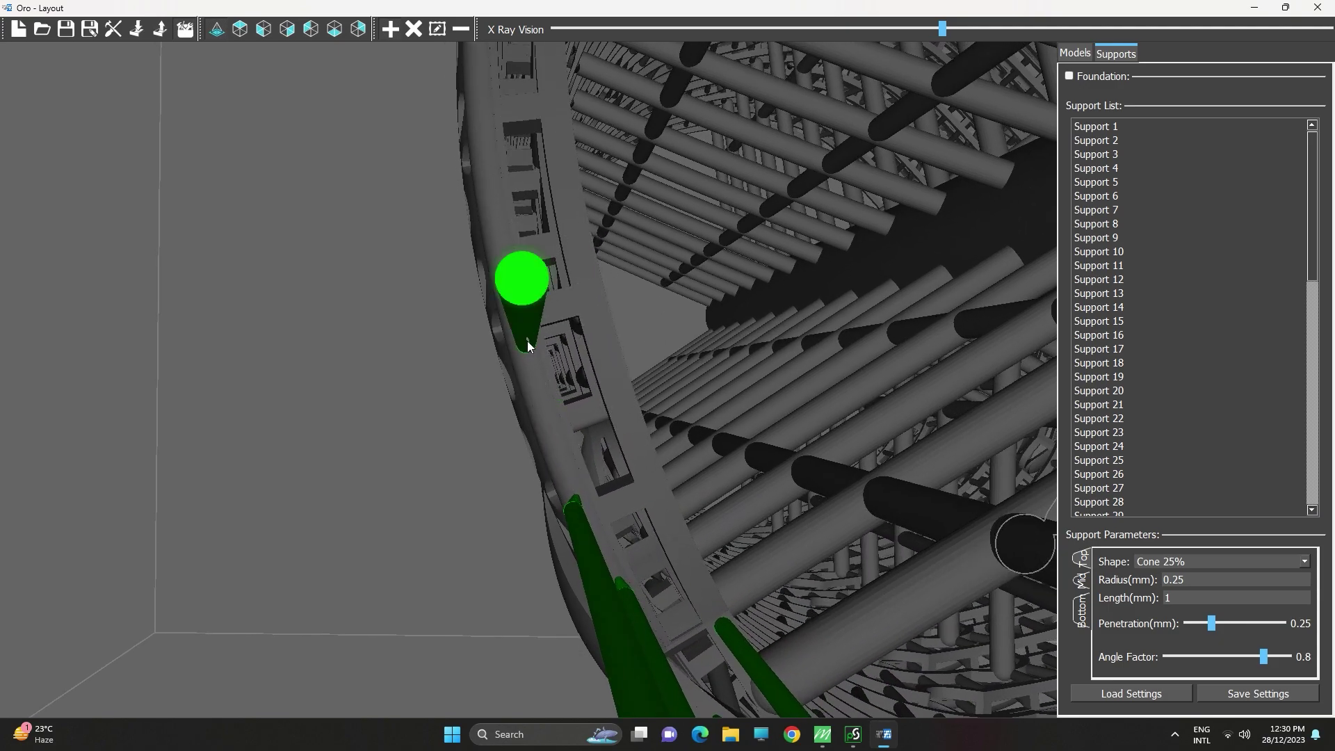
middle_drag(526, 341, 538, 405)
middle_drag(508, 289, 508, 393)
click(504, 388)
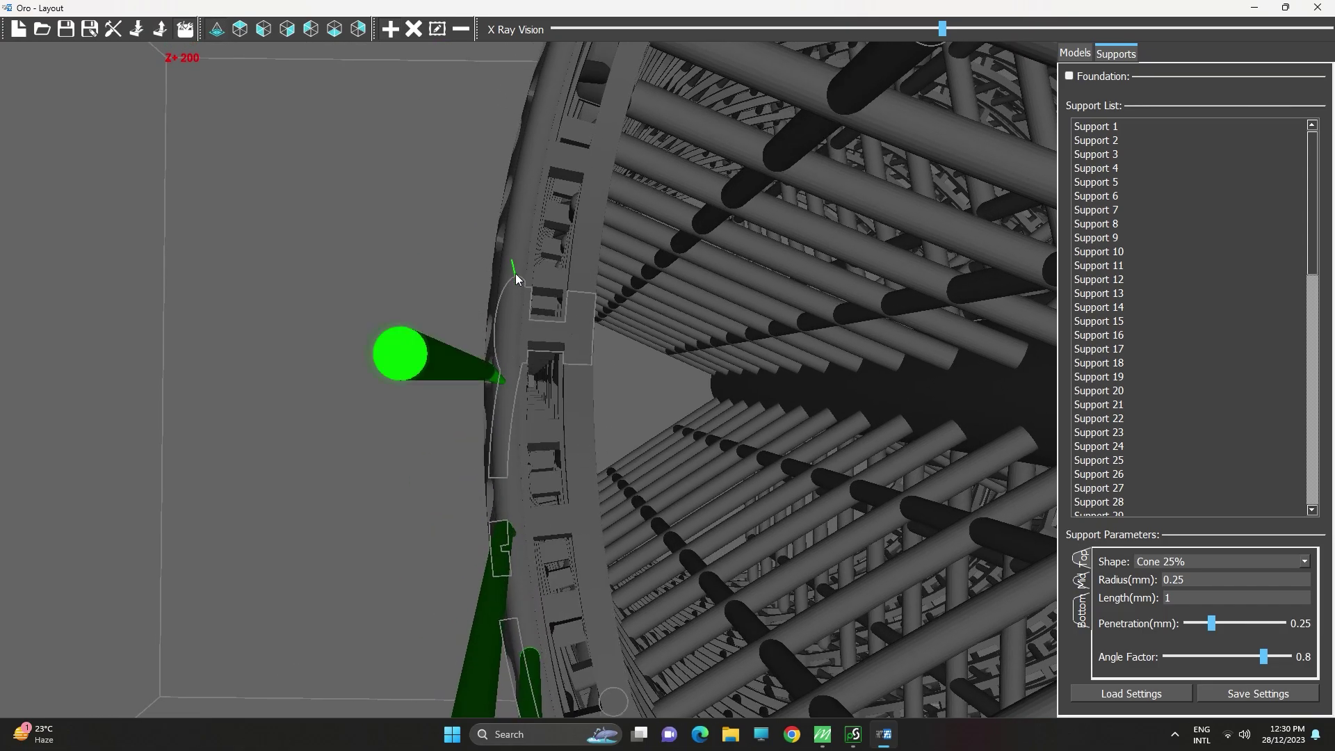
middle_drag(512, 258, 515, 393)
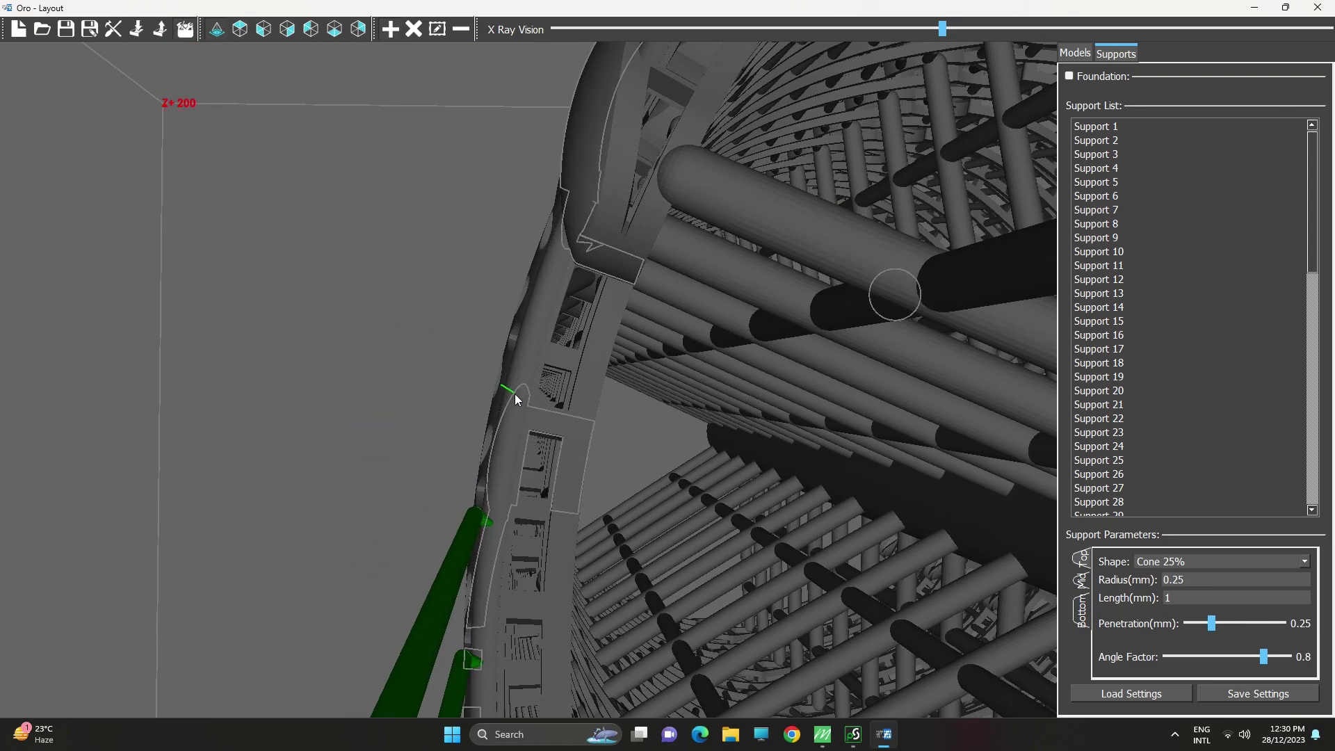
click(516, 391)
Add five supports around the sixth knot overlap of the lowest bangle.
middle_drag(554, 262, 575, 431)
click(578, 445)
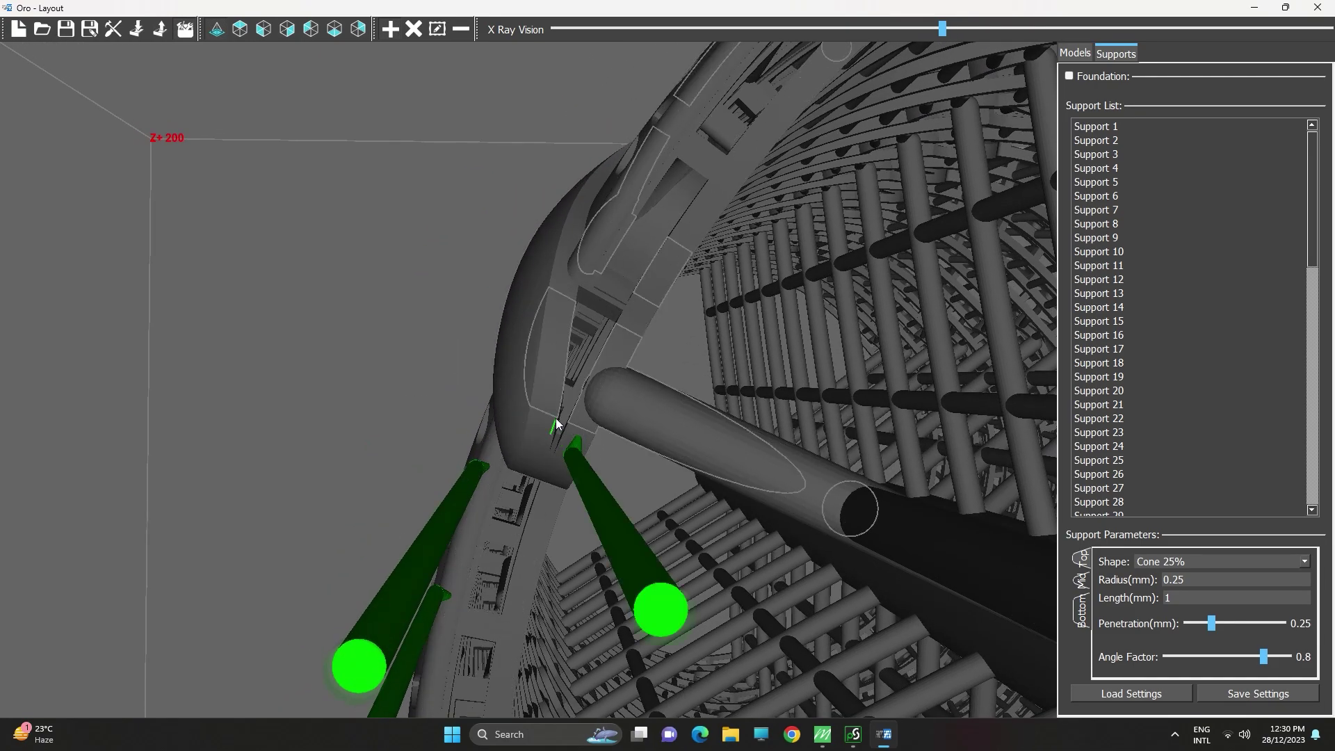
click(543, 422)
click(547, 360)
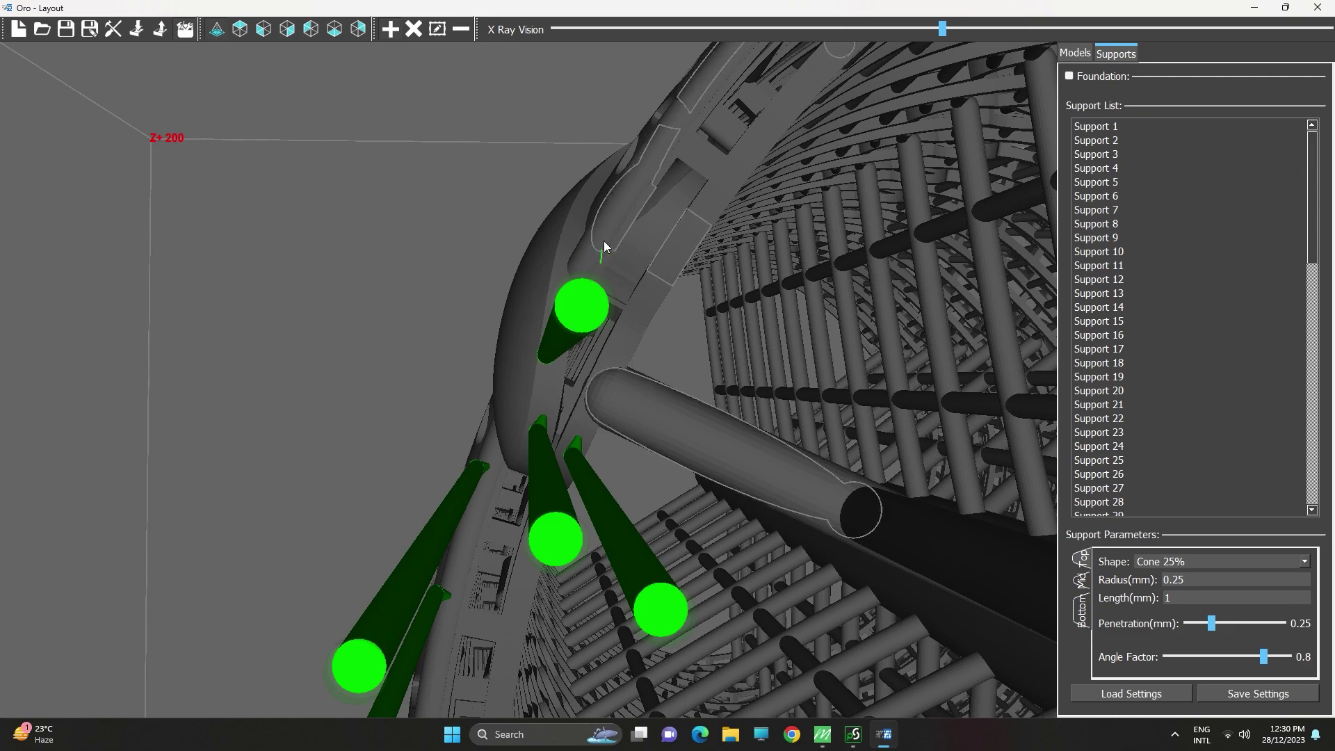
middle_drag(603, 231, 576, 402)
click(566, 410)
click(576, 398)
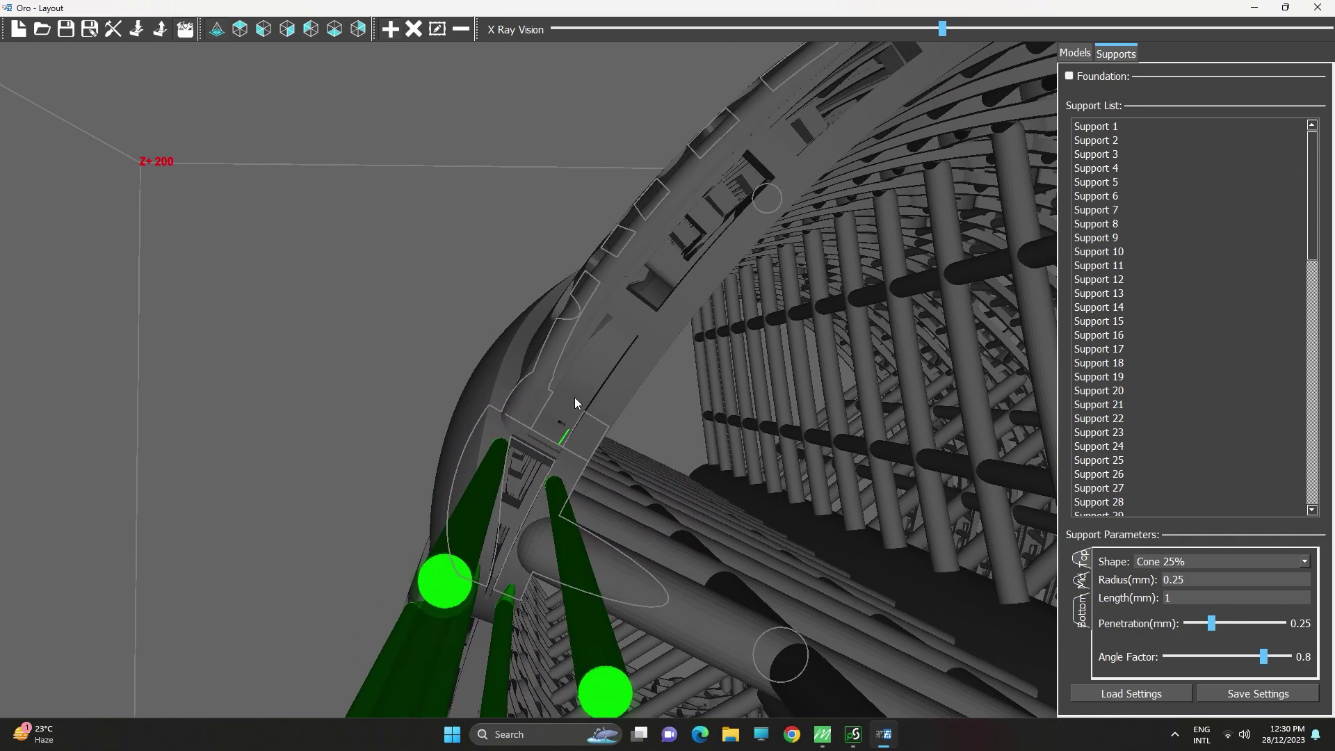
click(552, 351)
Add evenly spaced supports along the outer rim from the sixth knot overlap toward the first to close the outer ring.
middle_drag(632, 235, 590, 307)
click(583, 320)
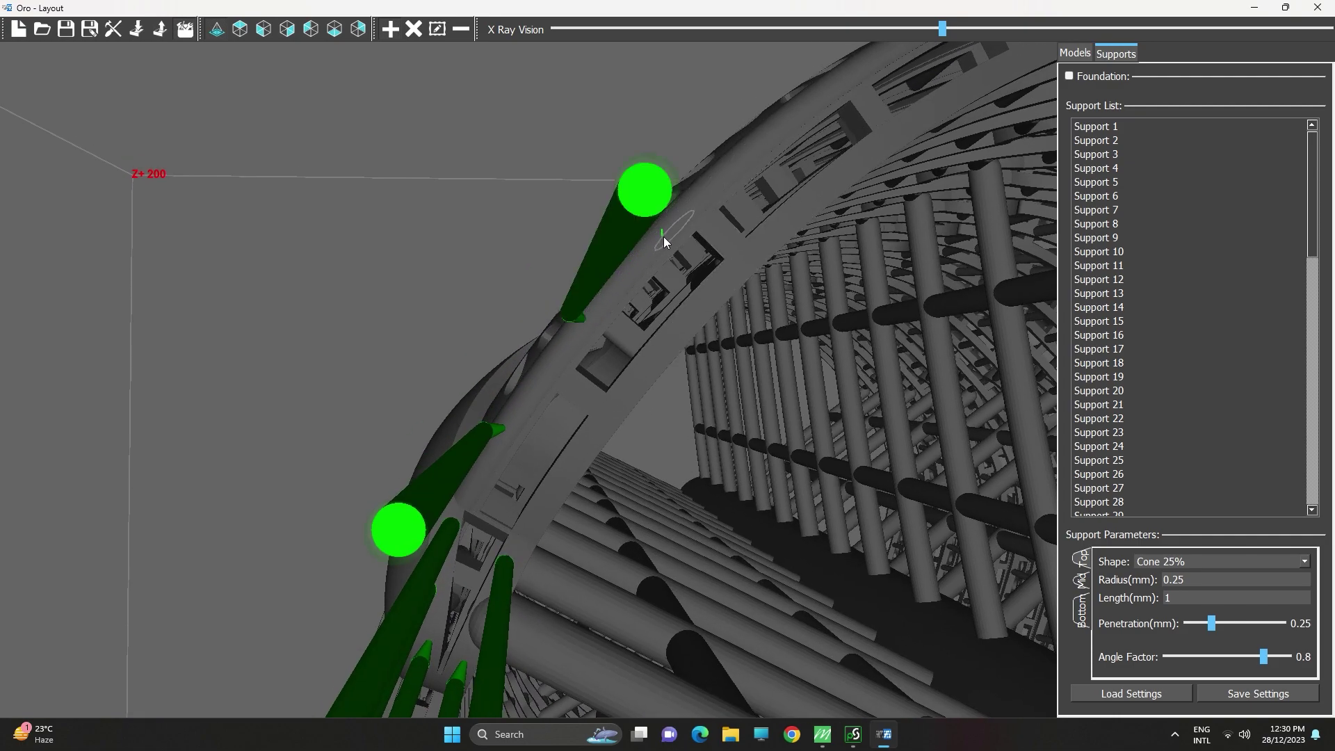
middle_drag(669, 235, 586, 327)
click(586, 323)
middle_drag(676, 257, 585, 311)
click(526, 349)
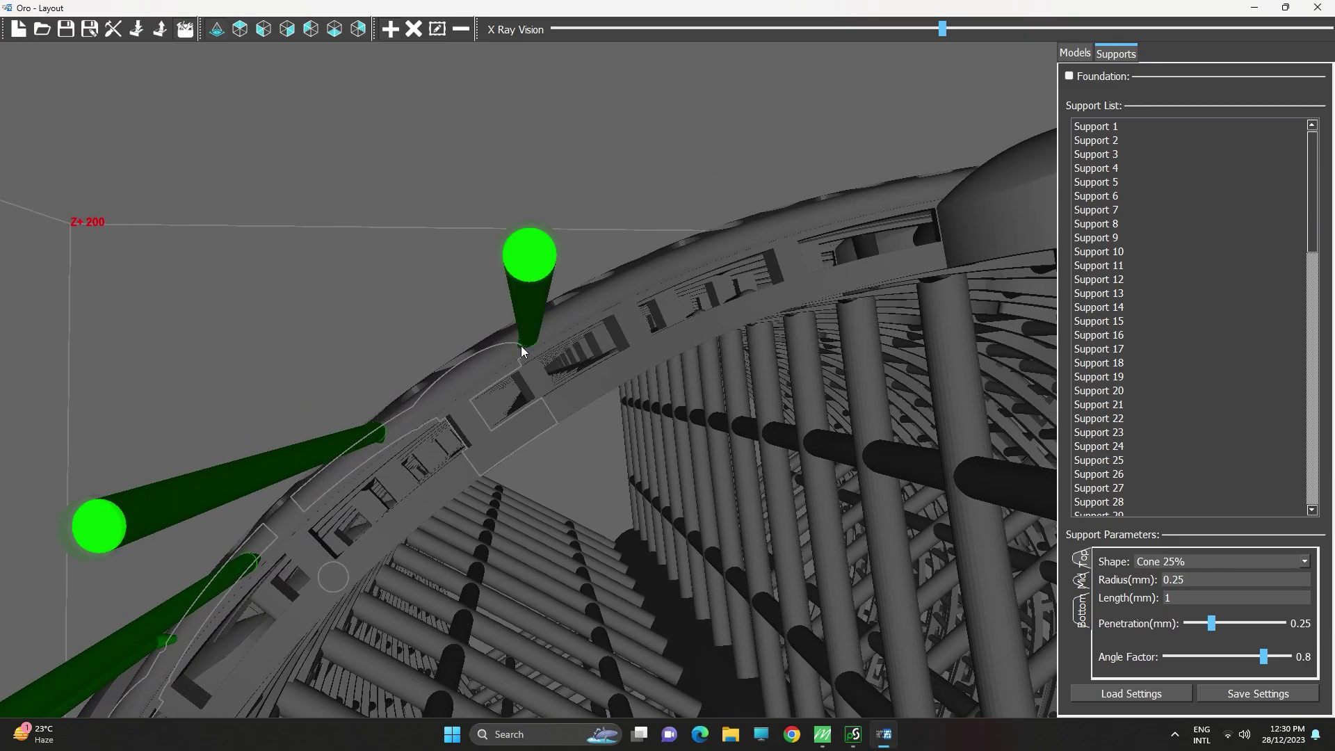
click(656, 266)
middle_drag(655, 266, 538, 339)
click(677, 323)
Add supports along the lowest bangle's inner edge, working from the first knot overlap to just past the third.
middle_drag(676, 323, 581, 238)
scroll(564, 342, down, 6)
scroll(526, 324, up, 6)
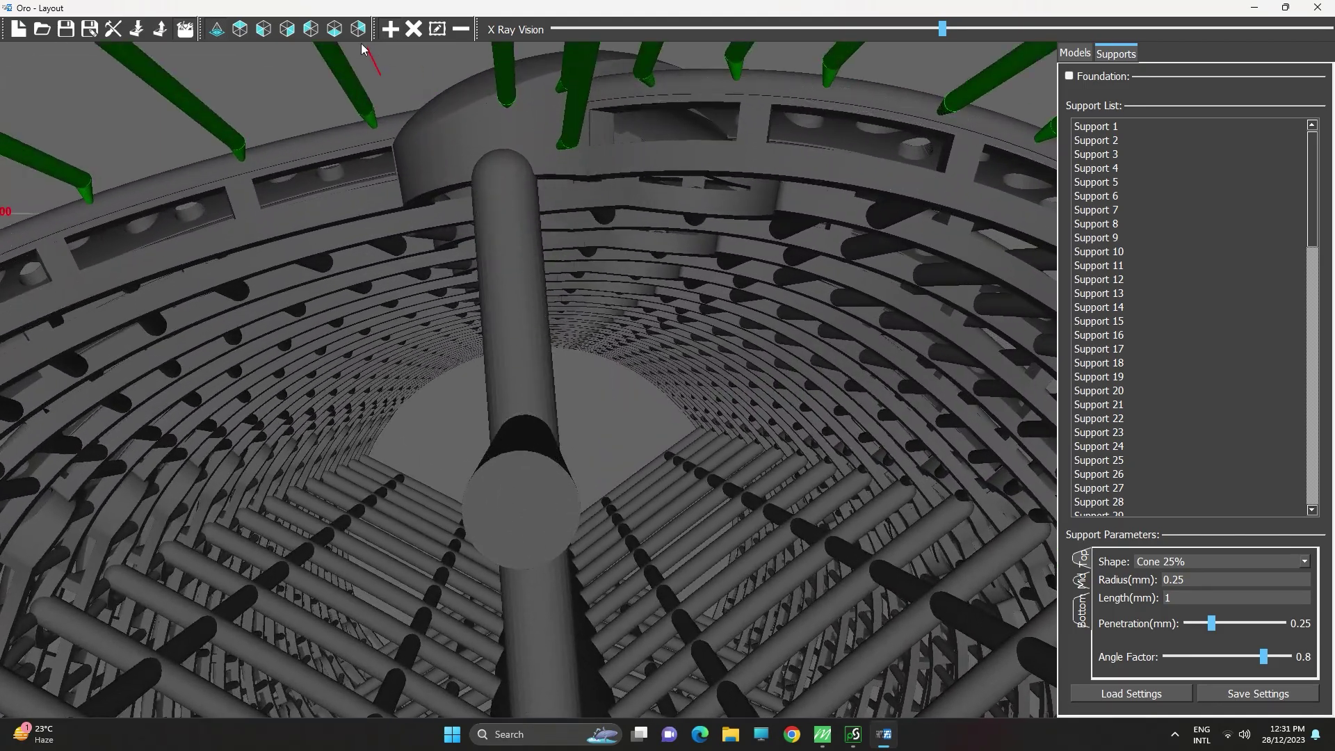
click(335, 29)
scroll(452, 181, up, 6)
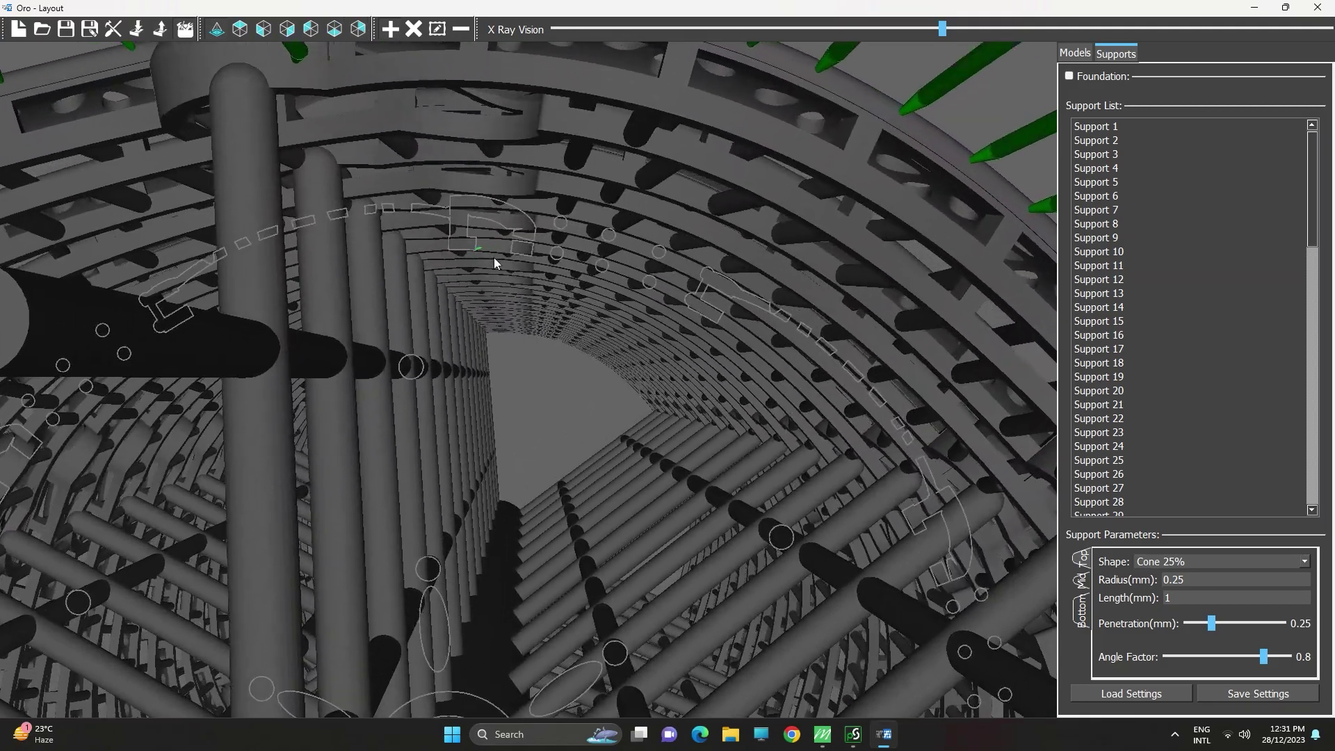
scroll(545, 327, down, 3)
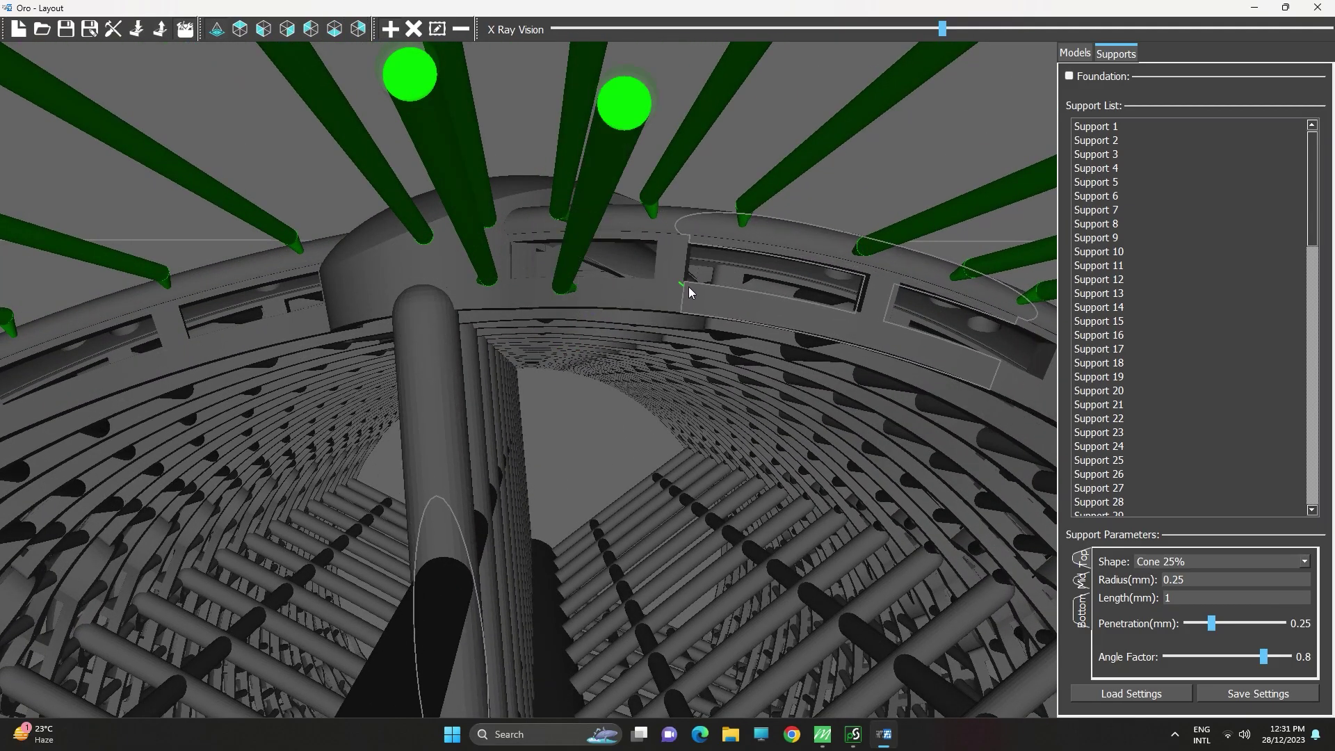
middle_drag(690, 298, 546, 238)
middle_drag(635, 271, 595, 195)
middle_drag(581, 137, 620, 258)
click(621, 255)
click(616, 322)
middle_drag(607, 382, 626, 337)
scroll(688, 202, up, 5)
click(623, 333)
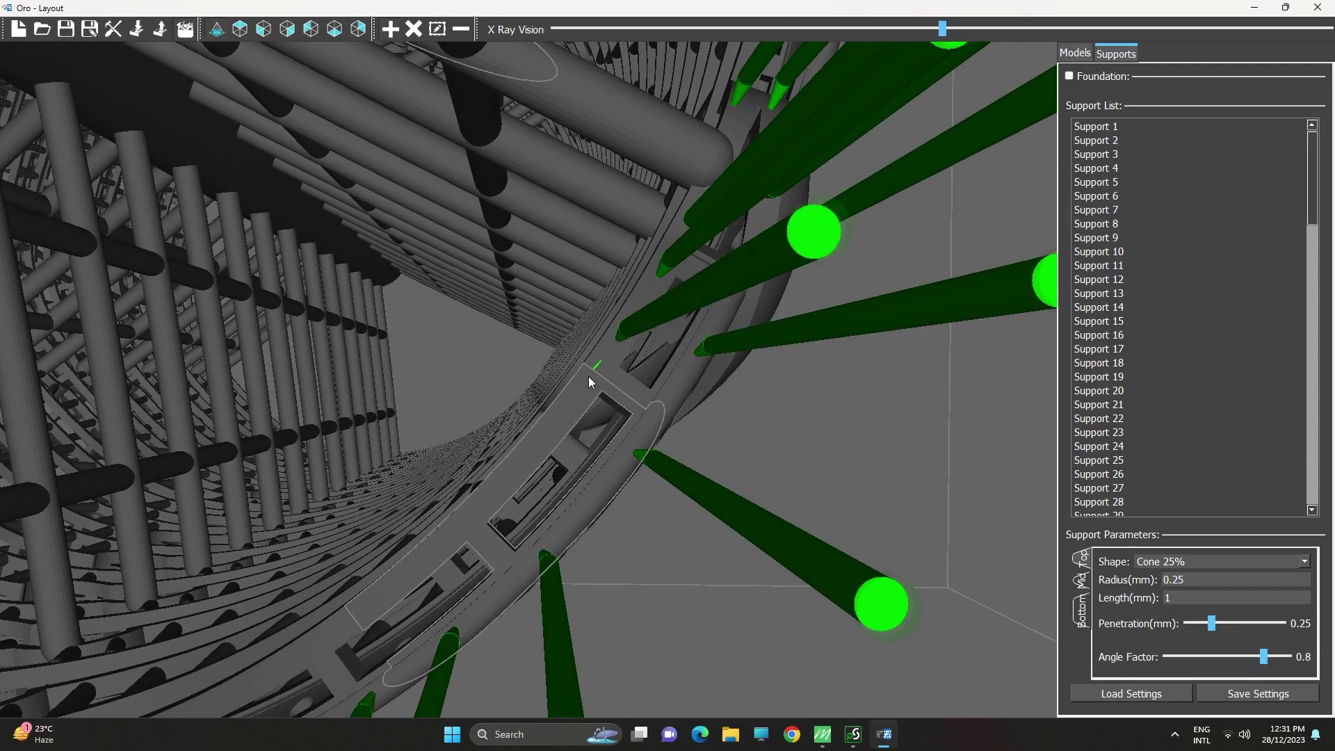
Remove the misplaced inner-edge support past the third knot overlap and place it again on the inner edge.
click(569, 403)
click(502, 480)
middle_drag(482, 509, 513, 471)
click(415, 29)
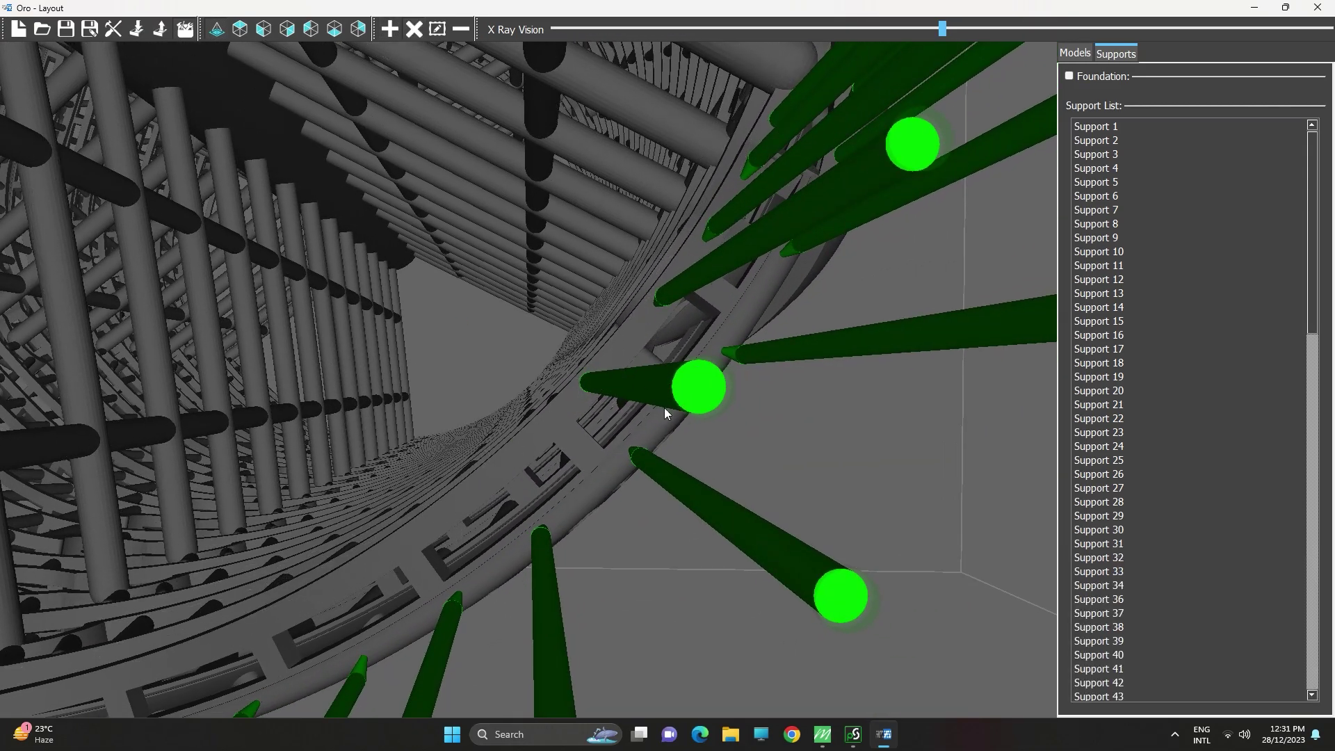
click(397, 37)
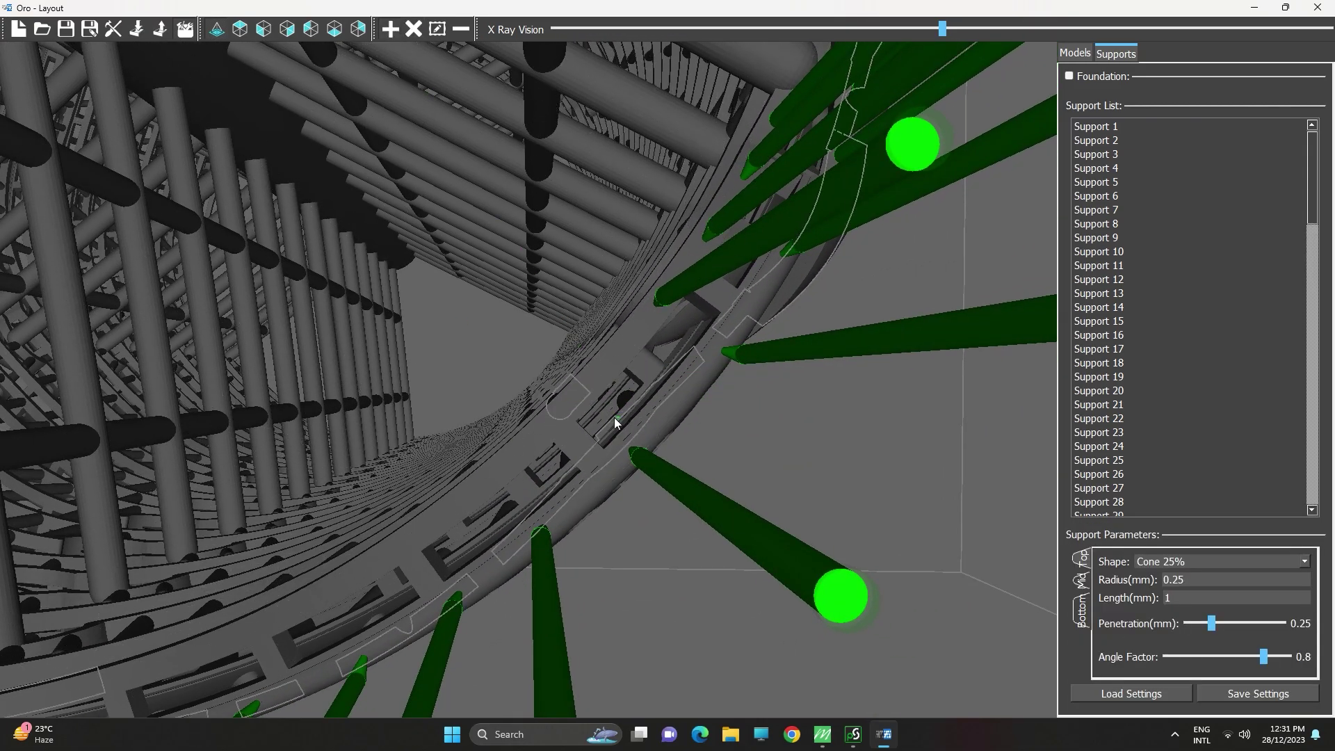
click(574, 400)
middle_drag(575, 399, 581, 304)
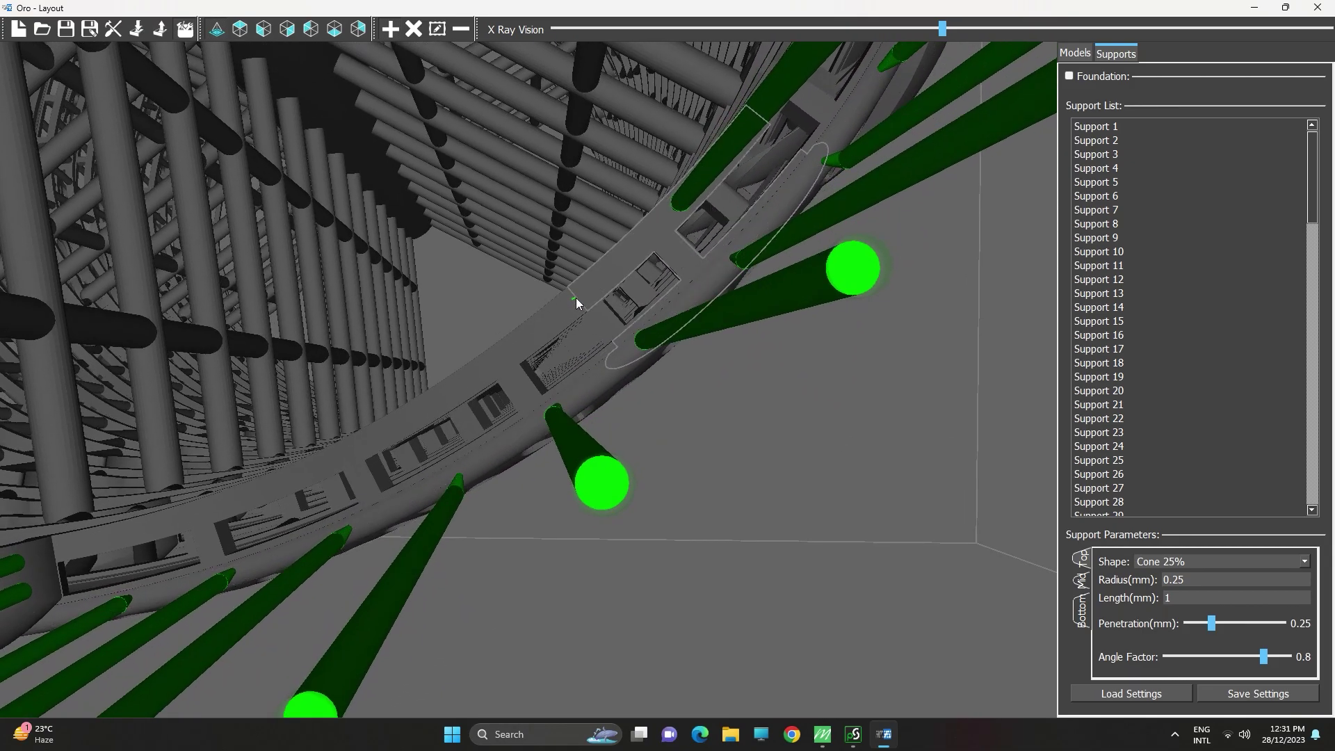
click(590, 289)
Add further supports along the bangle's inner edge up to the fourth knot overlap.
click(519, 343)
middle_drag(518, 342, 647, 289)
click(681, 286)
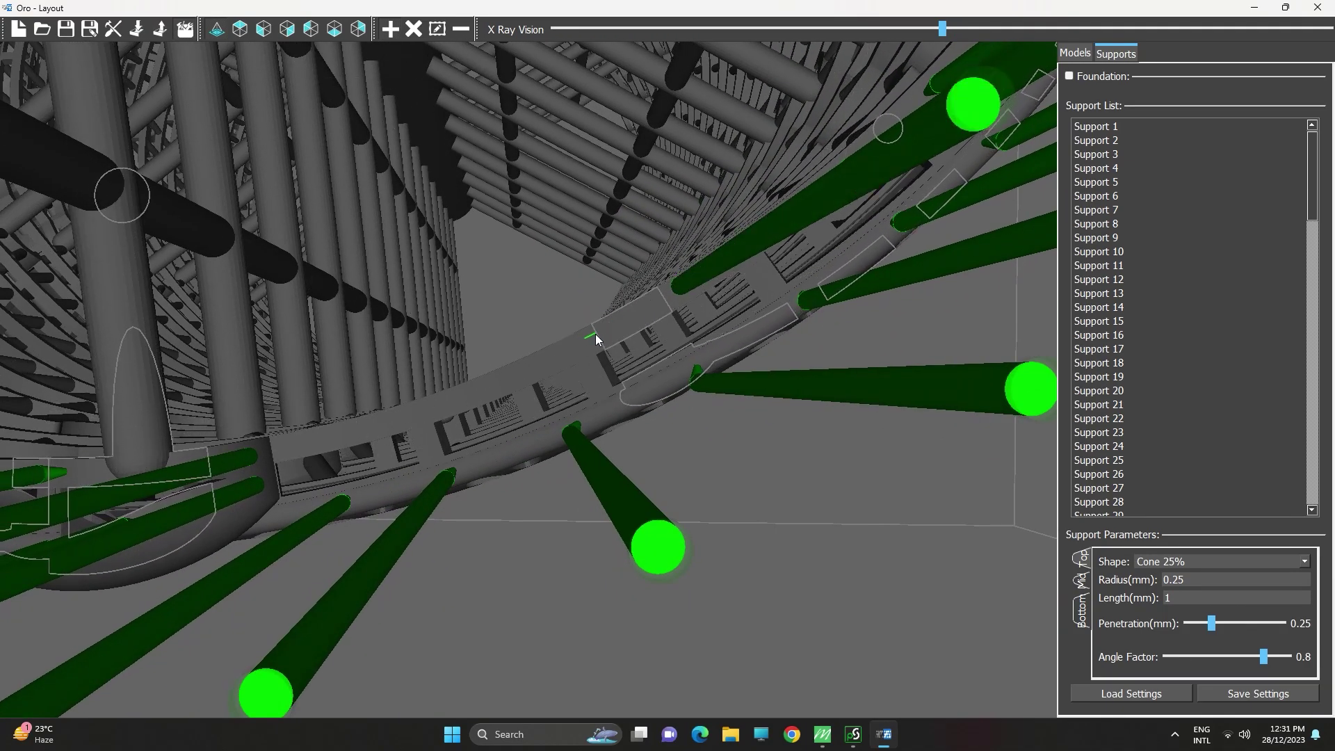
click(577, 342)
click(505, 380)
middle_drag(463, 395, 554, 370)
click(605, 348)
click(524, 373)
Add two supports on the inner edge directly past the fourth knot overlap.
scroll(527, 375, down, 3)
middle_drag(528, 374, 651, 312)
scroll(658, 268, up, 4)
right_drag(642, 324, 635, 340)
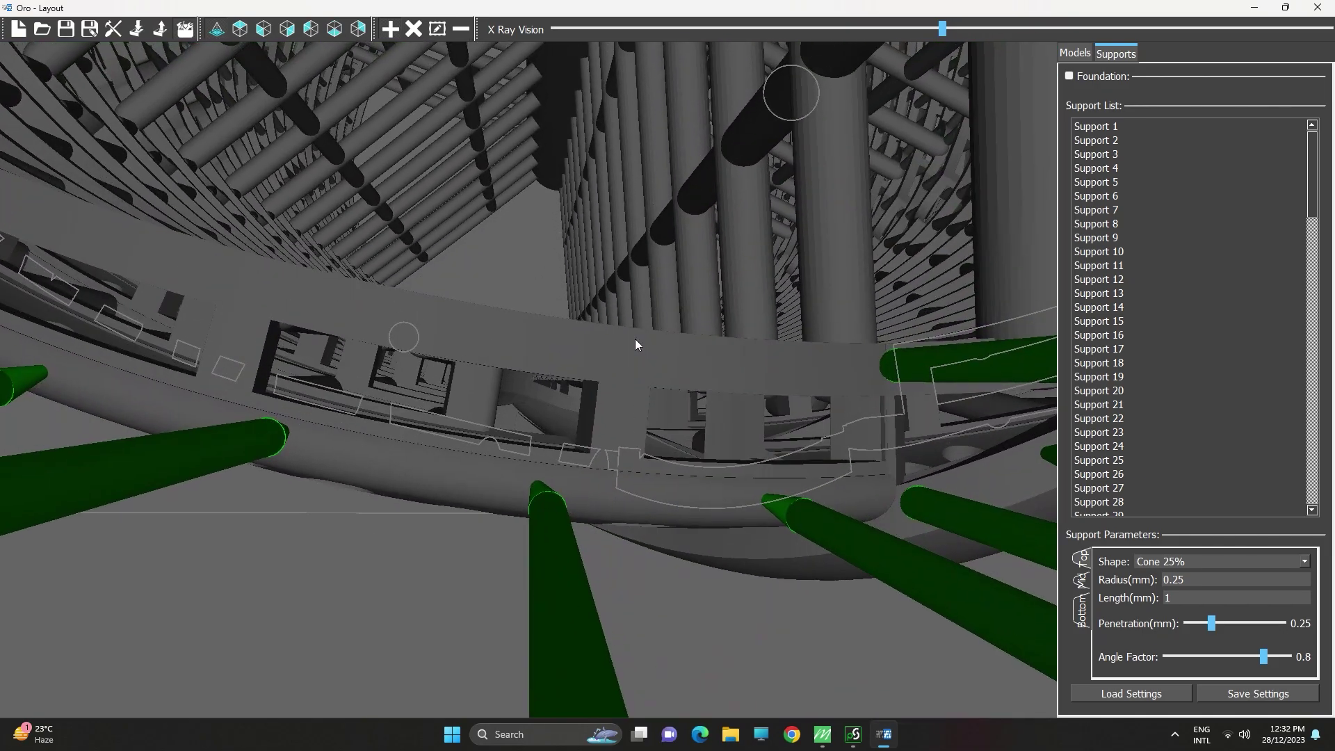
click(642, 356)
mouse_move(455, 331)
right_down()
mouse_move(329, 308)
mouse_move(446, 347)
right_up()
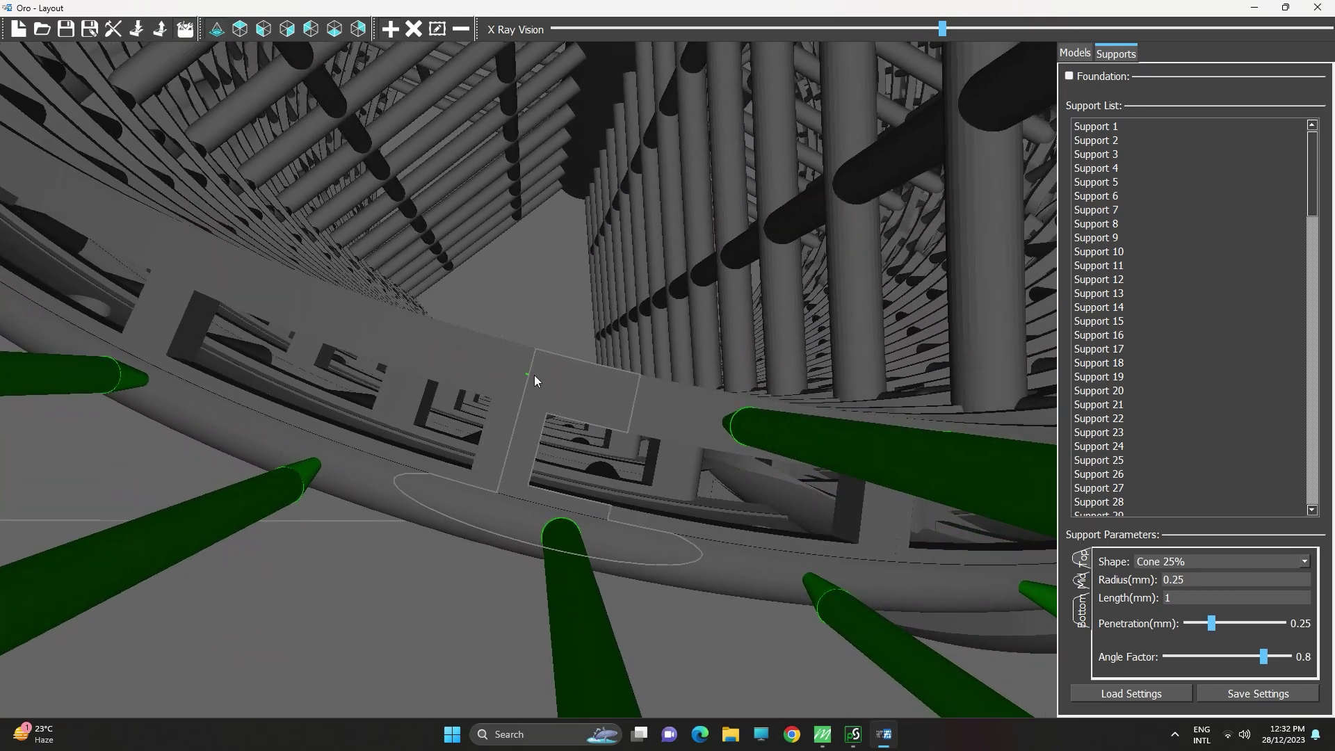
click(585, 390)
Add four more inner-edge supports toward the fifth knot overlap.
scroll(575, 392, down, 6)
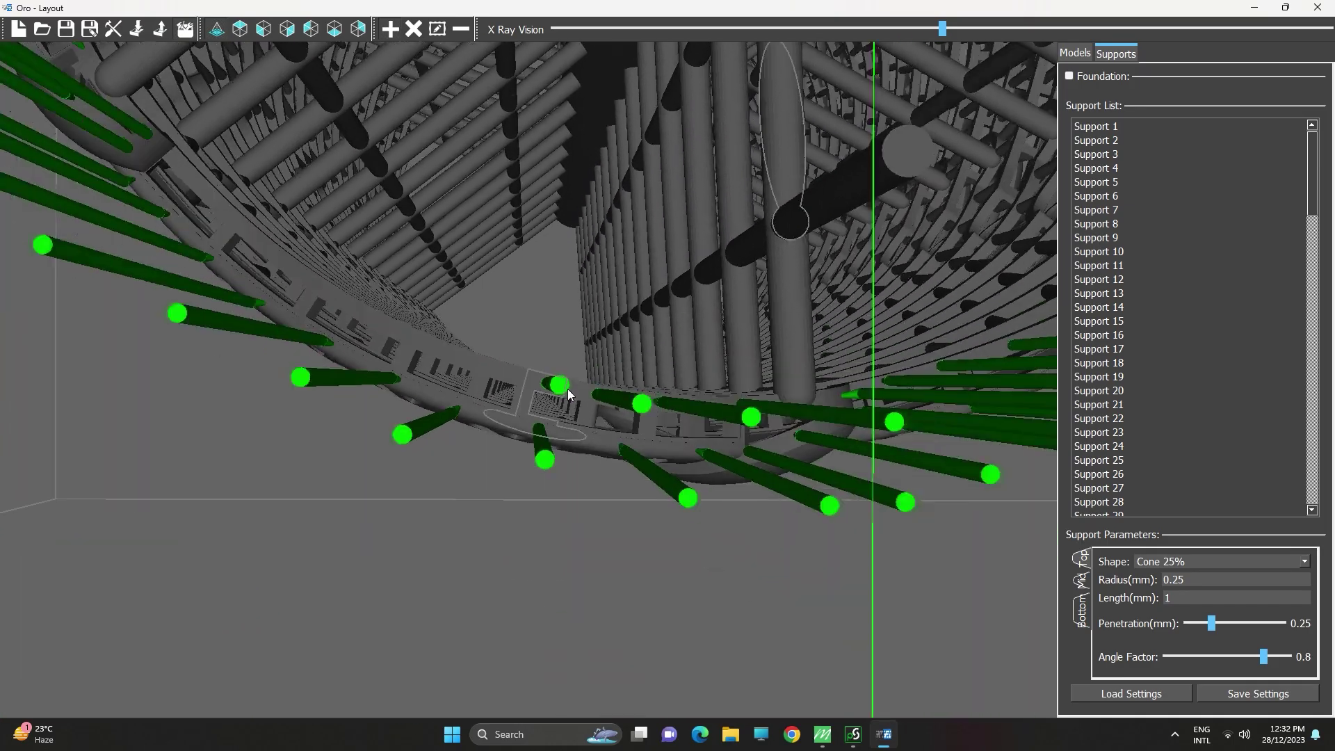
scroll(567, 394, up, 3)
middle_drag(567, 393, 596, 455)
scroll(584, 473, up, 4)
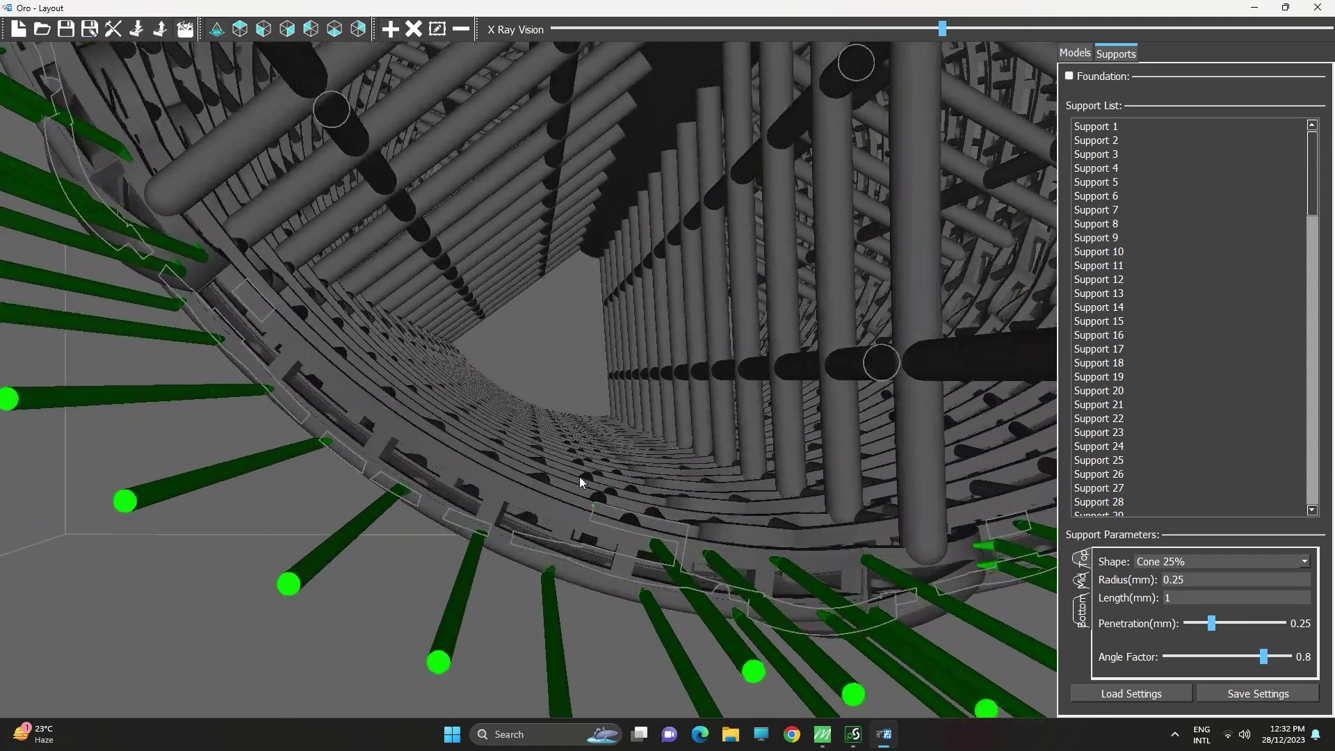
click(598, 581)
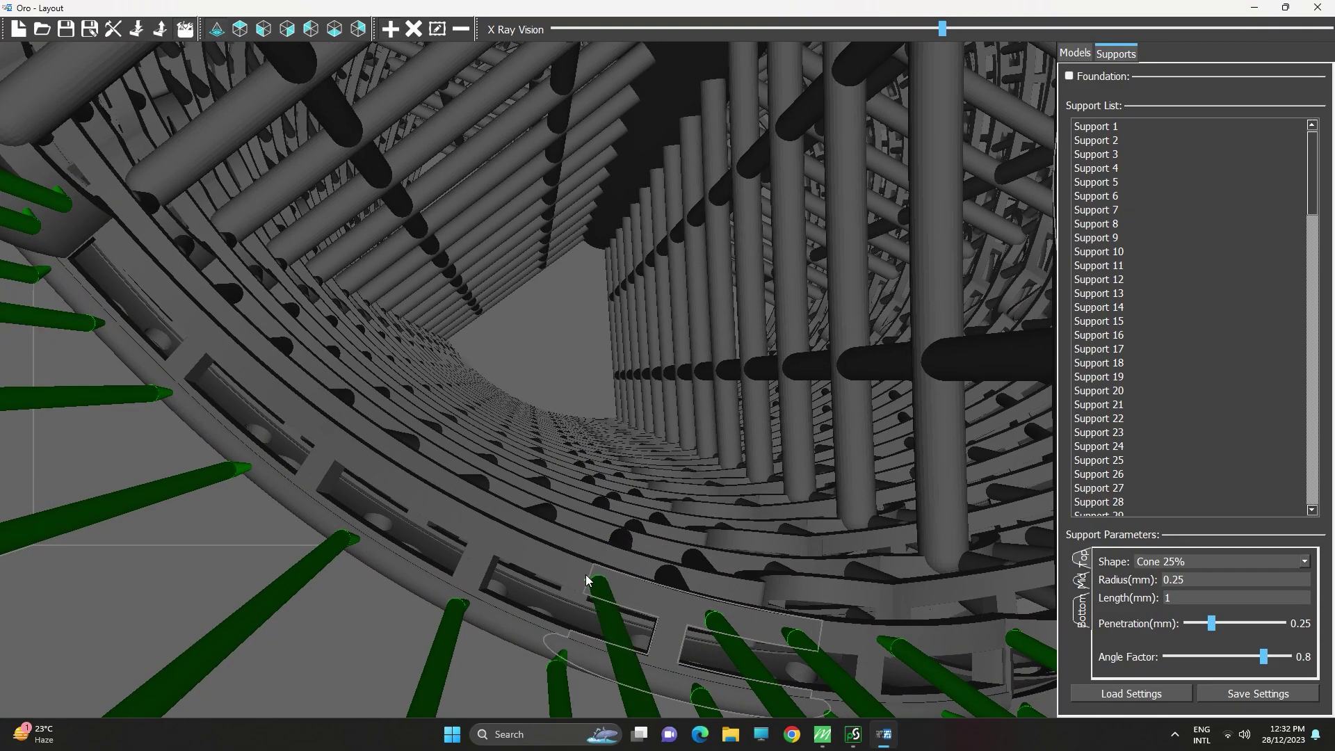
click(504, 539)
click(400, 481)
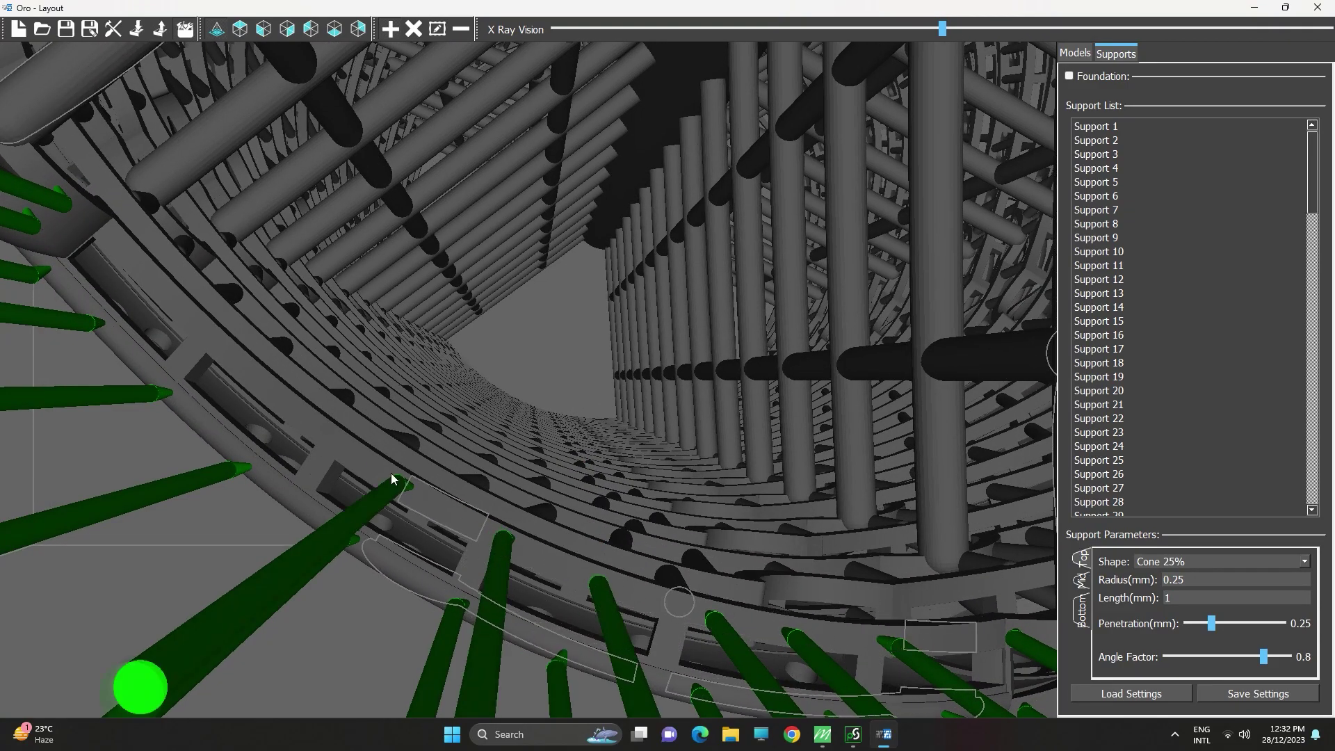
click(329, 430)
middle_drag(328, 430, 421, 468)
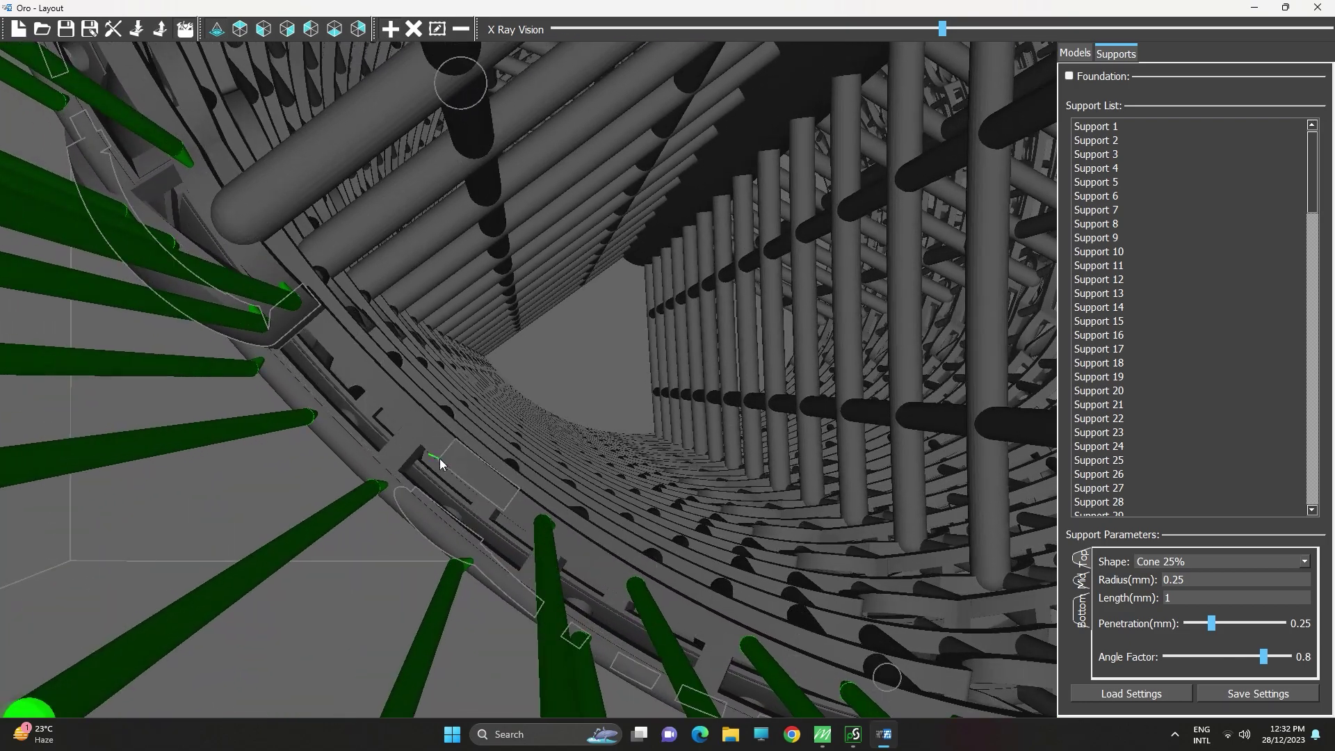
click(456, 460)
Add three inner-edge supports around the fifth knot overlap.
click(389, 398)
middle_drag(389, 397, 458, 472)
click(457, 470)
middle_drag(410, 389, 462, 453)
click(462, 458)
click(429, 401)
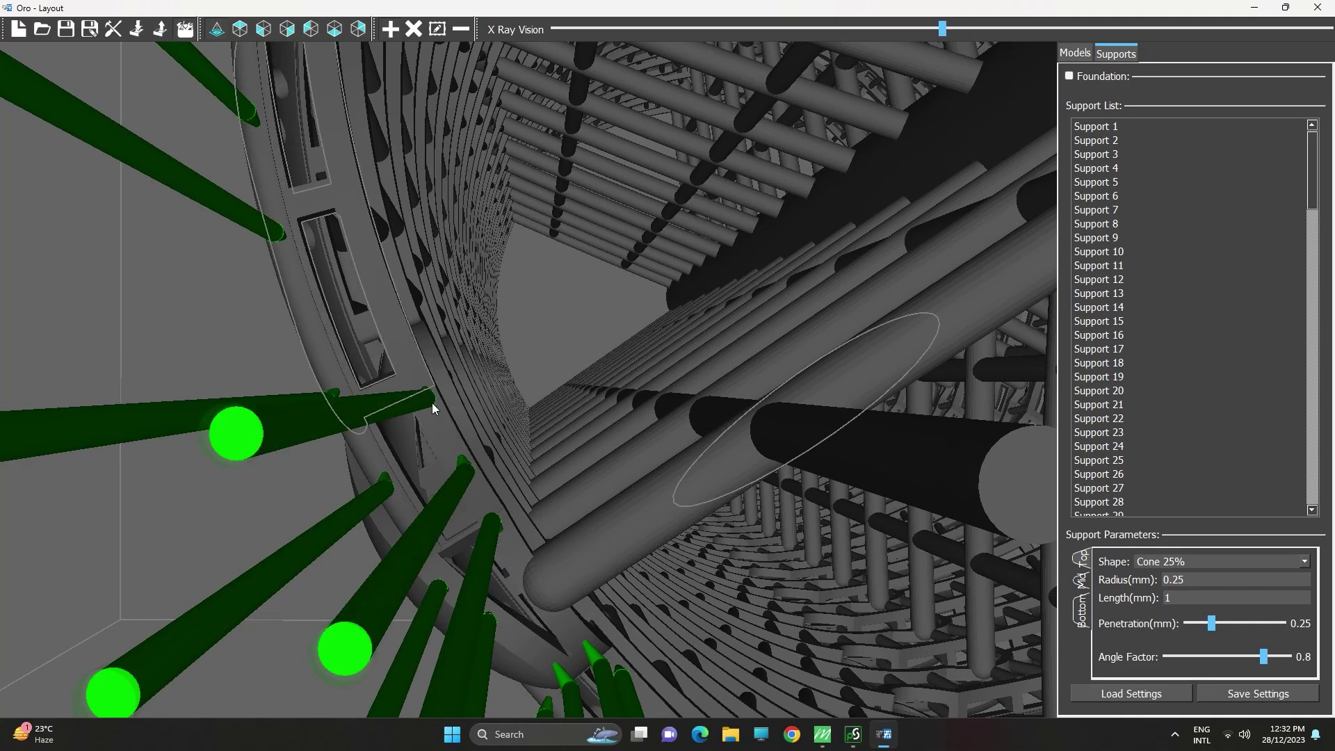
Add supports along the inner edge between the fifth and sixth knot overlaps.
middle_drag(432, 396, 462, 438)
click(445, 348)
middle_drag(445, 347, 490, 402)
click(539, 405)
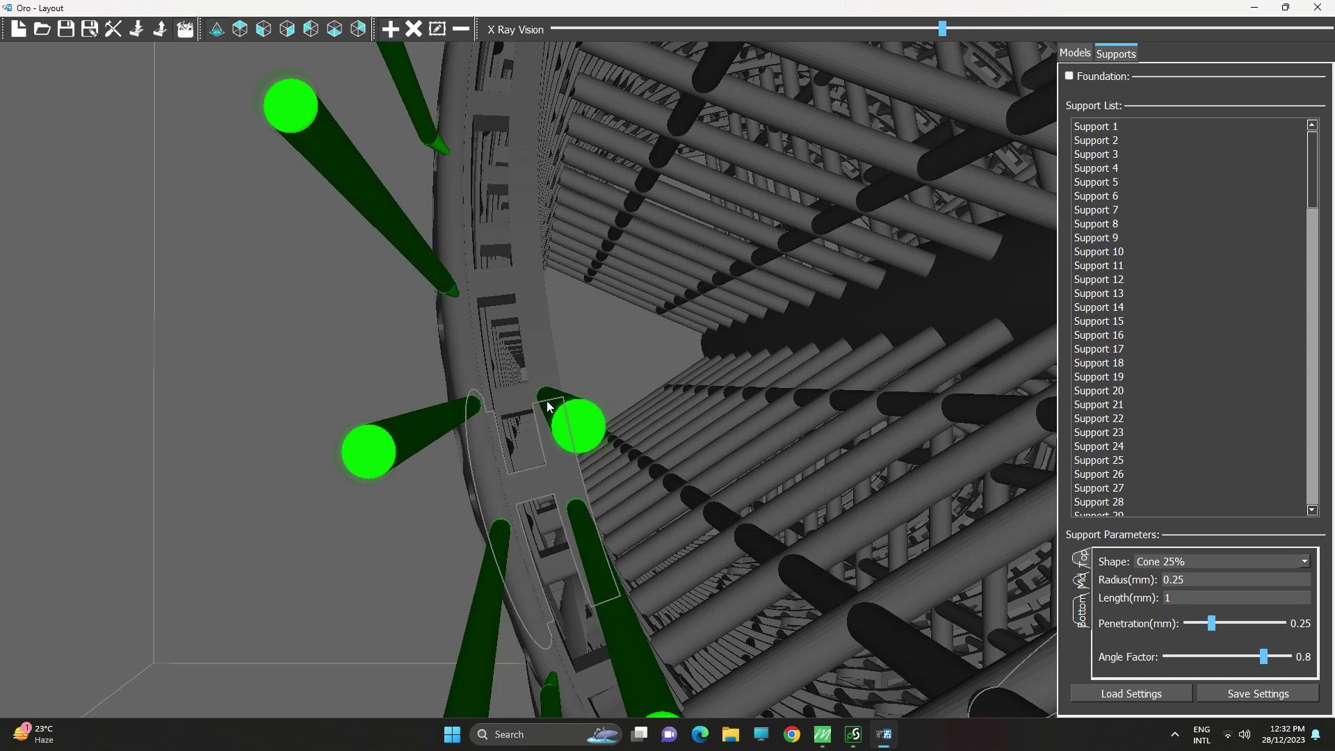
middle_drag(537, 294, 503, 362)
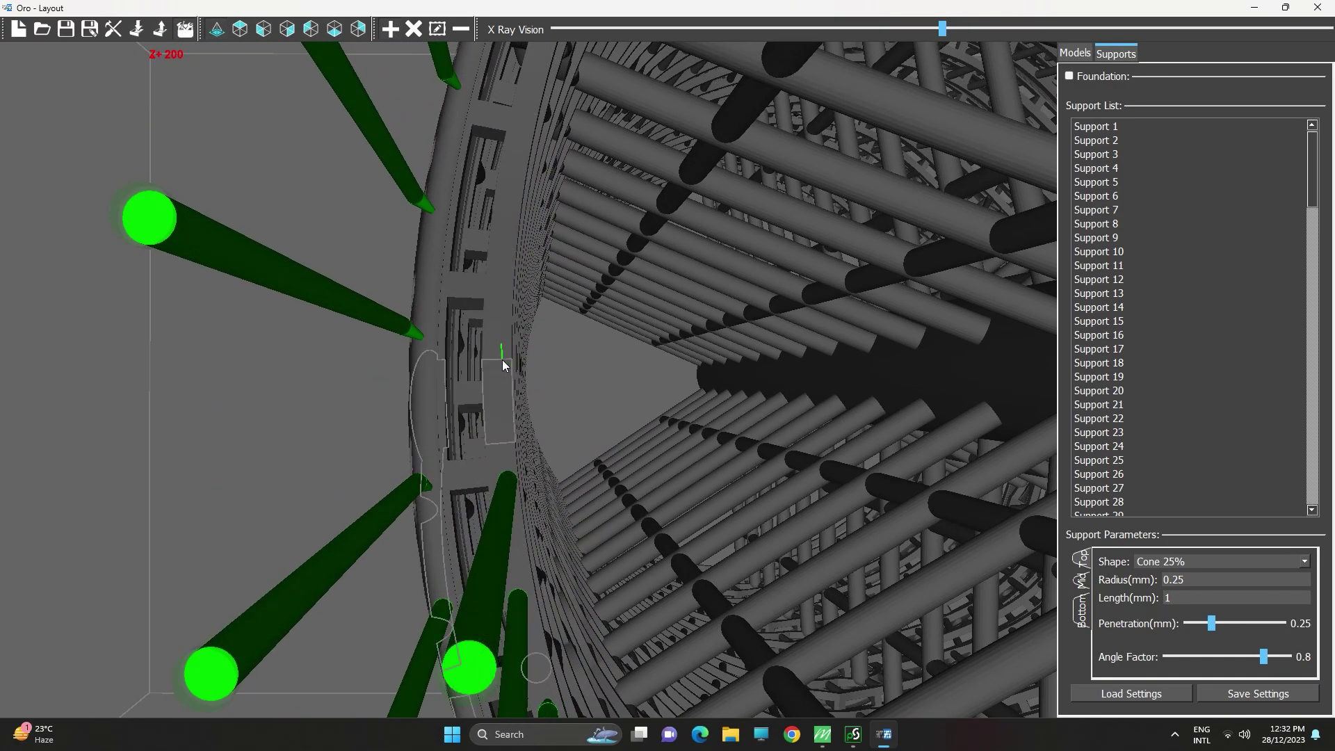
click(500, 354)
Add inner-edge supports around the sixth knot overlap of the lowest bangle.
middle_drag(504, 245, 552, 337)
click(554, 333)
middle_drag(583, 239, 476, 392)
click(556, 335)
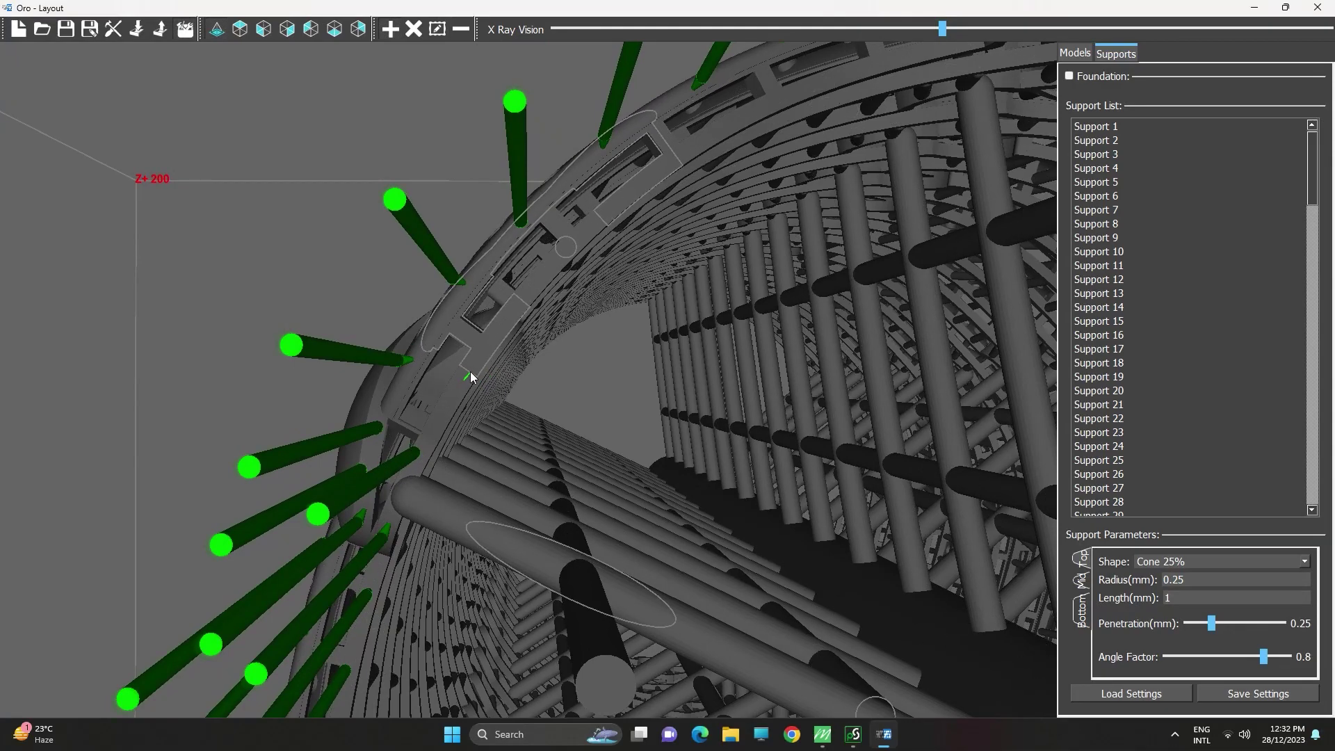
click(451, 400)
Add two inner-edge supports past the sixth knot overlap toward the first.
click(481, 347)
middle_drag(561, 257, 520, 327)
click(524, 331)
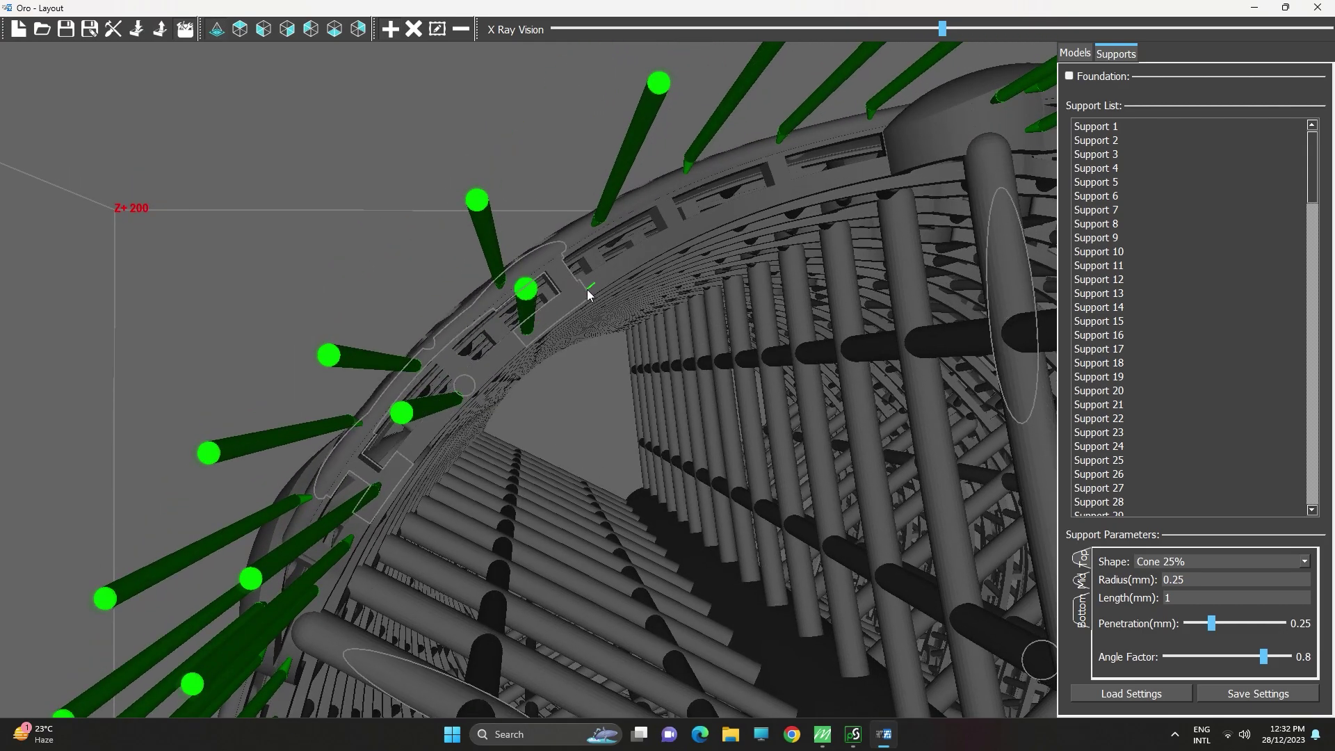
Add three more inner-edge supports to the lowest bangle, up to the first knot overlap.
click(604, 279)
middle_drag(603, 277, 493, 354)
click(536, 335)
middle_drag(619, 303, 521, 372)
click(547, 349)
middle_drag(620, 330, 525, 366)
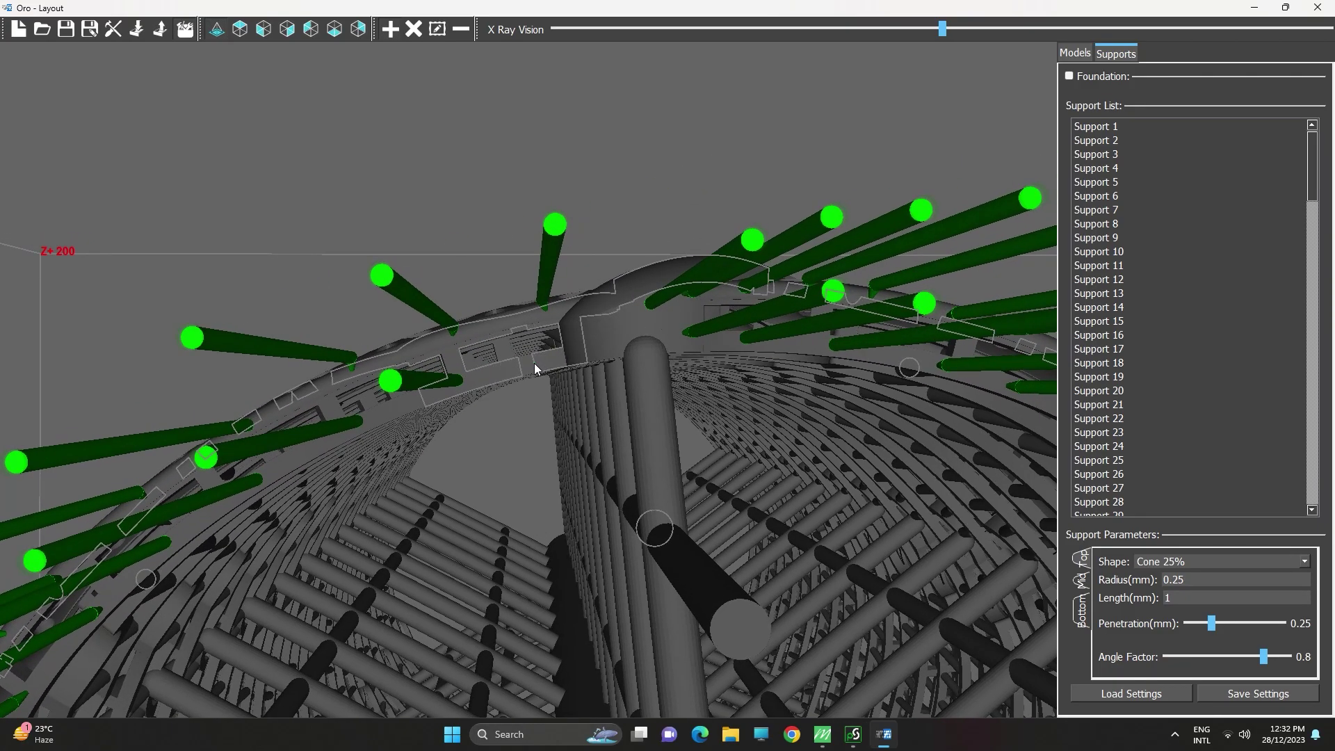
Examine the whole ring of supports beneath the lowest bangle from the outside.
scroll(528, 366, down, 5)
right_drag(608, 327, 619, 429)
mouse_move(620, 429)
middle_down()
mouse_move(626, 167)
mouse_move(651, 184)
mouse_move(656, 150)
middle_up()
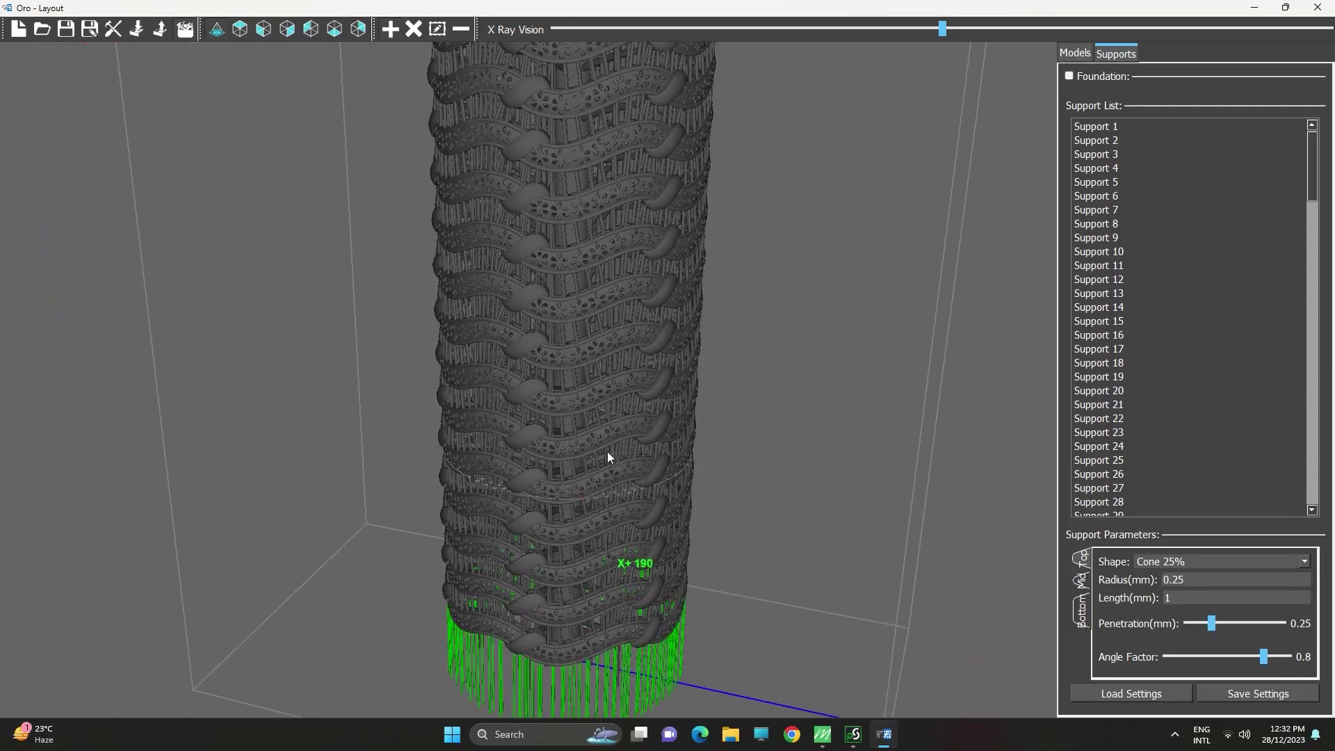
middle_drag(601, 467, 668, 229)
right_drag(593, 578, 667, 627)
scroll(666, 628, up, 1)
middle_drag(627, 592, 626, 505)
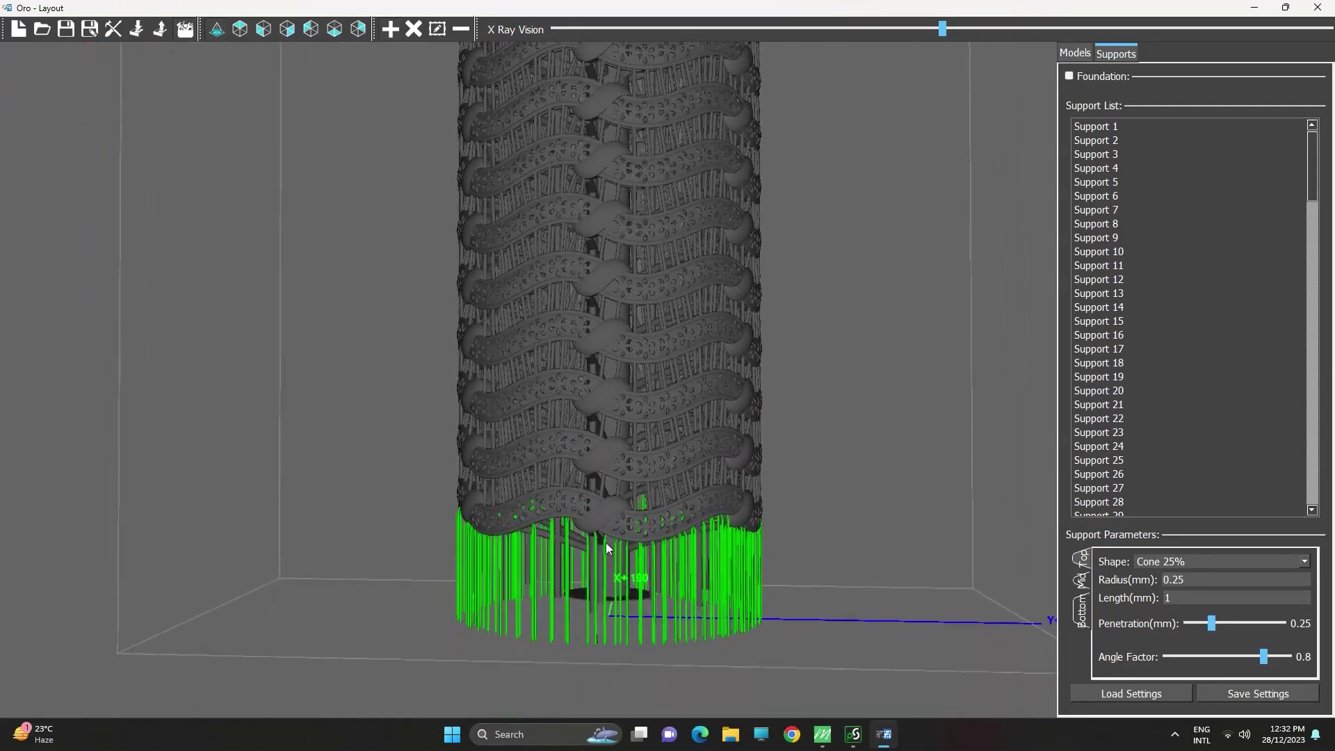
scroll(630, 613, up, 3)
middle_drag(629, 617, 686, 299)
scroll(691, 468, up, 4)
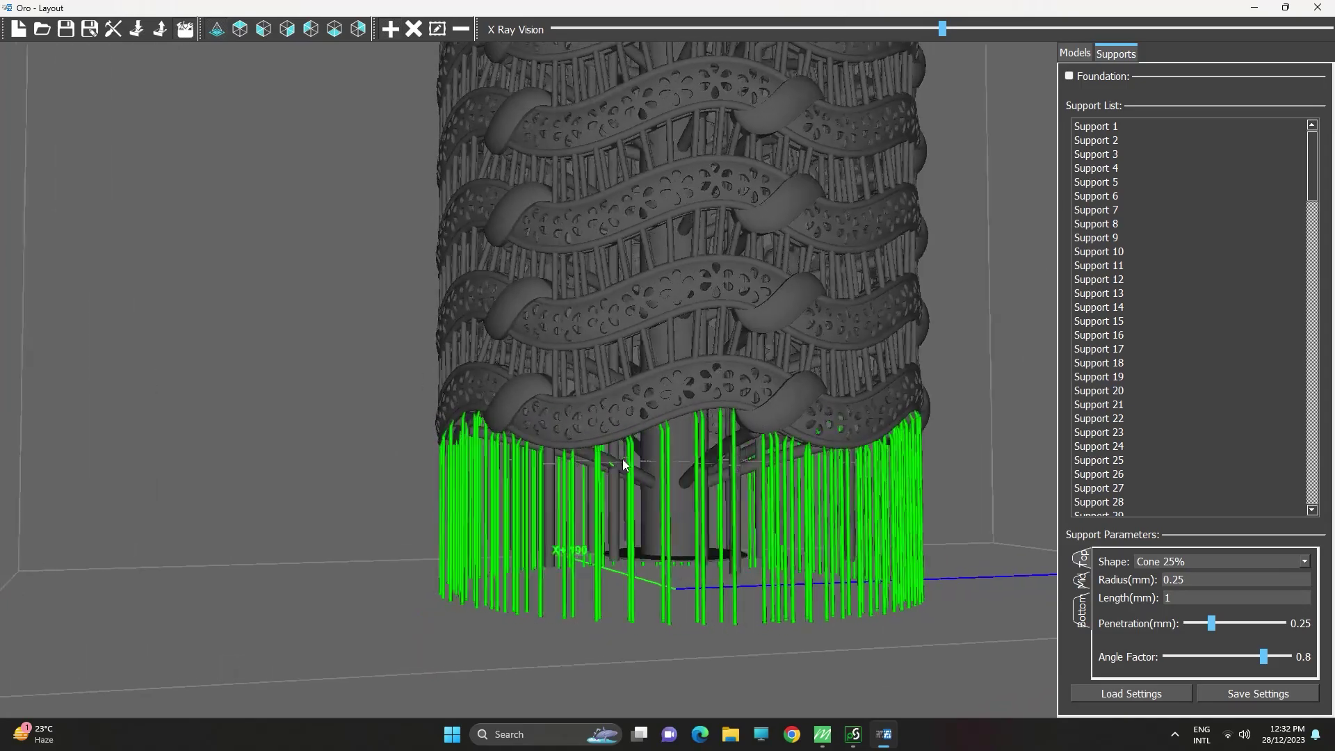
right_drag(690, 462, 834, 405)
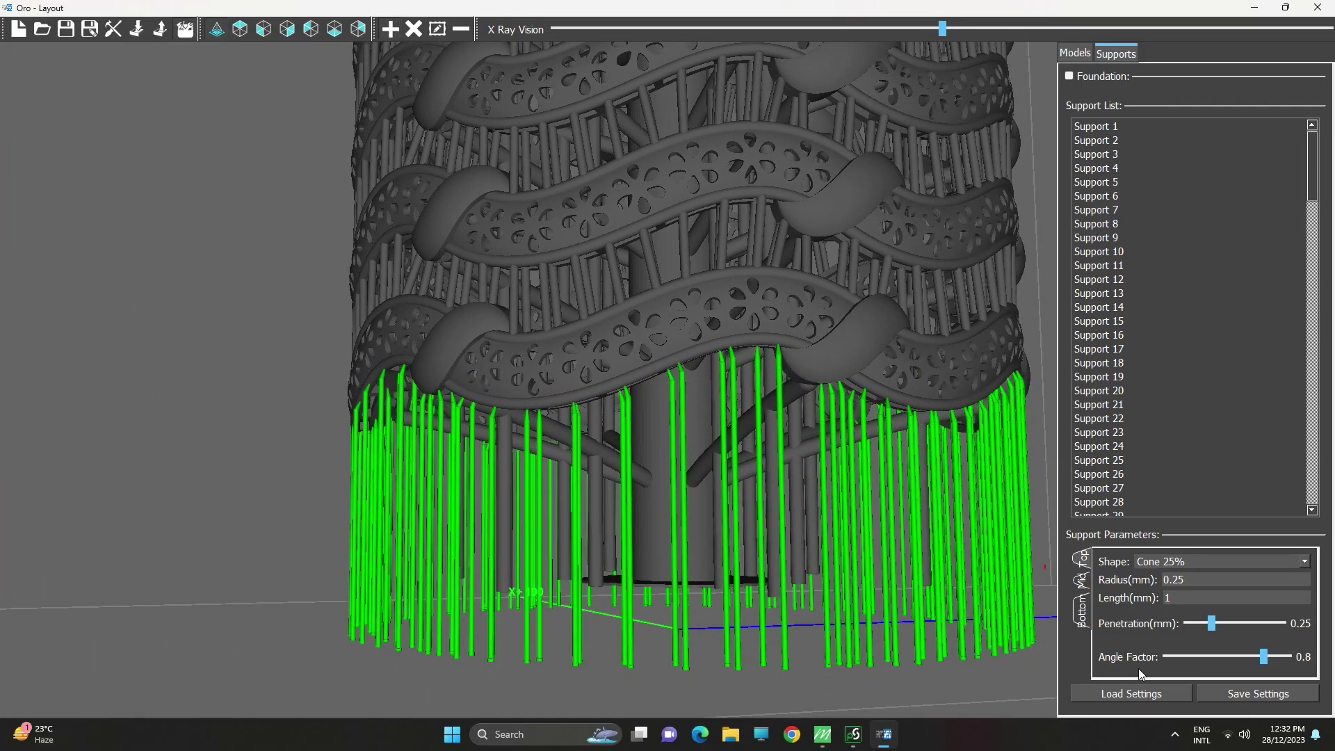
Select all supports in the list and make them vertical and straight.
click(1126, 249)
key(ctrl+a)
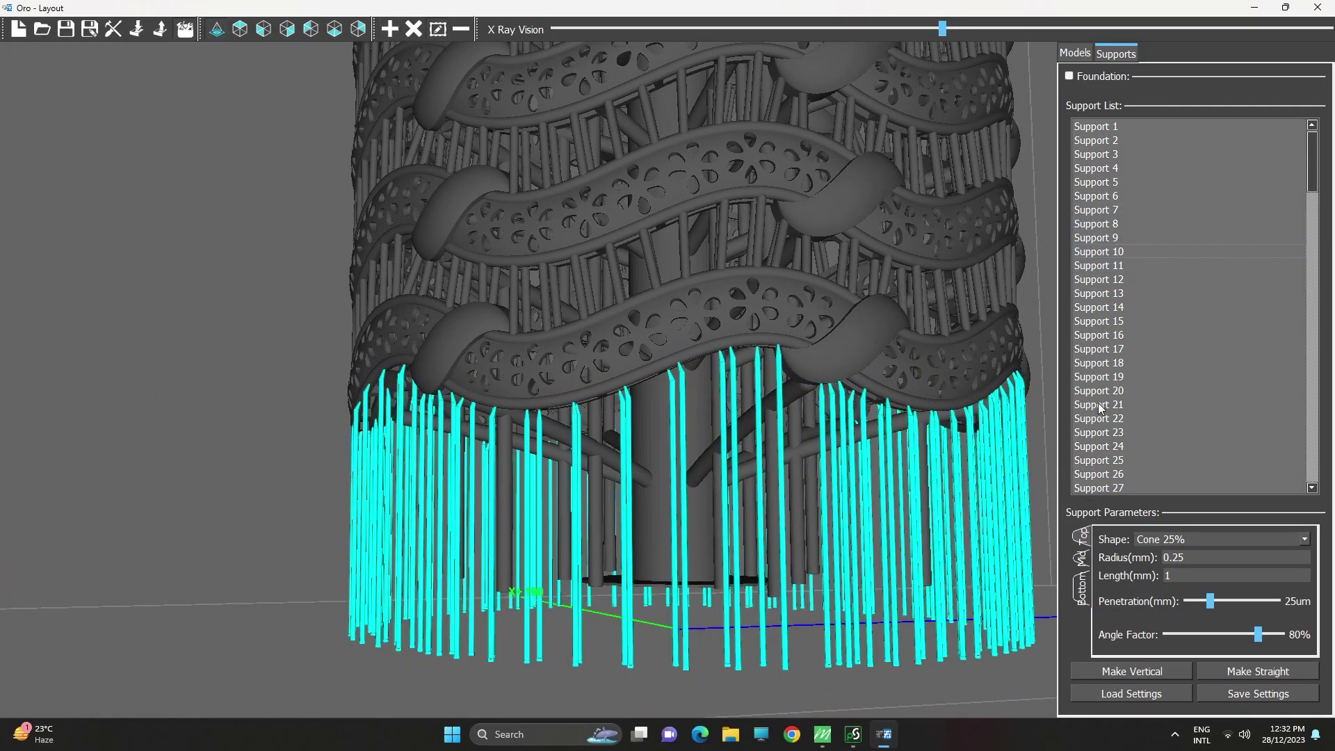
click(1153, 676)
click(1207, 675)
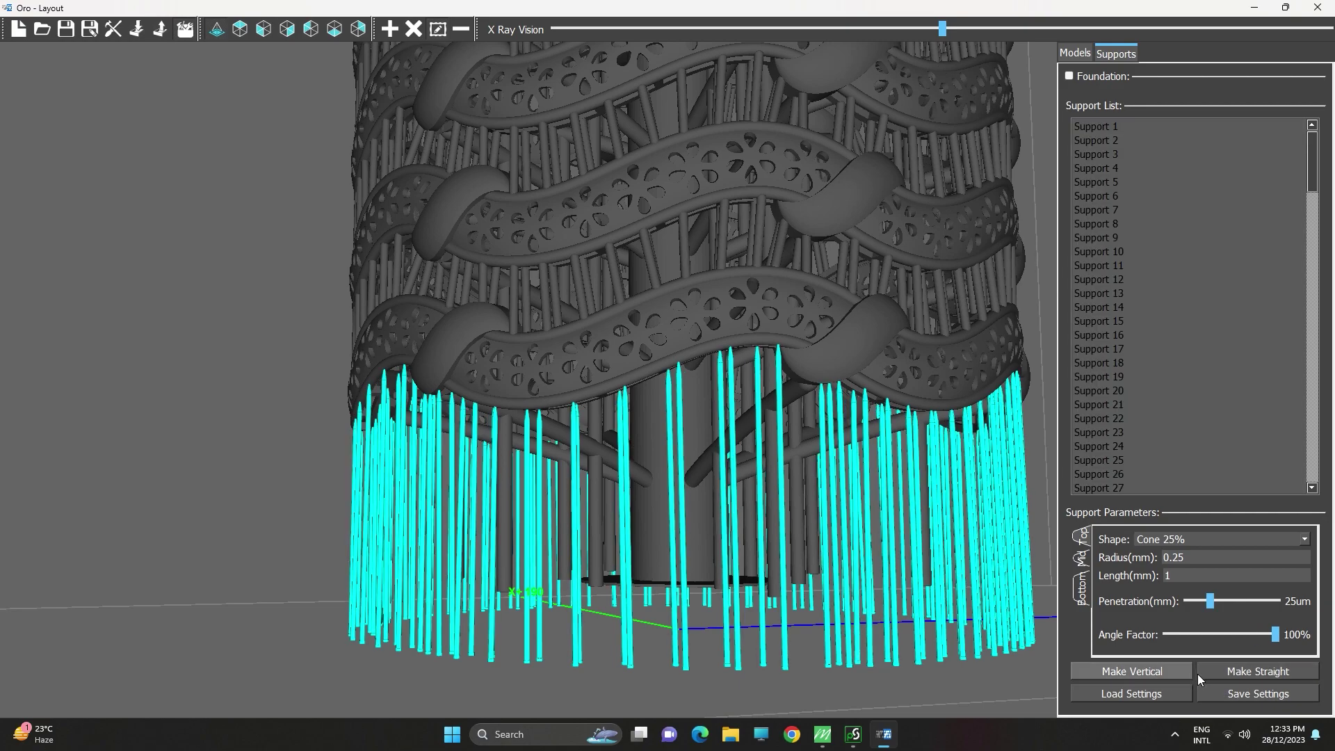
click(1189, 674)
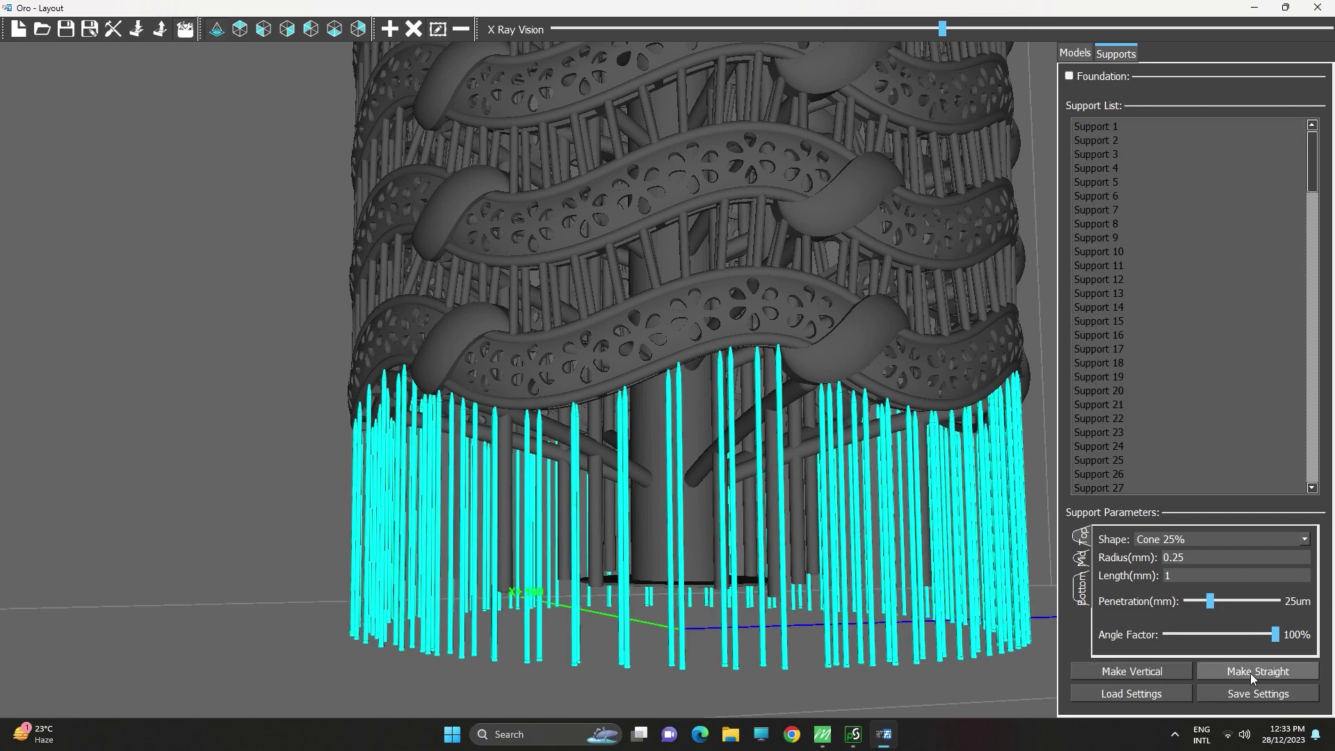
Try a bottom radius of 0.65, then 1.2, on all selected supports and examine their base discs.
click(1085, 587)
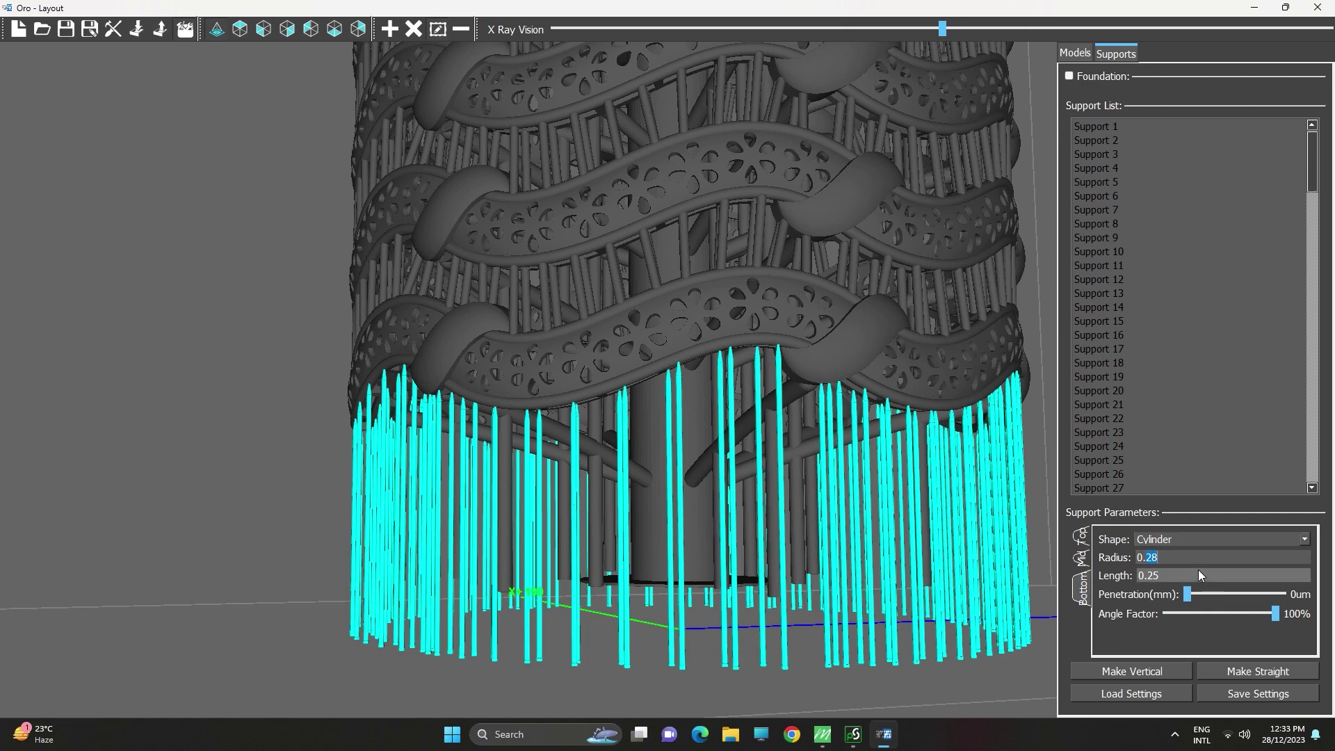
key(BackSpace)
key(BackSpace)
text(.65)
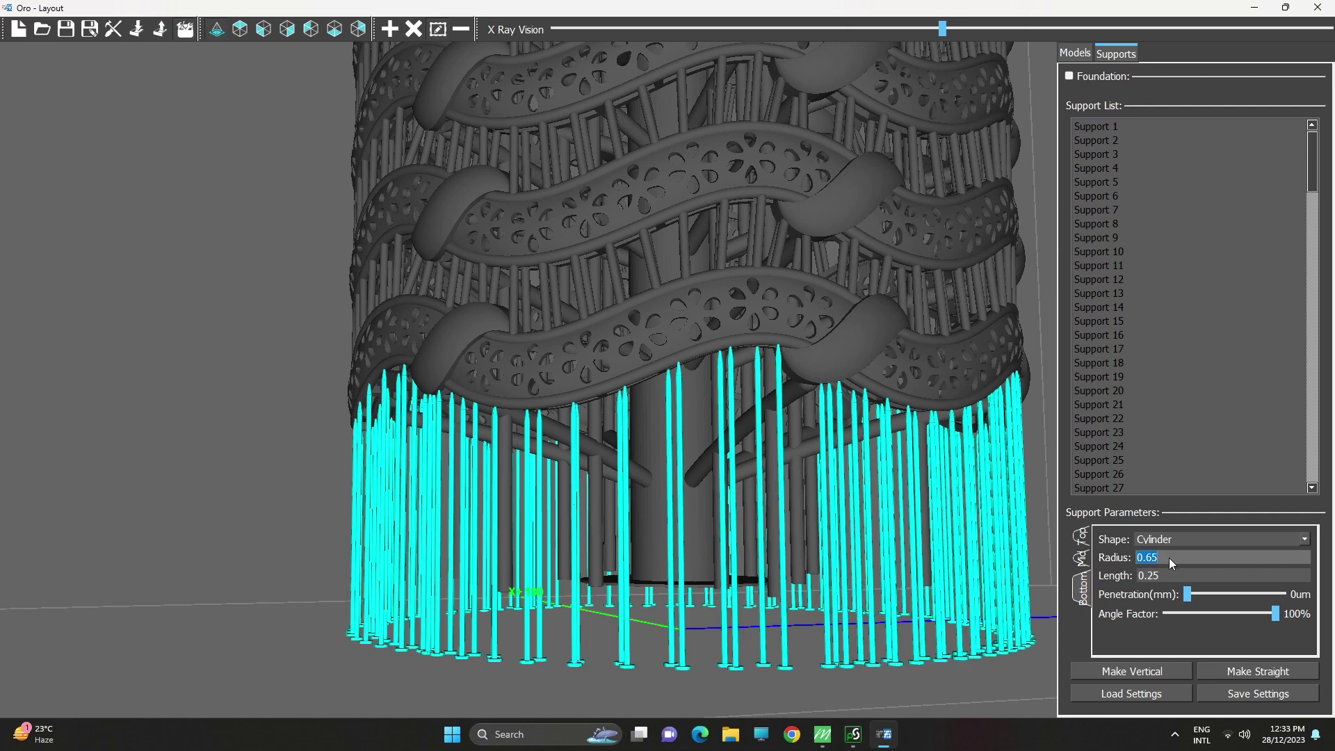
text(1.2)
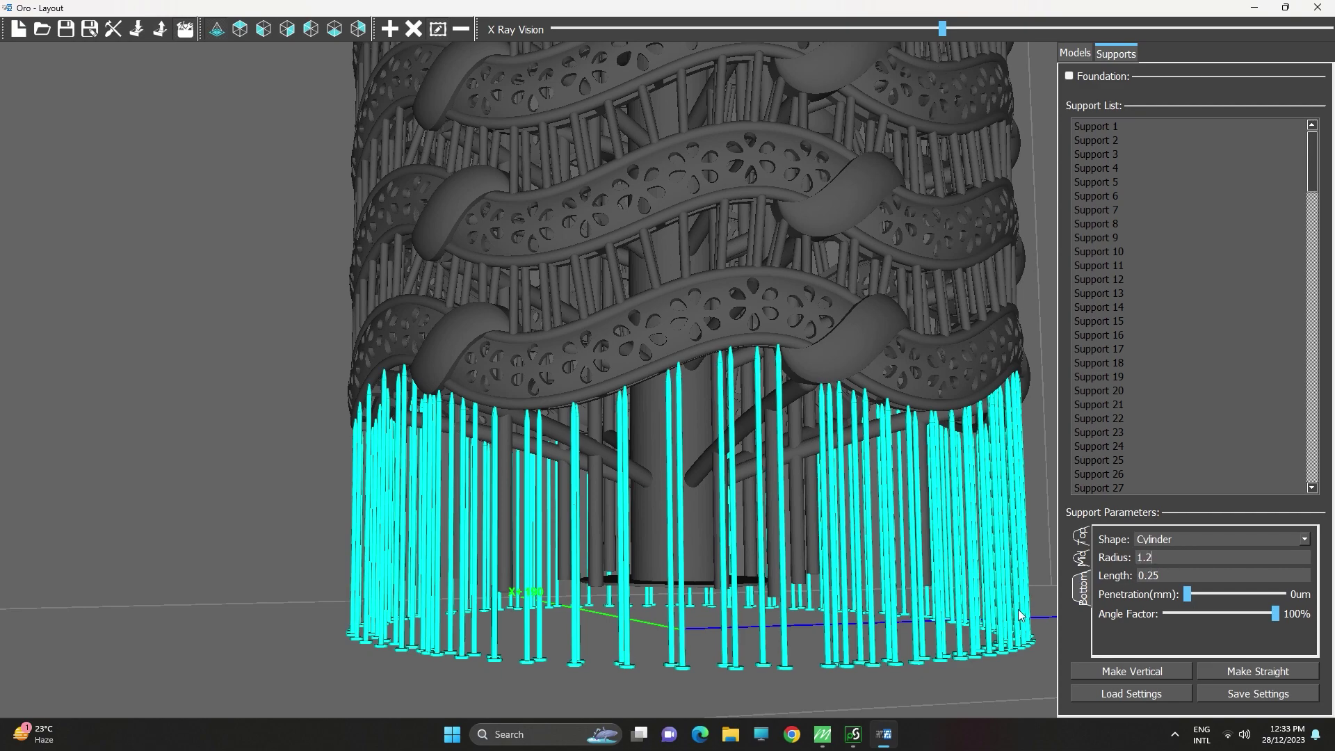
right_drag(872, 593, 862, 613)
scroll(862, 612, down, 3)
middle_drag(862, 612, 887, 571)
scroll(840, 593, up, 5)
right_drag(840, 592, 840, 618)
middle_drag(840, 618, 781, 494)
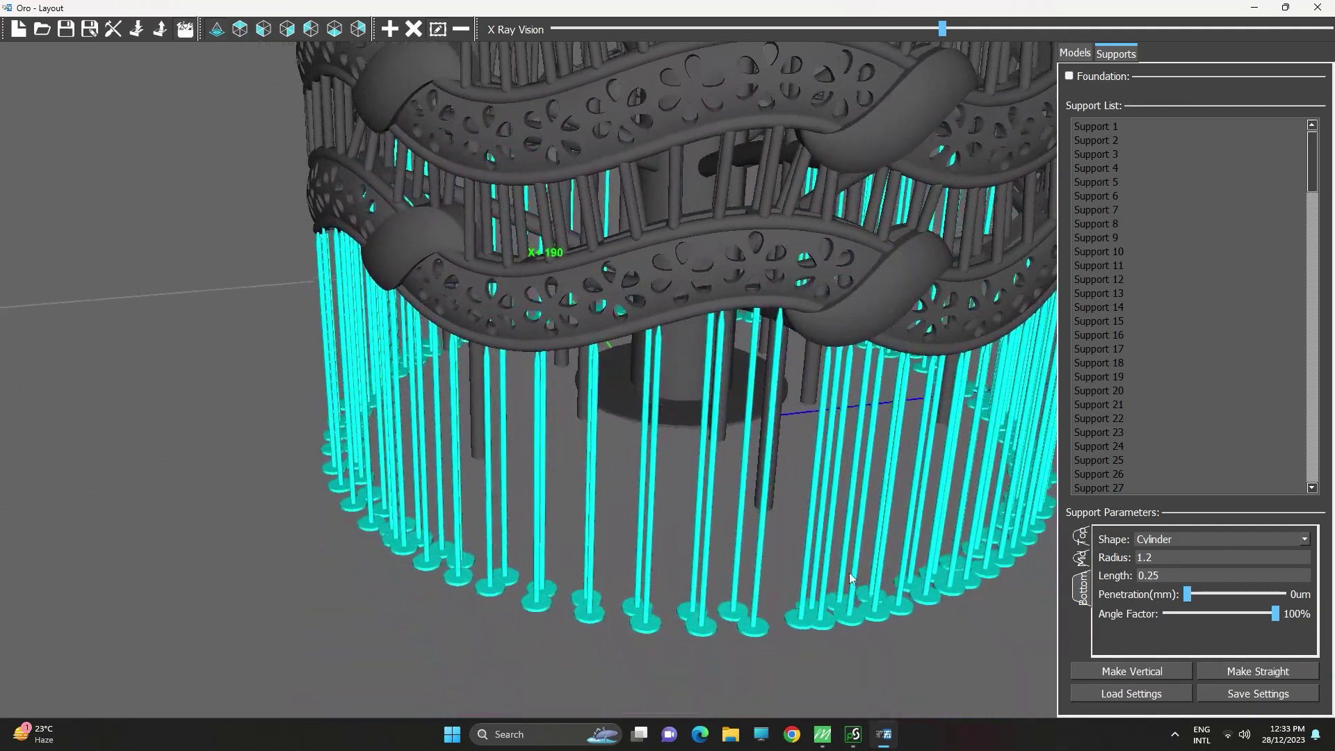
Set the bottom radius of all selected supports to 1.3.
scroll(782, 494, up, 3)
middle_drag(926, 618, 743, 467)
click(1155, 559)
key(BackSpace)
text(3)
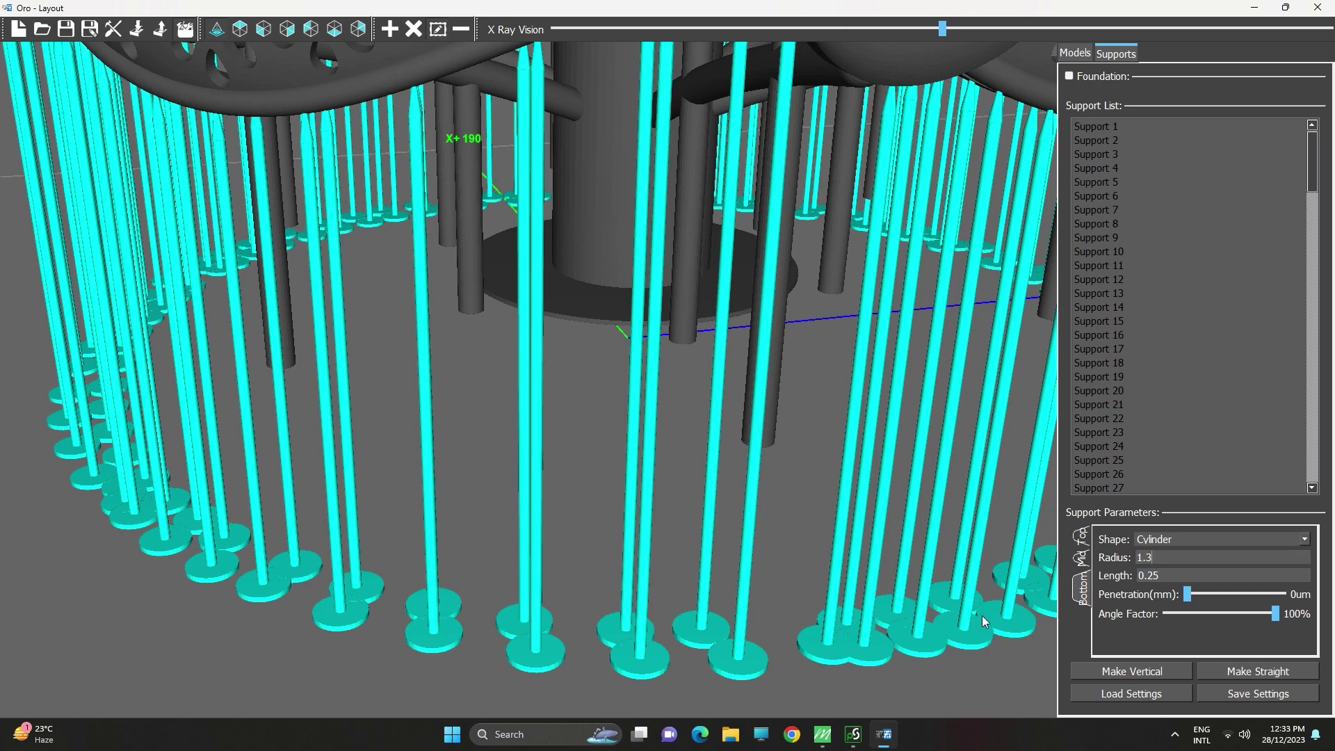
key(Return)
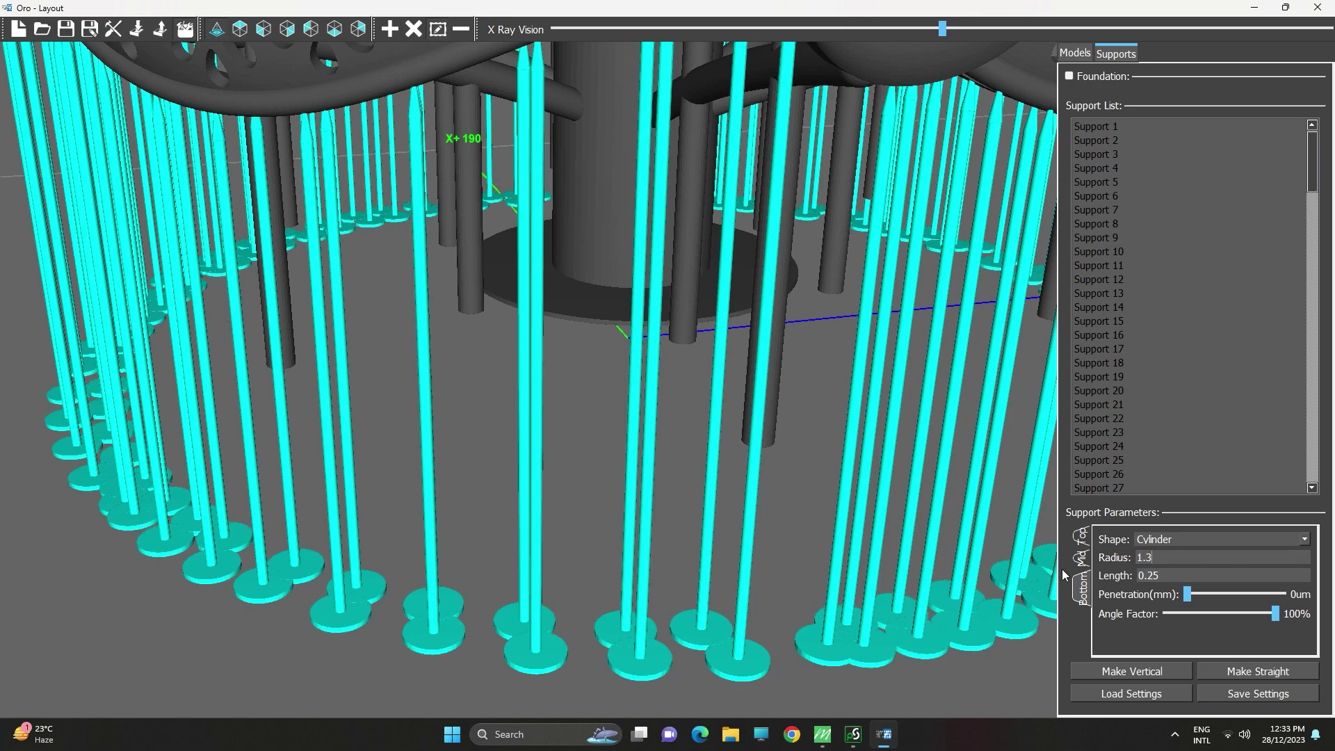
Set the middle section of all selected supports to radius 0.65 and shape Cone 75%.
click(1081, 562)
double_click(1165, 561)
text(0.65)
key(Return)
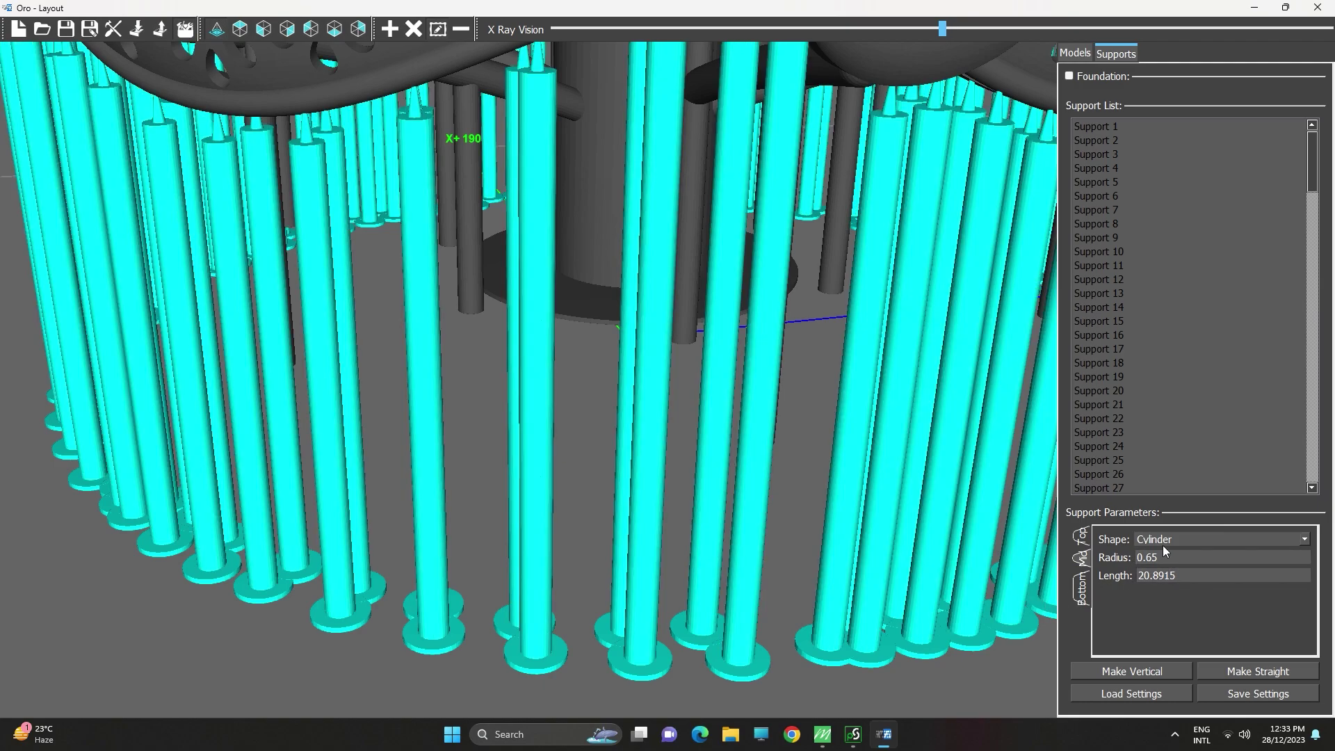
scroll(870, 484, down, 5)
click(1204, 540)
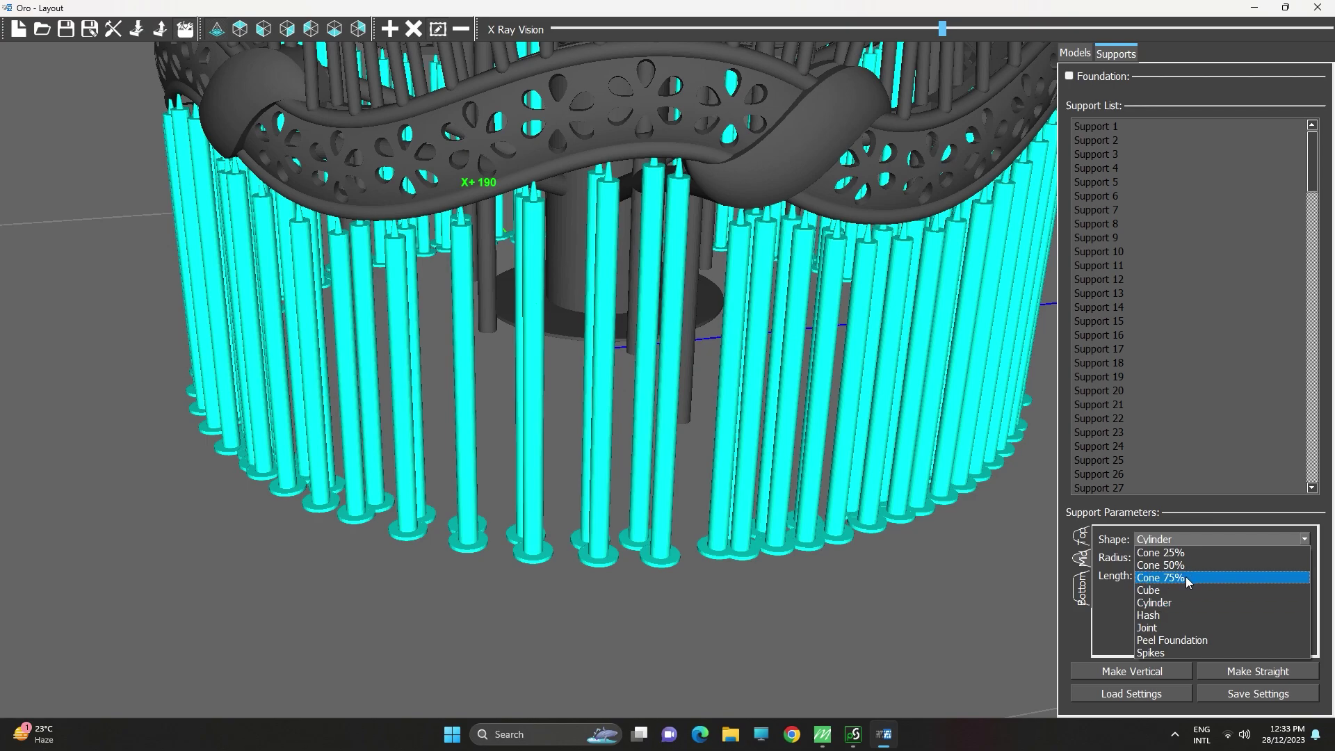
click(1187, 578)
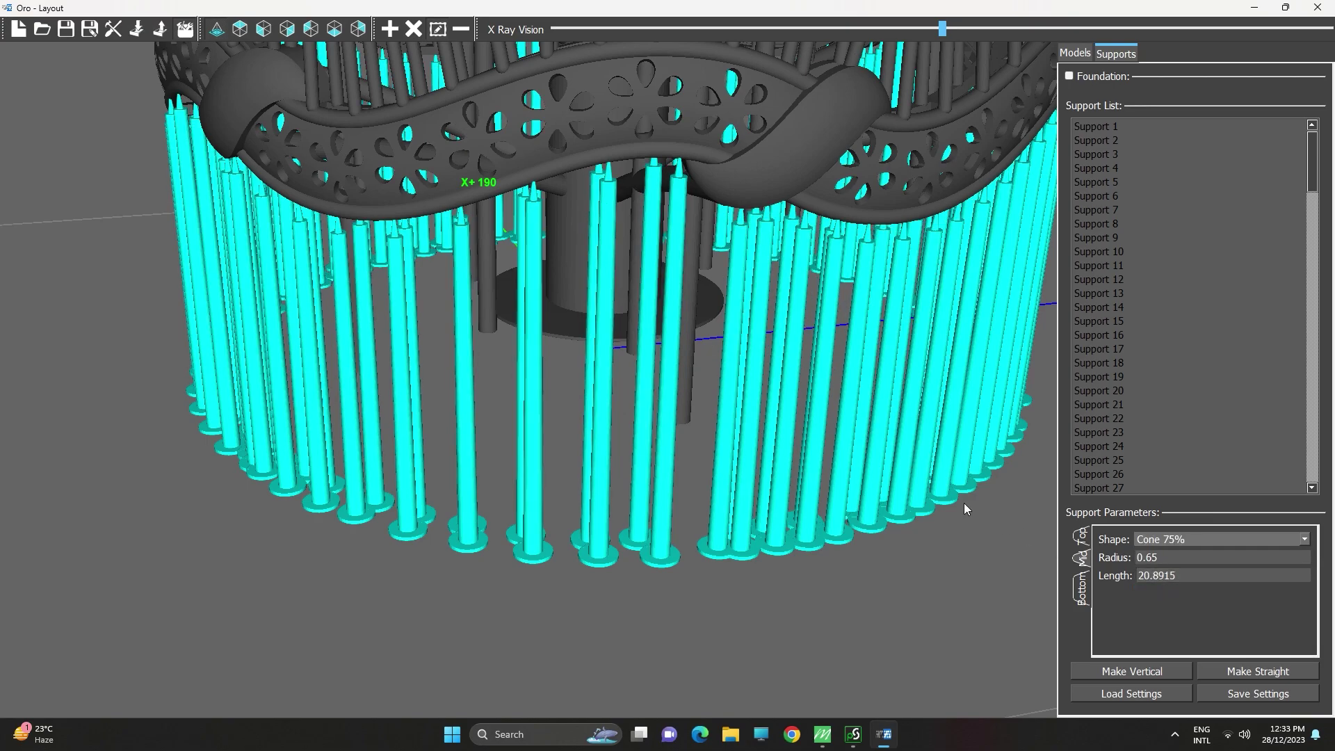
Compare the Cylinder shape on the supports' middle section, then return it to Cone 75%.
scroll(930, 471, up, 4)
scroll(932, 475, up, 3)
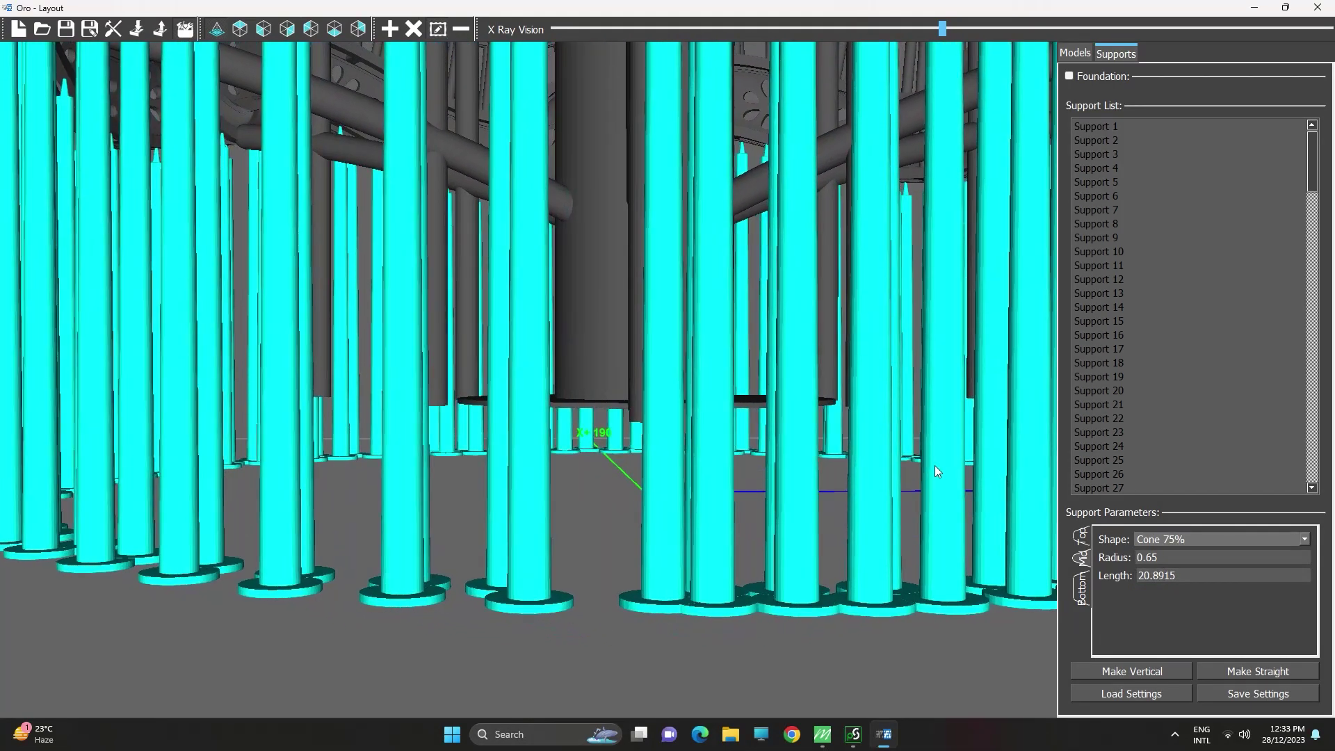
click(1159, 542)
click(1156, 601)
scroll(868, 433, down, 5)
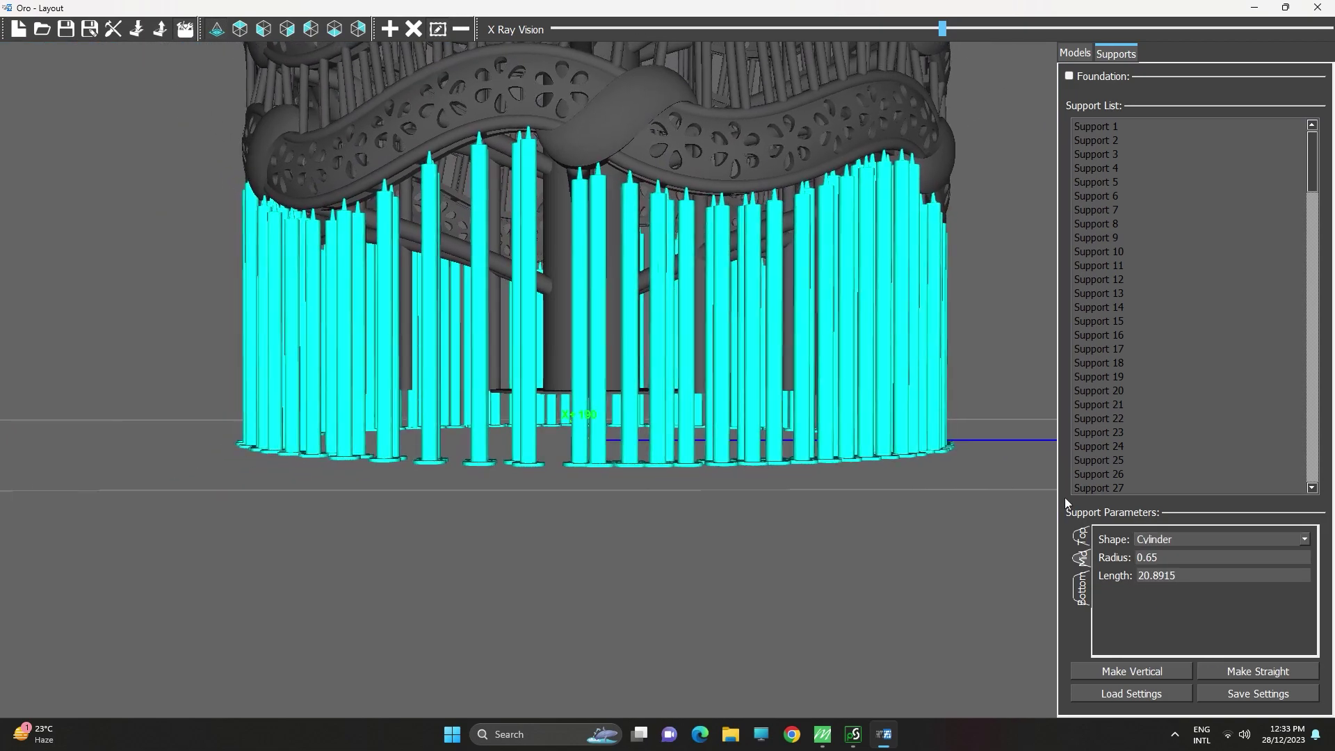
click(1151, 544)
click(1168, 590)
scroll(832, 299, up, 4)
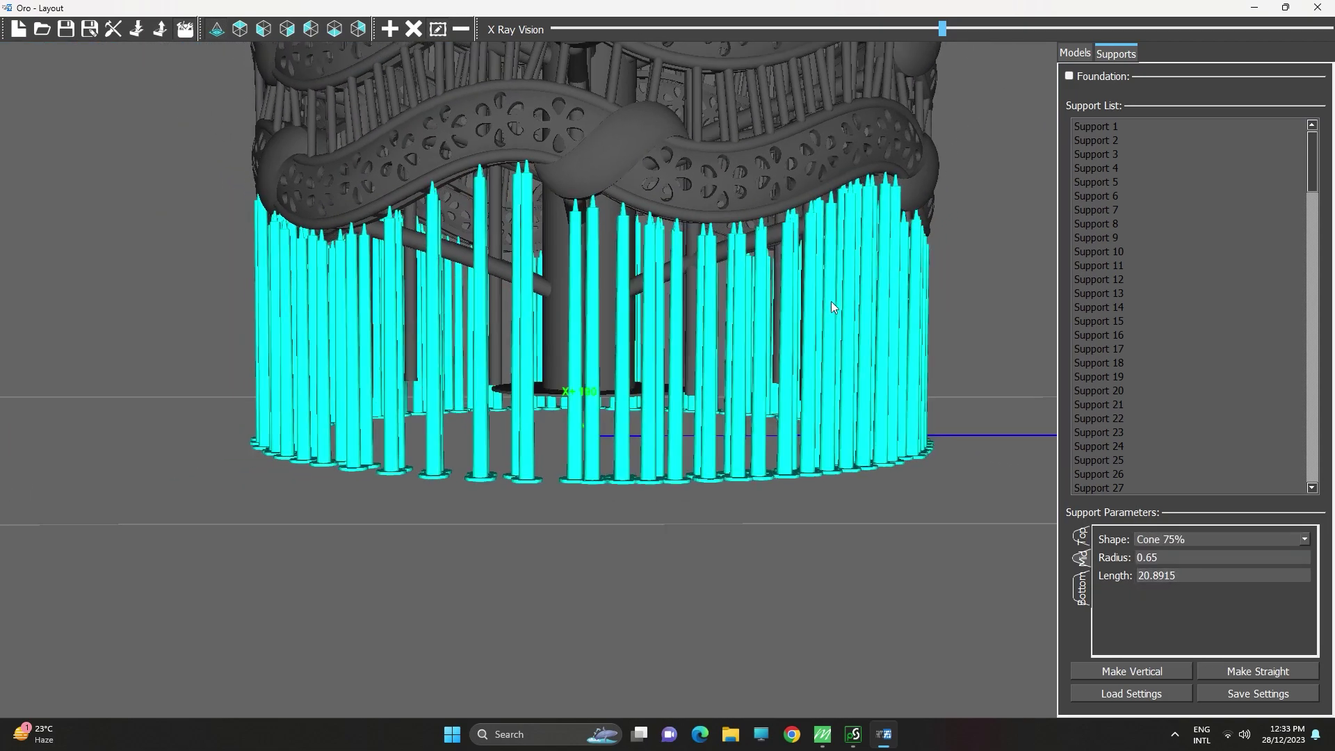
Set the top radius of all selected supports to 0.5 mm.
click(1082, 537)
drag(1205, 557, 1170, 557)
text(5)
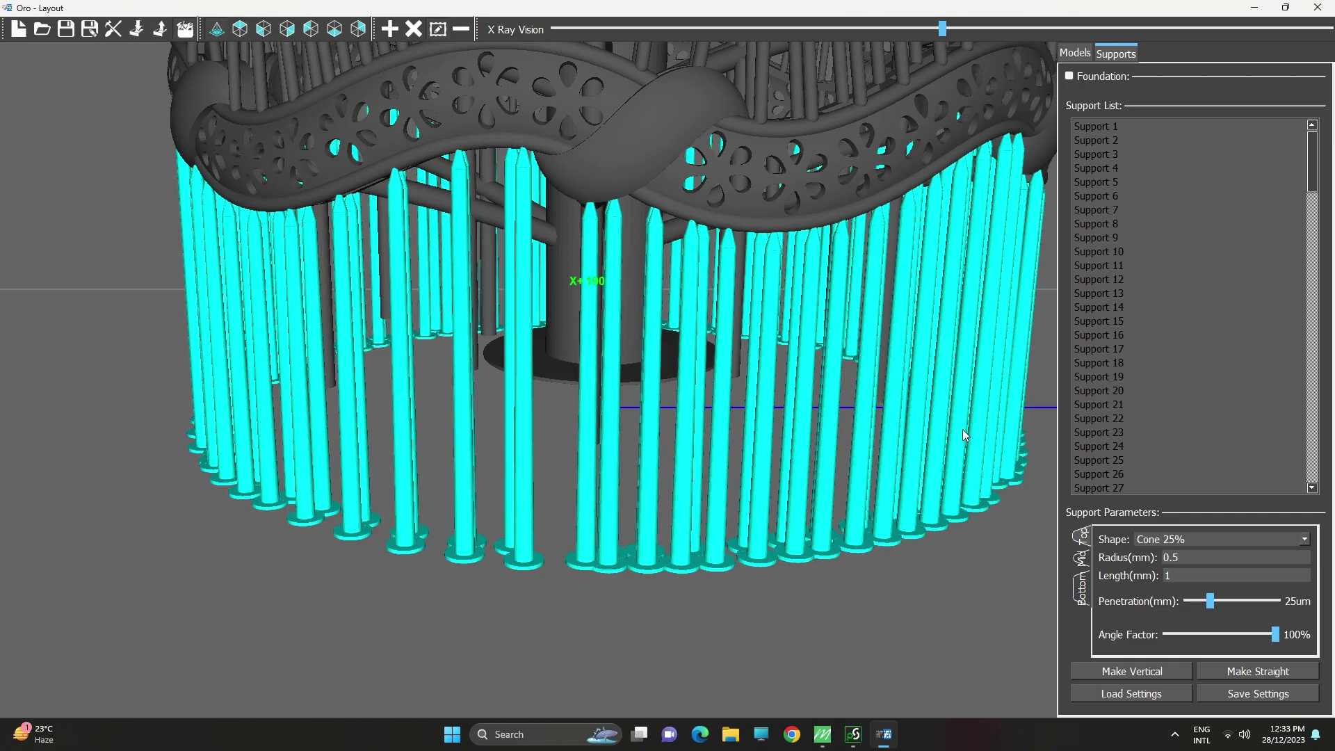
Examine how the thickened support tips meet the lower edge of the lowest bangle.
scroll(878, 358, up, 8)
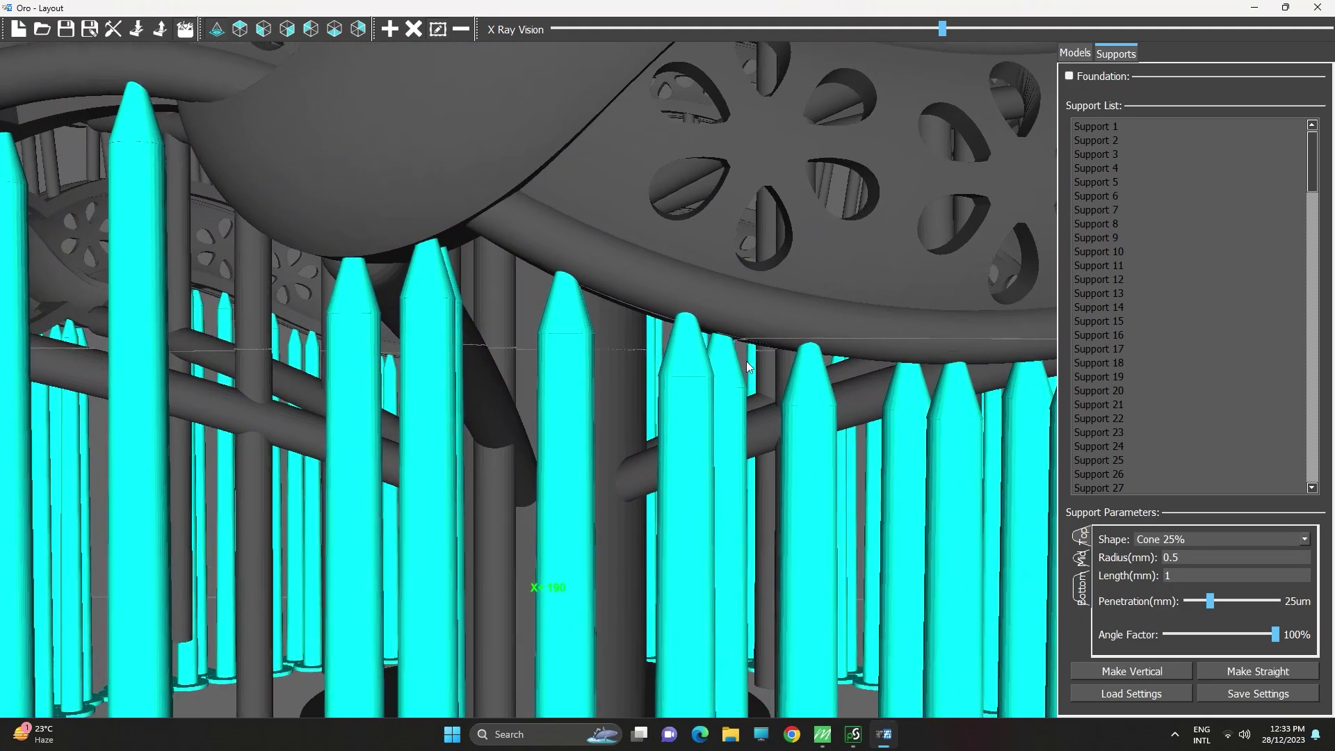
scroll(721, 333, up, 6)
scroll(716, 319, down, 8)
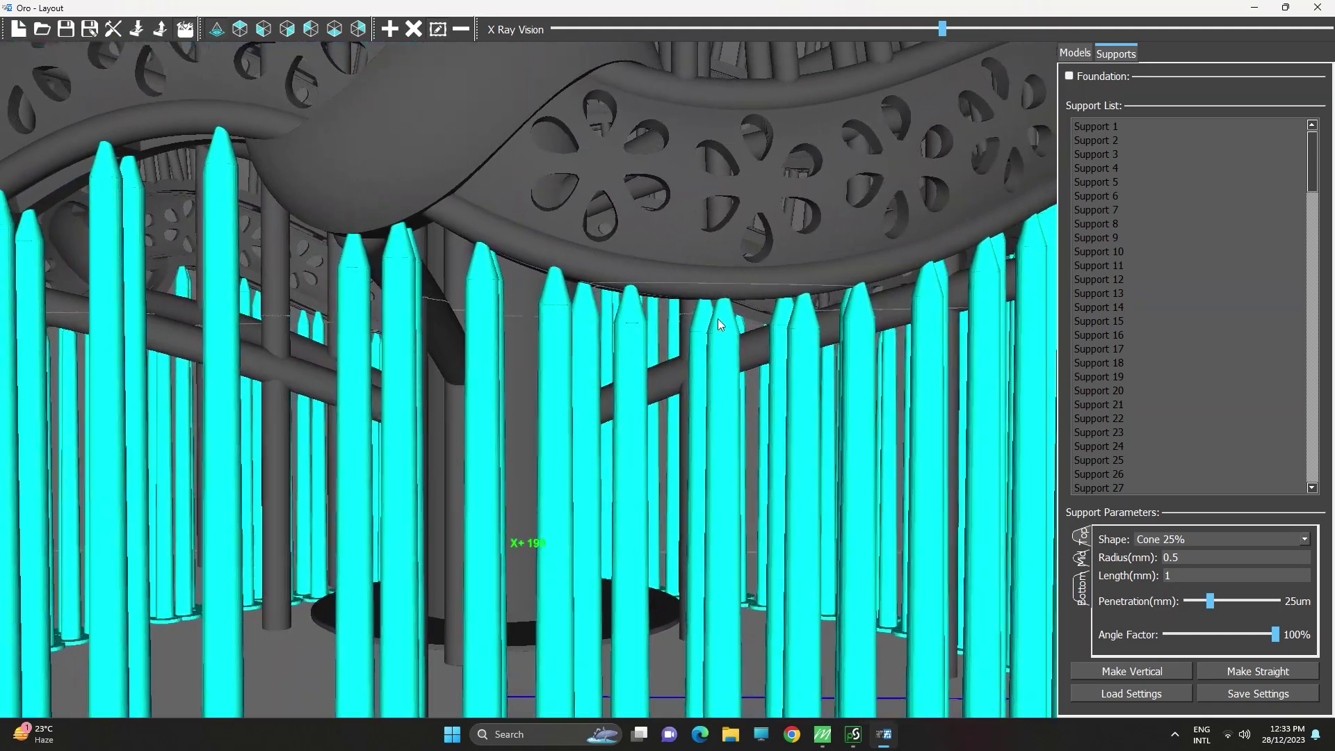
middle_drag(715, 318, 751, 343)
scroll(846, 342, down, 6)
middle_drag(846, 342, 790, 324)
scroll(771, 356, up, 5)
scroll(705, 340, up, 5)
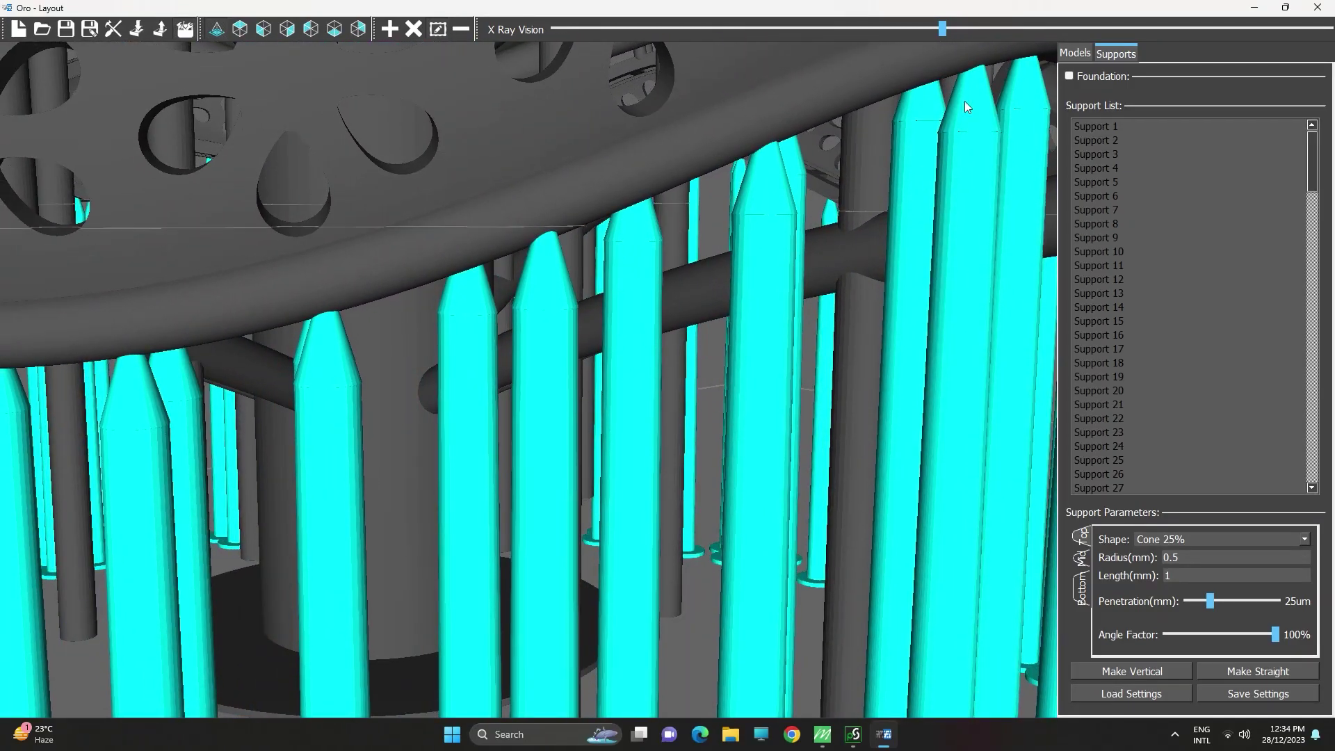
Return to the model and drop the supported bangle tree onto the build platform at Z 0.00.
click(1064, 52)
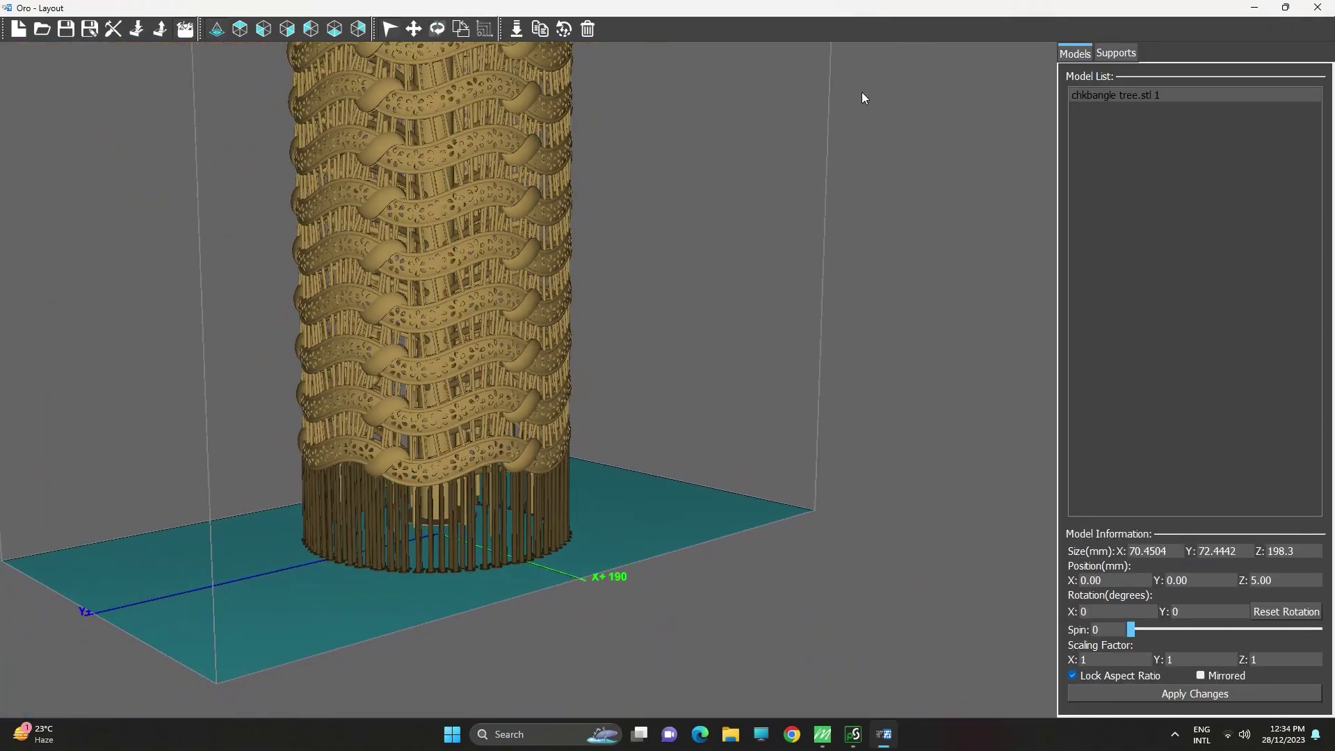
click(520, 30)
middle_drag(473, 423, 694, 643)
scroll(418, 556, up, 3)
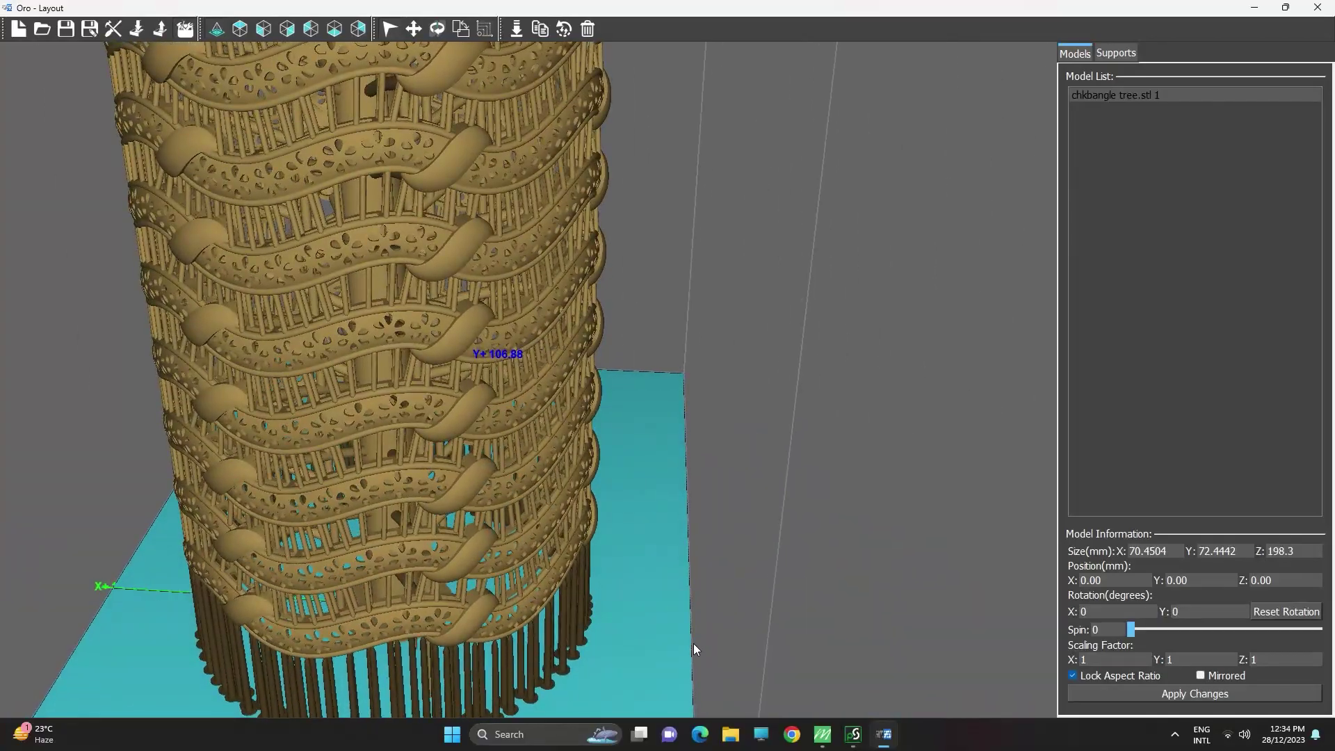
key(alt+z)
click(637, 184)
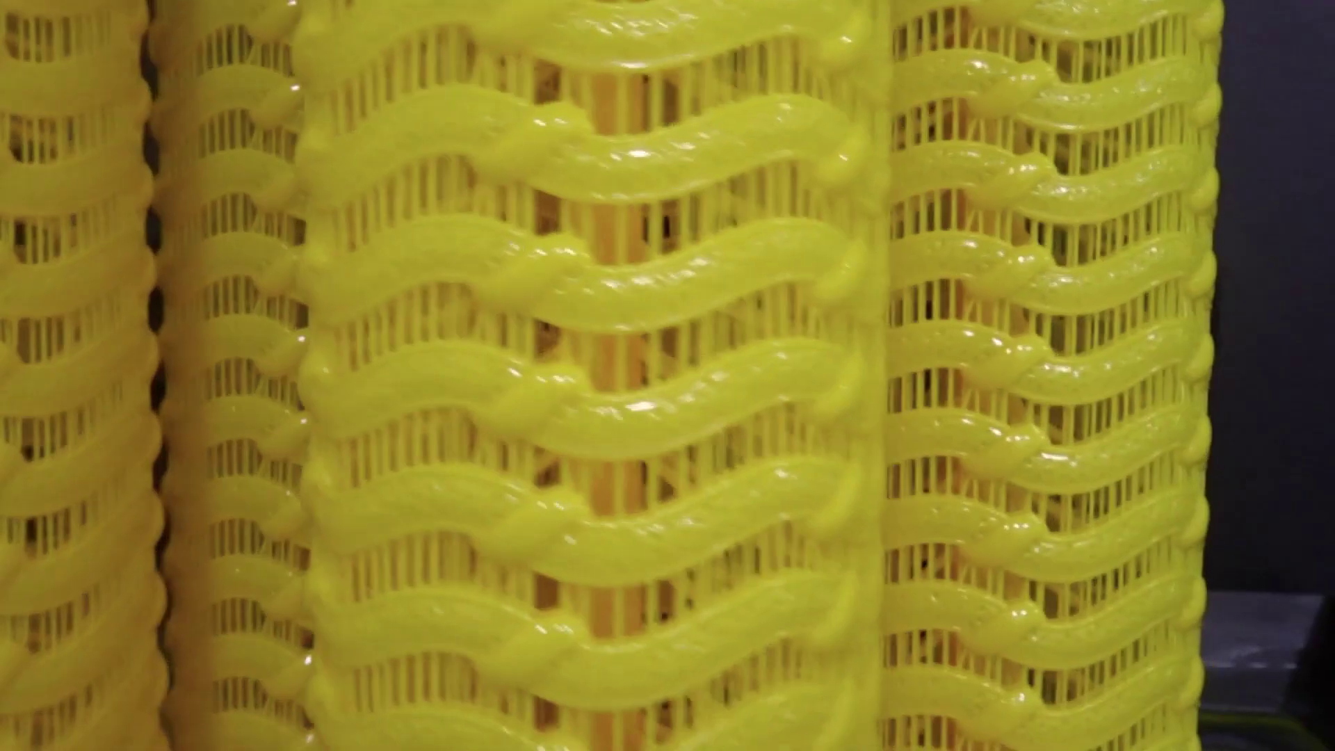